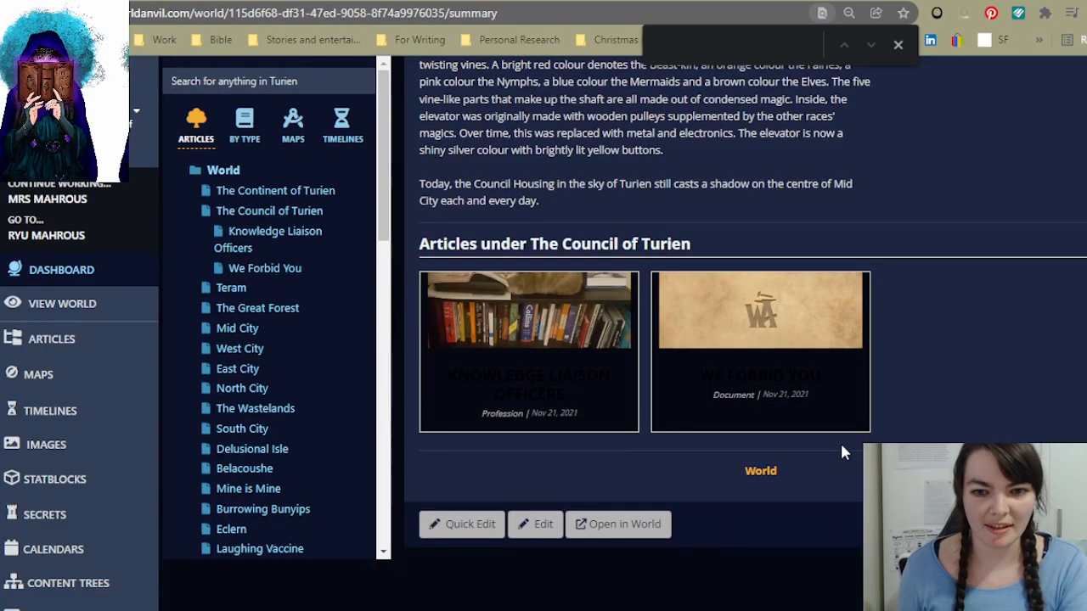
# Step: Open The Council of Turien article in its world view and read the passages about the Council and the Elevator
pyautogui.scroll(4, 925, 421)
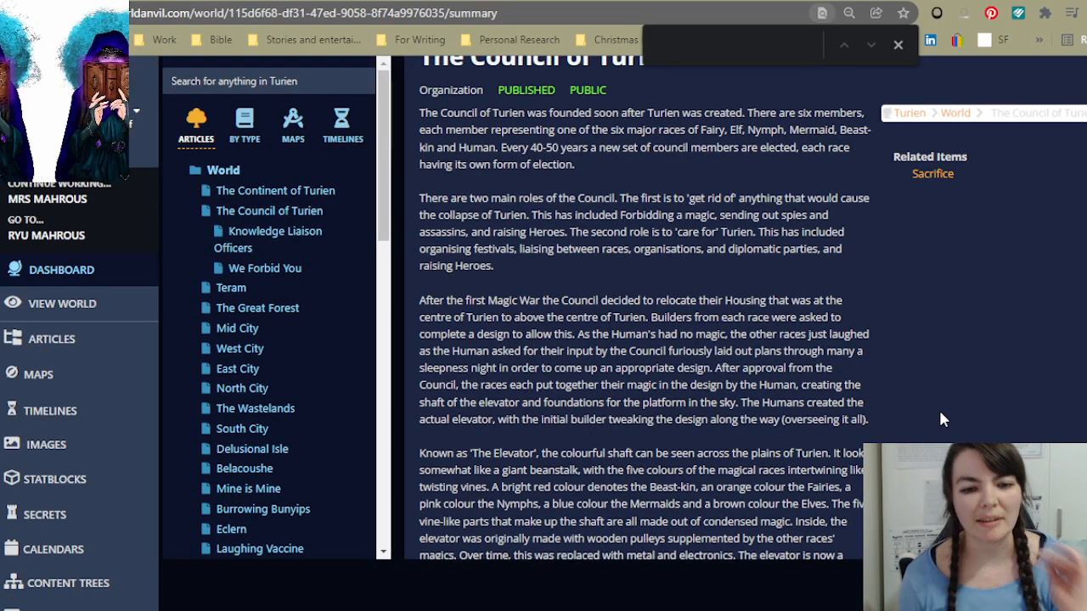
pyautogui.scroll(1, 940, 419)
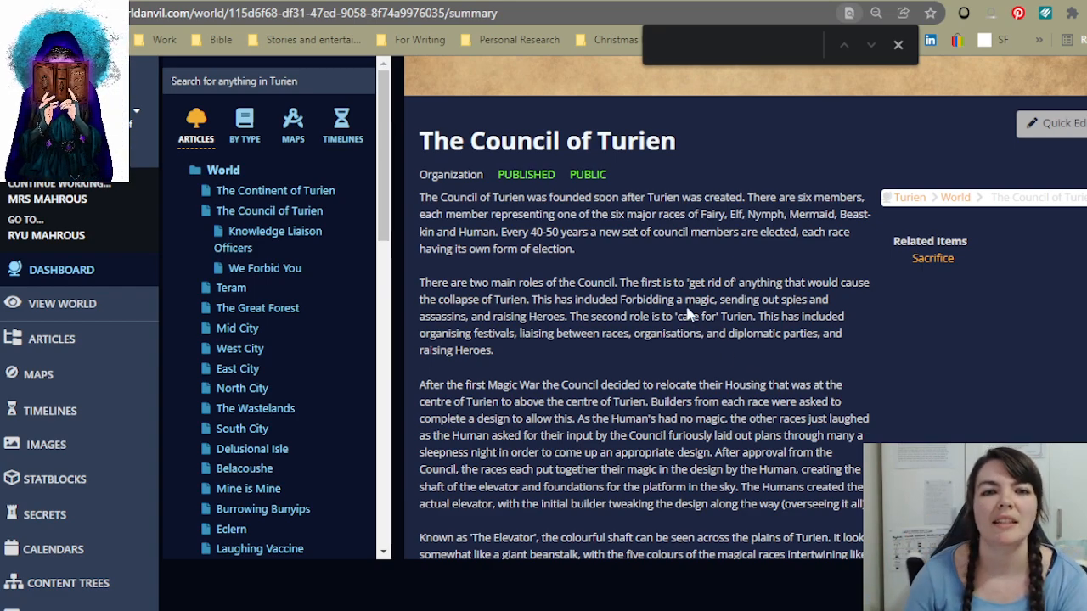
pyautogui.scroll(-6, 784, 291)
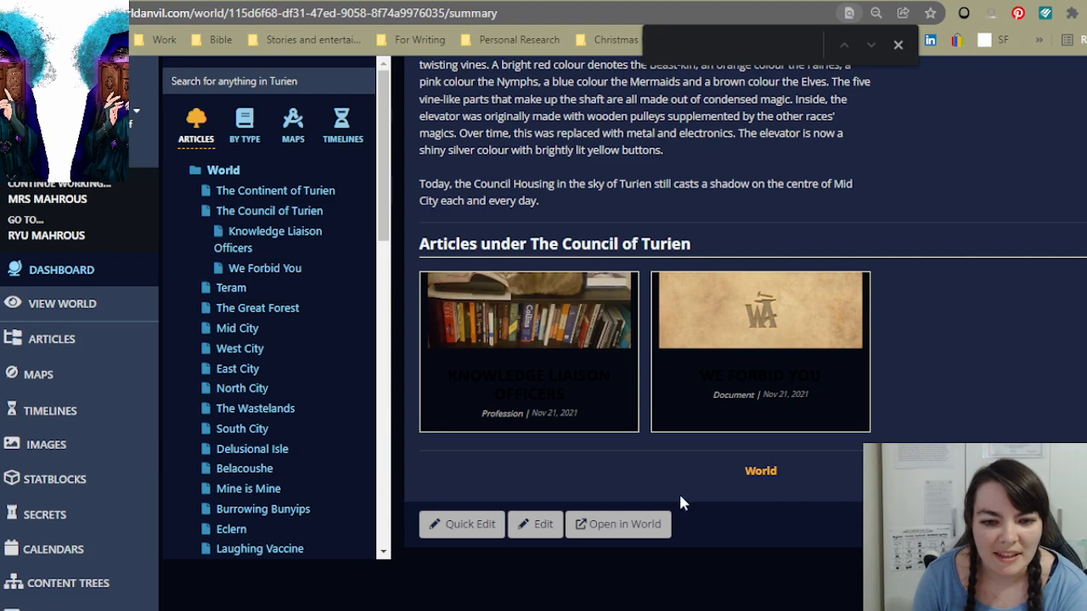
pyautogui.click(638, 526)
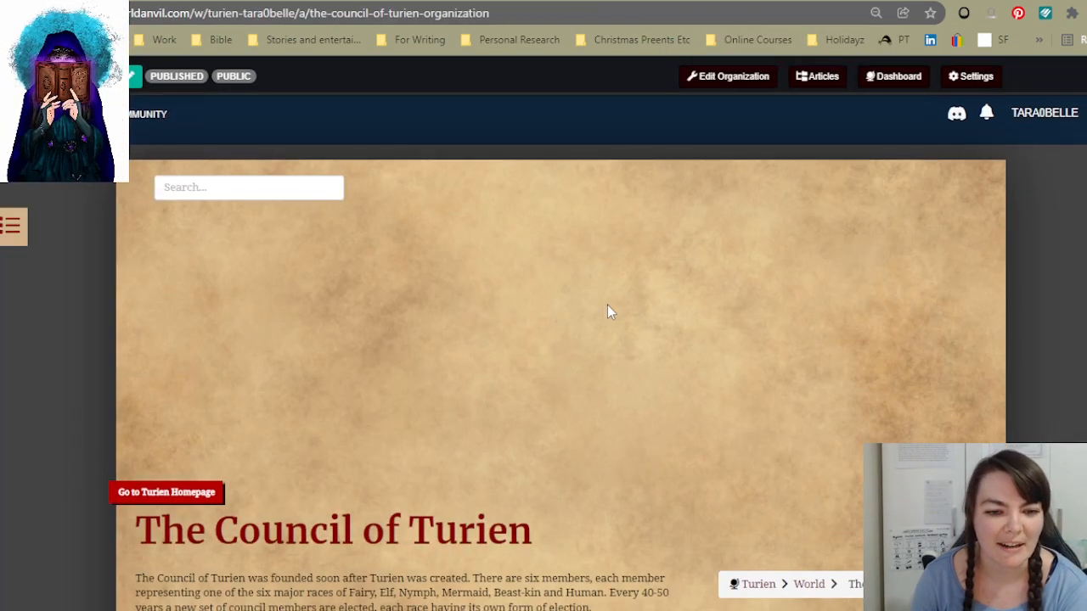
pyautogui.scroll(-2, 607, 310)
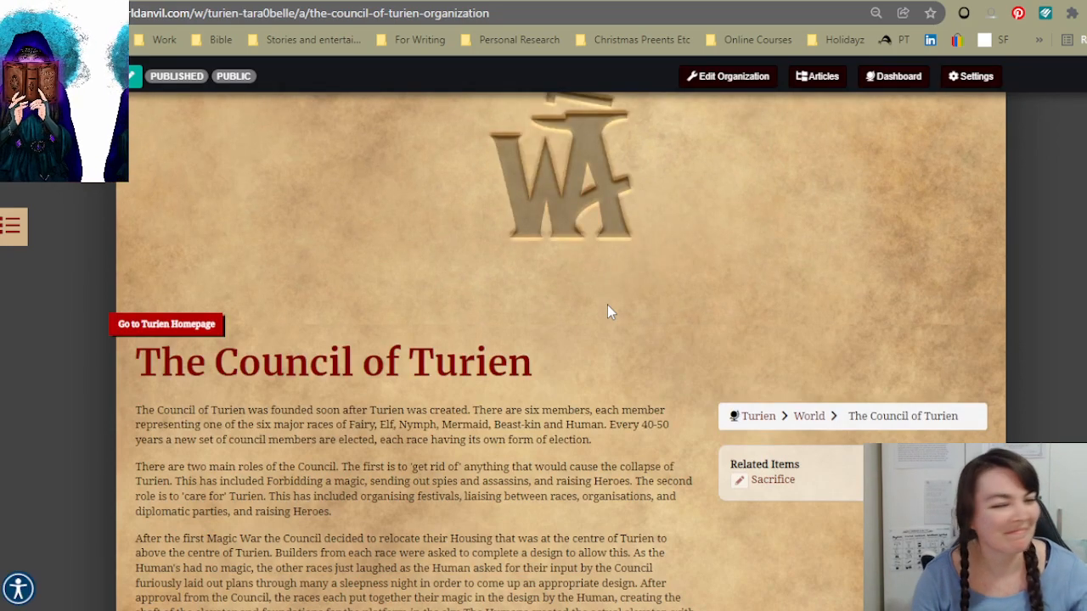
pyautogui.scroll(-2, 623, 286)
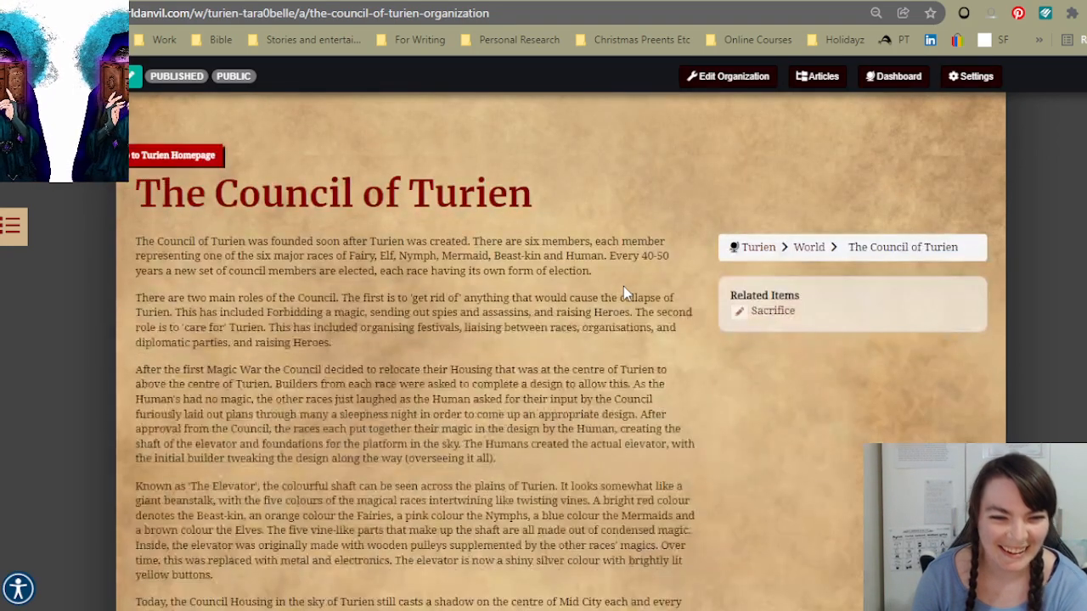
pyautogui.scroll(-1, 623, 286)
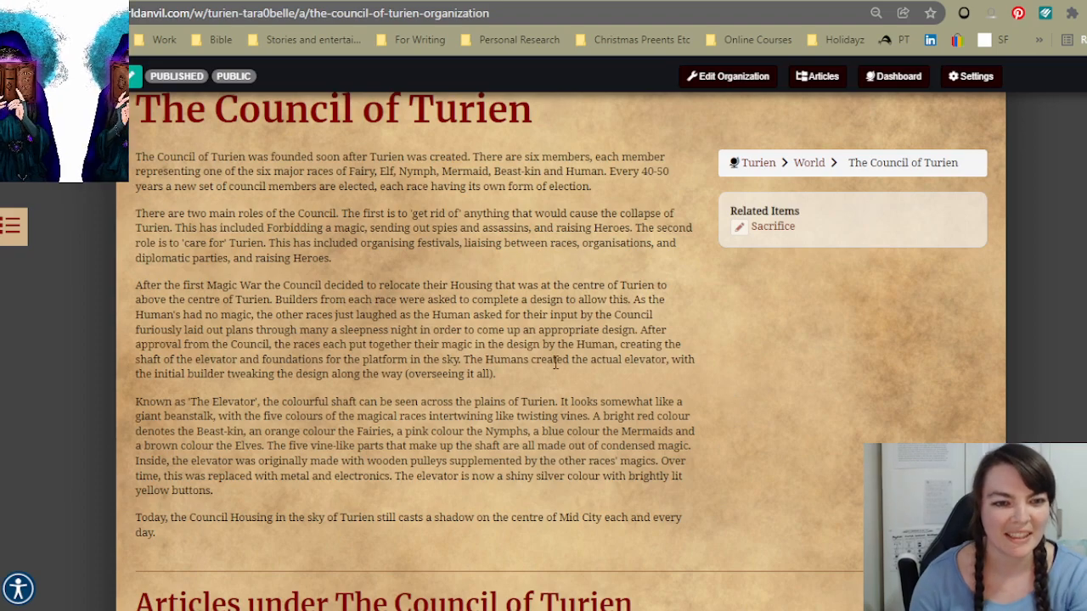
pyautogui.scroll(-1, 555, 363)
pyautogui.moveTo(197, 315); pyautogui.dragTo(253, 320)
pyautogui.click(285, 316)
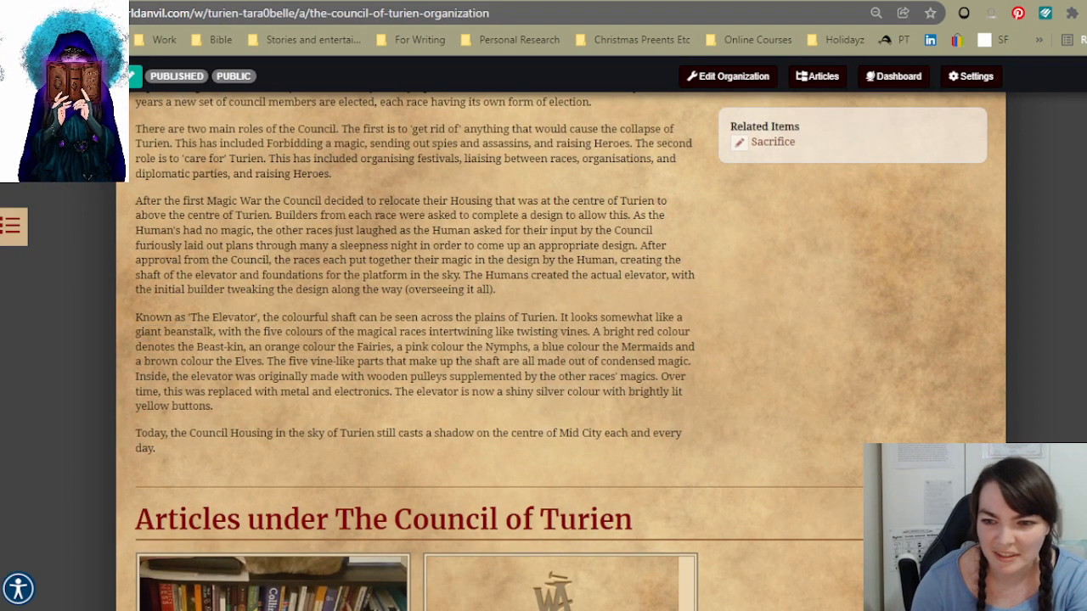
# Step: Dismiss the quick article creation form and return to the Turien world dashboard
pyautogui.click(1057, 574)
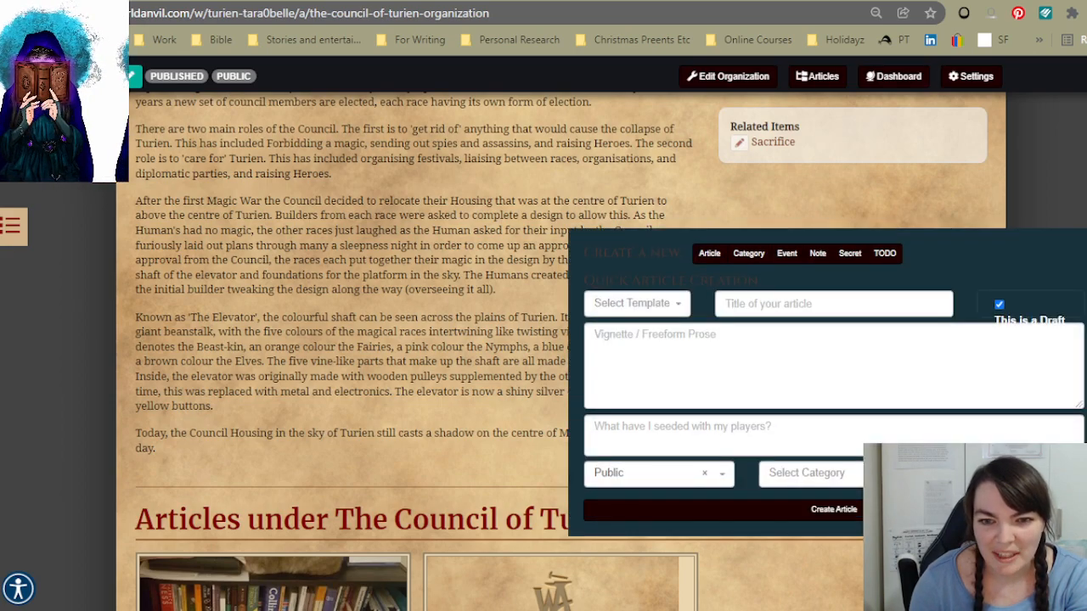
pyautogui.click(1057, 574)
pyautogui.scroll(2, 883, 407)
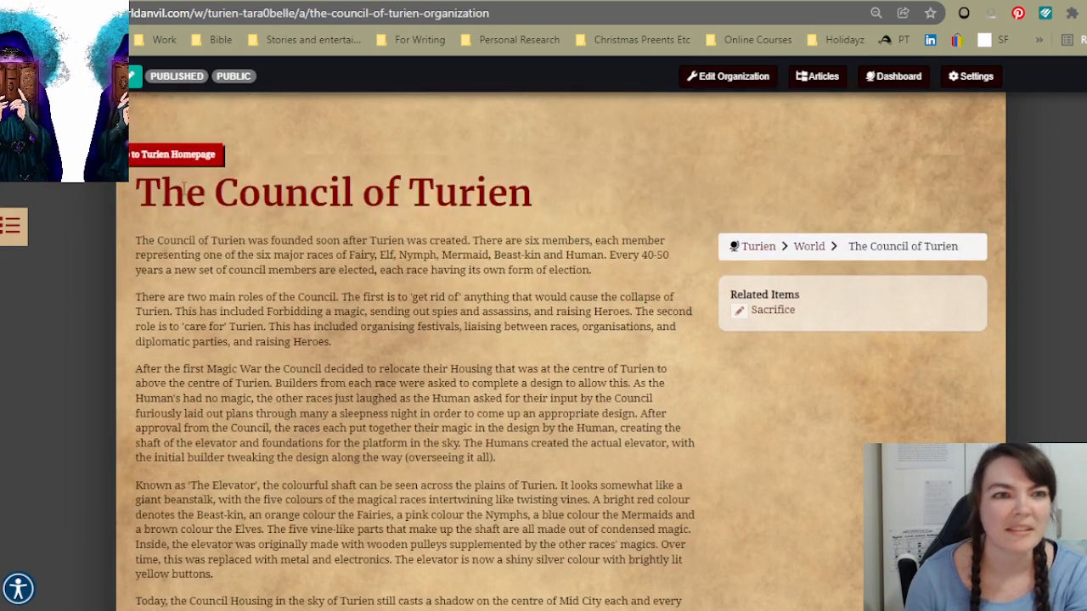
pyautogui.scroll(1, 790, 95)
pyautogui.click(874, 80)
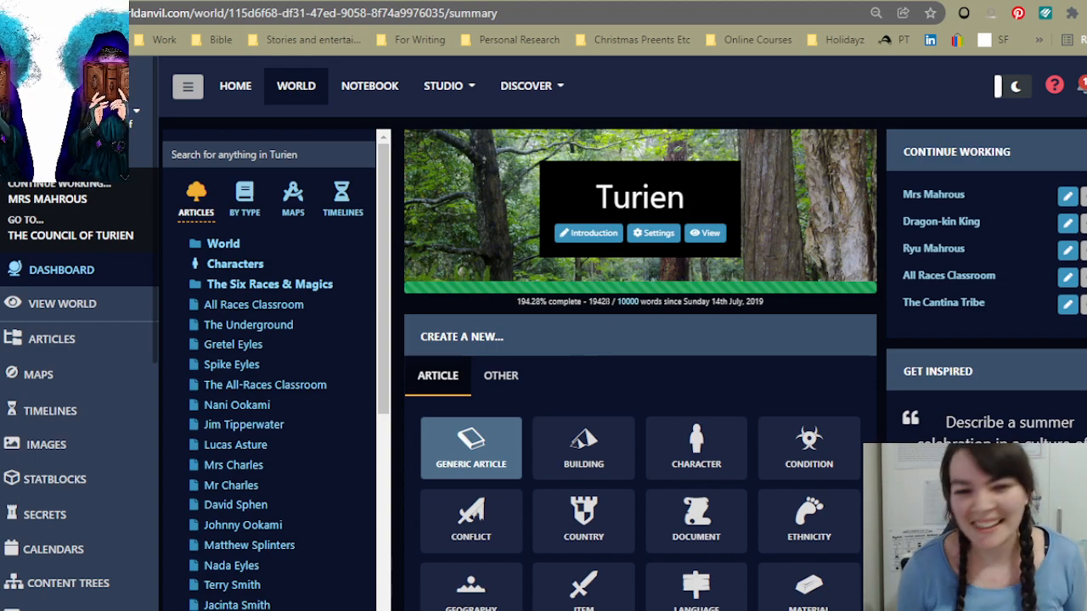
# Step: Create a new Building article in Turien and title it "The Elevator"
pyautogui.scroll(-2, 595, 395)
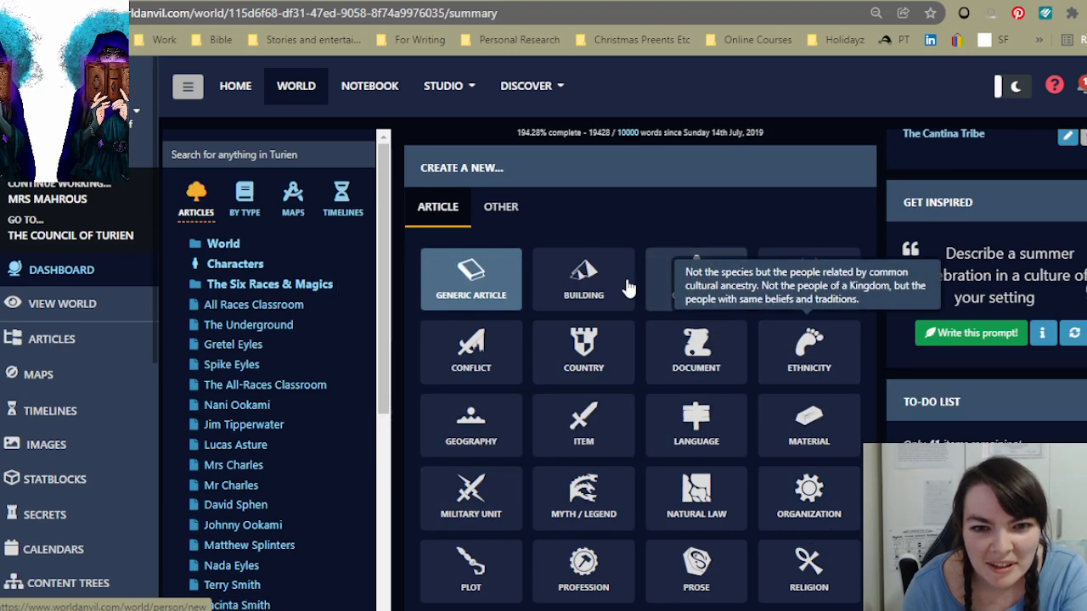
pyautogui.scroll(-3, 650, 352)
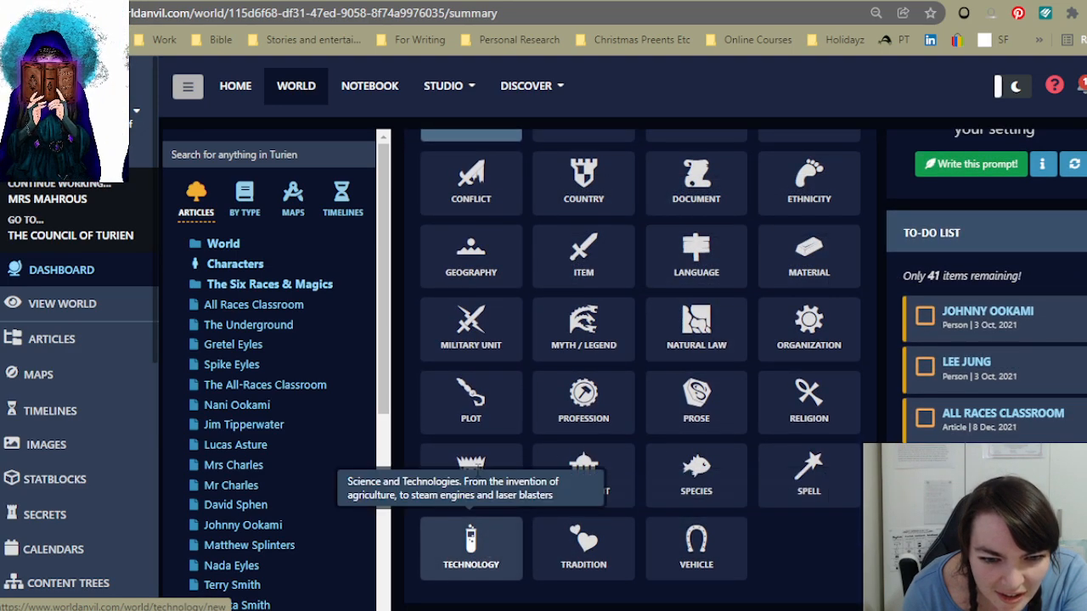
pyautogui.scroll(3, 835, 511)
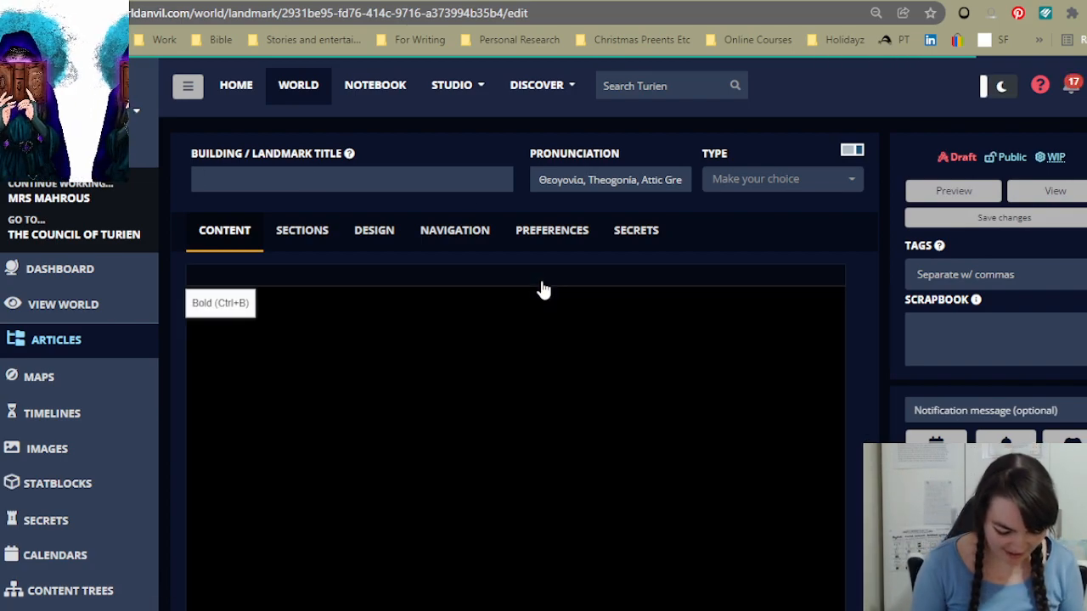
pyautogui.write('The Elevato')
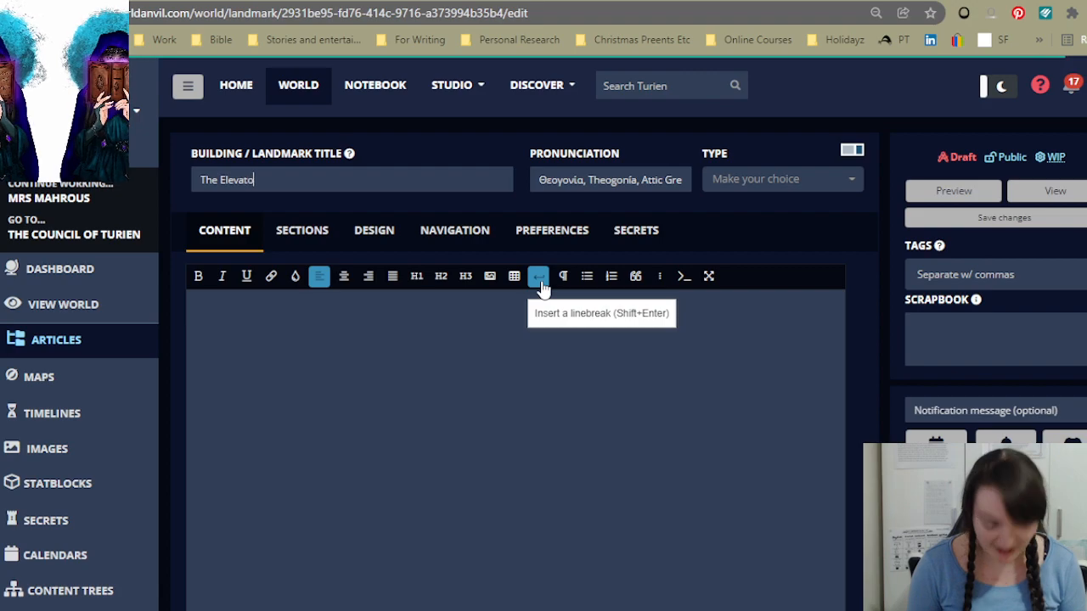
pyautogui.write('r')
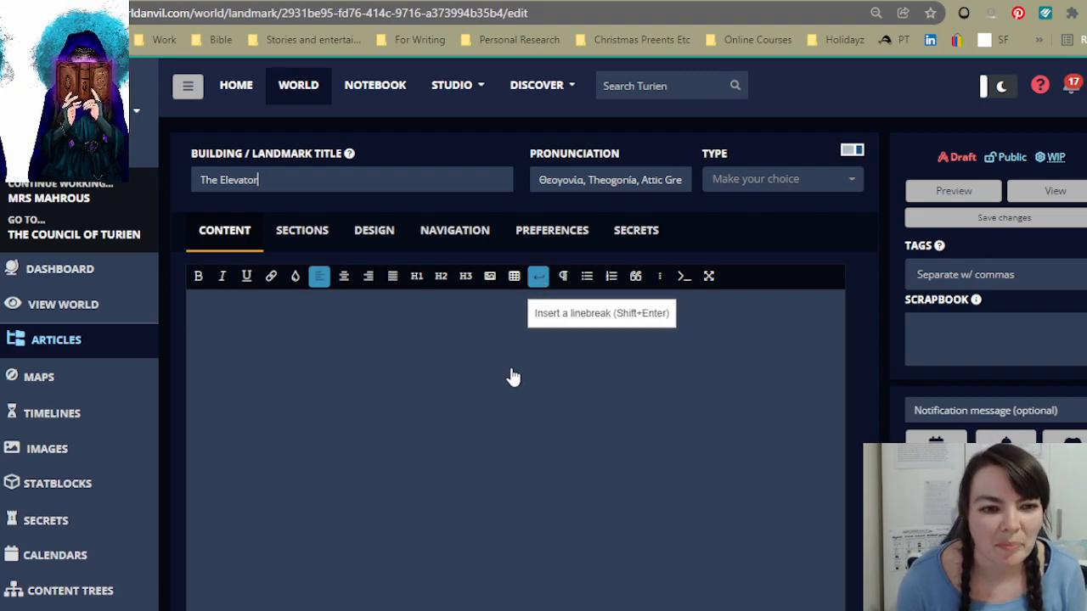
# Step: Start the article content with "Like the beanstalk in 'Jack in the Beanstalk', it is a large vertical"
pyautogui.click(281, 366)
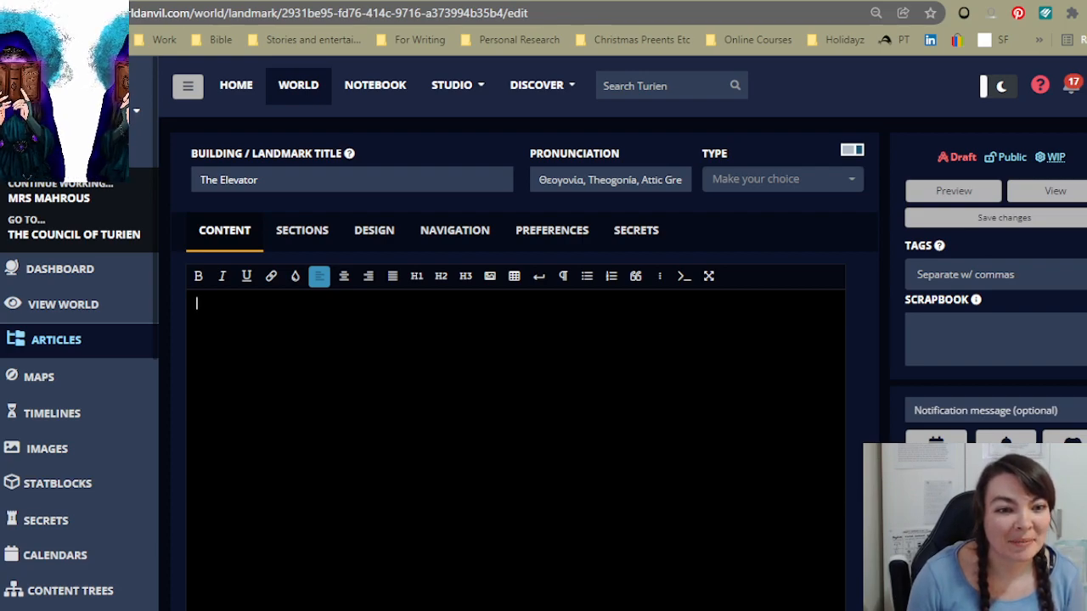
pyautogui.write('Like the ')
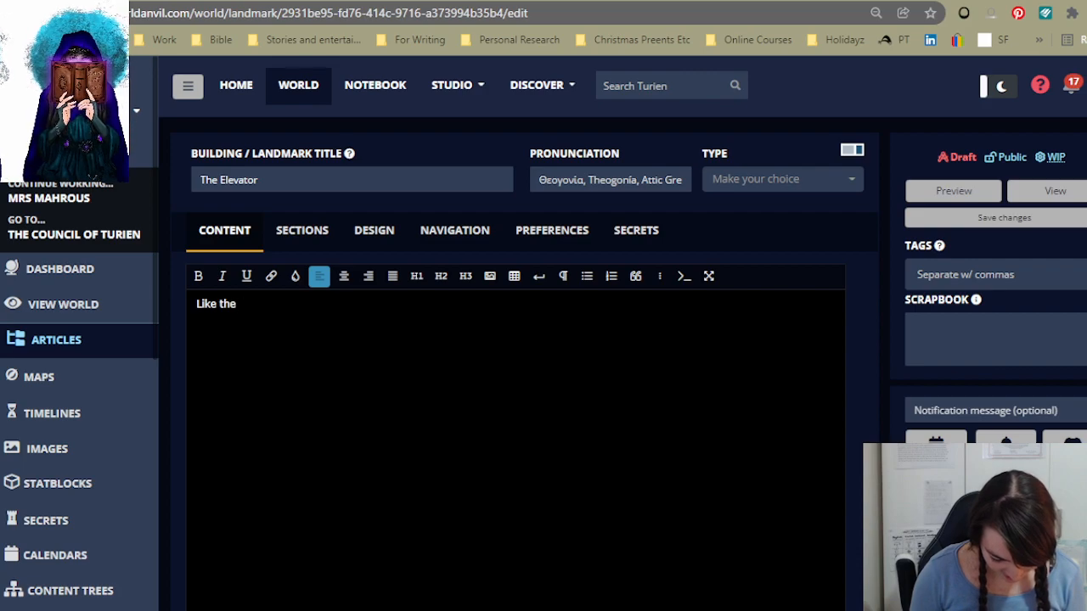
pyautogui.write("beanstalk in 'Jack in")
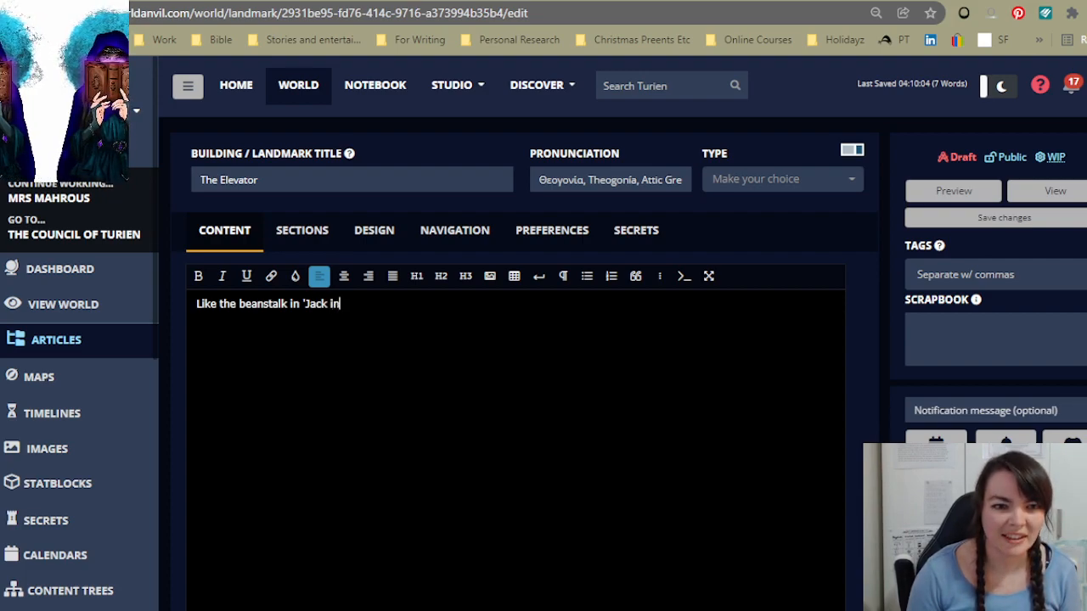
pyautogui.write(' the Bea')
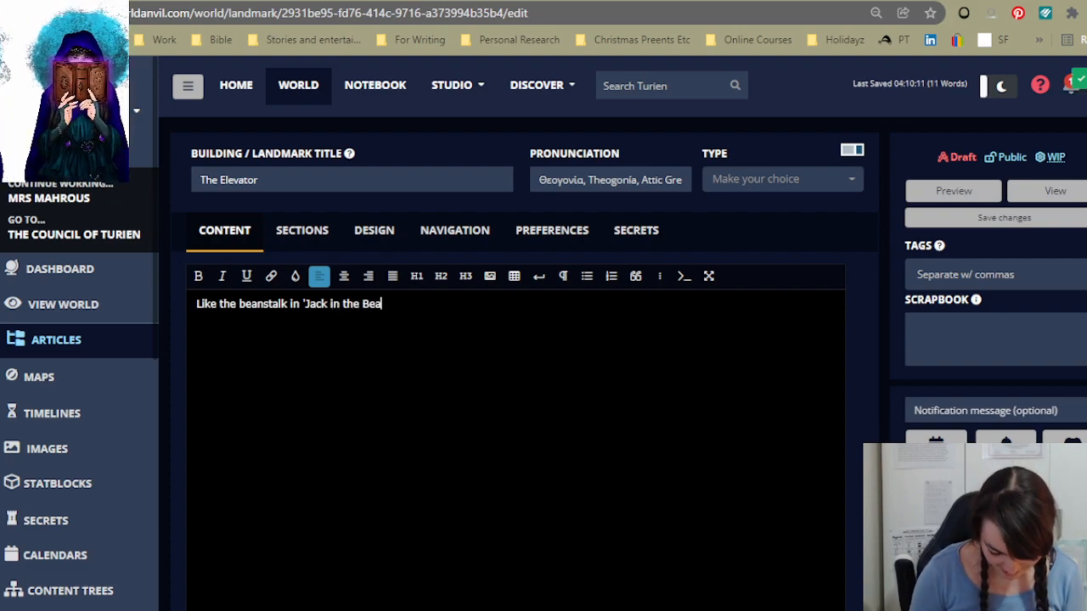
pyautogui.write("nstalk',")
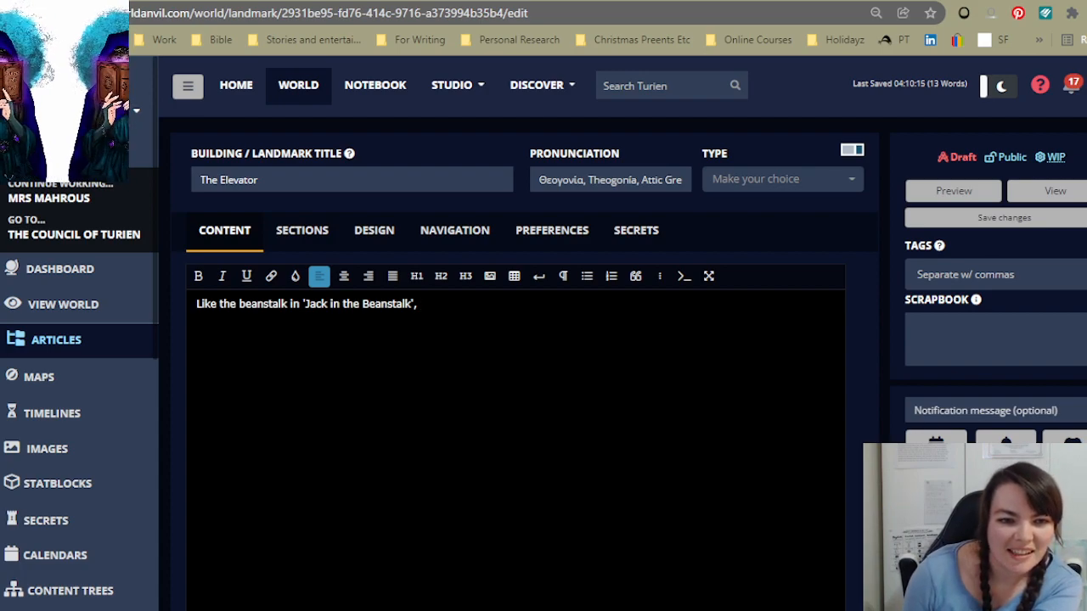
pyautogui.write('i')
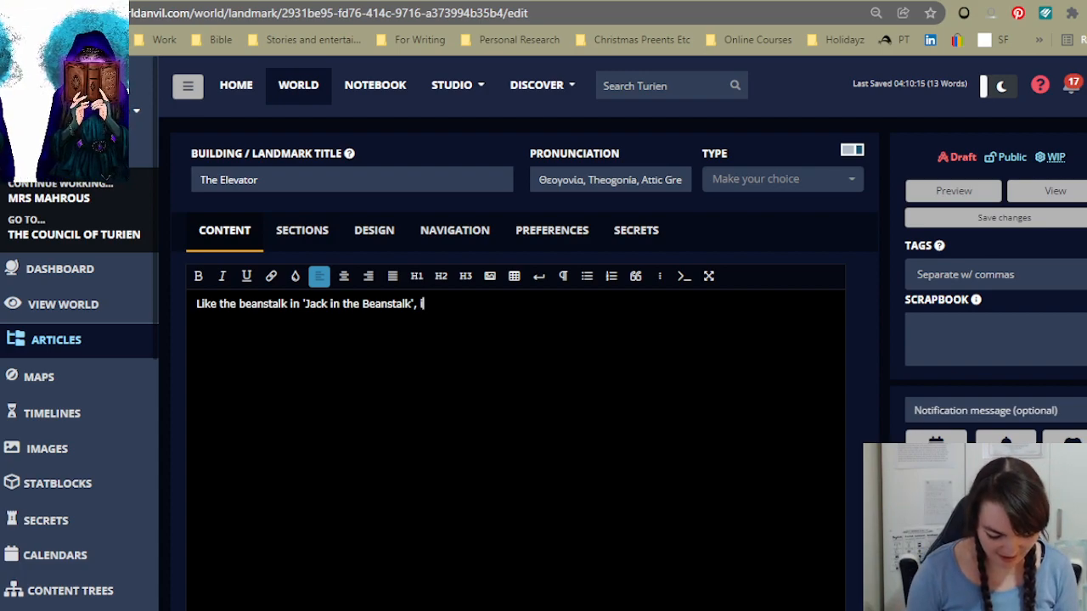
pyautogui.write('t is a large ')
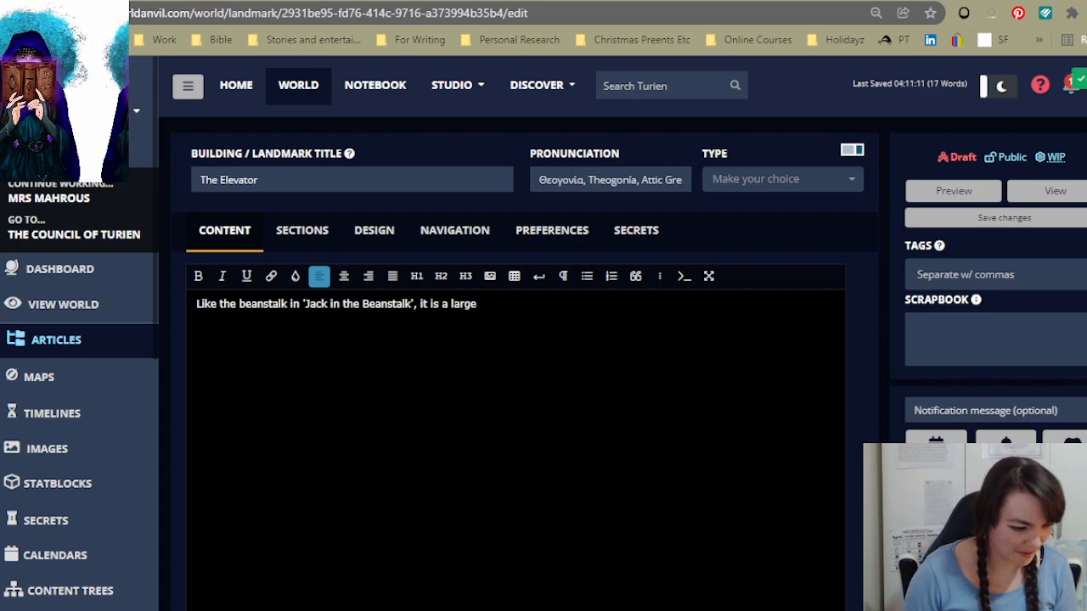
pyautogui.write('vertical')
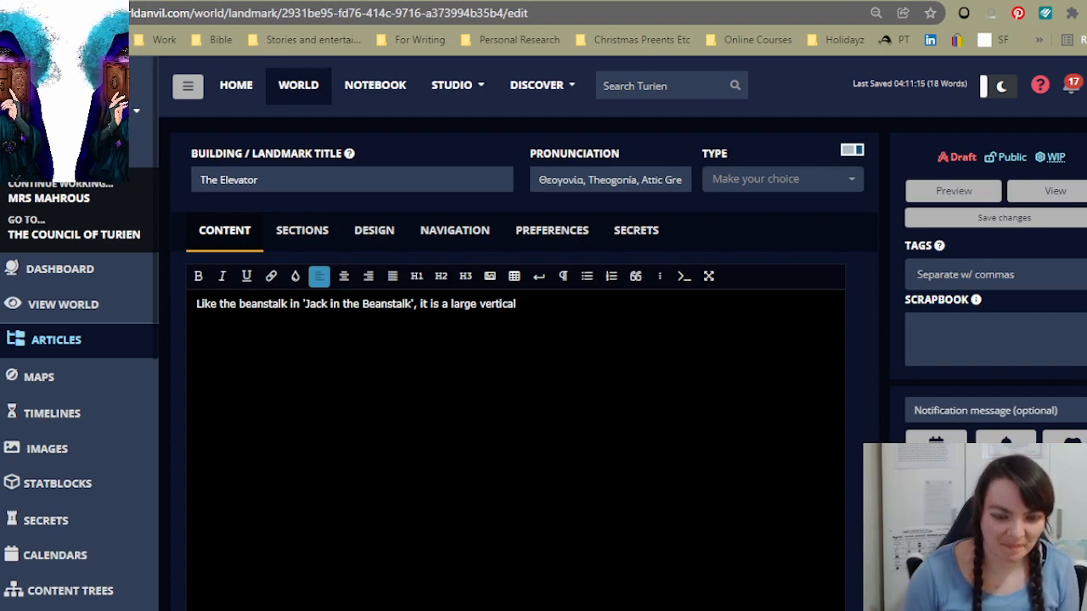
# Step: Add the bracketed wording alternatives "[threaded] [plaited]" after "vertical", correctly spelled and separated by a space
pyautogui.write('[th')
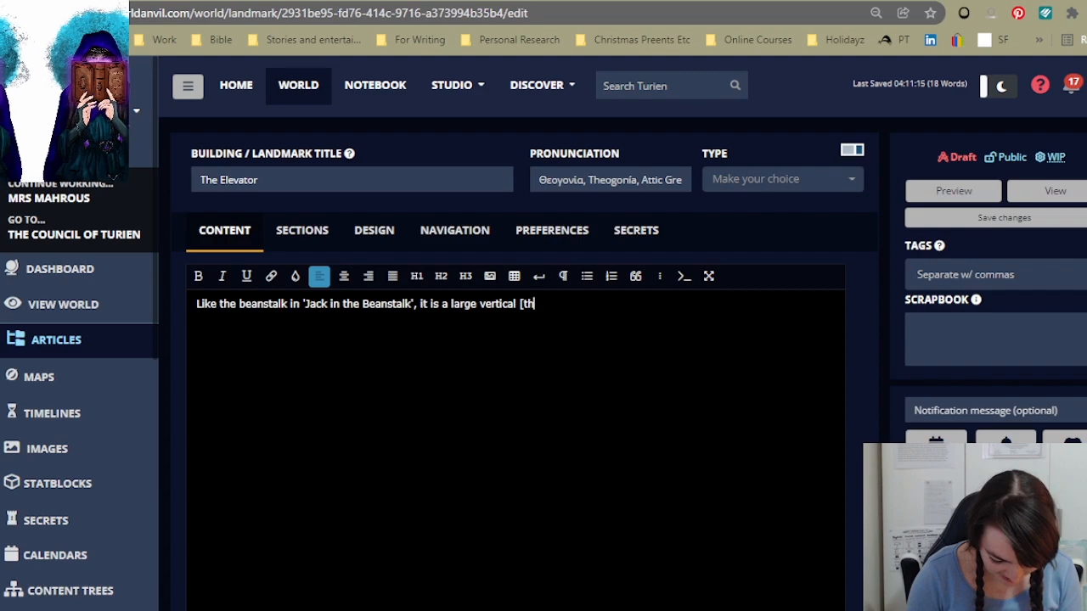
pyautogui.write('readed')
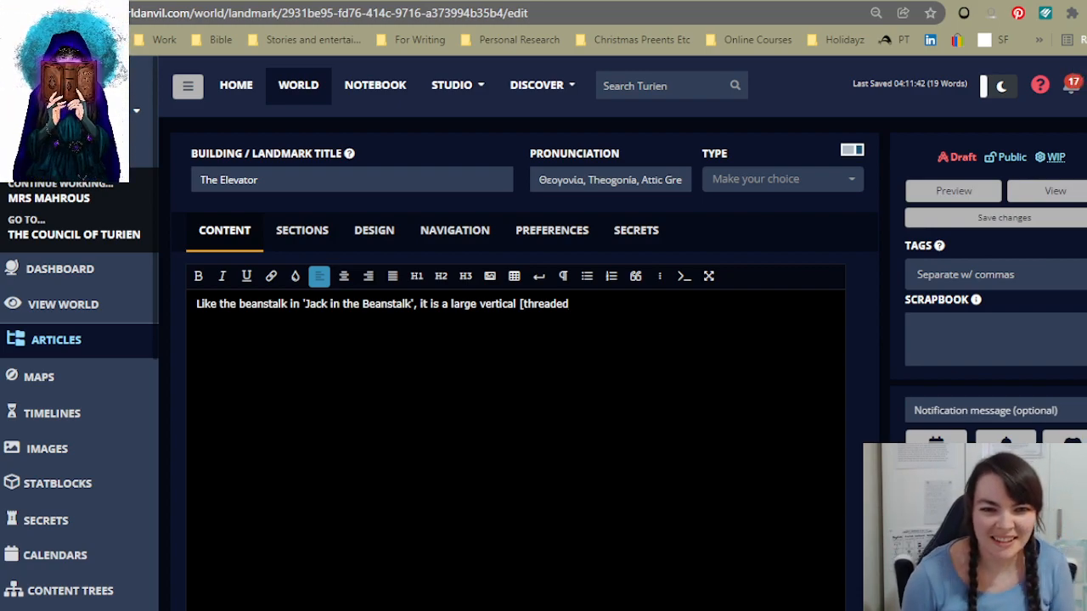
pyautogui.write('][')
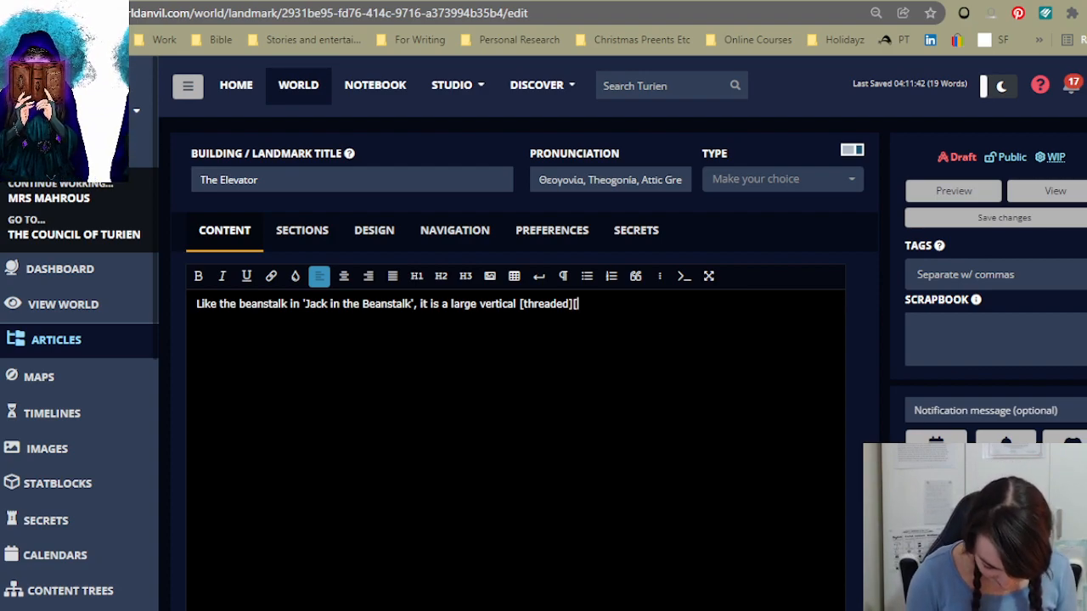
pyautogui.write('plaited]')
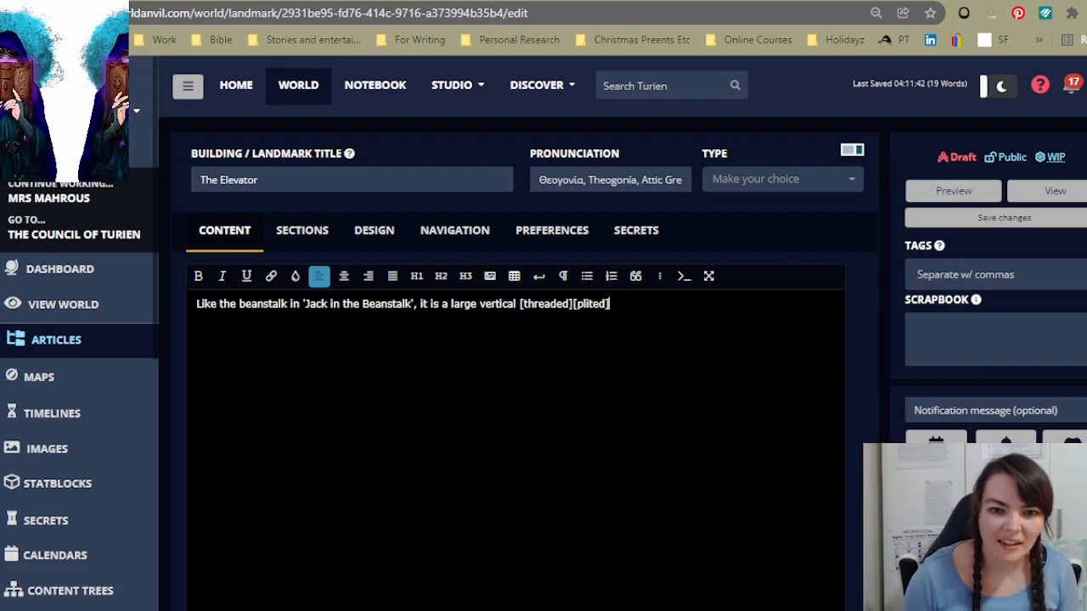
pyautogui.press('Left')
pyautogui.press('Left')
pyautogui.press('Left')
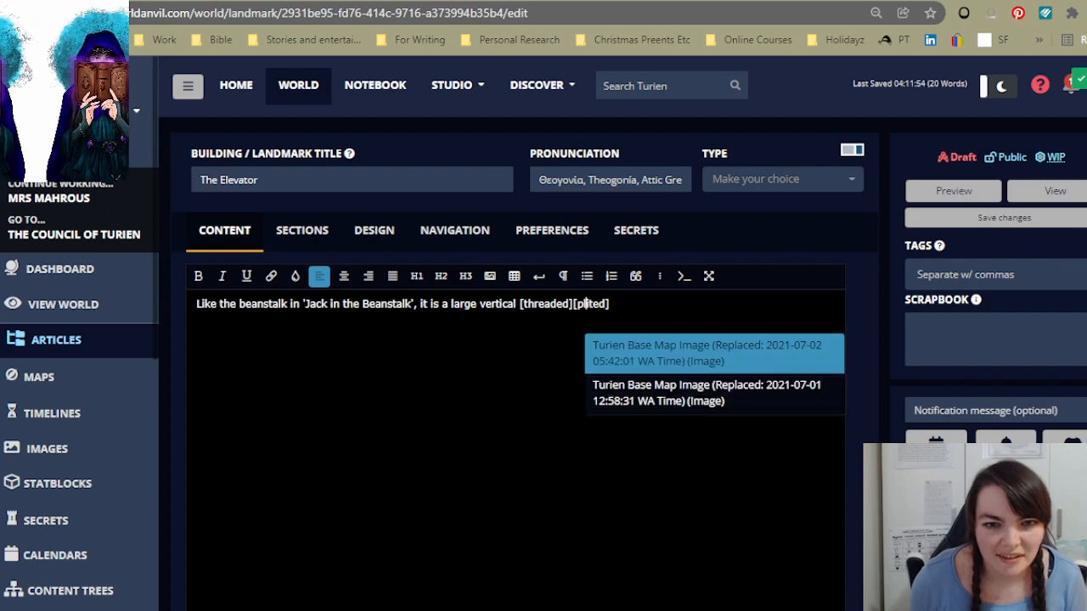
pyautogui.write('a')
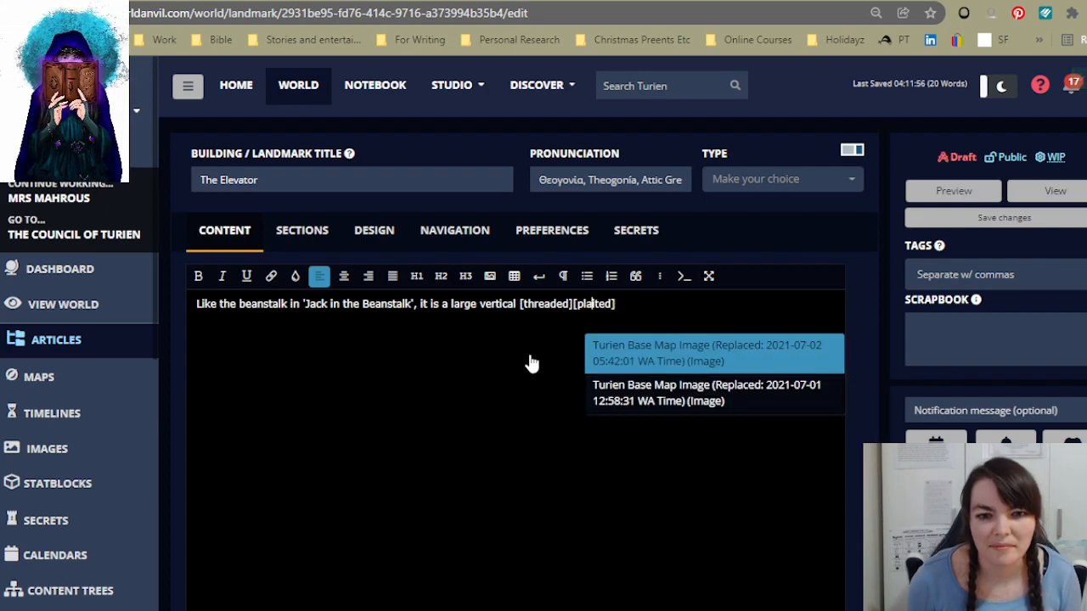
pyautogui.press('Left')
pyautogui.press('Left')
pyautogui.press('Left')
pyautogui.press('Left')
pyautogui.press('Right')
pyautogui.press('Right')
pyautogui.press('Right')
pyautogui.press('Right')
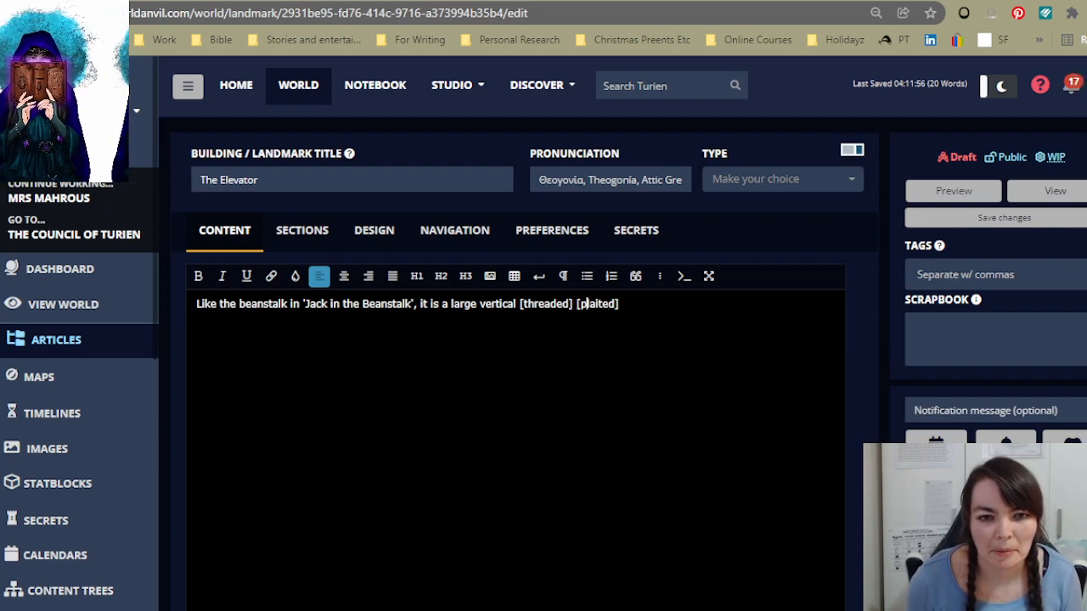
pyautogui.press('Right')
pyautogui.press('Right')
pyautogui.press('Right')
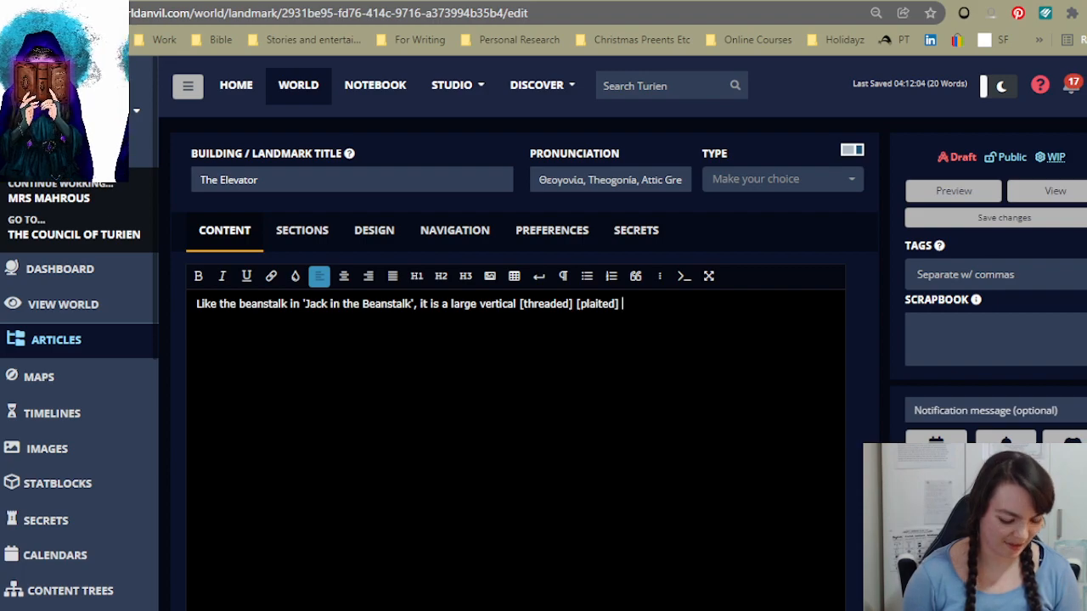
# Step: Continue the article sentence after the bracketed alternatives with "stalk of condensed magical energy and"
pyautogui.write('stalk o')
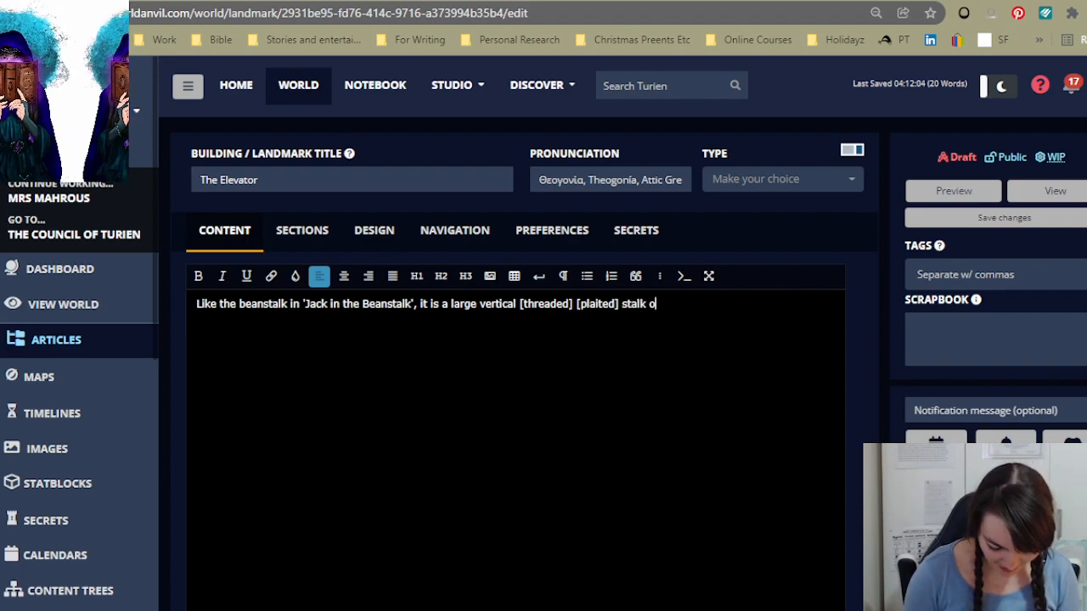
pyautogui.write('f co')
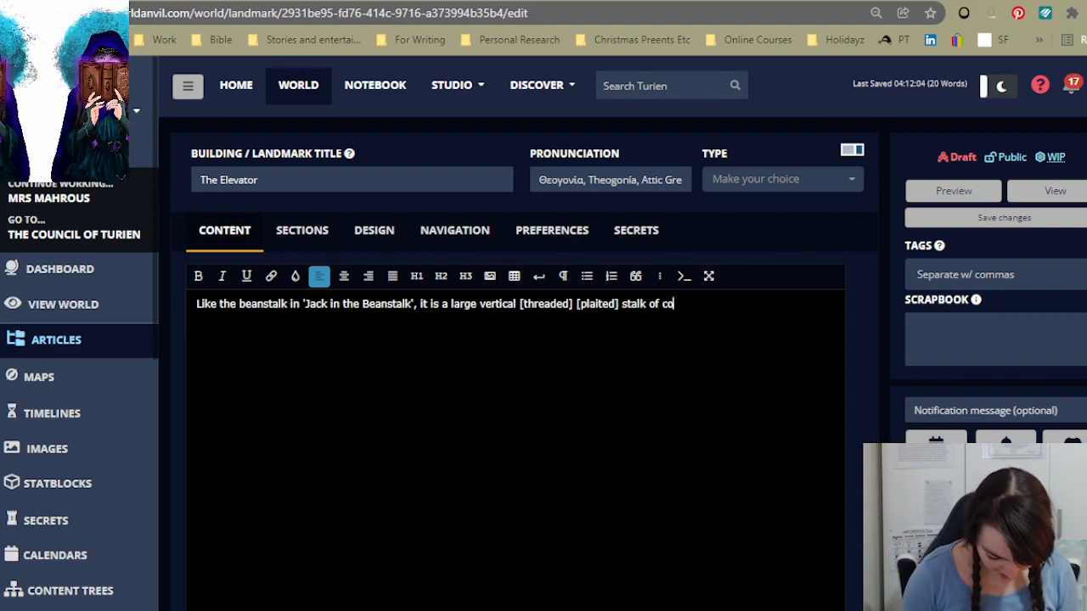
pyautogui.write('ndense')
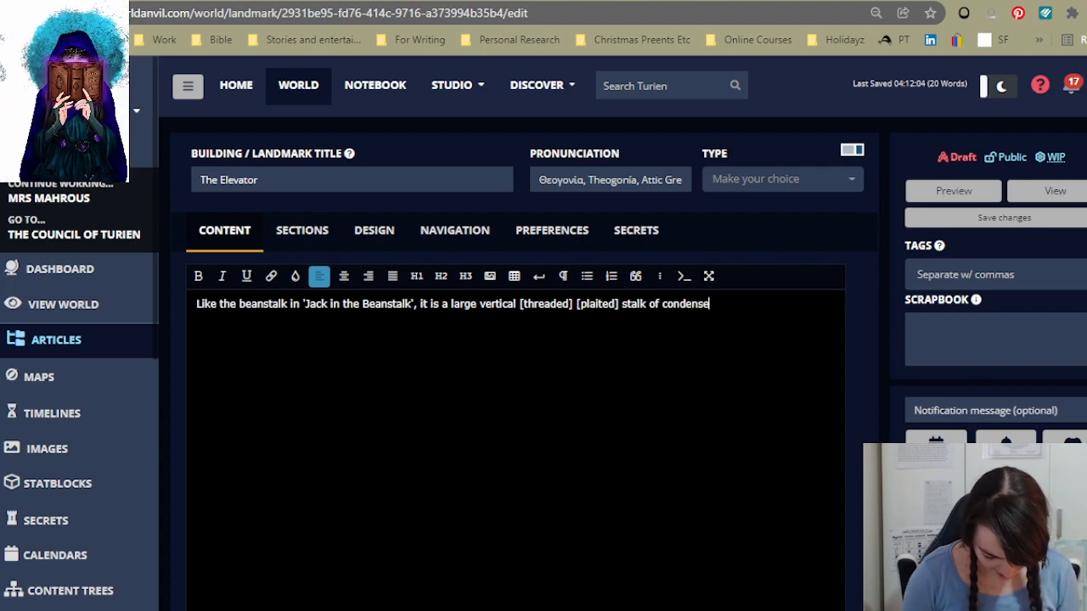
pyautogui.write('n')
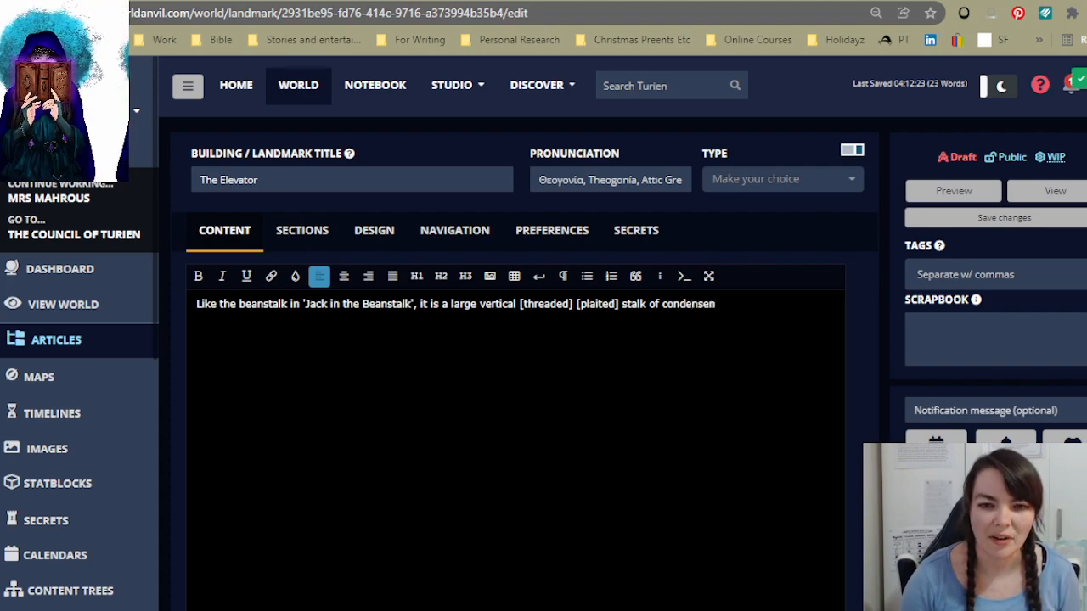
pyautogui.press('BackSpace')
pyautogui.write('d ')
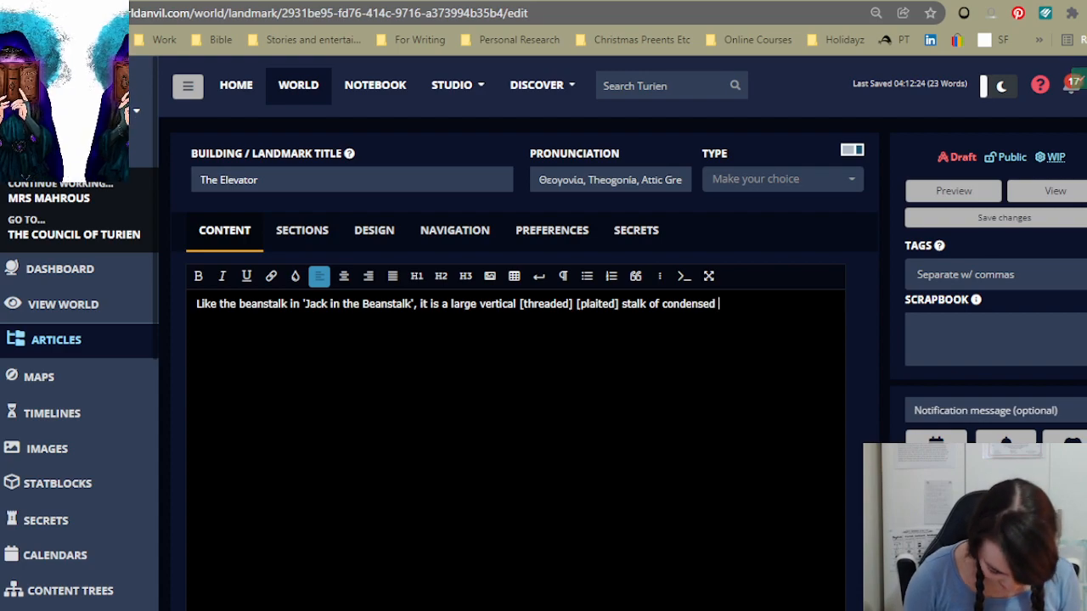
pyautogui.write('magical energy and')
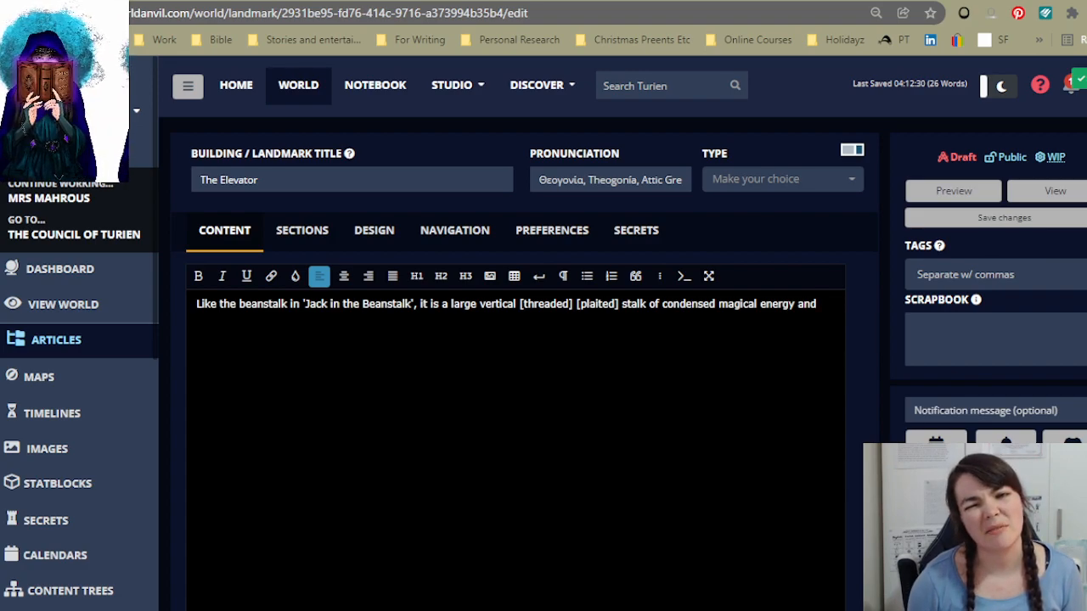
# Step: Shorten the end of the sentence from "magical energy and" to "magic"
pyautogui.press('BackSpace')
pyautogui.press('BackSpace')
pyautogui.press('BackSpace')
pyautogui.press('BackSpace')
pyautogui.press('BackSpace')
pyautogui.press('BackSpace')
pyautogui.press('BackSpace')
pyautogui.press('BackSpace')
pyautogui.press('BackSpace')
pyautogui.press('BackSpace')
pyautogui.press('BackSpace')
pyautogui.press('BackSpace')
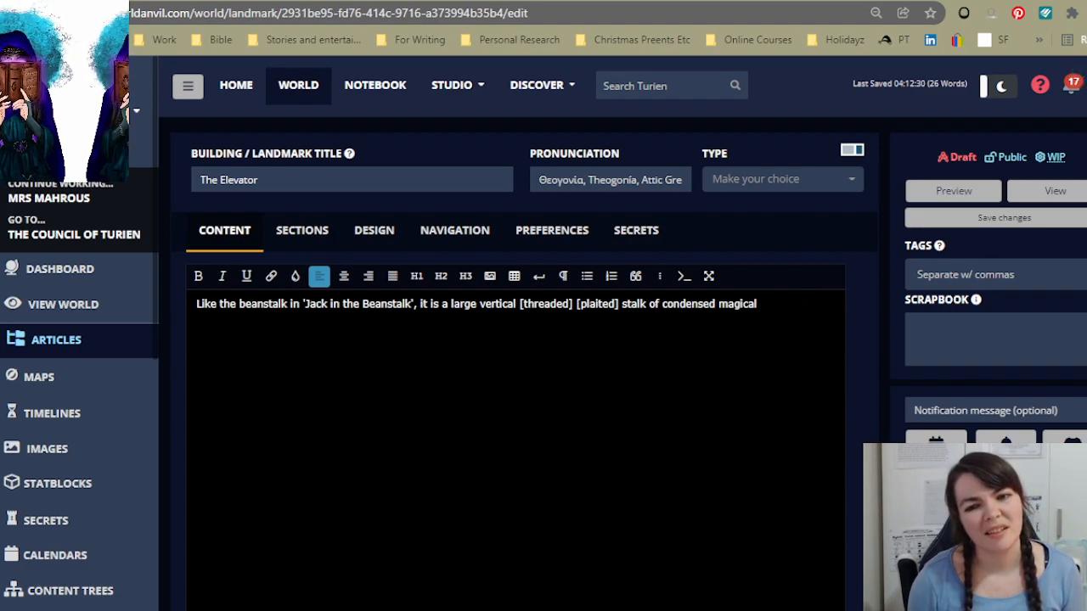
pyautogui.press('BackSpace')
pyautogui.press('BackSpace')
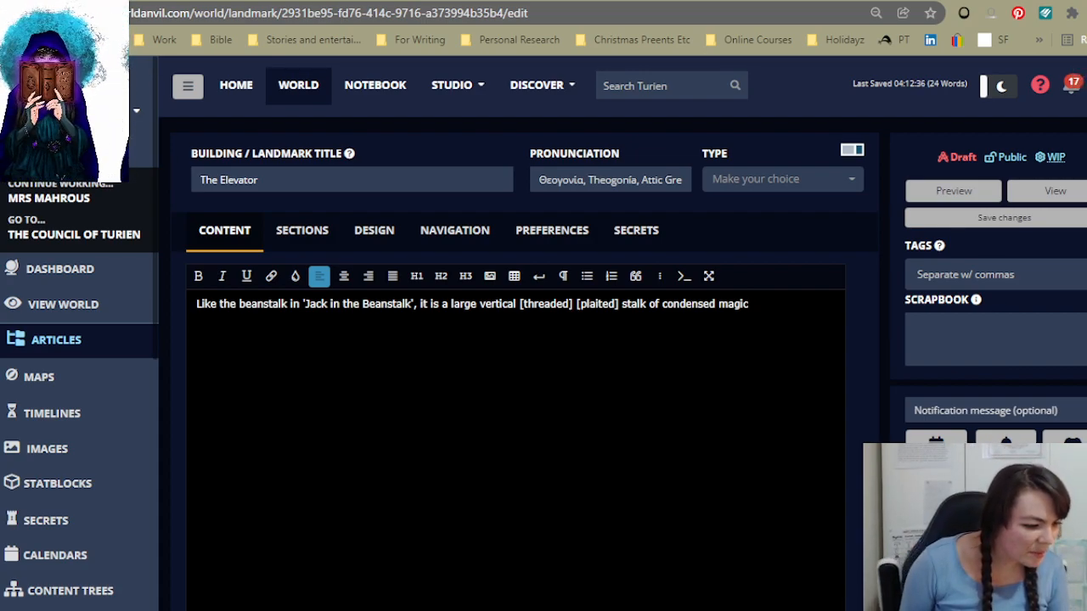
# Step: Remove the bracketed alternatives "[threaded] [plaited]" and the extra space before "stalk"
pyautogui.moveTo(520, 304); pyautogui.dragTo(619, 304)
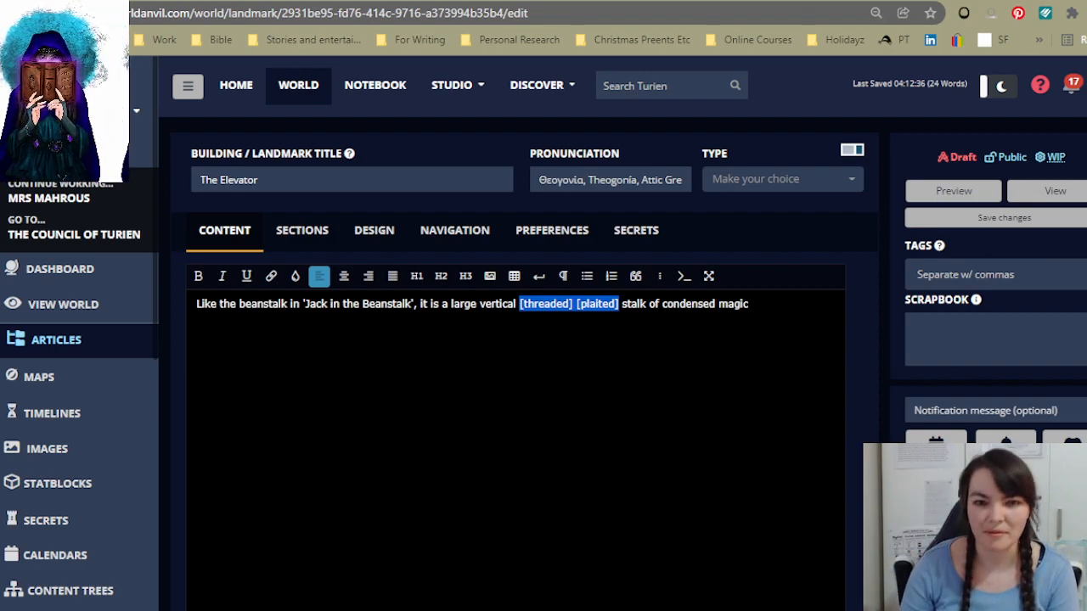
pyautogui.press('Delete')
pyautogui.press('Delete')
# Step: Extend the sentence after "condensed magic" with "interwoven around a physical elevator that reaches"
pyautogui.click(648, 304)
pyautogui.write('ing')
pyautogui.press('BackSpace')
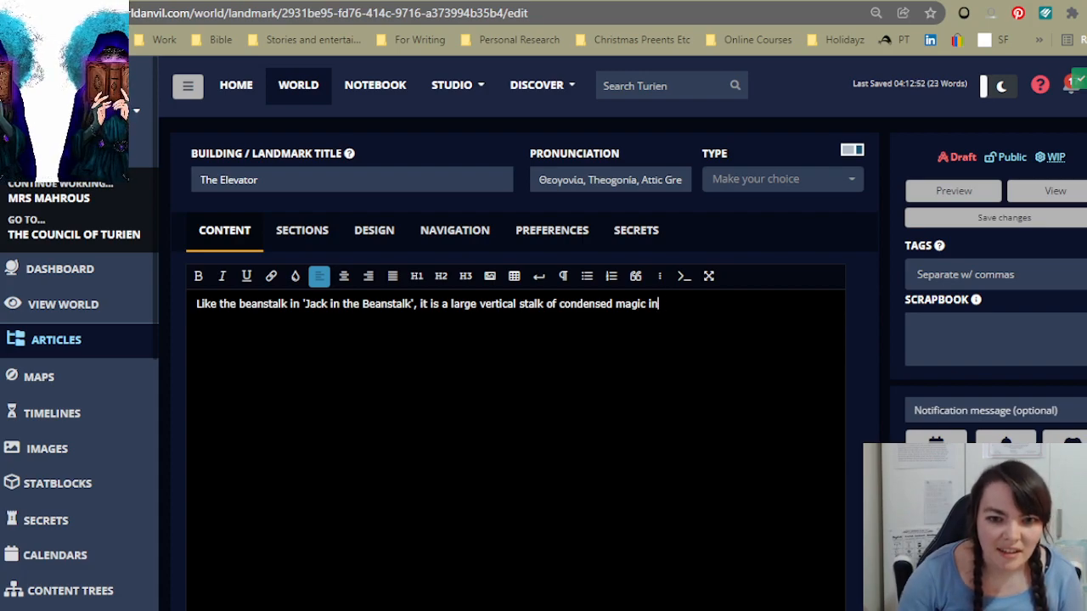
pyautogui.write('terwoven')
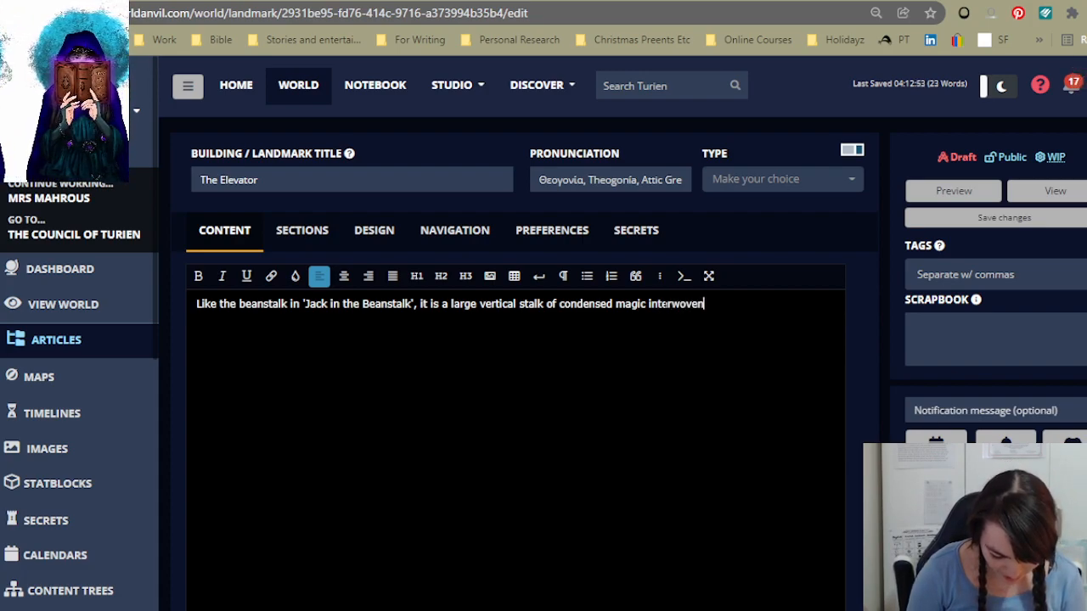
pyautogui.write(' aro')
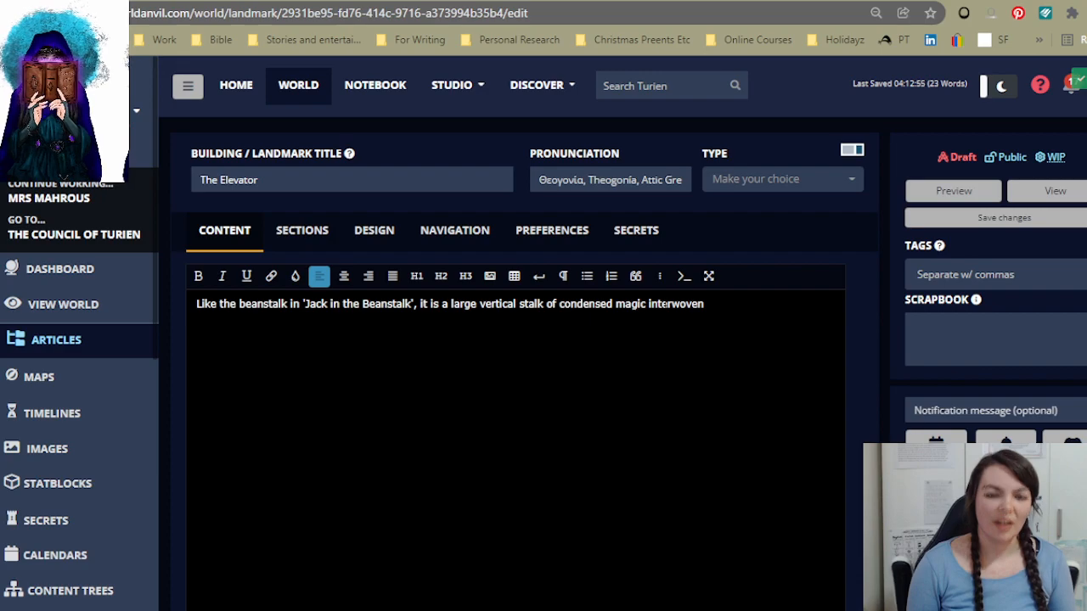
pyautogui.write('und a ')
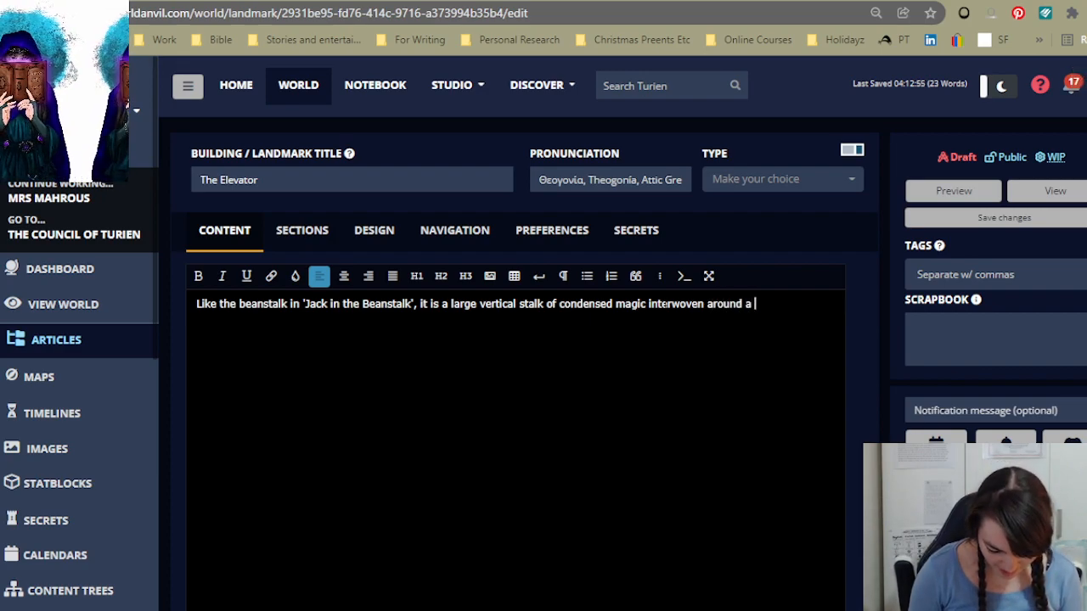
pyautogui.write('physical ')
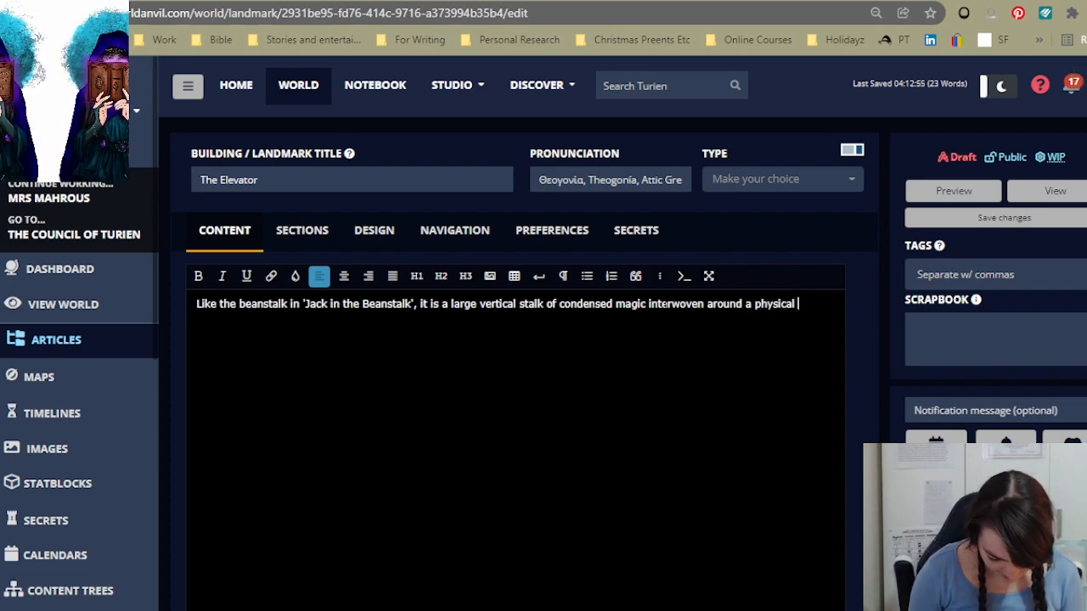
pyautogui.write('elevator ')
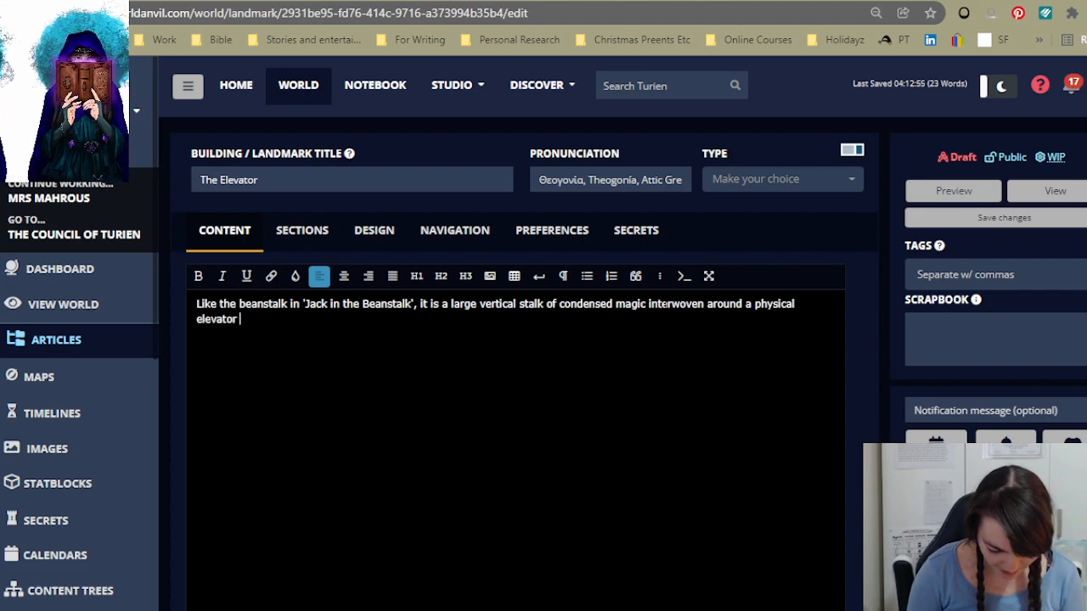
pyautogui.write('tha')
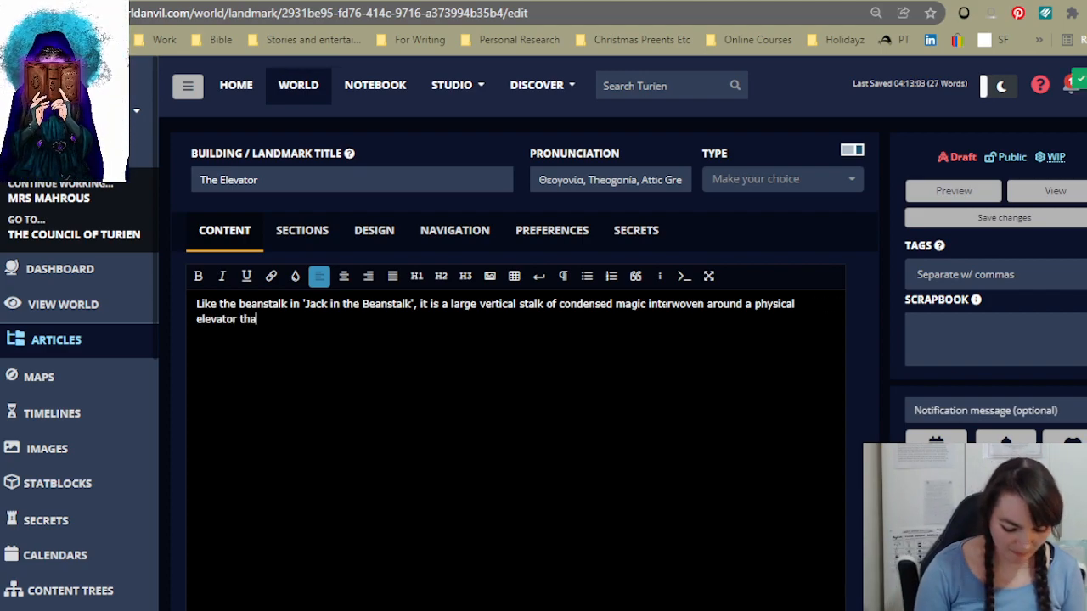
pyautogui.write('t reaches')
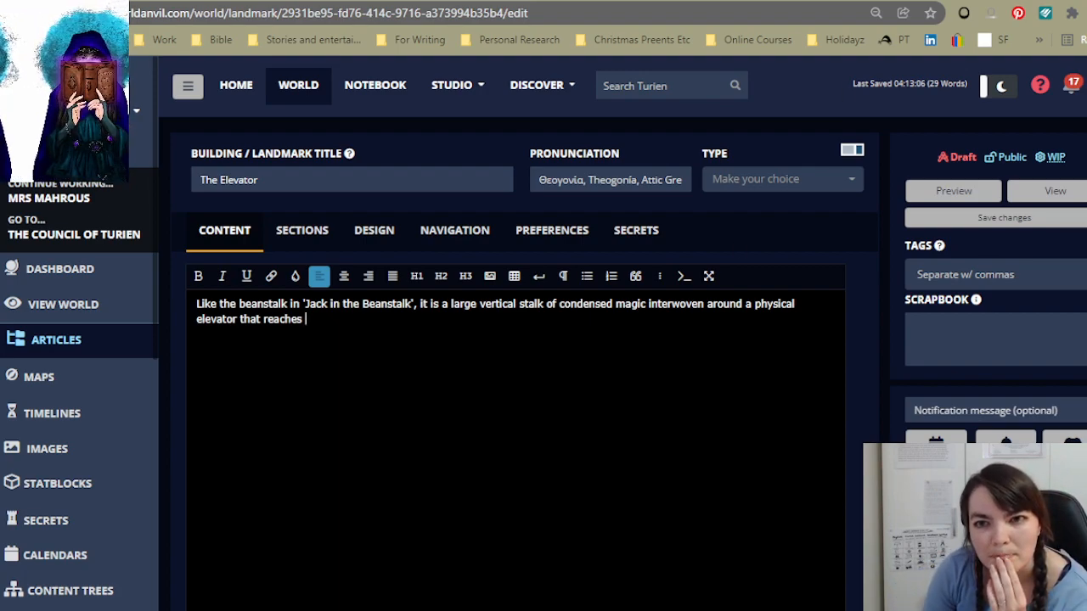
# Step: Search Google in a new browser tab for "vertical distance of 32 km"
pyautogui.hotkey('ctrl', 't')
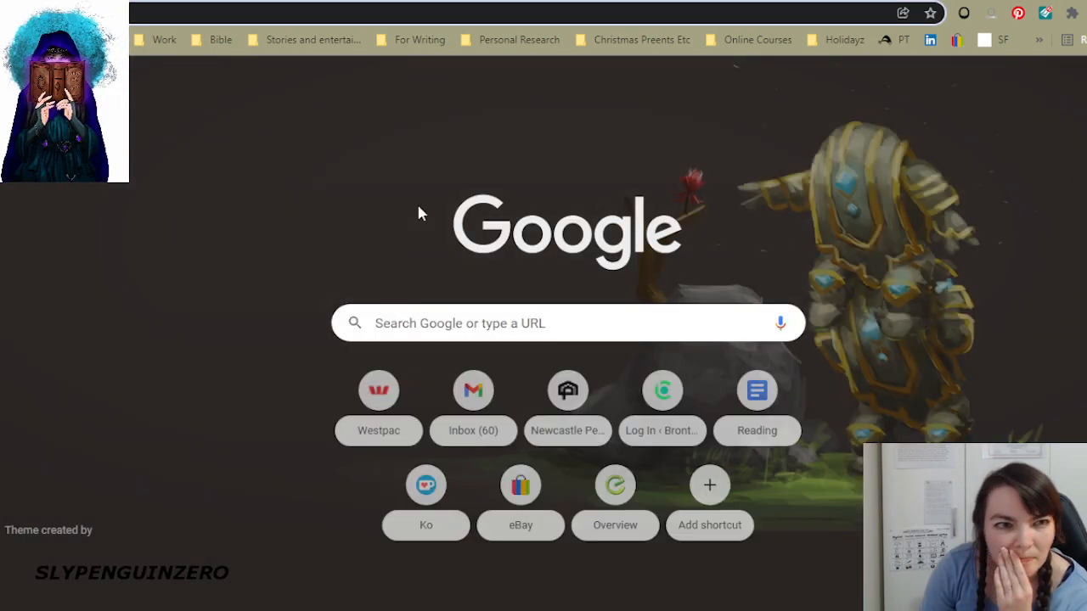
pyautogui.write('vertical ')
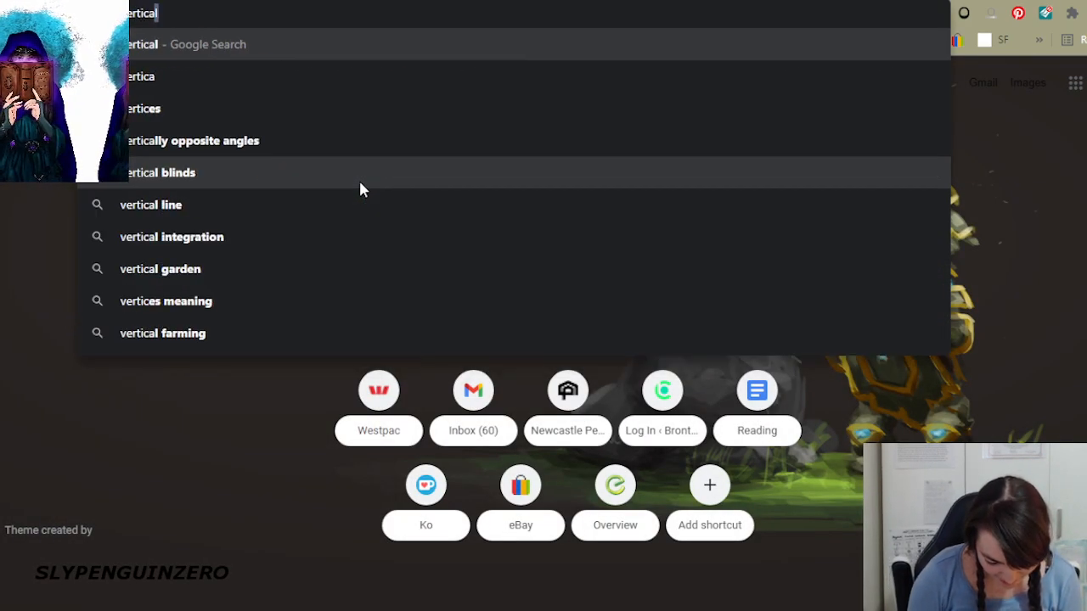
pyautogui.write('distance ')
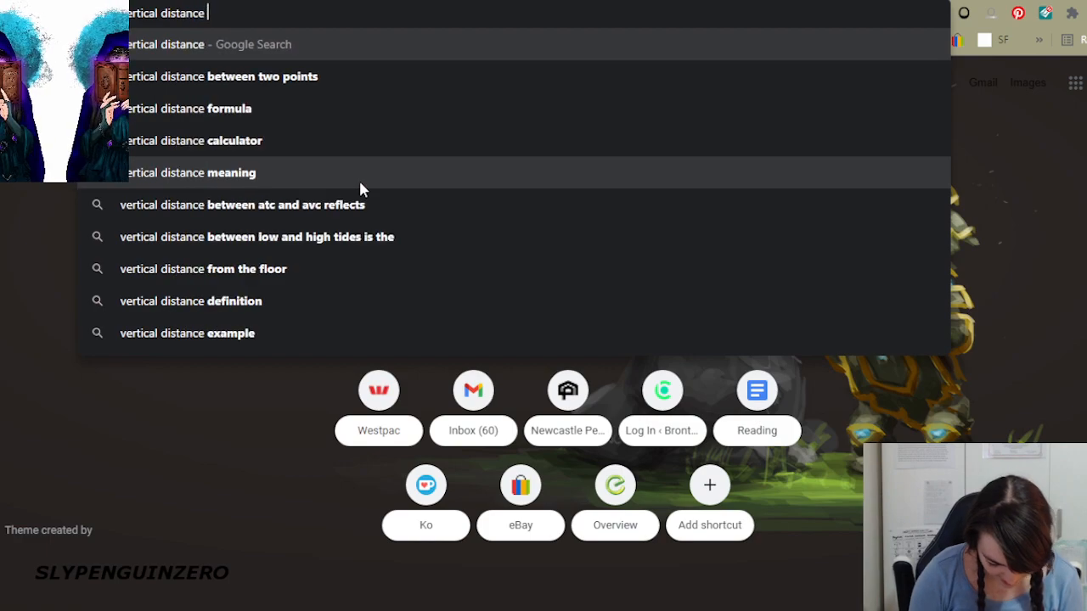
pyautogui.write('of 32 km')
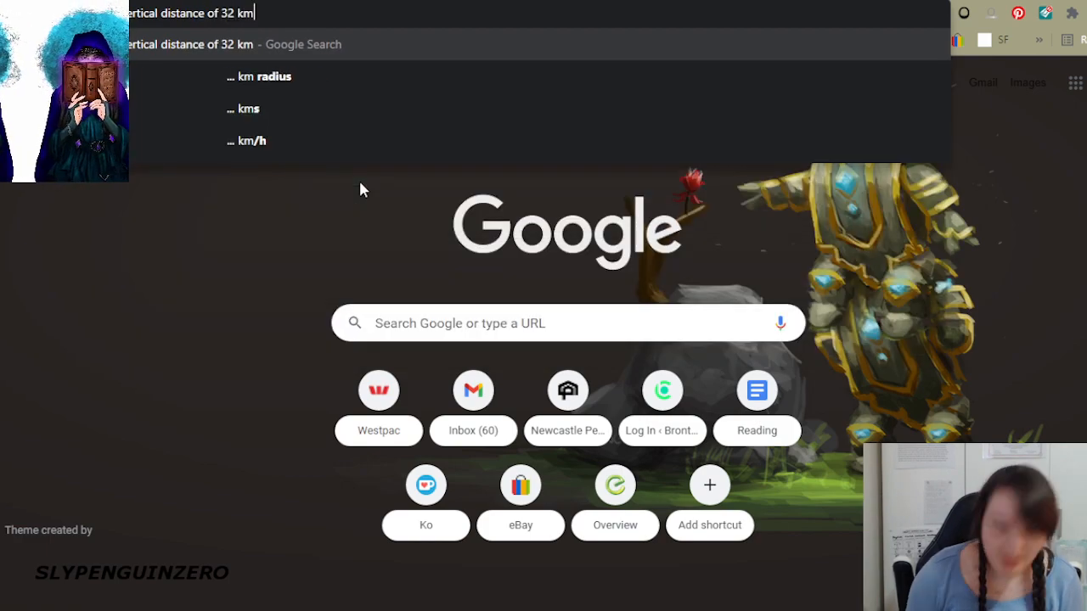
pyautogui.press('Return')
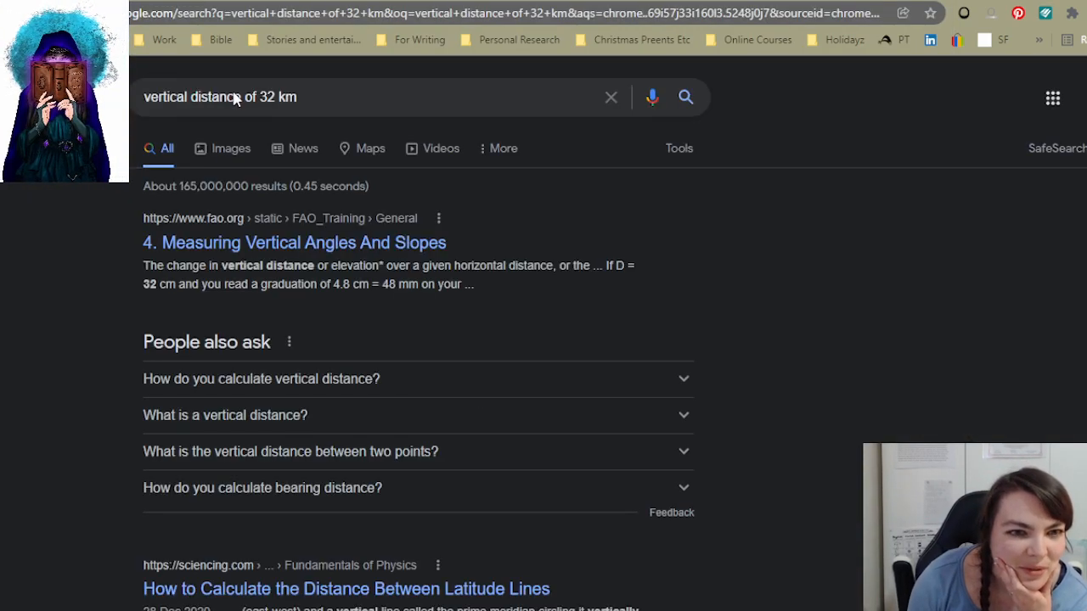
# Step: Change the distance in the Google query and search for "vertical distance of 2 km"
pyautogui.click(268, 98)
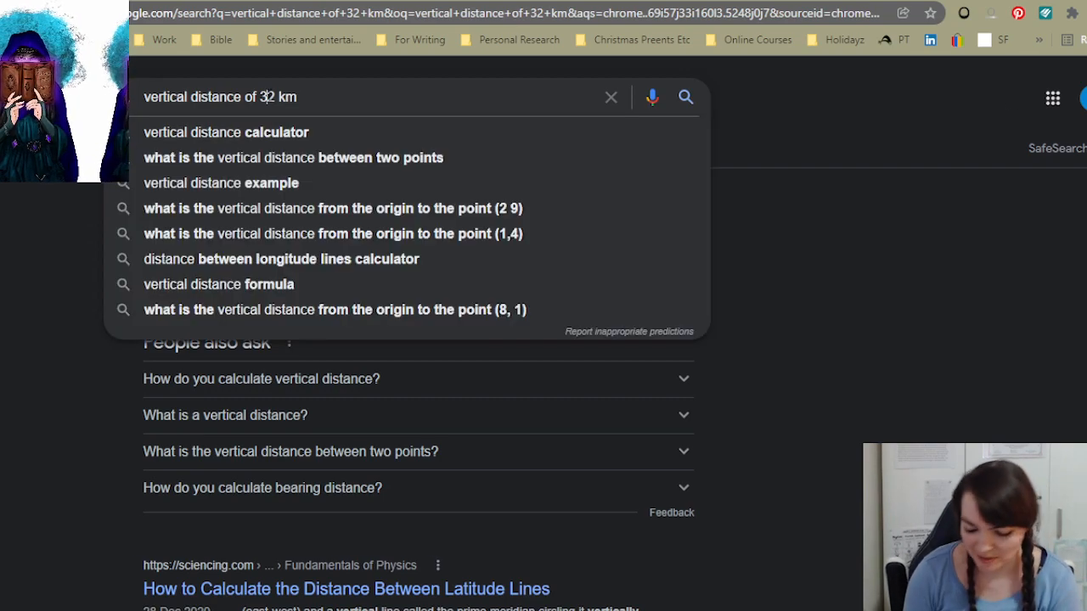
pyautogui.press('BackSpace')
pyautogui.click(73, 338)
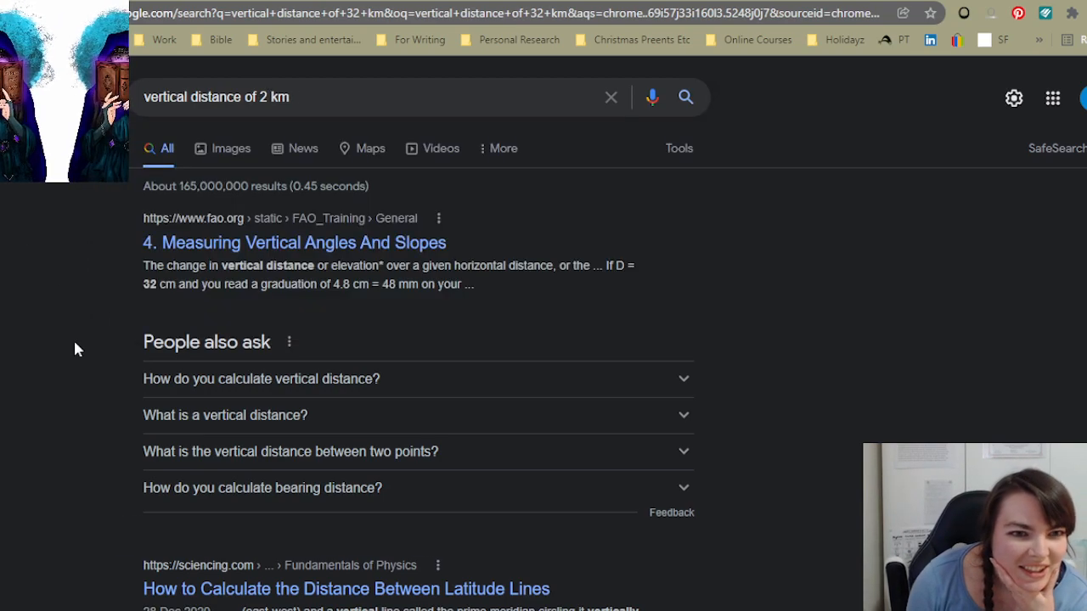
pyautogui.press('Return')
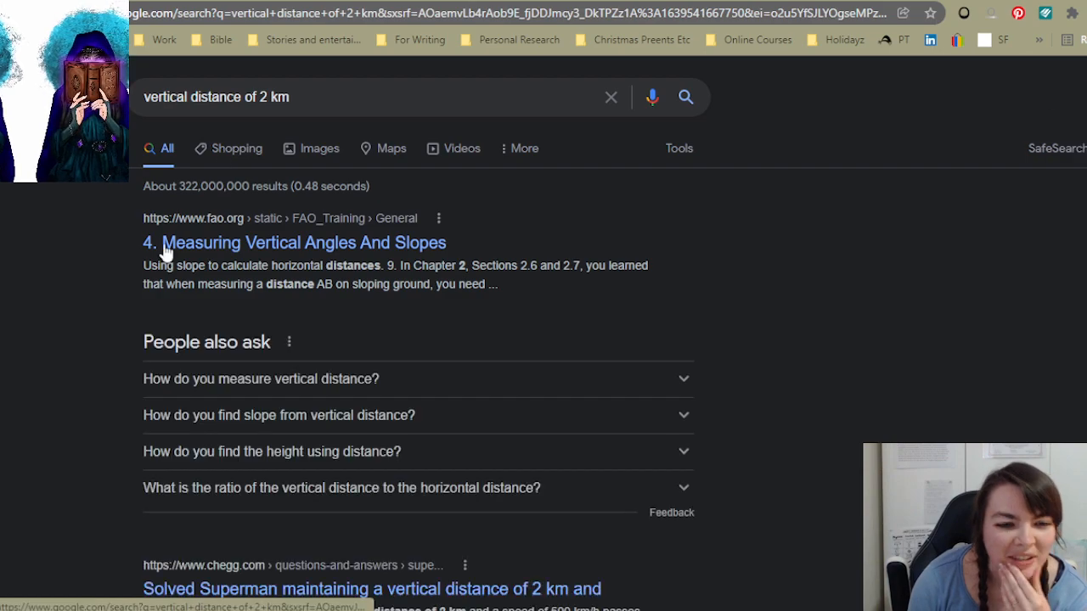
# Step: Browse the shopping results, including those for the suggested query "vertical distance of 2km", and return to The Elevator article in World Anvil
pyautogui.click(218, 158)
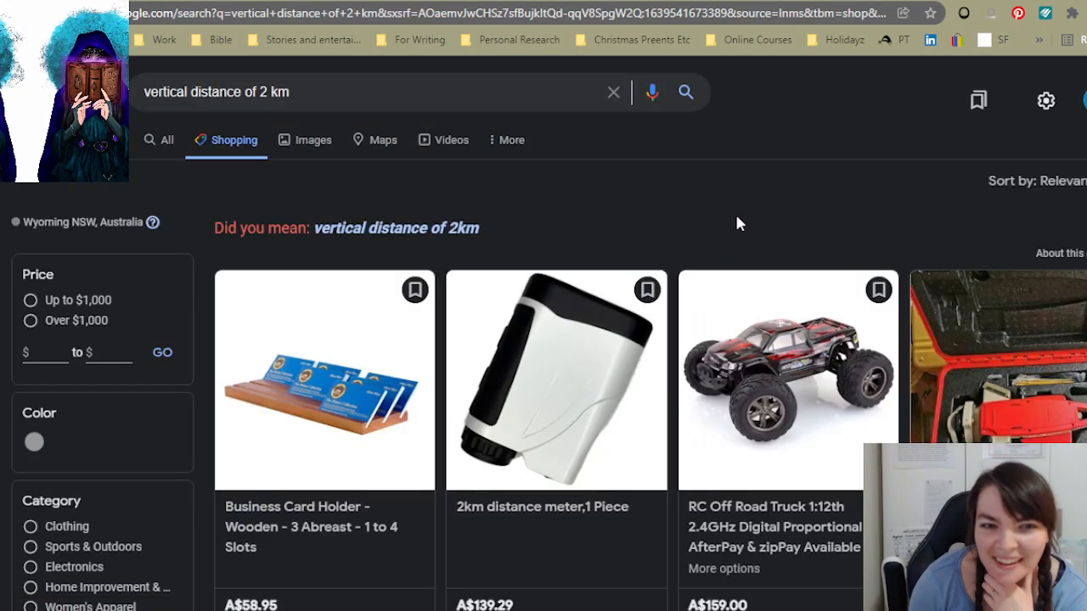
pyautogui.scroll(-2, 737, 223)
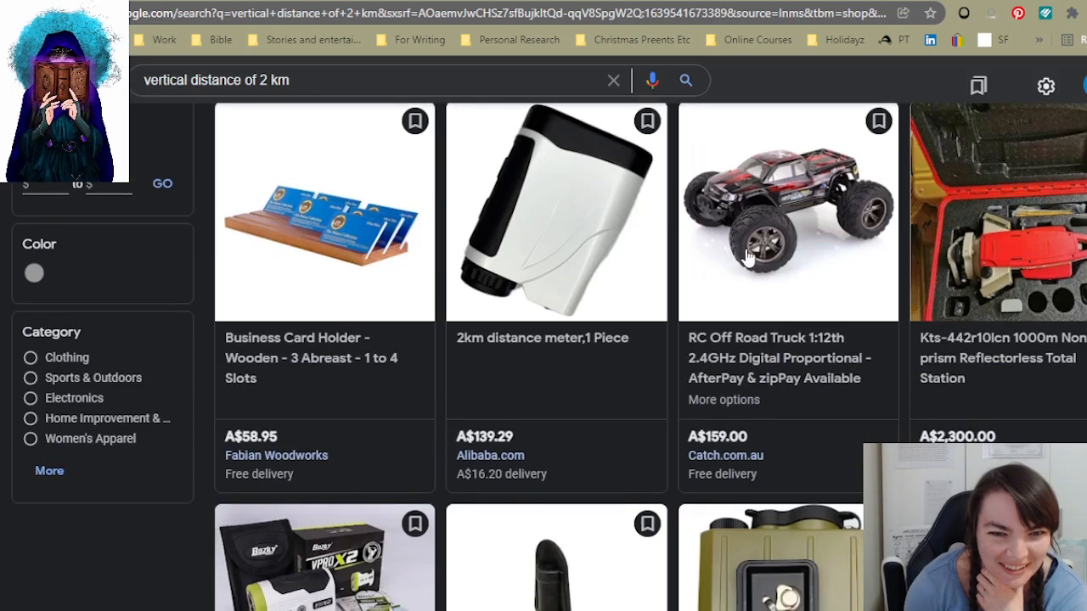
pyautogui.scroll(2, 747, 256)
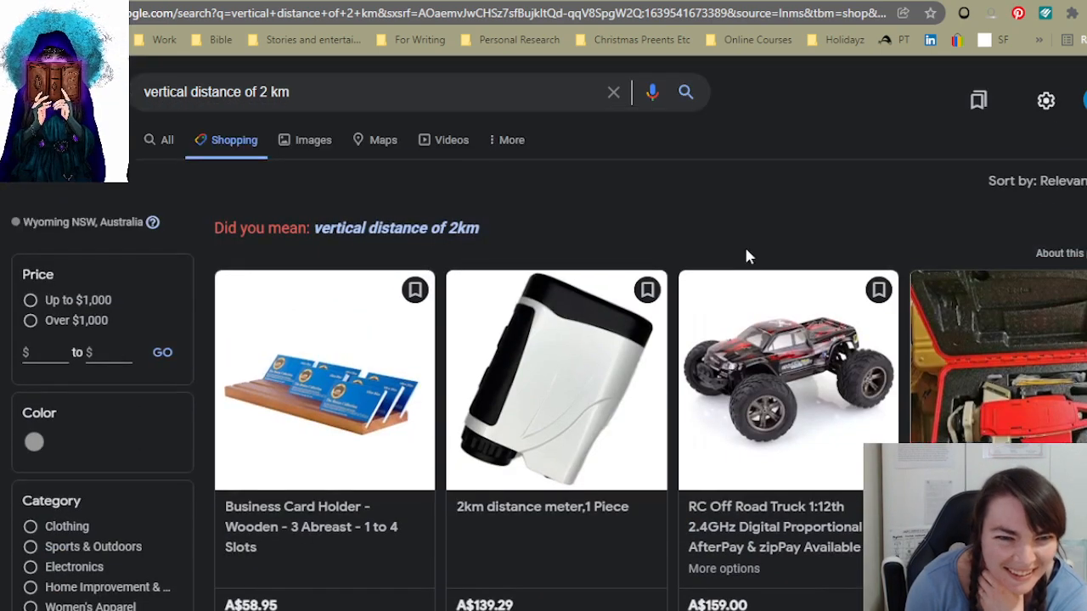
pyautogui.click(430, 237)
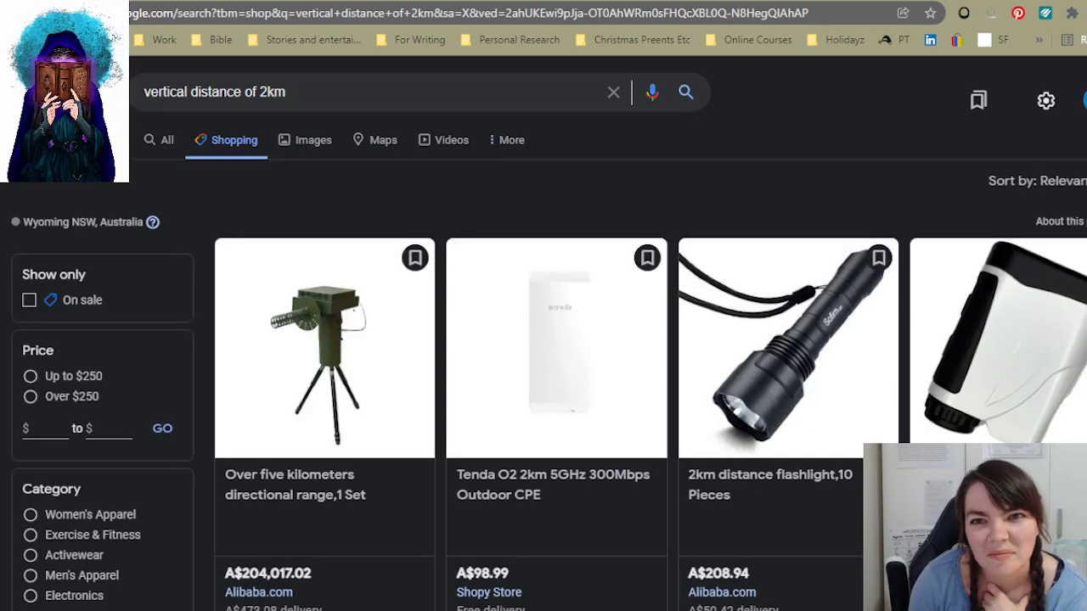
pyautogui.click(541, 2)
pyautogui.click(453, 1)
pyautogui.click(541, 2)
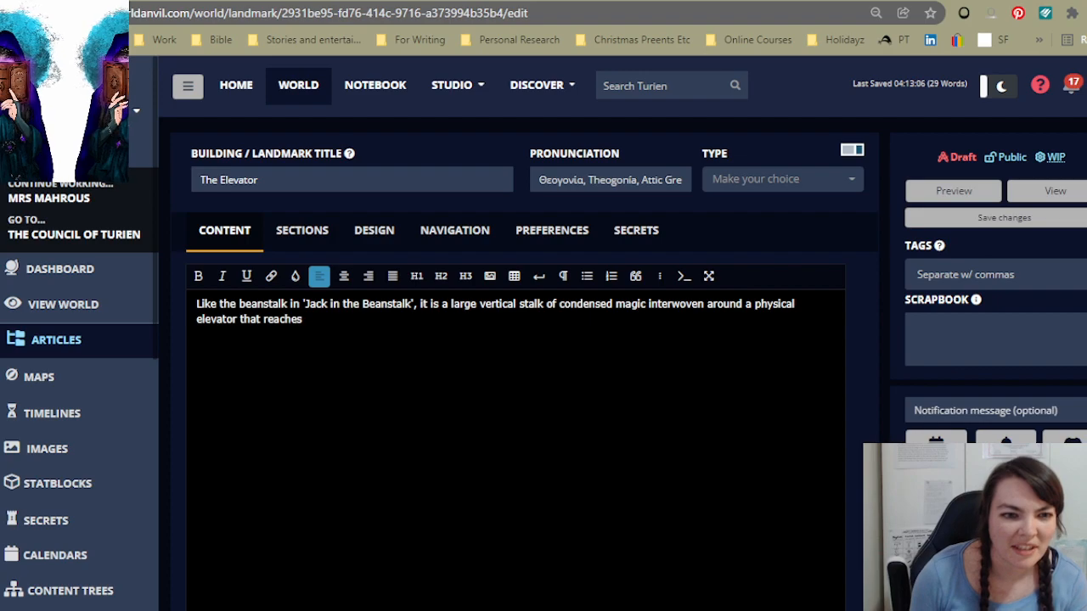
# Step: Continue the sentence after "elevator that reaches" with "approx. 2 km into the sky, where a"
pyautogui.write('app')
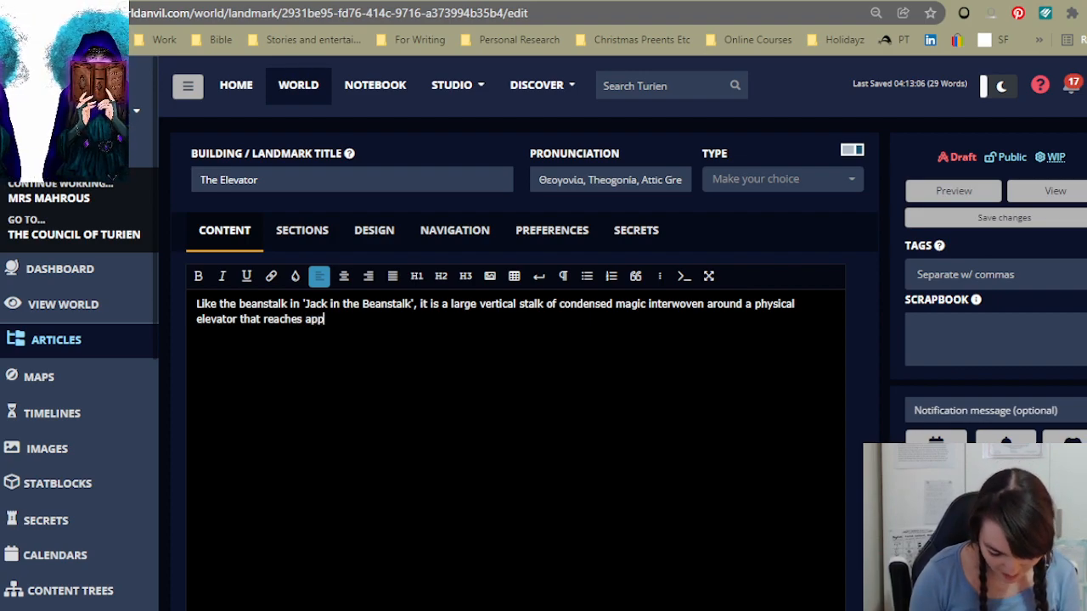
pyautogui.write('rox. 2')
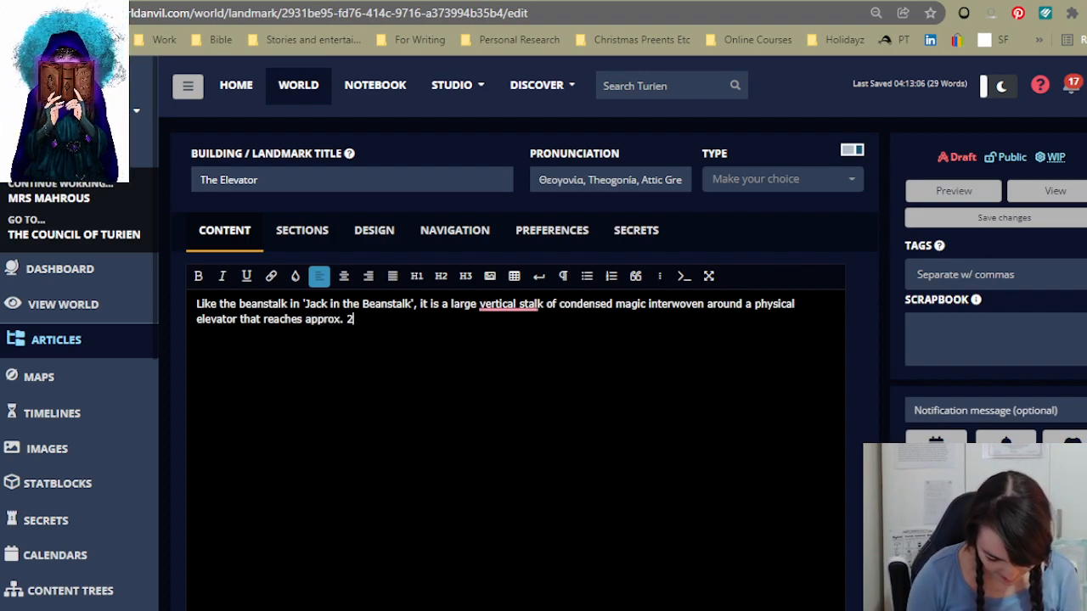
pyautogui.write(' km int')
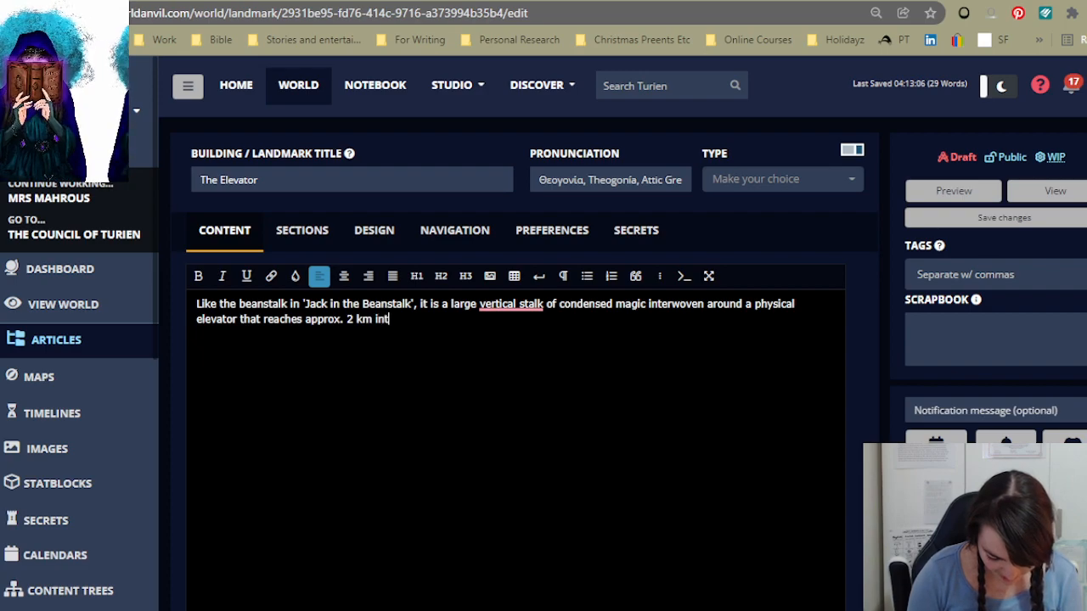
pyautogui.write('o the sky, ')
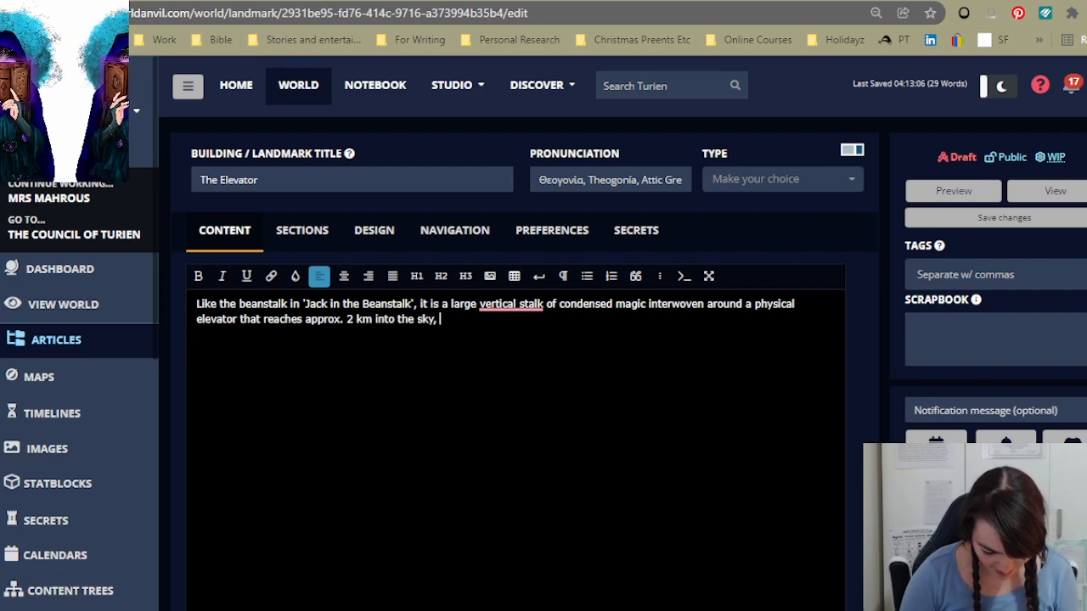
pyautogui.write('where a')
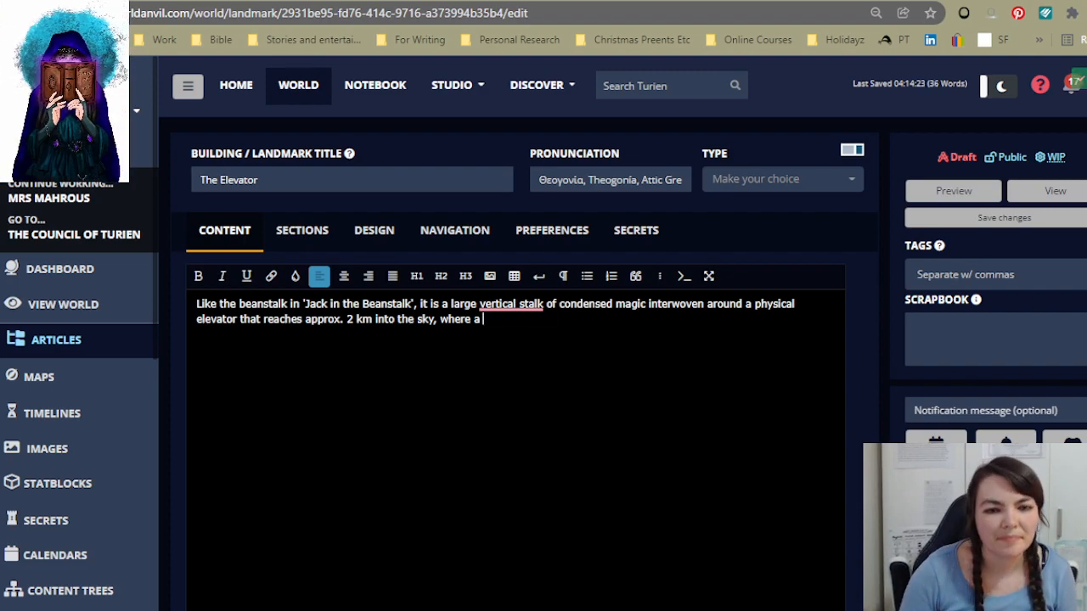
# Step: Dismiss the writing suggestion on "vertical stalk" and return to the end of the sentence
pyautogui.click(518, 306)
pyautogui.click(511, 349)
pyautogui.click(490, 322)
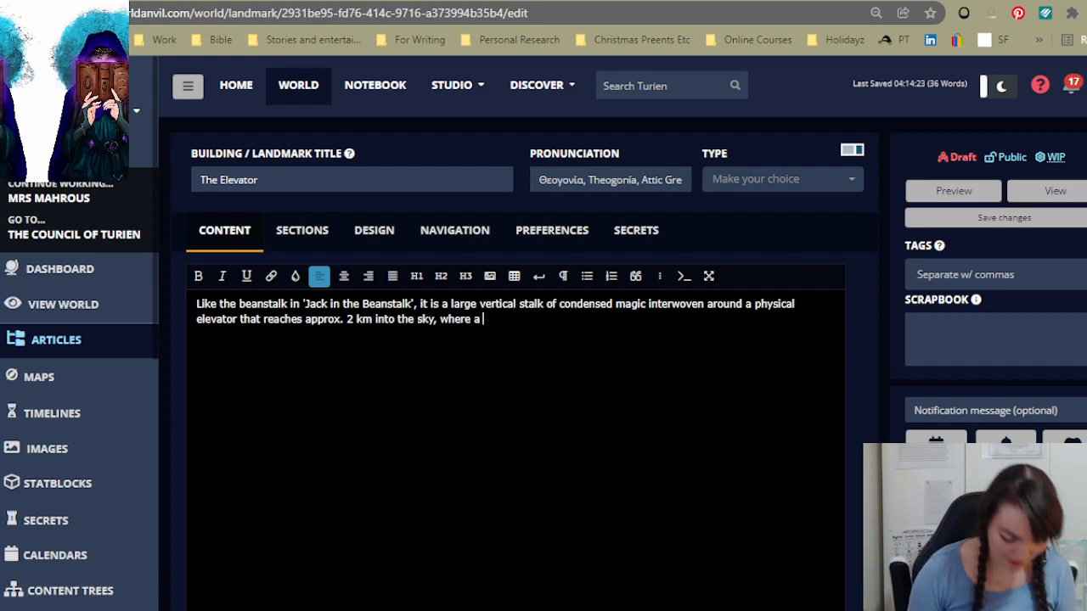
# Step: Add "man-made" after "where a" and put square brackets around "man" so it reads "[man]-made"
pyautogui.write('man-made')
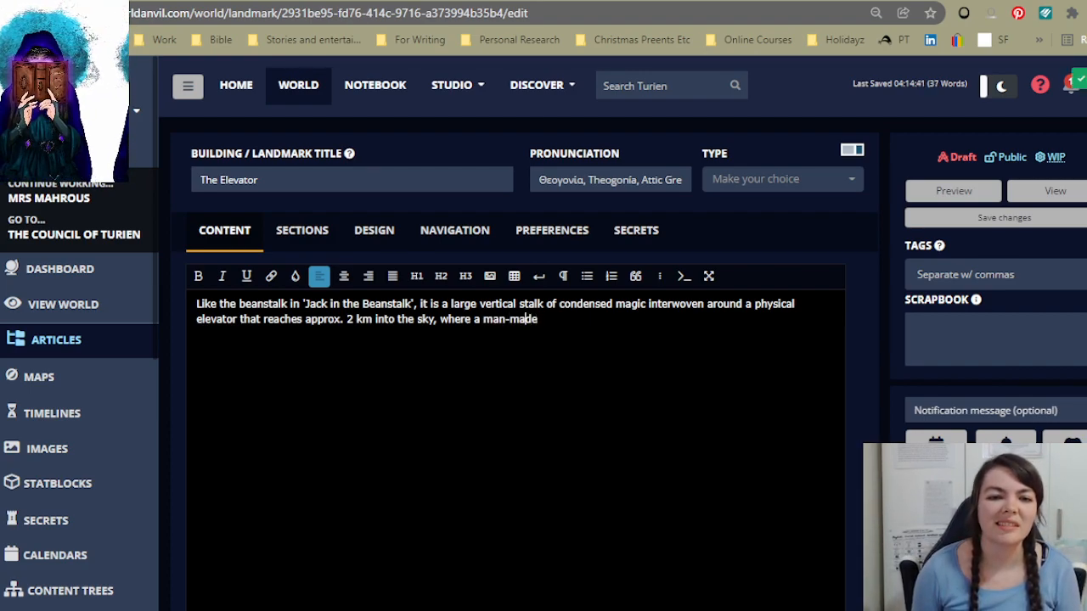
pyautogui.click(505, 319)
pyautogui.write(']')
pyautogui.click(483, 320)
pyautogui.write('[')
pyautogui.click(547, 319)
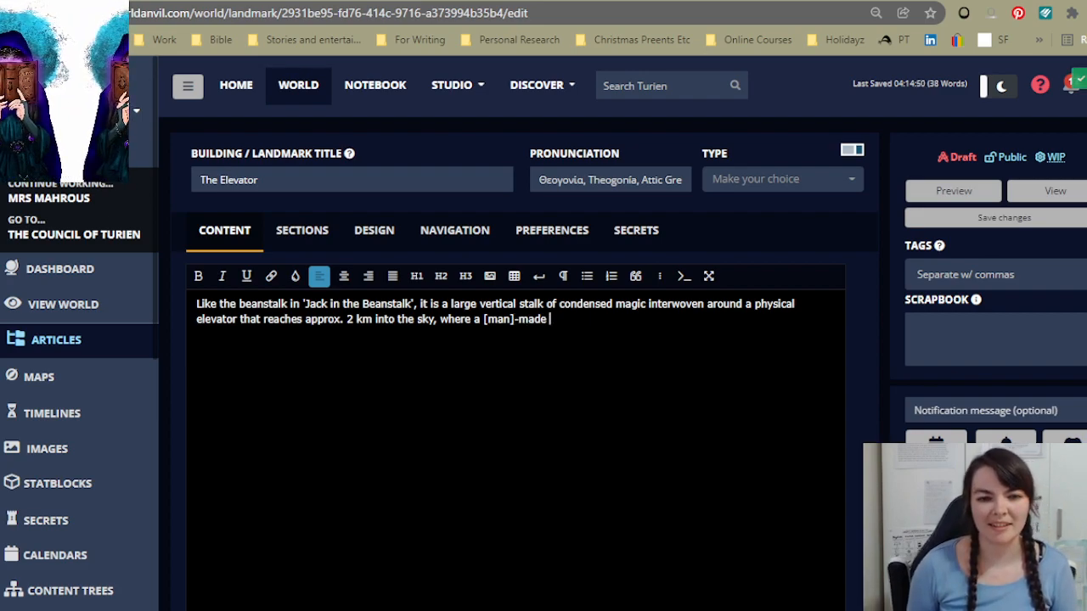
# Step: Add "floating island" and reword the description before it so the phrase reads "an artificial floating island"
pyautogui.write('floating ')
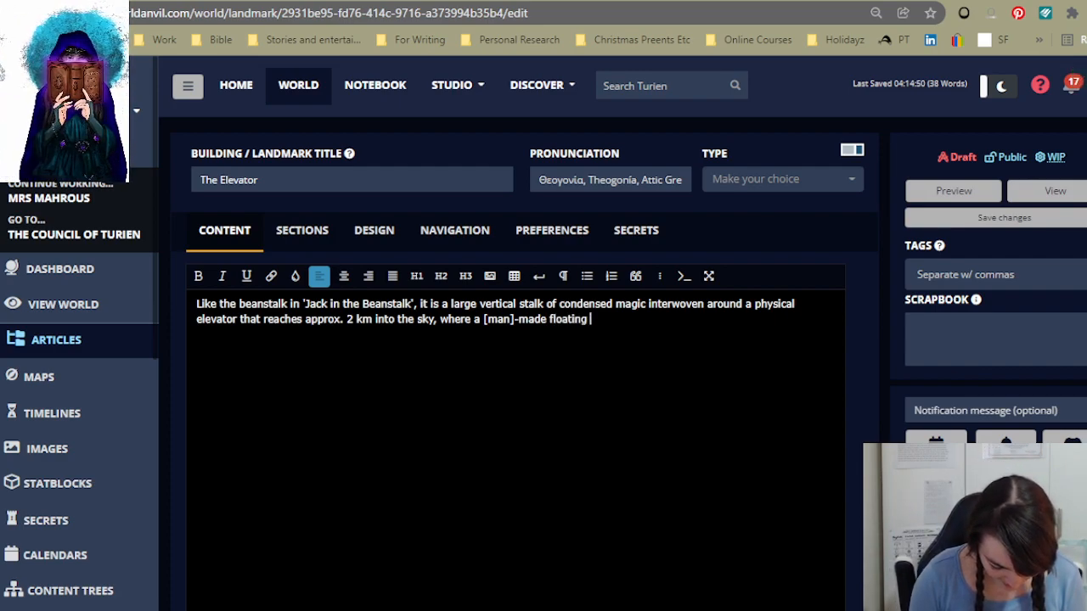
pyautogui.write('island')
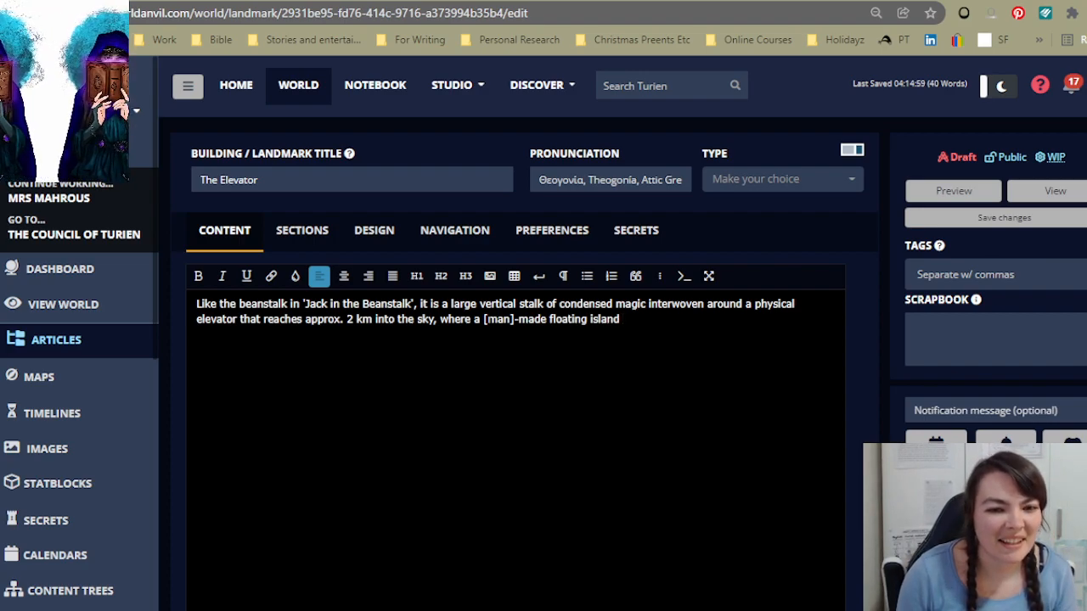
pyautogui.moveTo(484, 319); pyautogui.dragTo(547, 319)
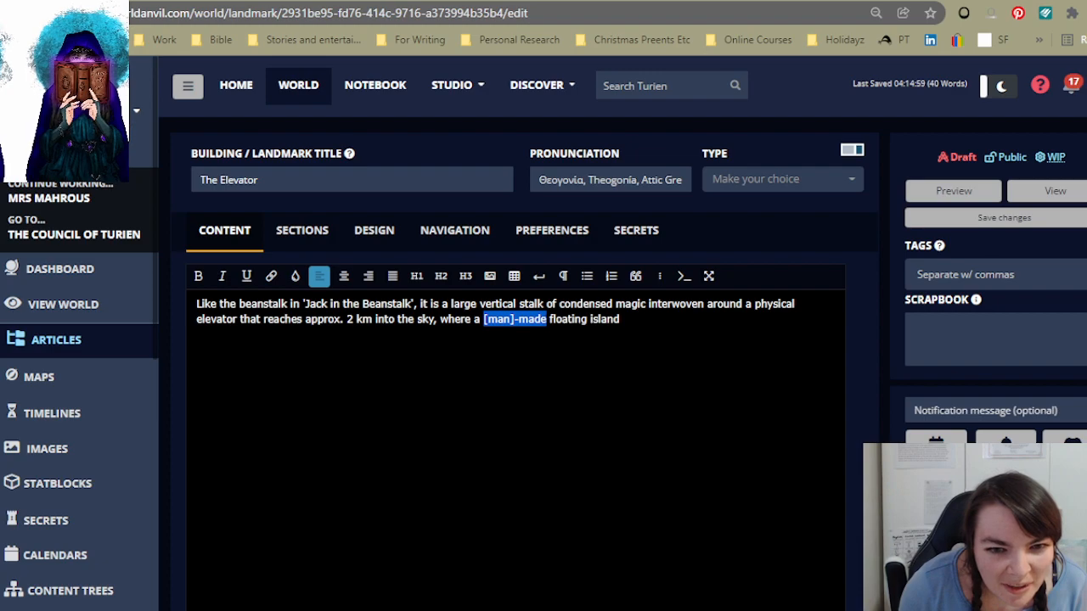
pyautogui.press('BackSpace')
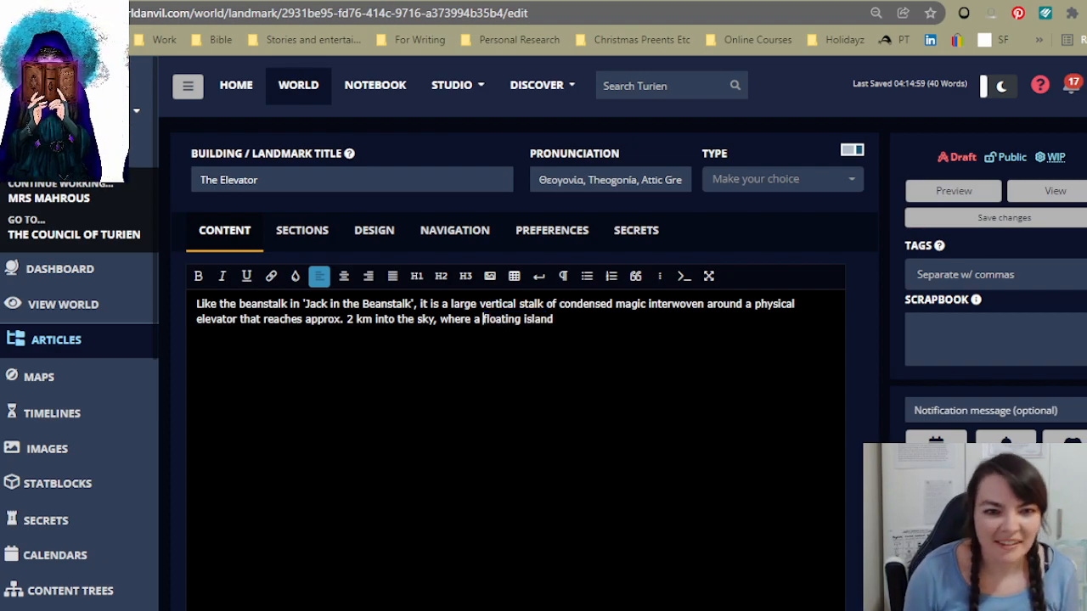
pyautogui.write('n artifi')
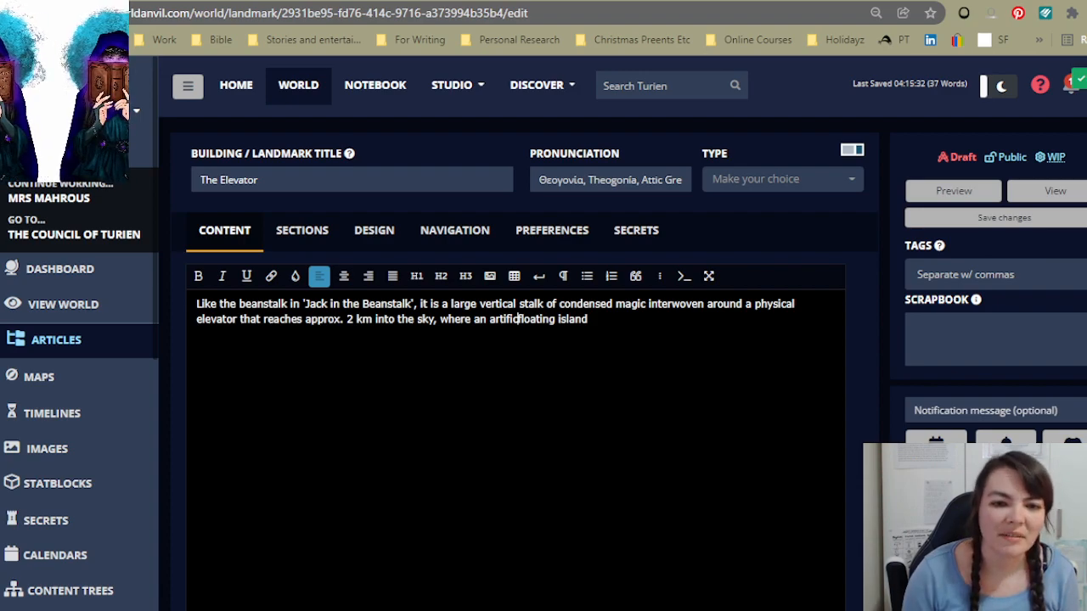
pyautogui.write('cial')
# Step: Finish the sentence after "floating island" with "holds the Council of Turien's headquarters."
pyautogui.click(605, 319)
pyautogui.write('ho')
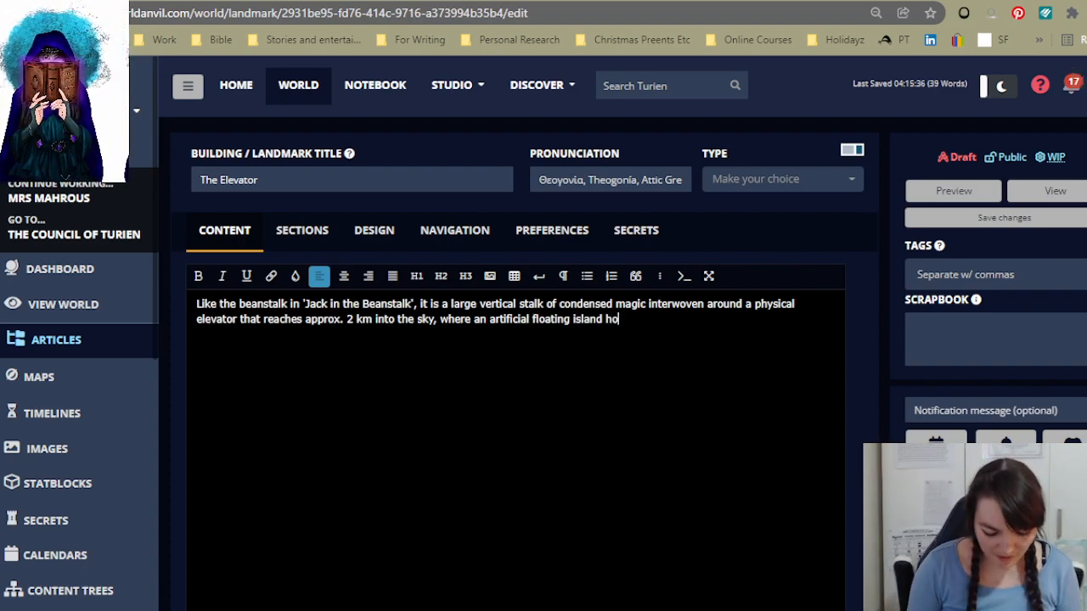
pyautogui.write('lds the Coun')
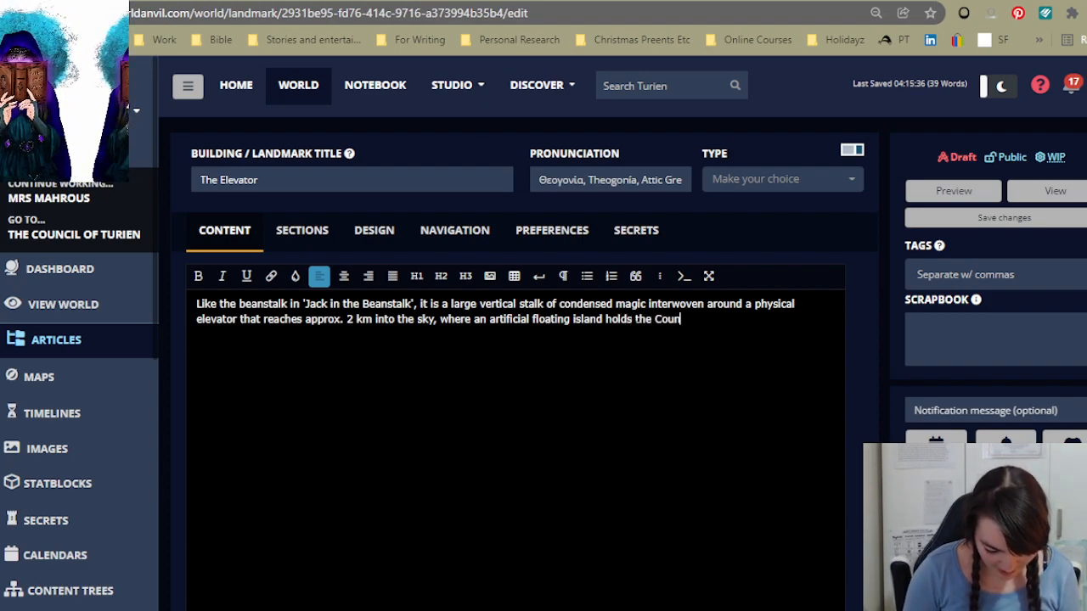
pyautogui.write('cil of Turi')
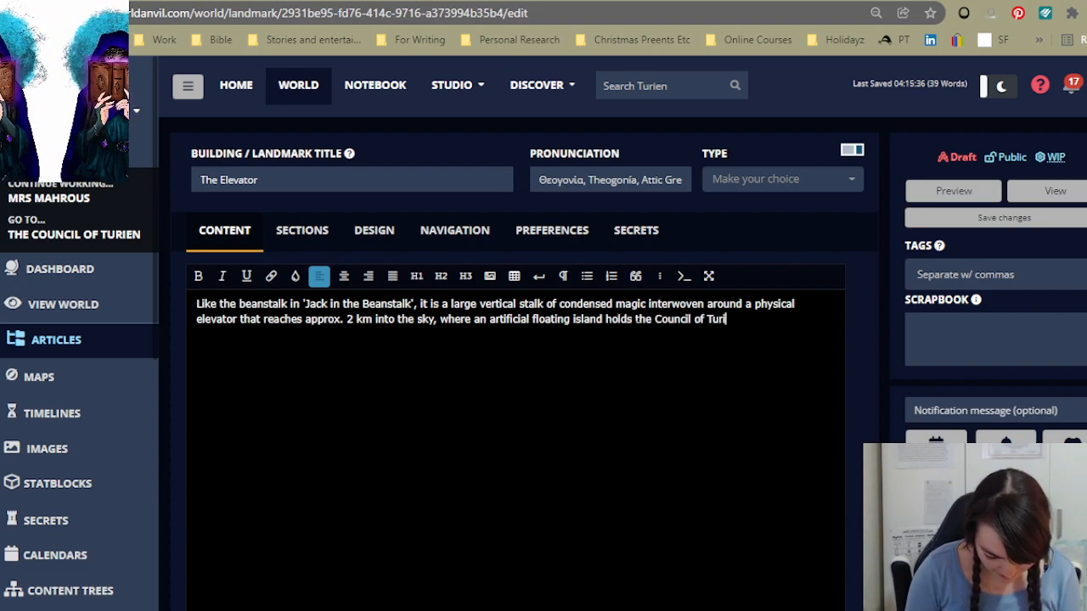
pyautogui.write("en's head")
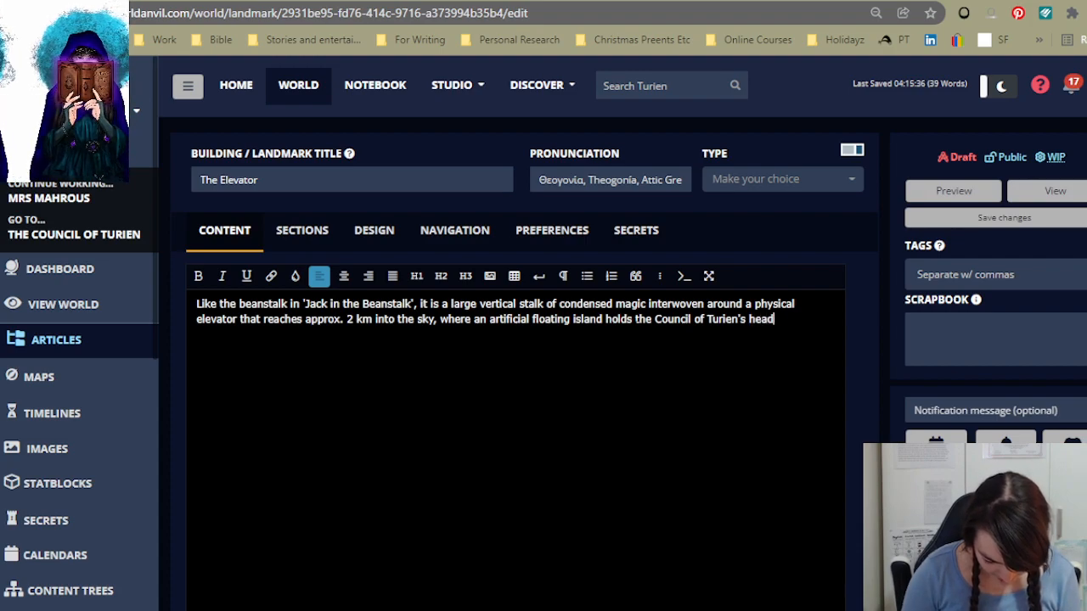
pyautogui.write('quarters.')
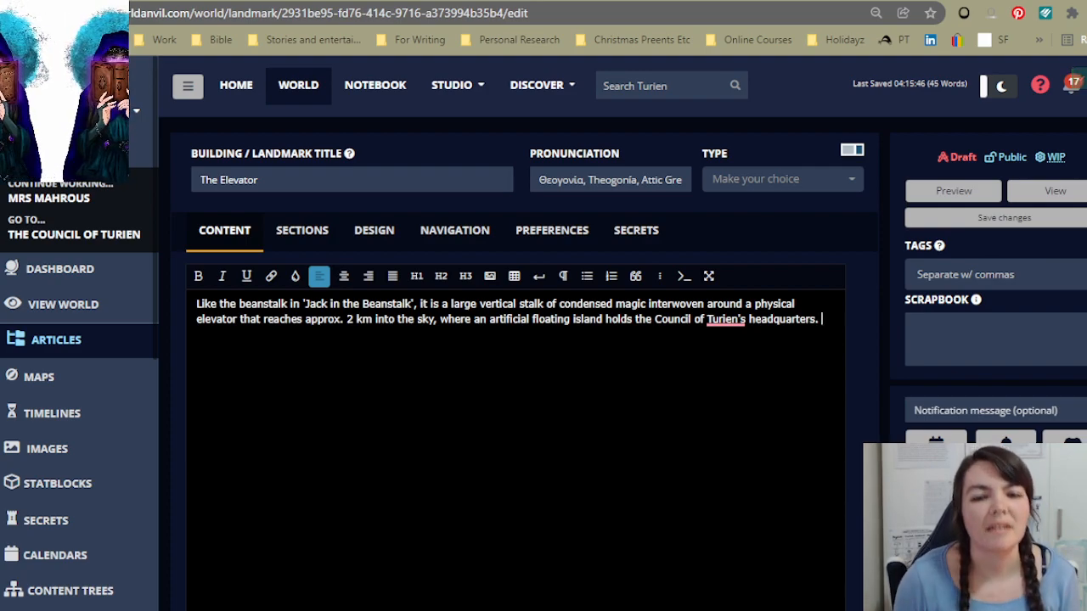
# Step: Insert an @ mention linking to The Council of Turien organization article before the plain-text council name
pyautogui.click(654, 320)
pyautogui.write('@Coou')
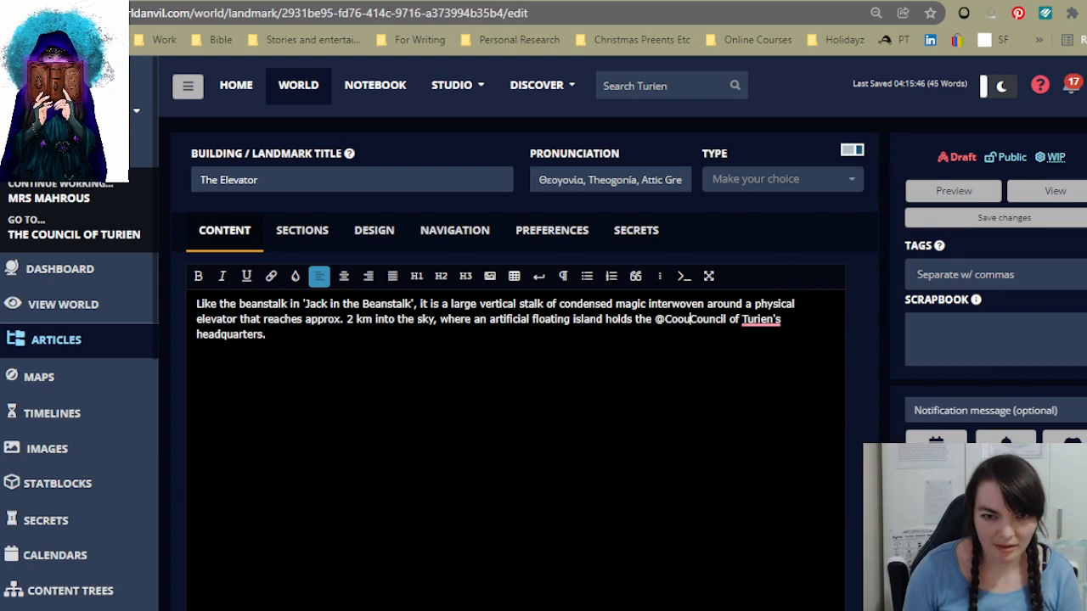
pyautogui.press('BackSpace')
pyautogui.press('BackSpace')
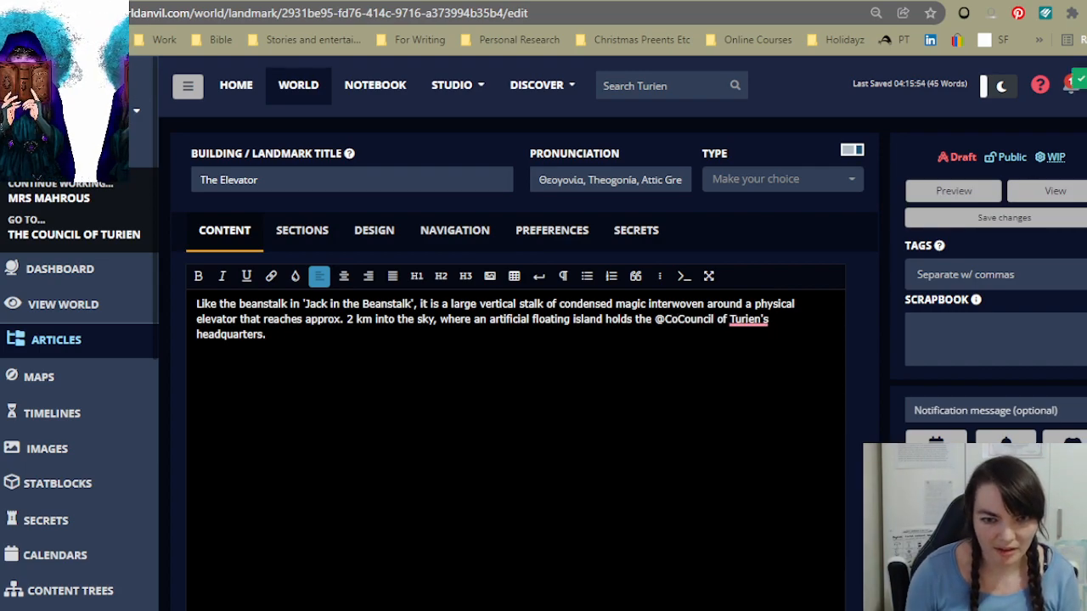
pyautogui.press('Delete')
pyautogui.press('Delete')
pyautogui.press('Delete')
pyautogui.press('Delete')
pyautogui.press('Delete')
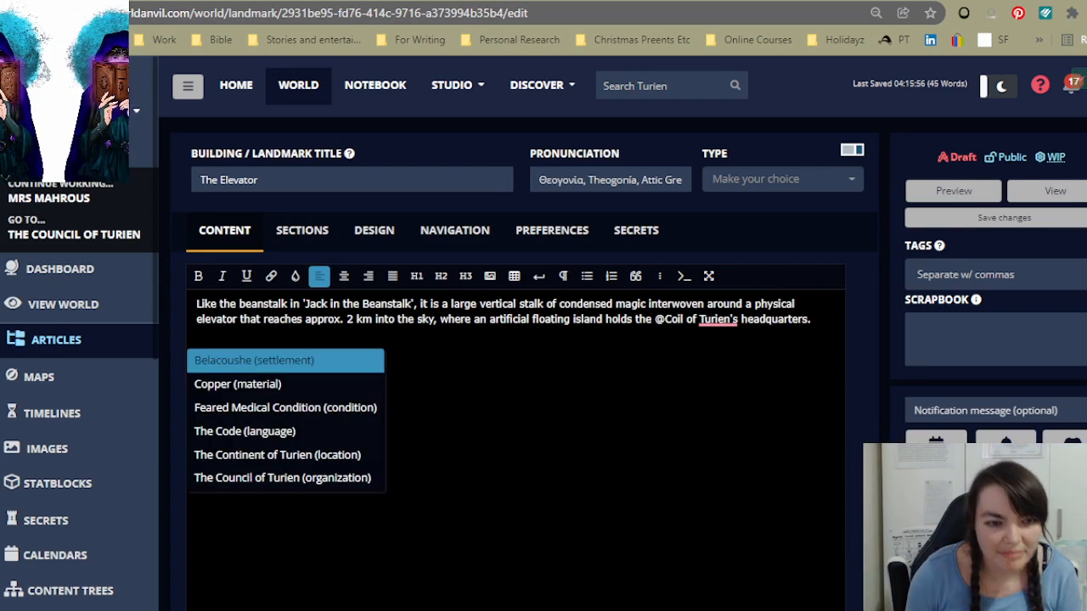
pyautogui.click(301, 481)
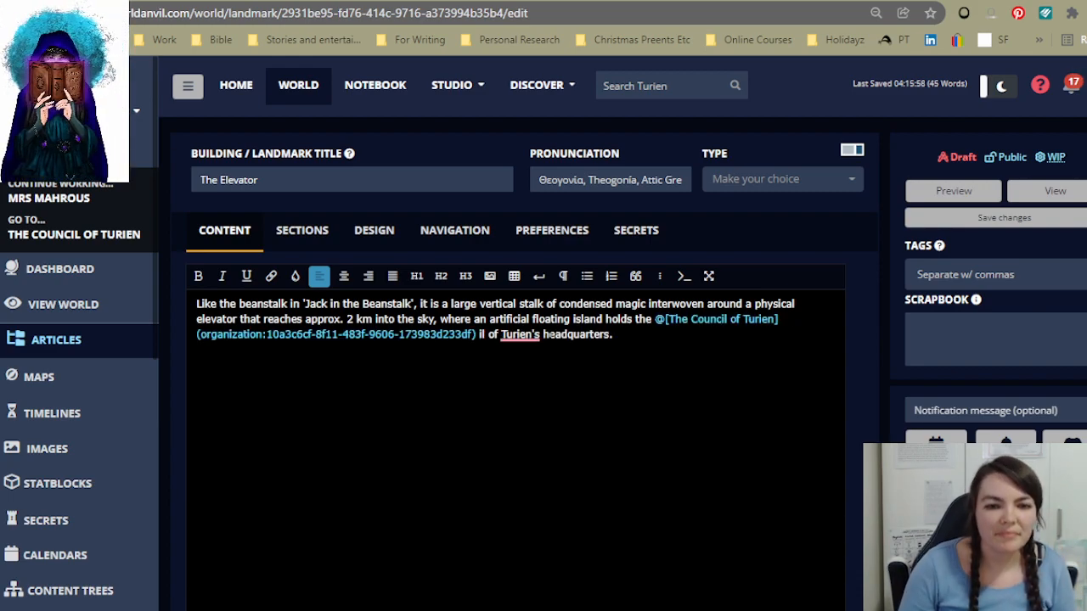
# Step: Replace the leftover "il of Turien's" after the mention with "'s" attached directly to the link
pyautogui.moveTo(540, 334); pyautogui.dragTo(479, 334)
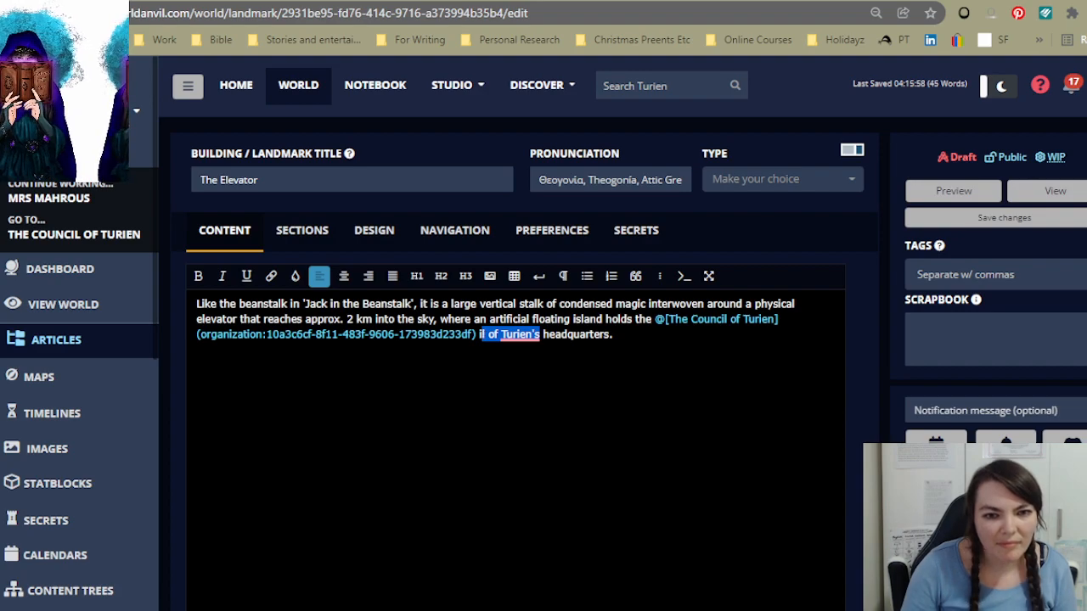
pyautogui.press('BackSpace')
pyautogui.press('BackSpace')
pyautogui.write("'s")
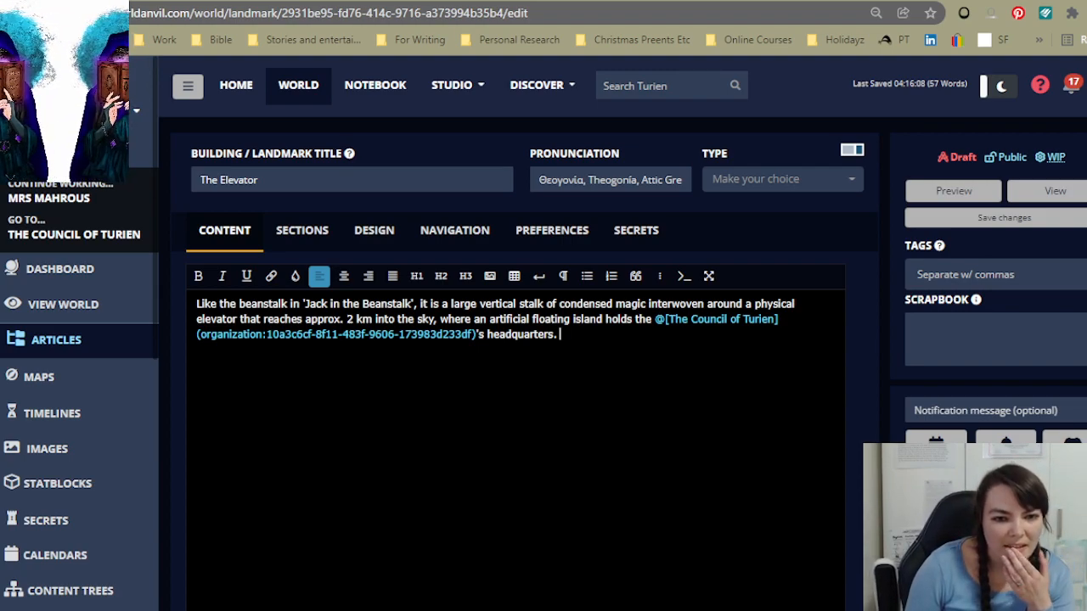
pyautogui.press('Return')
pyautogui.press('BackSpace')
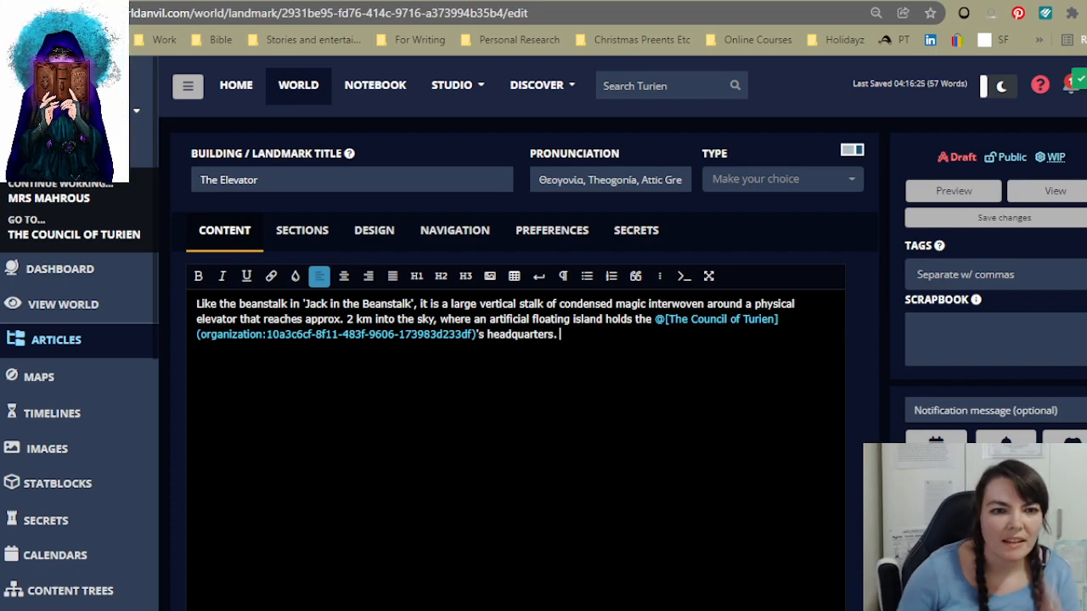
# Step: Expand the template-specific prompts and look through the generic building fields, from parent location to tourism, and return to the article text
pyautogui.scroll(-4, 533, 561)
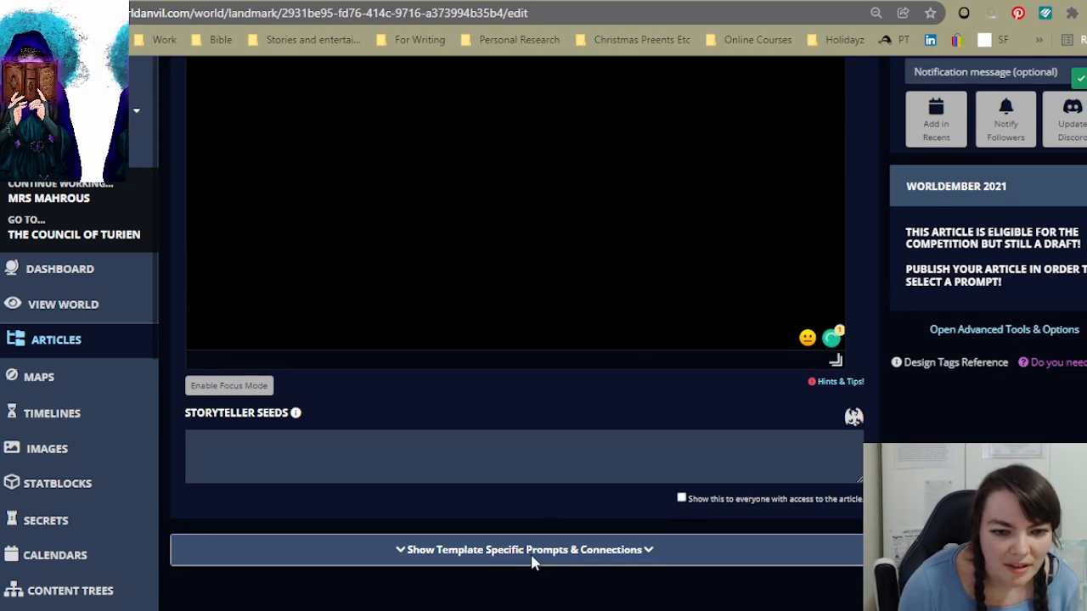
pyautogui.click(533, 550)
pyautogui.scroll(-6, 595, 371)
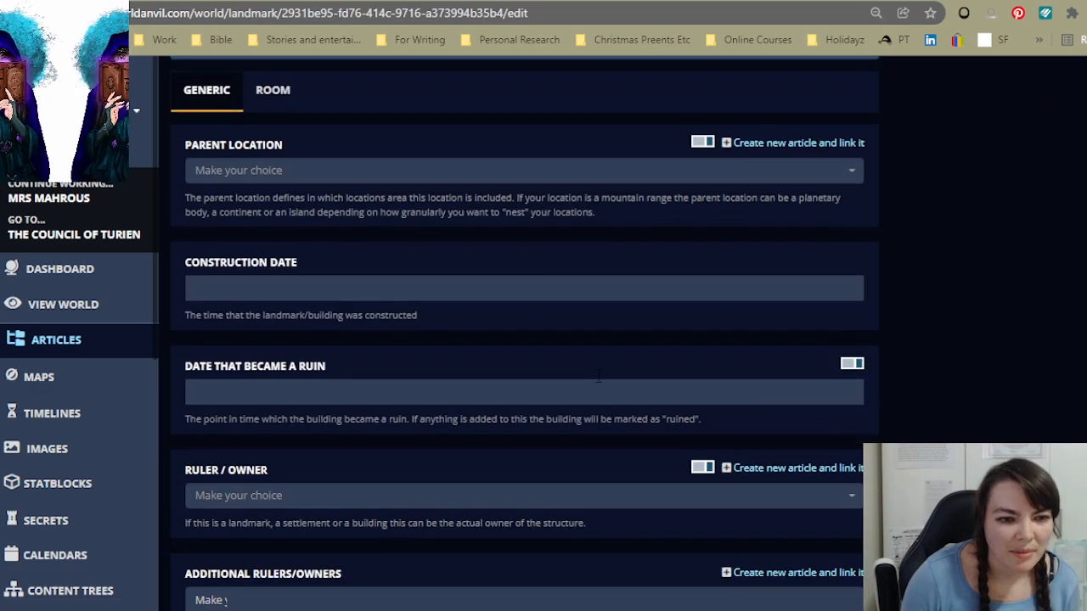
pyautogui.scroll(2, 598, 380)
pyautogui.scroll(-3, 597, 380)
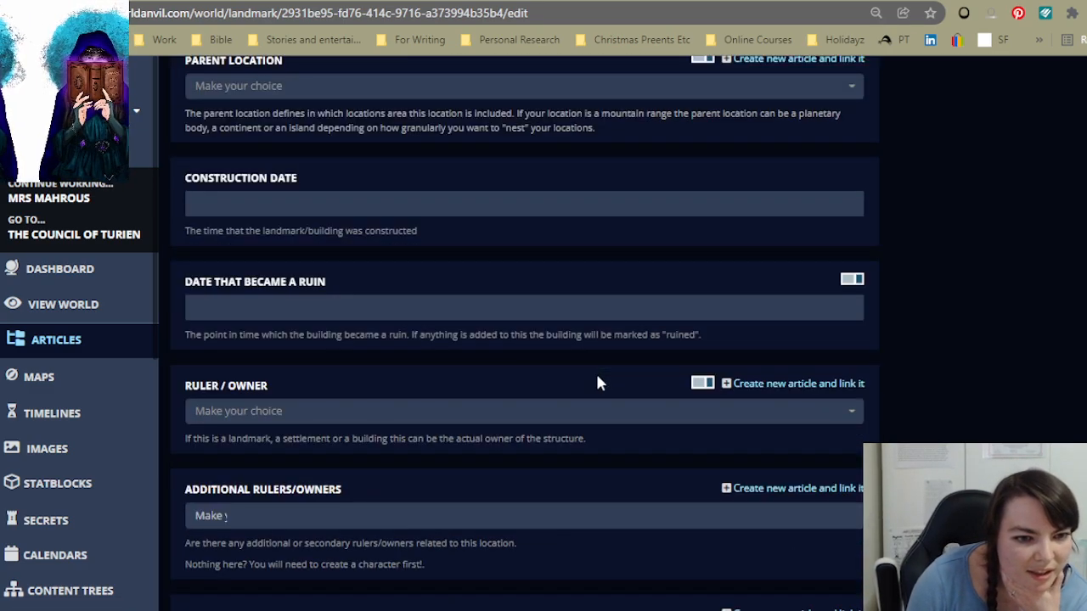
pyautogui.scroll(-9, 598, 383)
pyautogui.scroll(-8, 599, 376)
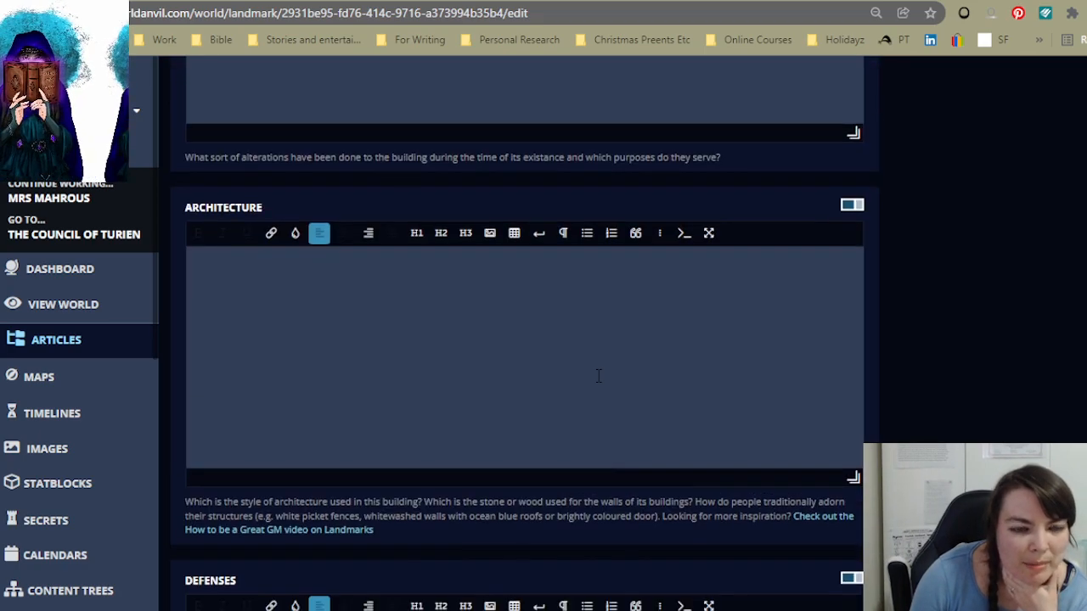
pyautogui.scroll(-10, 599, 376)
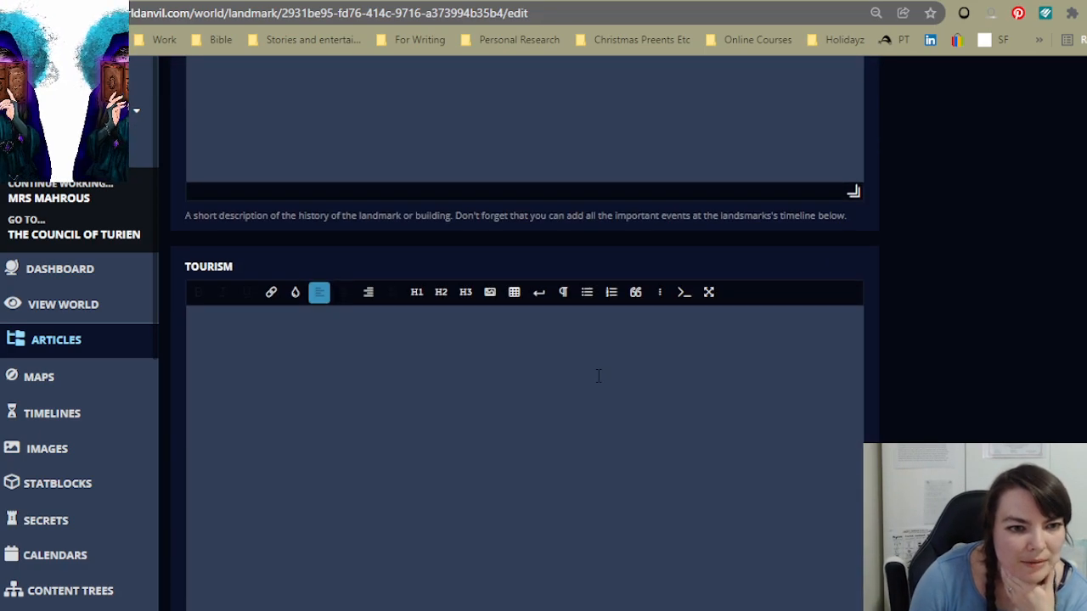
pyautogui.scroll(-2, 598, 376)
pyautogui.scroll(8, 598, 376)
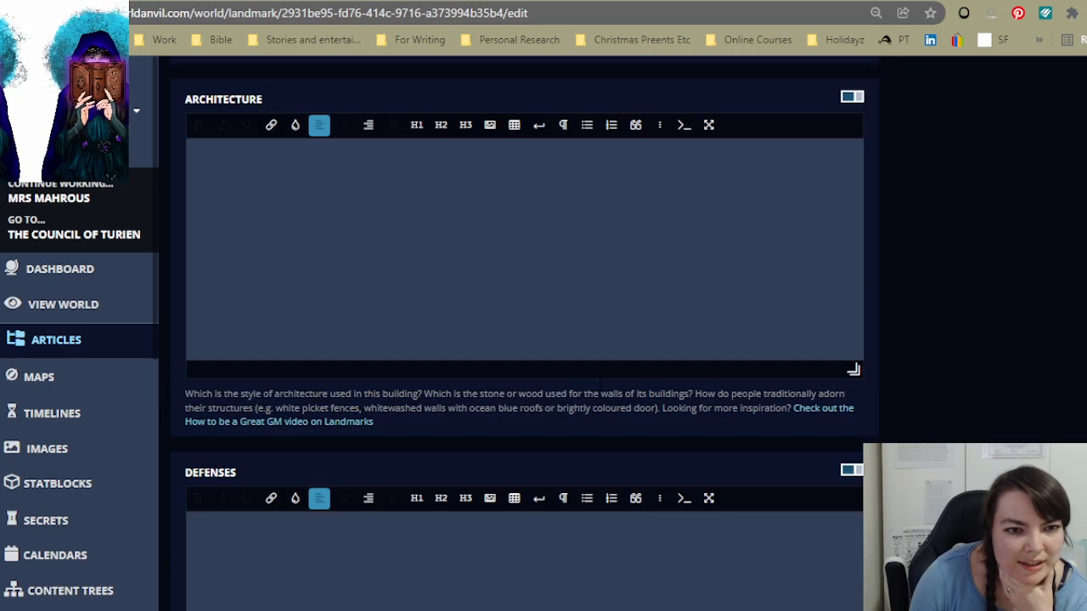
pyautogui.scroll(8, 598, 376)
pyautogui.scroll(2, 650, 455)
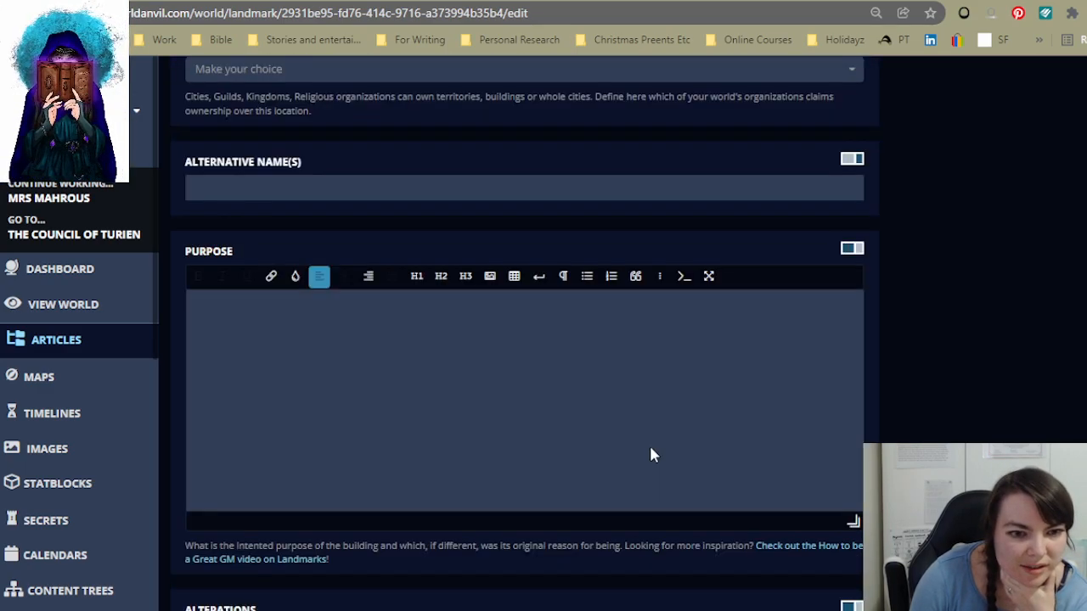
pyautogui.scroll(7, 651, 456)
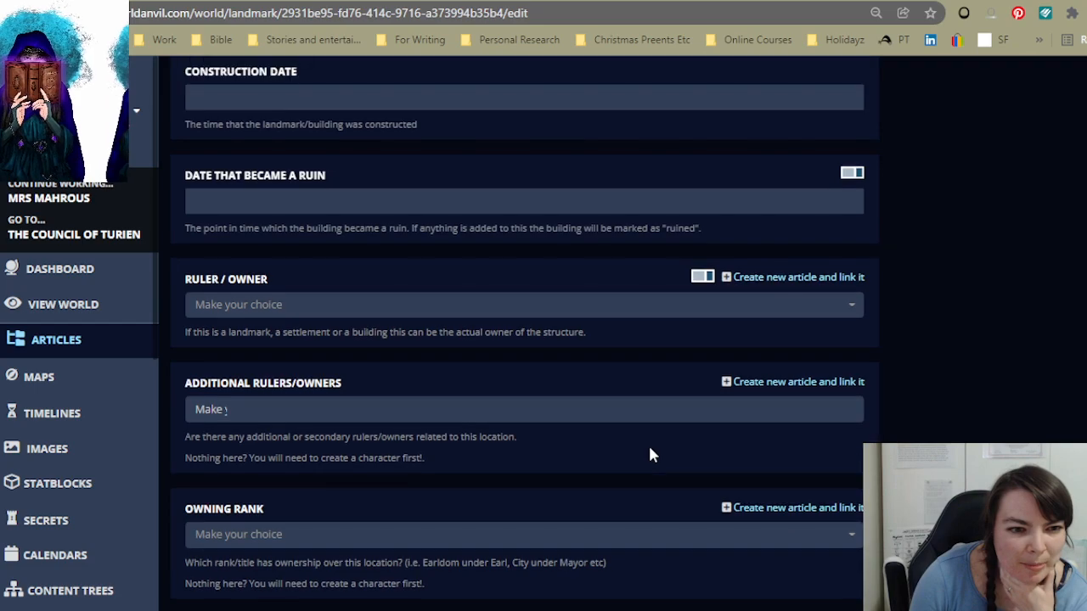
pyautogui.scroll(10, 649, 455)
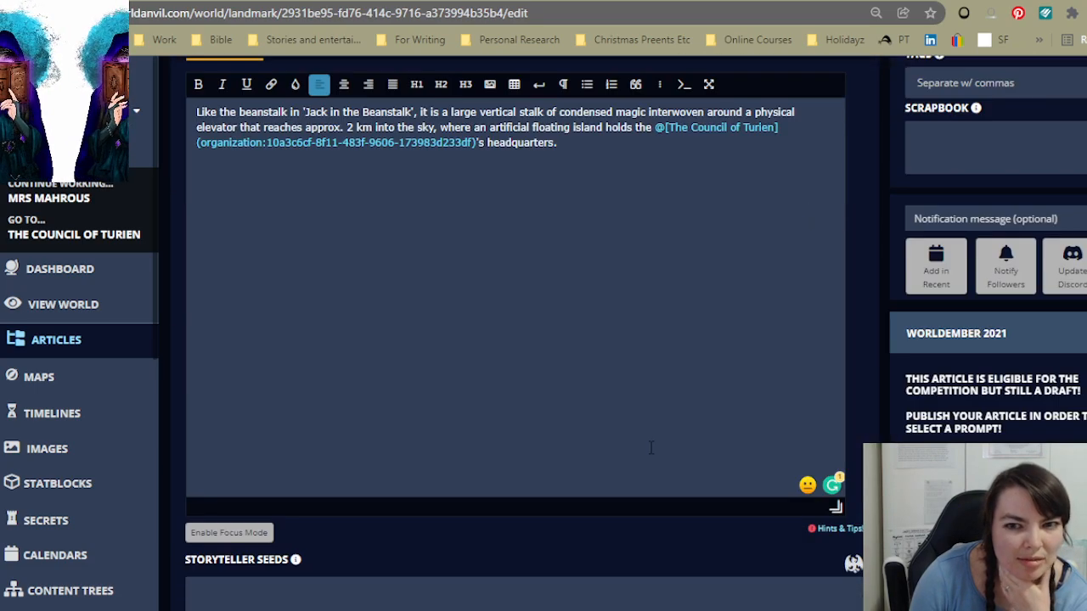
pyautogui.scroll(1, 650, 448)
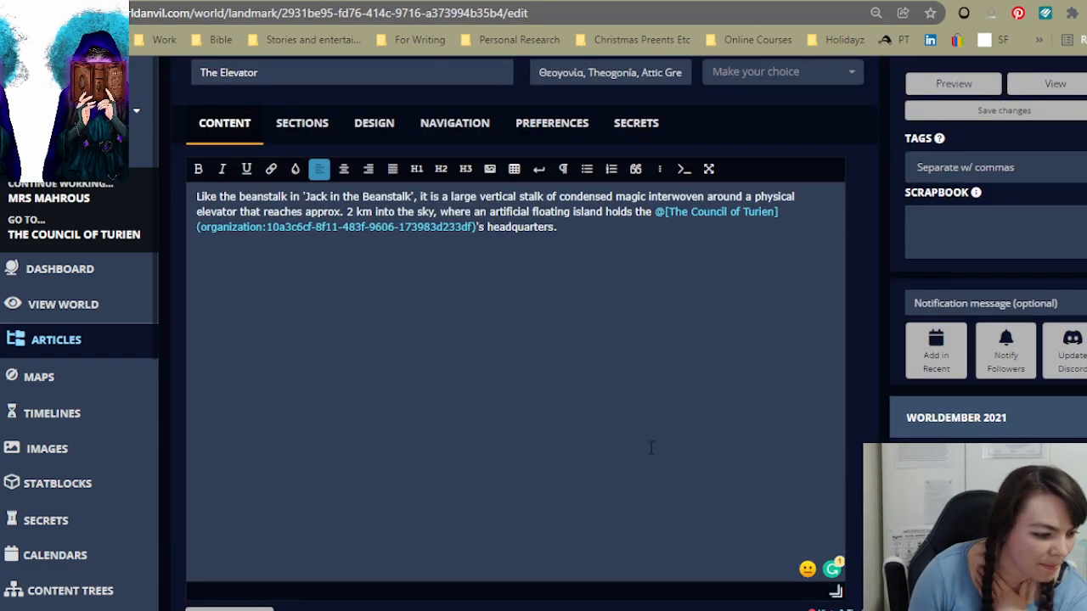
# Step: Look over The Elevator's building fields and read the elevator's construction and appearance in The Council of Turien article
pyautogui.scroll(-8, 651, 447)
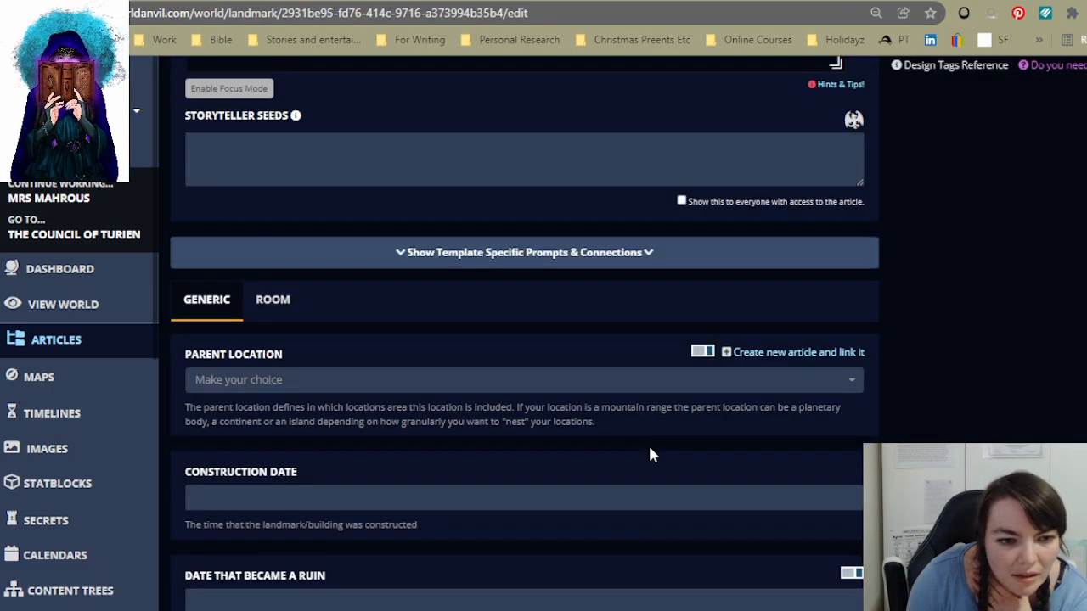
pyautogui.scroll(10, 647, 447)
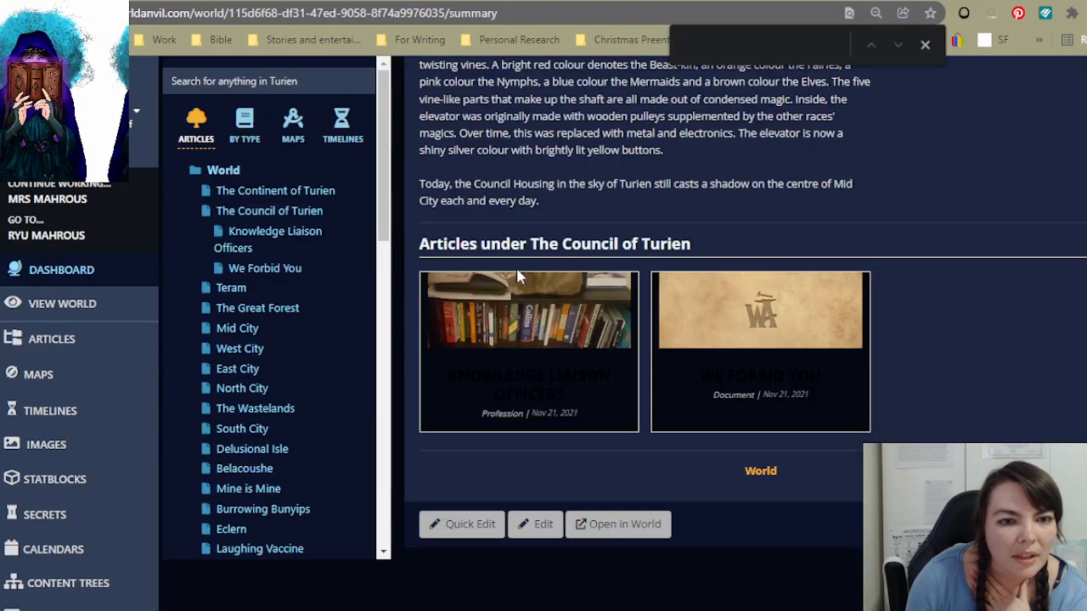
pyautogui.scroll(8, 871, 341)
pyautogui.scroll(-3, 416, 324)
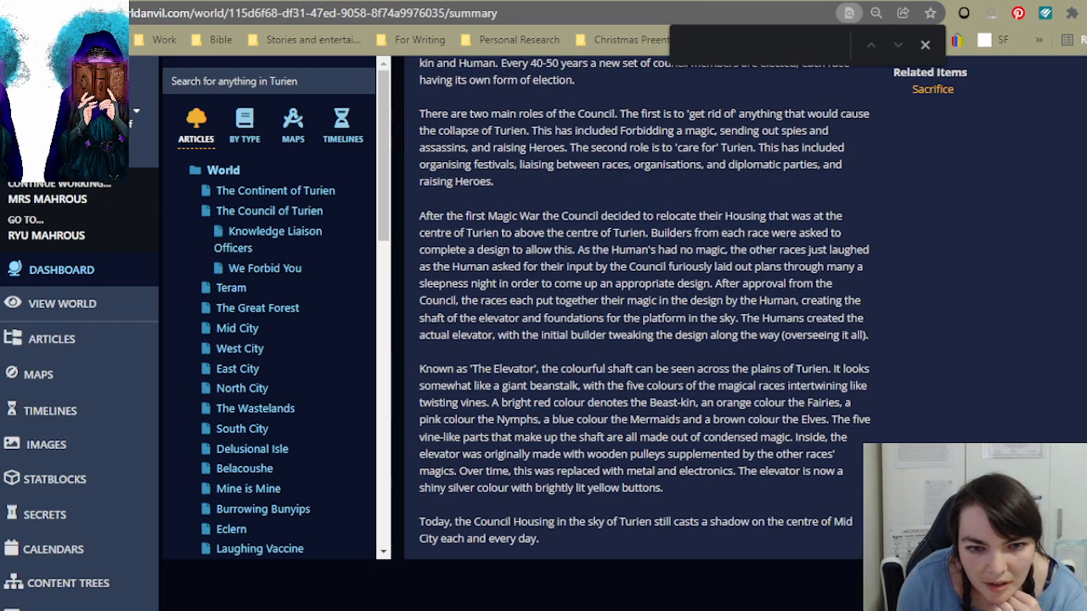
pyautogui.scroll(-1, 684, 463)
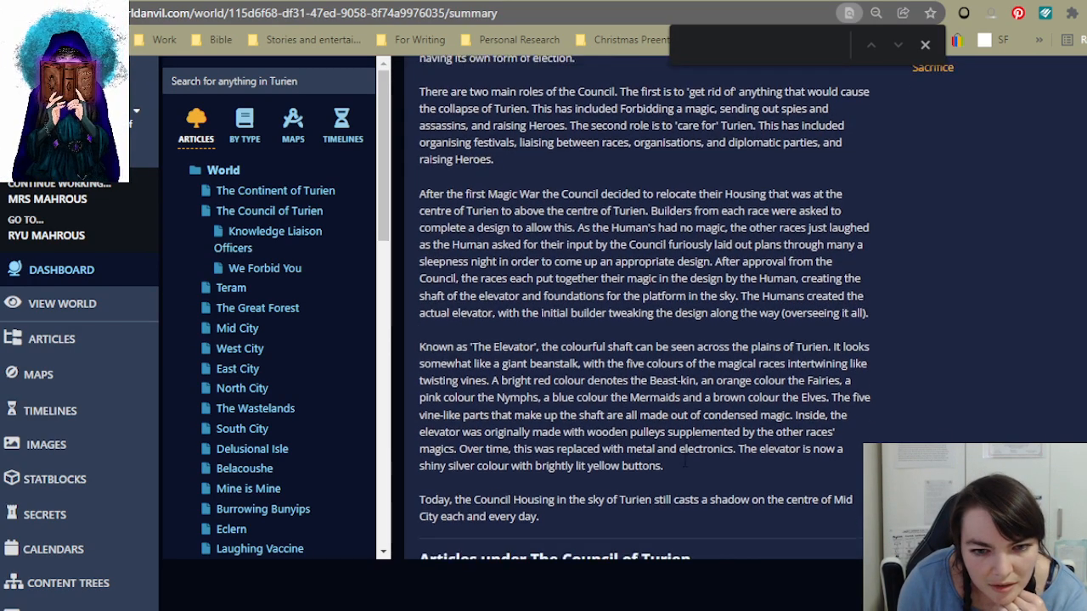
pyautogui.scroll(-3, 684, 464)
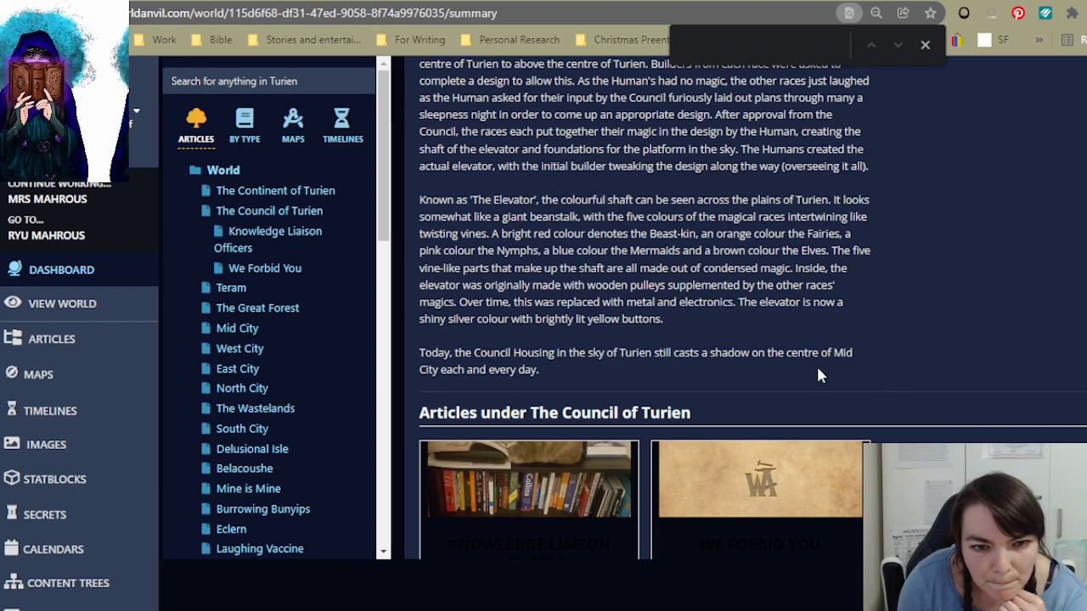
# Step: View the Mid City settlement article and browse the world's article list for related places
pyautogui.scroll(-2, 816, 365)
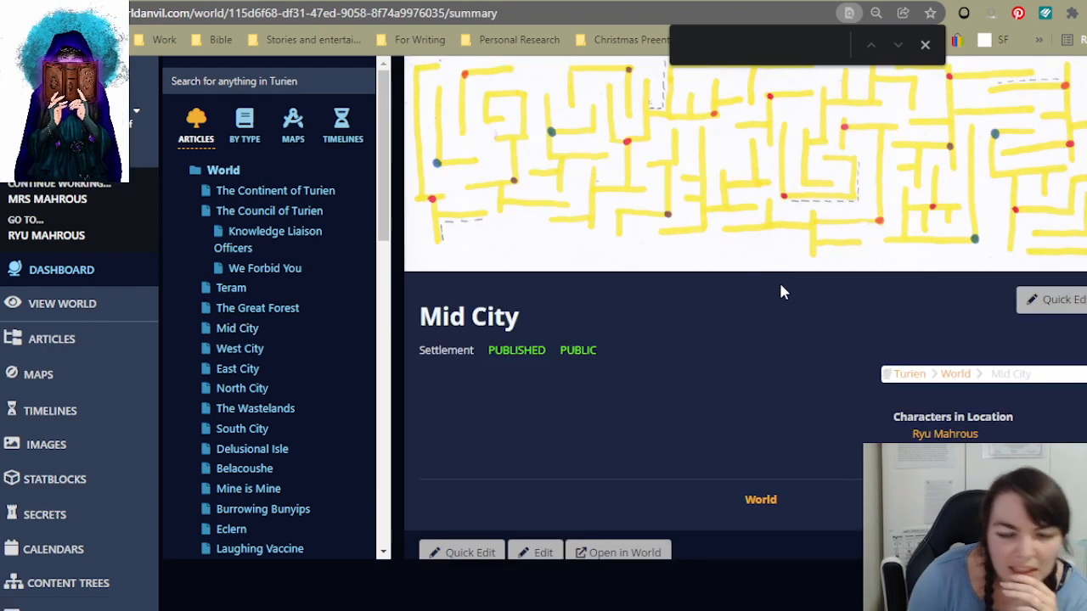
pyautogui.scroll(-1, 777, 278)
pyautogui.scroll(-2, 335, 333)
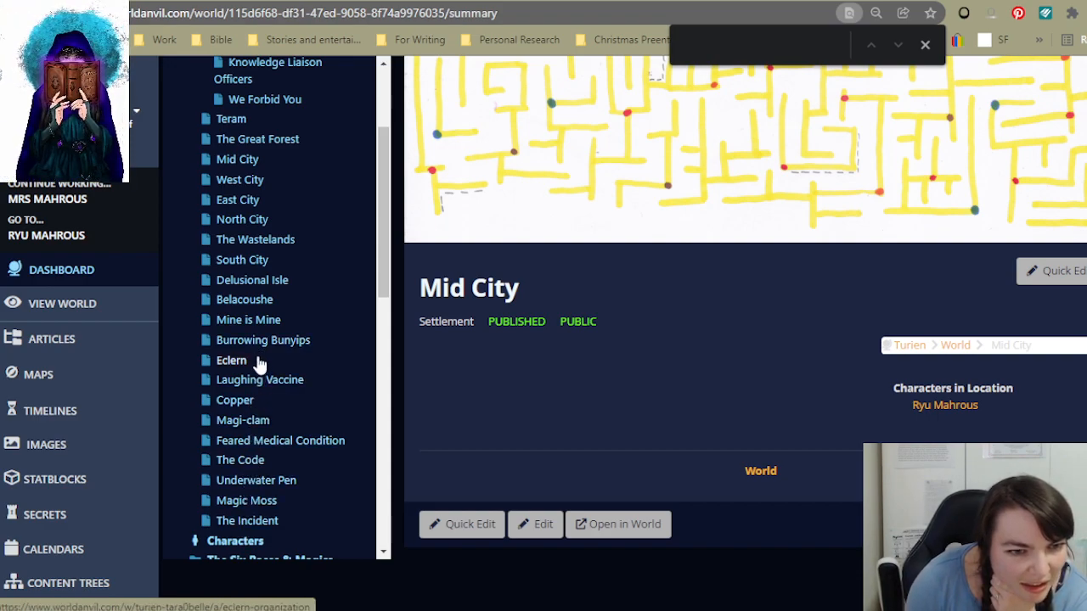
pyautogui.scroll(1, 263, 340)
pyautogui.scroll(1, 264, 339)
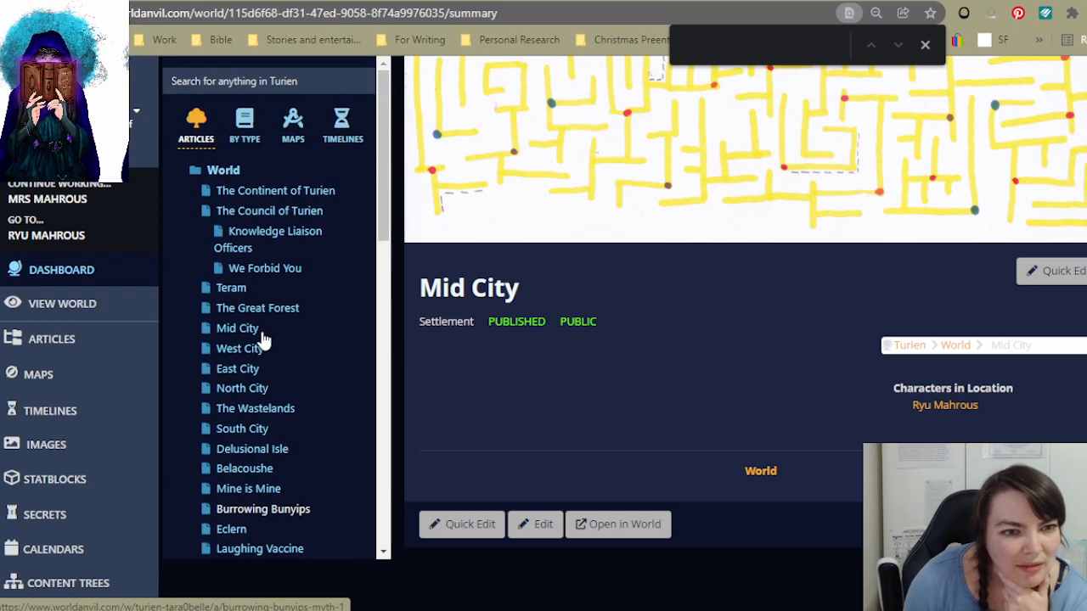
# Step: Open The Continent of Turien article and skim its description and Geography section
pyautogui.click(268, 209)
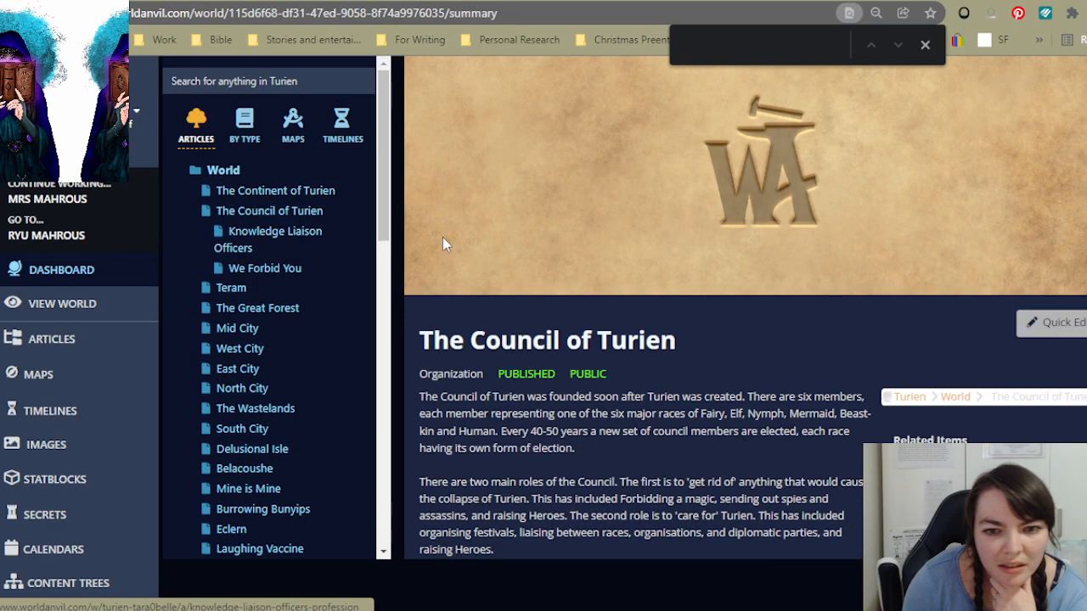
pyautogui.click(307, 193)
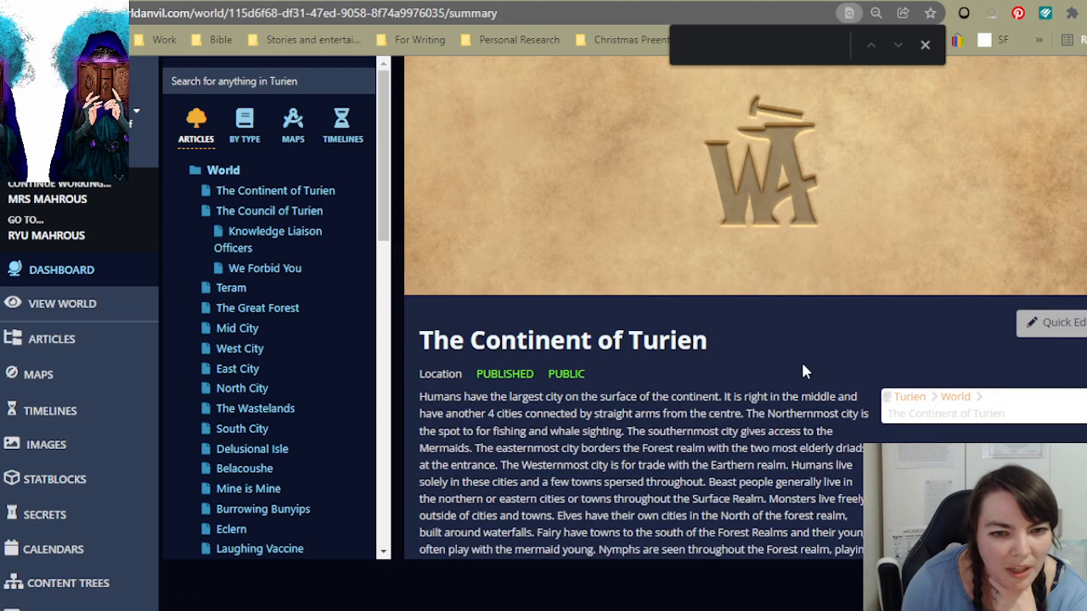
pyautogui.scroll(-1, 868, 342)
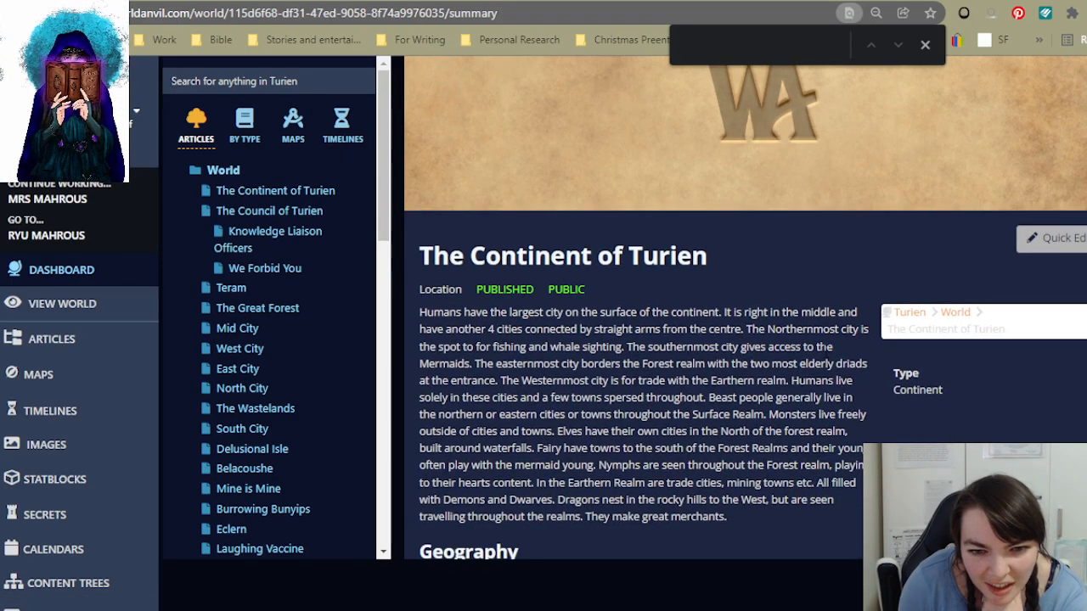
pyautogui.scroll(-5, 636, 381)
pyautogui.scroll(4, 637, 382)
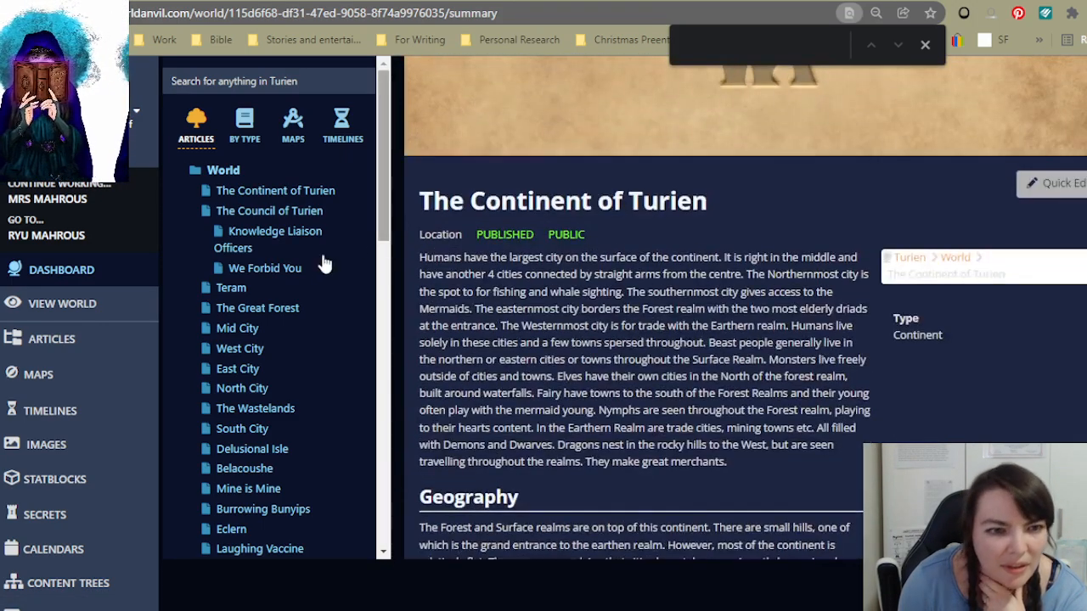
# Step: Reopen The Council of Turien article and reread the paragraphs on the housing's relocation and the elevator's shaft
pyautogui.click(254, 212)
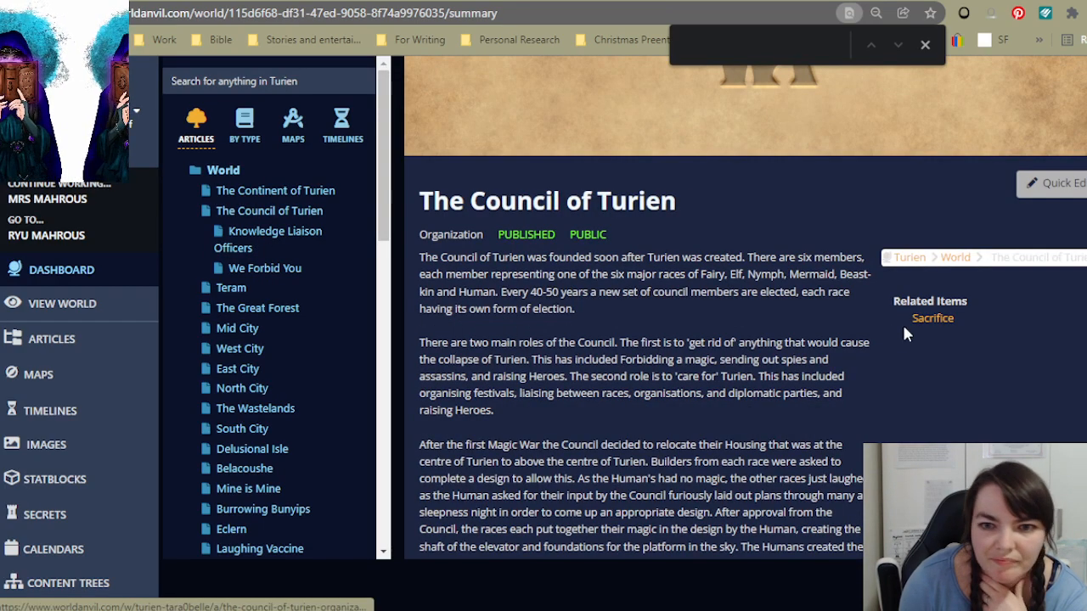
pyautogui.scroll(-3, 645, 322)
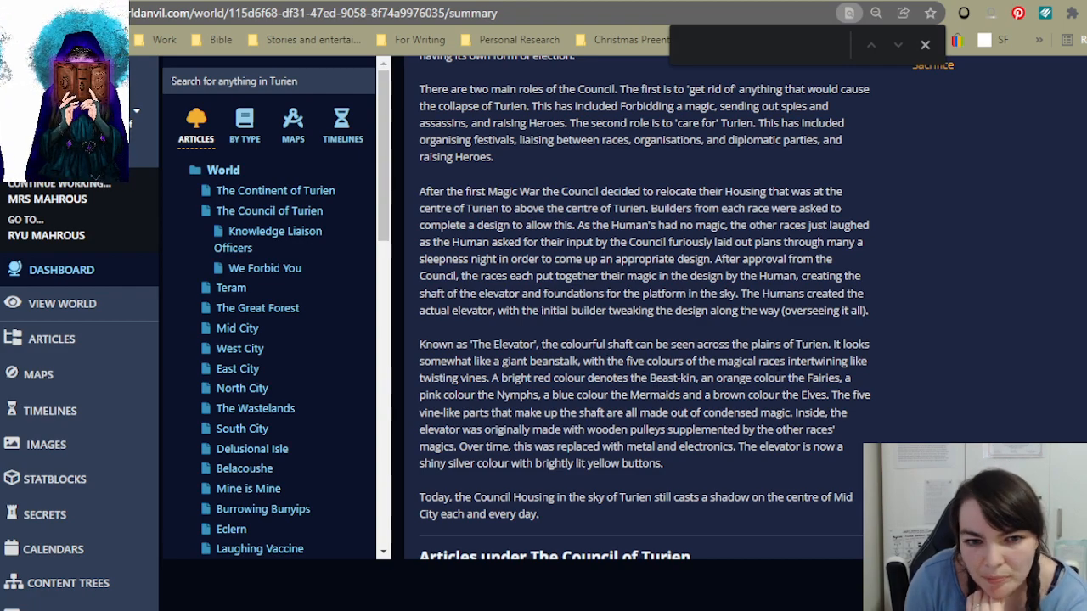
pyautogui.scroll(-2, 721, 452)
pyautogui.scroll(4, 762, 431)
pyautogui.scroll(-2, 762, 431)
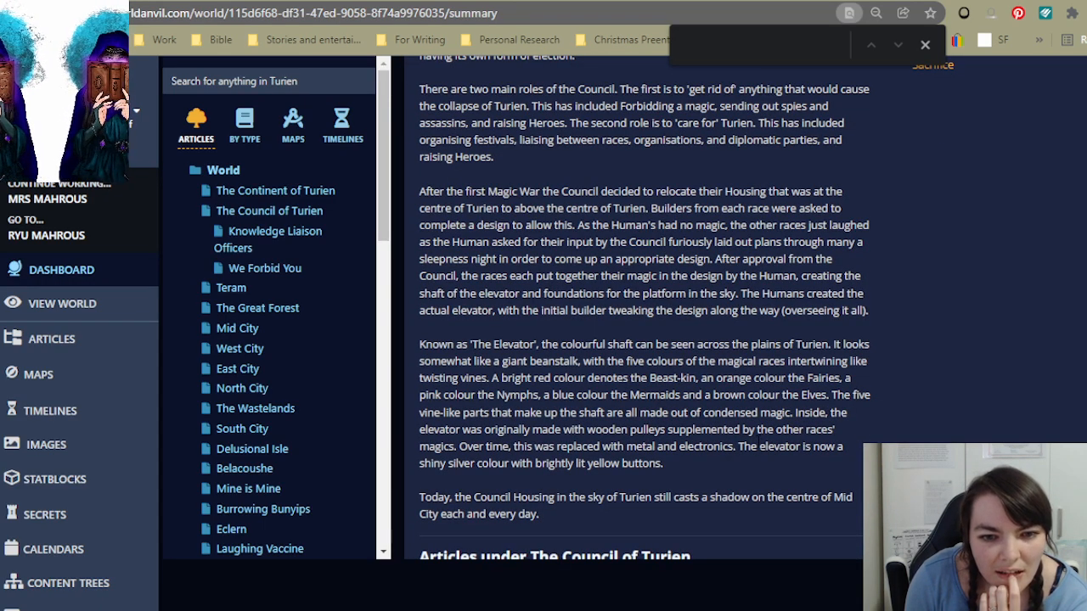
pyautogui.scroll(5, 632, 79)
# Step: Return to The Elevator article and add the line "Founding date:" below the opening paragraph, separated by a blank line
pyautogui.hotkey('ctrl', 'Tab')
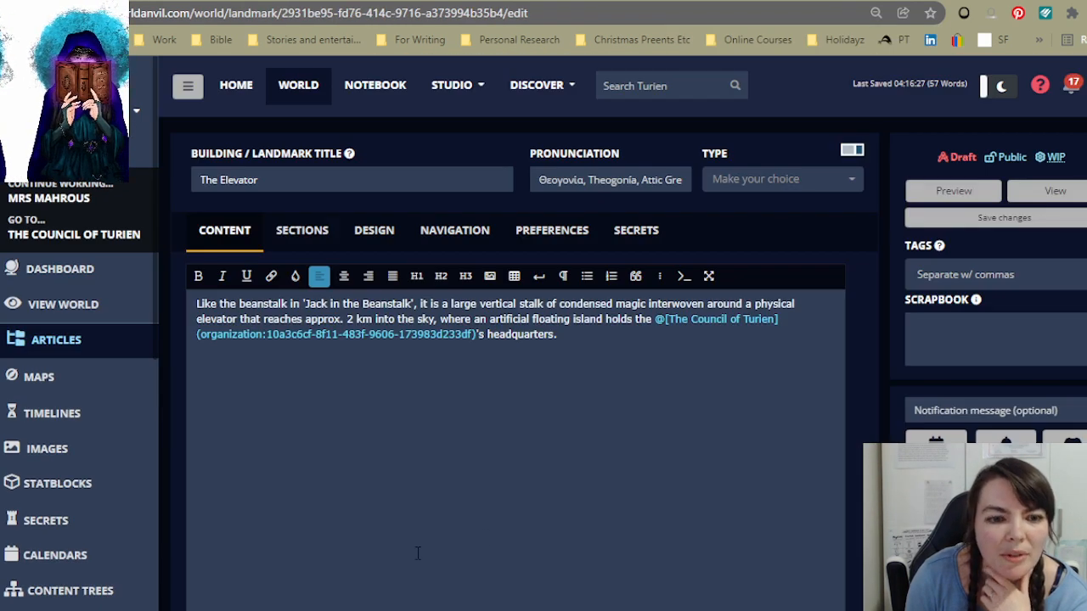
pyautogui.click(524, 335)
pyautogui.press('End')
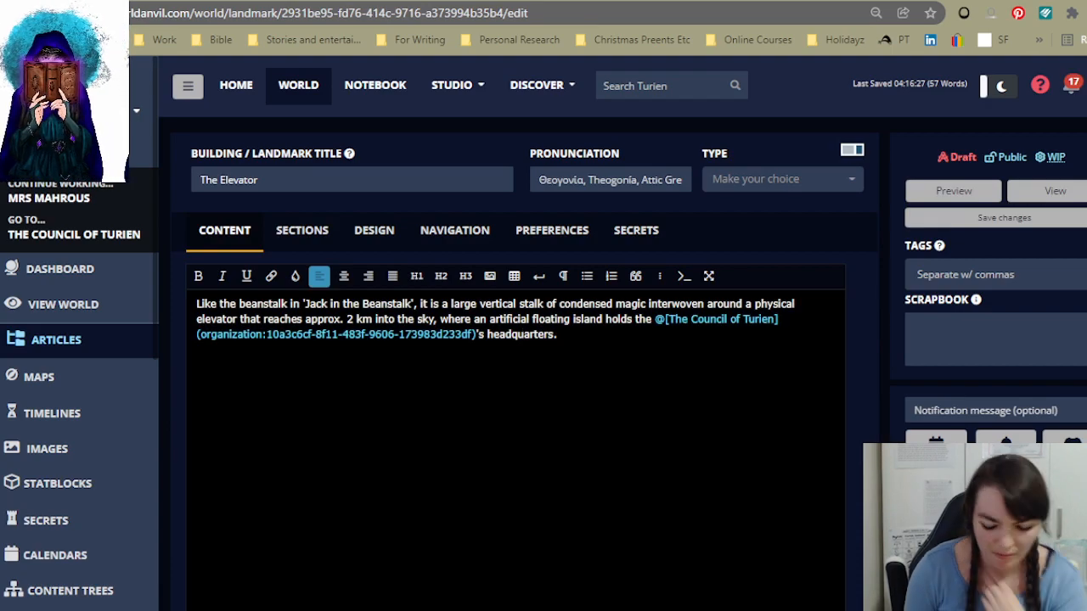
pyautogui.press('Return')
pyautogui.press('Return')
pyautogui.write('Found')
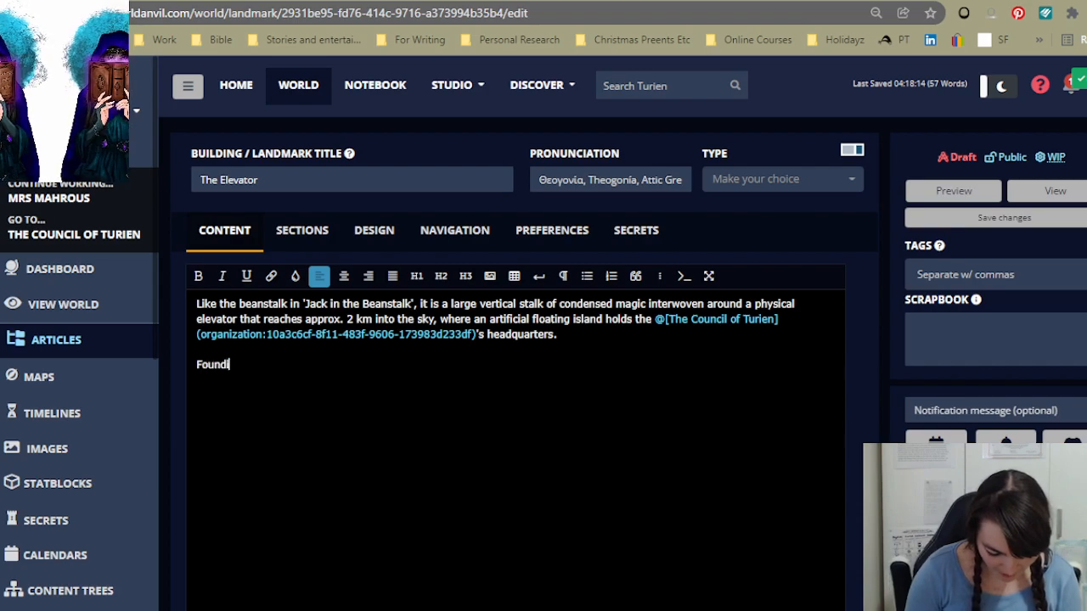
pyautogui.write('ing date:')
pyautogui.press('Return')
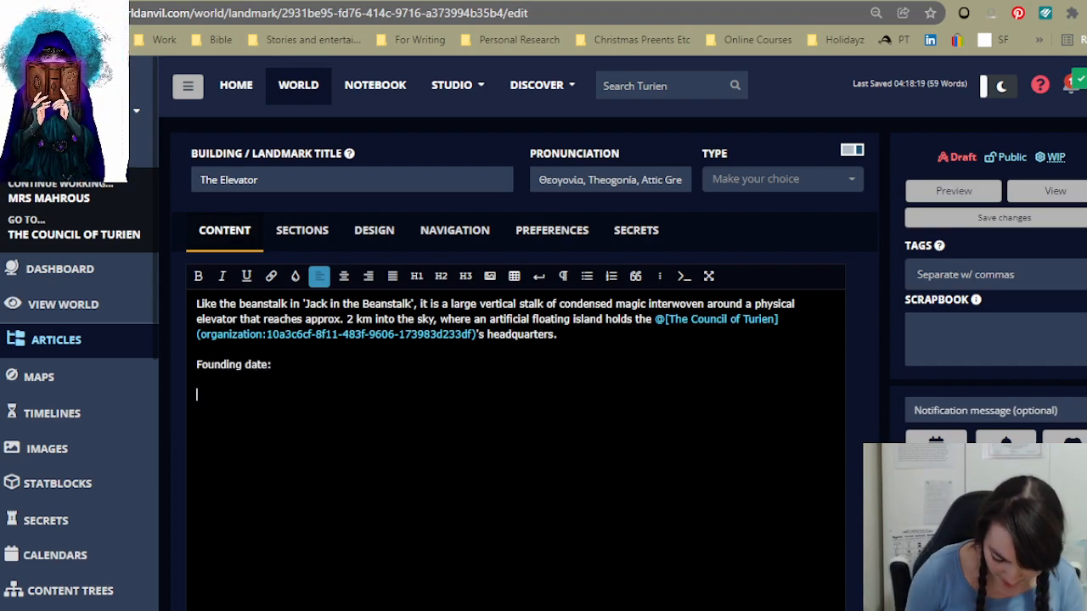
pyautogui.press('BackSpace')
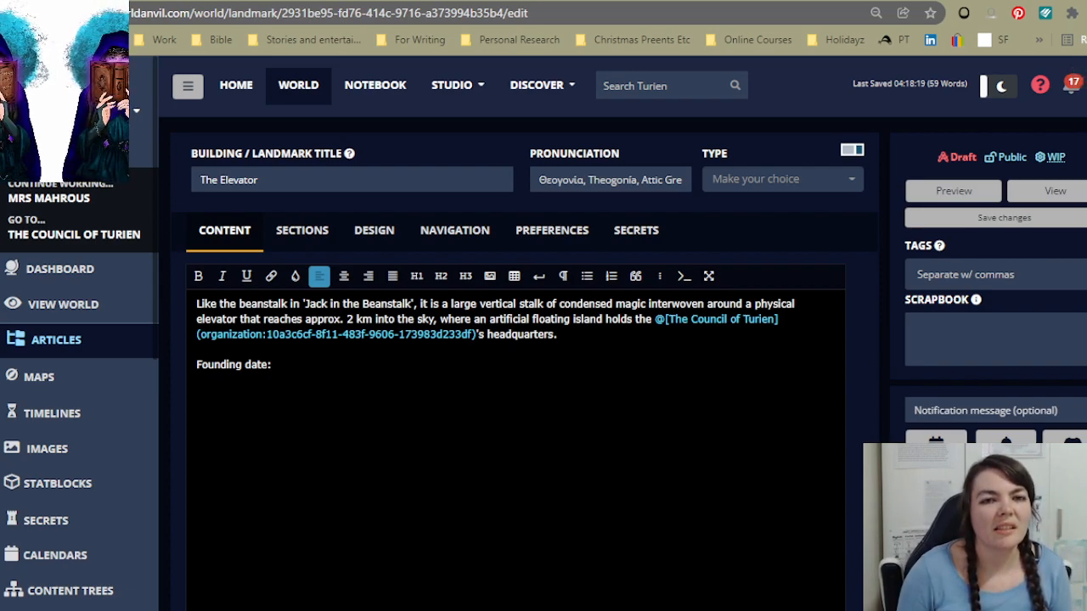
# Step: Check The Council of Turien article and the world's article list for information about the founding date
pyautogui.hotkey('ctrl', 'Tab')
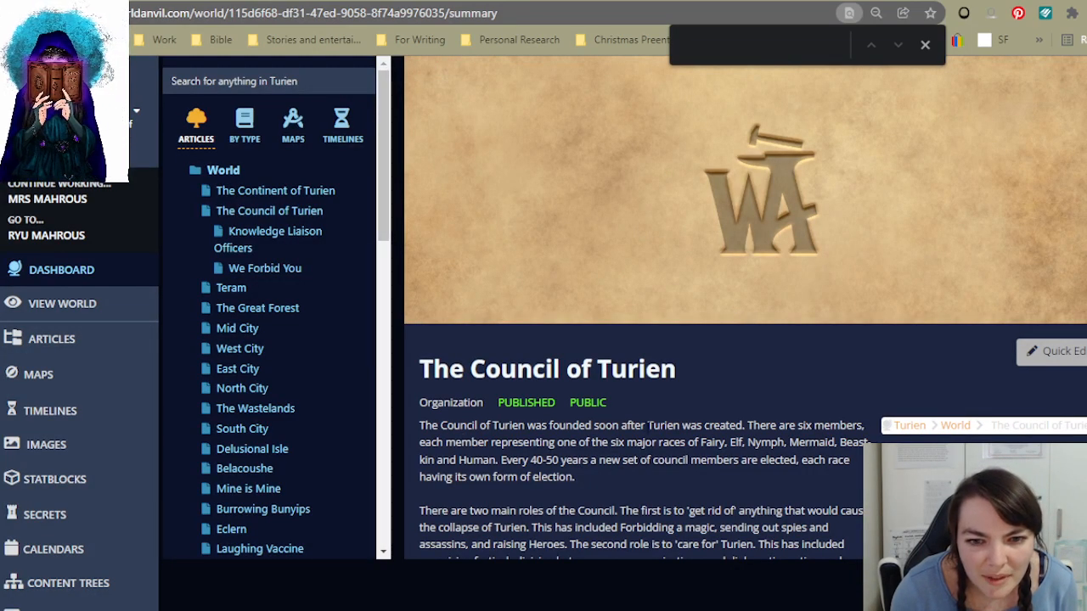
pyautogui.scroll(-1, 746, 306)
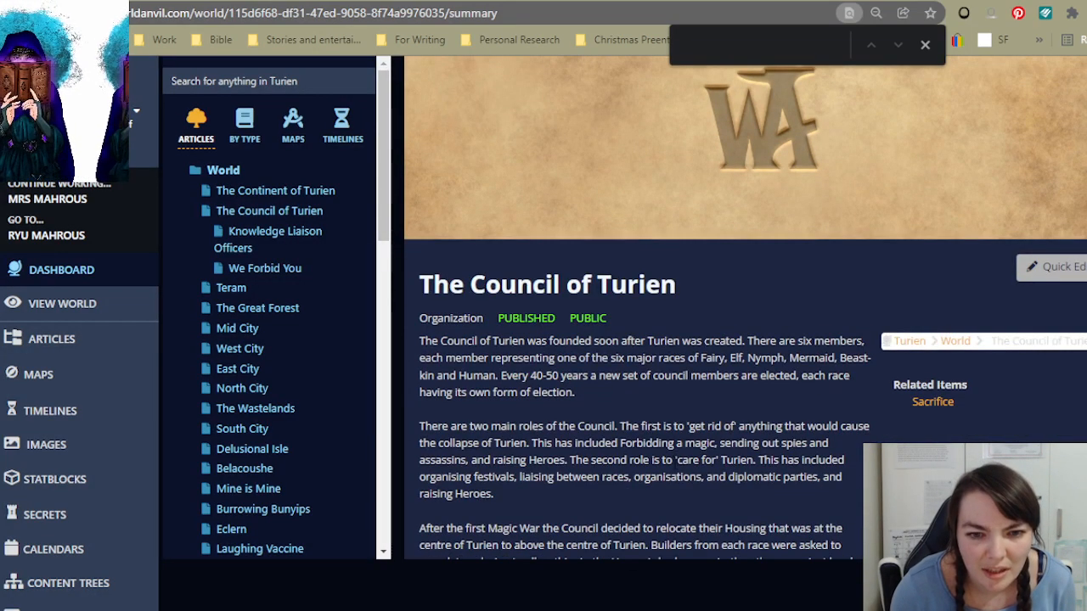
pyautogui.scroll(-2, 745, 306)
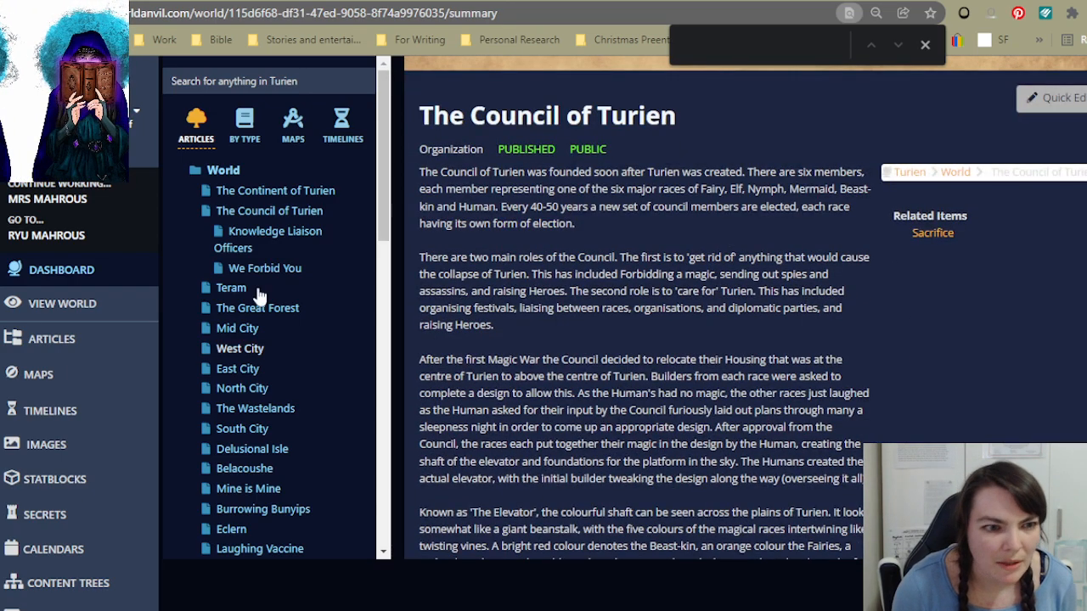
pyautogui.scroll(-2, 298, 322)
pyautogui.scroll(-7, 299, 323)
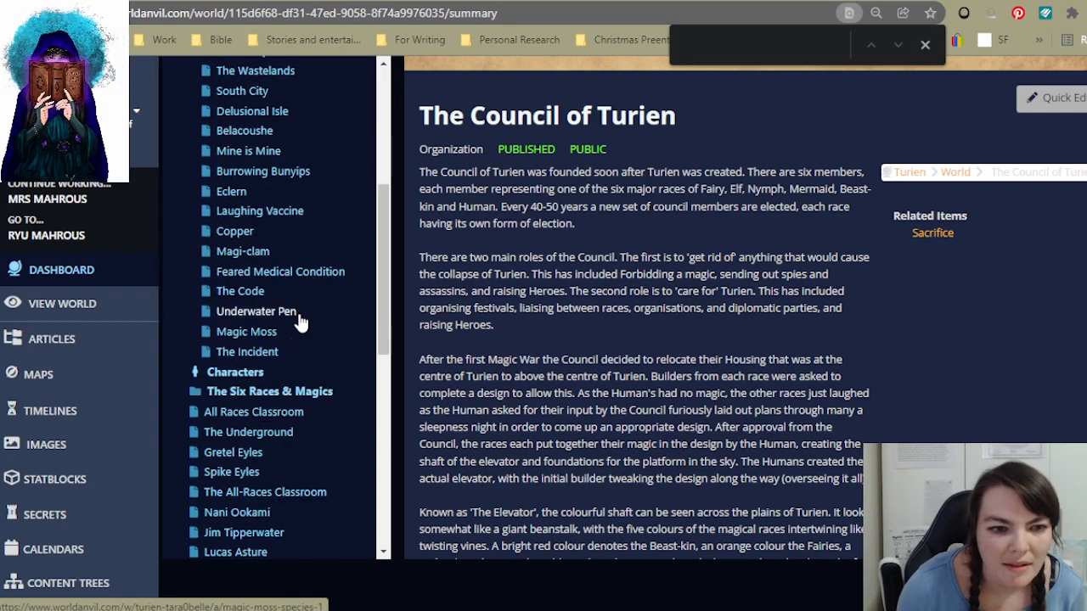
pyautogui.scroll(9, 317, 376)
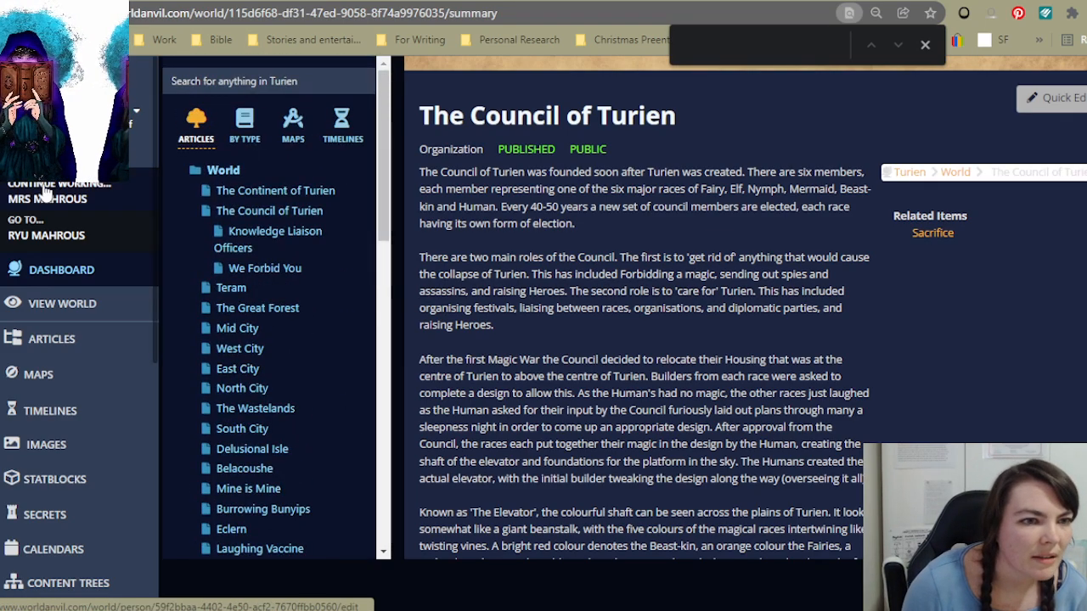
# Step: Open Turien's Timeline for viewing and examine the dates of its events, especially the major wars
pyautogui.click(58, 421)
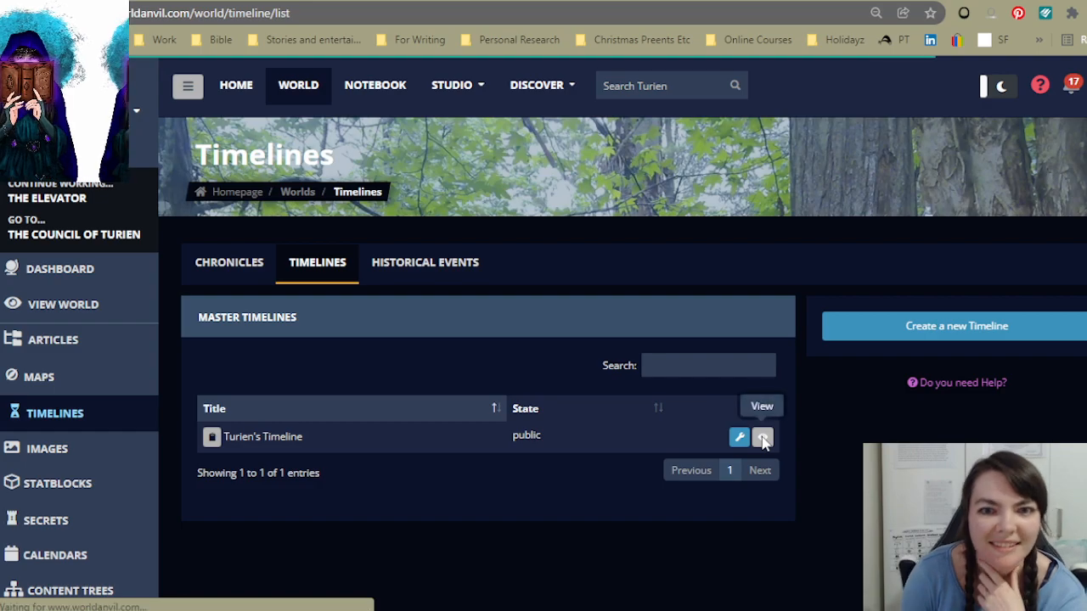
pyautogui.click(763, 438)
pyautogui.scroll(-8, 783, 350)
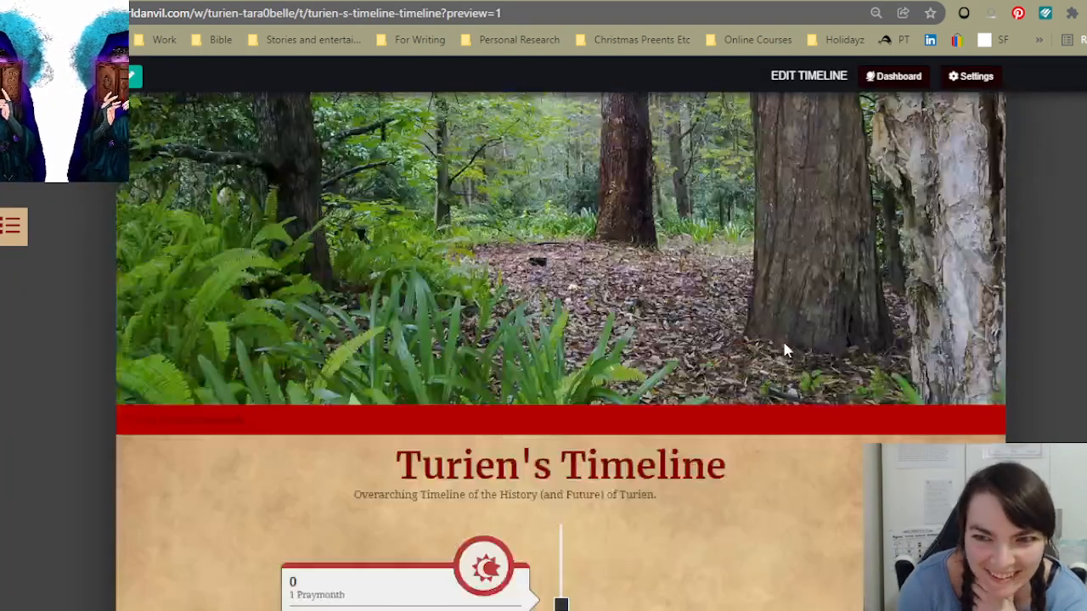
pyautogui.moveTo(663, 496)
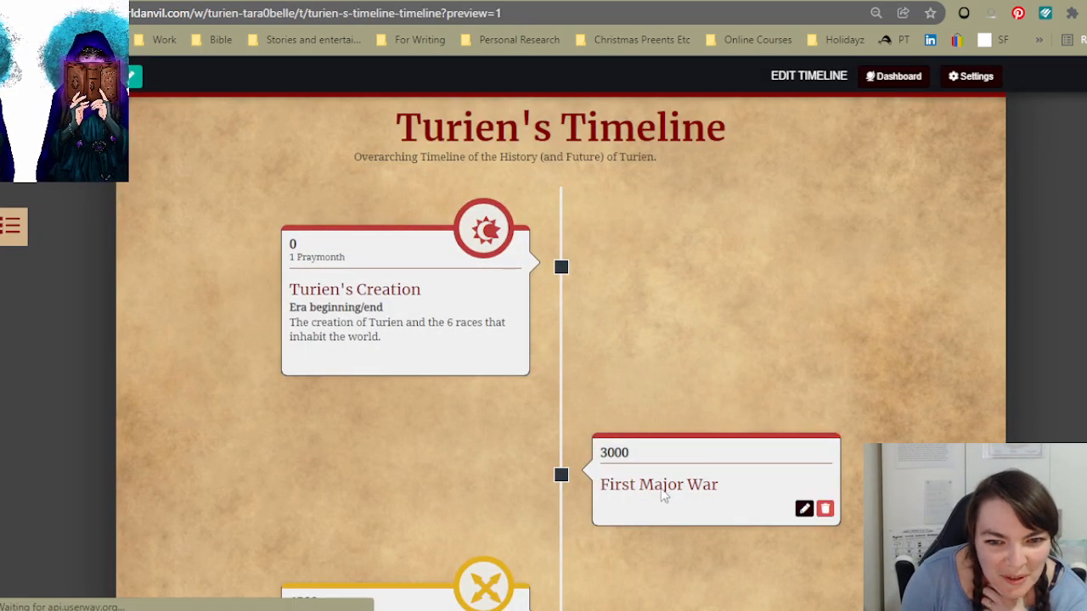
pyautogui.scroll(-4, 735, 340)
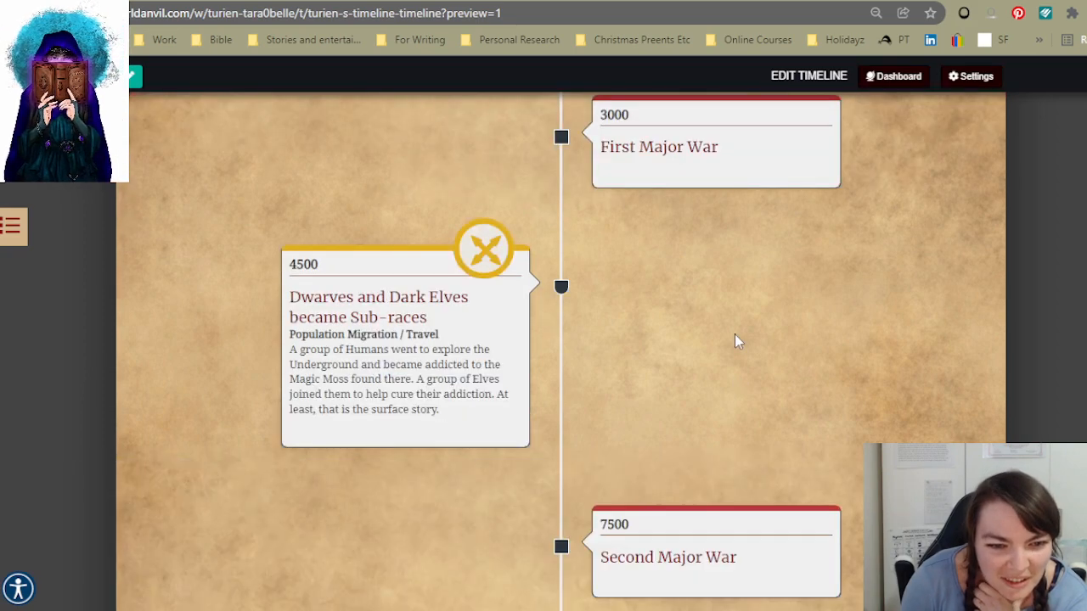
pyautogui.scroll(-4, 862, 494)
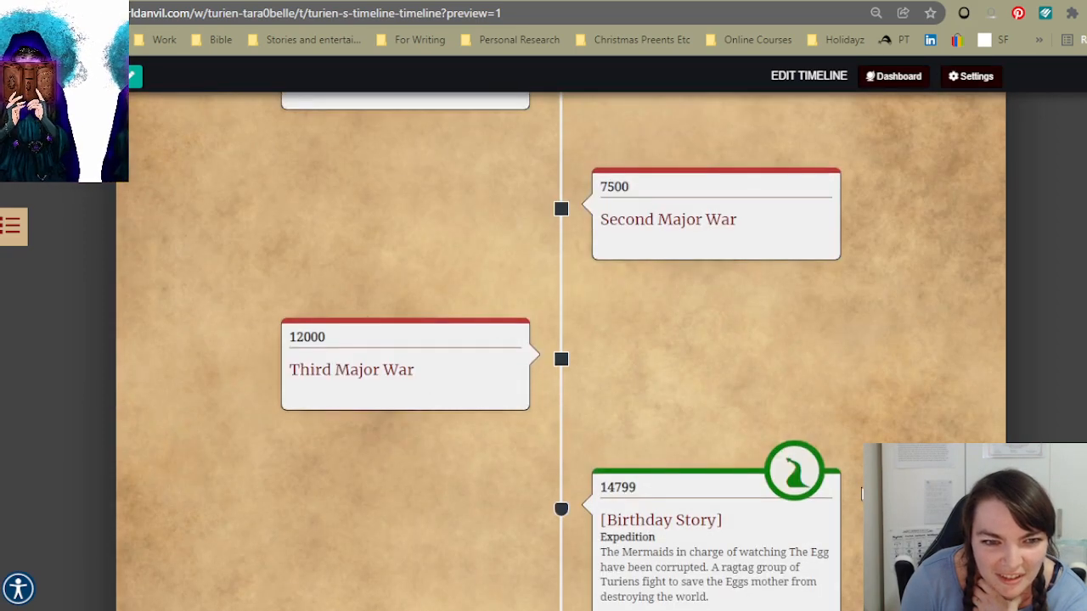
pyautogui.scroll(2, 861, 494)
pyautogui.scroll(5, 862, 494)
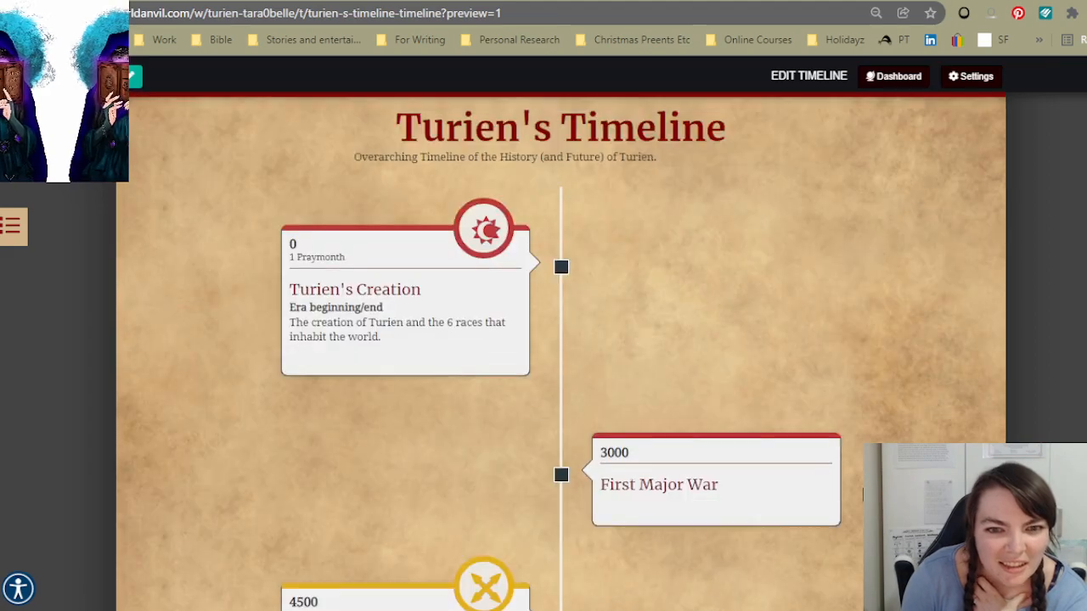
pyautogui.scroll(3, 862, 494)
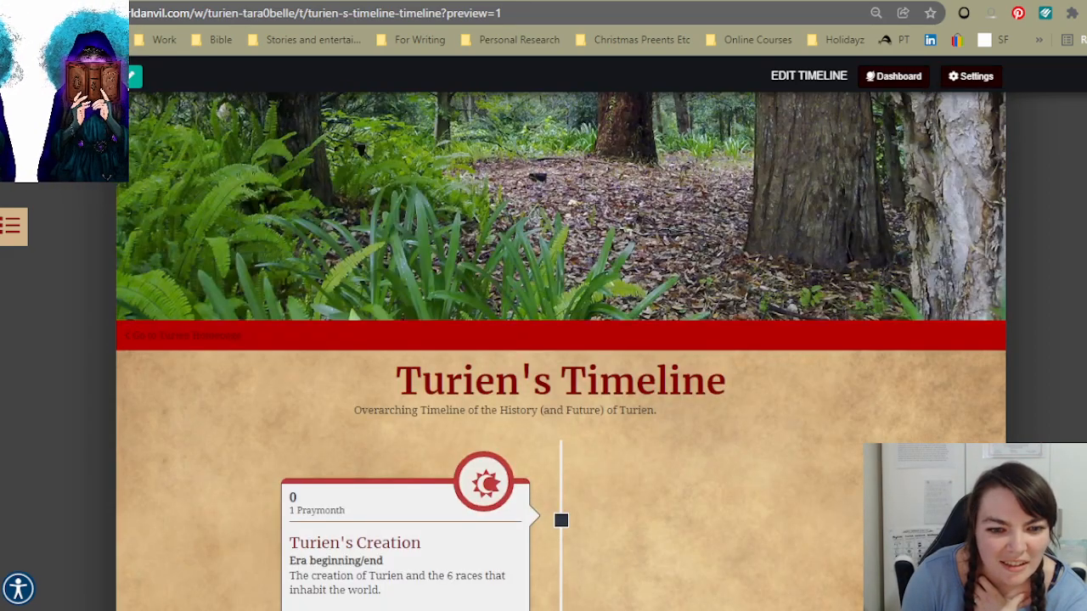
pyautogui.scroll(6, 863, 495)
# Step: Recheck Turien's Timeline against The Elevator article, reviewing the dates of the major wars to choose a founding date
pyautogui.click(506, 3)
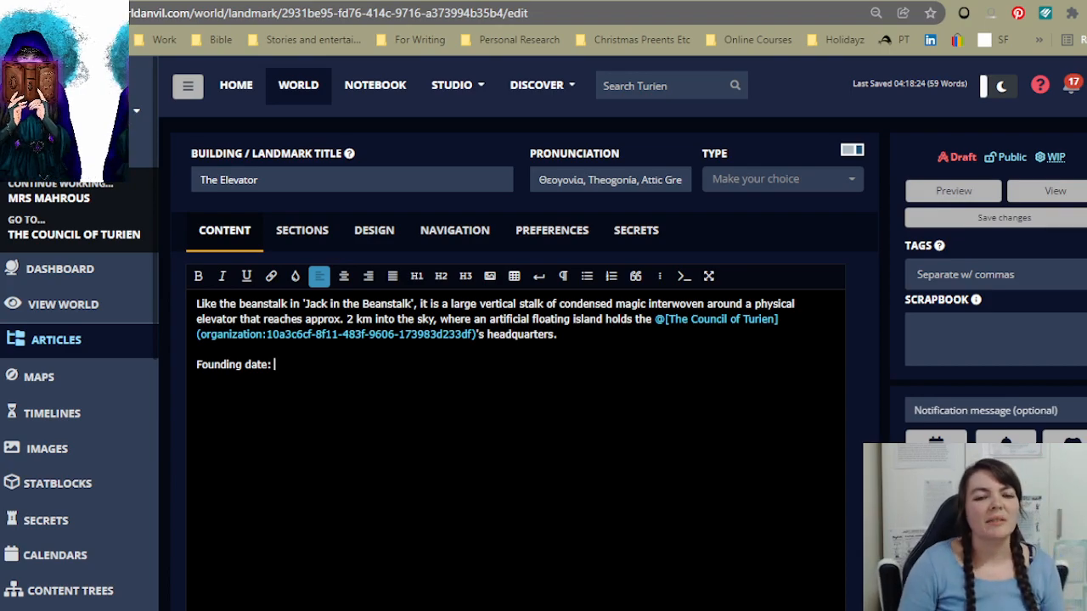
pyautogui.click(386, 3)
pyautogui.scroll(-12, 748, 450)
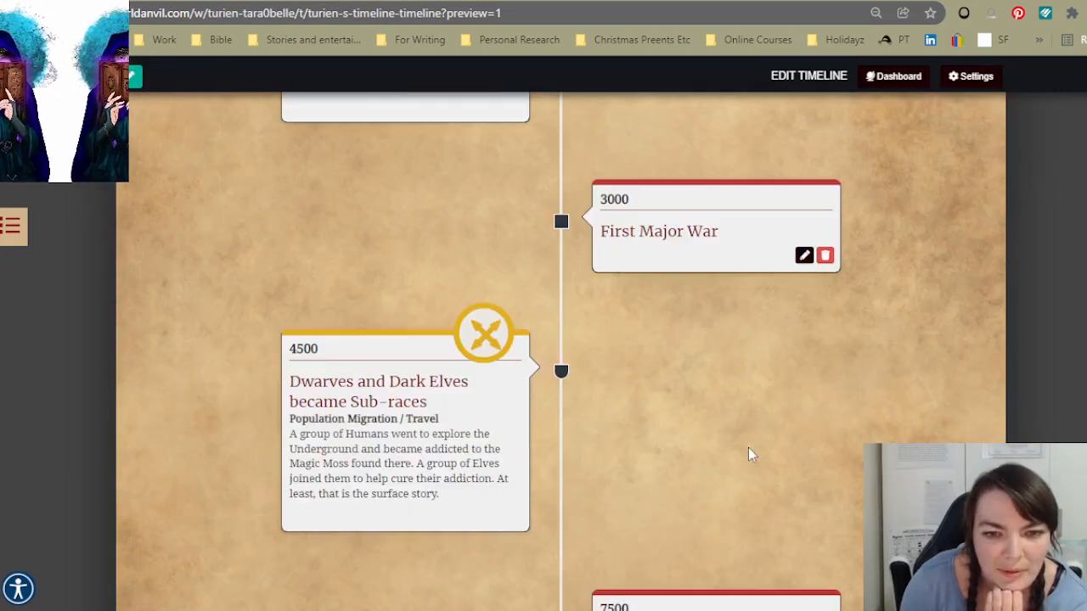
pyautogui.scroll(-9, 749, 448)
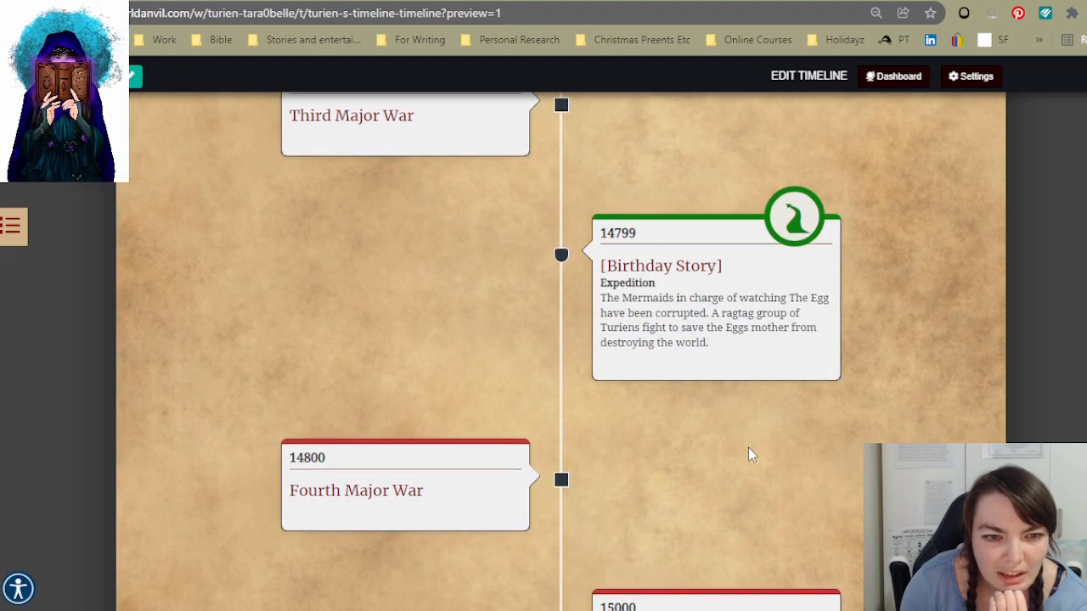
pyautogui.scroll(-4, 756, 458)
pyautogui.scroll(7, 764, 468)
pyautogui.scroll(4, 761, 469)
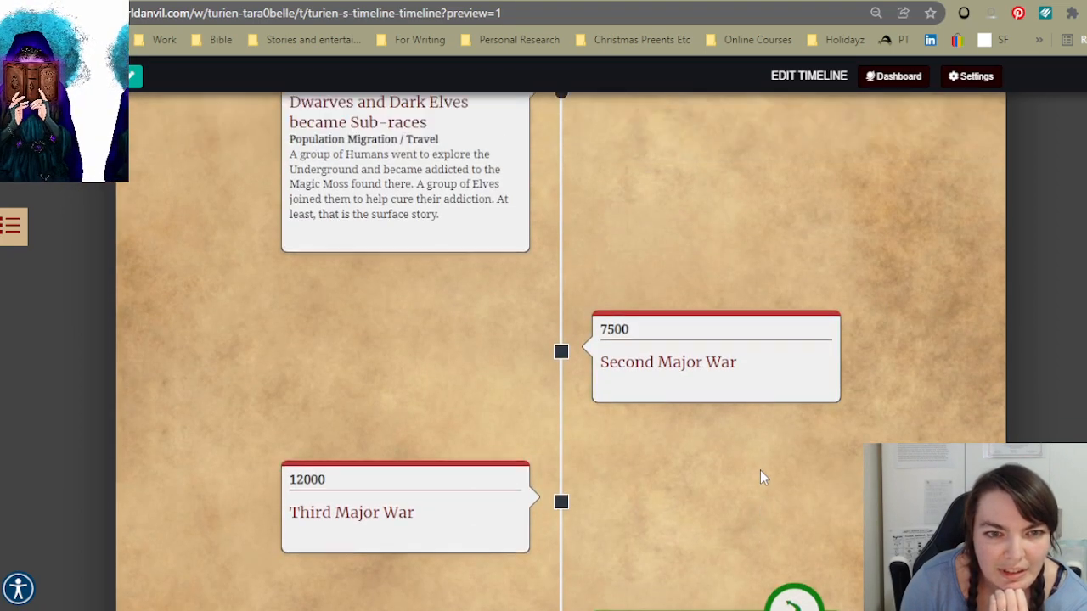
pyautogui.scroll(3, 795, 408)
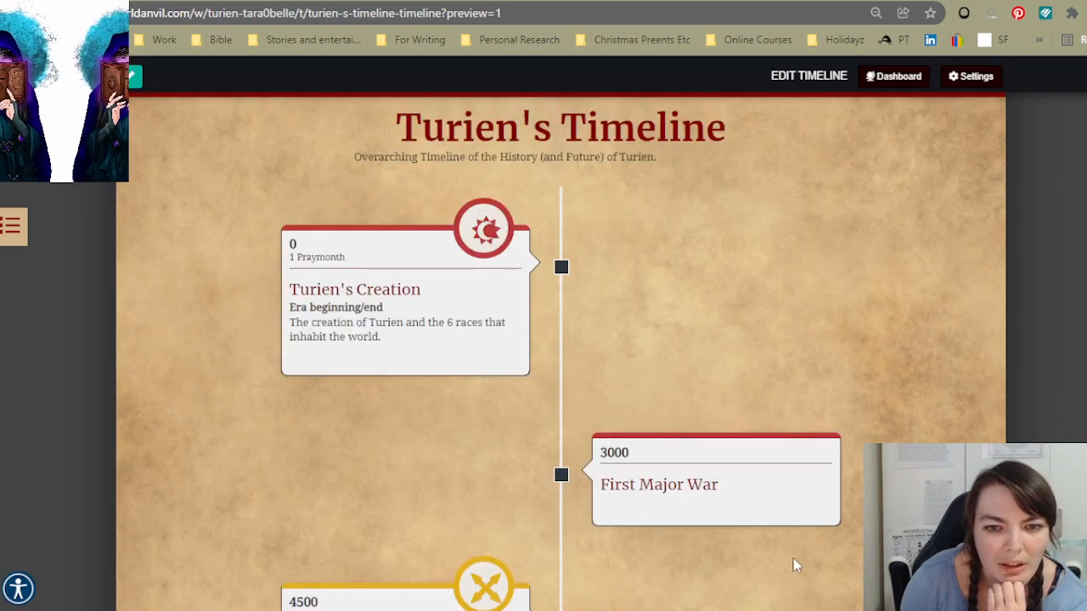
# Step: Return to The Elevator article and enter 3020 as the founding date
pyautogui.click(515, 1)
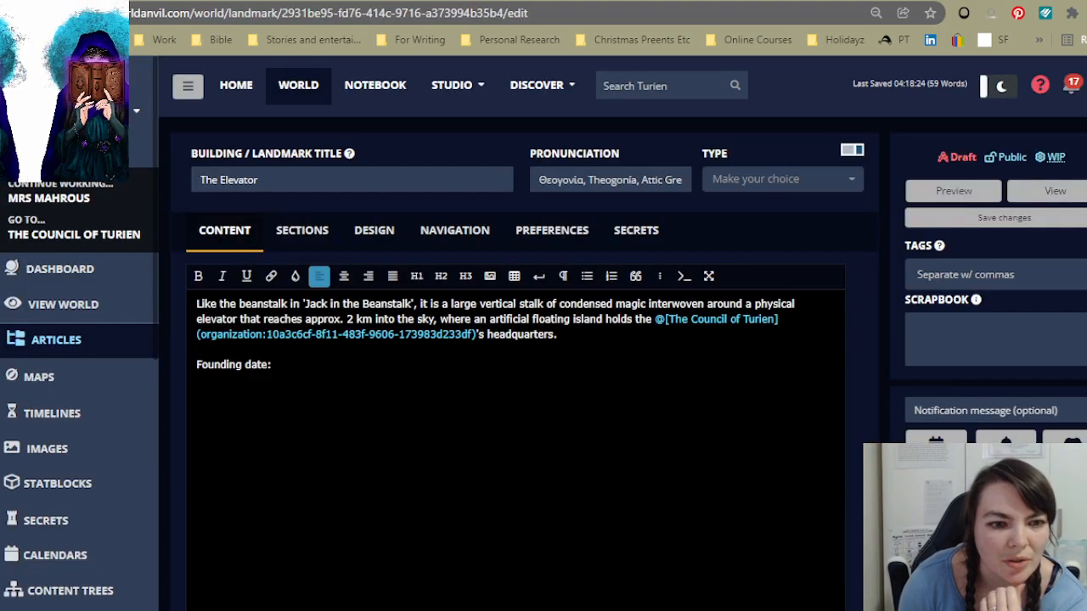
pyautogui.write('3020')
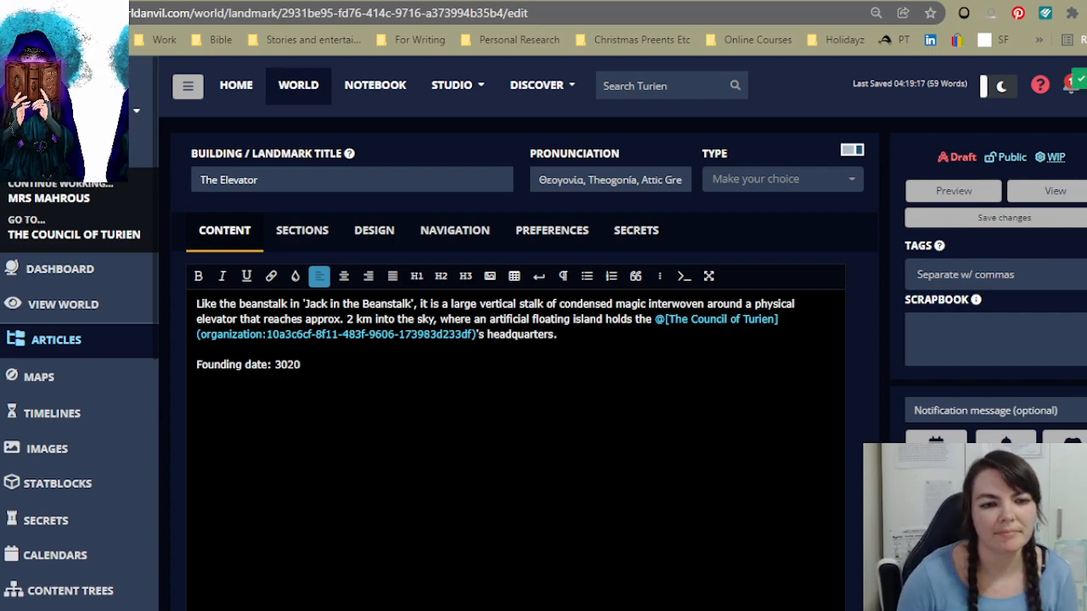
pyautogui.press('Return')
pyautogui.press('BackSpace')
pyautogui.click(271, 365)
pyautogui.press('Right')
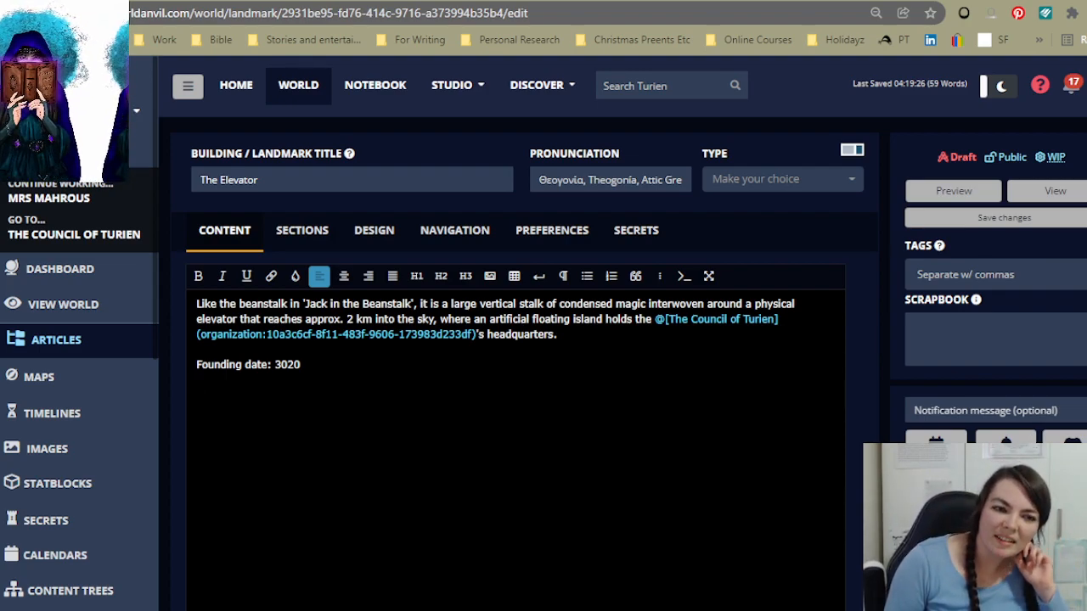
# Step: Add the line "29th year of the Fairy, 6th cycle" directly below the founding date
pyautogui.press('Return')
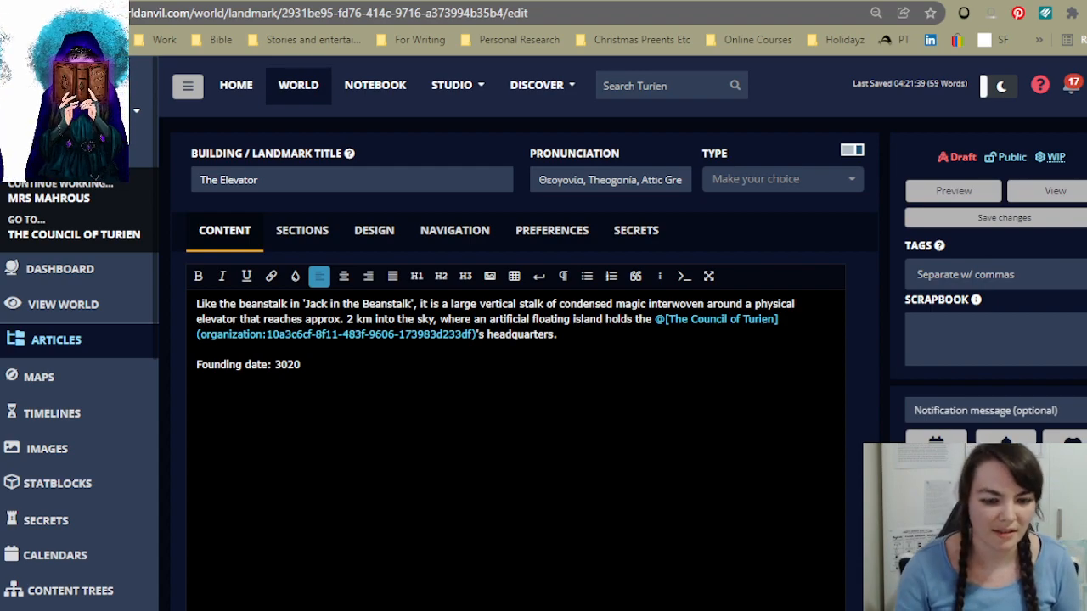
pyautogui.press('BackSpace')
pyautogui.write('6th cycle')
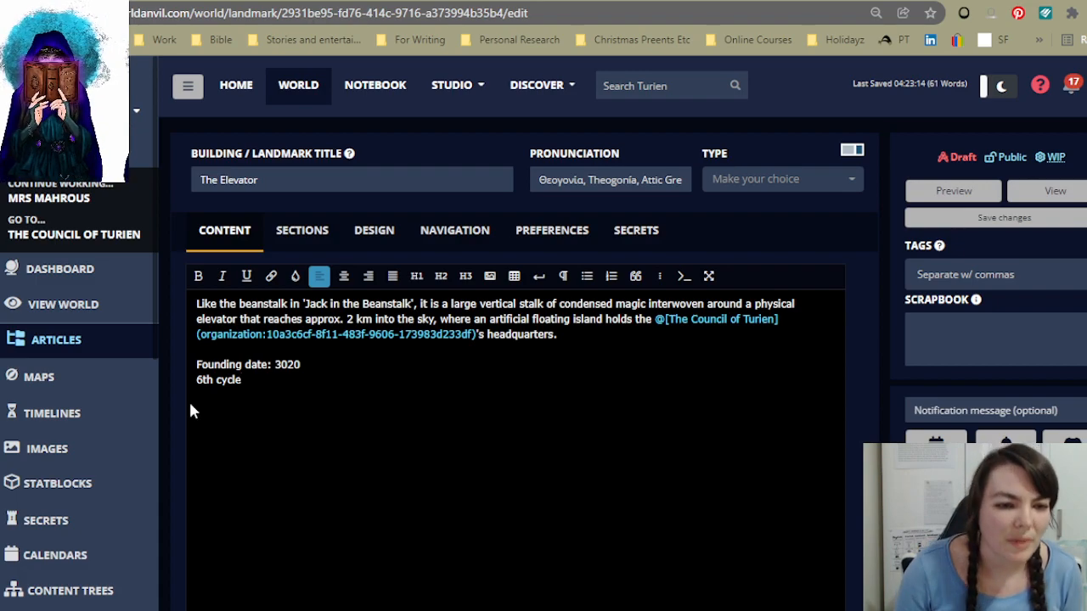
pyautogui.press('Home')
pyautogui.write('29th ye')
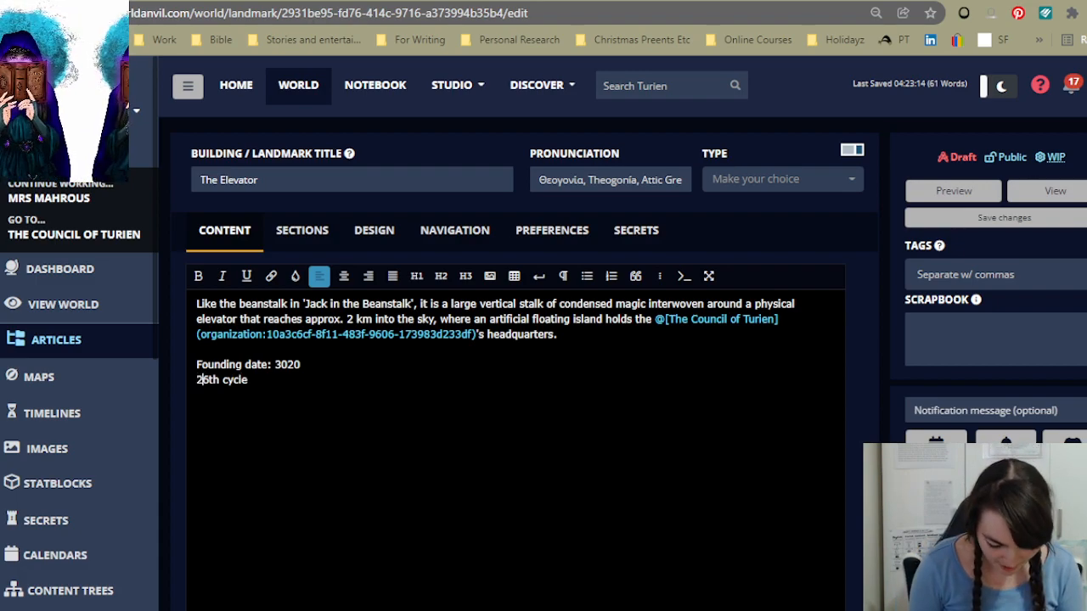
pyautogui.write('ar of the Fa')
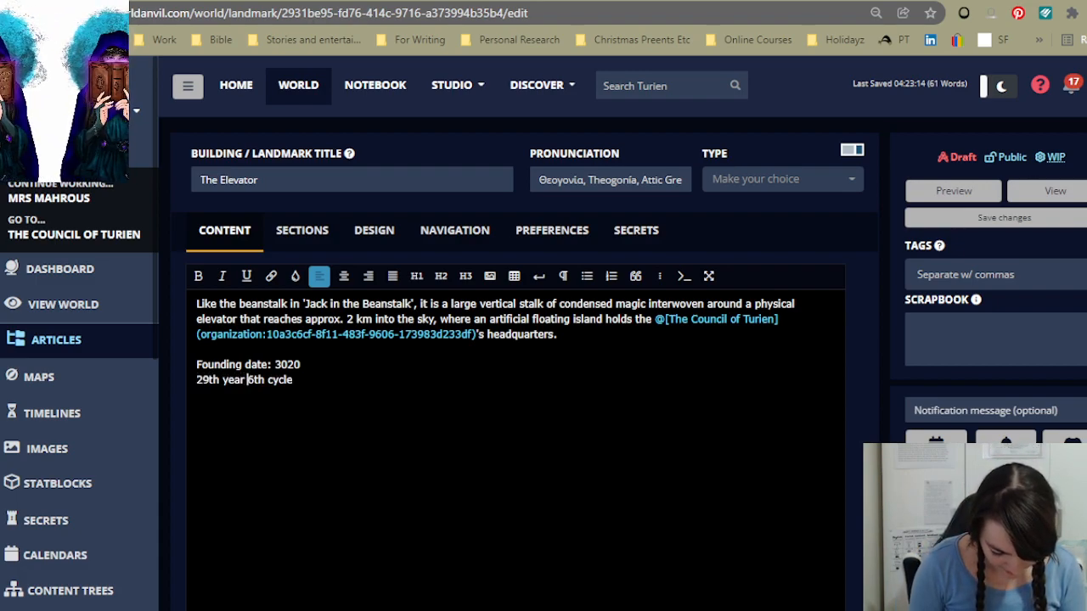
pyautogui.write('iry')
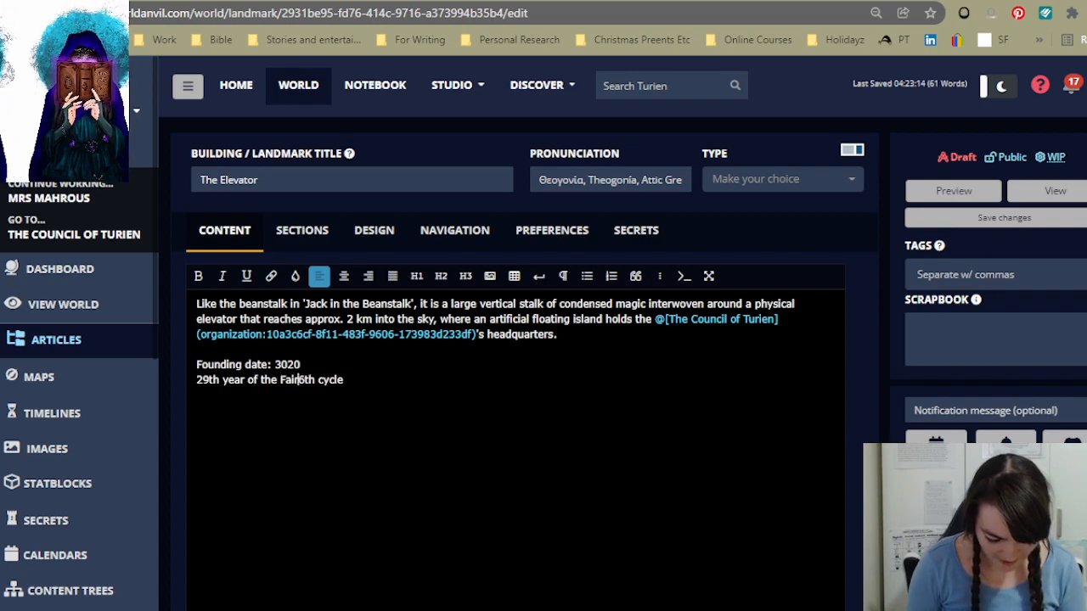
pyautogui.write(', ')
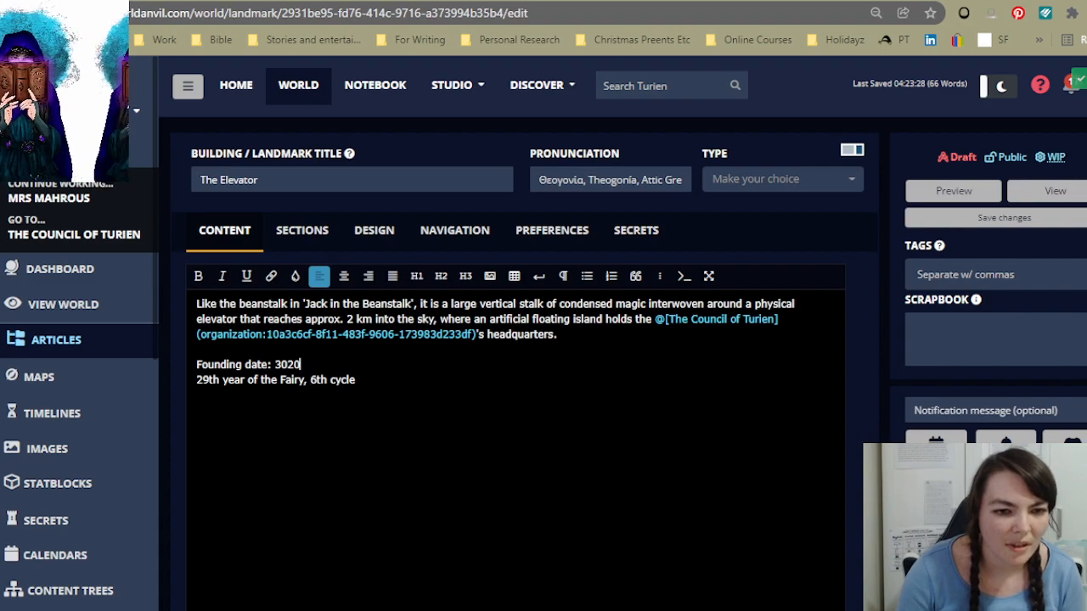
# Step: Join the year-and-cycle line to the founding date, enclosing it in parentheses after 3020
pyautogui.write(' (')
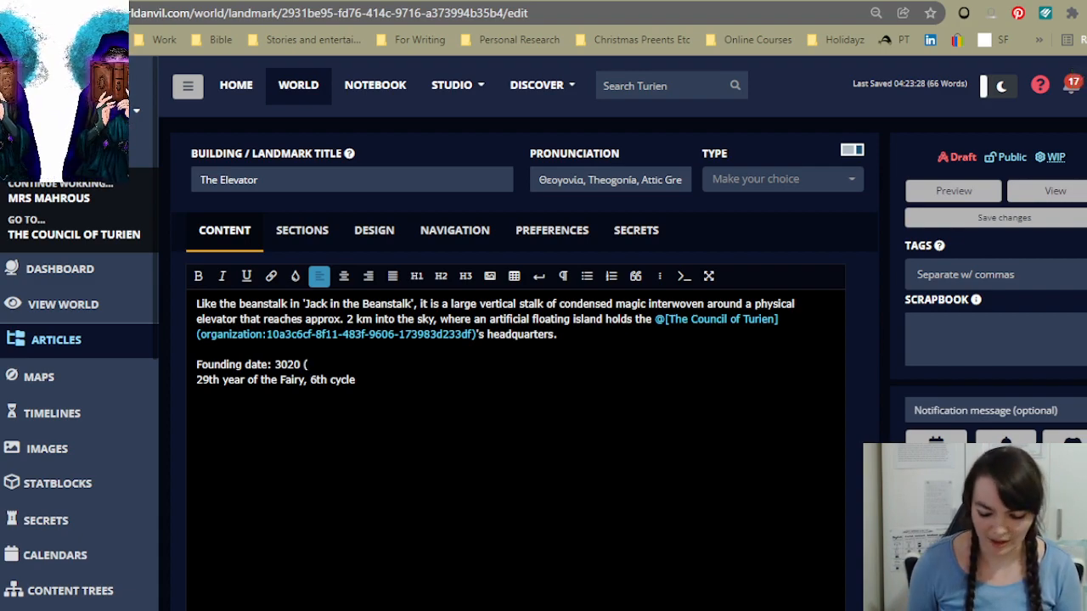
pyautogui.press('Delete')
pyautogui.click(467, 365)
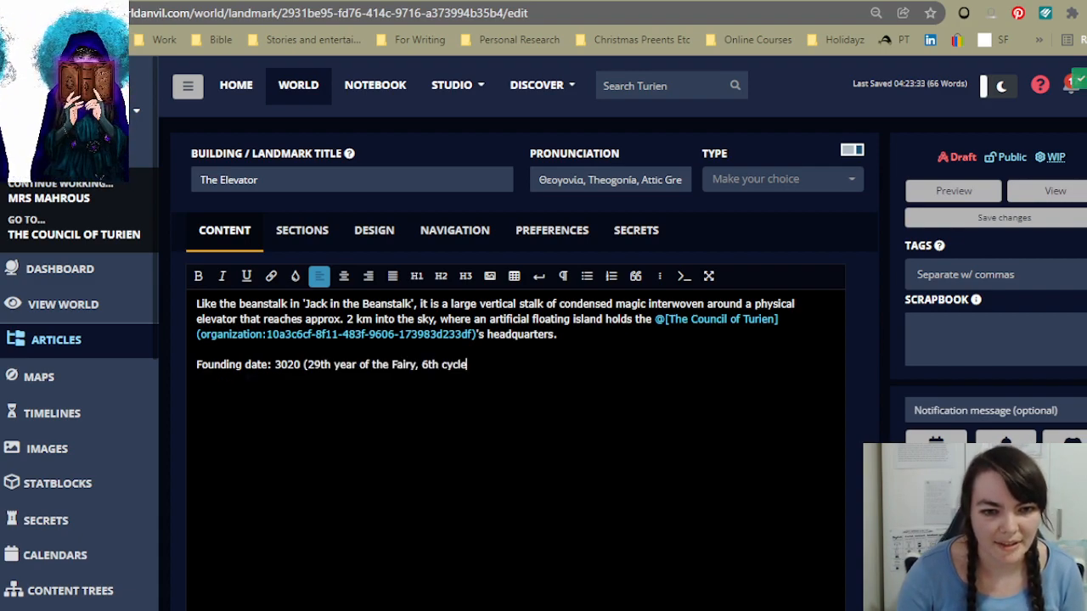
pyautogui.write(')')
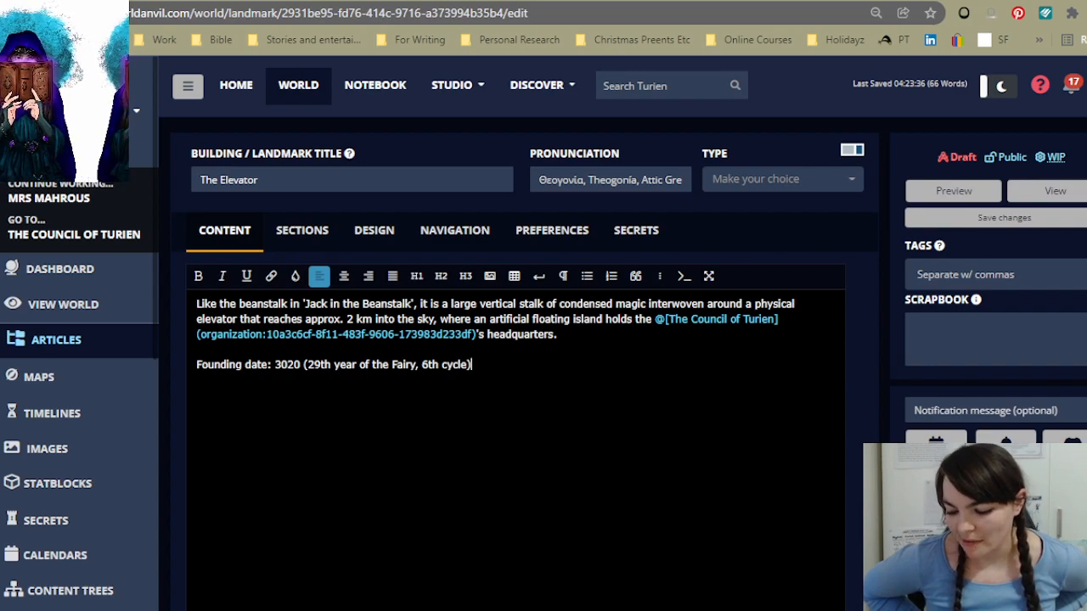
# Step: Start a new paragraph below the founding date, separated by a blank line, with "Initially the Elevator and subsequent headquarters were"
pyautogui.press('Return')
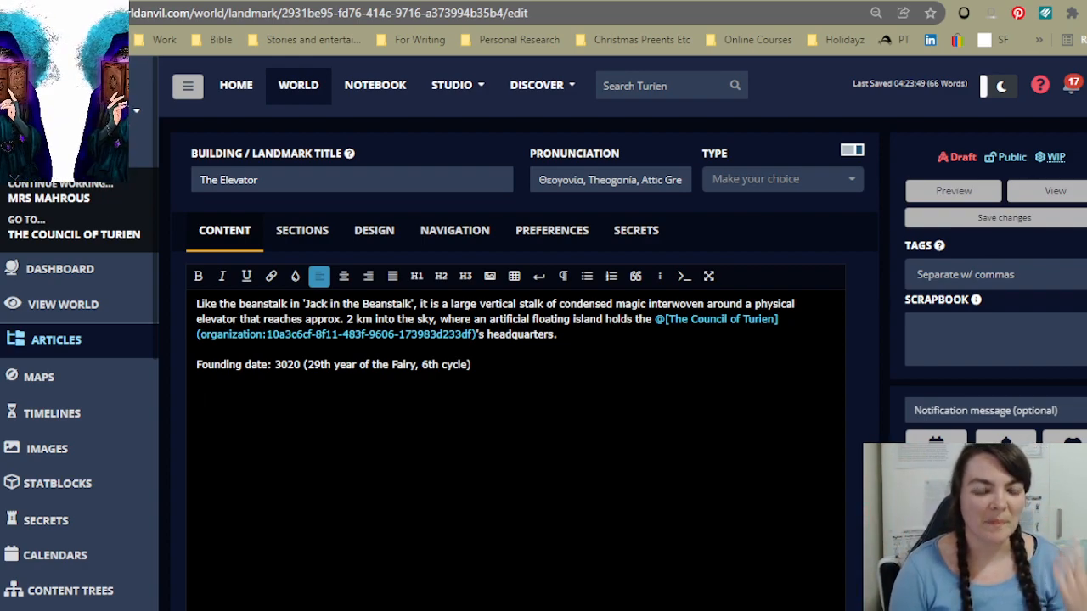
pyautogui.write('Initially the ')
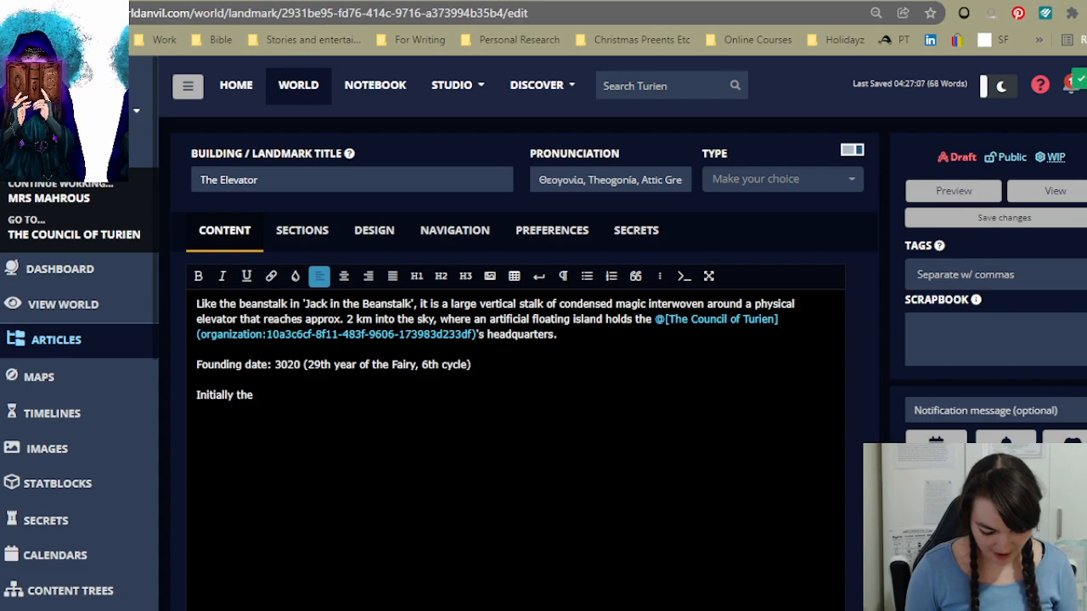
pyautogui.write('cit')
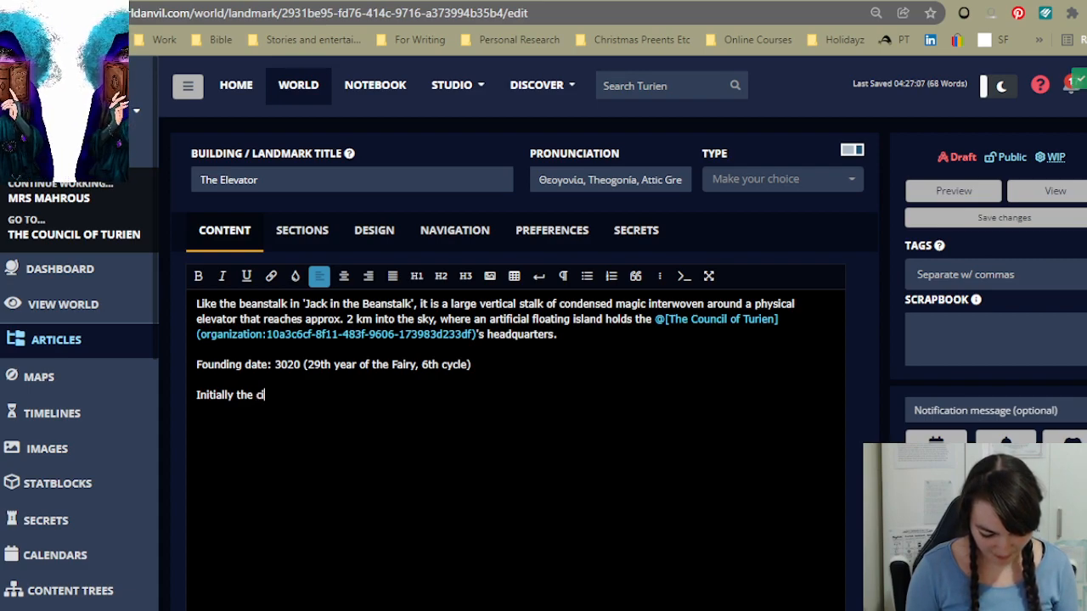
pyautogui.press('BackSpace')
pyautogui.press('BackSpace')
pyautogui.press('BackSpace')
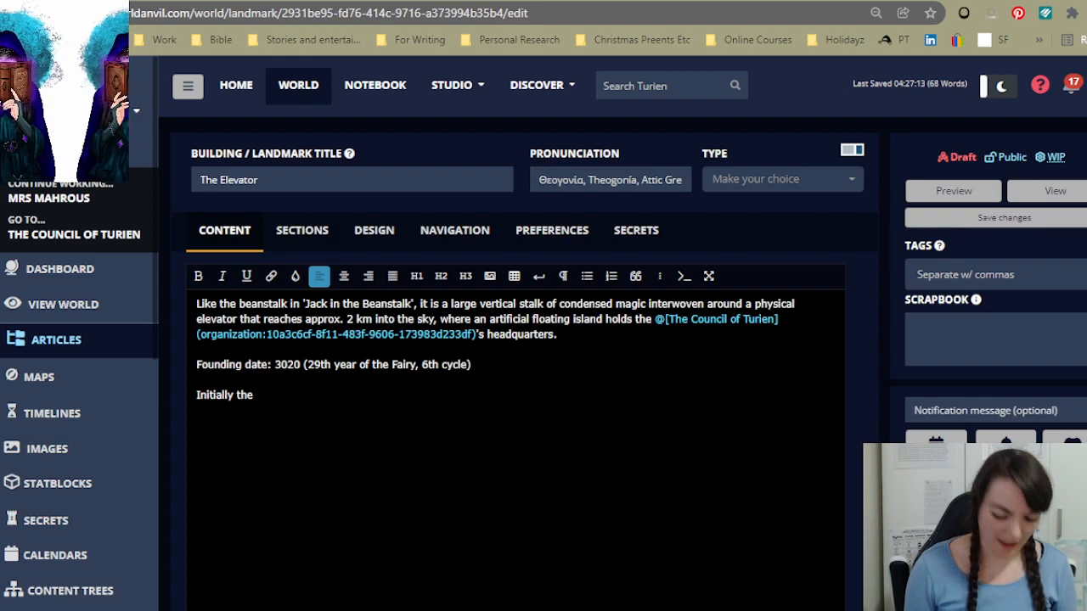
pyautogui.write('Elevator')
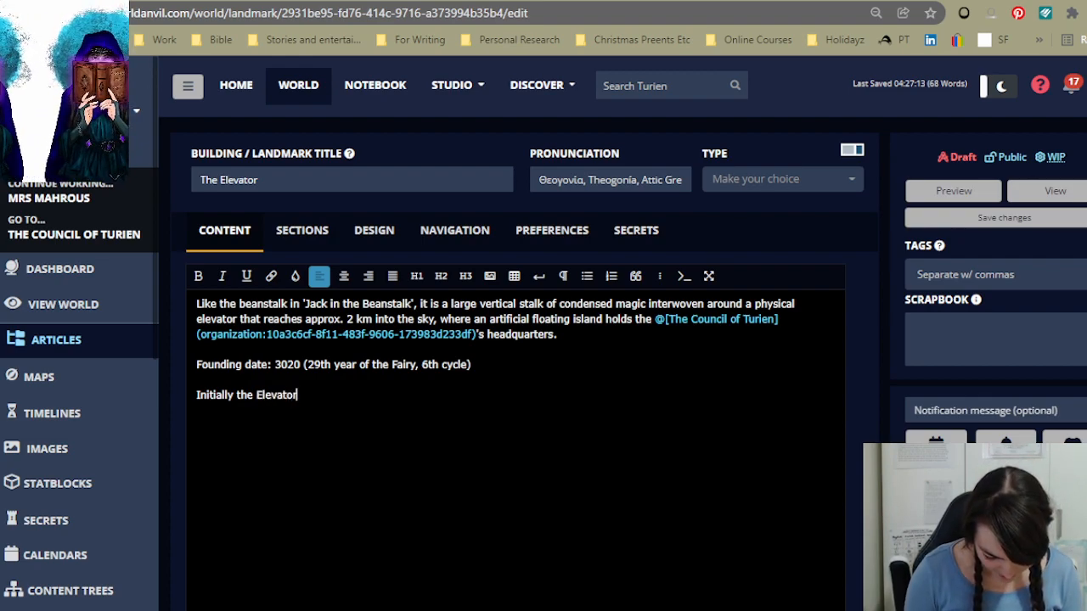
pyautogui.write(' and subseq')
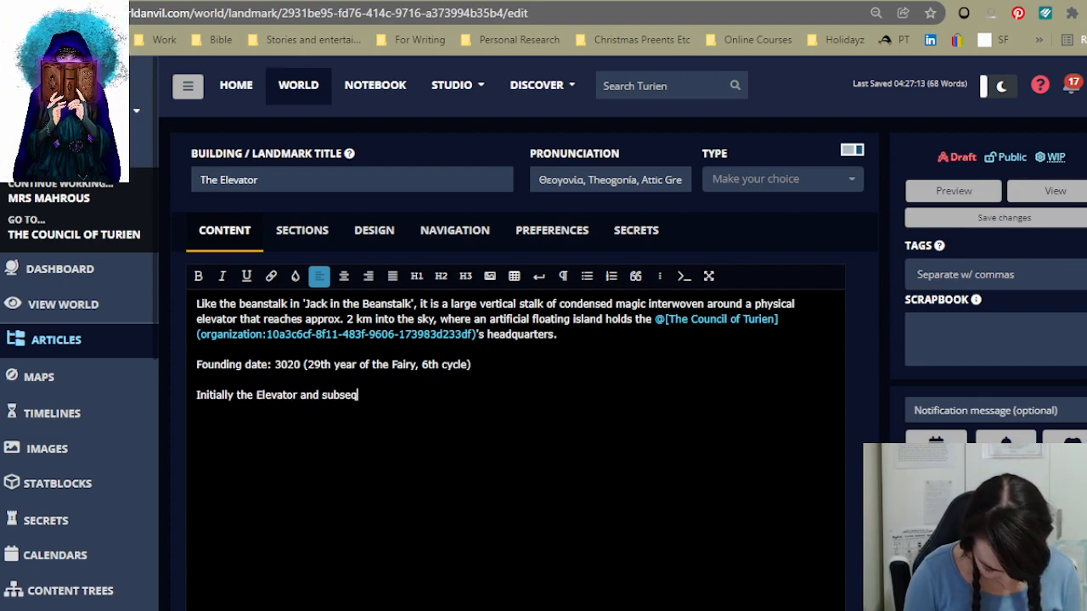
pyautogui.write('uant headqu')
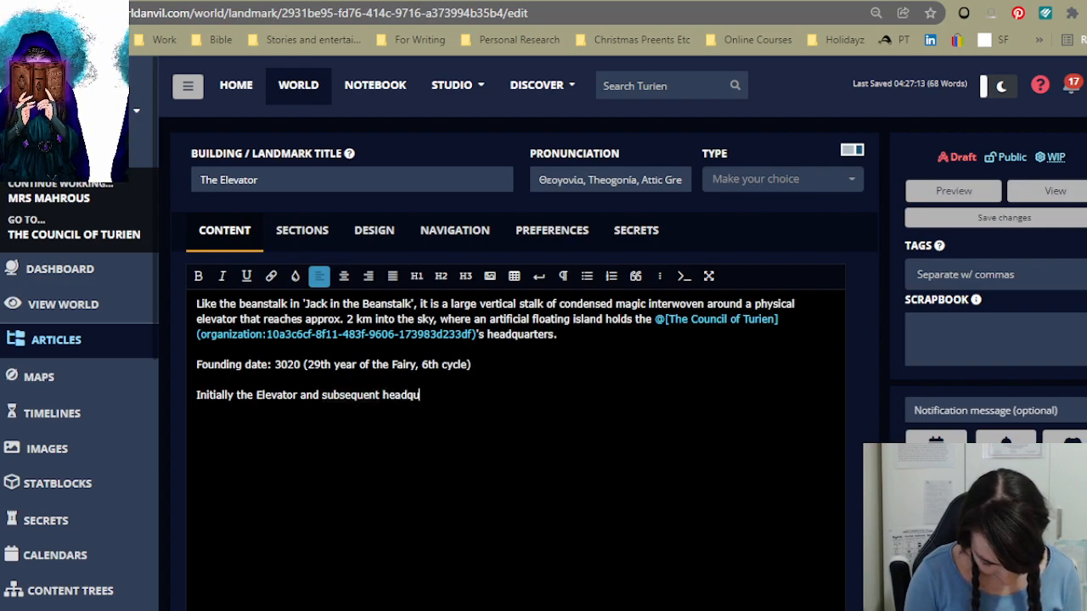
pyautogui.write('arters were ')
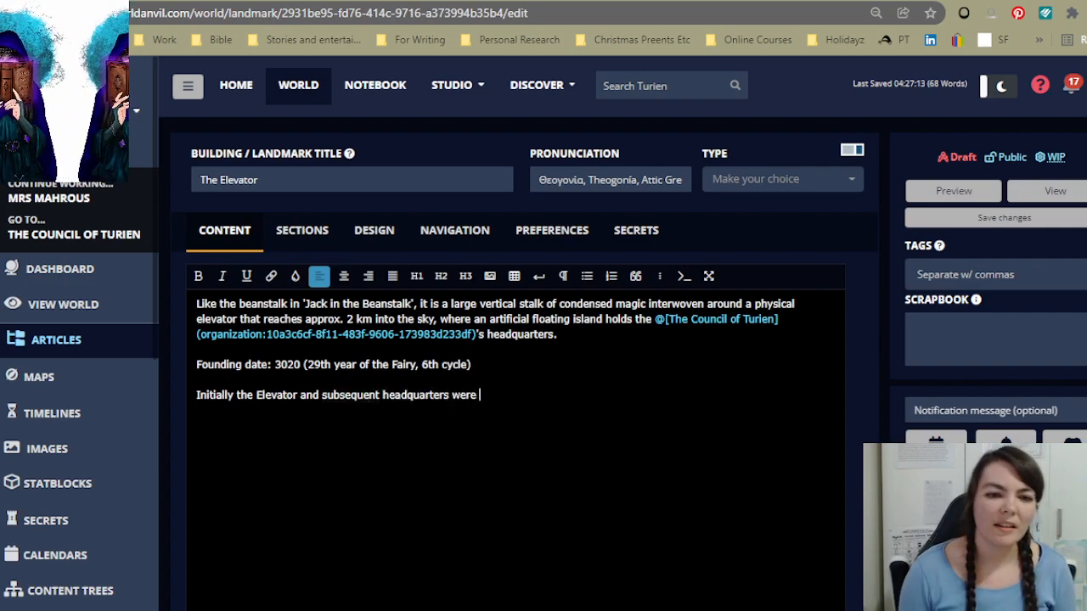
# Step: Complete the opening sentence about the Elevator and headquarters with "built specifically to be in the centre of Turien."
pyautogui.write('buil')
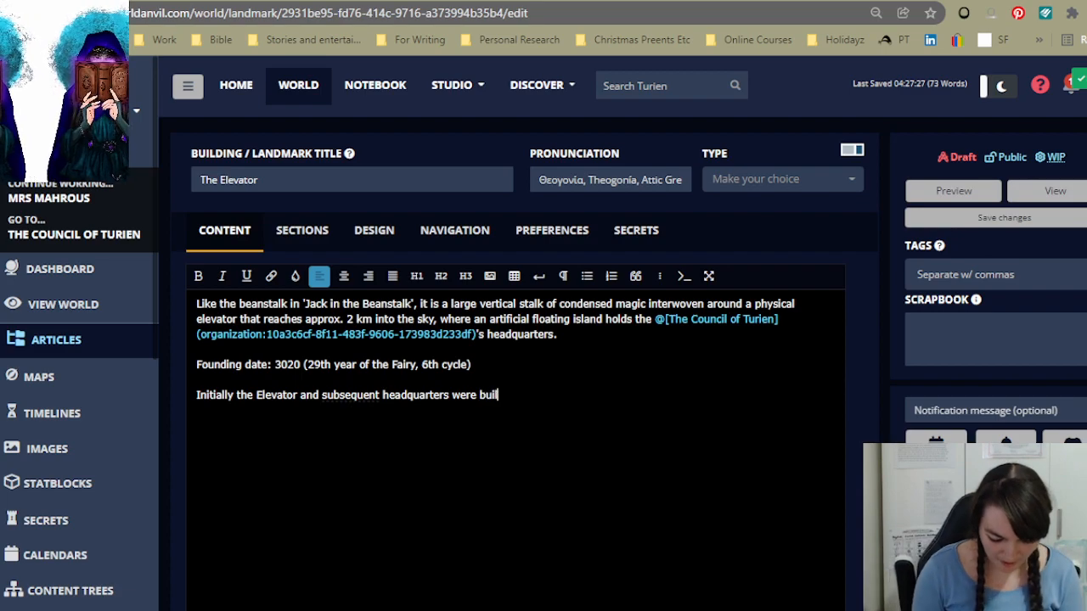
pyautogui.write('t specifi')
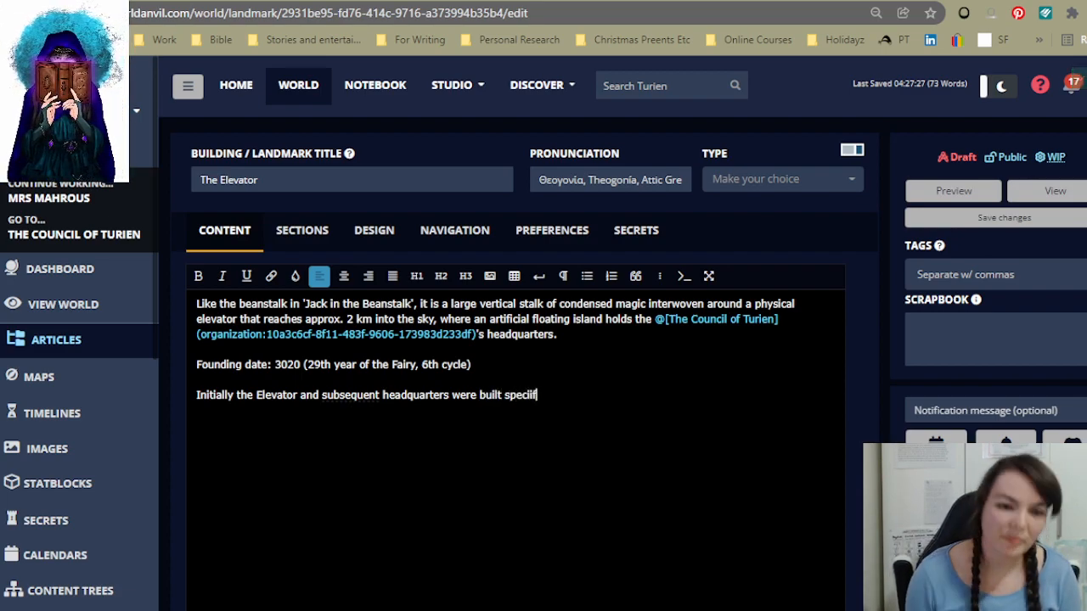
pyautogui.press('BackSpace')
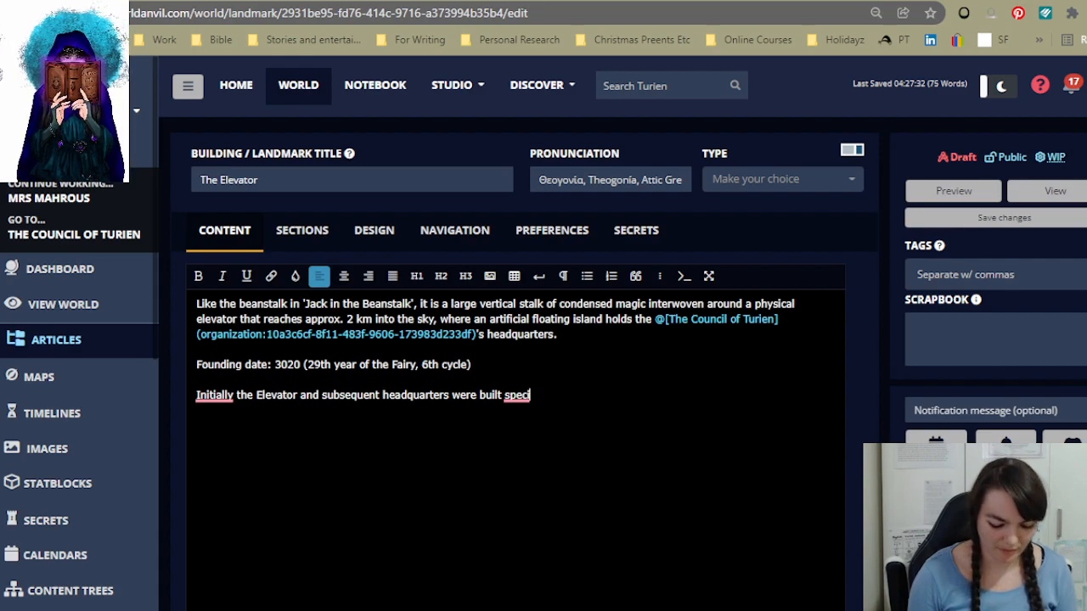
pyautogui.write('fic')
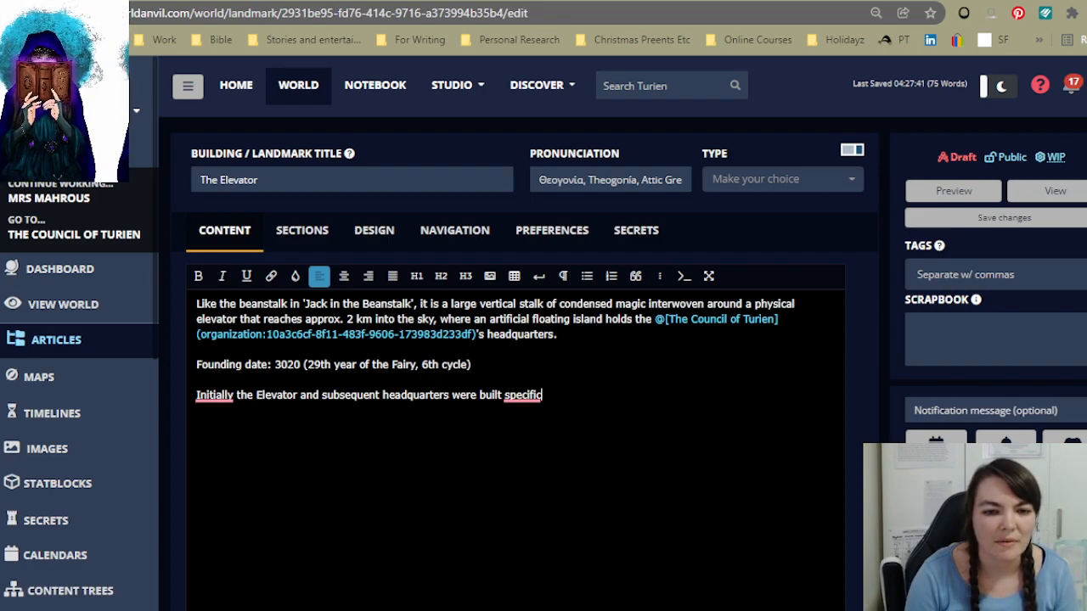
pyautogui.write('ally t')
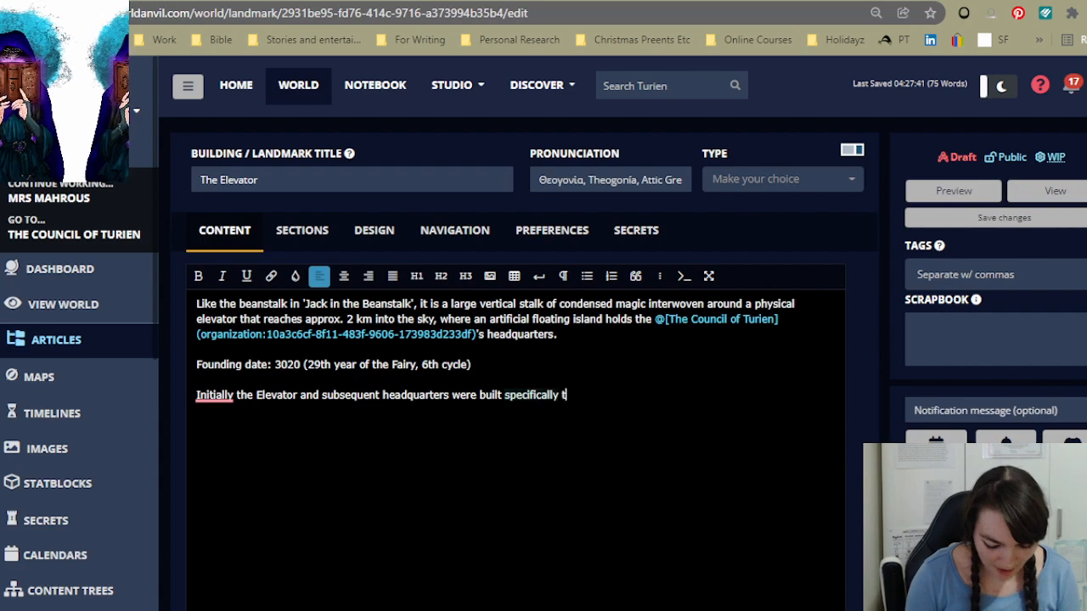
pyautogui.write('o be in the cen')
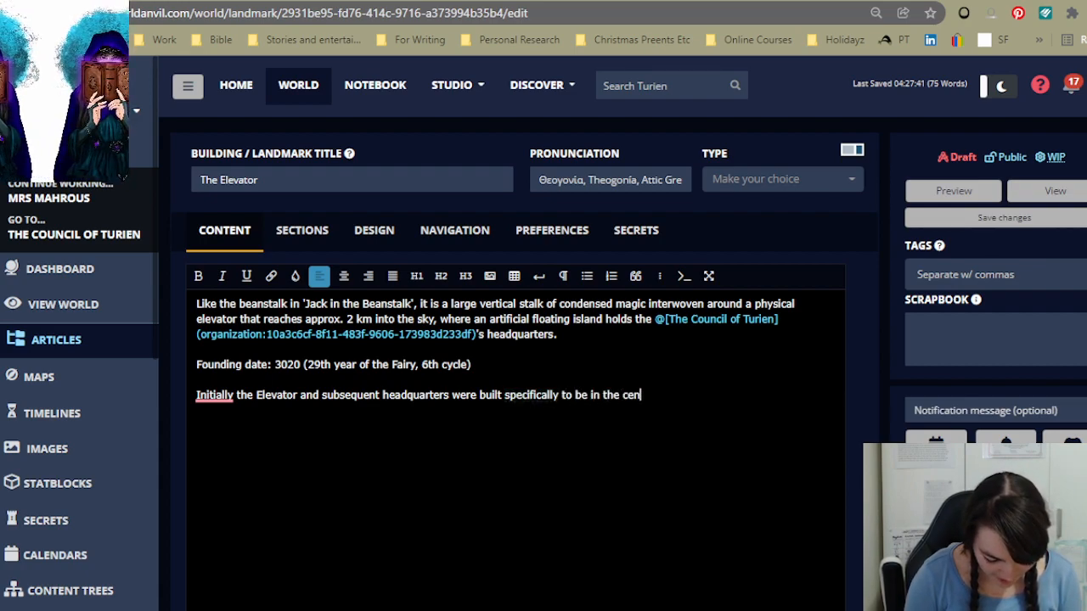
pyautogui.write('tre od')
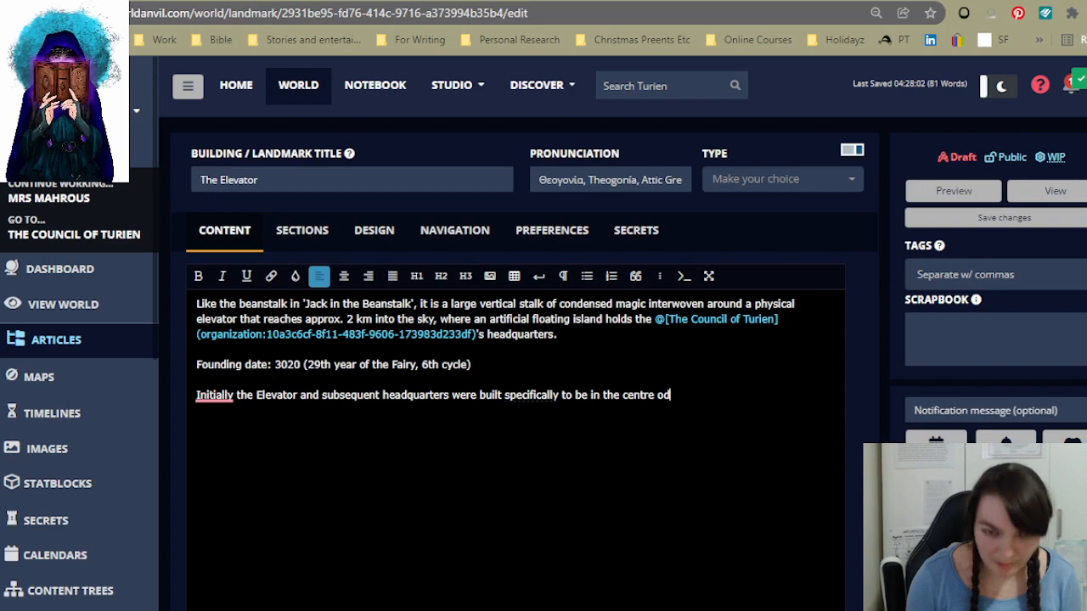
pyautogui.press('BackSpace')
pyautogui.write('f ')
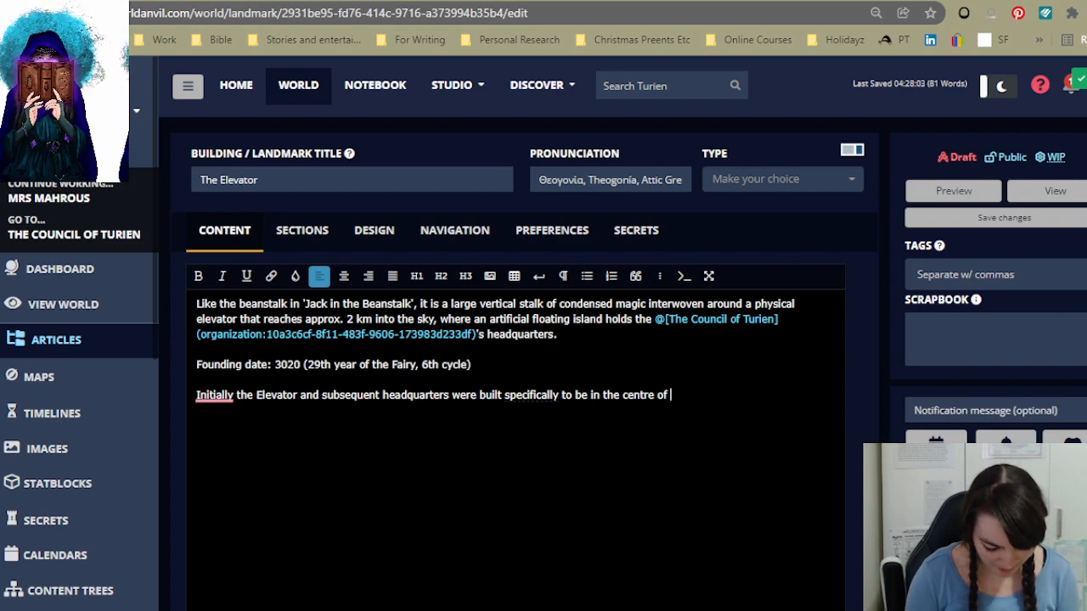
pyautogui.write('Turien.')
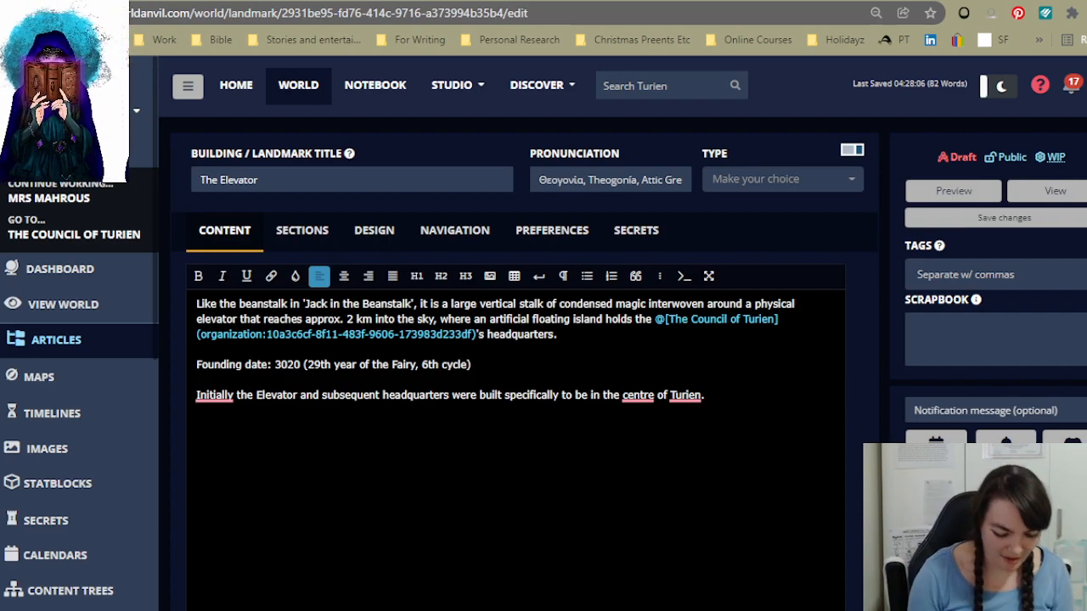
# Step: Add the sentence "At that time, Humans were spilt into various groups, that would sit underneath other Races." to the history paragraph
pyautogui.write('At that time')
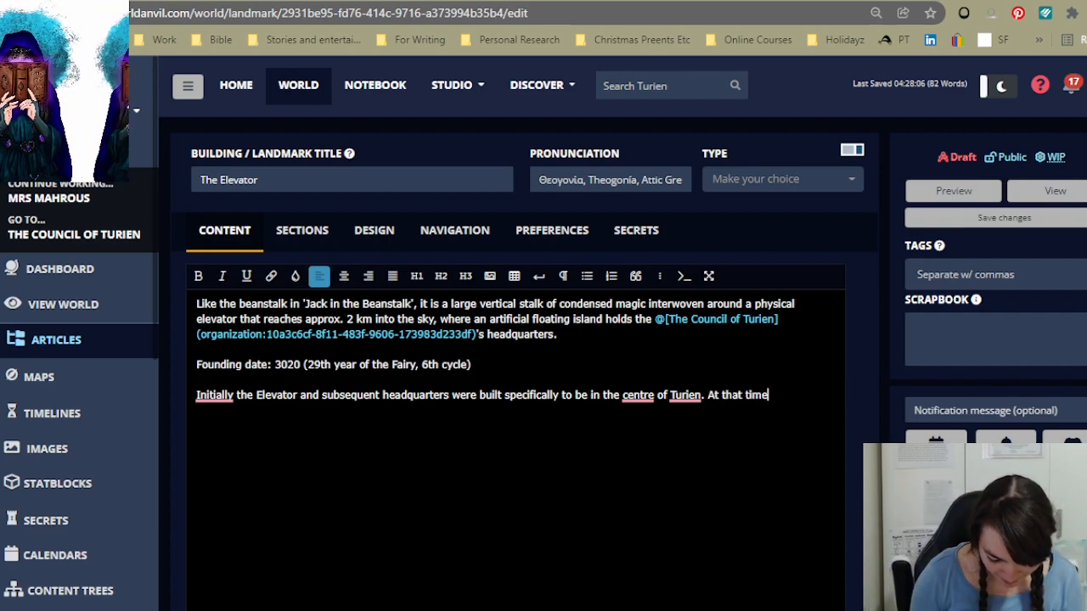
pyautogui.write(', Humans were')
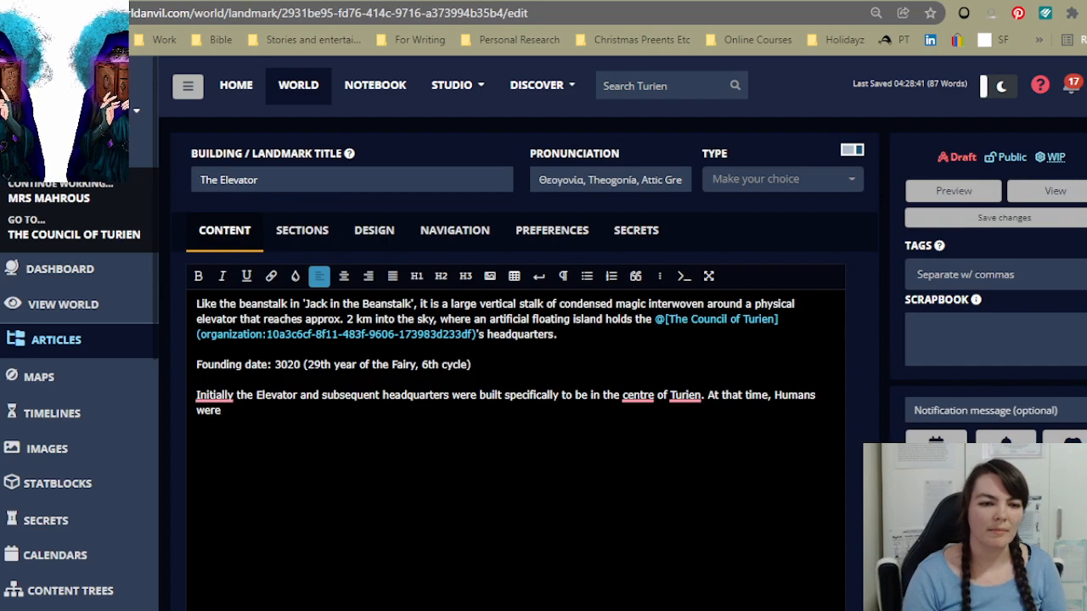
pyautogui.write('spil')
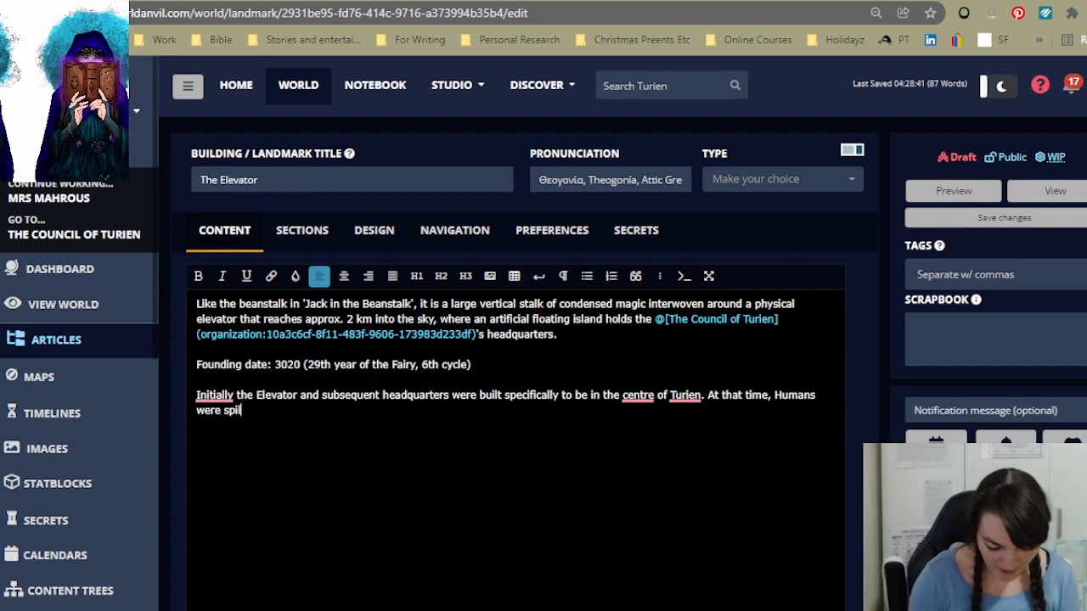
pyautogui.write('t into var')
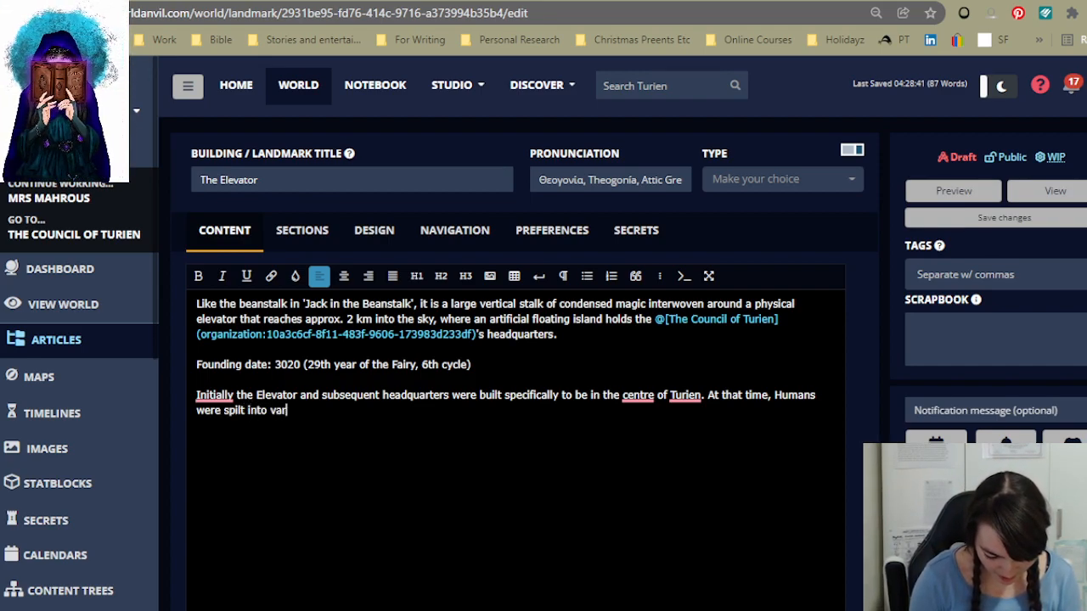
pyautogui.write('ious groups')
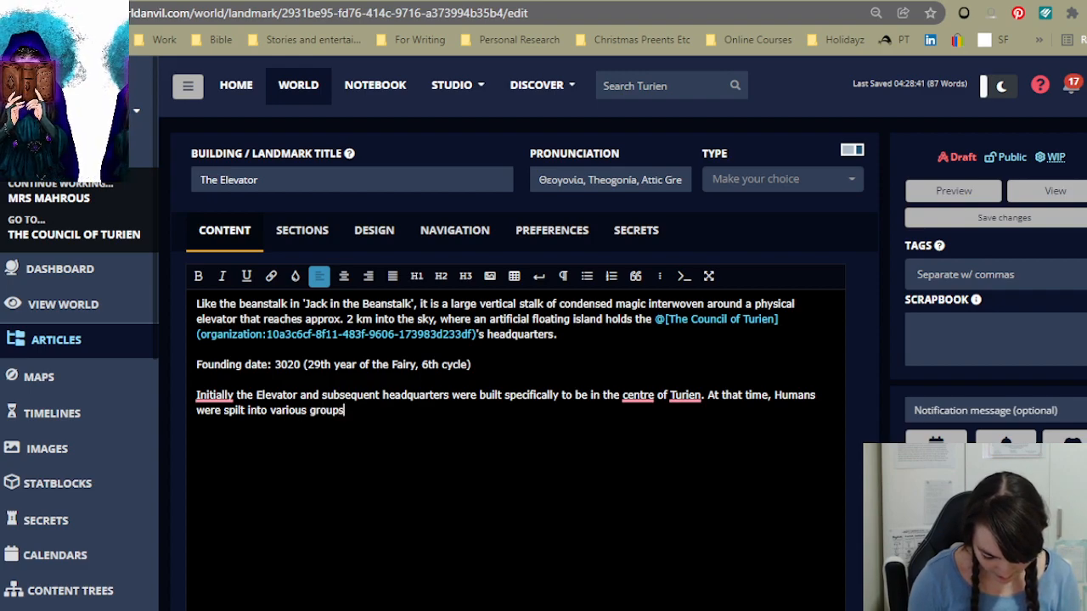
pyautogui.write(', that would')
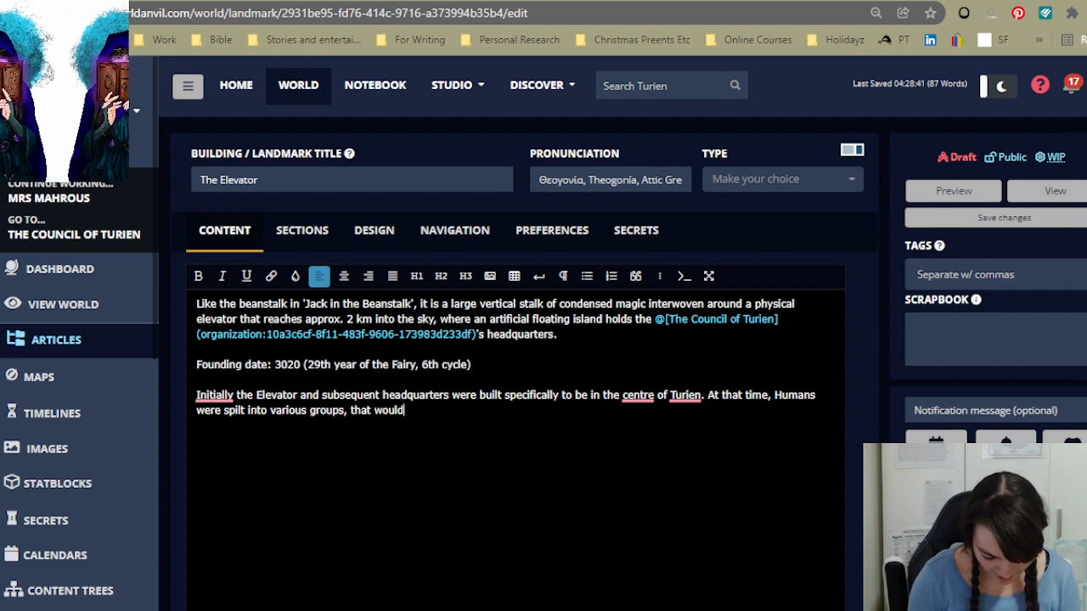
pyautogui.write(' sit underneath')
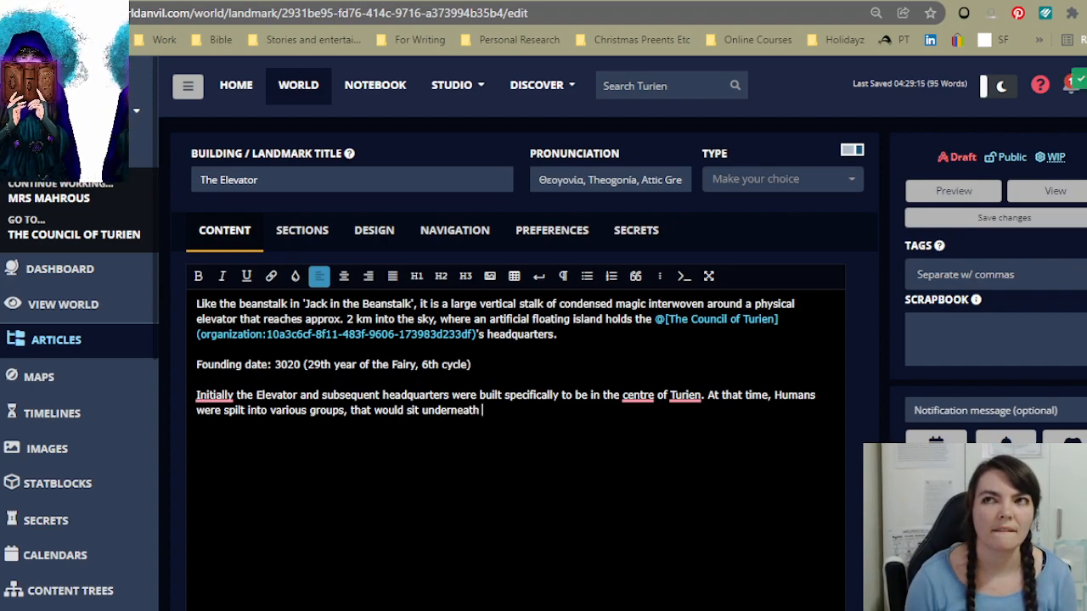
pyautogui.write('other Races.')
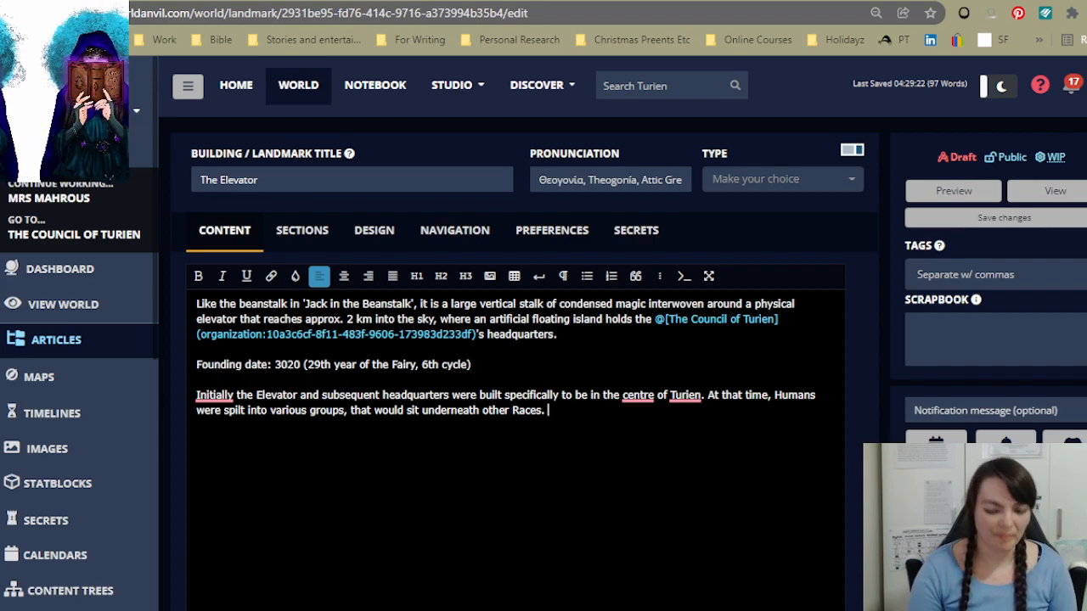
# Step: Add the sentence "After the war, some of the Humans grew quite scared and realised how vulnerable they really were in this world."
pyautogui.write('A')
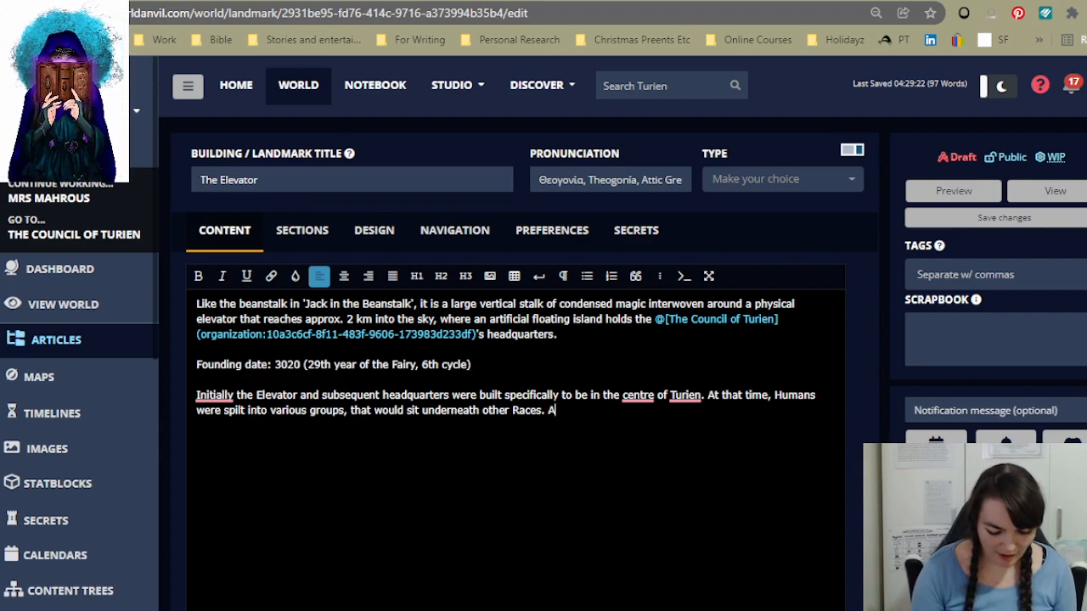
pyautogui.write('fter the war')
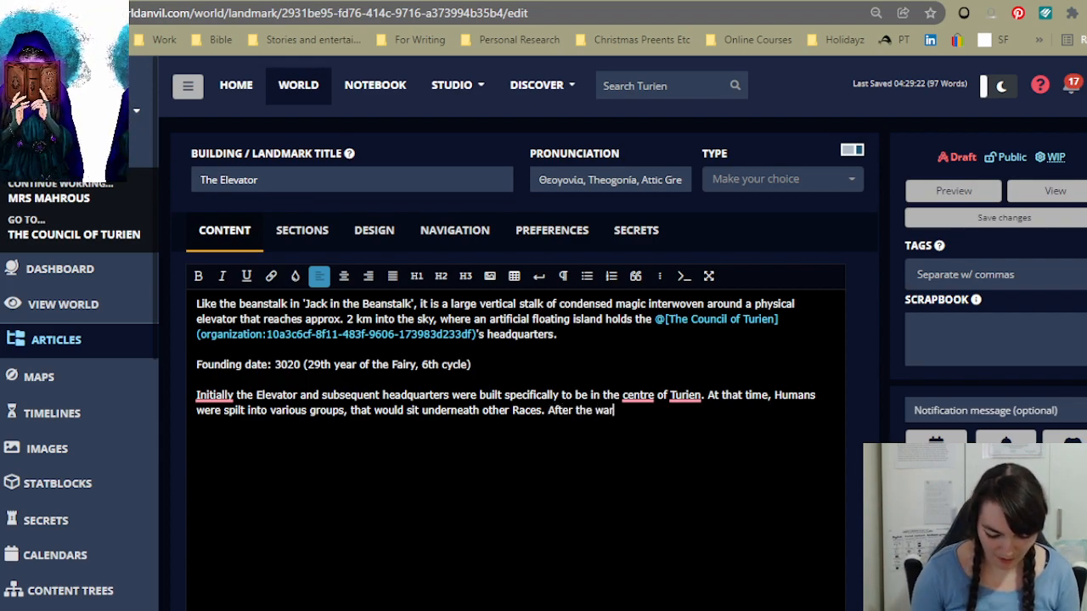
pyautogui.write(', some ')
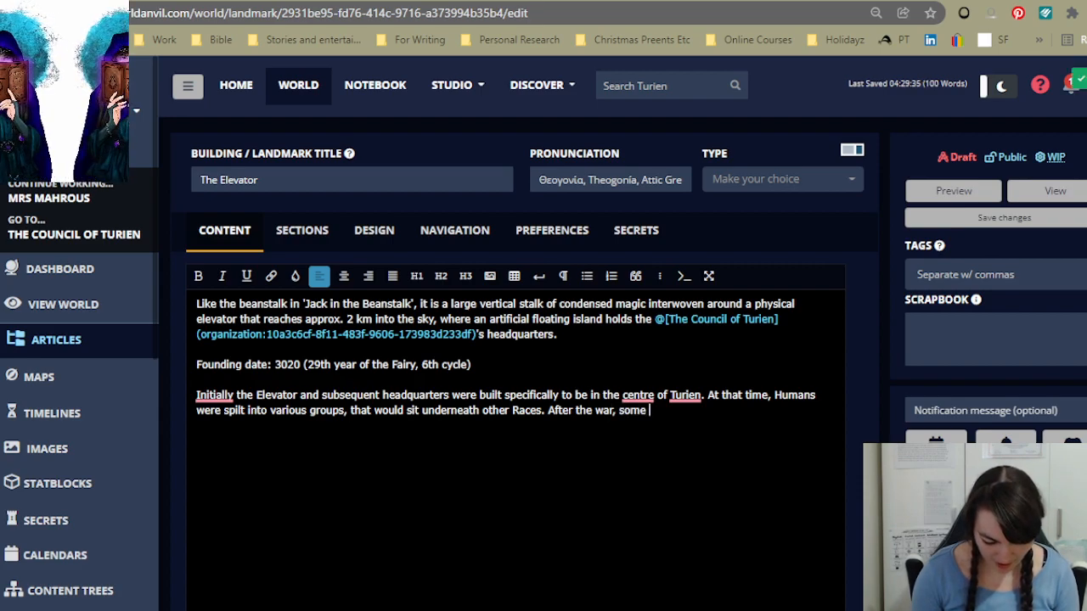
pyautogui.write('of the Hua')
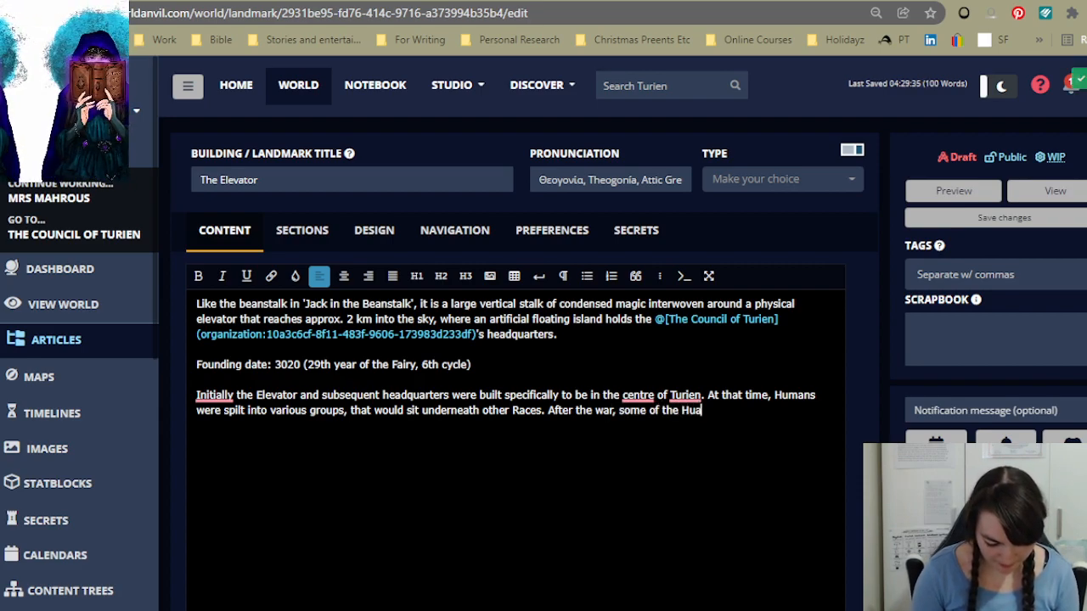
pyautogui.press('BackSpace')
pyautogui.write('mans')
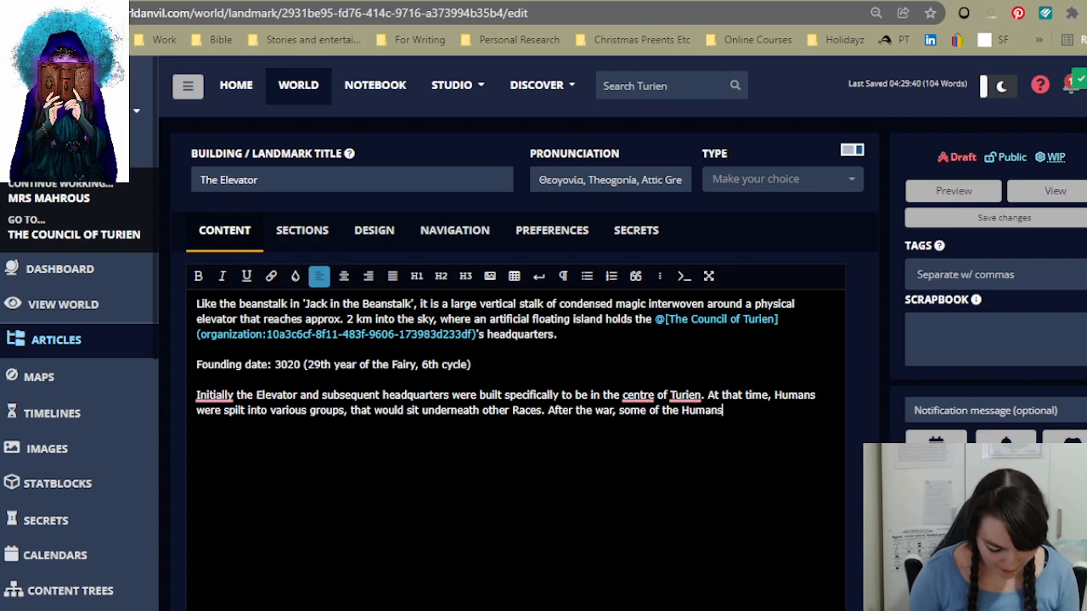
pyautogui.write(' grew qui')
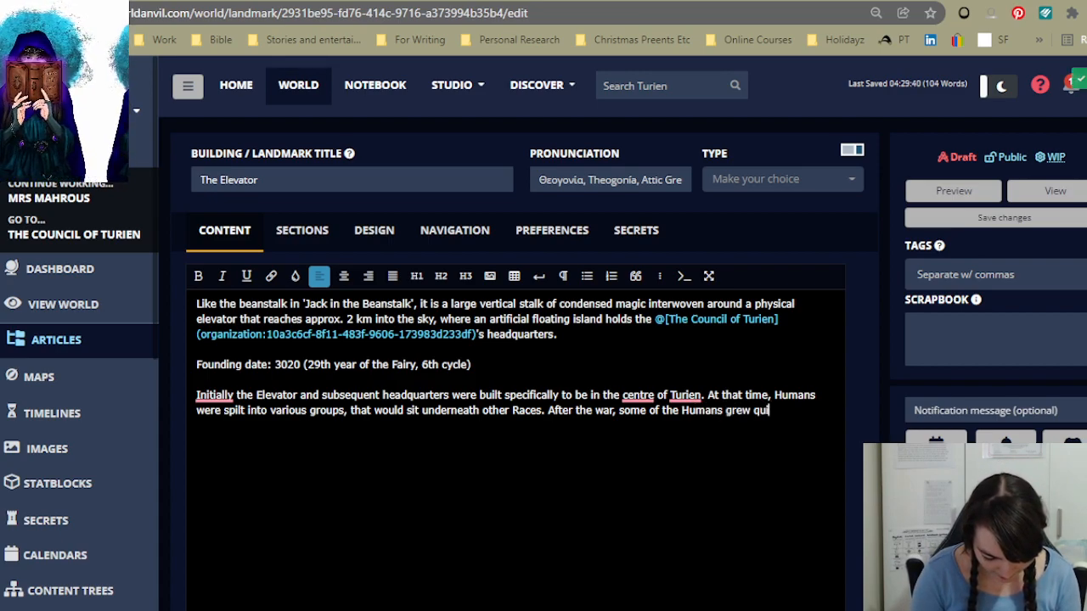
pyautogui.write('te scared and ')
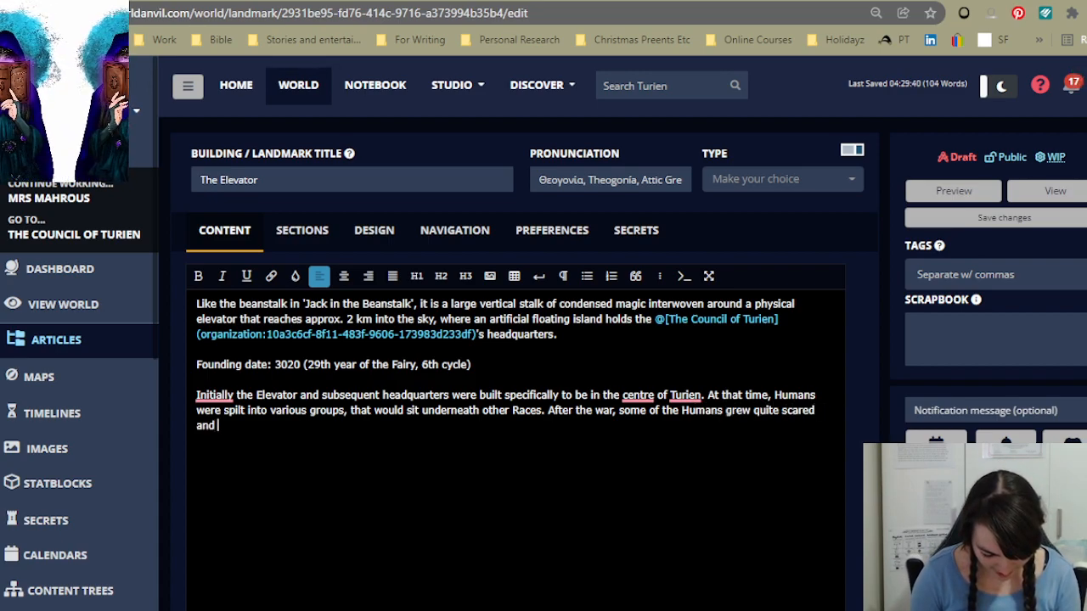
pyautogui.write('realised how')
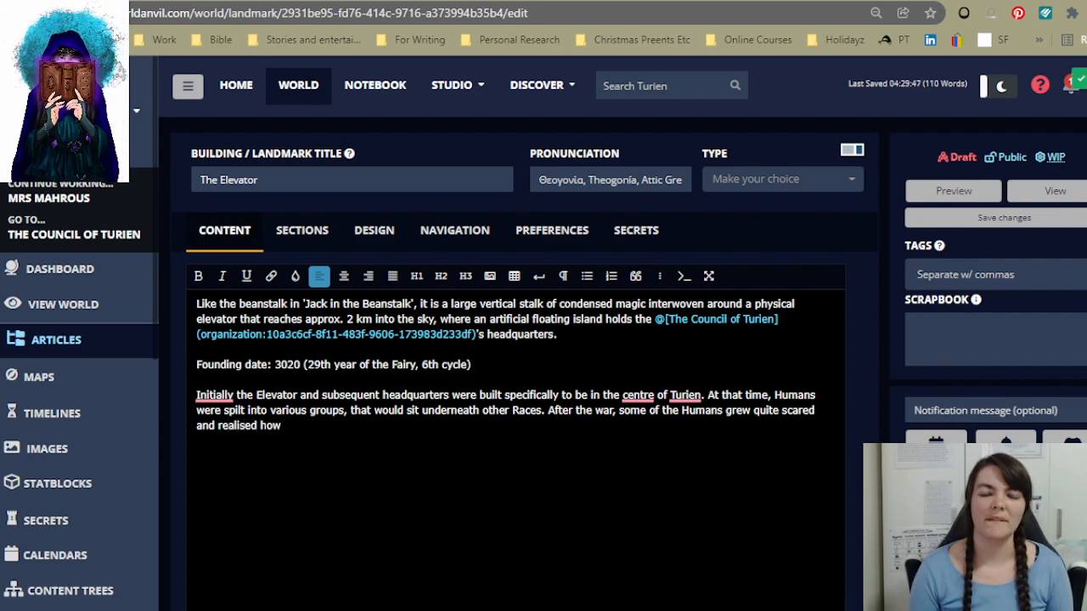
pyautogui.write(' vulnerable')
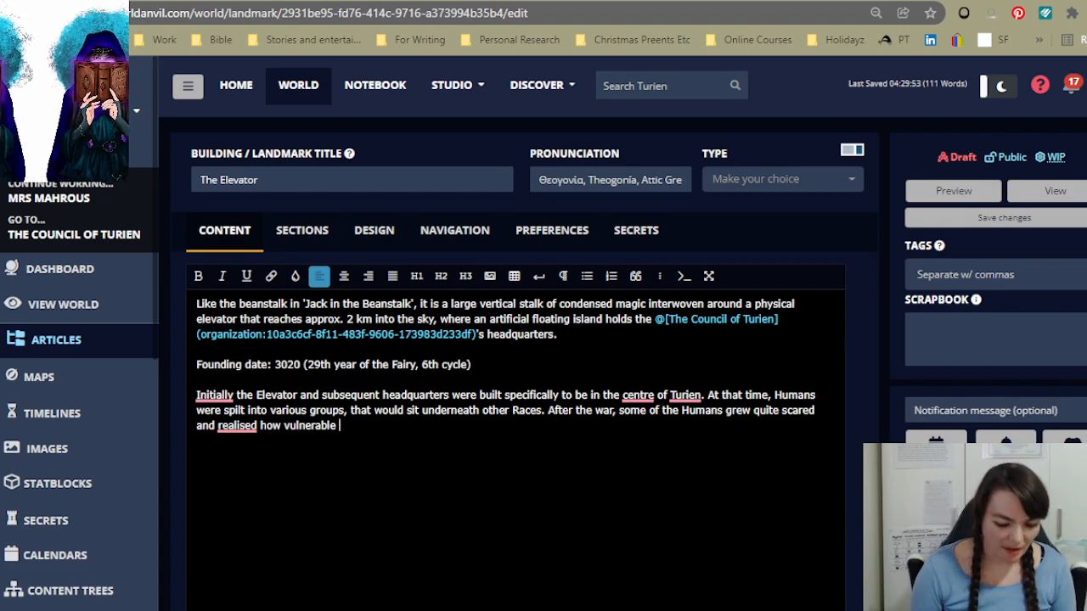
pyautogui.write('they really were in this world.')
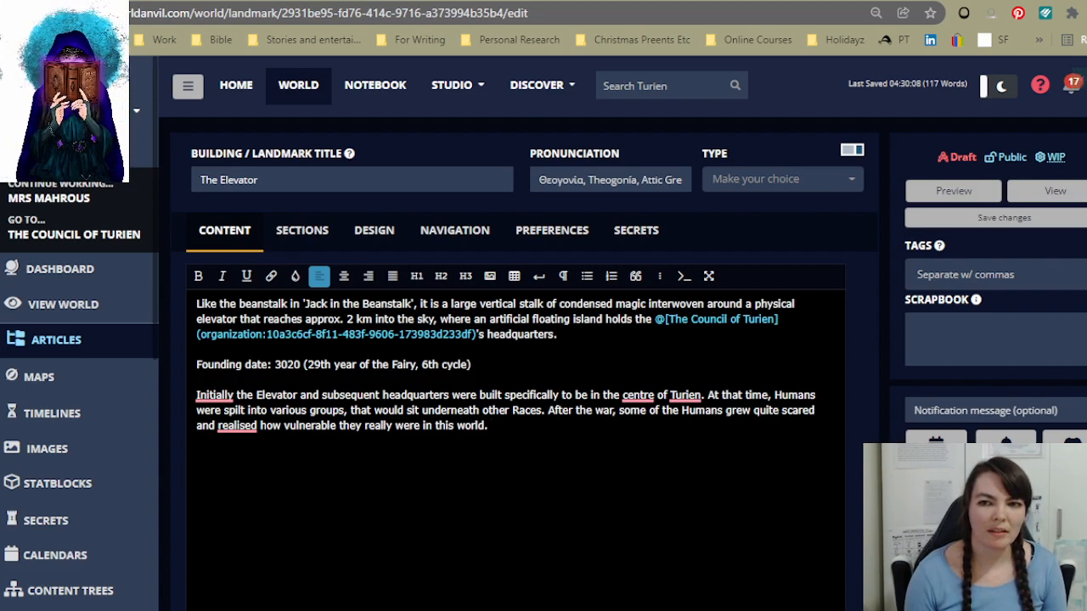
# Step: Continue the history paragraph with "So, a group of them started to build residences beneath in", leaving the sentence open
pyautogui.write('So, a')
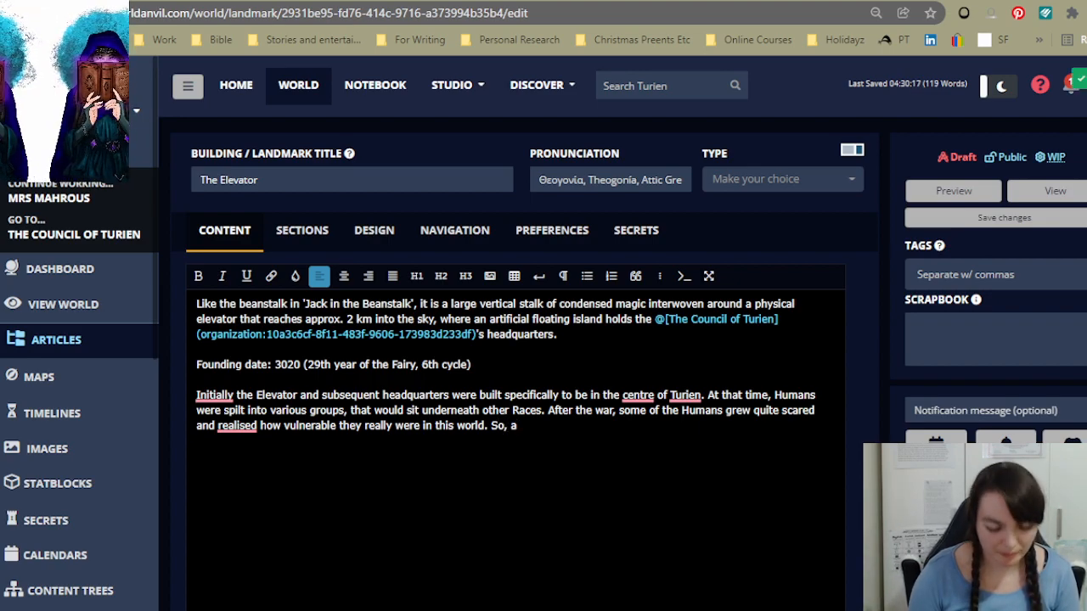
pyautogui.write(' group of')
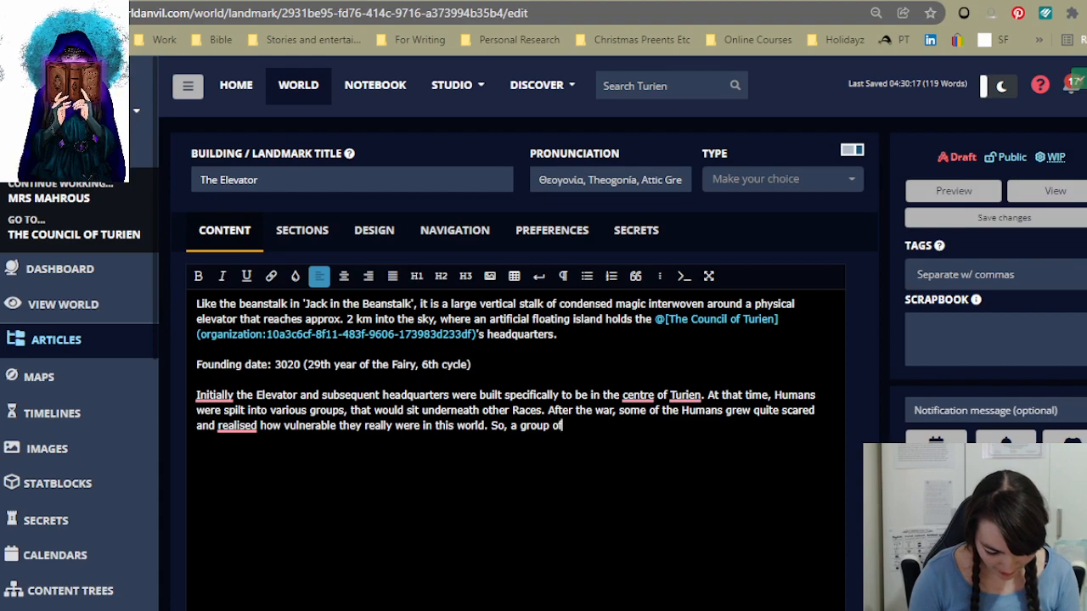
pyautogui.write(' them s')
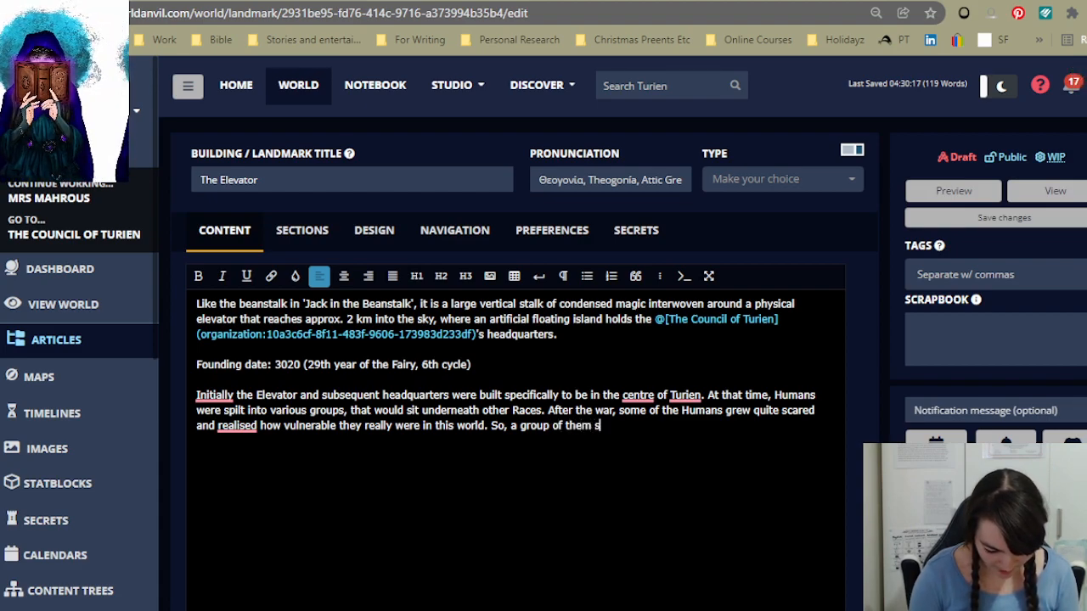
pyautogui.write('tarted to build a')
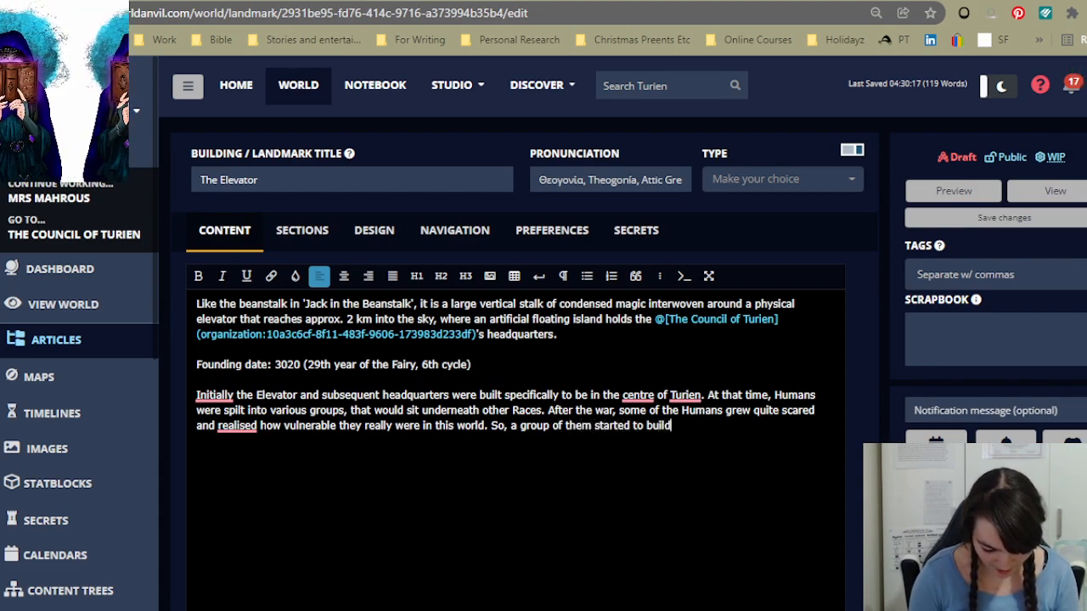
pyautogui.press('BackSpace')
pyautogui.press('BackSpace')
pyautogui.write('reside')
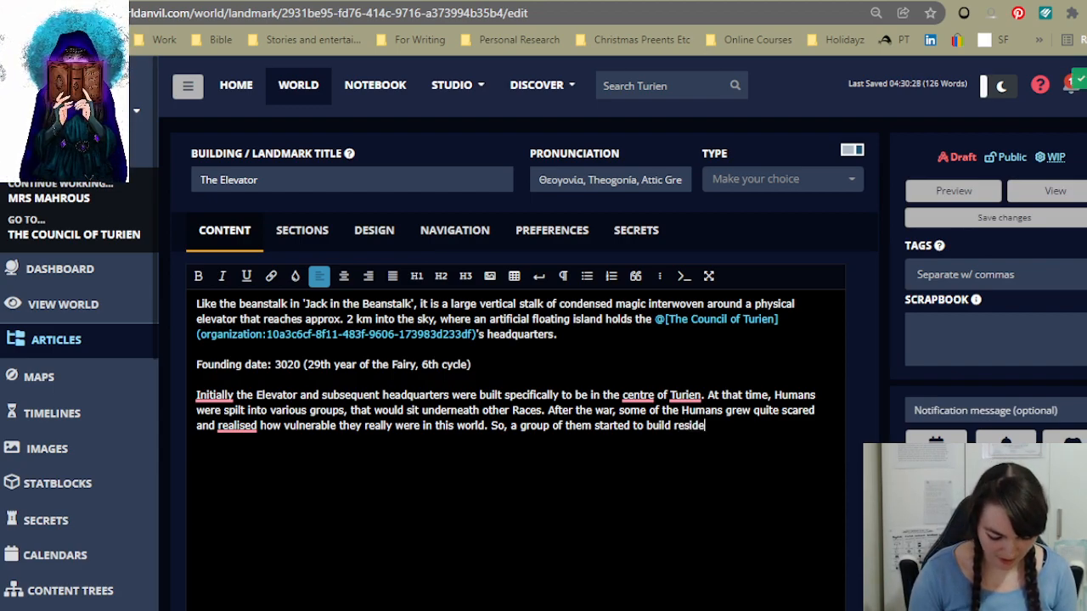
pyautogui.write('nces beneath int')
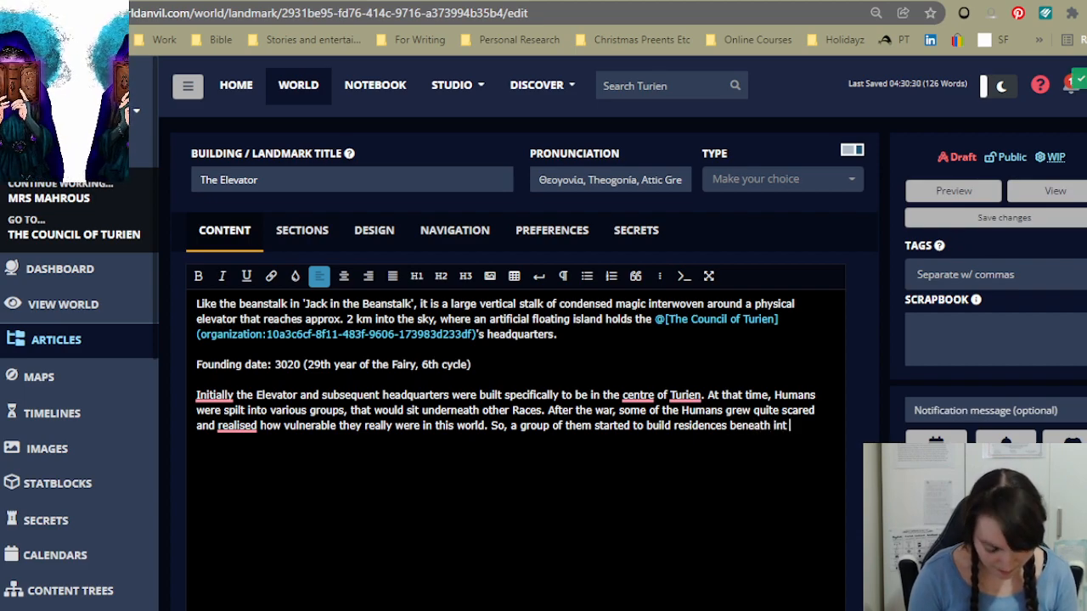
pyautogui.press('BackSpace')
pyautogui.press('BackSpace')
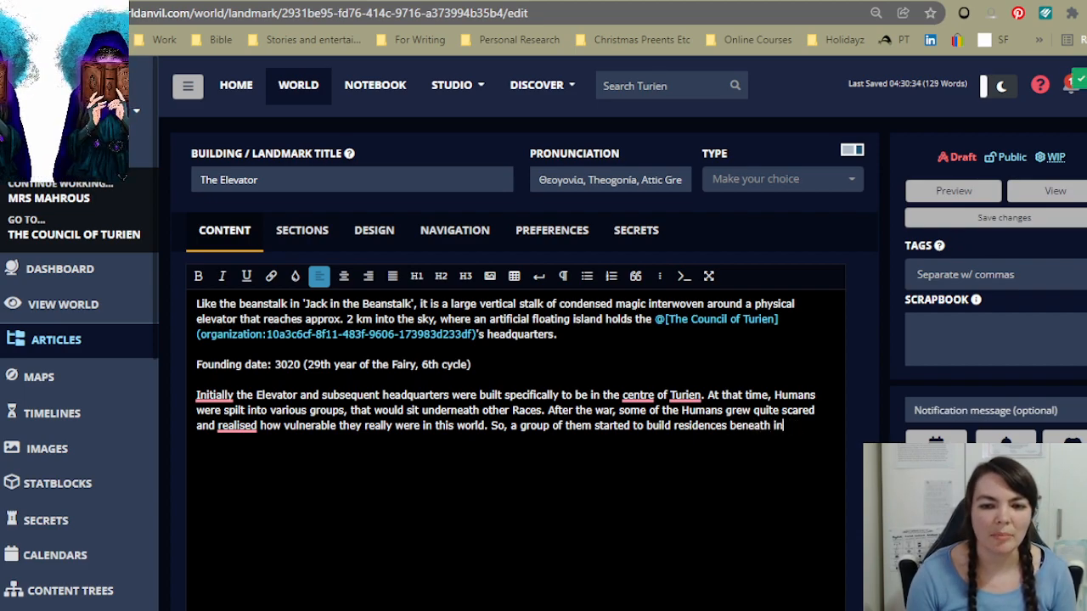
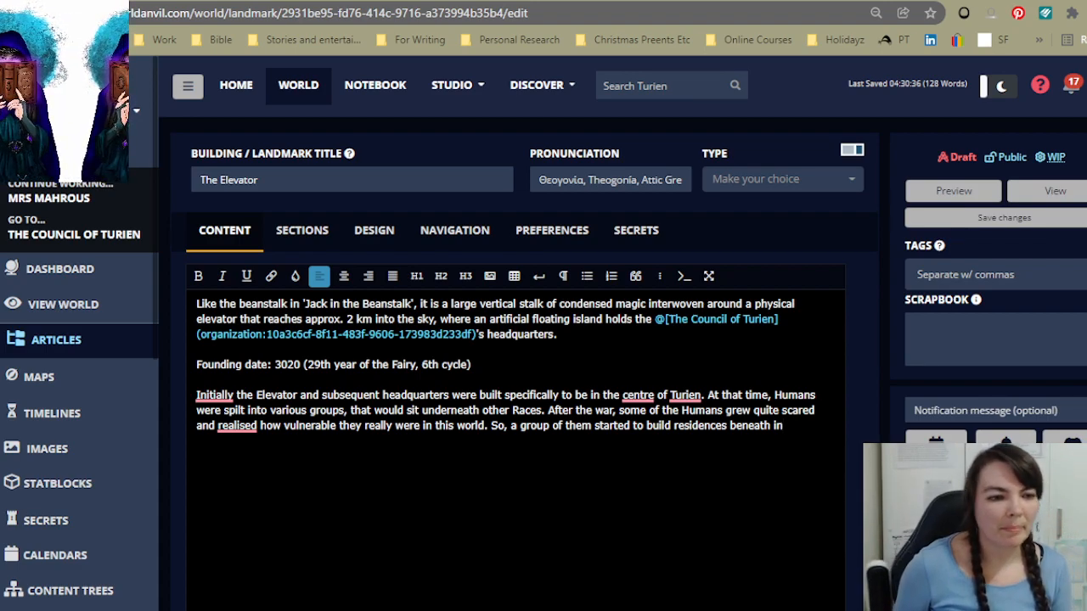
# Step: Go to the Turien world dashboard and open the world's list of manuscripts
pyautogui.scroll(-2, 77, 492)
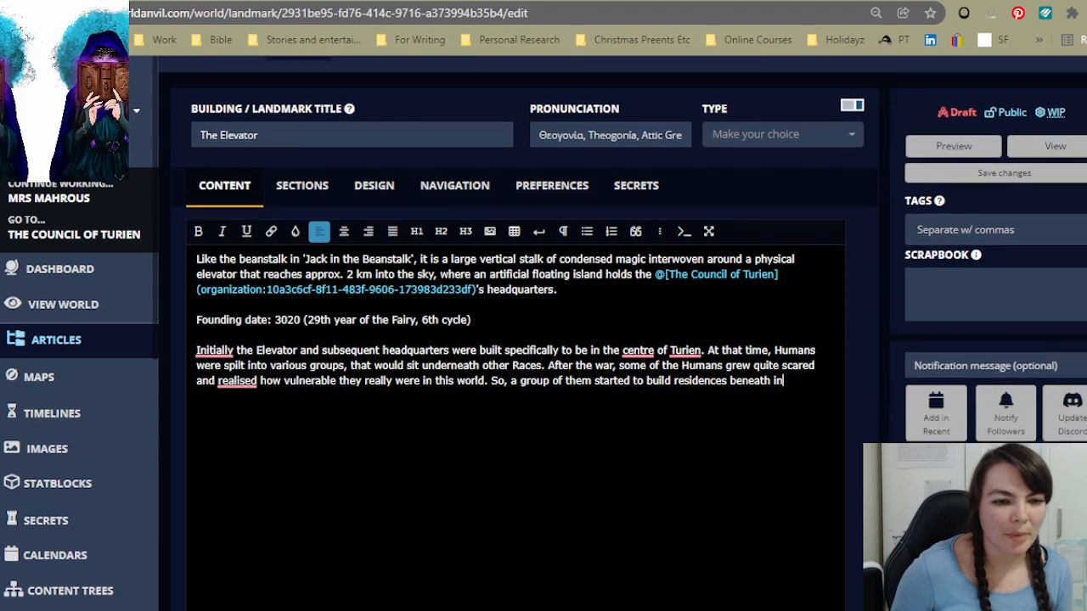
pyautogui.scroll(-4, 77, 500)
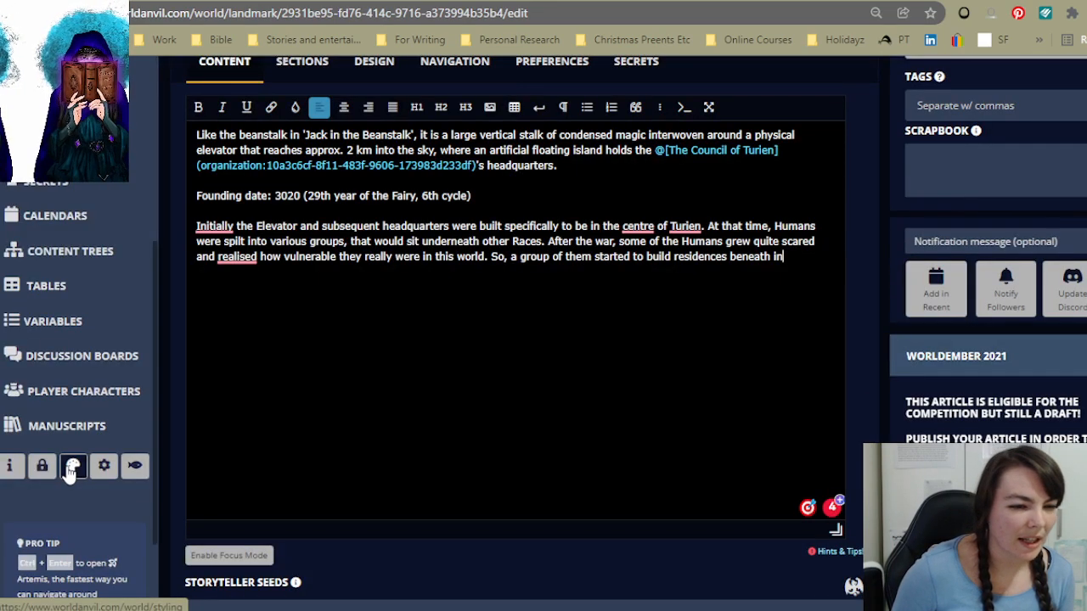
pyautogui.click(88, 429)
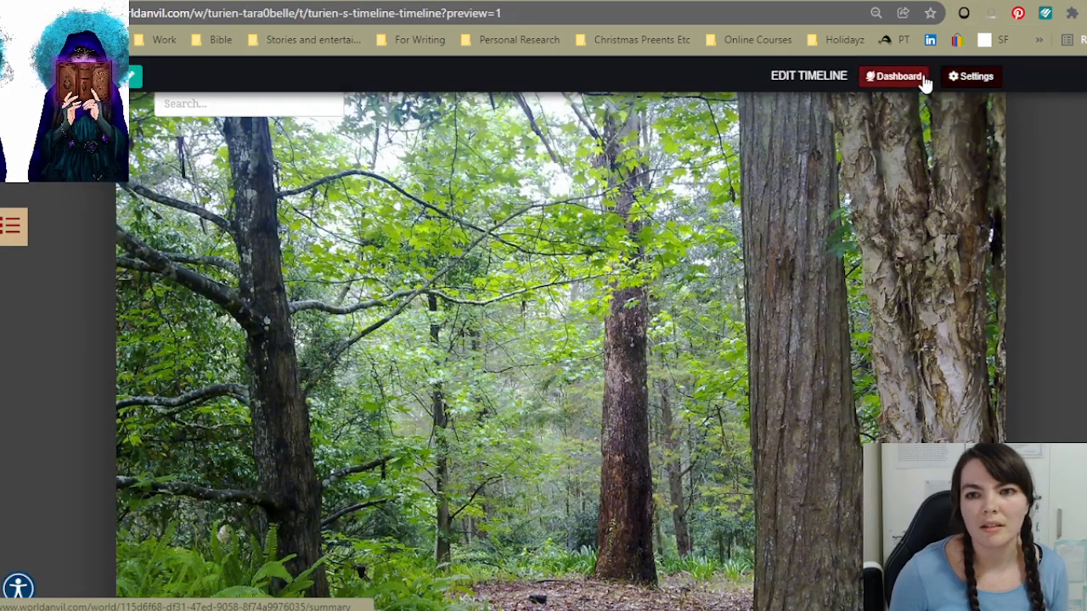
pyautogui.click(925, 81)
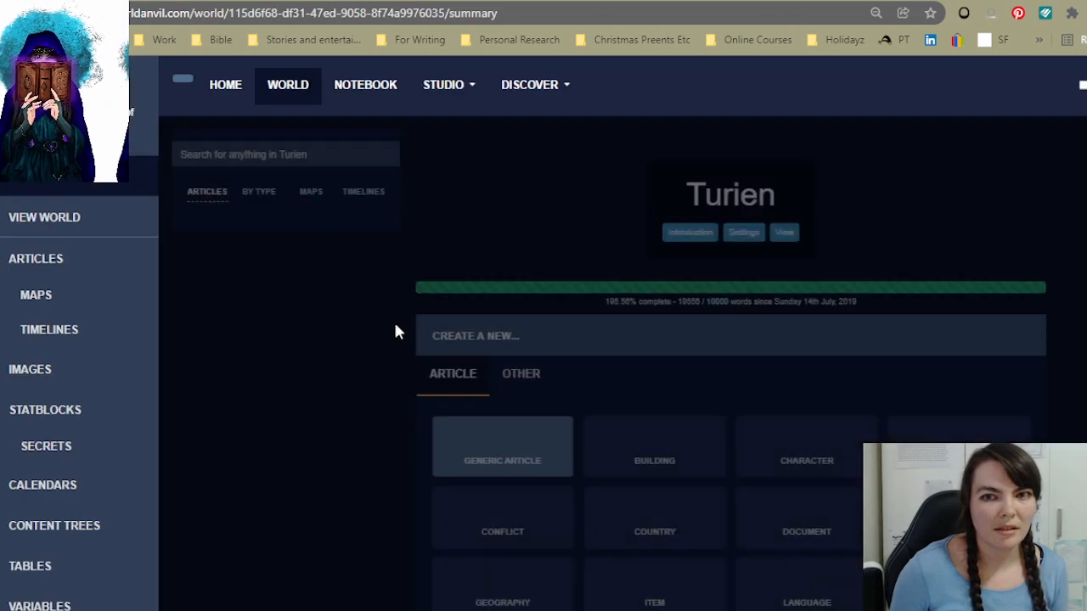
pyautogui.scroll(-3, 202, 300)
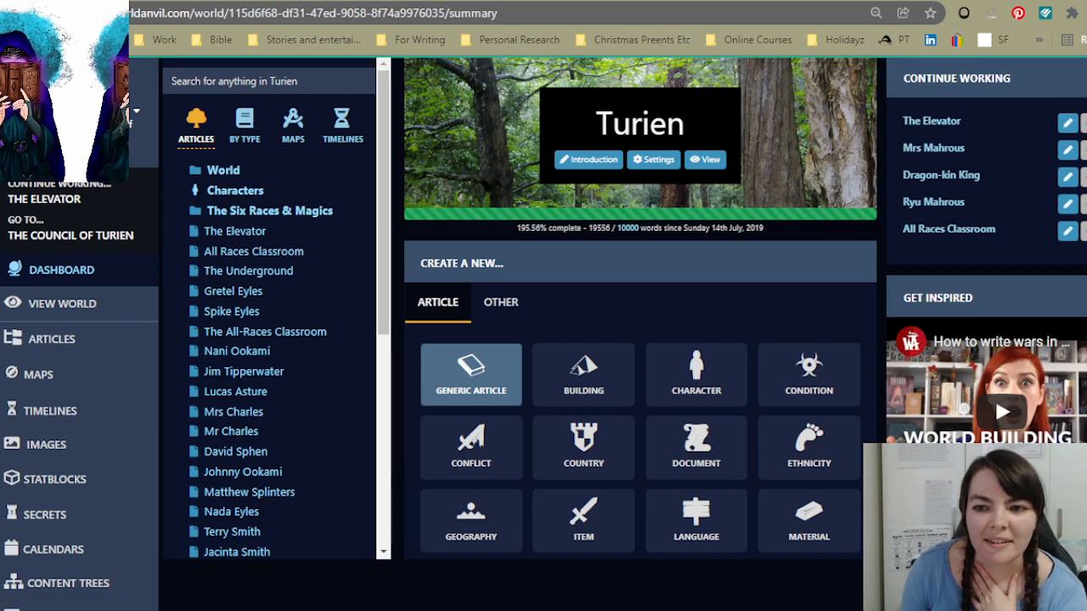
pyautogui.scroll(-5, 166, 382)
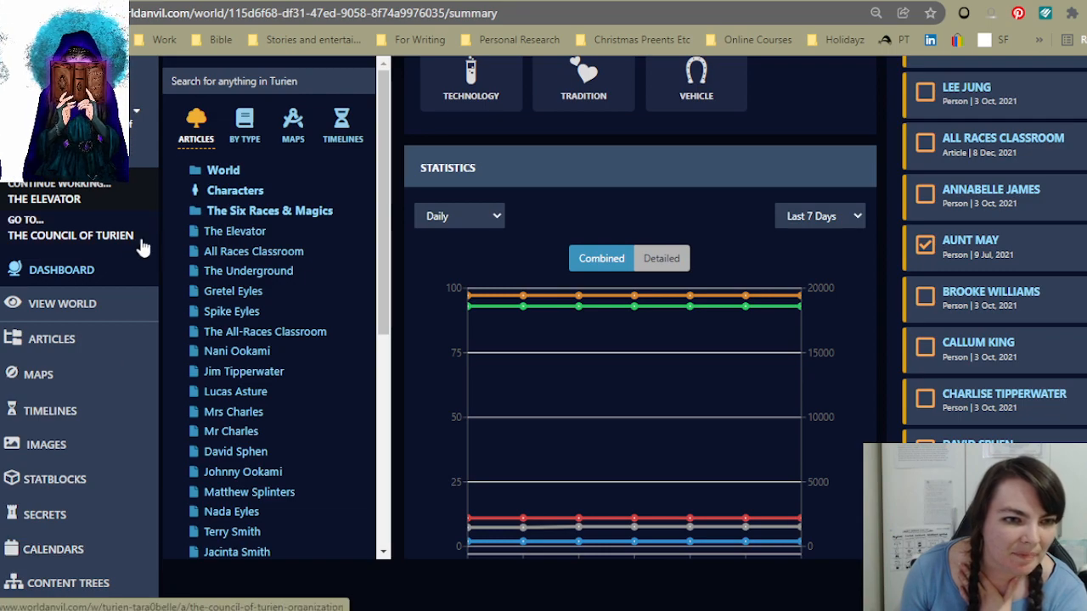
pyautogui.scroll(-5, 47, 391)
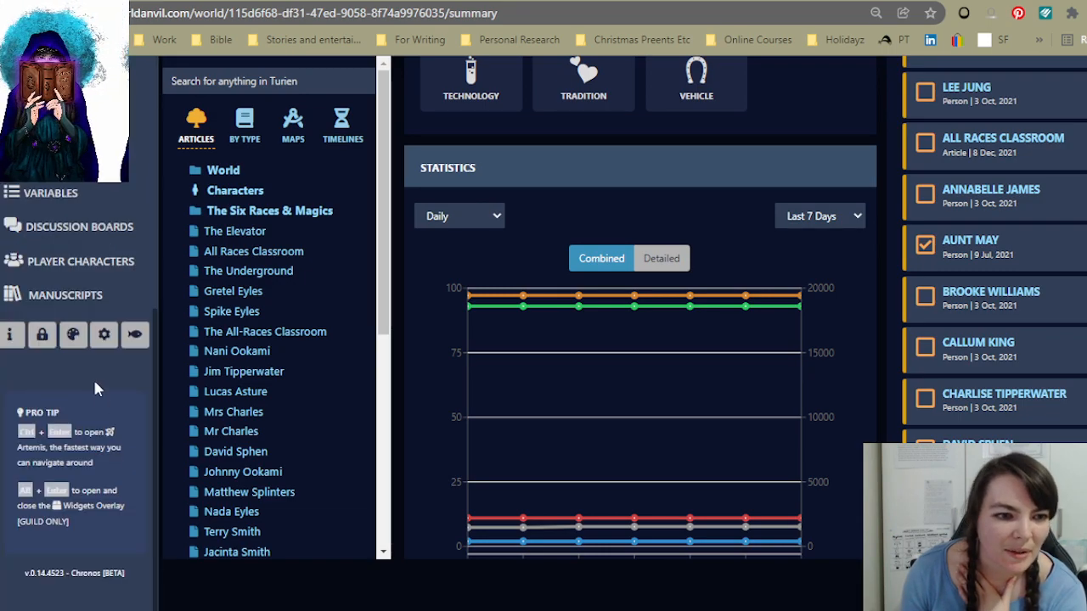
pyautogui.click(73, 296)
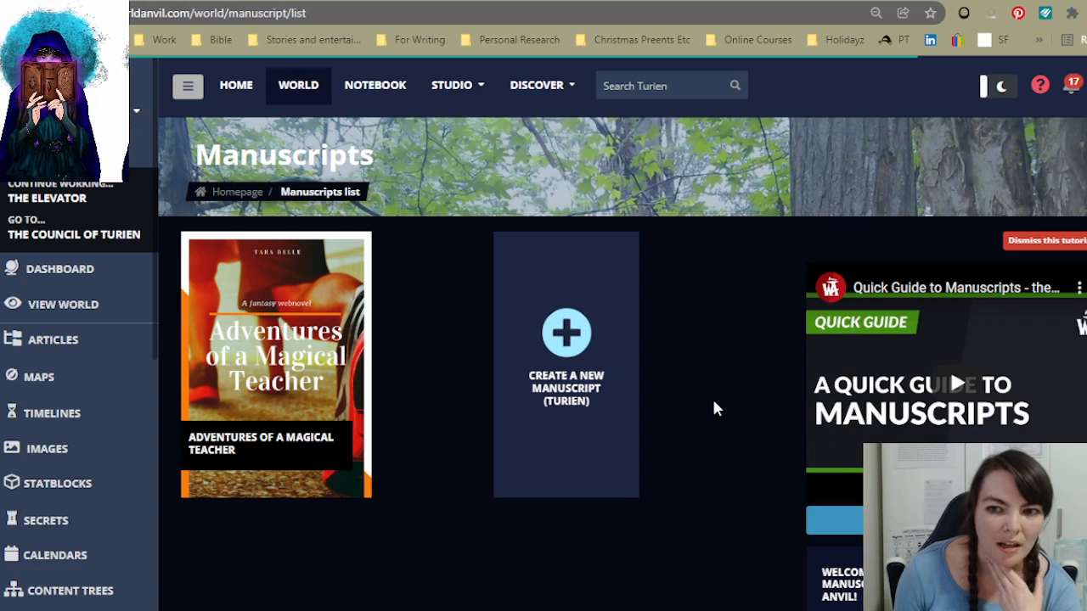
# Step: Open the reading page of the manuscript "Adventures of a Magical Teacher" and look over its synopsis and table of contents
pyautogui.moveTo(227, 461)
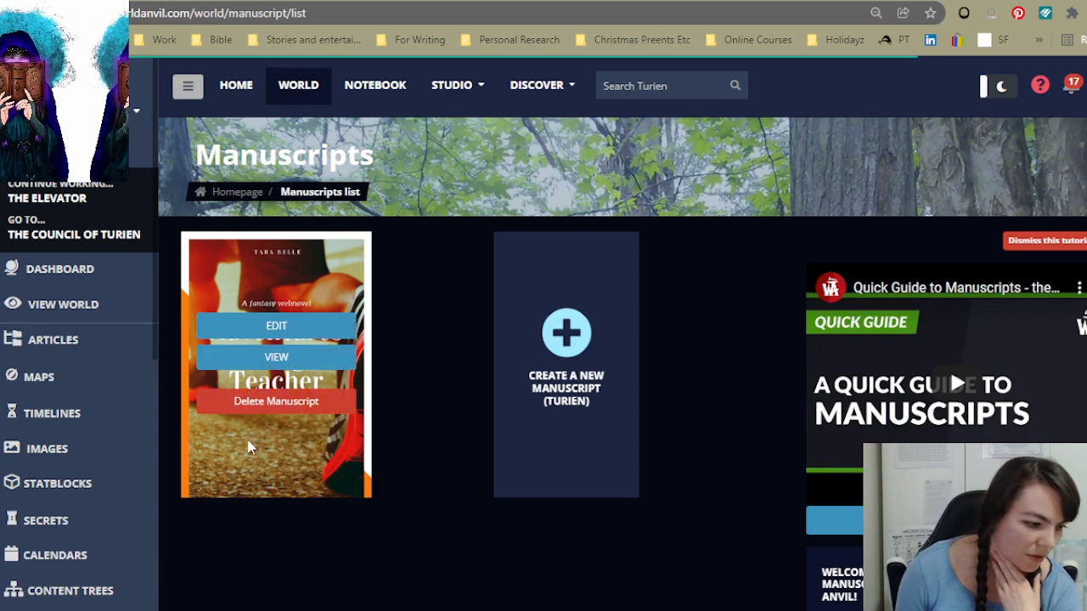
pyautogui.scroll(-2, 249, 450)
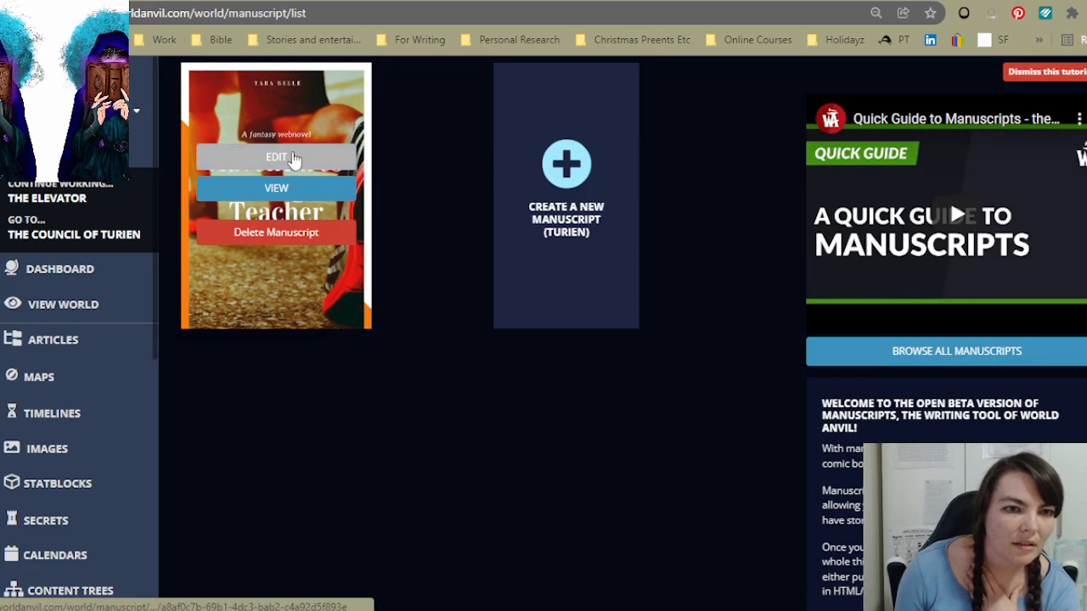
pyautogui.click(278, 189)
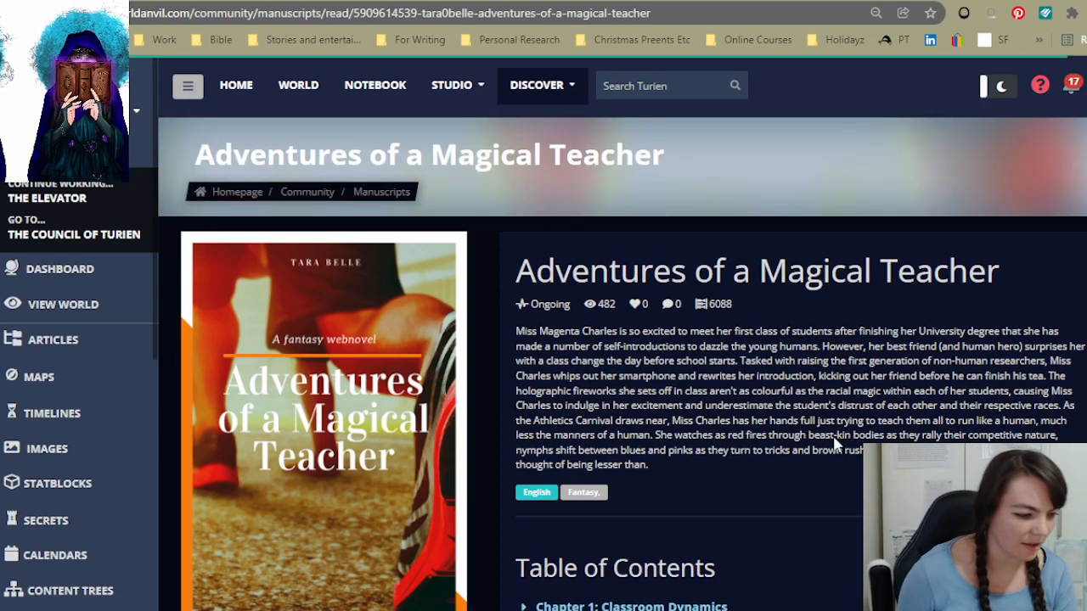
pyautogui.scroll(-8, 1032, 296)
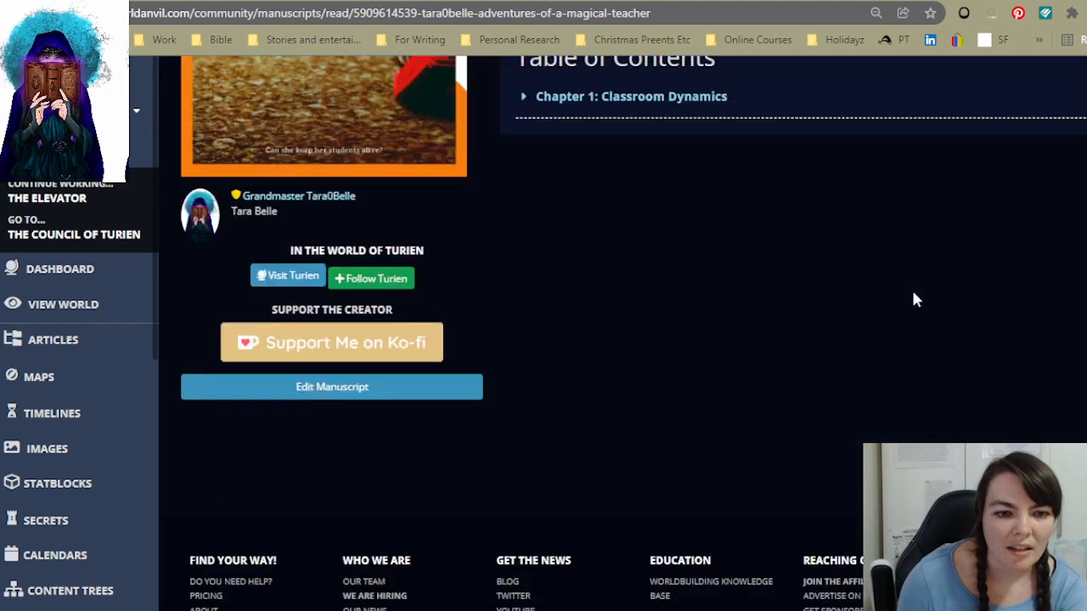
pyautogui.scroll(3, 929, 320)
pyautogui.scroll(5, 930, 320)
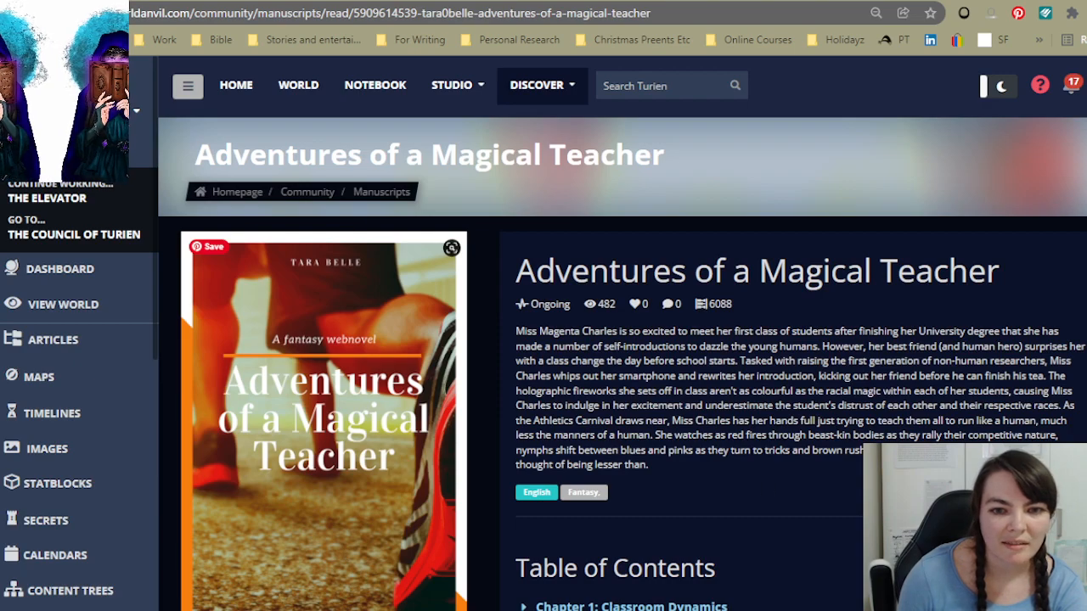
pyautogui.scroll(-2, 929, 320)
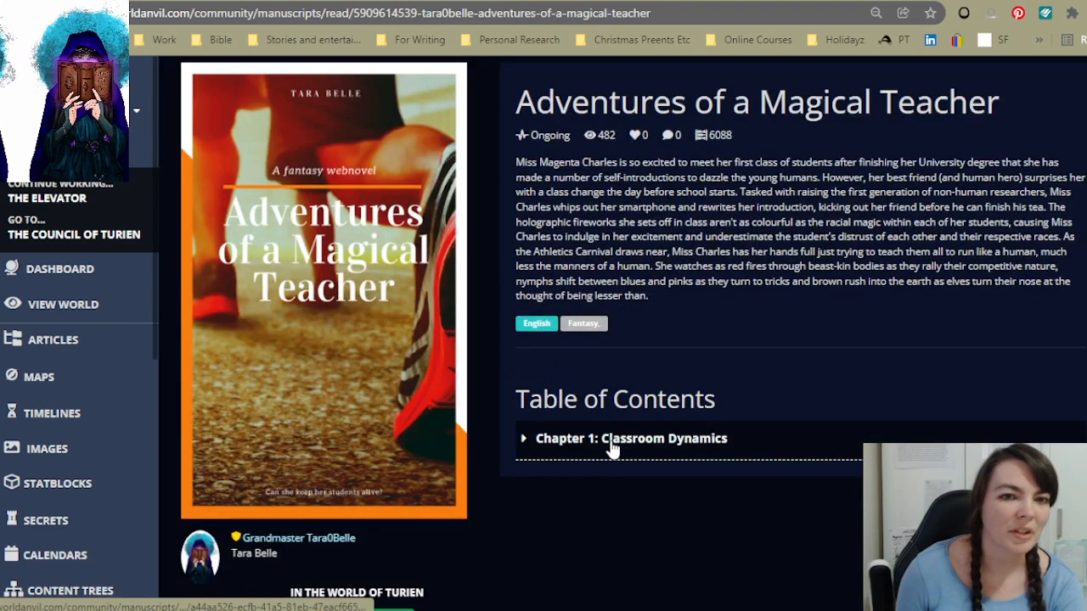
pyautogui.scroll(2, 878, 413)
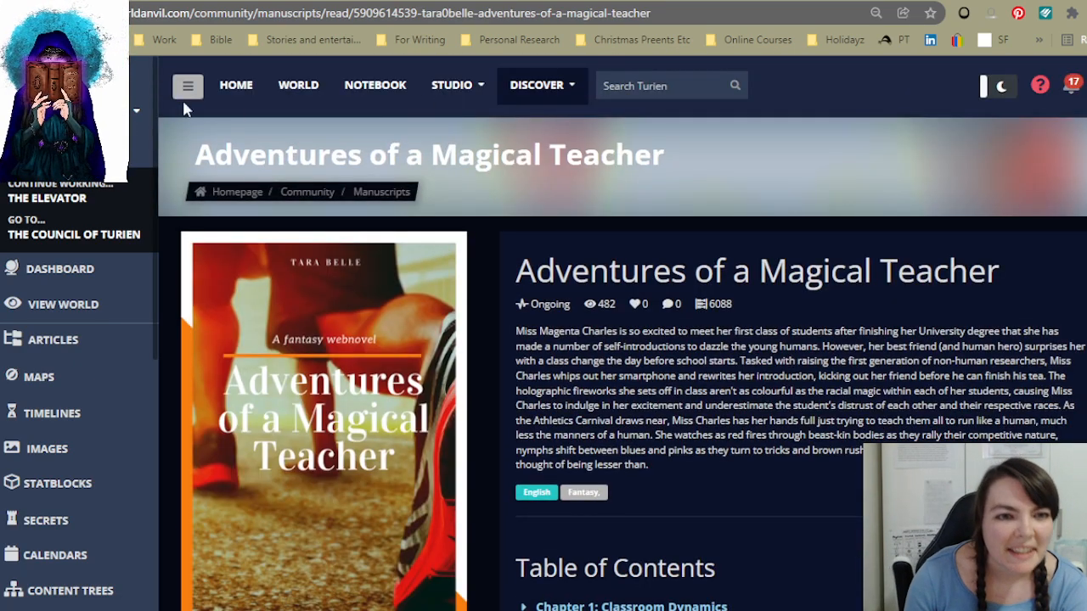
# Step: Open the World Anvil home page in a new tab and switch to it
pyautogui.rightClick(243, 91)
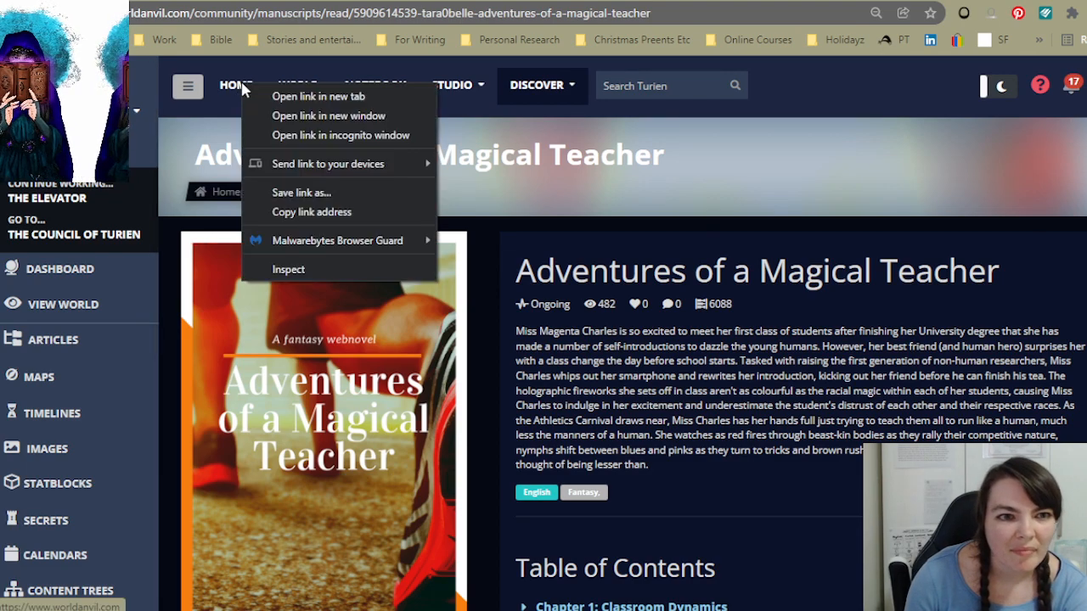
pyautogui.click(262, 99)
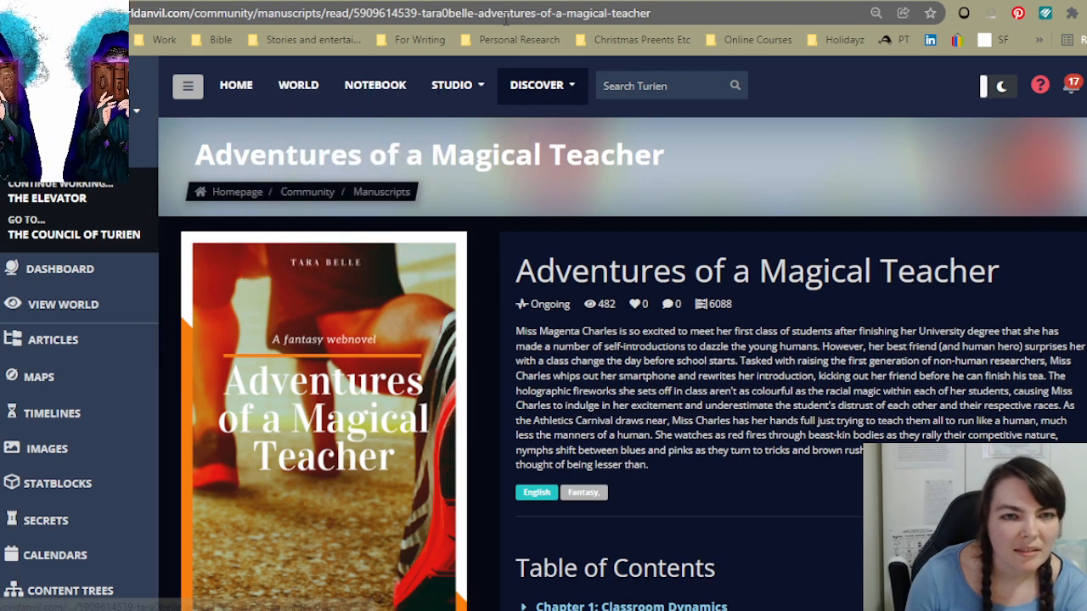
pyautogui.click(585, 1)
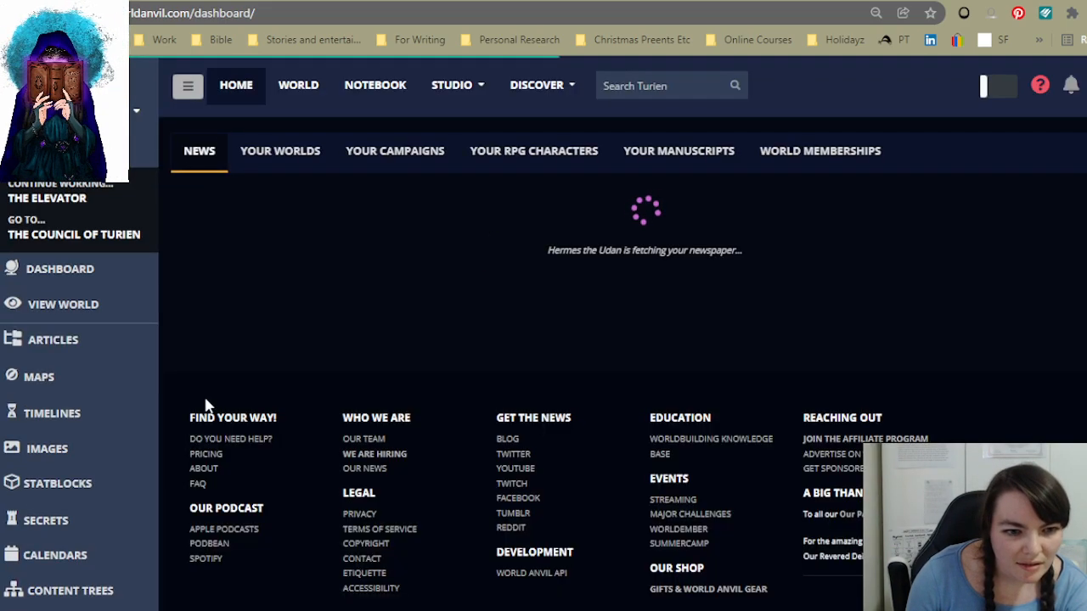
# Step: Close the unrelated survey form and open the World Anvil Pricing page
pyautogui.click(211, 455)
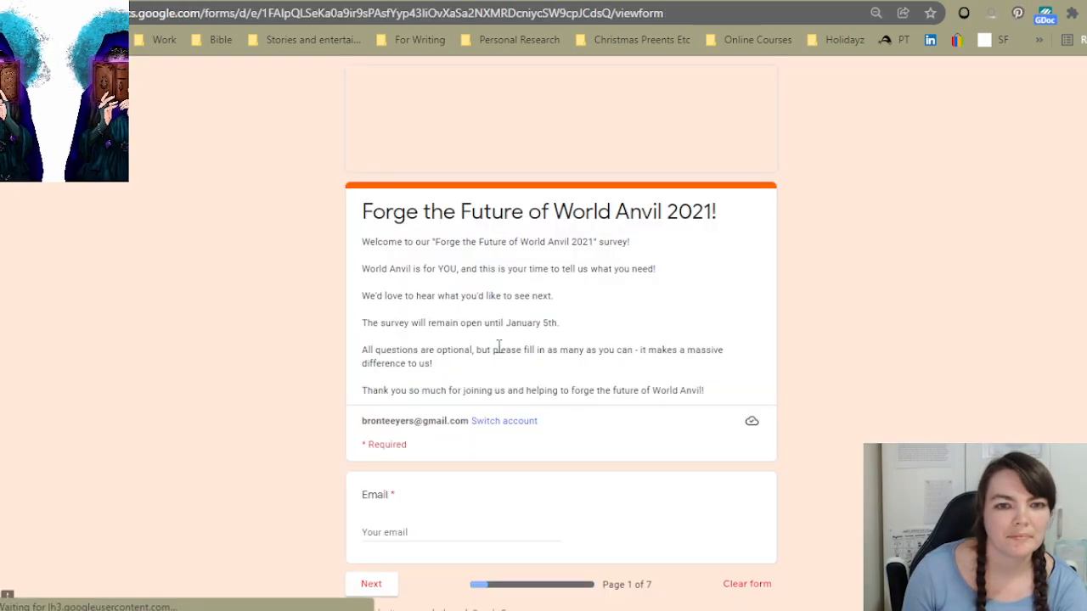
pyautogui.hotkey('ctrl', 'w')
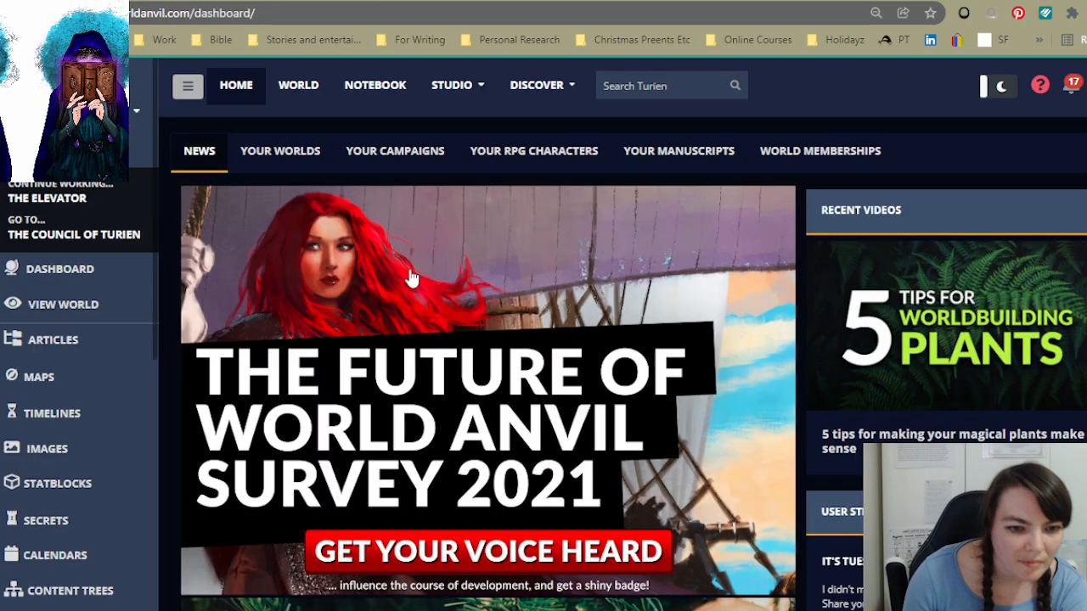
pyautogui.scroll(-5, 861, 240)
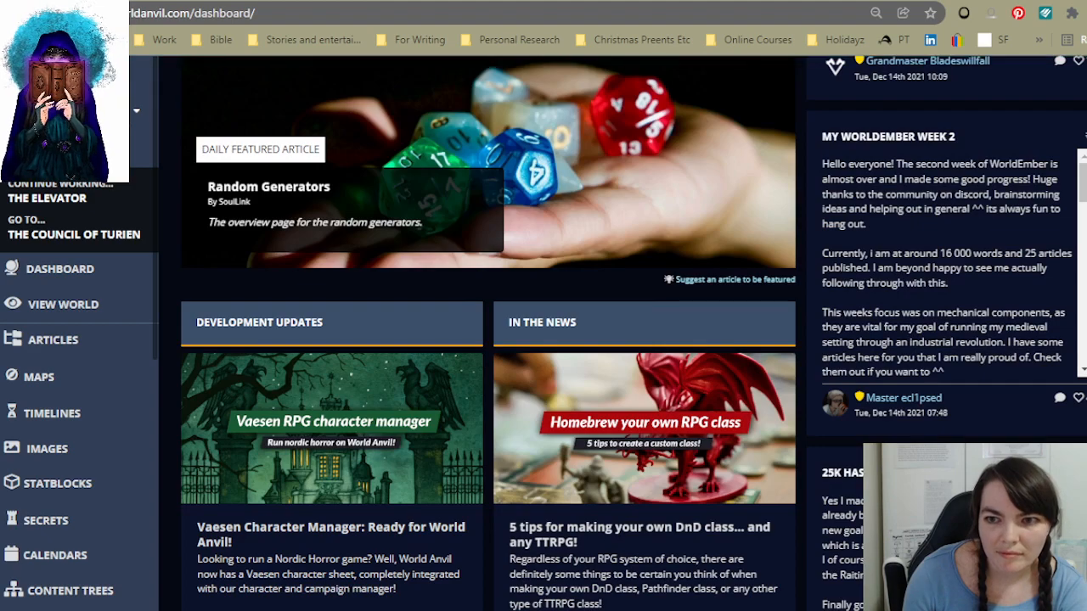
pyautogui.scroll(-15, 862, 241)
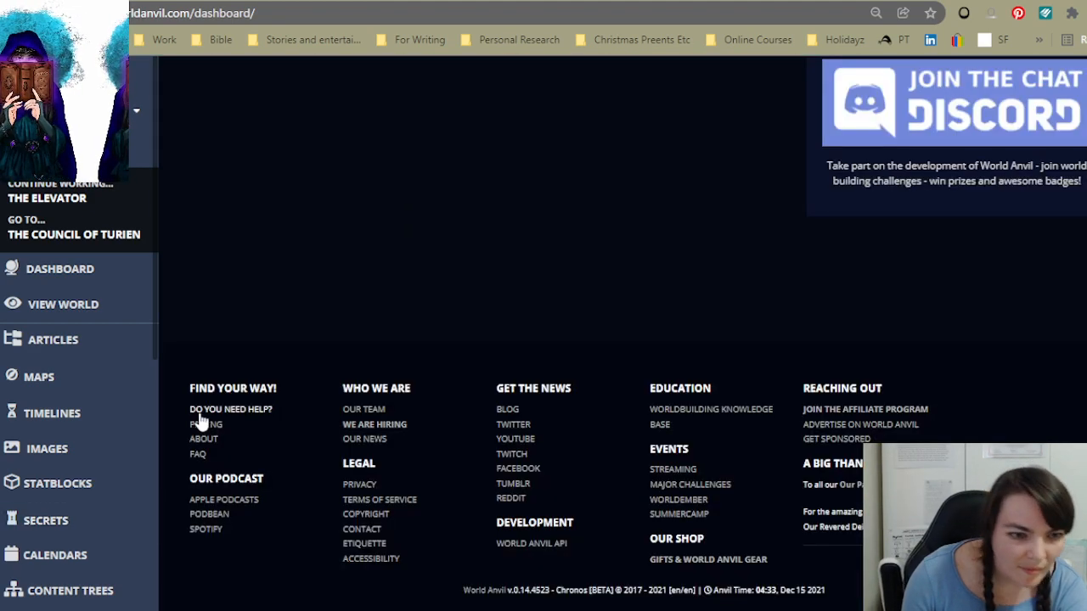
pyautogui.click(202, 424)
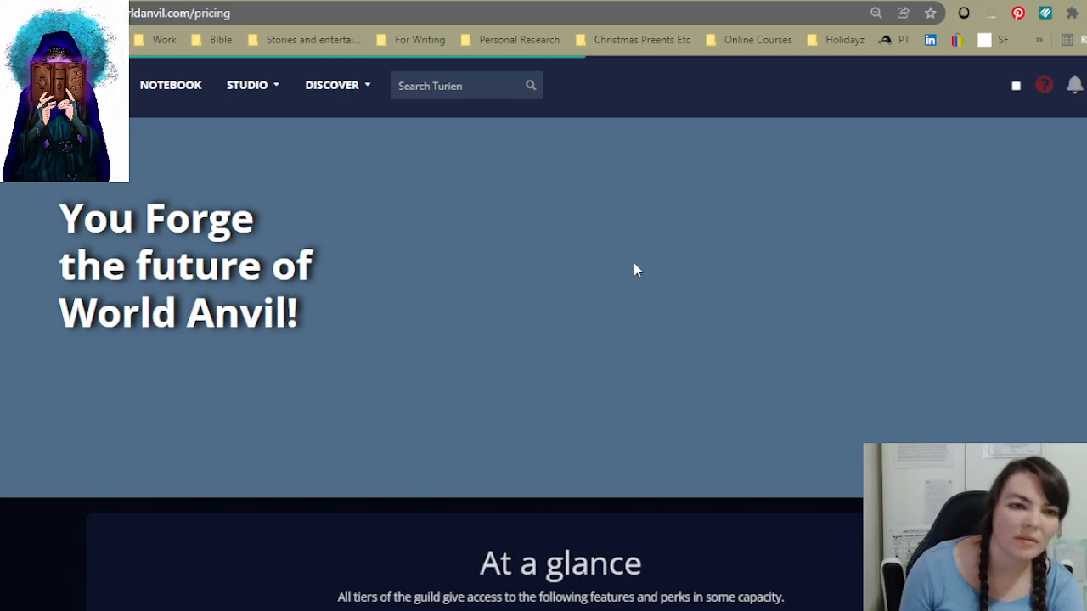
# Step: Examine the yearly prices and storage allowances of the Freeman, Journeyman, Master and Grandmaster membership tiers
pyautogui.scroll(-8, 558, 272)
pyautogui.scroll(-6, 696, 352)
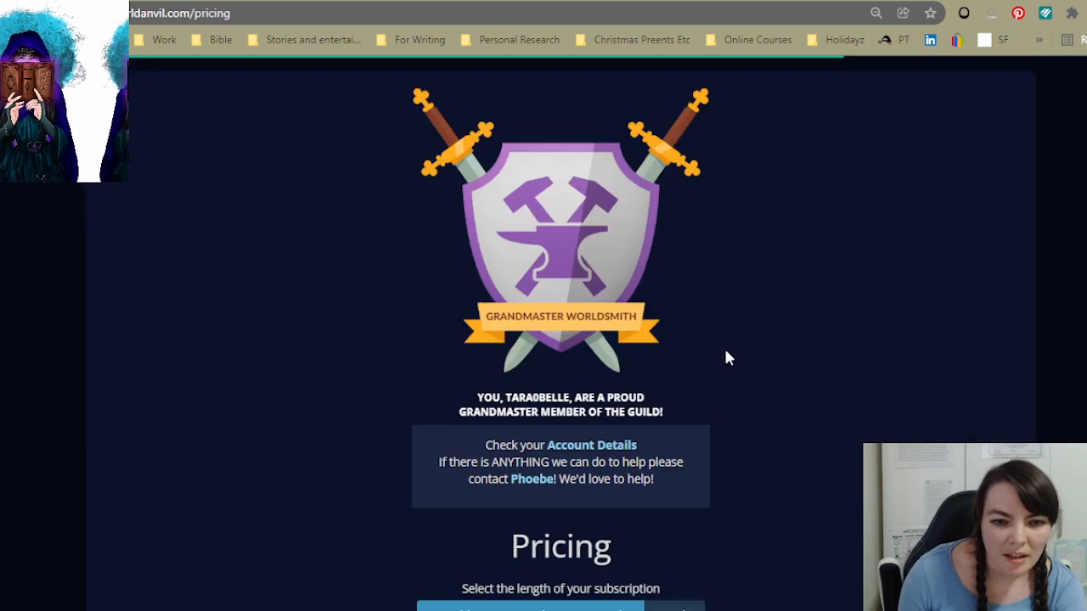
pyautogui.scroll(-2, 747, 306)
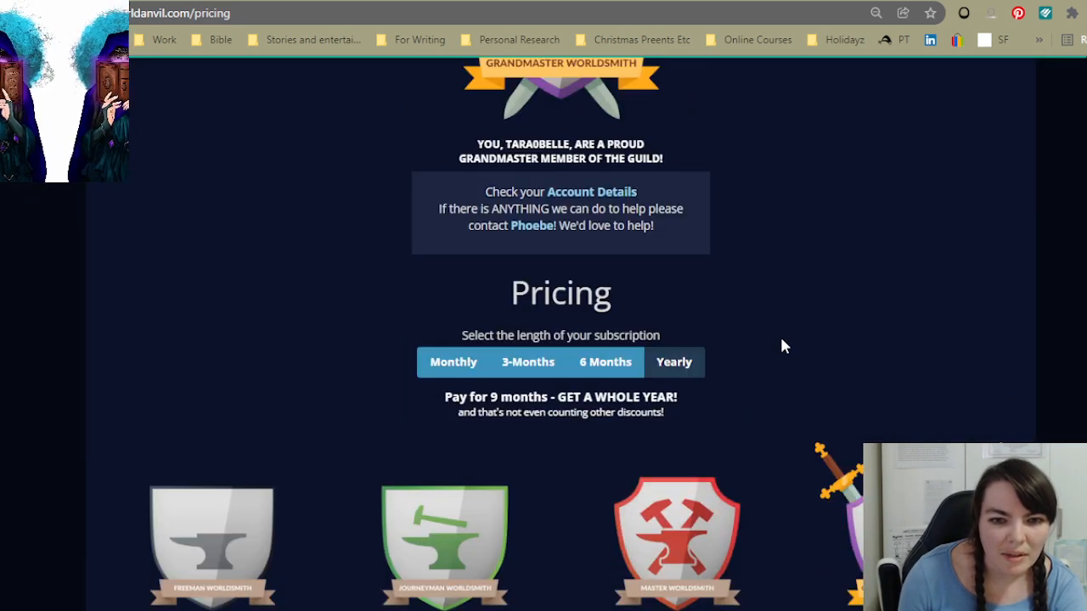
pyautogui.scroll(-4, 530, 437)
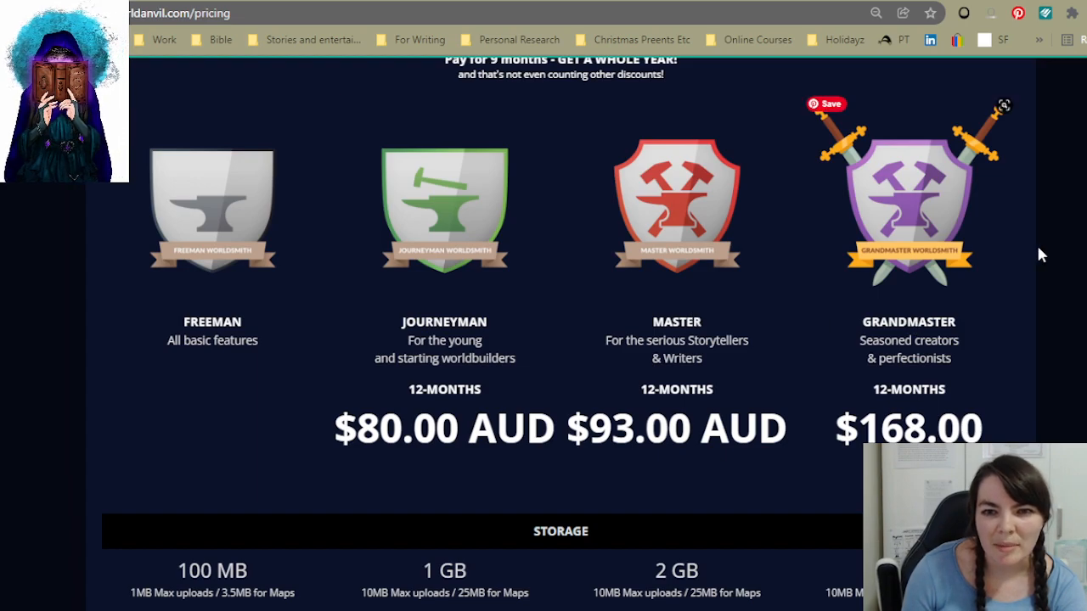
pyautogui.scroll(-1, 1037, 250)
pyautogui.scroll(-1, 662, 385)
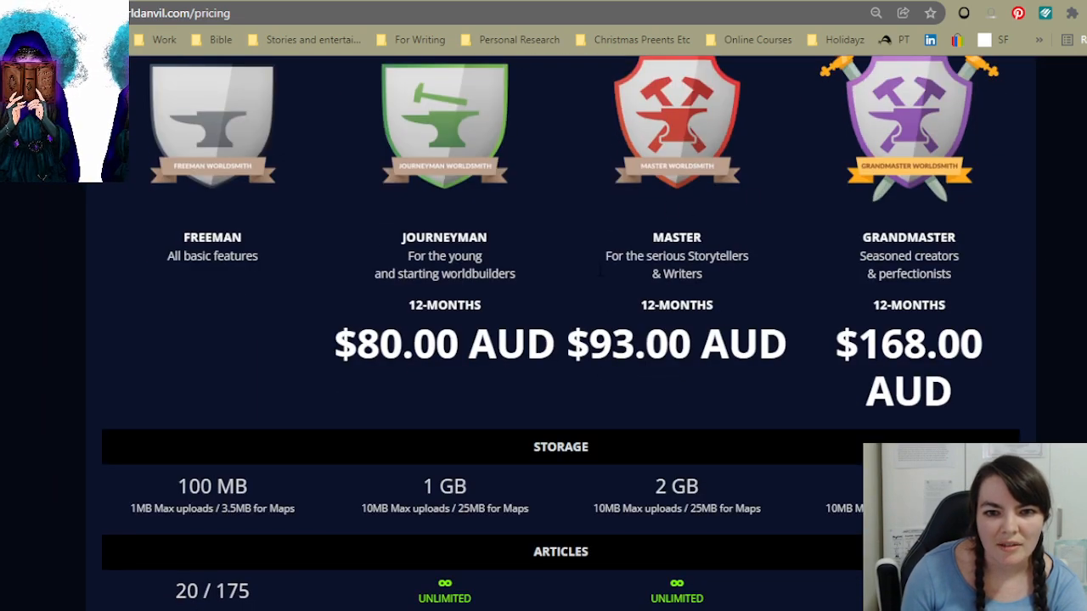
# Step: Examine the feature comparison of the four membership tiers, from article and world limits to manuscripts, family trees and custom article templates
pyautogui.scroll(-15, 686, 371)
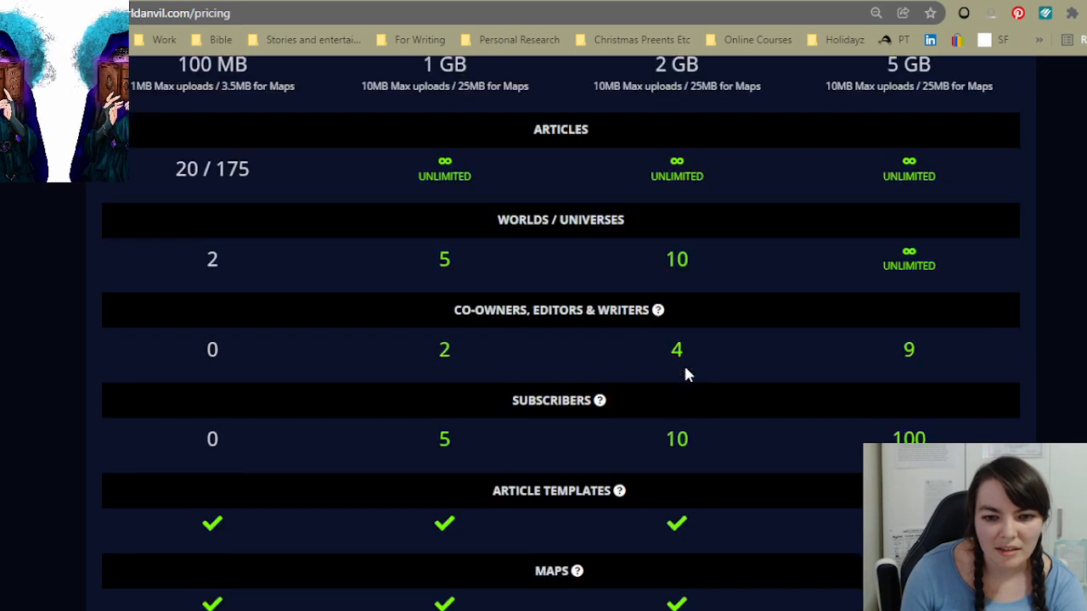
pyautogui.scroll(-7, 684, 374)
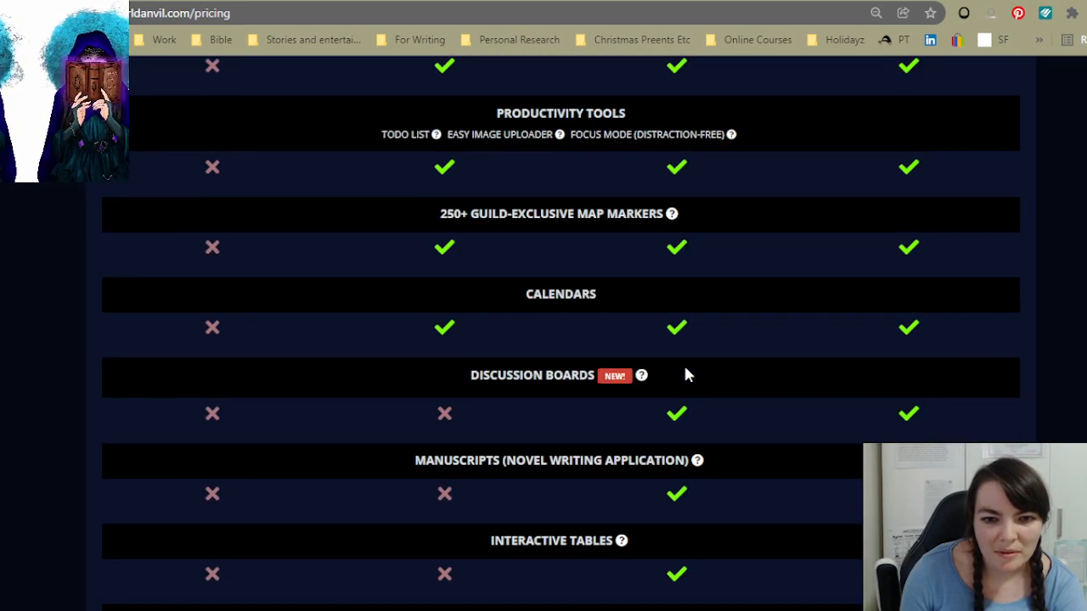
pyautogui.scroll(-7, 703, 517)
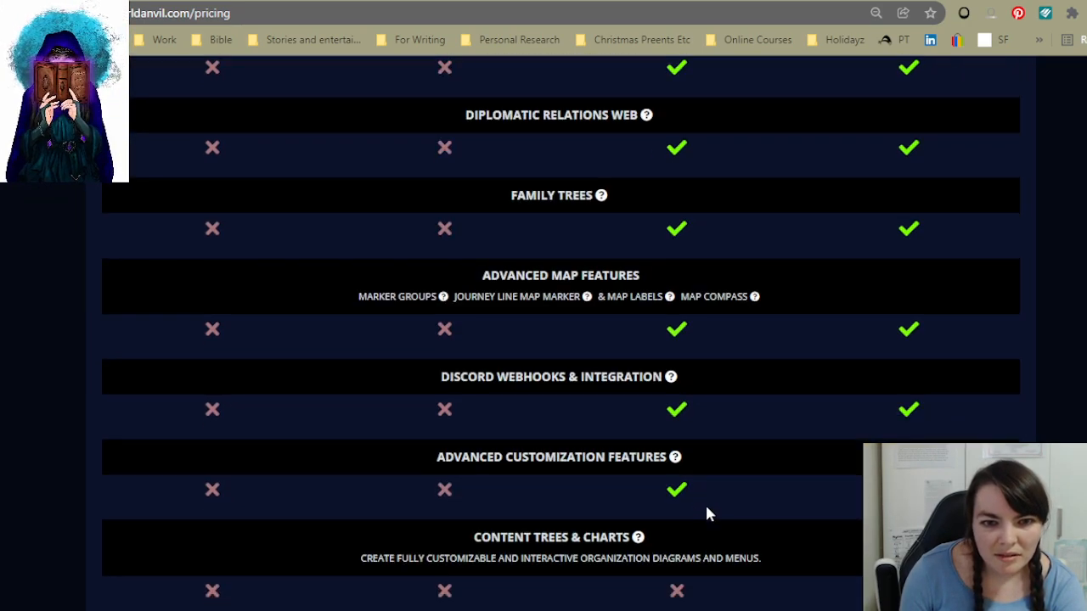
pyautogui.scroll(-6, 705, 512)
pyautogui.scroll(1, 706, 512)
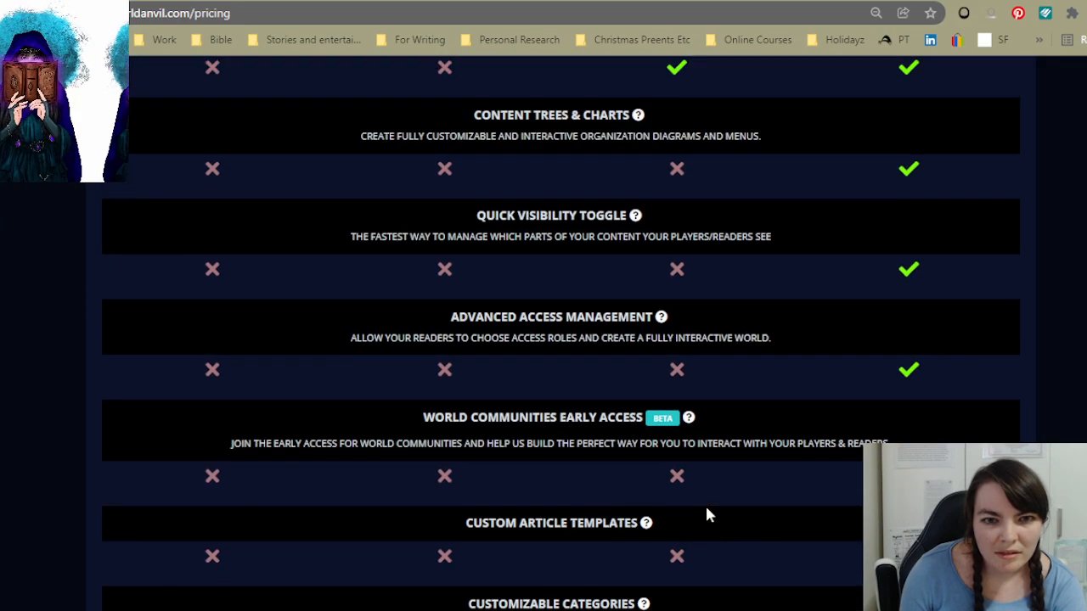
pyautogui.scroll(-9, 705, 514)
pyautogui.scroll(12, 706, 512)
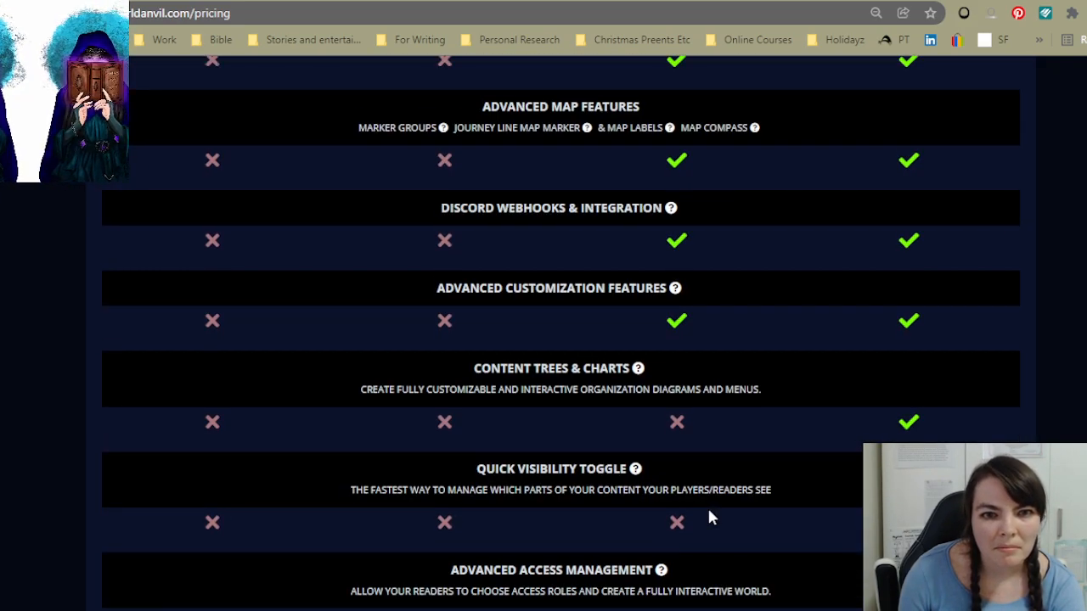
pyautogui.scroll(4, 711, 518)
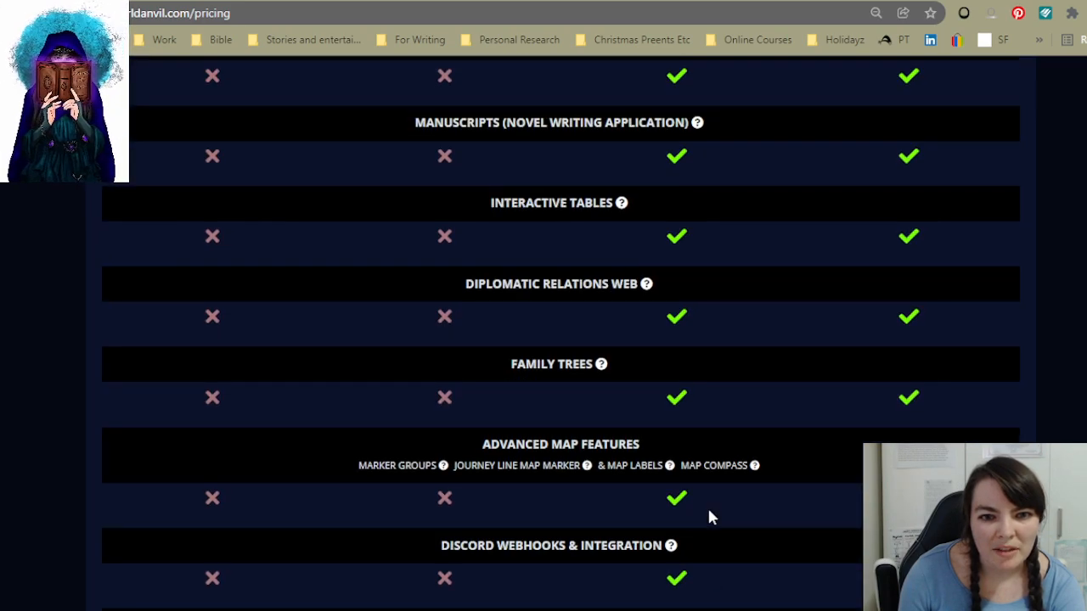
pyautogui.scroll(2, 711, 516)
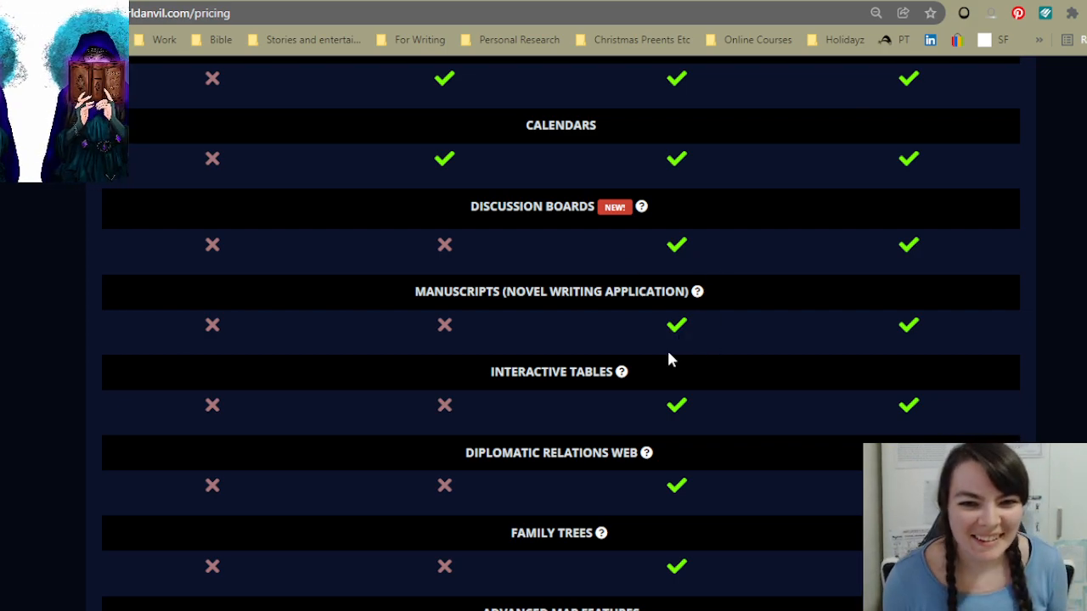
# Step: Highlight the Master tier's 12-month price and look over the yearly prices and subscription length options
pyautogui.scroll(20, 698, 353)
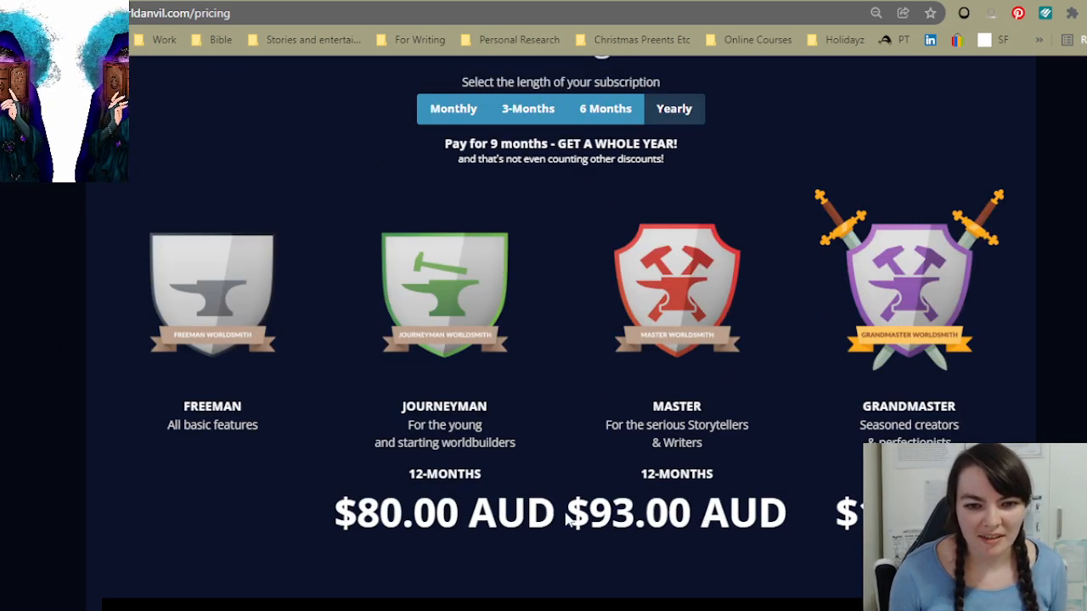
pyautogui.moveTo(567, 520); pyautogui.dragTo(757, 521)
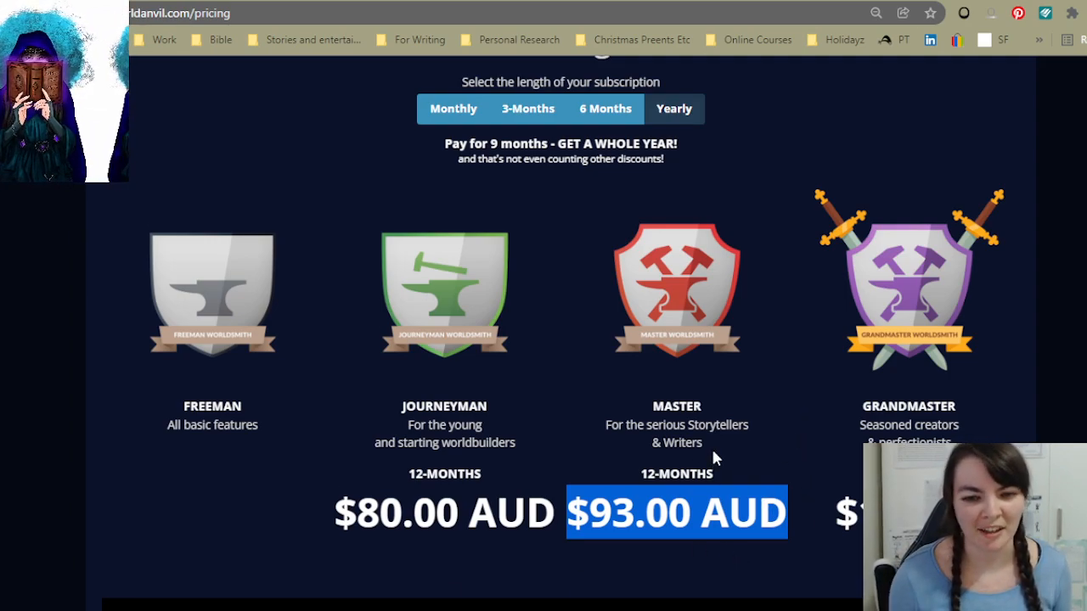
pyautogui.scroll(4, 745, 446)
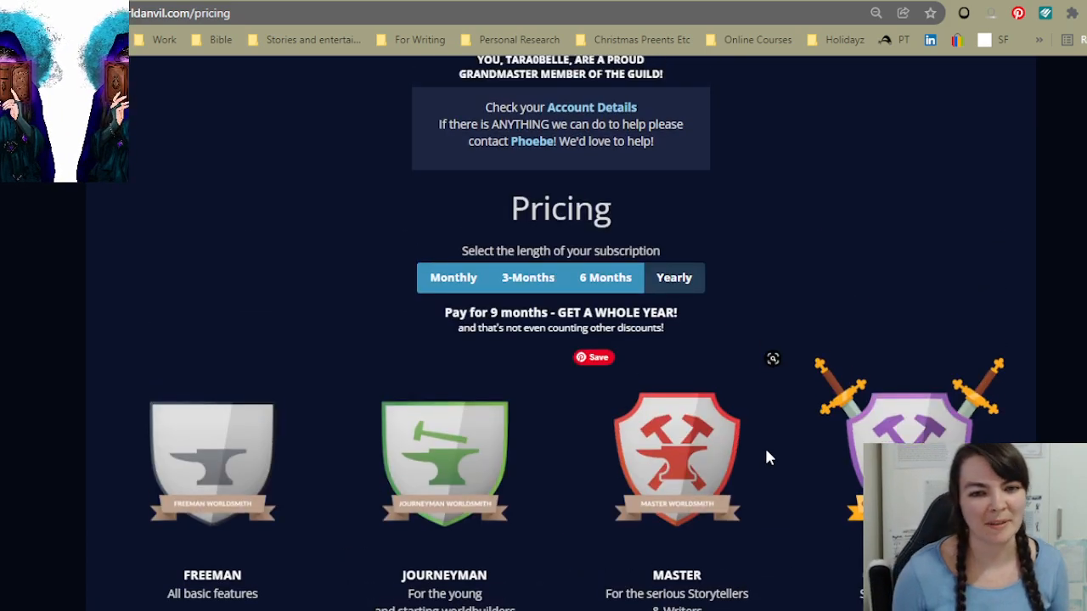
pyautogui.scroll(1, 768, 458)
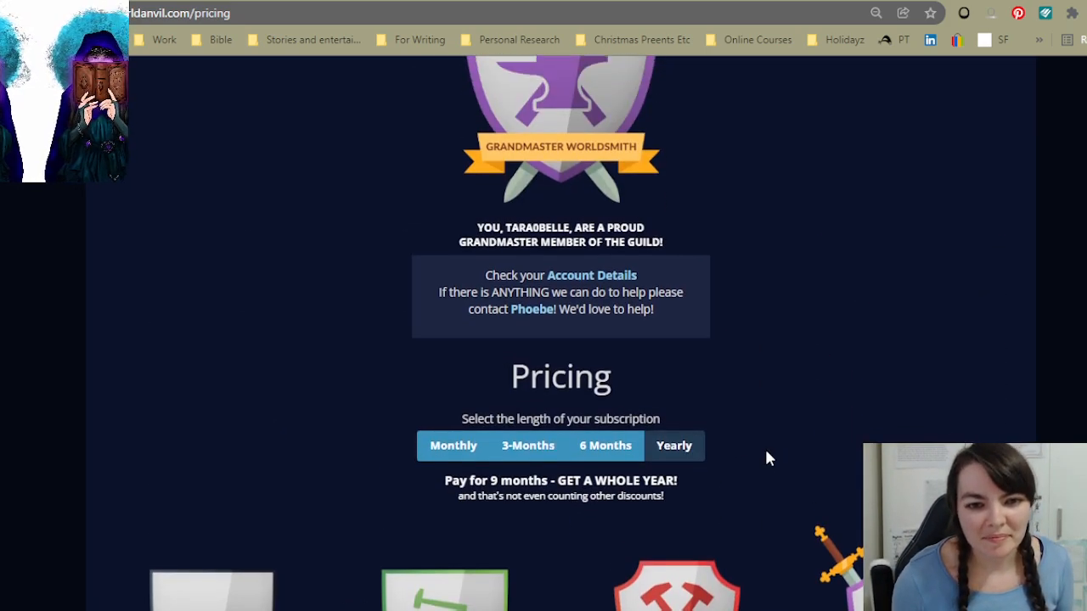
pyautogui.scroll(-5, 766, 458)
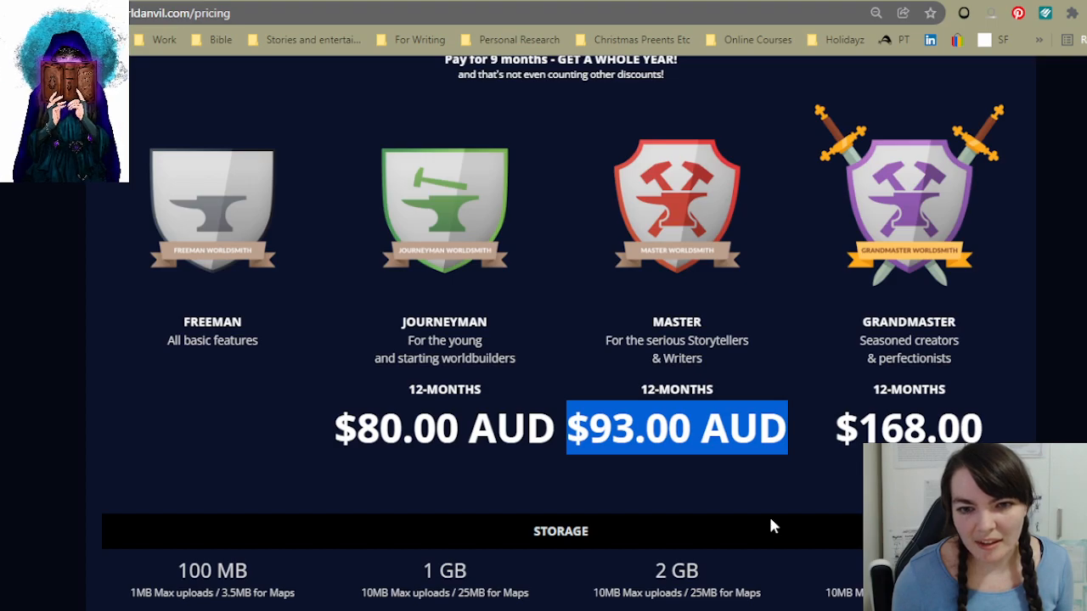
# Step: Leave the pricing page and return to the editor of the article "The Elevator"
pyautogui.scroll(20, 770, 518)
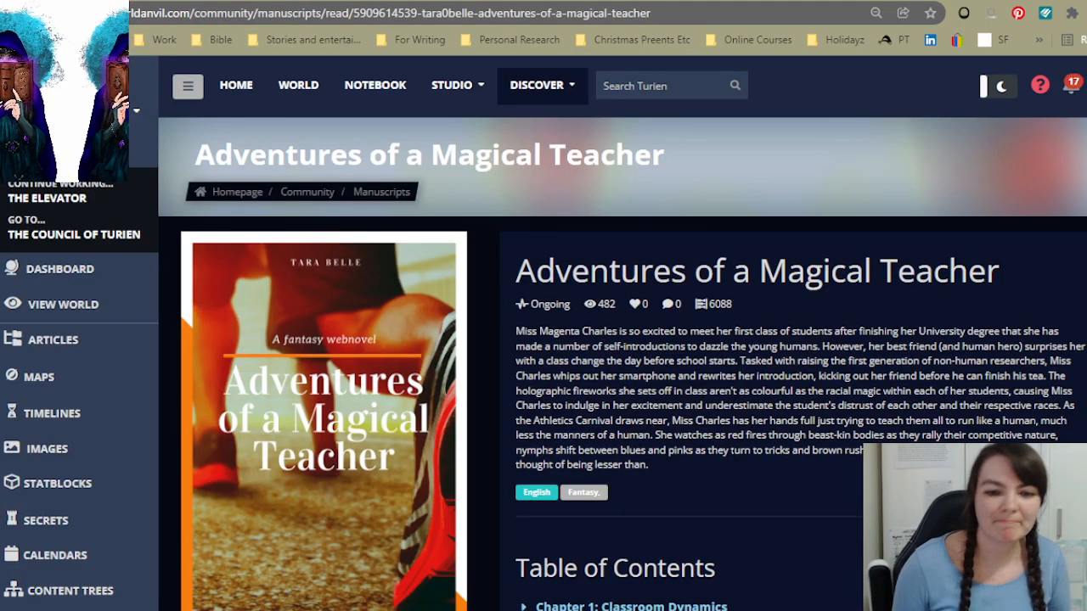
pyautogui.scroll(-5, 818, 439)
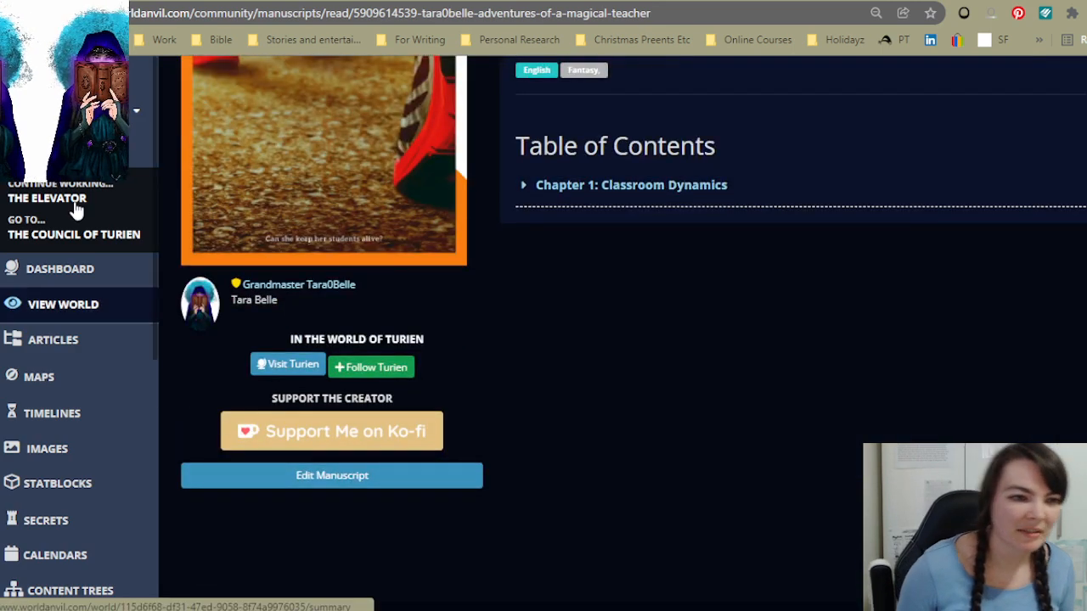
pyautogui.click(75, 204)
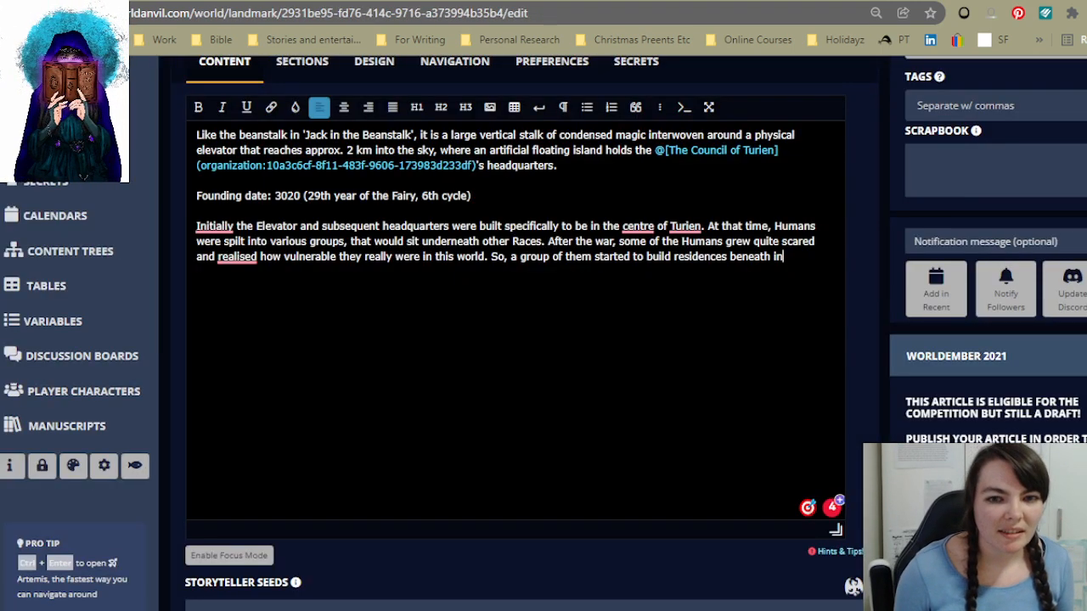
# Step: Replace the trailing "in" after "residences beneath" with "the Council headquarters." to end the history paragraph's last sentence
pyautogui.scroll(1, 515, 340)
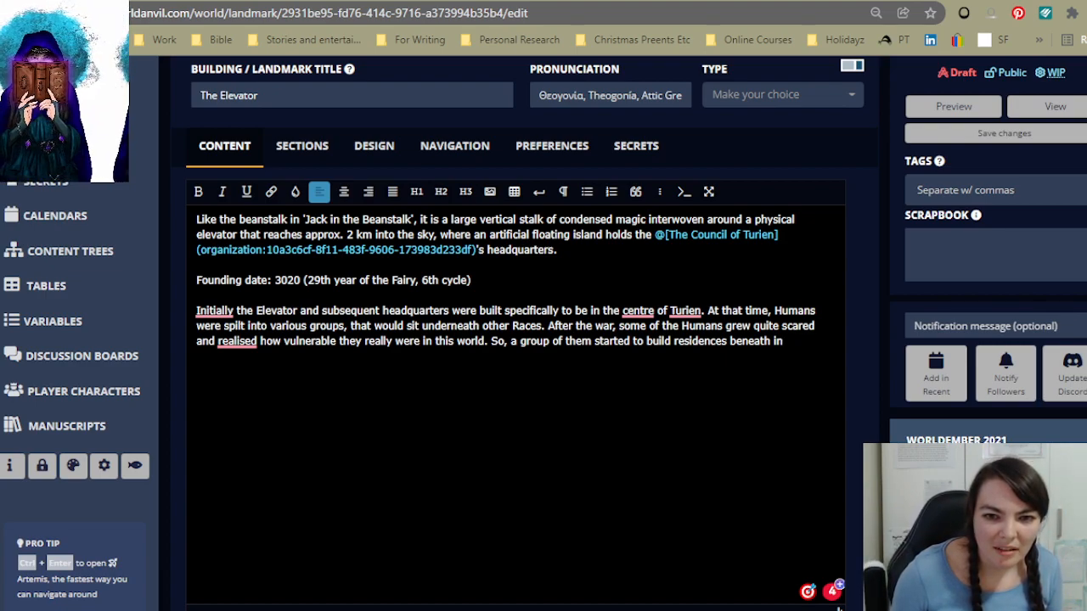
pyautogui.press('BackSpace')
pyautogui.press('BackSpace')
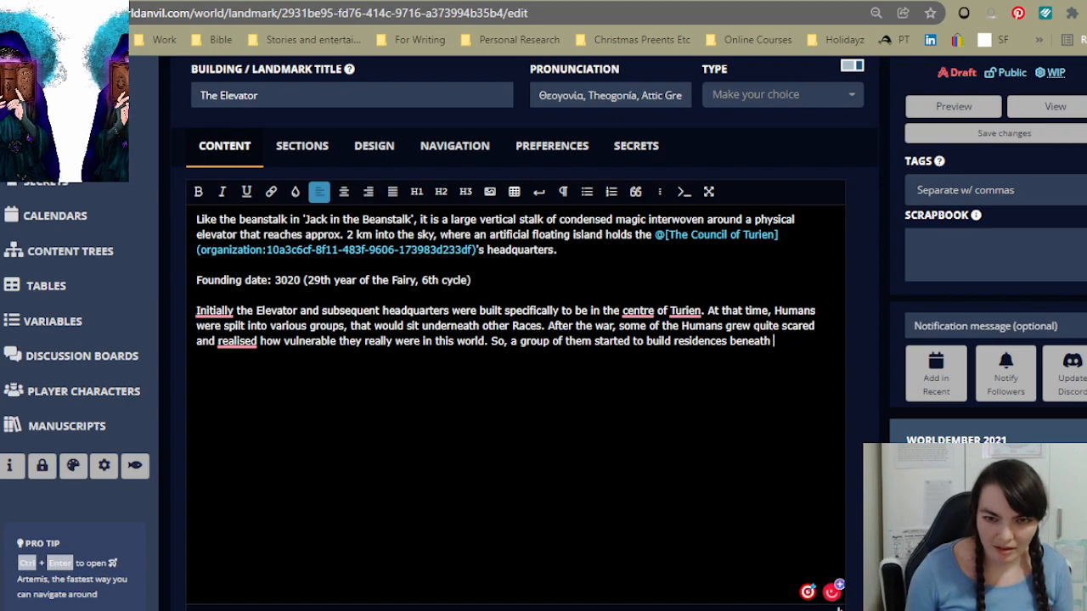
pyautogui.write('the Council headquarters.')
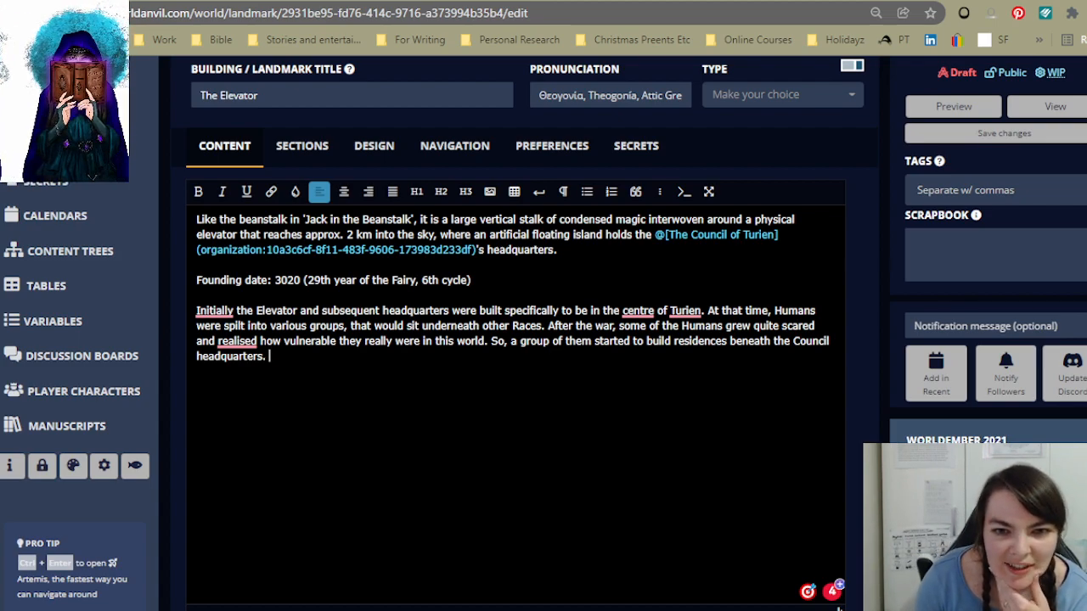
pyautogui.scroll(-1, 509, 339)
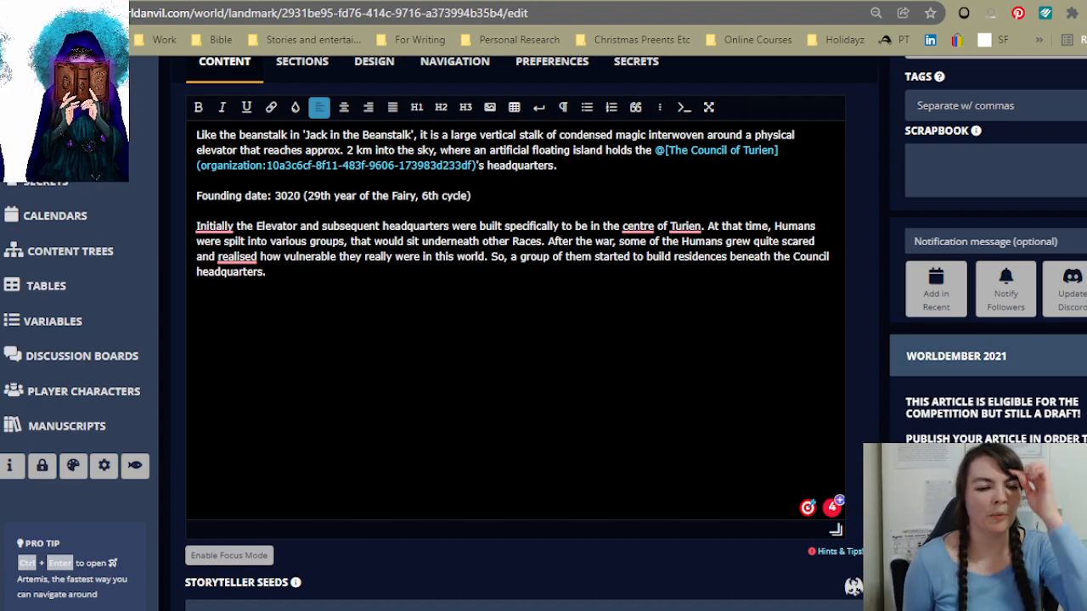
pyautogui.press('Return')
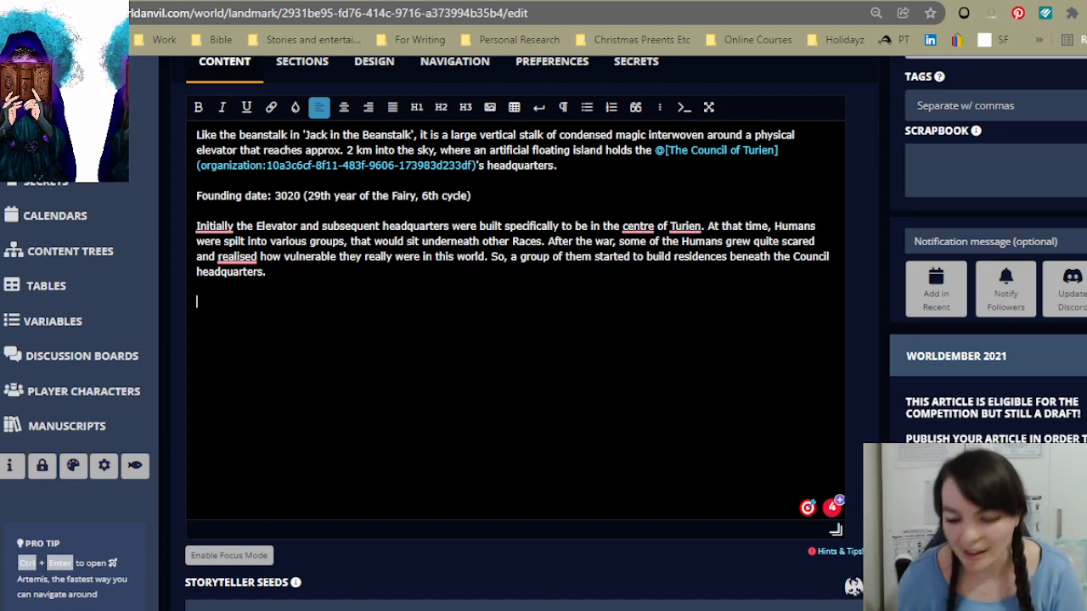
pyautogui.scroll(1, 510, 339)
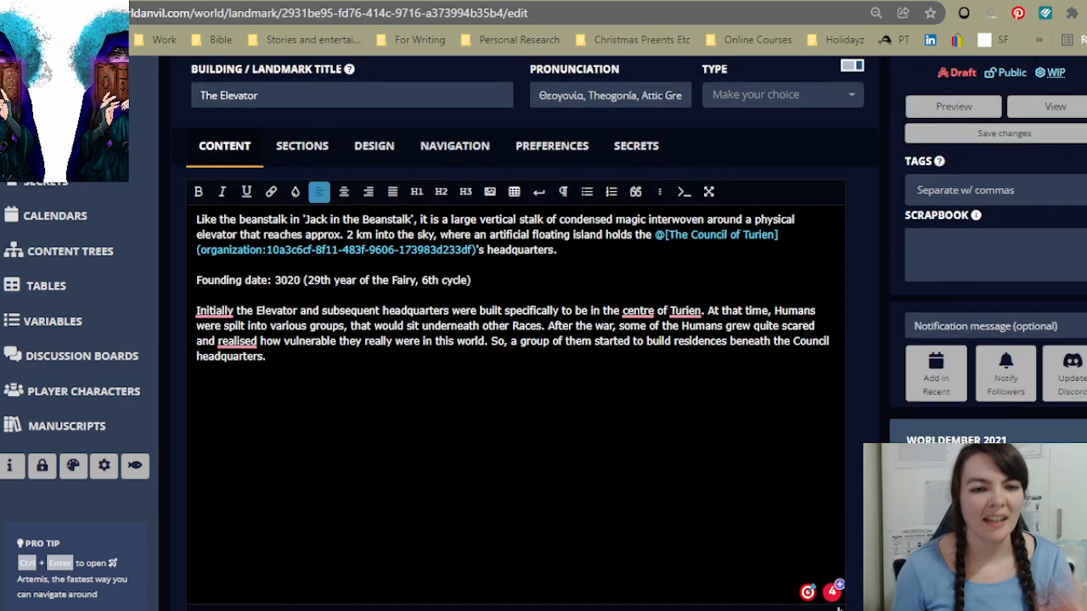
pyautogui.scroll(-1, 510, 340)
pyautogui.scroll(-1, 509, 340)
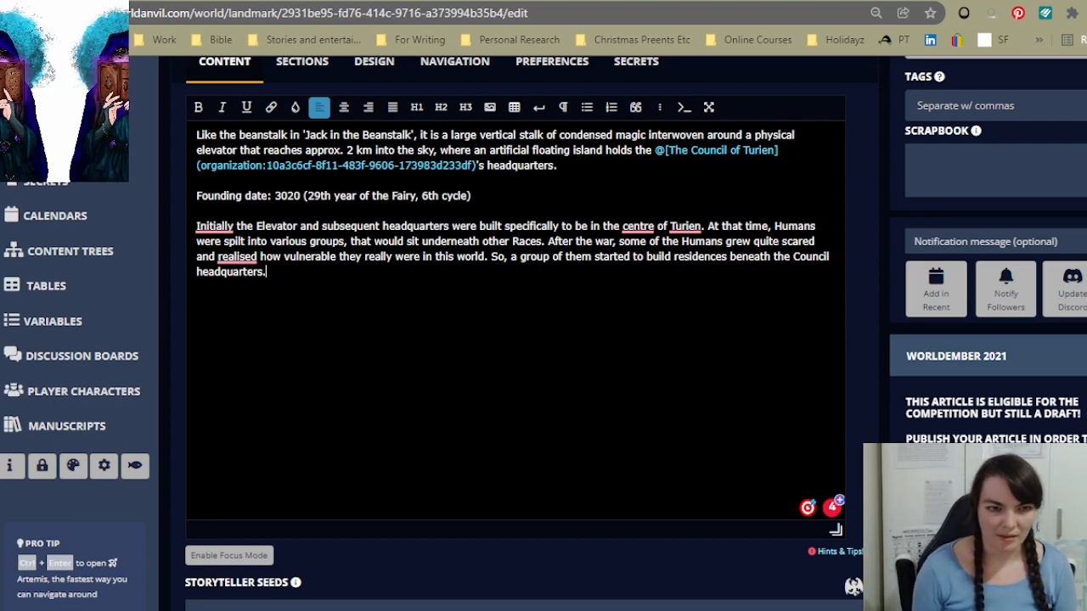
# Step: Extend the last sentence, in place of its full stop, with "in order to keep themselves safe and at least somewhat", correcting the misspelled "at"
pyautogui.press('BackSpace')
pyautogui.write('in order')
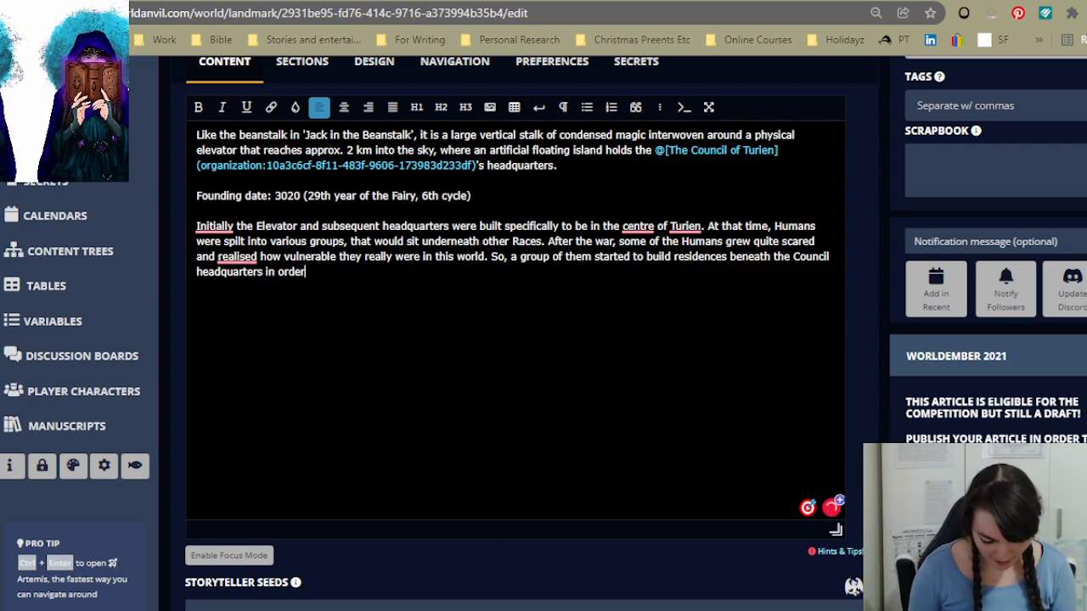
pyautogui.write(' to keep ')
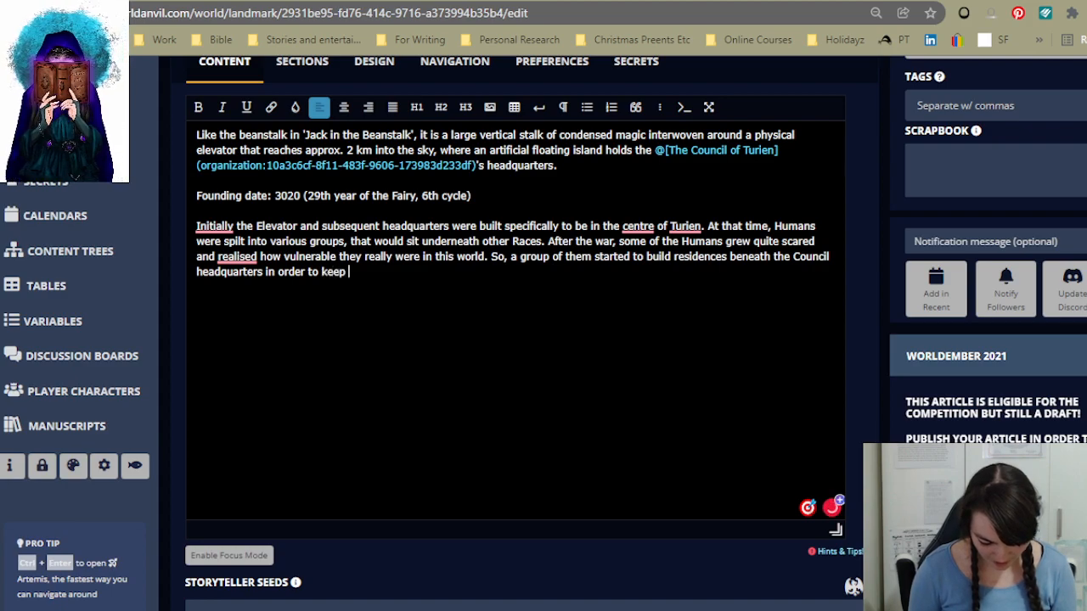
pyautogui.write('themselves sa')
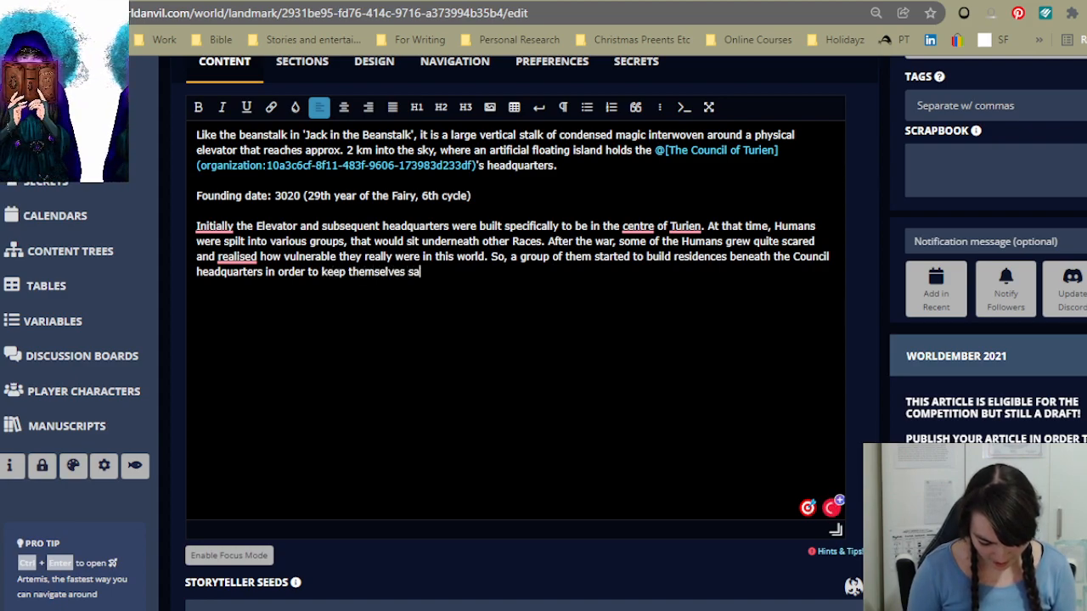
pyautogui.write('fe and ')
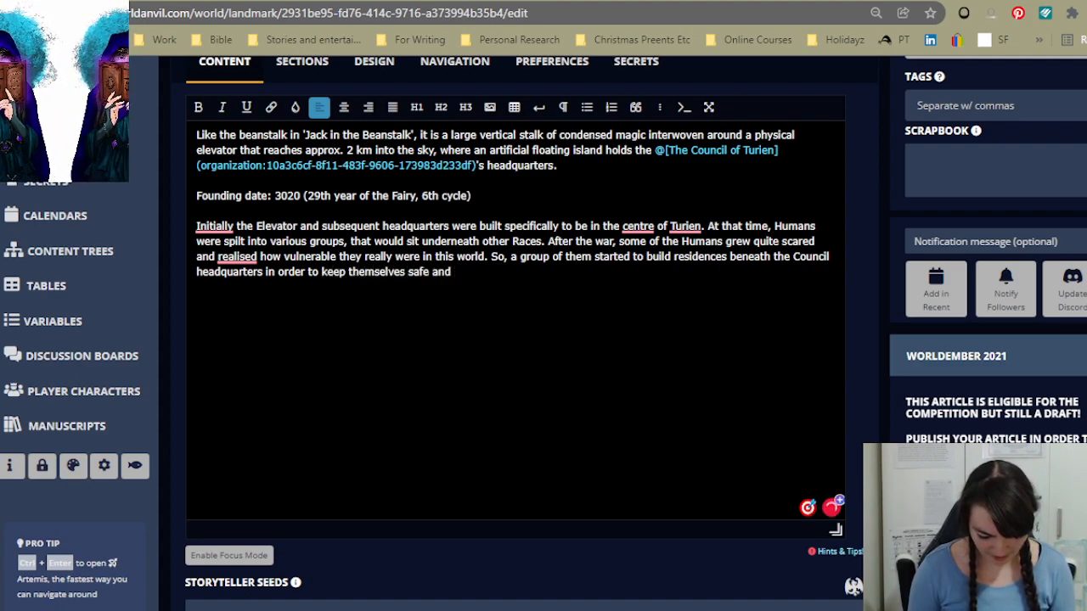
pyautogui.write('st least somewha')
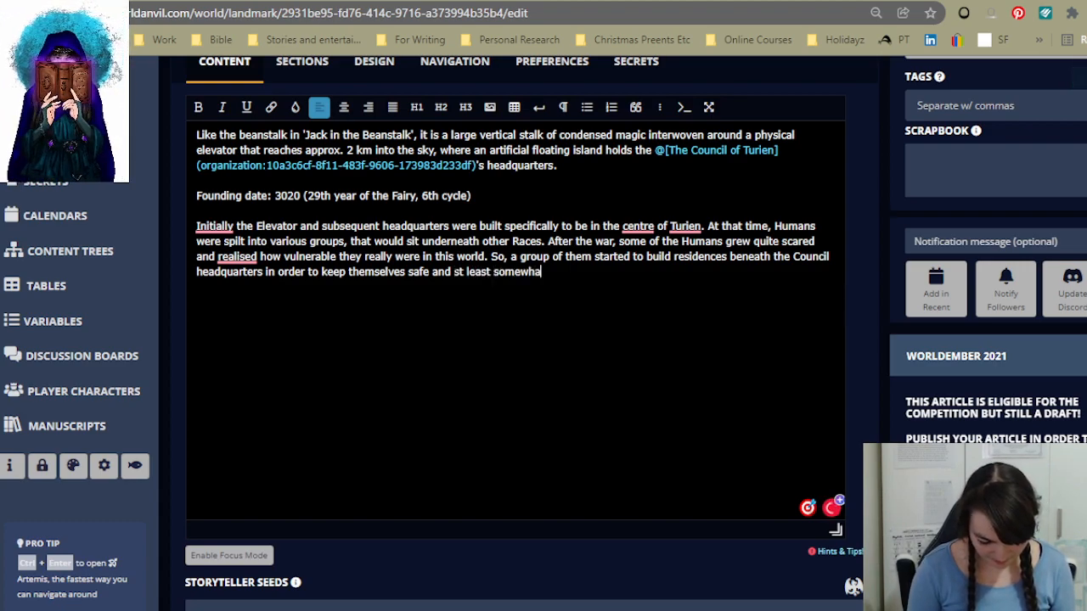
pyautogui.write('t')
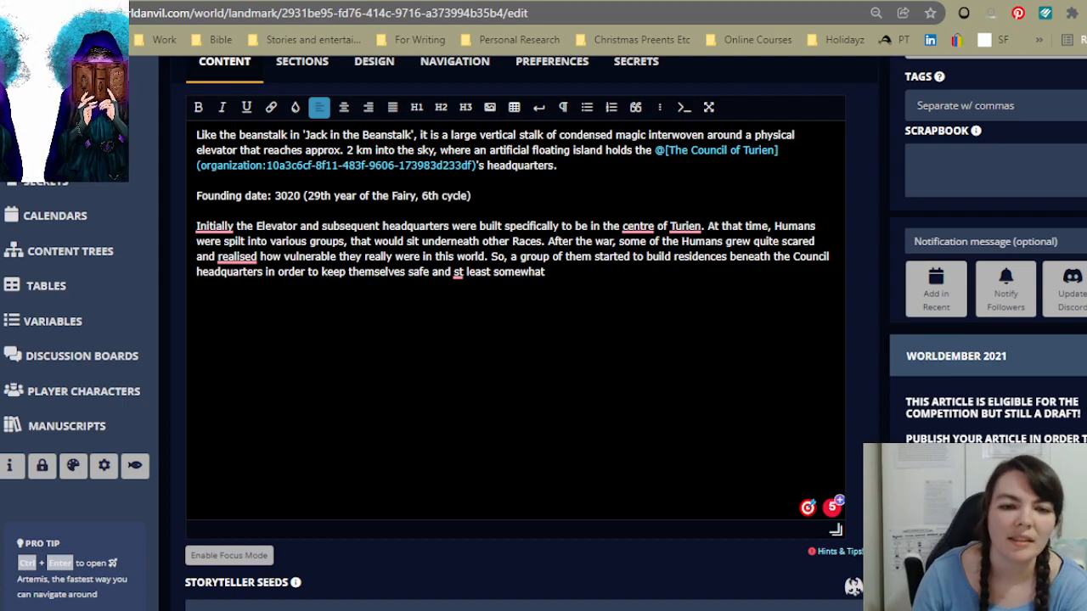
pyautogui.moveTo(457, 274)
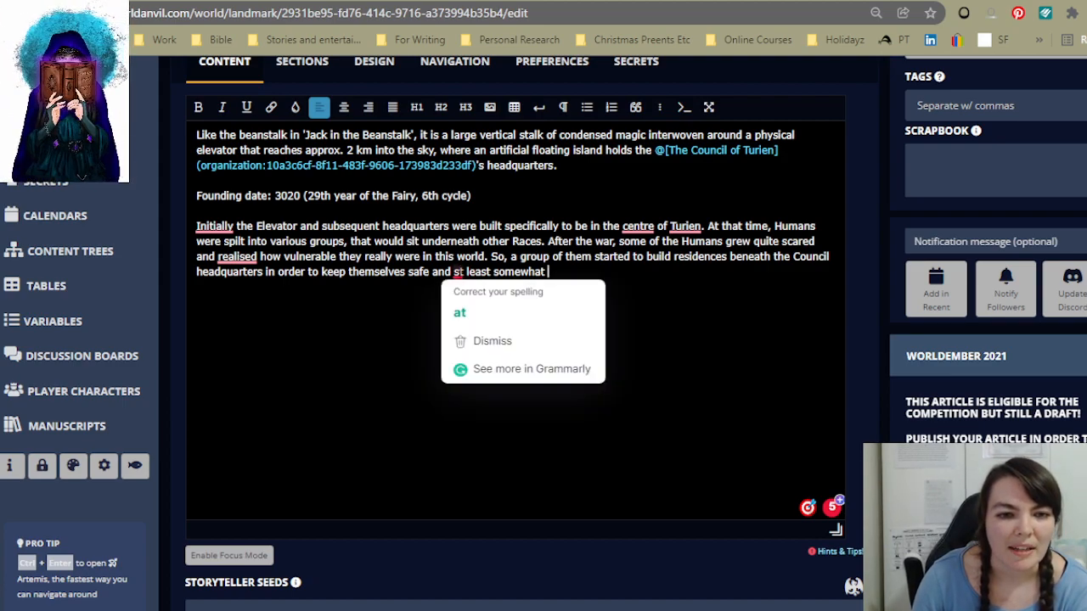
pyautogui.click(456, 313)
pyautogui.click(548, 272)
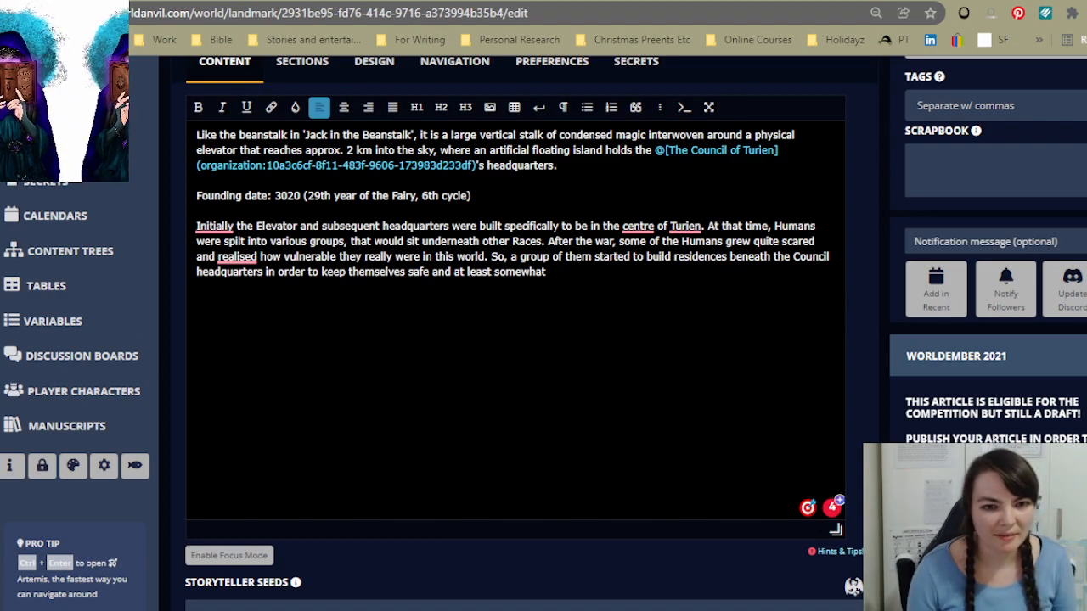
# Step: Add "safe as well as" after "at least somewhat" and delete the redundant "safe and" after "themselves"
pyautogui.write('as well as')
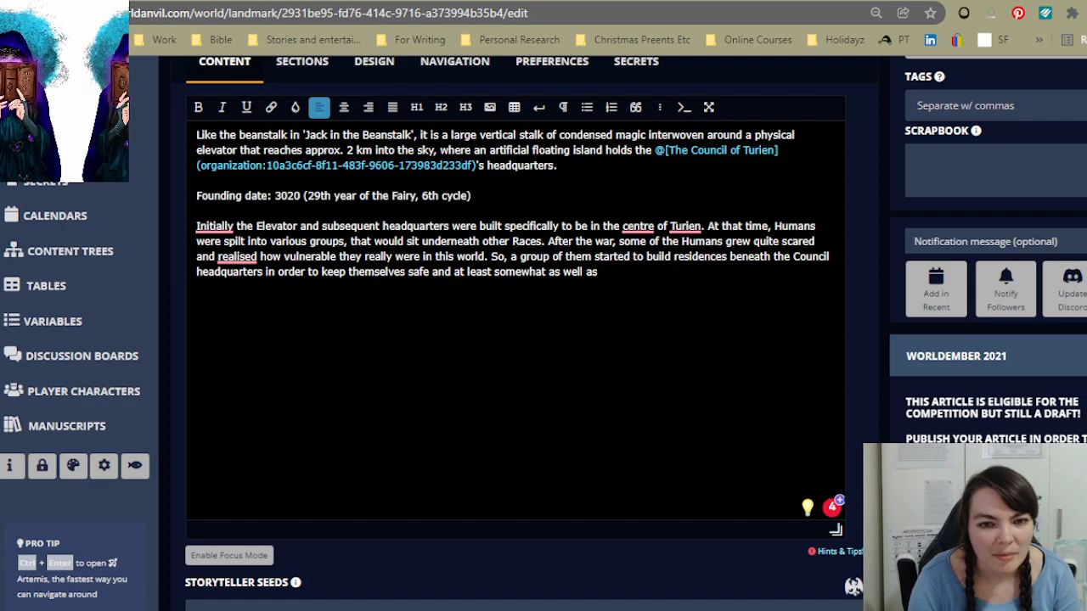
pyautogui.click(544, 271)
pyautogui.write('sa')
pyautogui.press('BackSpace')
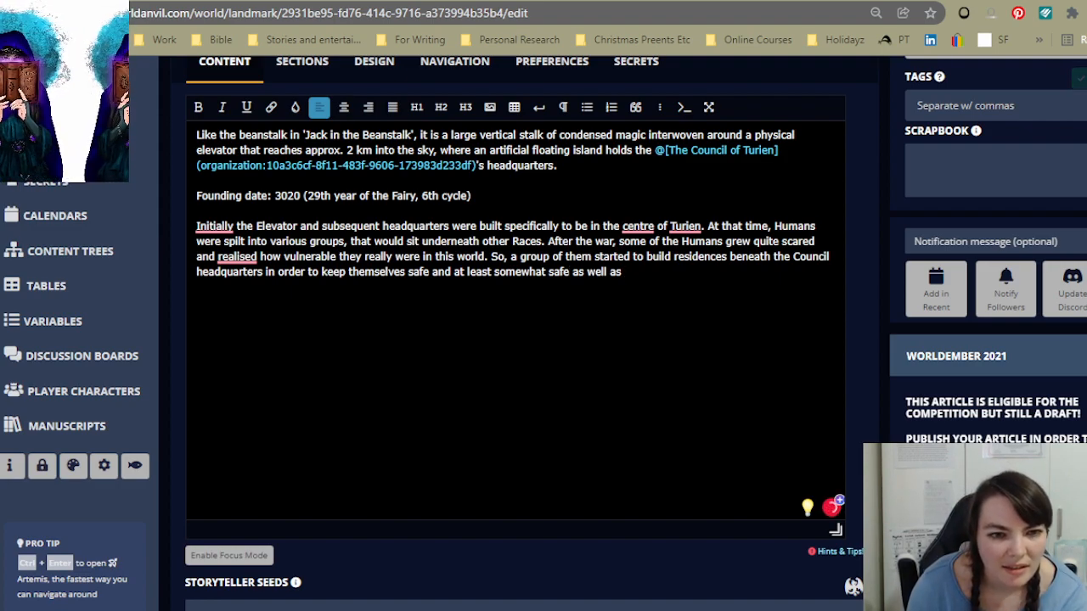
pyautogui.moveTo(409, 272); pyautogui.dragTo(451, 272)
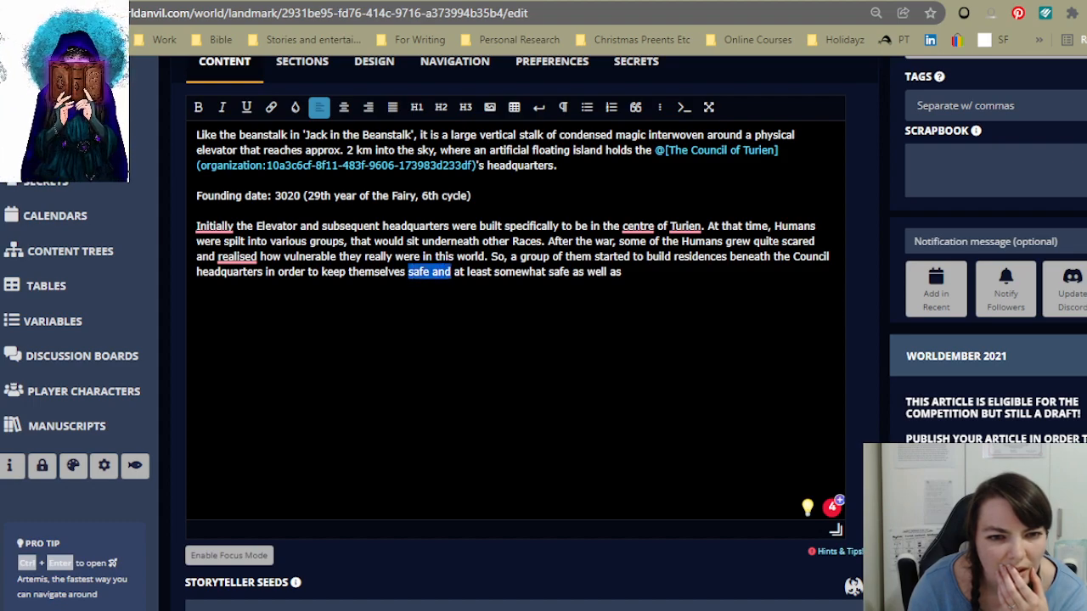
pyautogui.press('BackSpace')
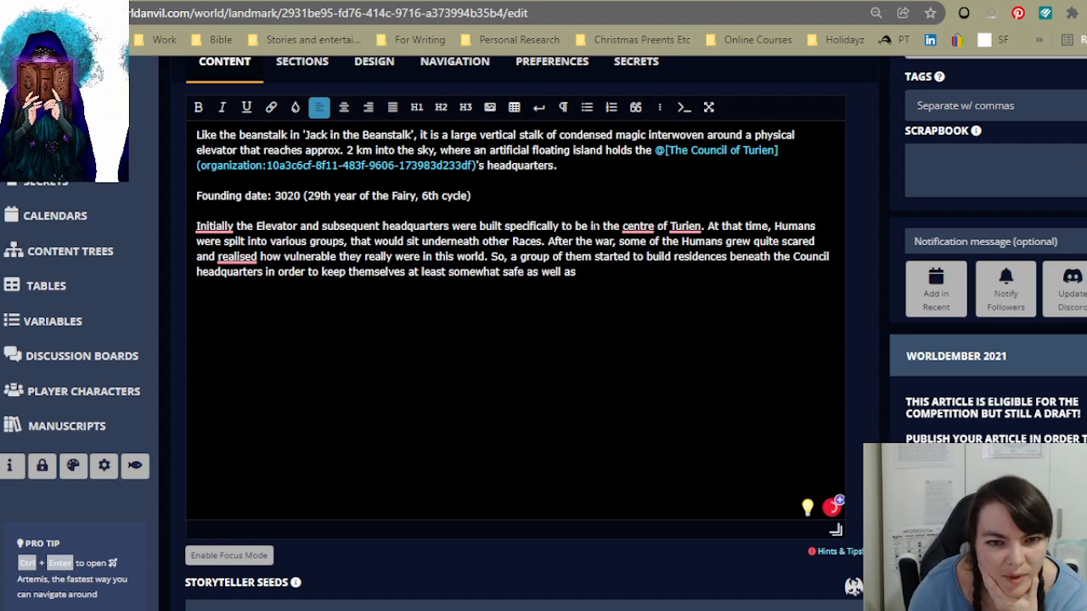
# Step: Complete the history paragraph's last sentence by adding "independent." after "as well as"
pyautogui.click(581, 272)
pyautogui.write('independa')
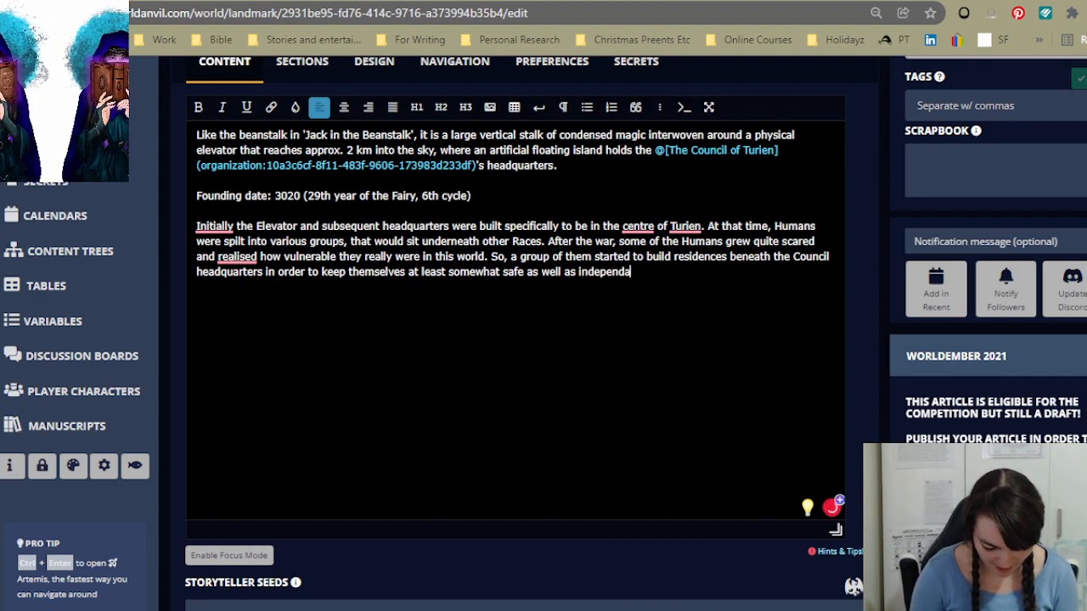
pyautogui.press('BackSpace')
pyautogui.write('ent')
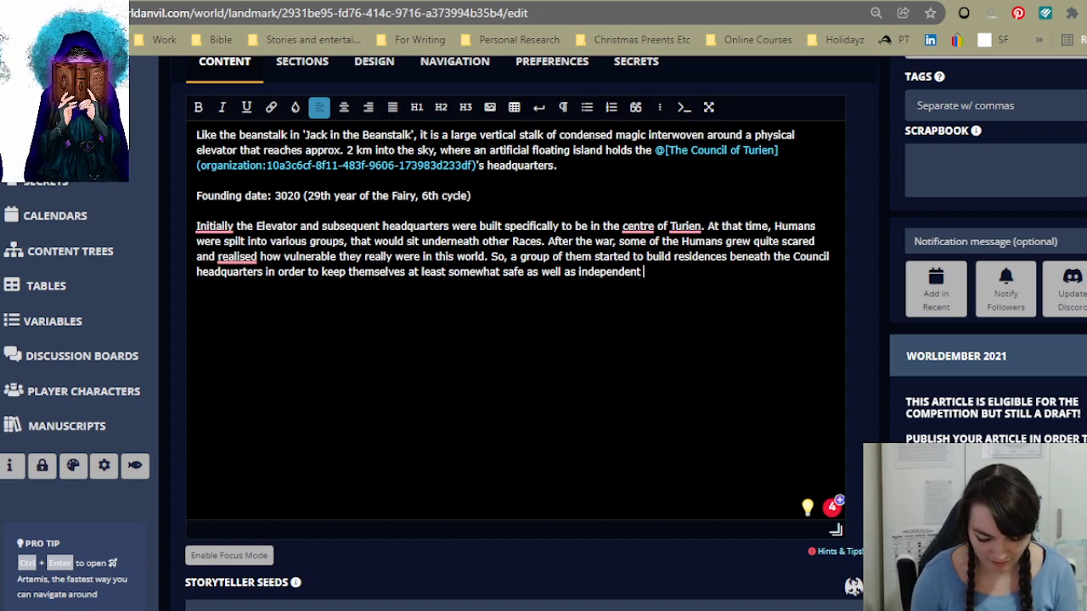
pyautogui.write('.')
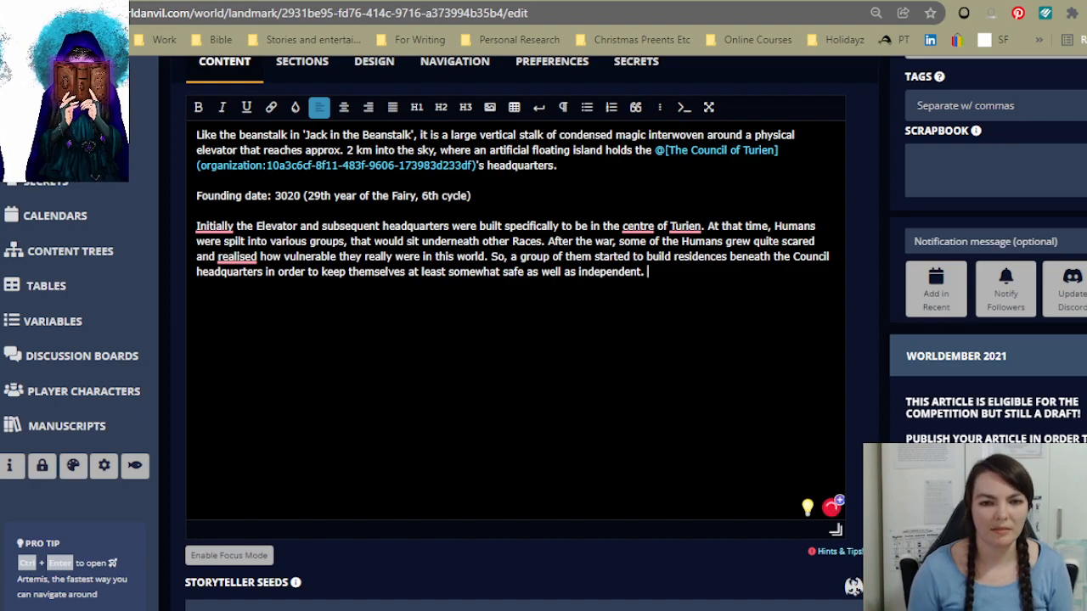
# Step: Add "(As attacking below the Council Headquarters would be considered a threat to the Council which is a threat" after "independent."
pyautogui.write('(As at')
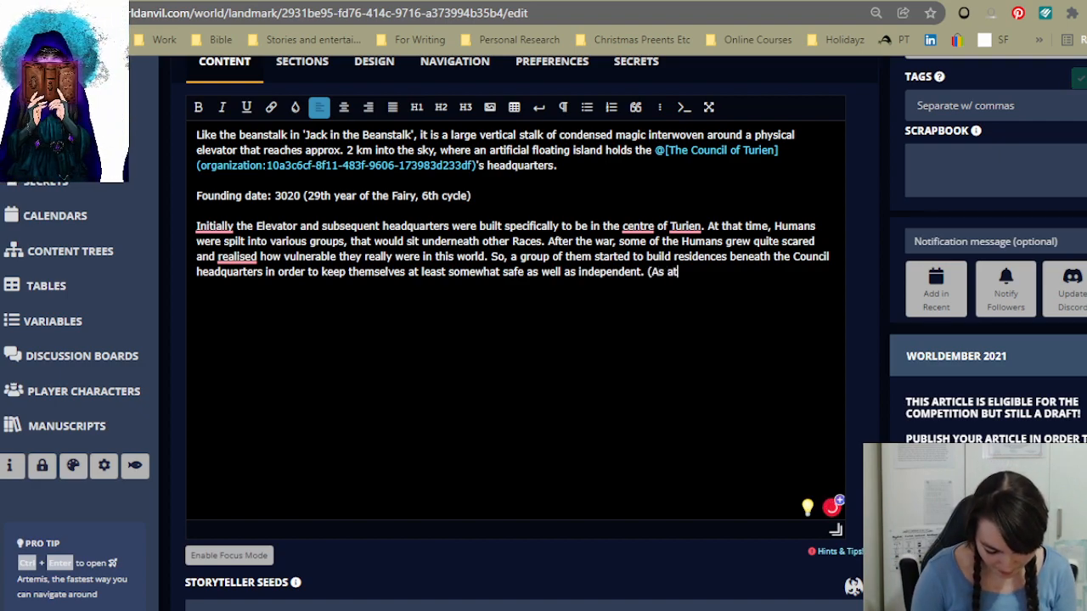
pyautogui.write('tacking below')
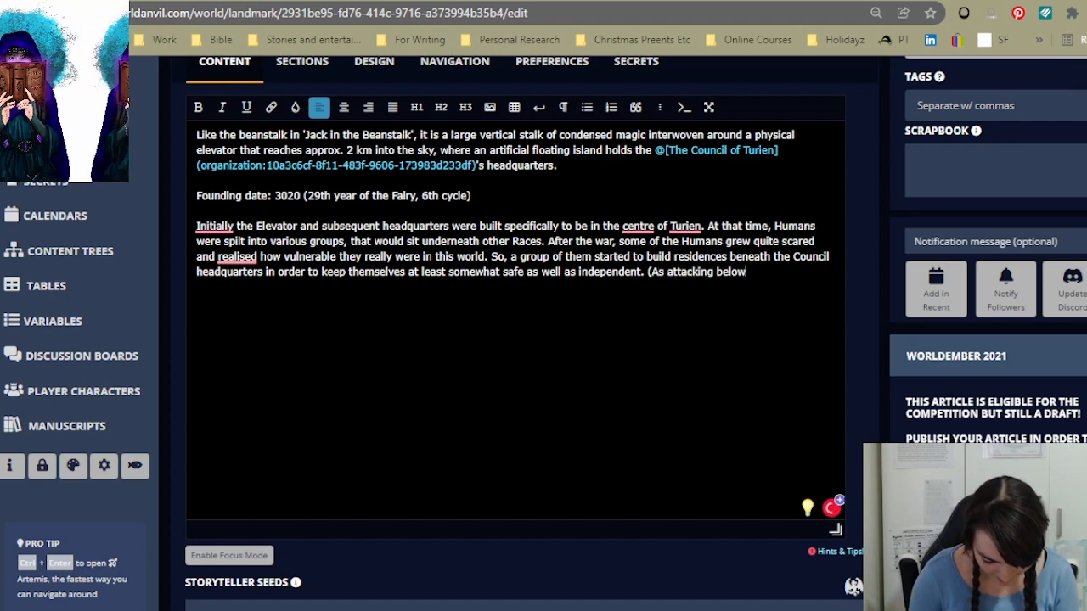
pyautogui.write(' the Counc')
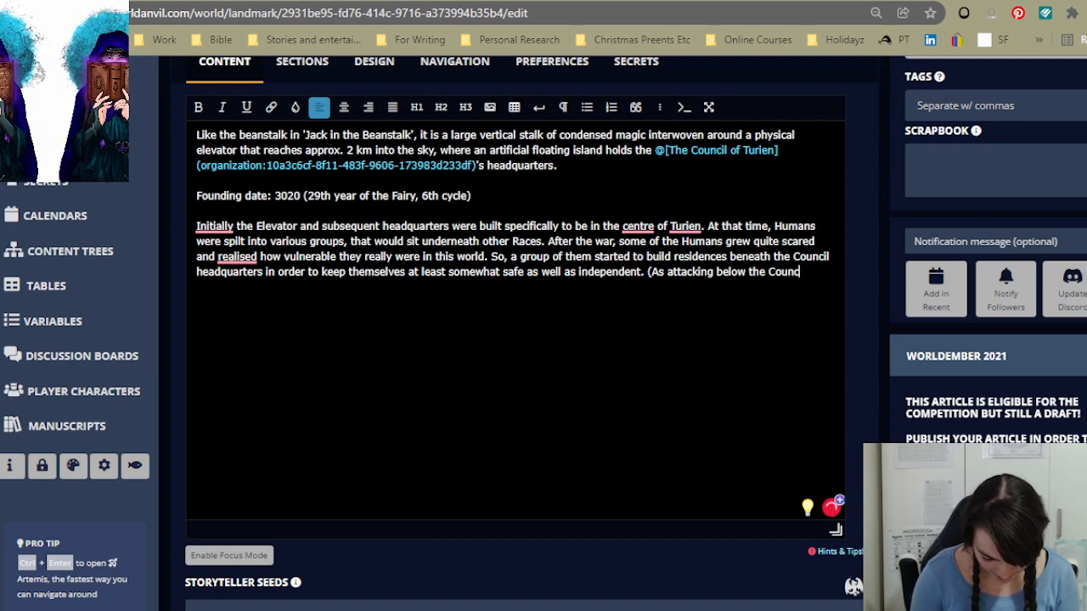
pyautogui.write('il Headqua')
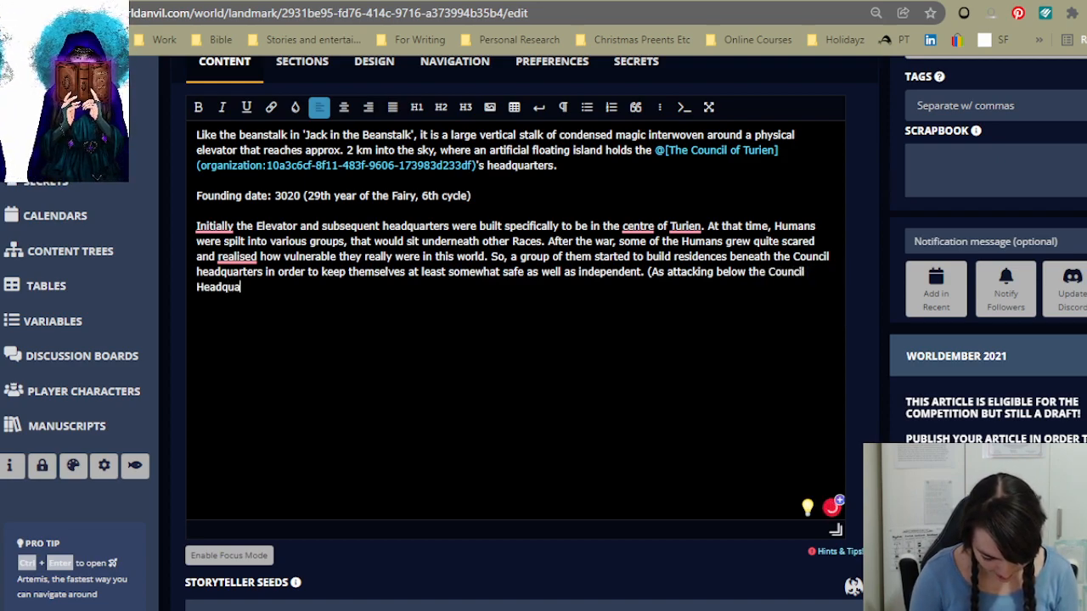
pyautogui.write('rters would ')
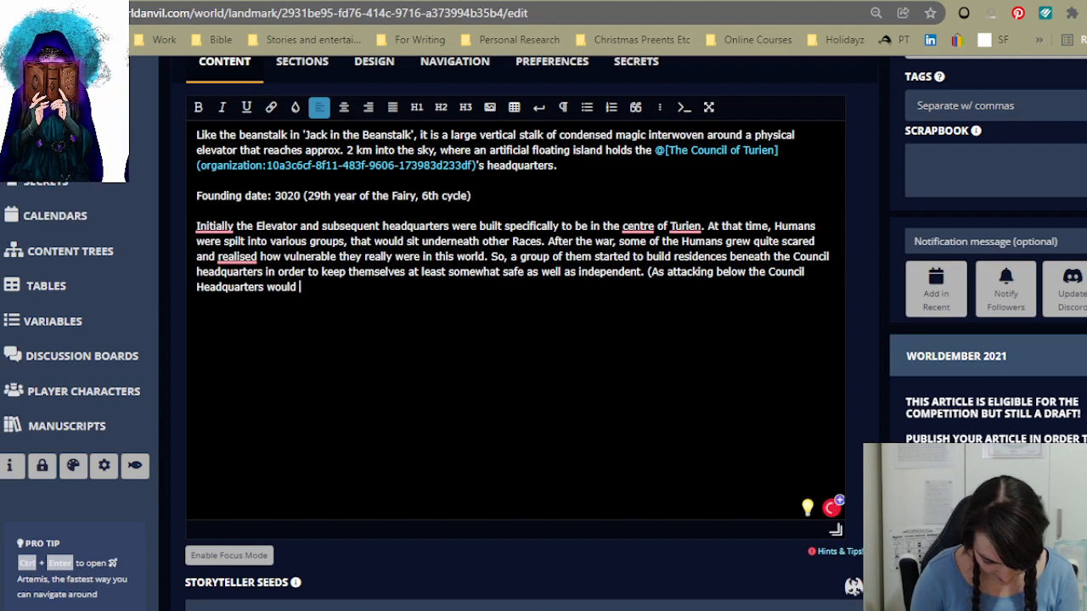
pyautogui.write('be considered ')
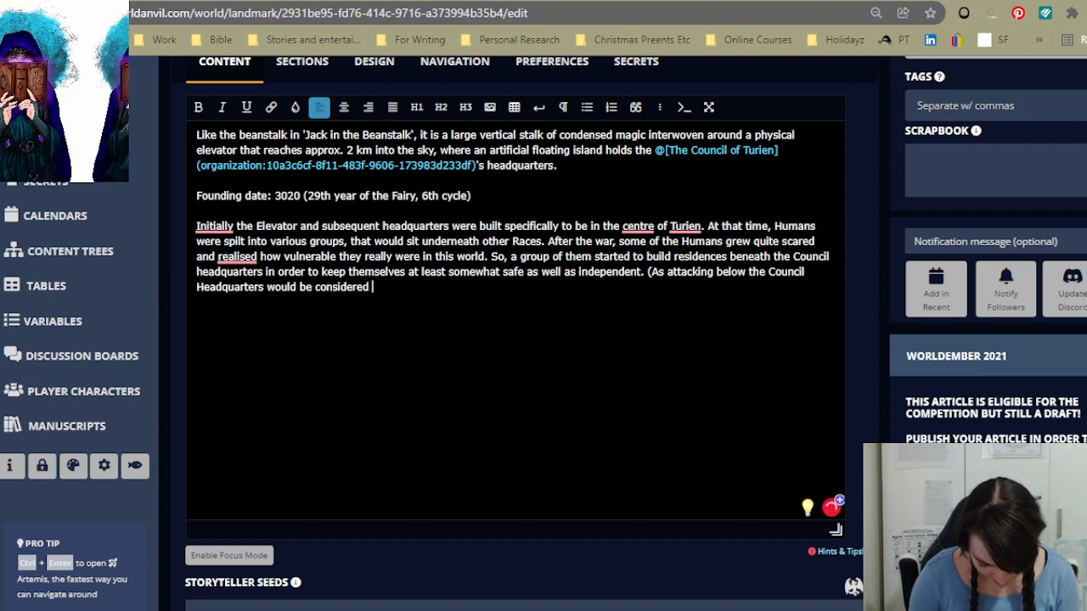
pyautogui.write('a threat to the ')
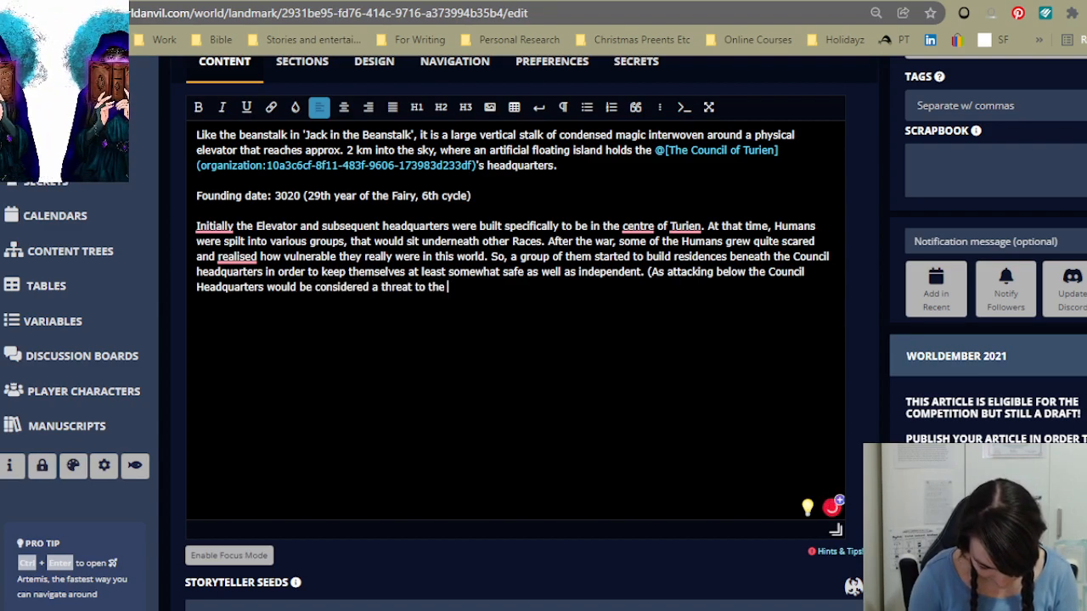
pyautogui.write('Council wo')
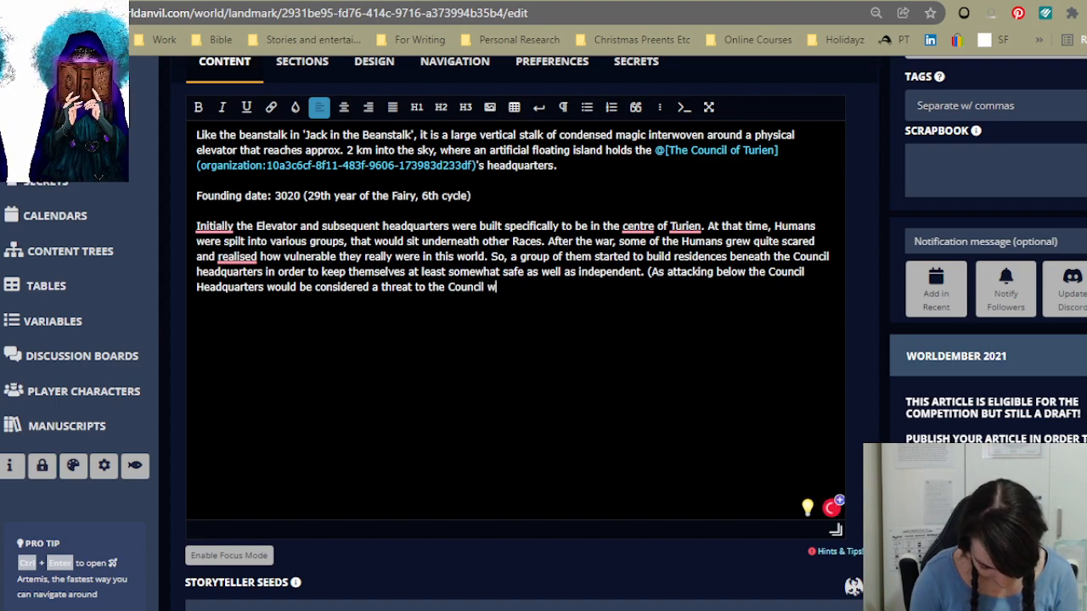
pyautogui.press('BackSpace')
pyautogui.write('hic')
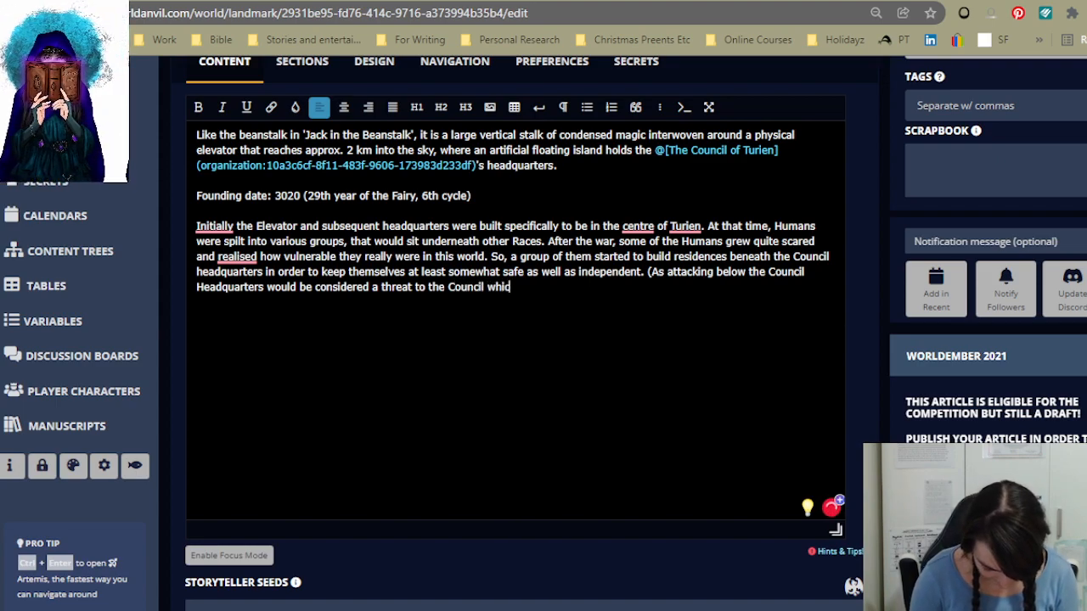
pyautogui.write('h is a threat')
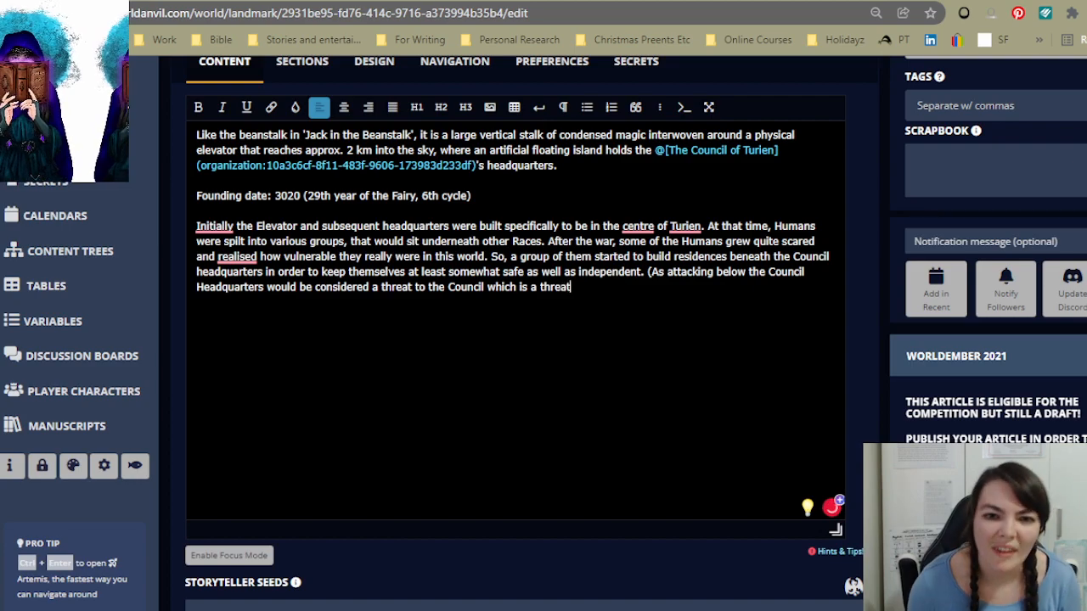
# Step: Reword "a threat to" before "the Council" as "an attack against" in the new parenthetical sentence
pyautogui.moveTo(382, 287); pyautogui.dragTo(412, 287)
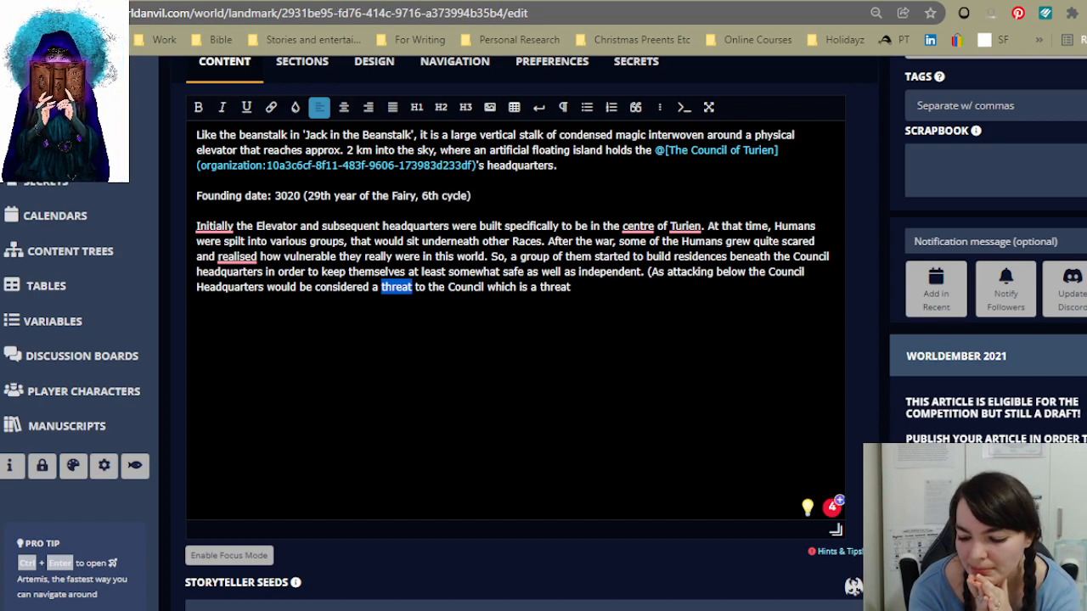
pyautogui.press('BackSpace')
pyautogui.press('BackSpace')
pyautogui.write('n attack')
pyautogui.press('Delete')
pyautogui.press('Delete')
pyautogui.write('against')
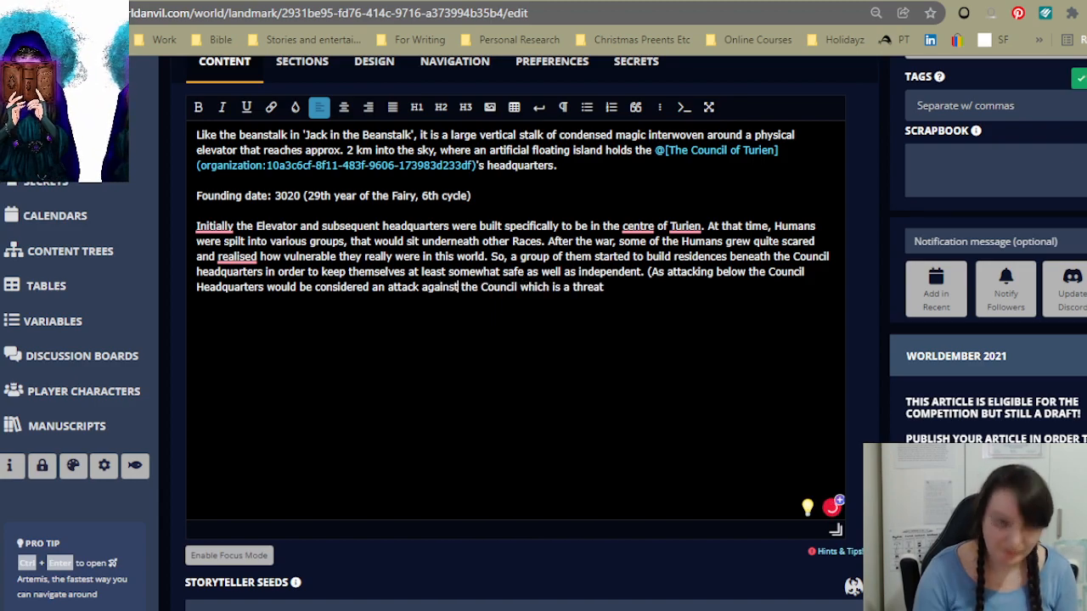
# Step: Replace the trailing "a threat" with "an attack against all of Turien and life itself." to end the sentence
pyautogui.moveTo(562, 287); pyautogui.dragTo(604, 287)
pyautogui.write('an attack ')
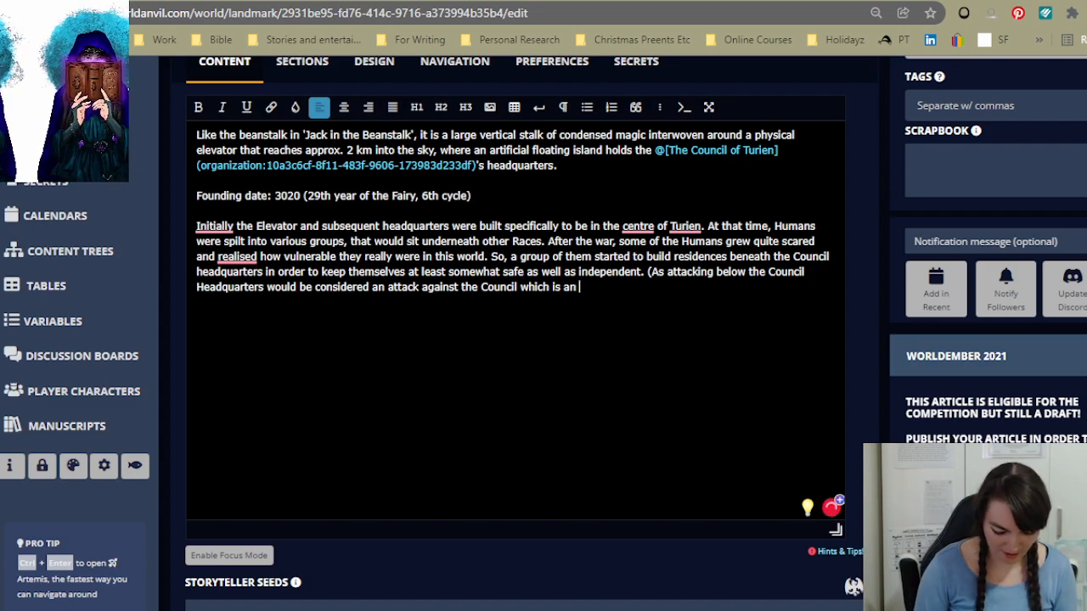
pyautogui.write('against ')
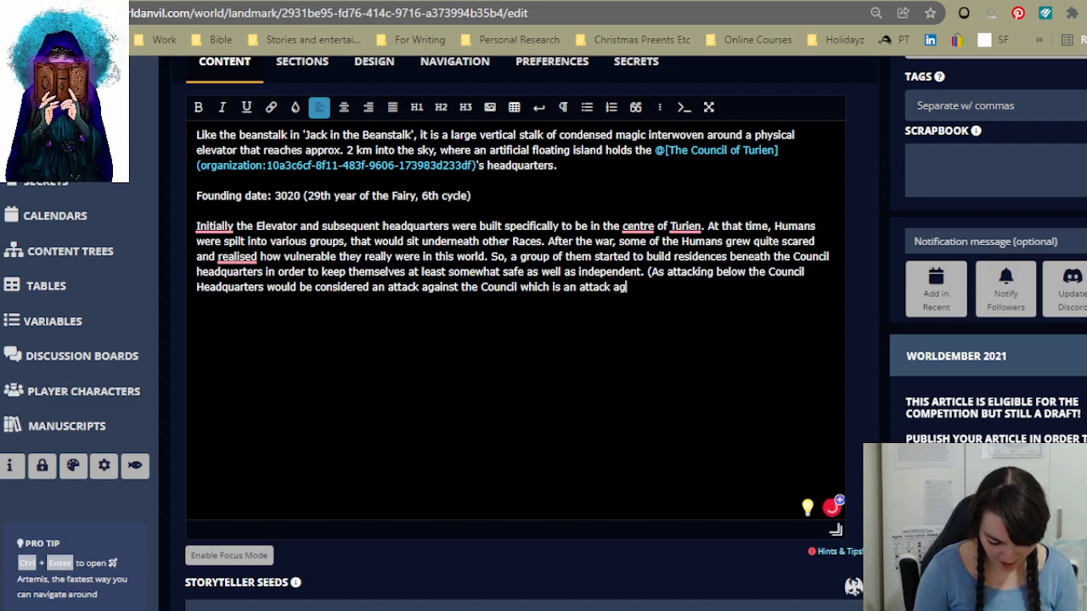
pyautogui.write('all')
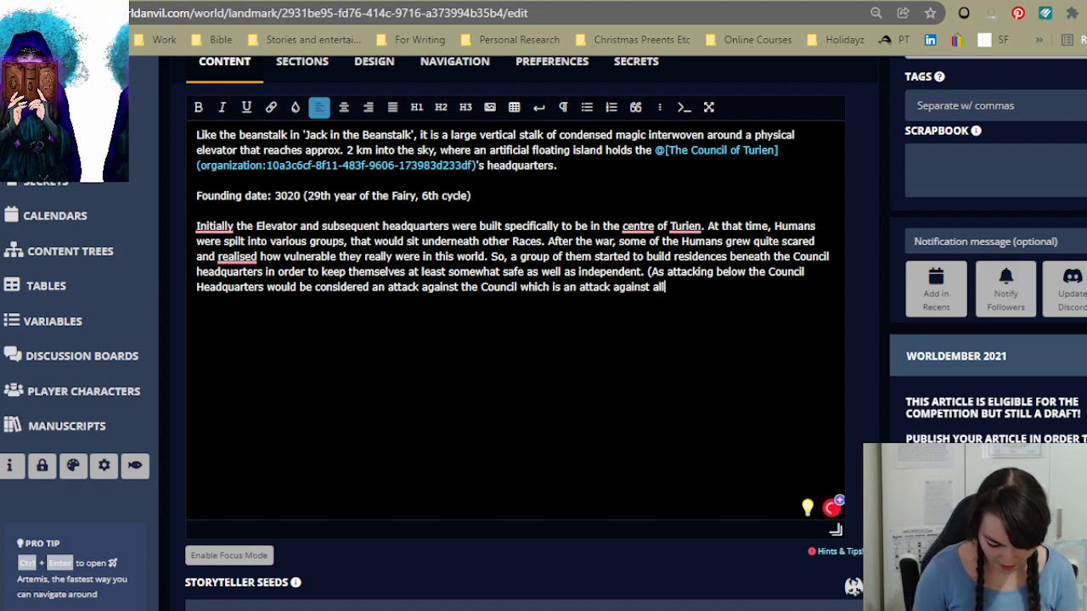
pyautogui.write(' of Turien ')
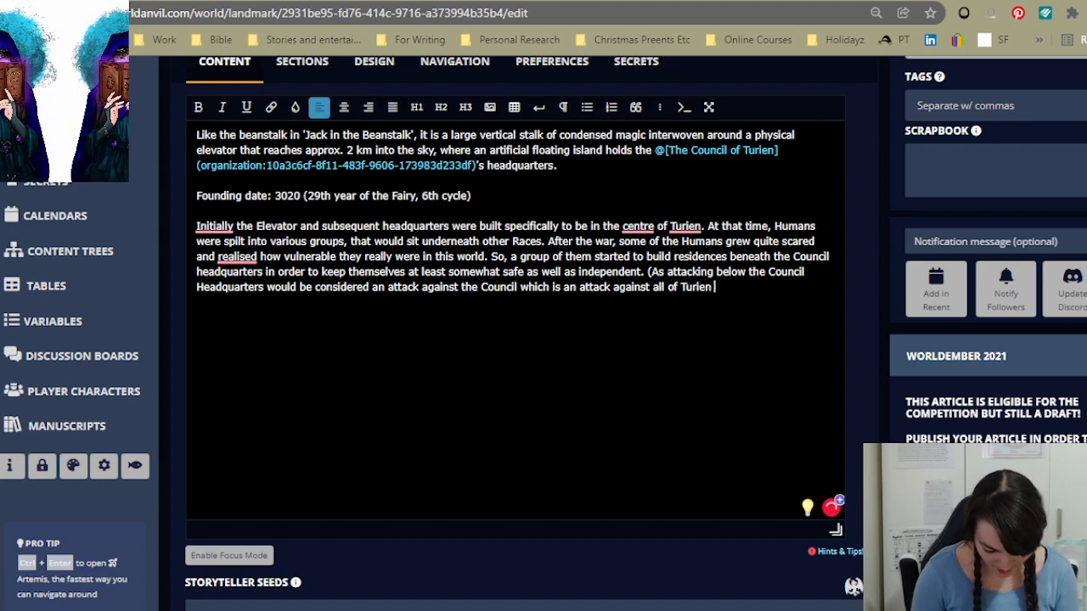
pyautogui.write('and life itself.')
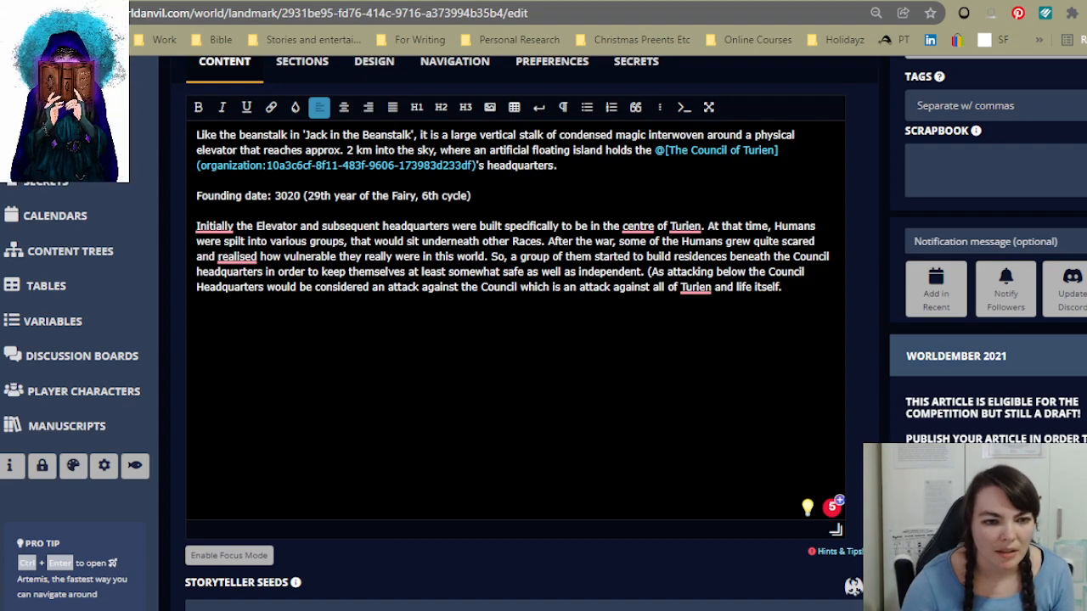
# Step: Try to look up "council" with the Artemis search and clear the query again
pyautogui.scroll(2, 515, 323)
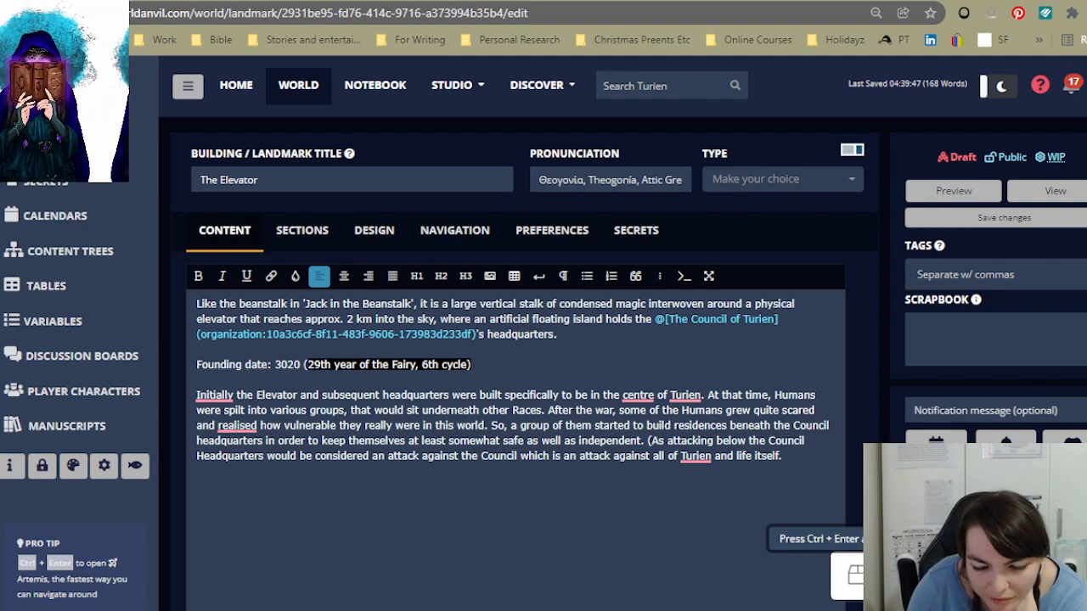
pyautogui.click(854, 575)
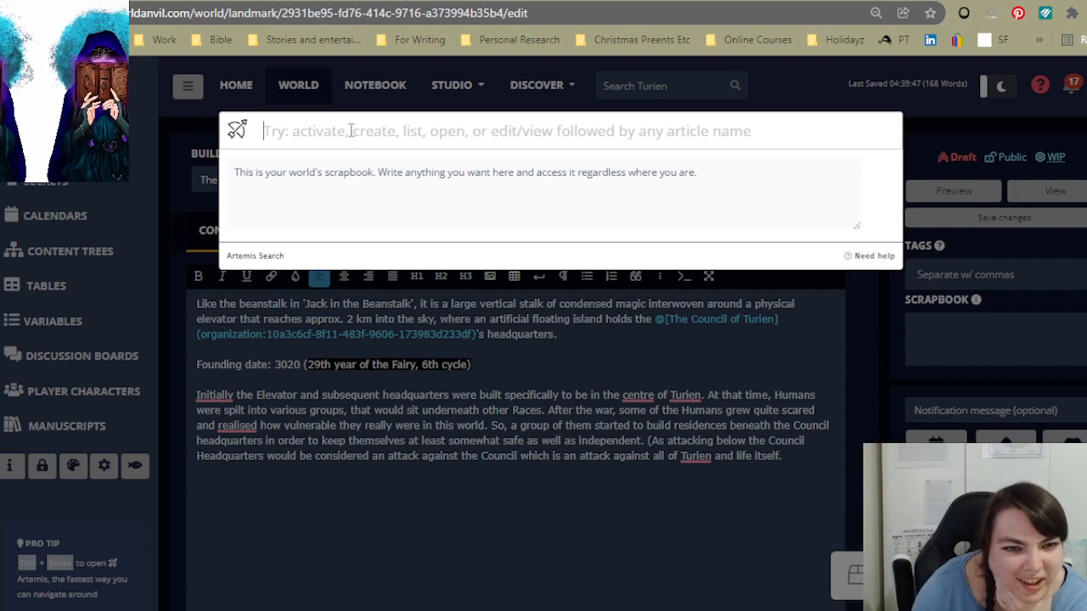
pyautogui.write('coub')
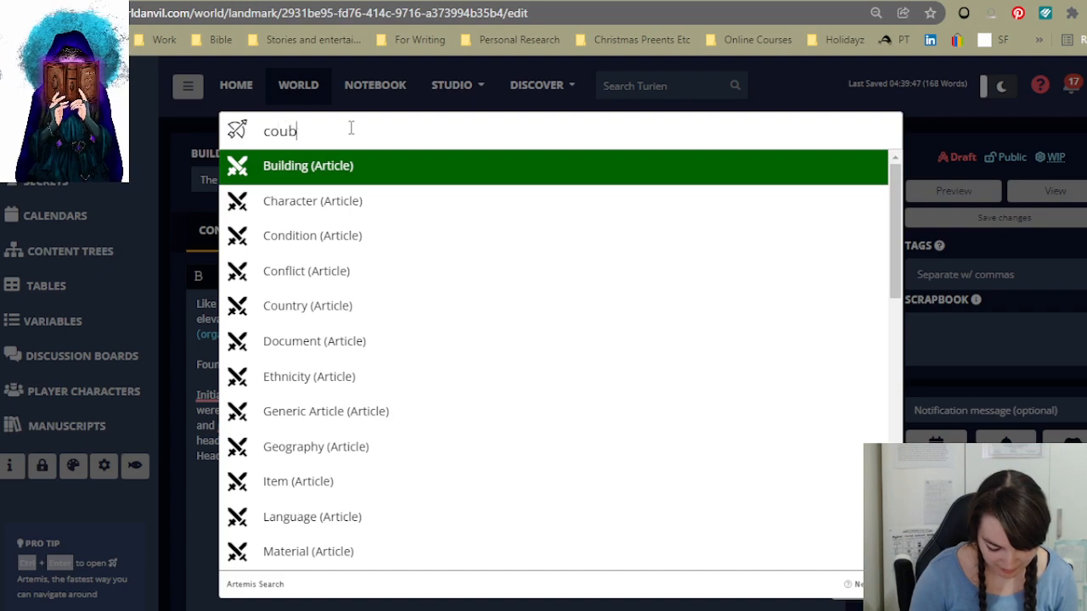
pyautogui.press('BackSpace')
pyautogui.write('ncil')
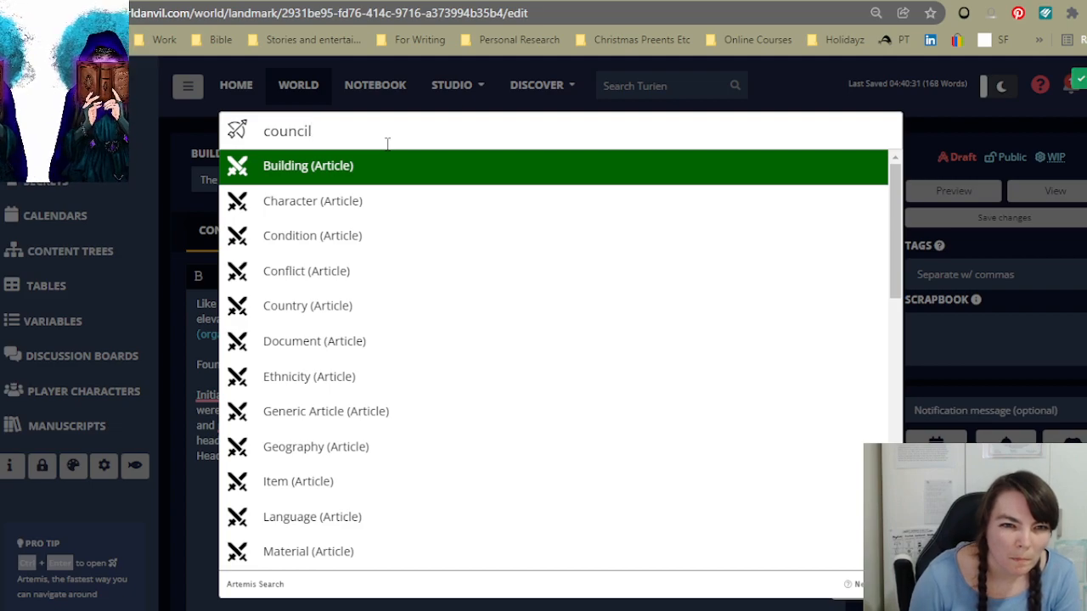
pyautogui.write(' of')
pyautogui.press('BackSpace')
pyautogui.press('BackSpace')
pyautogui.press('BackSpace')
pyautogui.press('BackSpace')
pyautogui.press('BackSpace')
pyautogui.press('BackSpace')
pyautogui.press('BackSpace')
pyautogui.press('BackSpace')
pyautogui.press('BackSpace')
pyautogui.press('BackSpace')
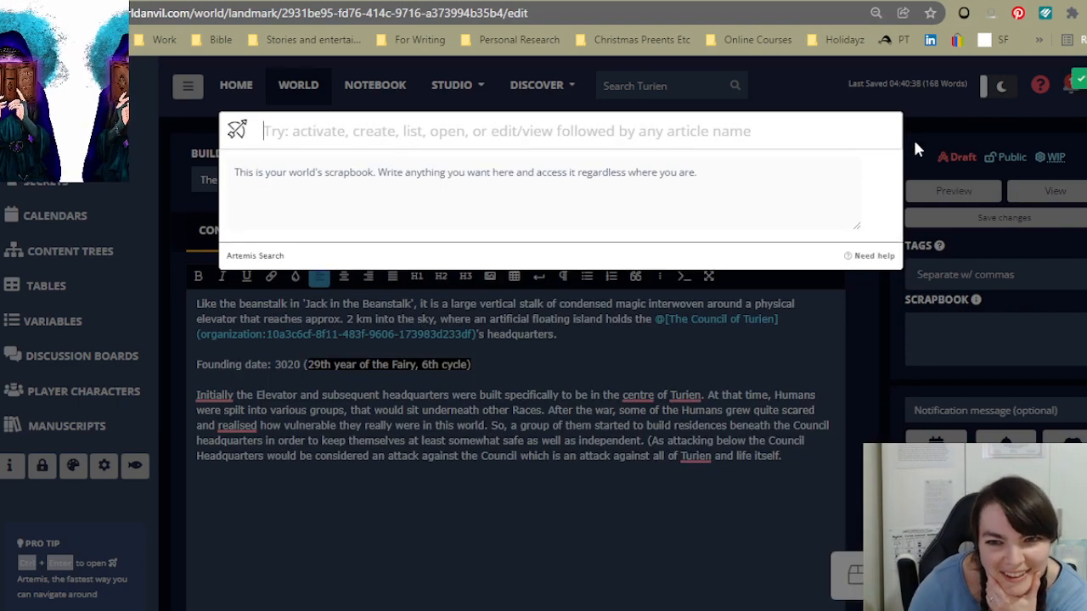
pyautogui.click(853, 582)
pyautogui.click(854, 580)
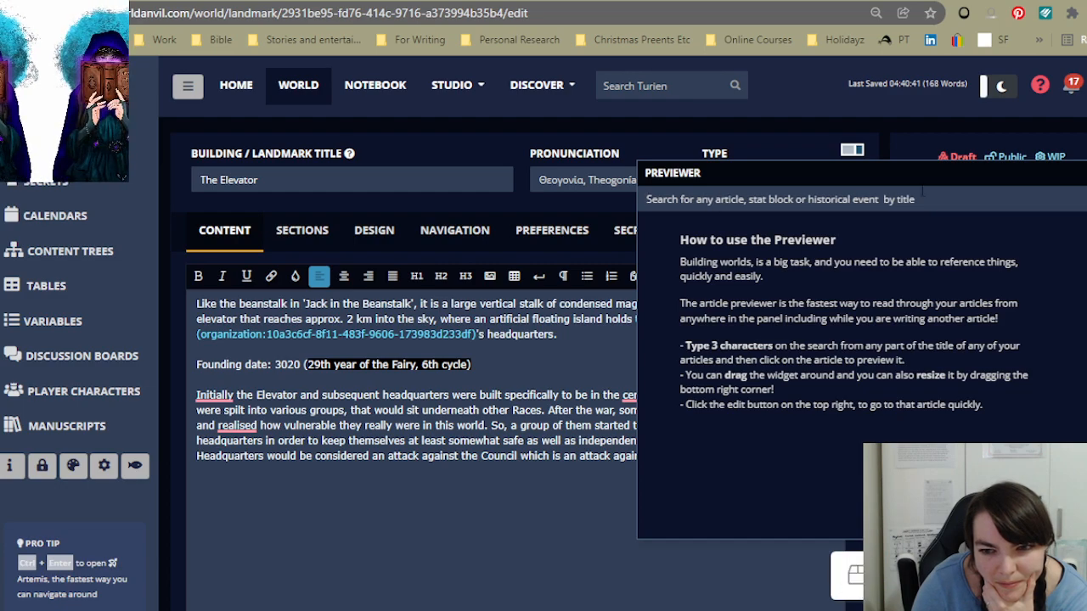
pyautogui.doubleClick(473, 504)
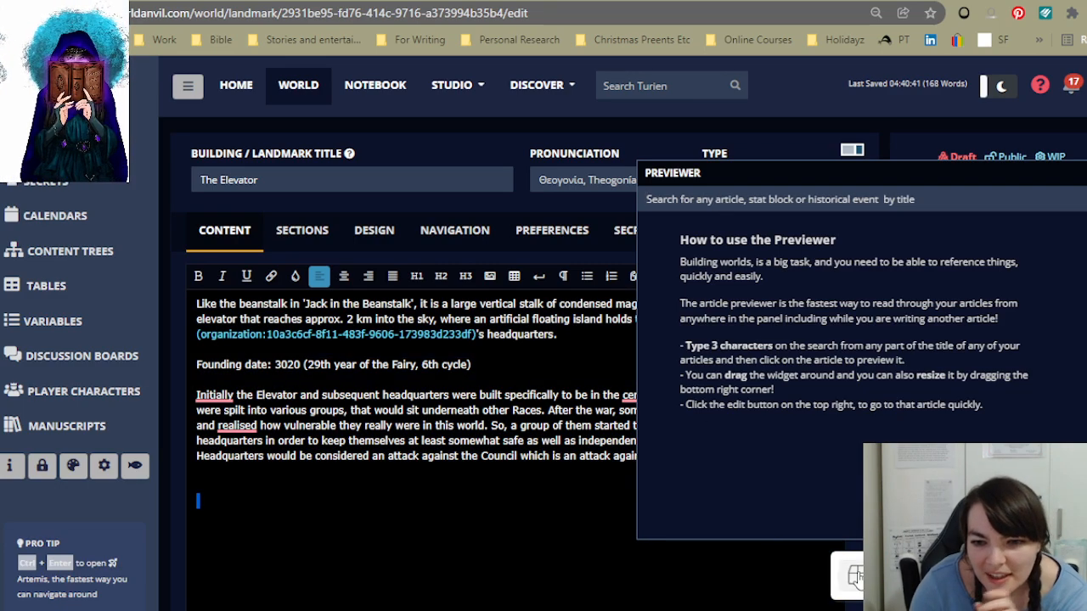
pyautogui.click(849, 578)
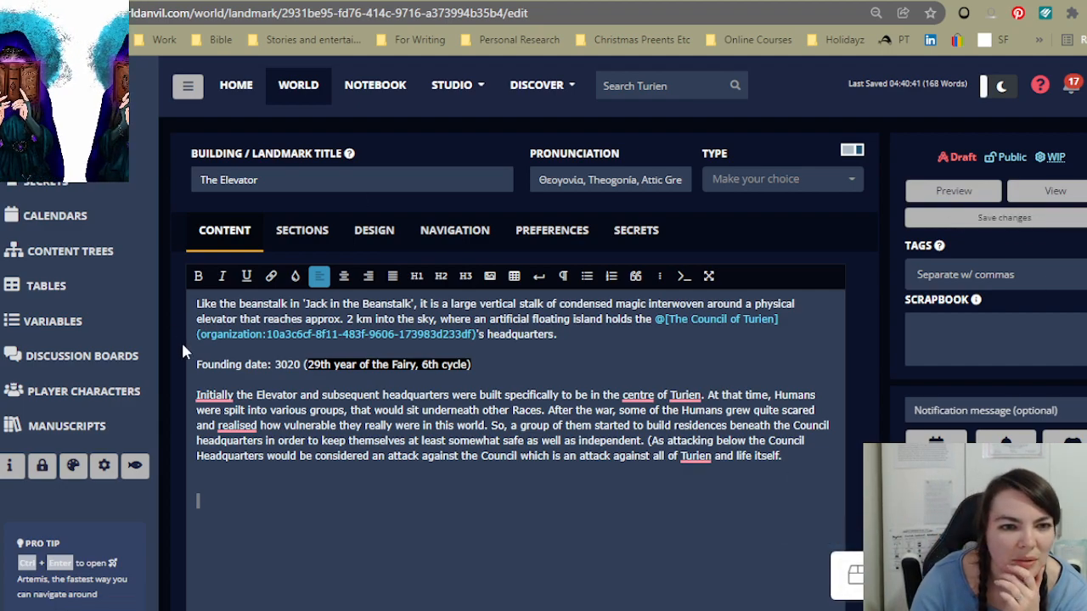
# Step: Open the world's article overview in a new browser tab and switch to that tab
pyautogui.scroll(3, 81, 356)
pyautogui.scroll(2, 82, 366)
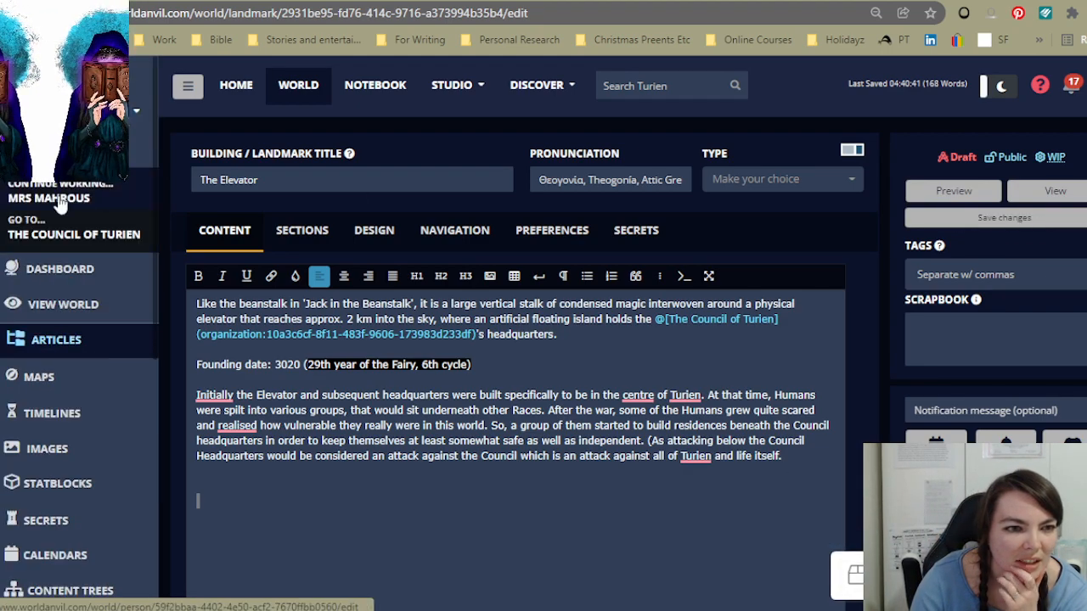
pyautogui.rightClick(67, 332)
pyautogui.click(95, 346)
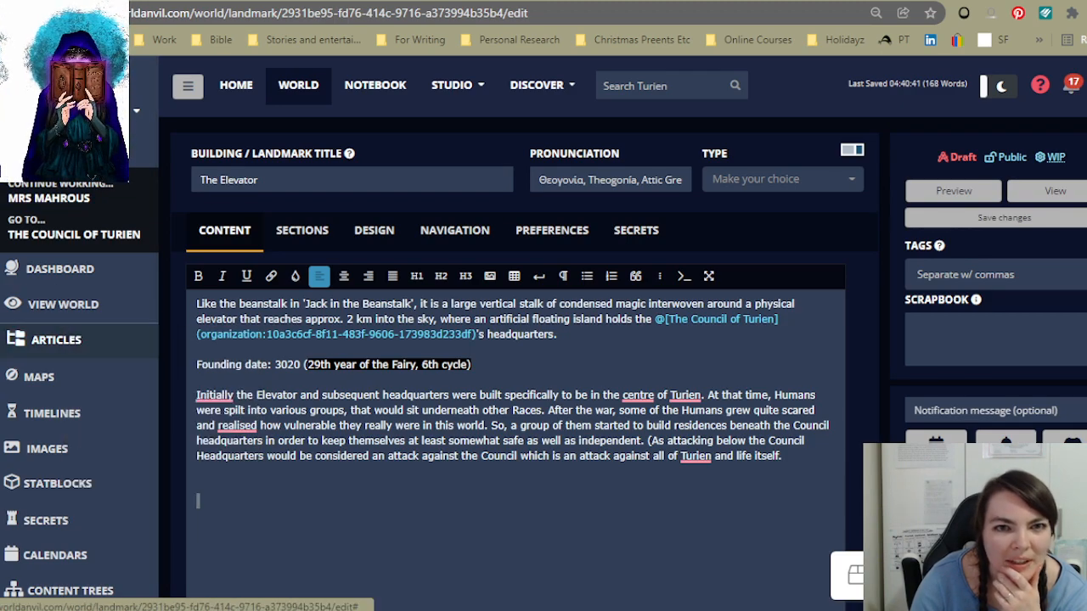
pyautogui.hotkey('ctrl', 'Tab')
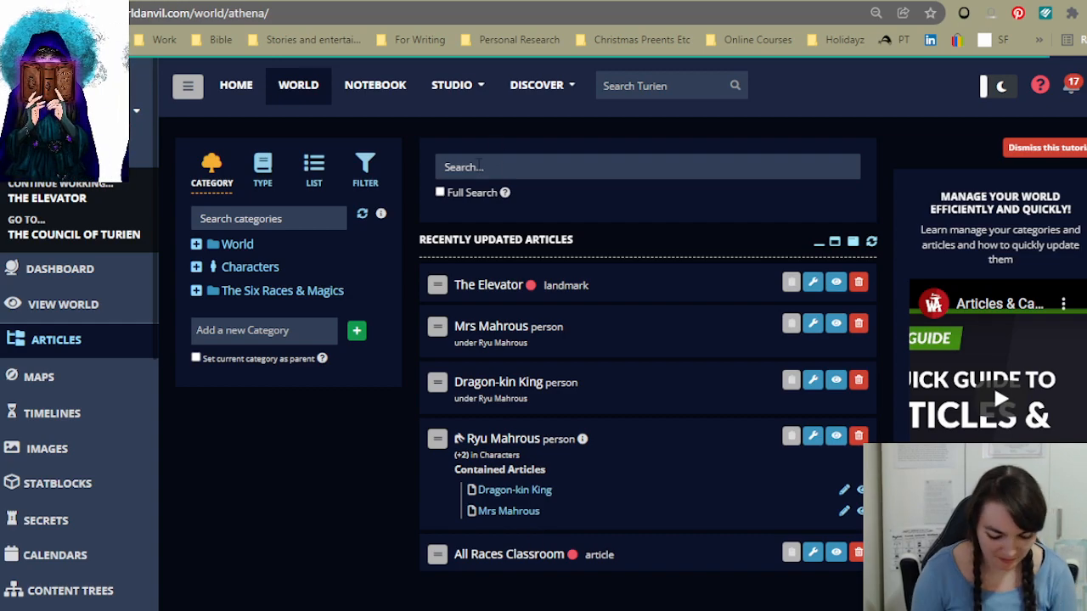
# Step: Search the articles for "the council" and open "The Council of Turien" for editing
pyautogui.click(478, 166)
pyautogui.write('the council')
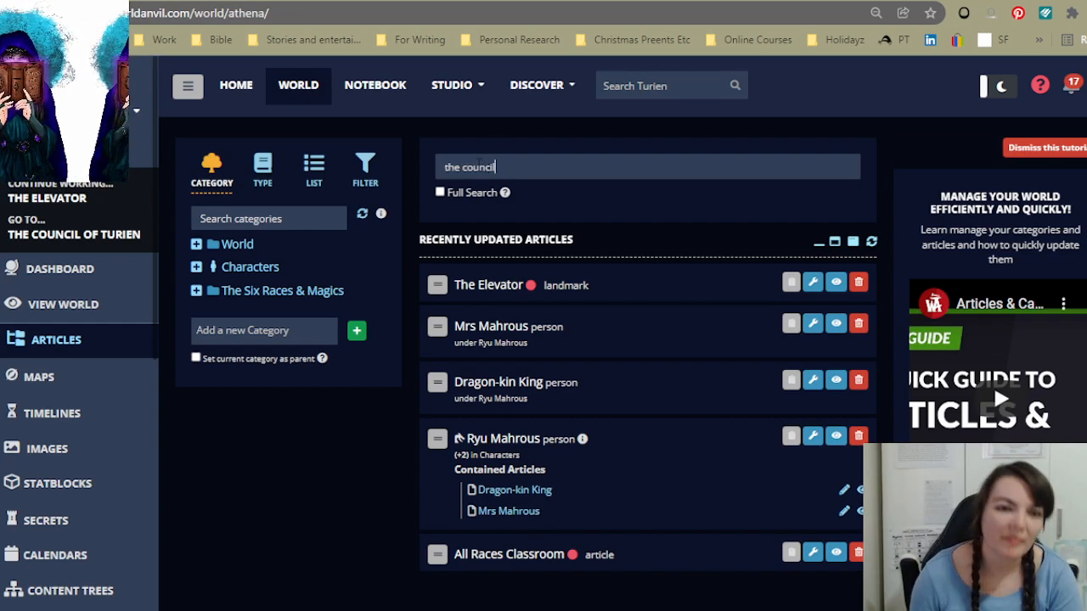
pyautogui.click(577, 291)
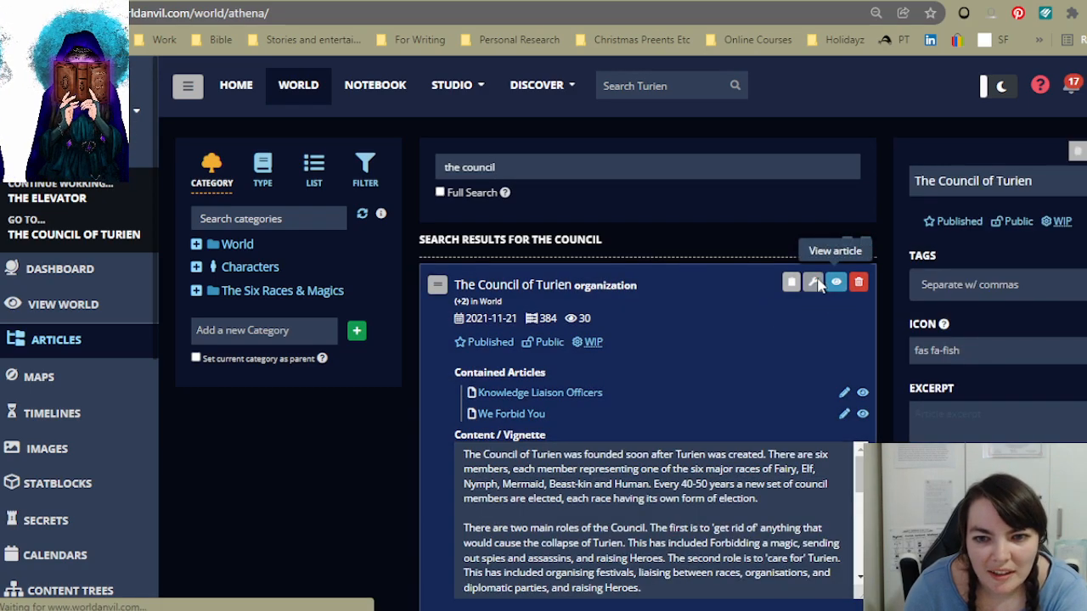
pyautogui.click(813, 282)
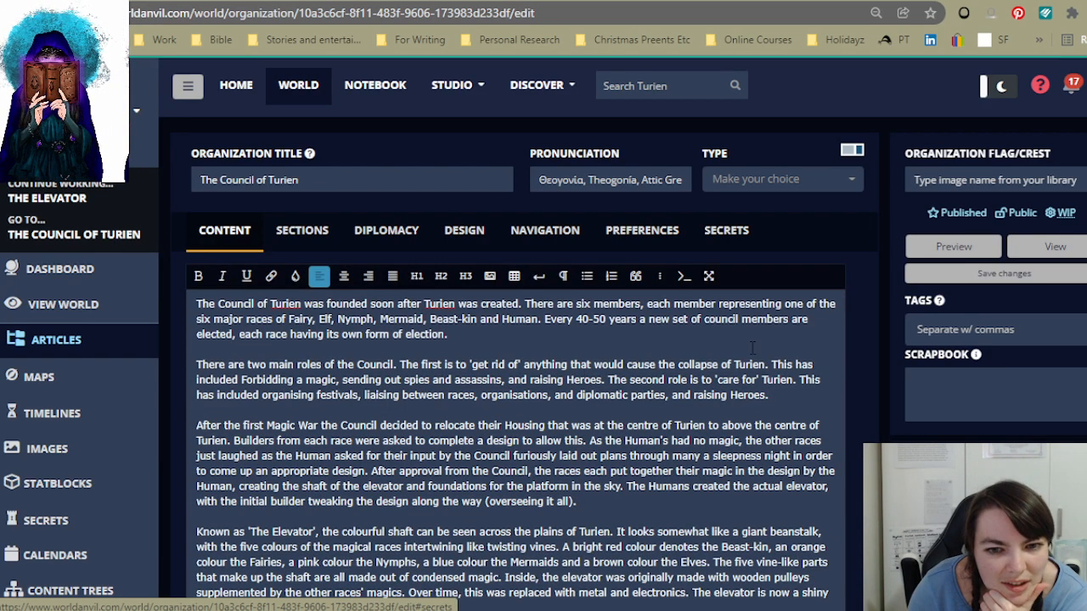
pyautogui.click(790, 398)
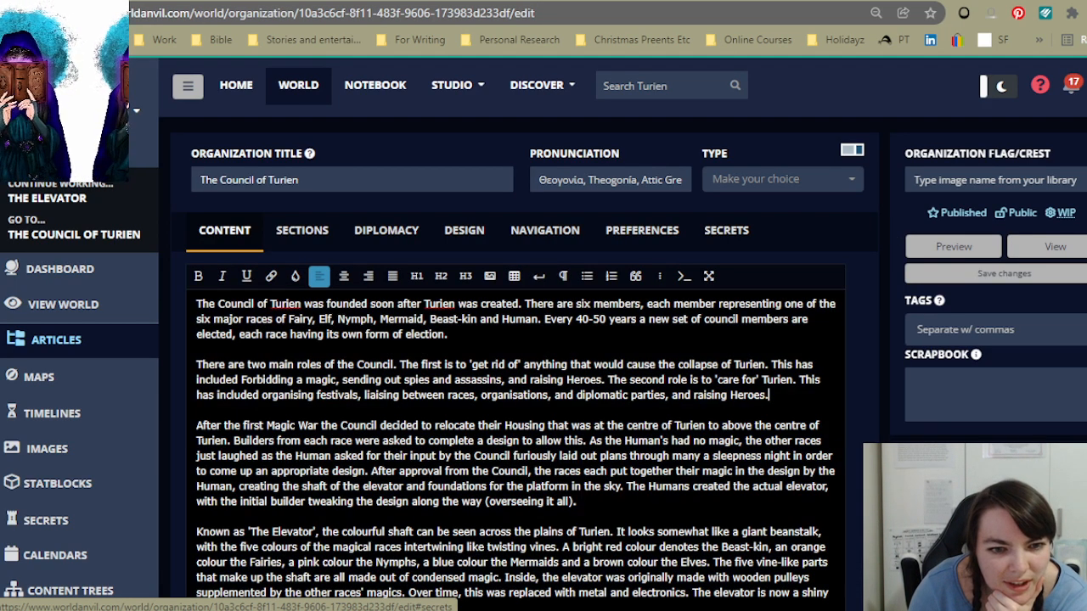
# Step: Begin the second paragraph of the Council article with "The pladeg of the Council of Turien is to keep Turien alive and"
pyautogui.click(197, 365)
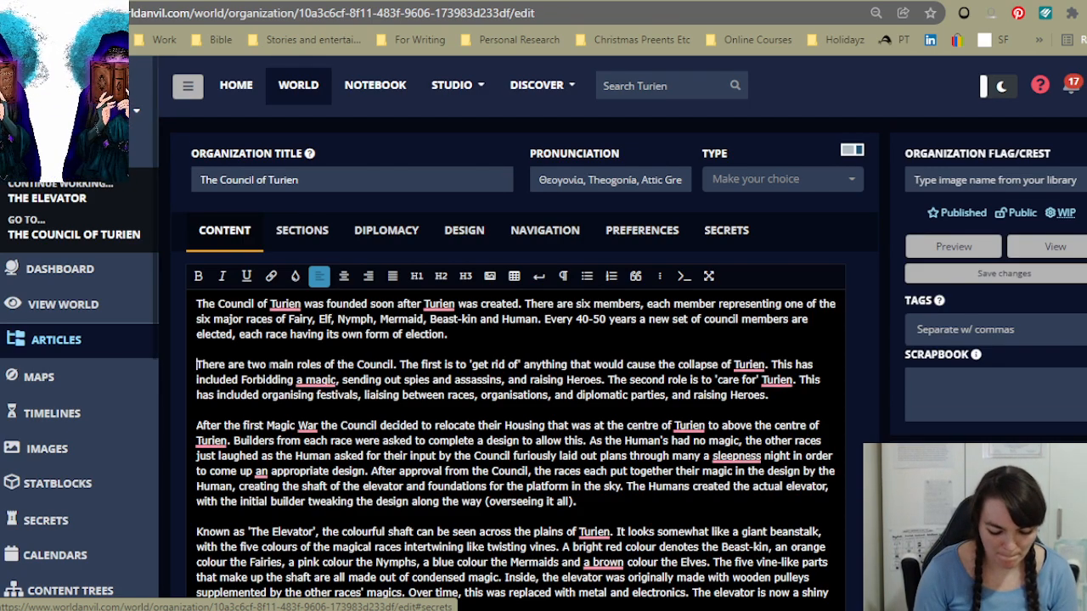
pyautogui.write('The ')
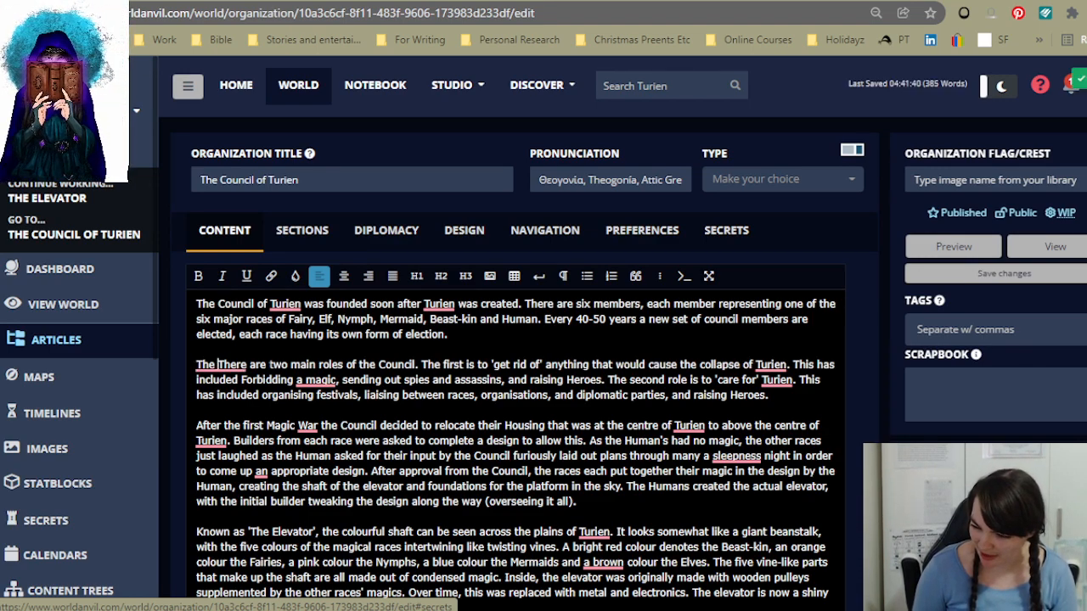
pyautogui.write('pladed')
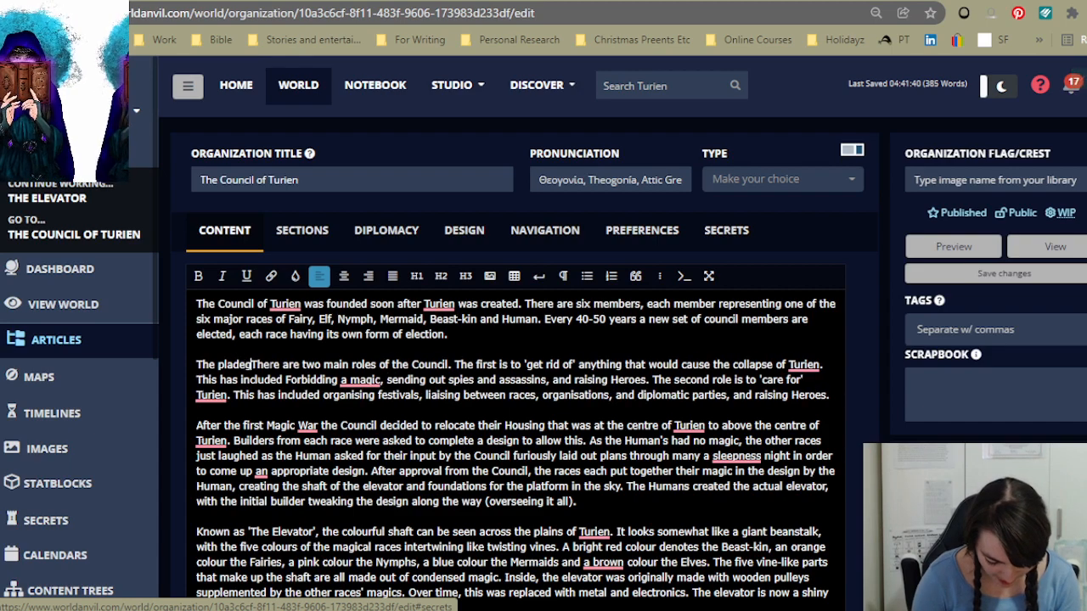
pyautogui.press('BackSpace')
pyautogui.write('g of the Council of Turien is to ')
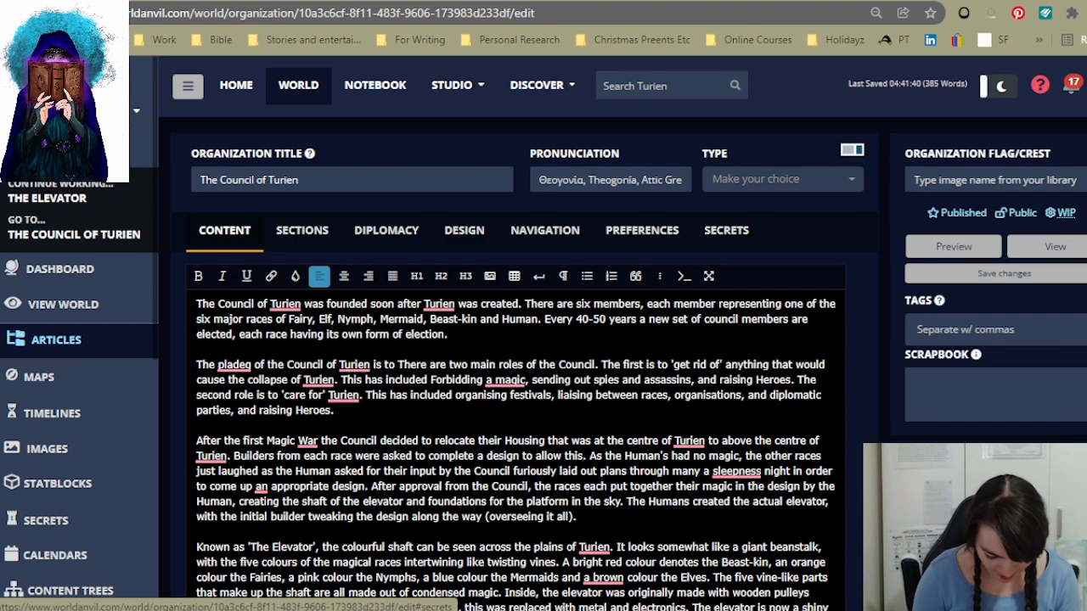
pyautogui.write('keep Turie')
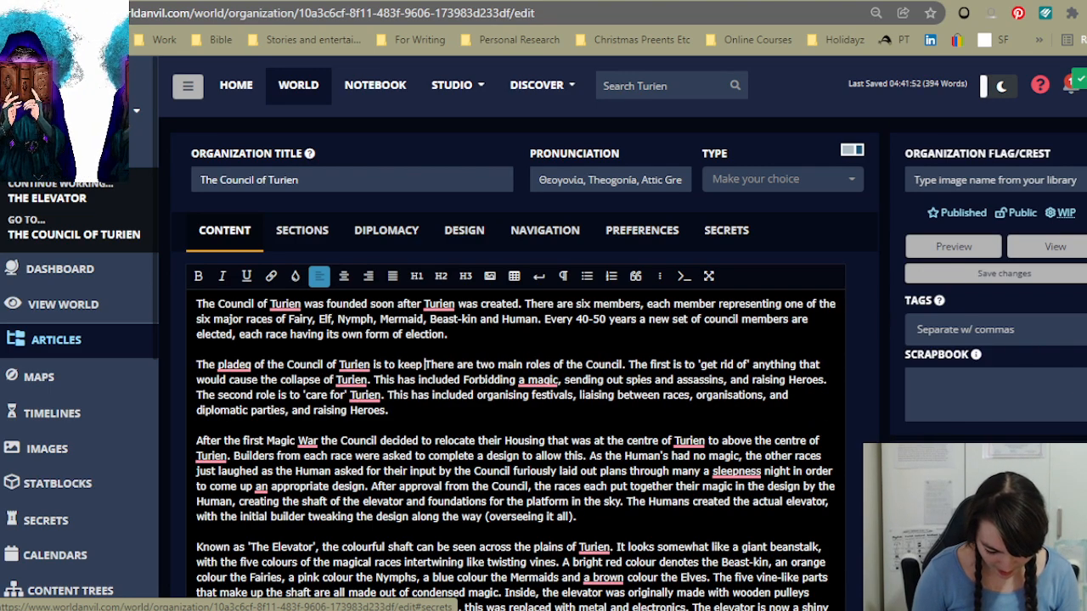
pyautogui.write('n alive and')
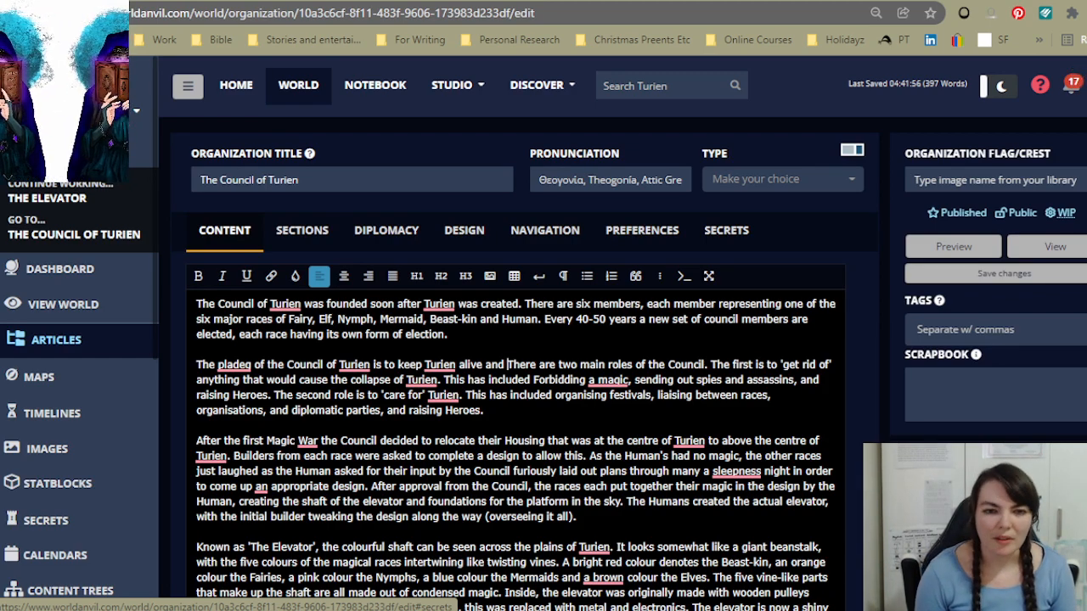
# Step: Complete the new opening sentence after "alive and" with "thriving - the environment and the 6 races."
pyautogui.press('BackSpace')
pyautogui.press('BackSpace')
pyautogui.press('BackSpace')
pyautogui.write('nd thr')
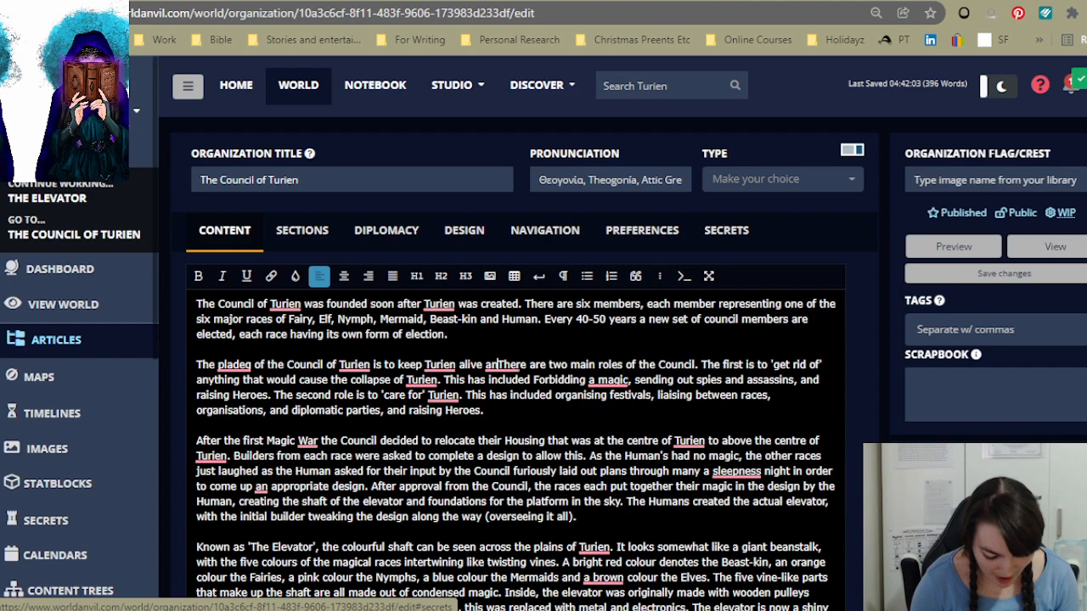
pyautogui.write('iving - the')
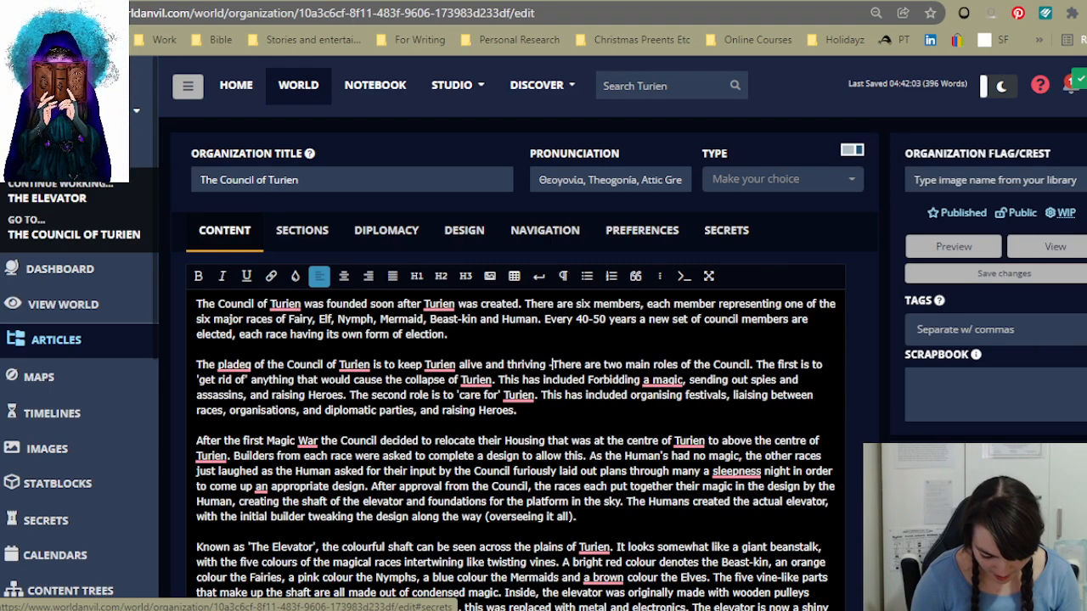
pyautogui.write(' en')
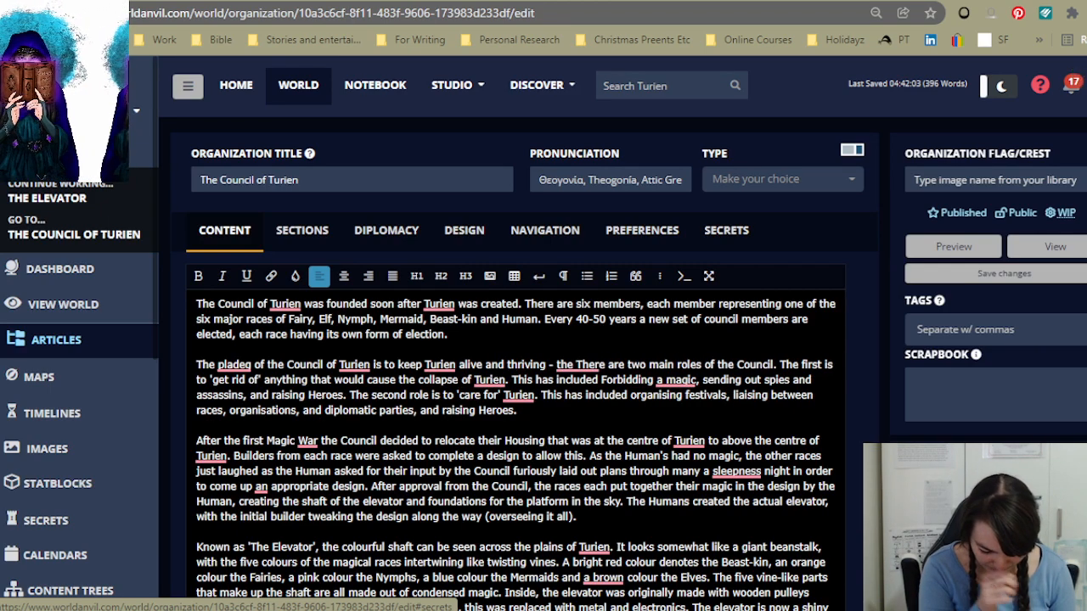
pyautogui.write('vir')
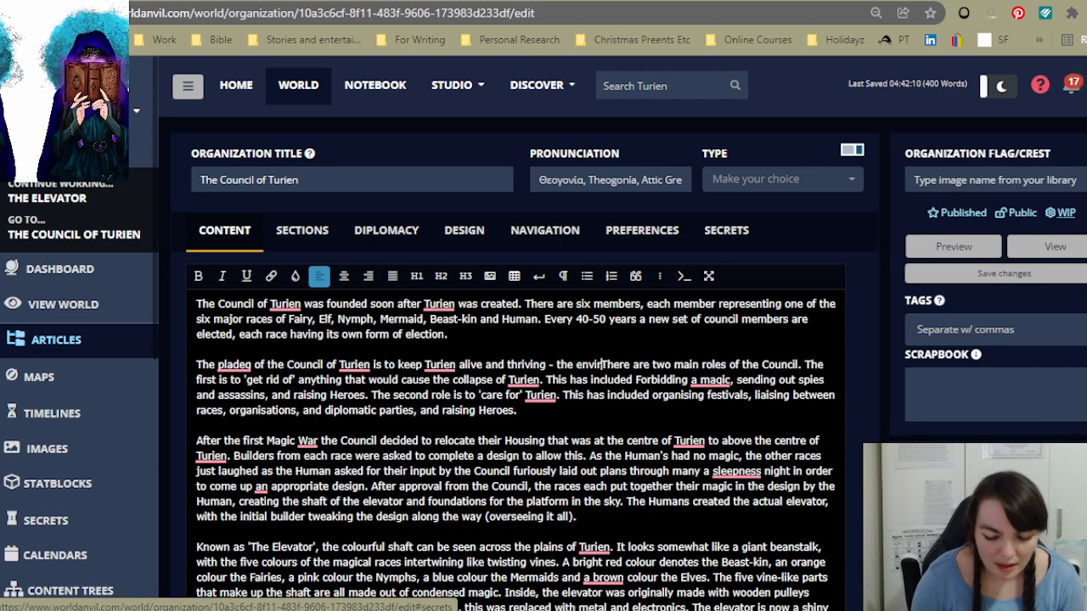
pyautogui.write('onment and the')
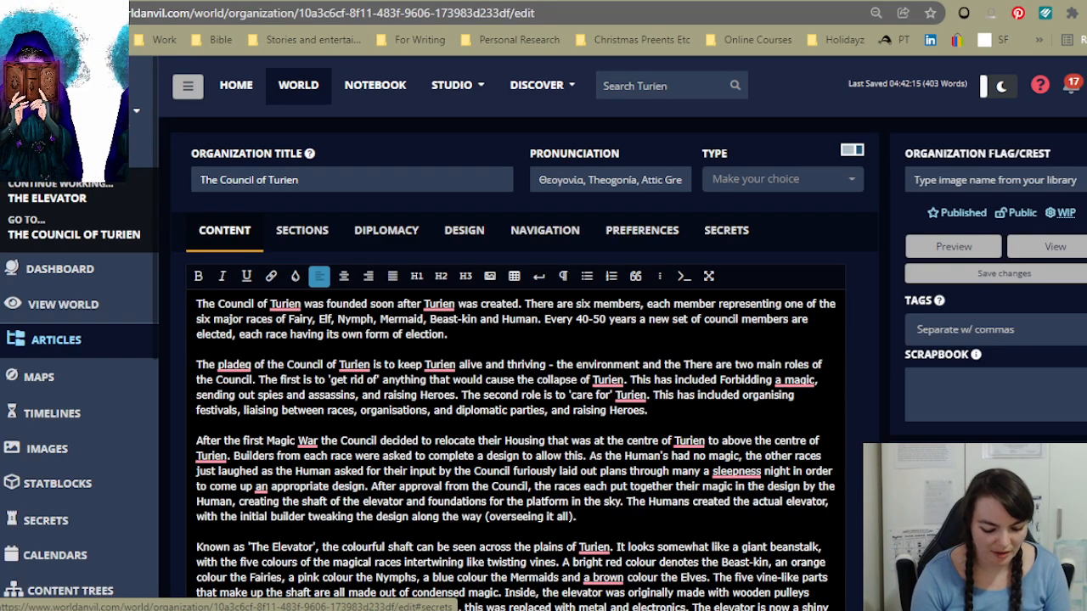
pyautogui.write('6 races.')
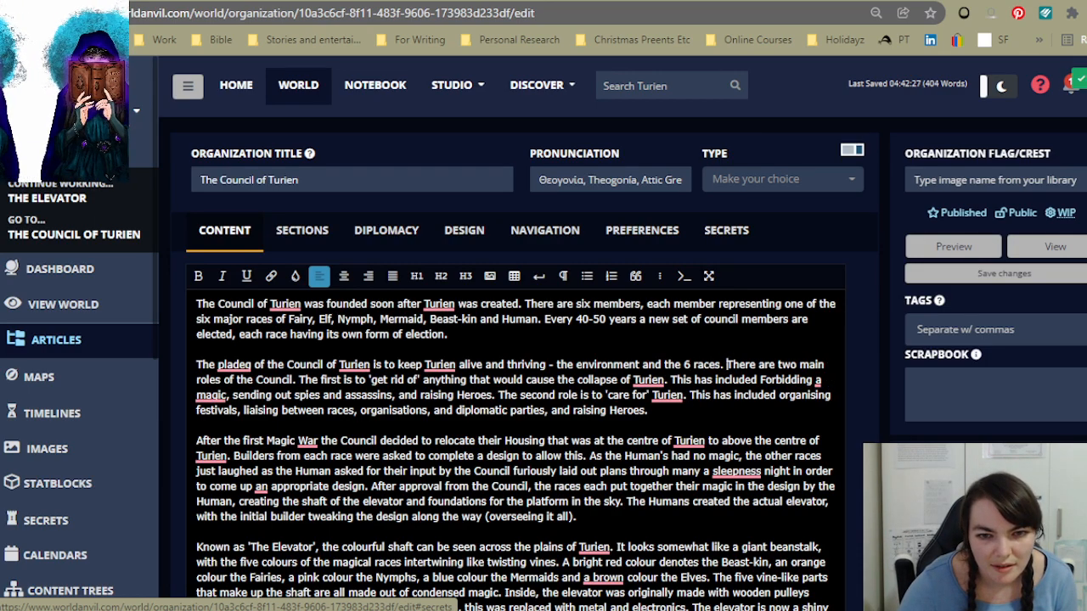
# Step: Replace the numeral "6" before "races" with "six" and save the Council article's changes
pyautogui.click(689, 365)
pyautogui.press('BackSpace')
pyautogui.write('six')
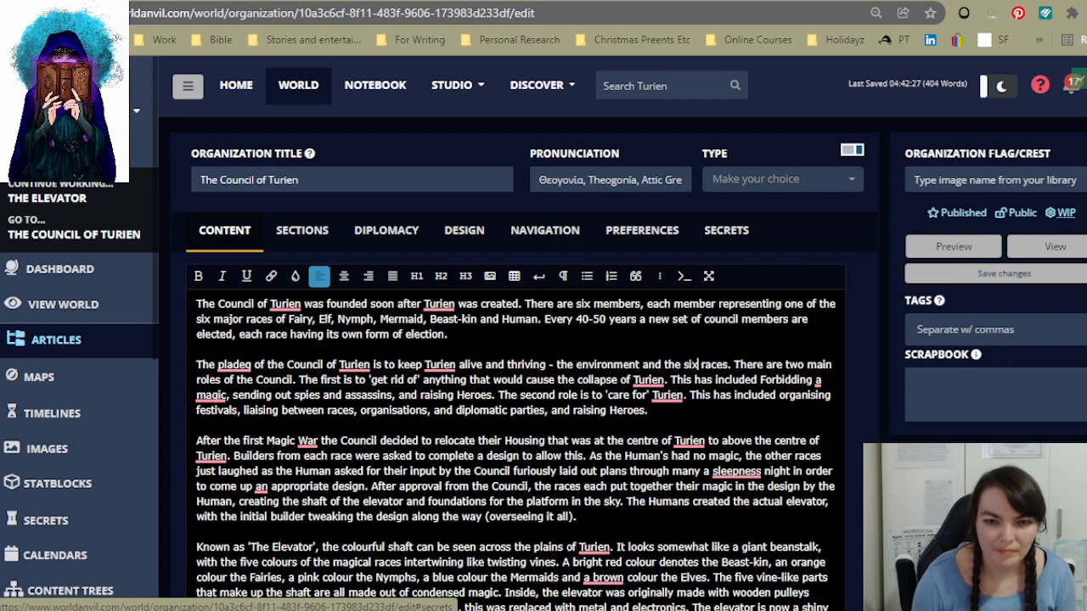
pyautogui.click(1009, 276)
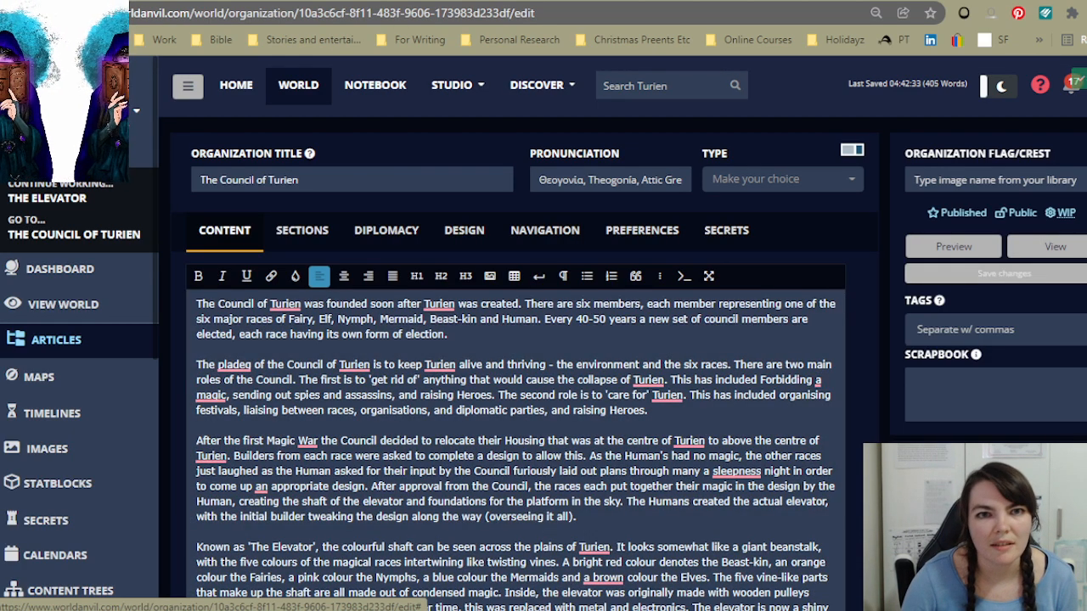
# Step: Return to The Elevator article, add the closing parenthesis after "life itself." and insert a comma after "Initially"
pyautogui.click(475, 1)
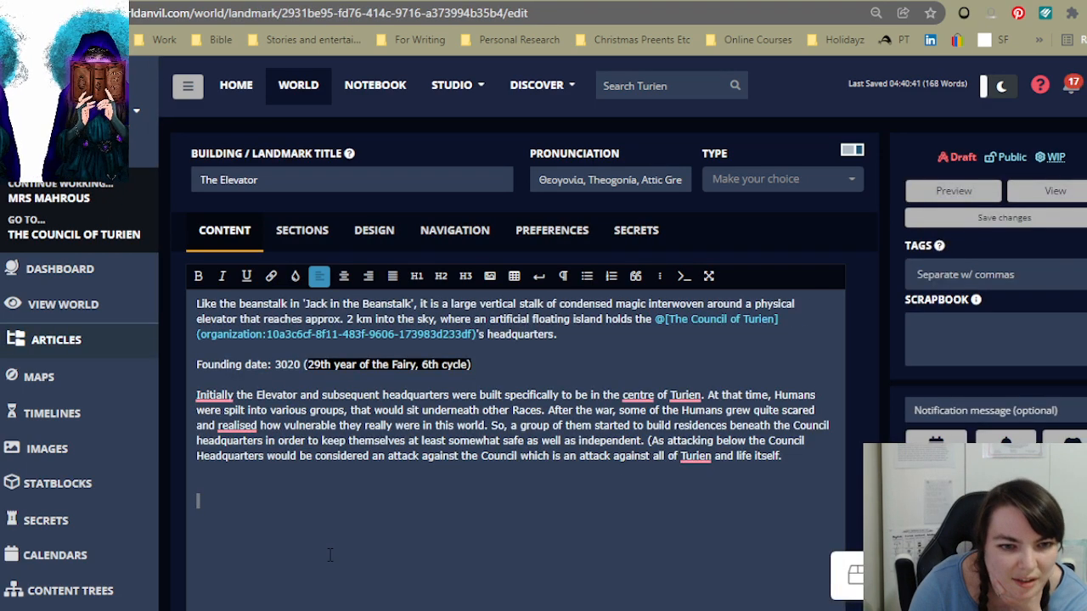
pyautogui.click(426, 487)
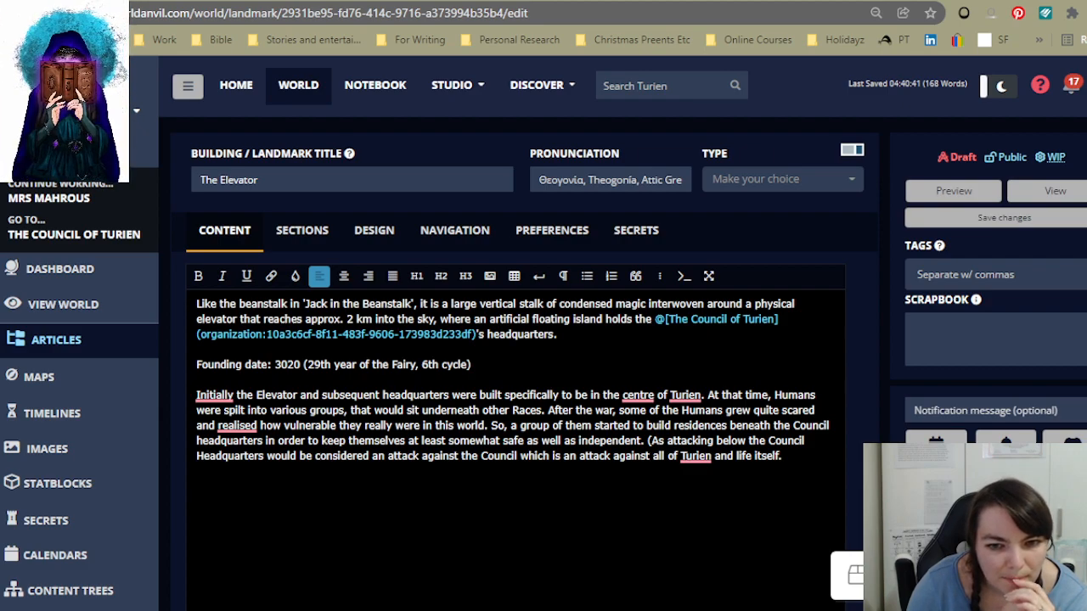
pyautogui.write(')')
pyautogui.press('Return')
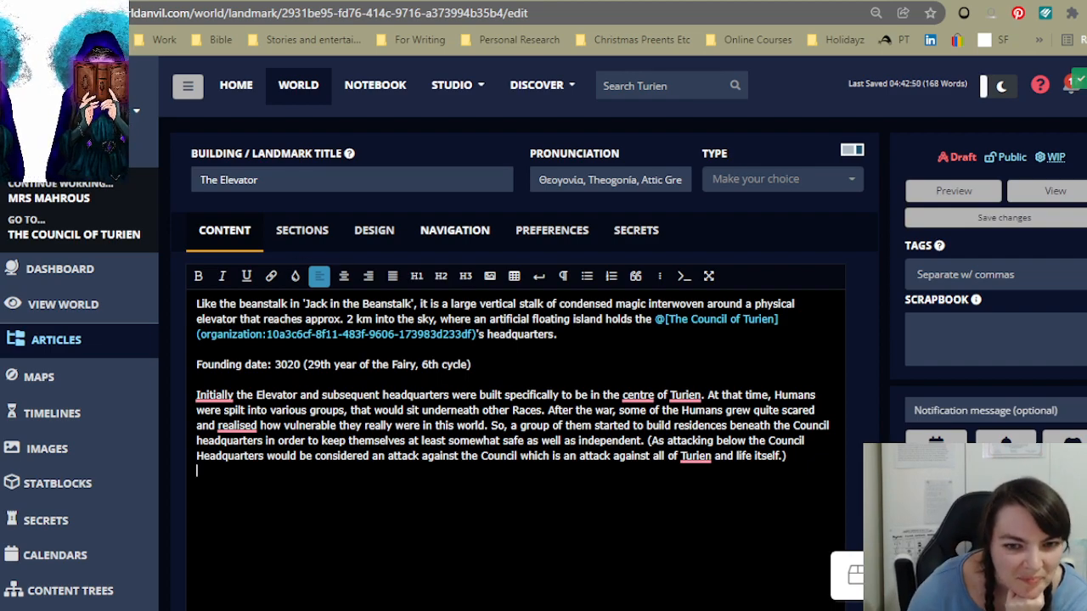
pyautogui.click(233, 395)
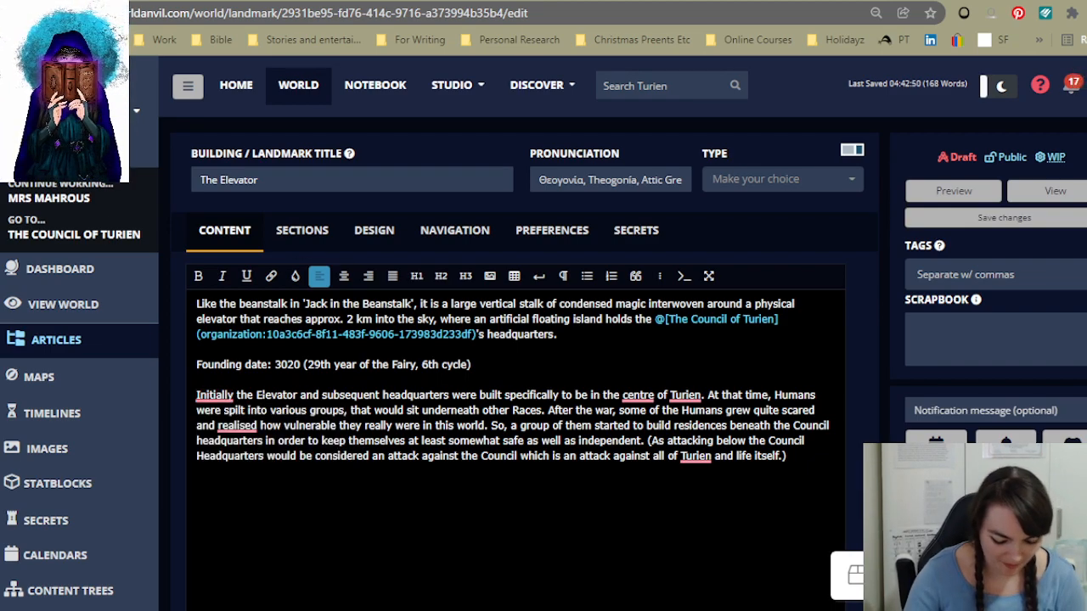
pyautogui.write(',')
pyautogui.click(197, 532)
pyautogui.click(197, 486)
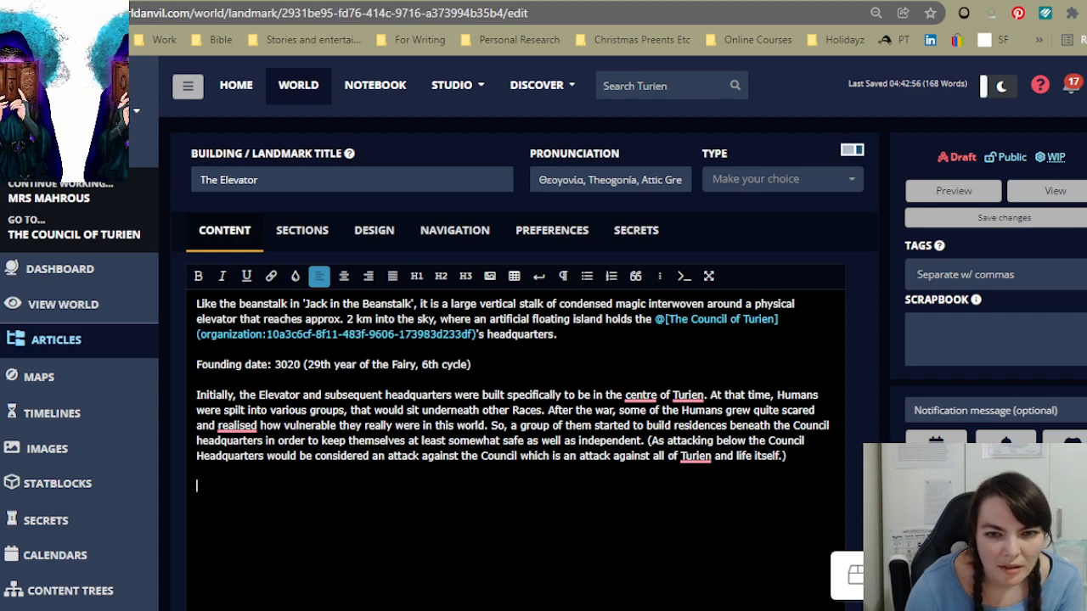
# Step: Look through the available parent location choices for the Elevator building
pyautogui.scroll(-2, 635, 527)
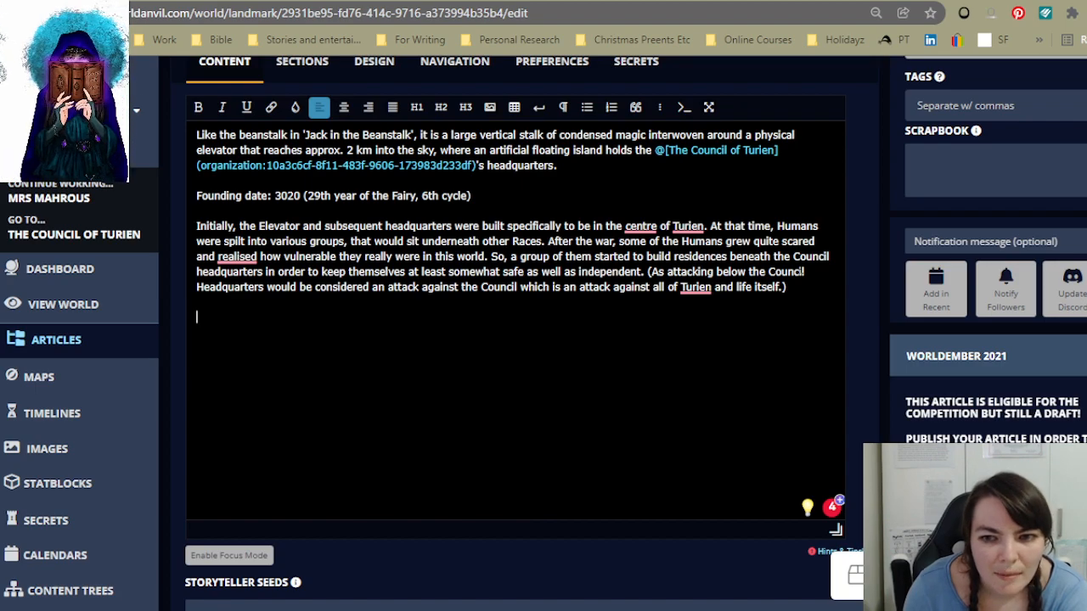
pyautogui.scroll(-4, 702, 369)
pyautogui.scroll(-2, 702, 369)
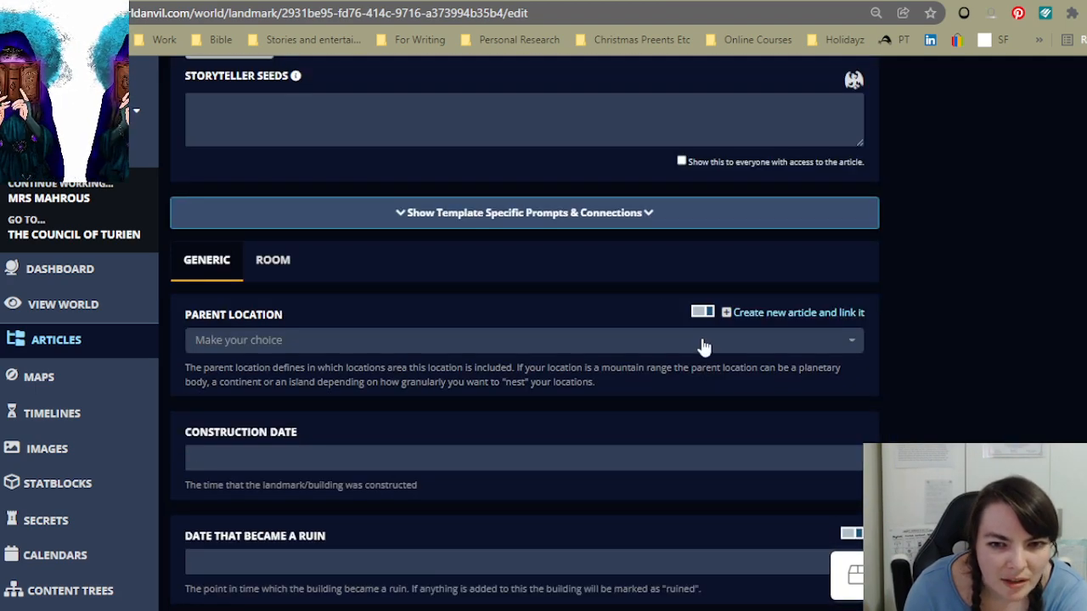
pyautogui.click(703, 342)
pyautogui.click(703, 346)
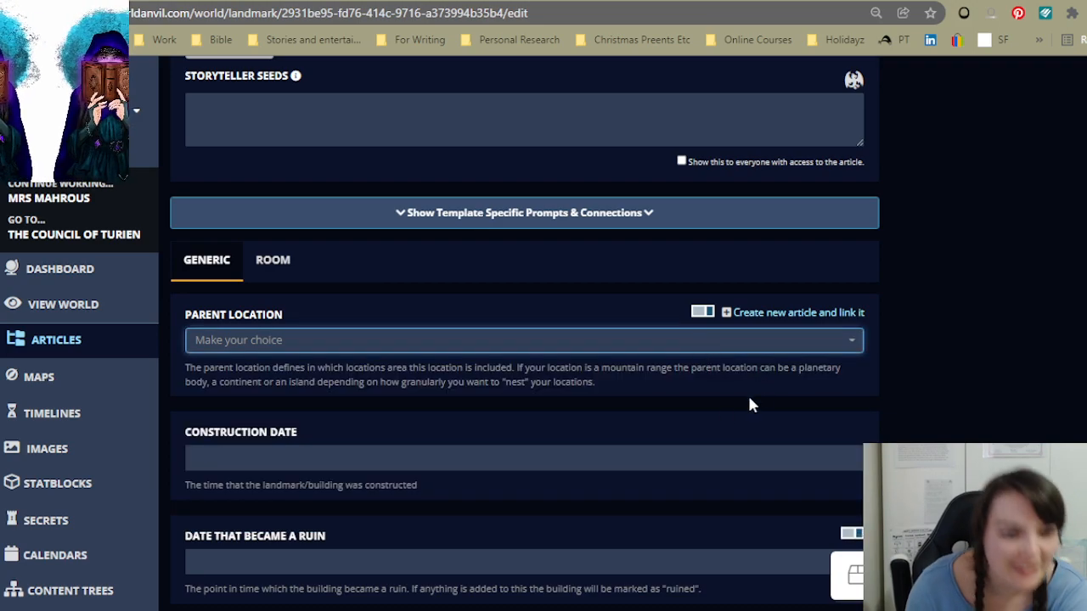
pyautogui.click(682, 339)
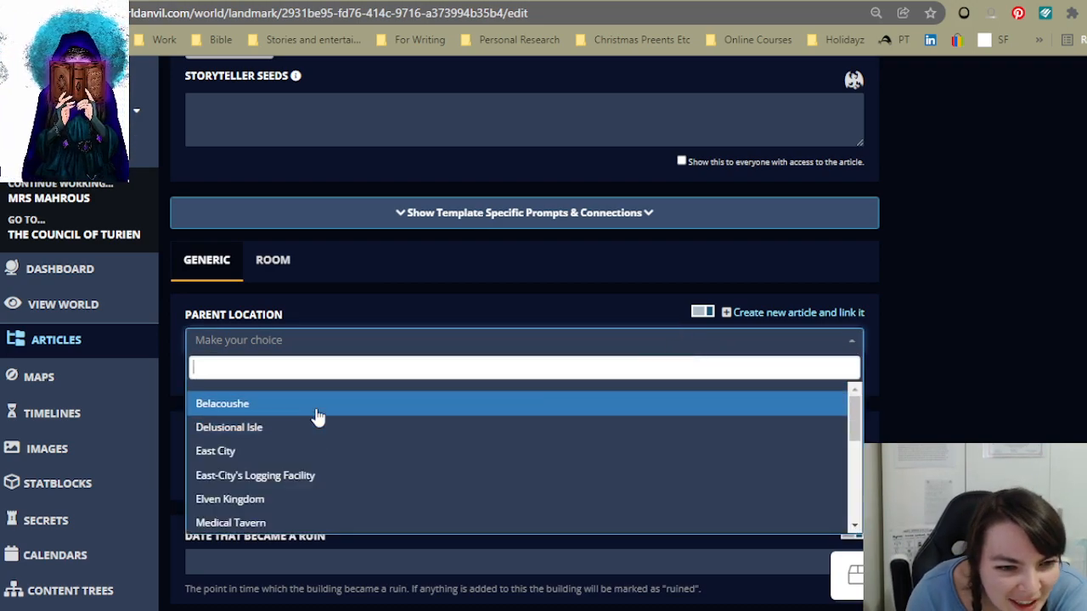
pyautogui.scroll(-5, 322, 441)
pyautogui.scroll(-2, 322, 444)
pyautogui.scroll(2, 330, 478)
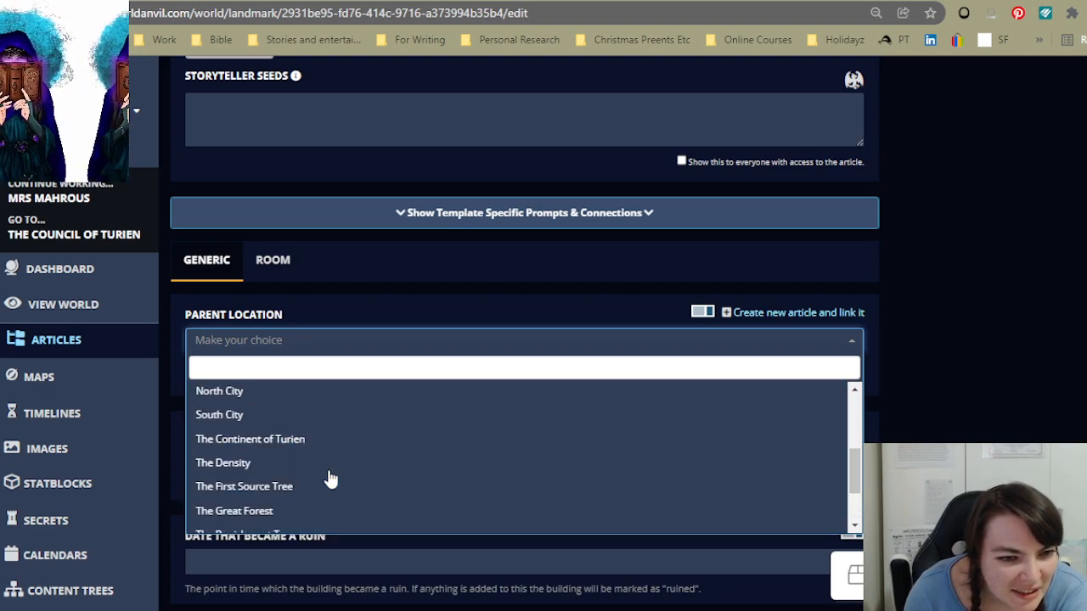
pyautogui.scroll(3, 323, 442)
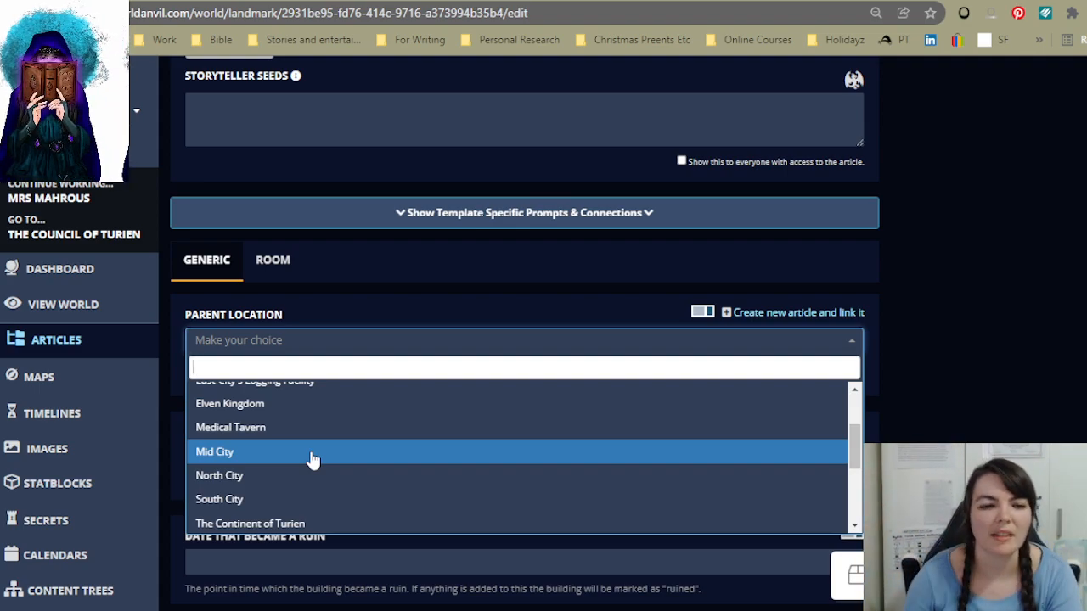
pyautogui.scroll(5, 939, 204)
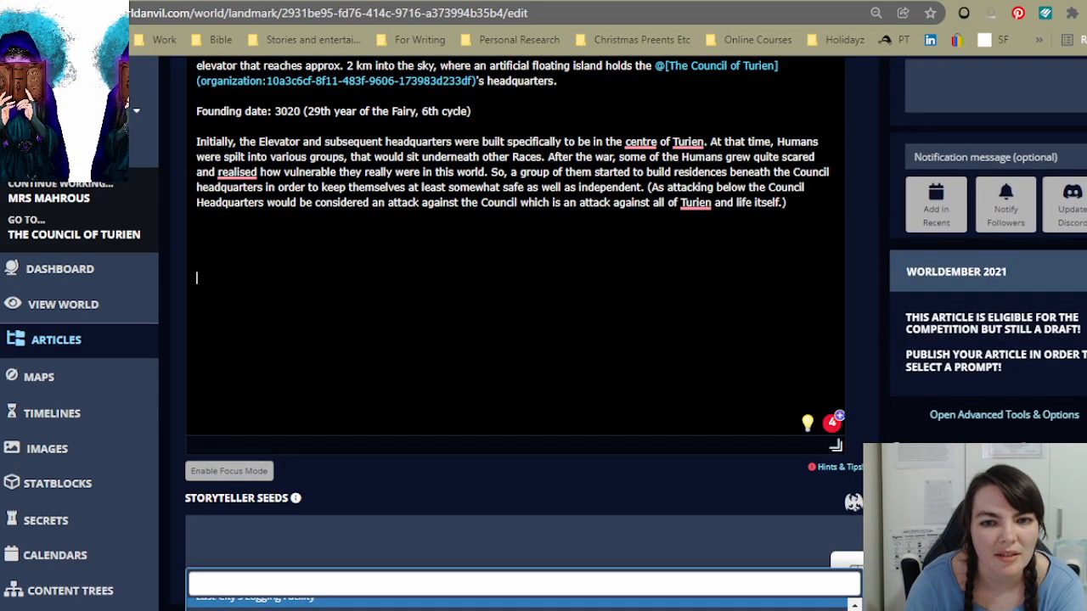
# Step: Add a line reading "Growth of Mid-City" beneath the history paragraph
pyautogui.click(197, 233)
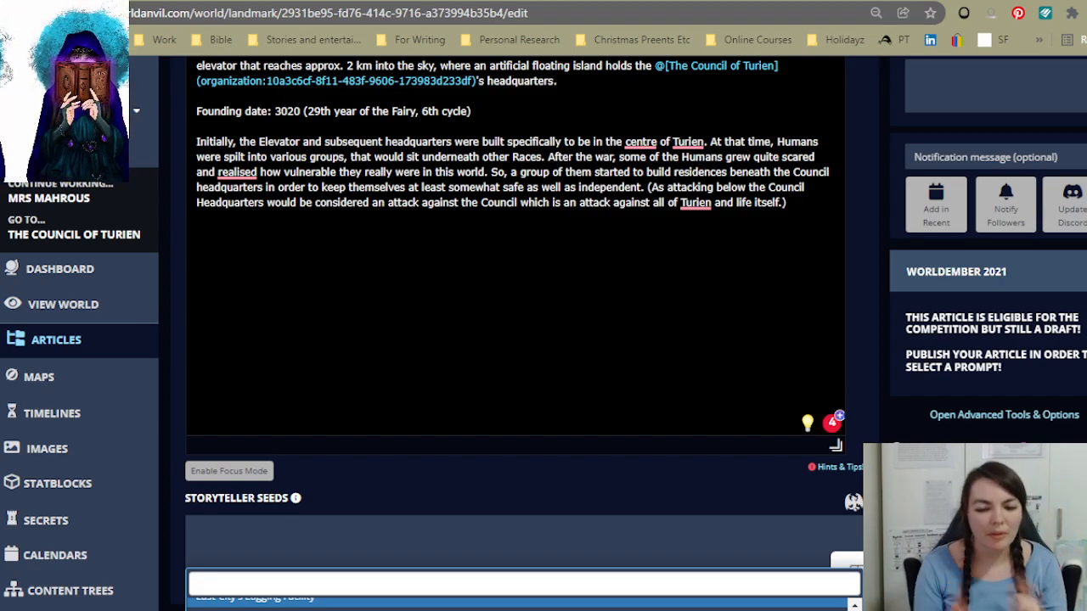
pyautogui.write('Grot')
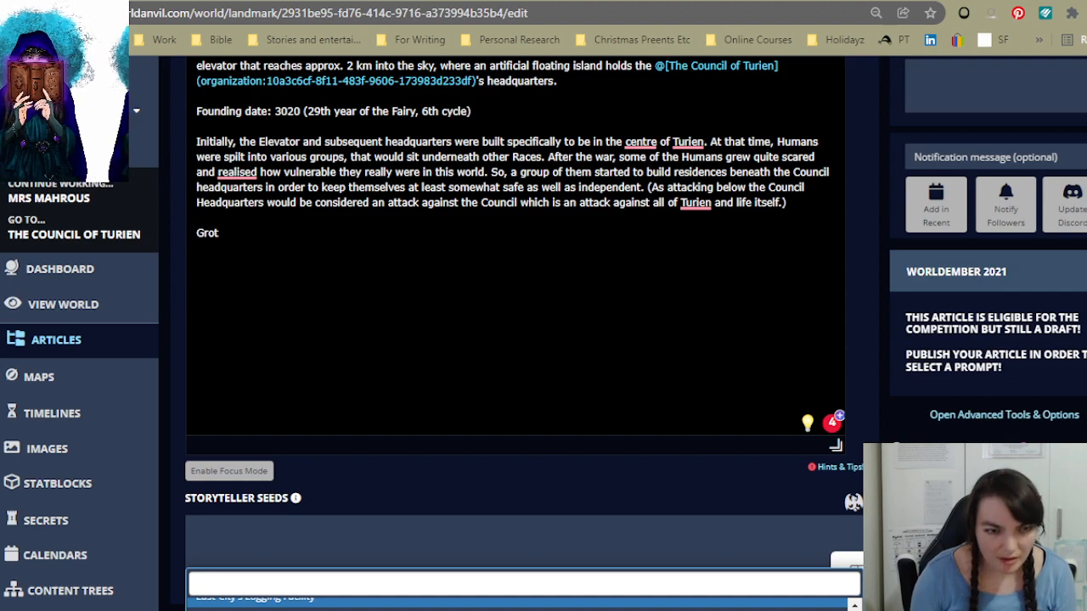
pyautogui.press('BackSpace')
pyautogui.write('wth of Mi')
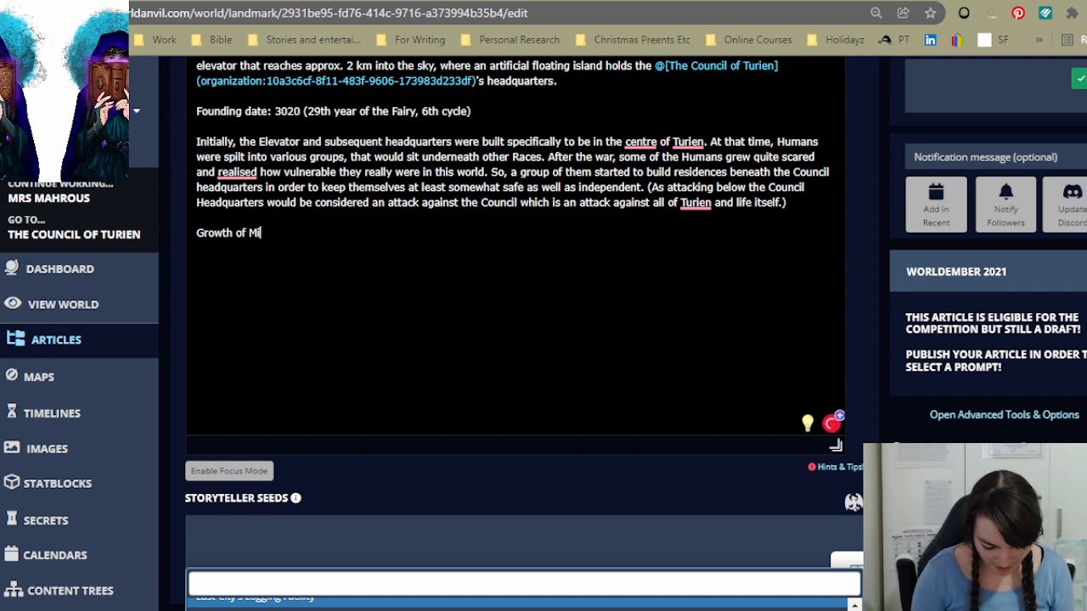
pyautogui.write('d-City')
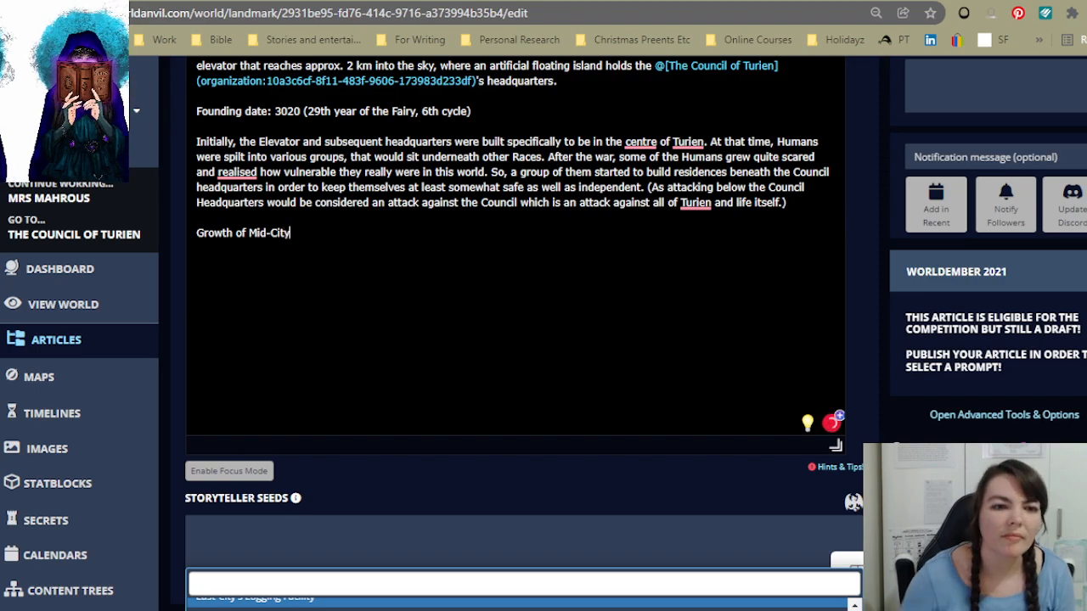
# Step: Start a new paragraph below "Growth of Mid-City" reading "Humans over time grew their settlement into a city"
pyautogui.scroll(3, 516, 382)
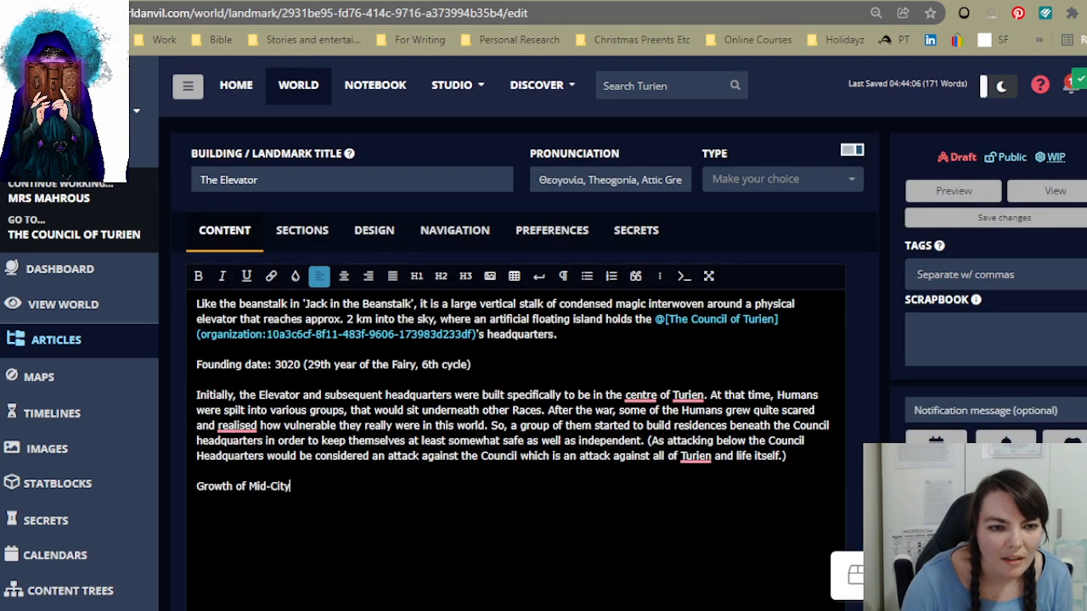
pyautogui.moveTo(291, 486); pyautogui.dragTo(189, 501)
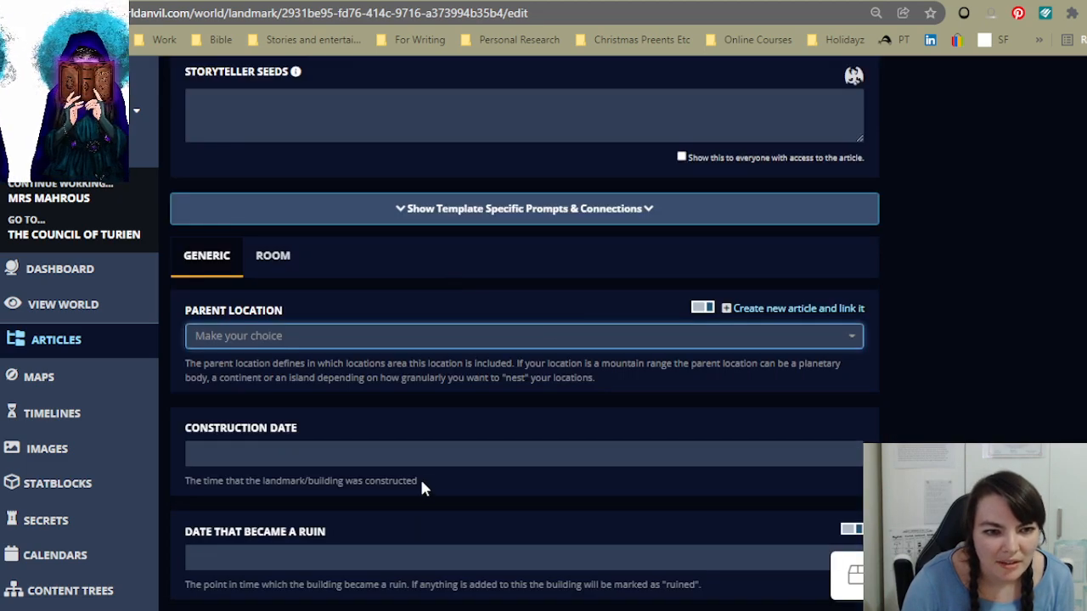
pyautogui.scroll(7, 591, 468)
pyautogui.scroll(2, 607, 479)
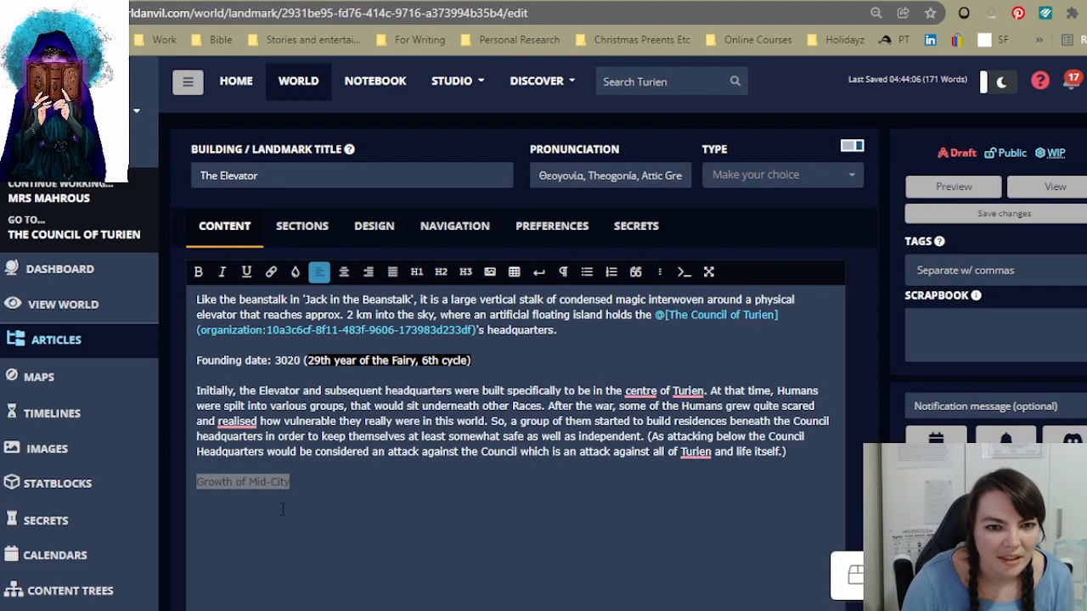
pyautogui.click(250, 525)
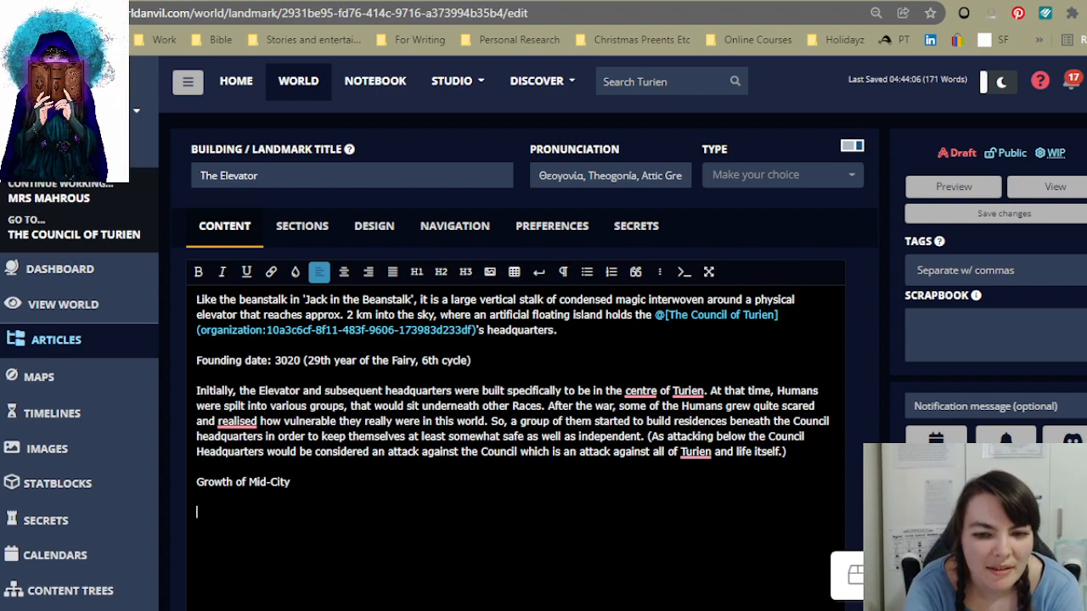
pyautogui.write('Hu')
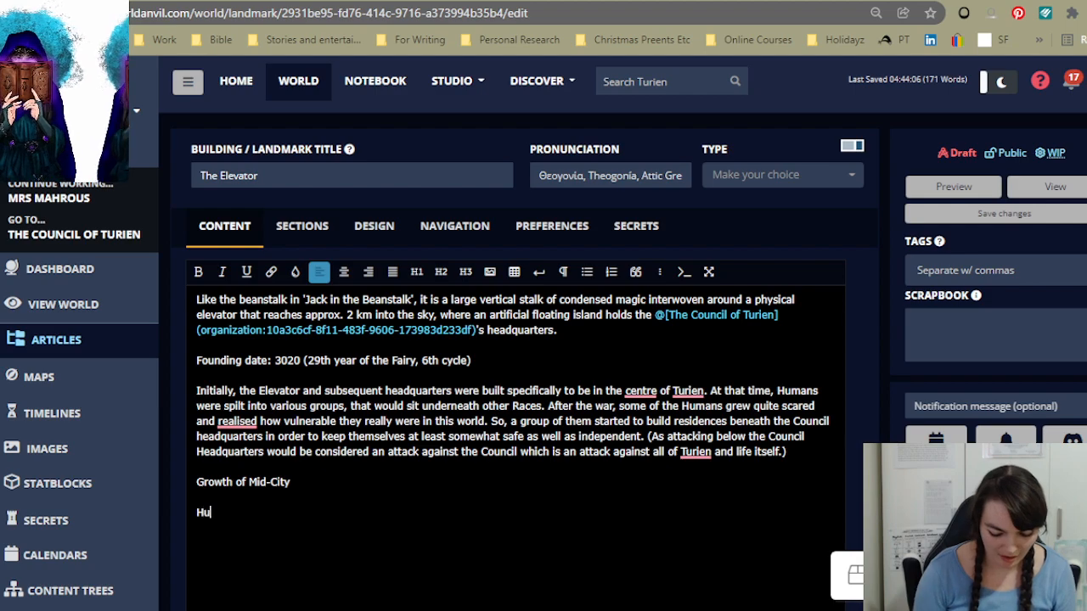
pyautogui.write('mans ov')
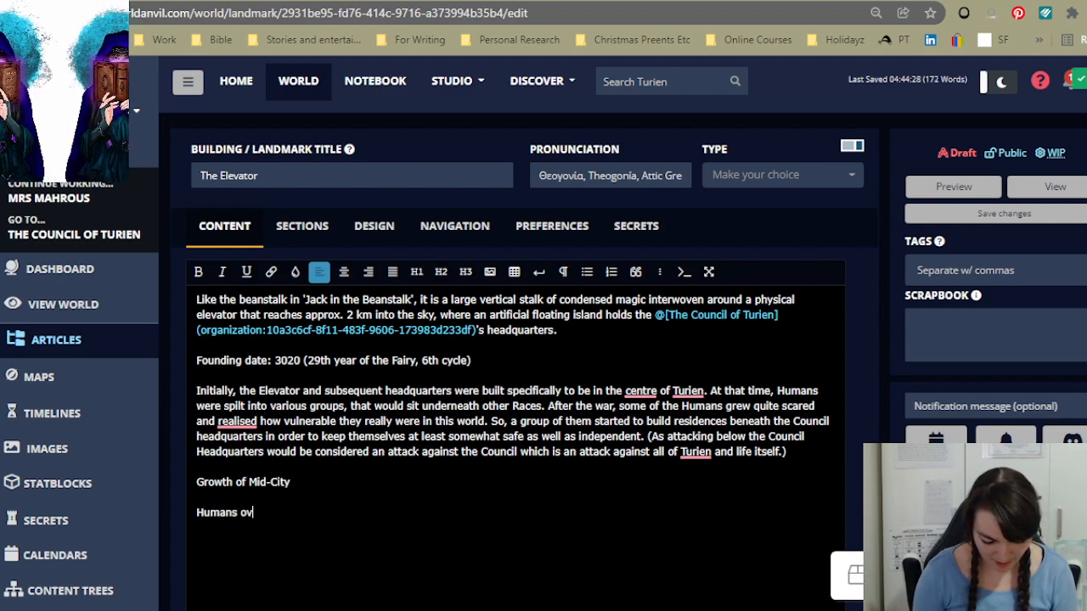
pyautogui.write('er time grew')
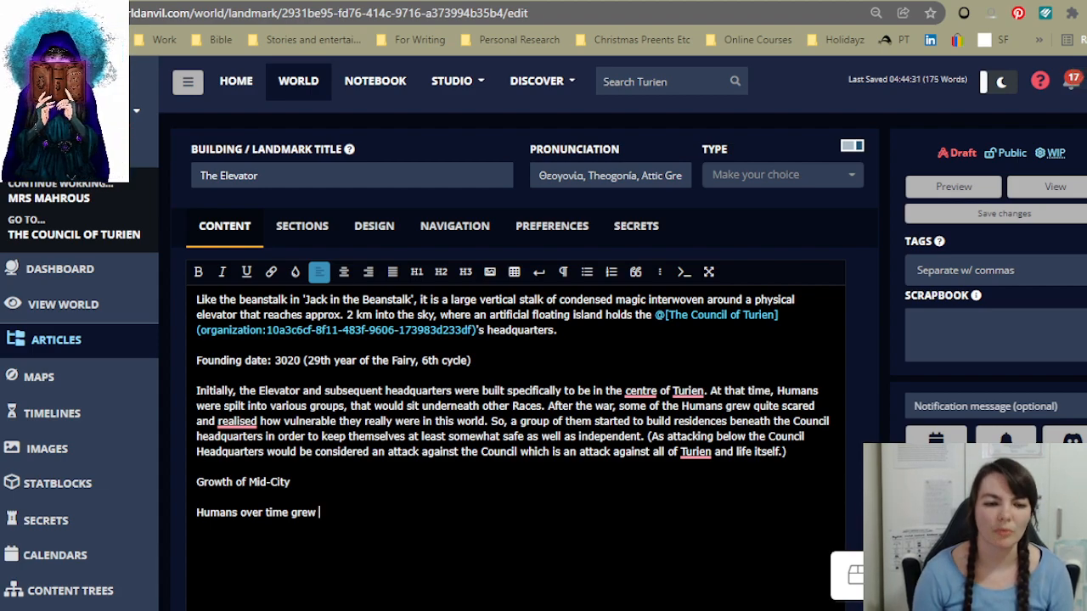
pyautogui.write(' their')
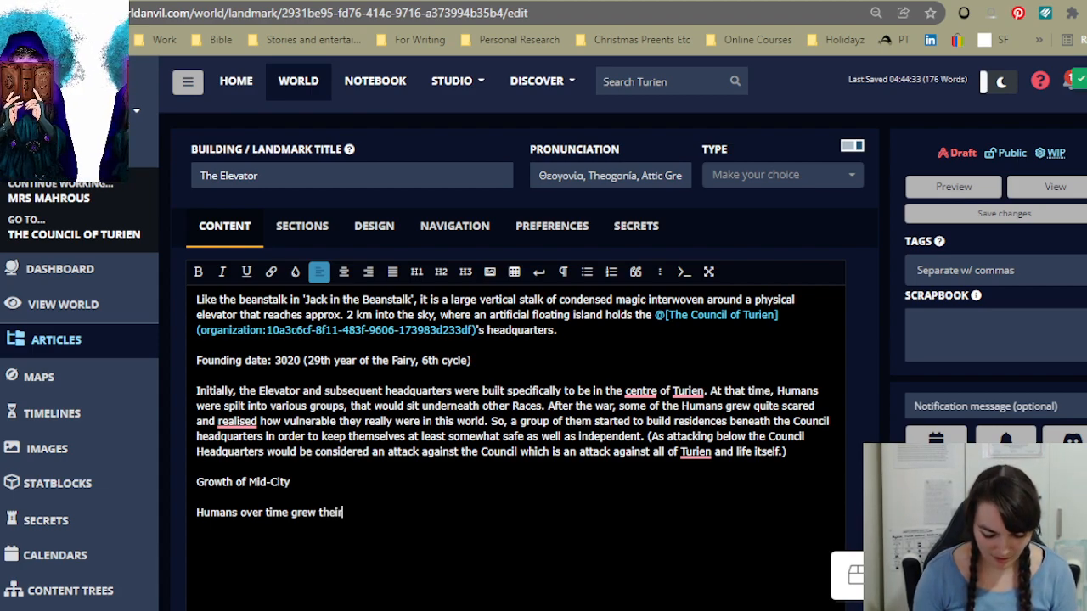
pyautogui.write(' settlement ')
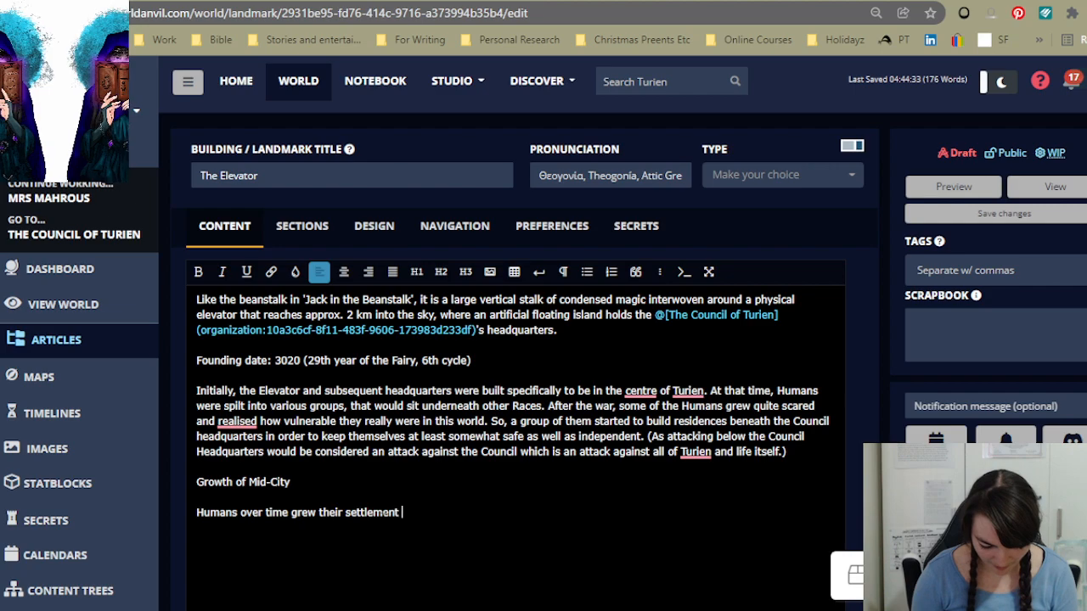
pyautogui.write('into a city')
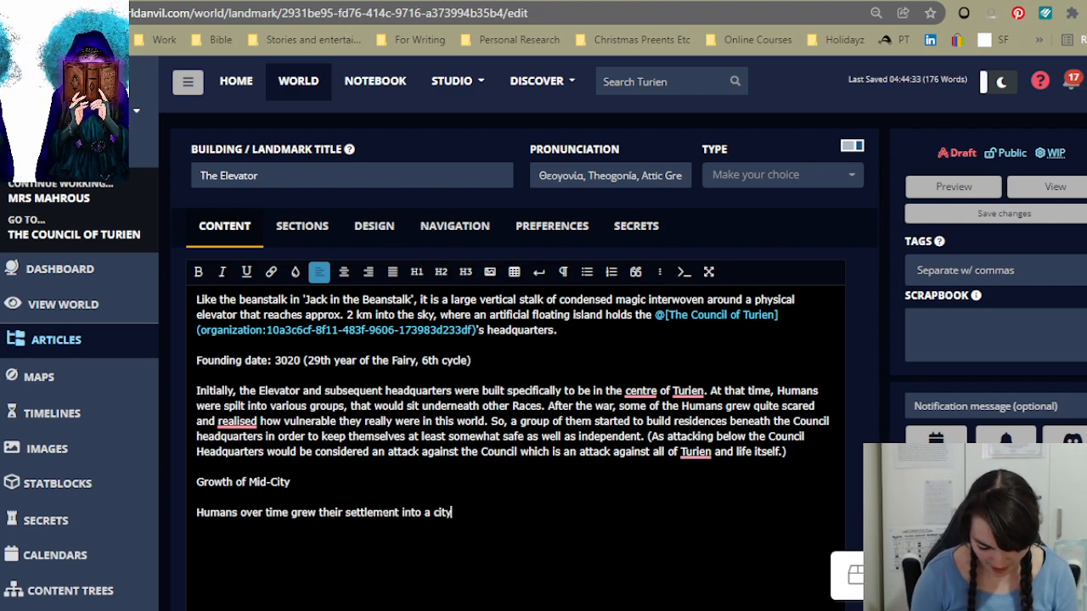
# Step: End the sentence with a period, begin another with "Four other cities", and insert a comma after "into a city"
pyautogui.write('. Four other ')
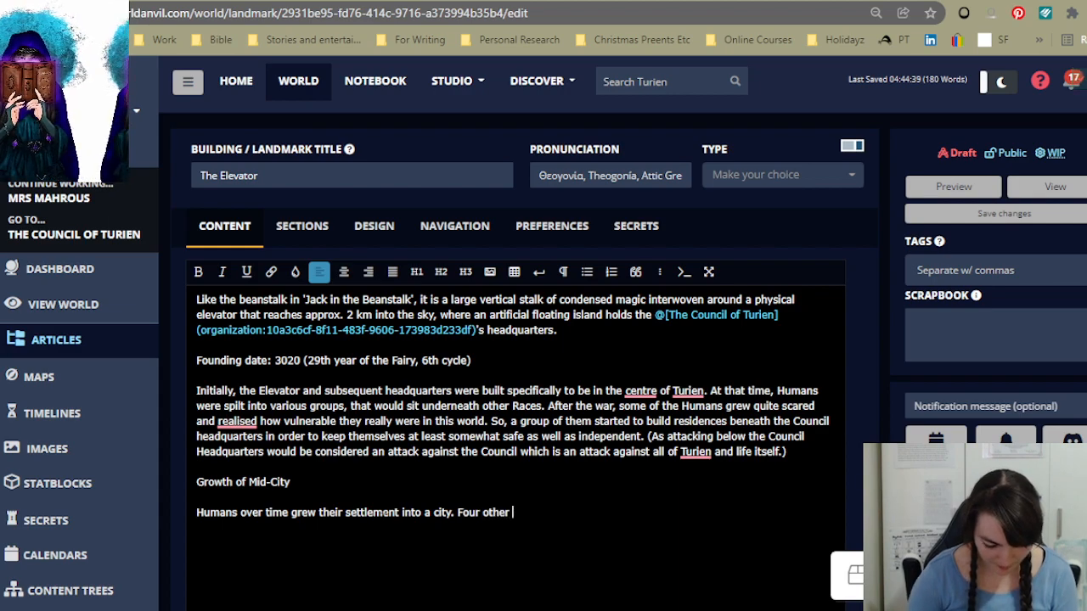
pyautogui.write('cities')
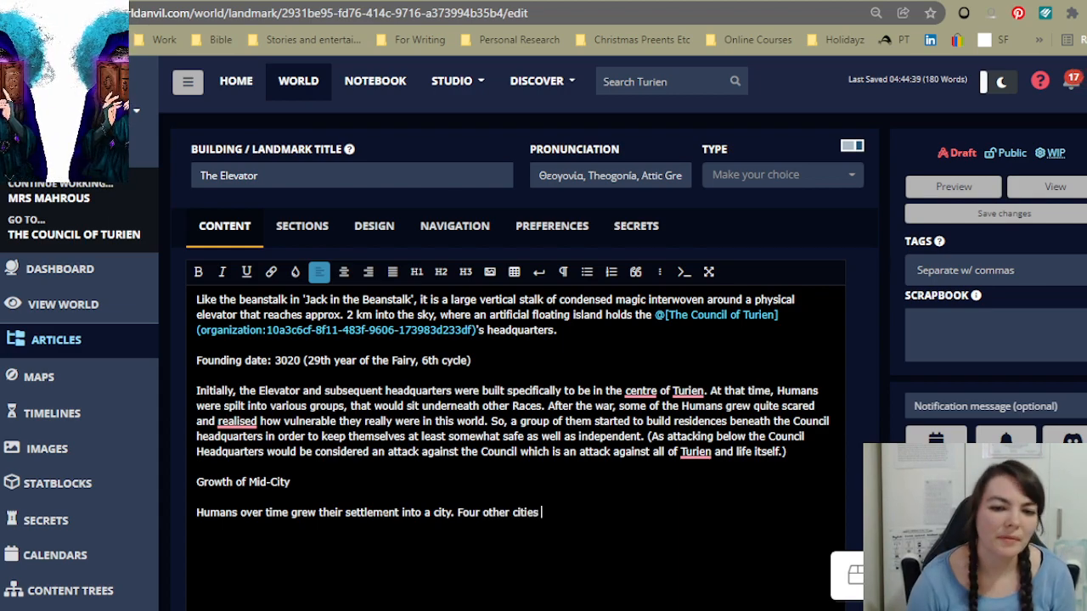
pyautogui.click(450, 513)
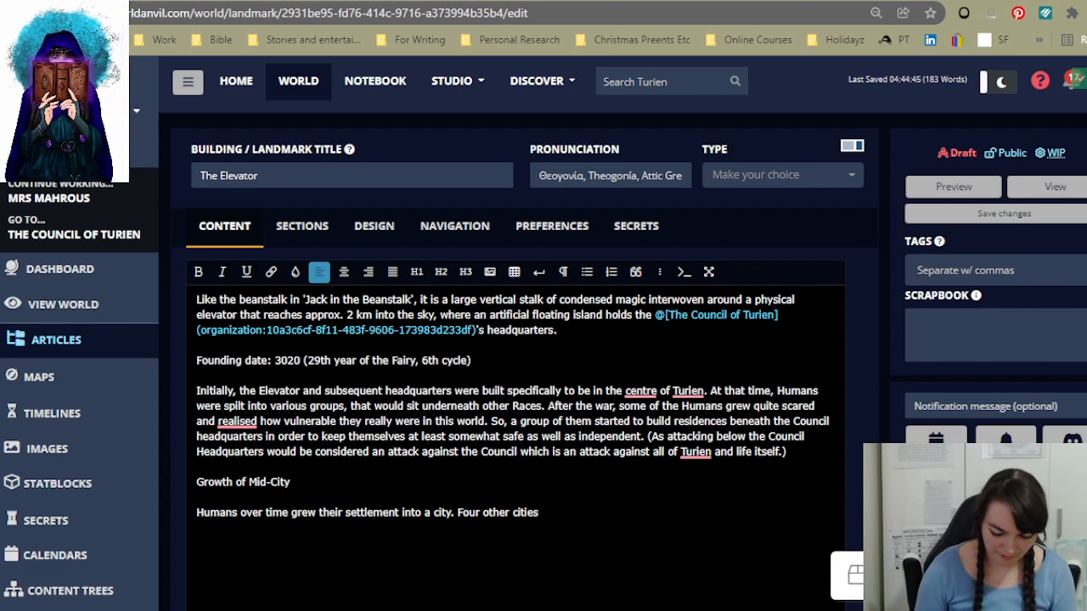
pyautogui.write(',')
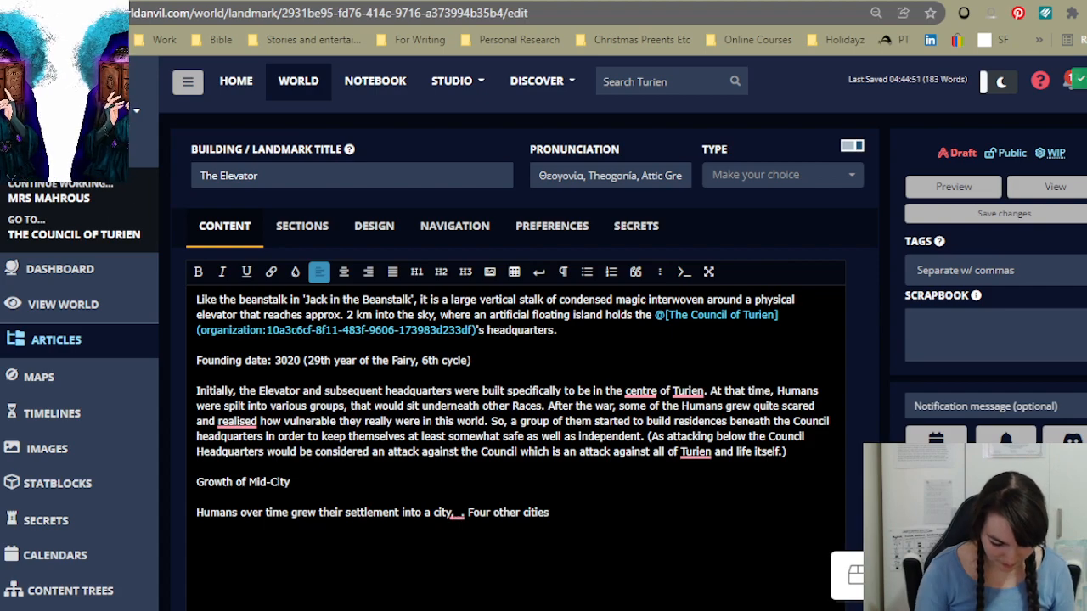
# Step: Remove the H2 header formatting from the paragraph beginning "Humans over time grew their settlement"
pyautogui.click(551, 513)
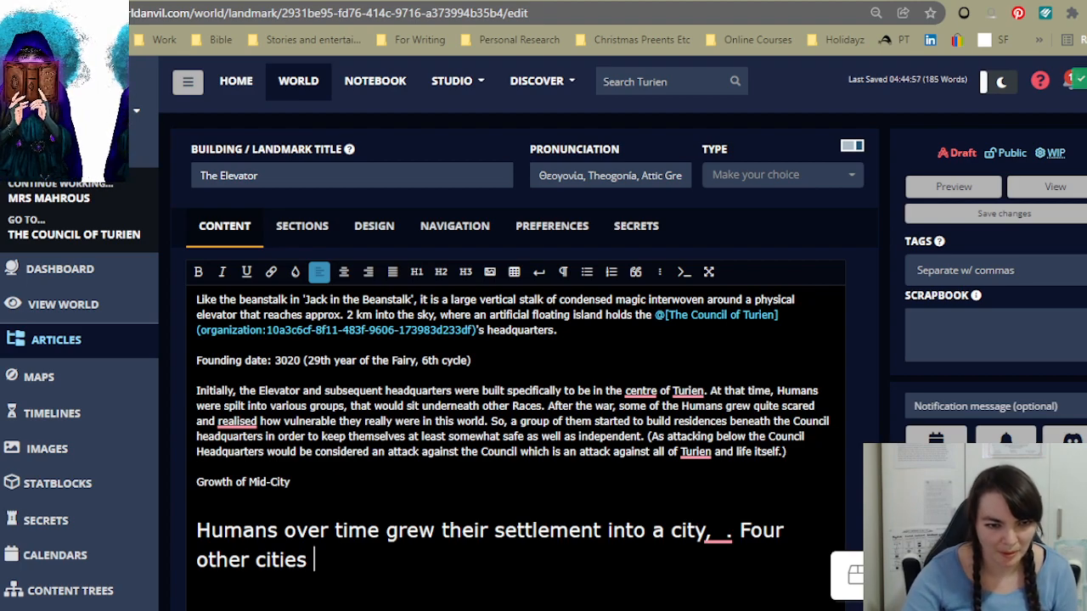
pyautogui.moveTo(315, 561); pyautogui.dragTo(174, 511)
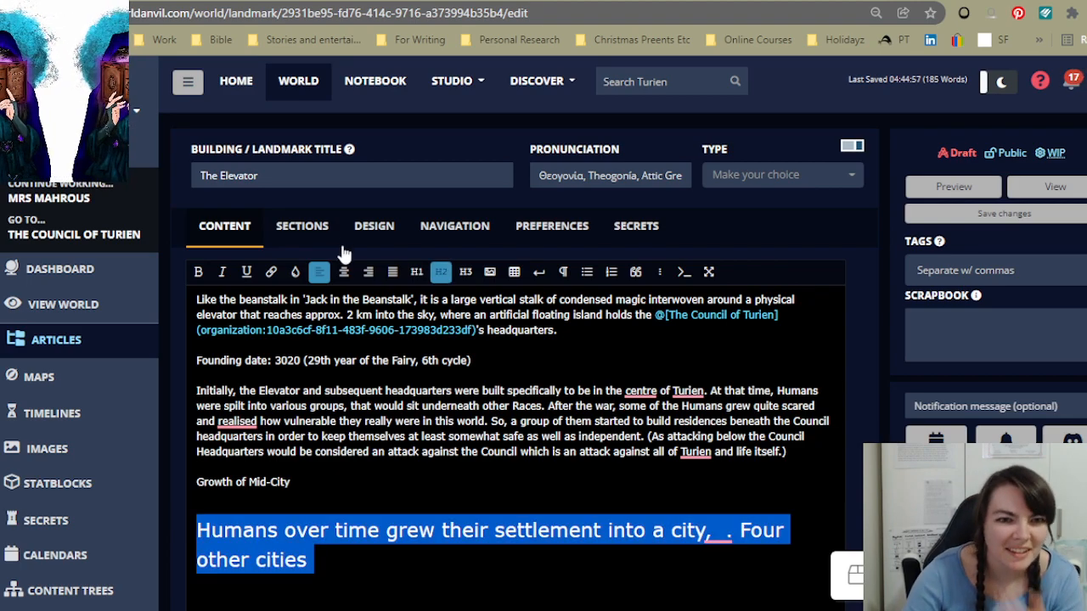
pyautogui.click(441, 275)
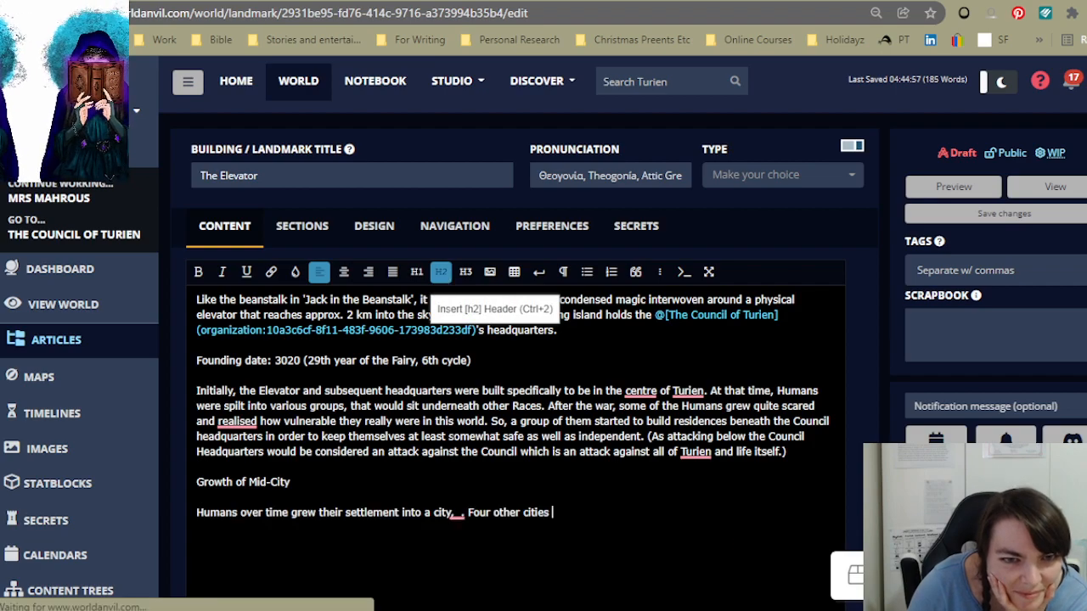
# Step: Insert a mention link to the Mid City settlement after "into a city," and remove the extra space before the full stop
pyautogui.click(457, 513)
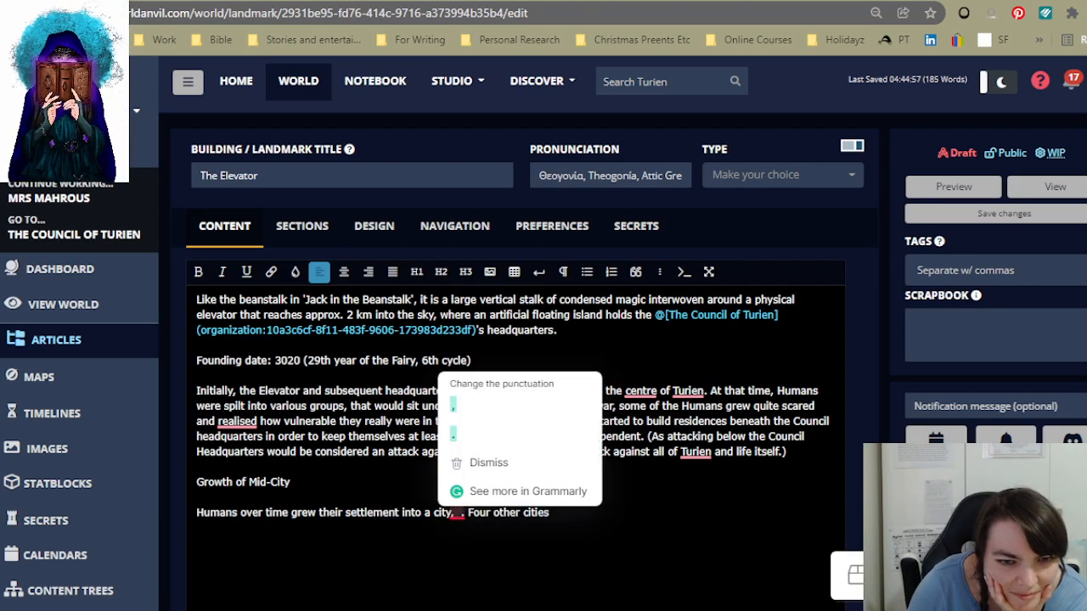
pyautogui.write('@')
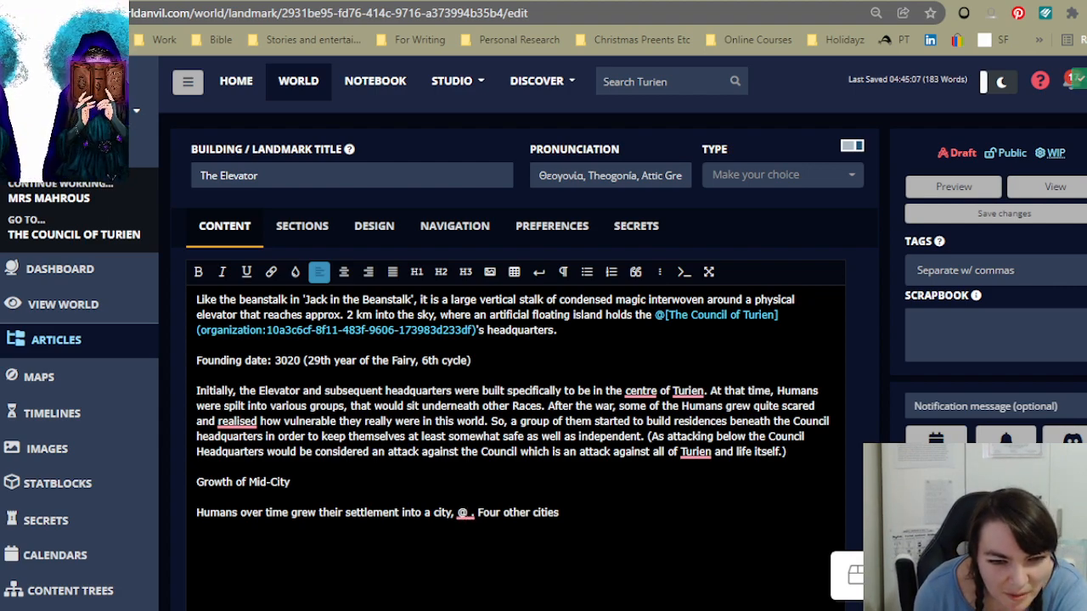
pyautogui.write('Mi')
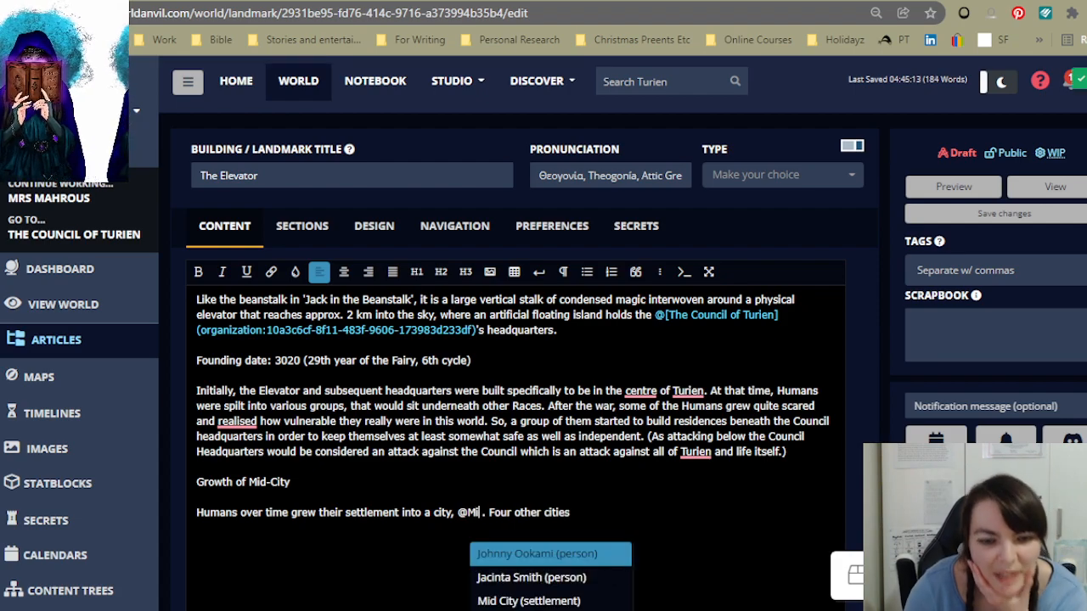
pyautogui.scroll(-2, 611, 563)
pyautogui.click(543, 433)
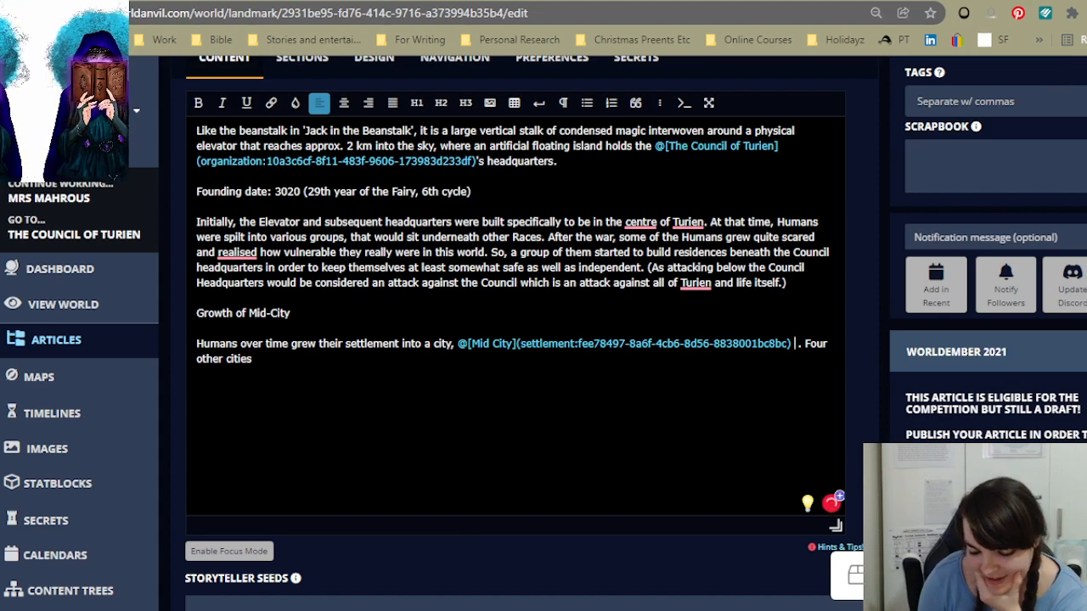
pyautogui.press('BackSpace')
pyautogui.press('Delete')
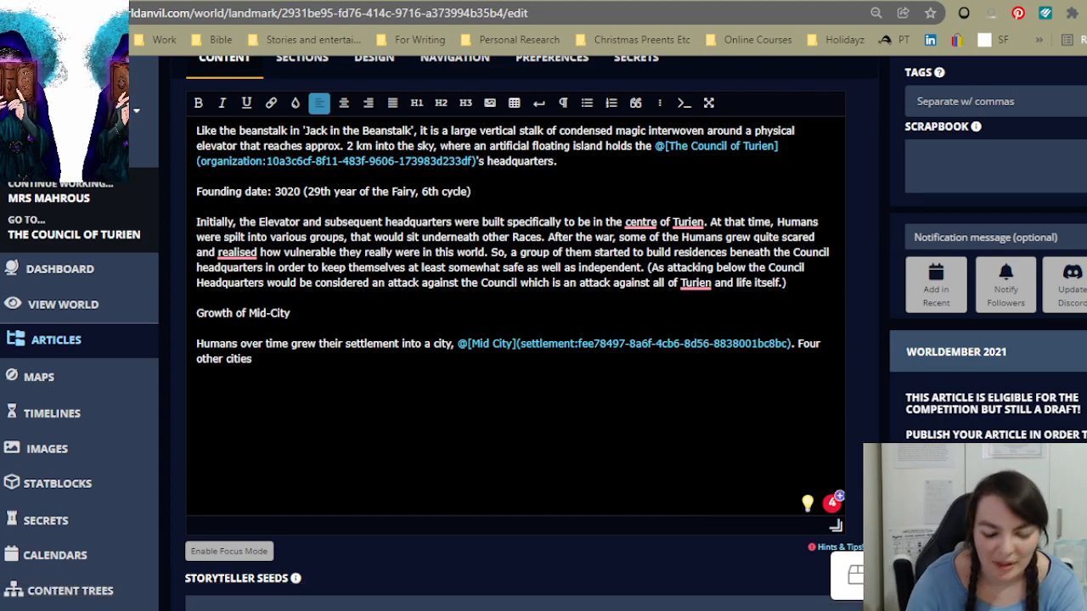
pyautogui.press('BackSpace')
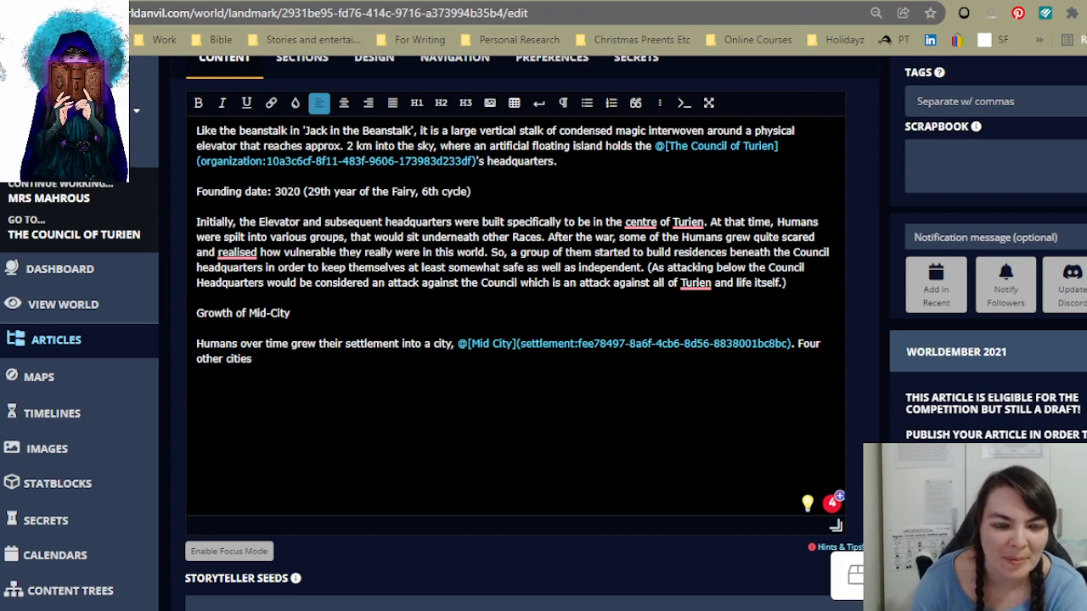
# Step: Complete the last sentence of the article so it reads "Four other cities branched from Mid-city."
pyautogui.scroll(2, 509, 339)
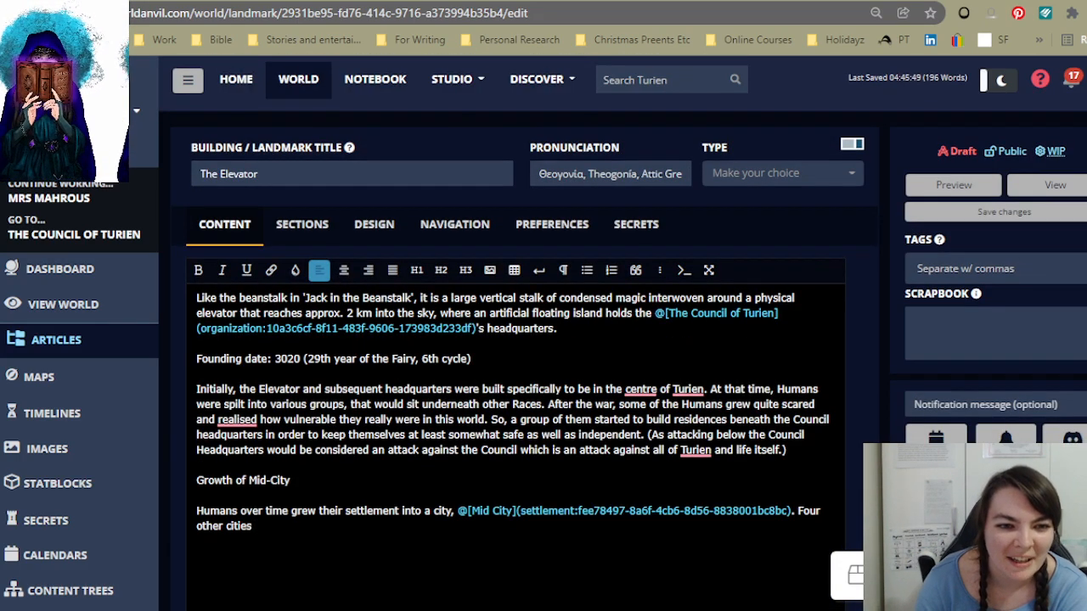
pyautogui.scroll(-2, 429, 510)
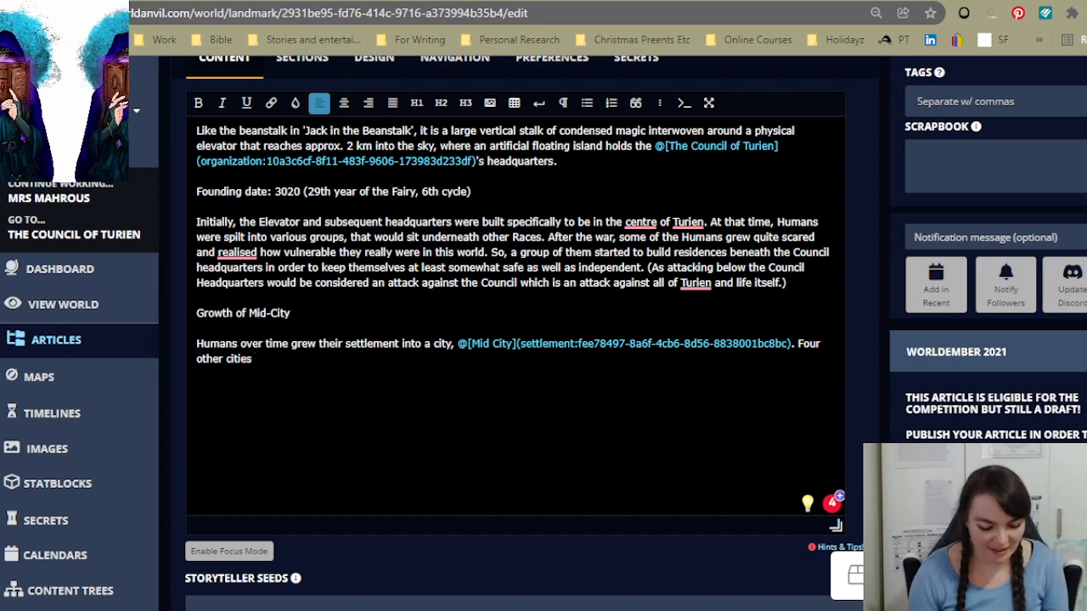
pyautogui.write('bra')
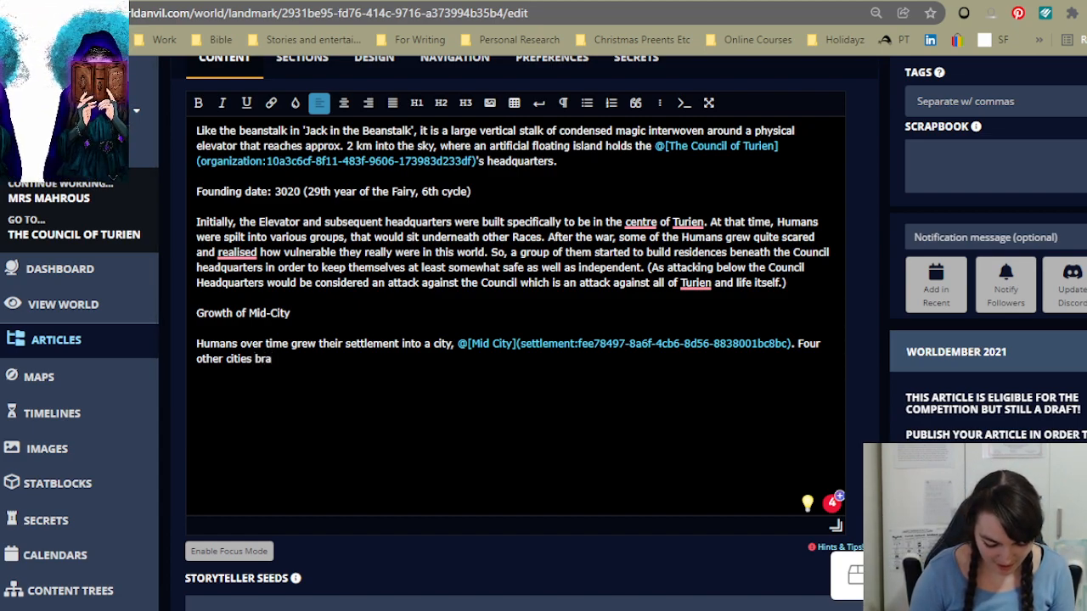
pyautogui.write('ndhed from ')
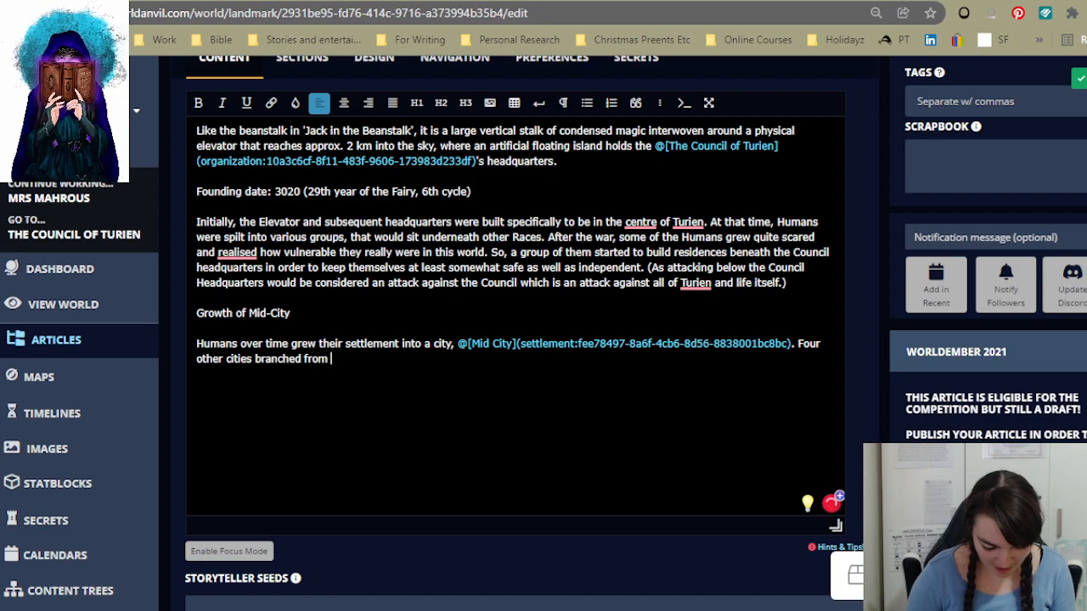
pyautogui.write('Mid')
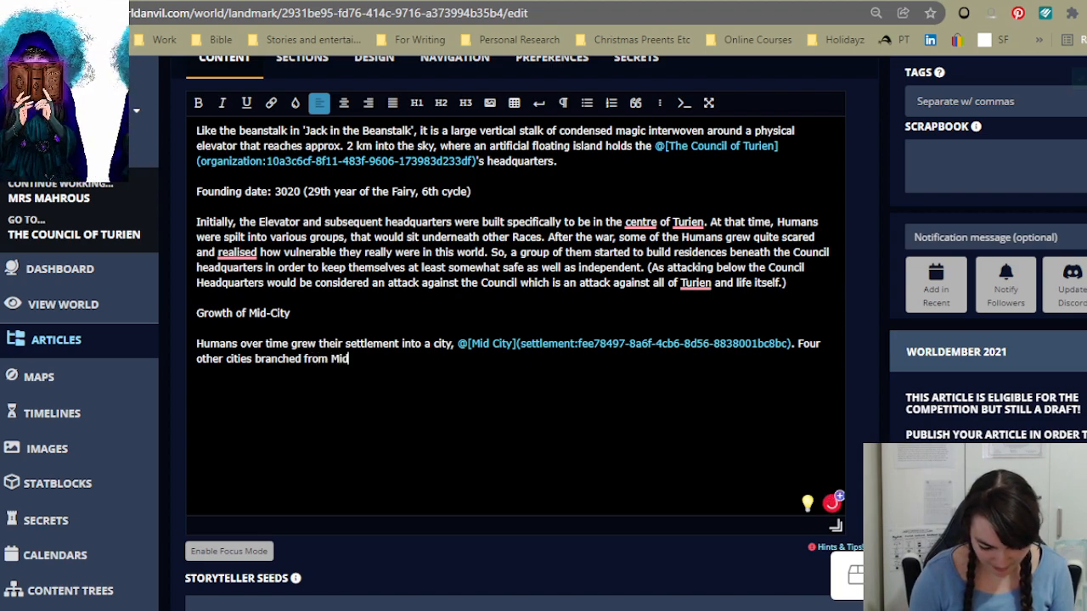
pyautogui.write('-city')
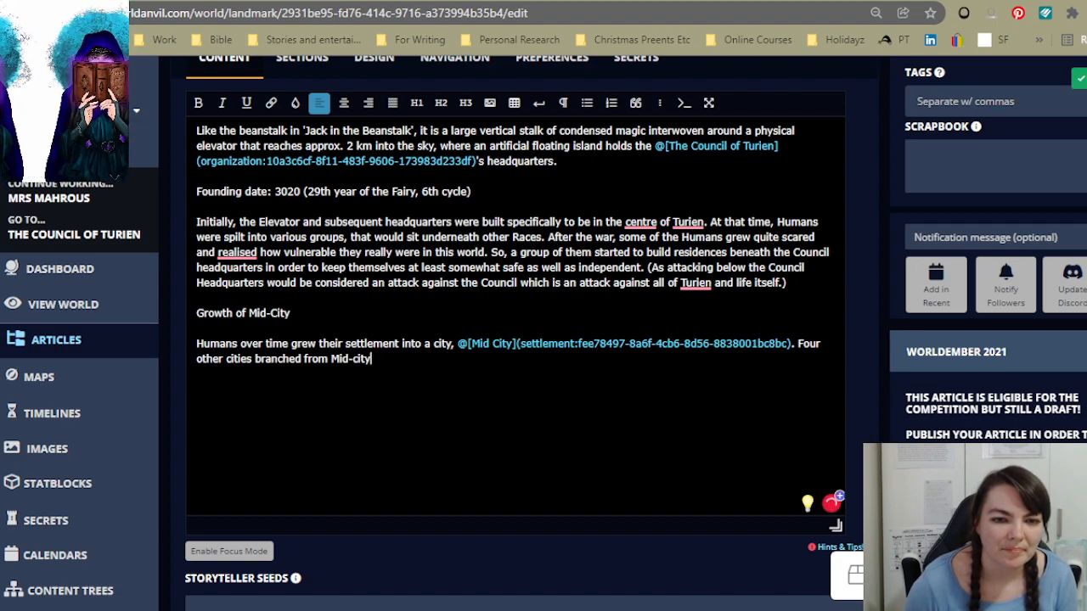
pyautogui.write('.')
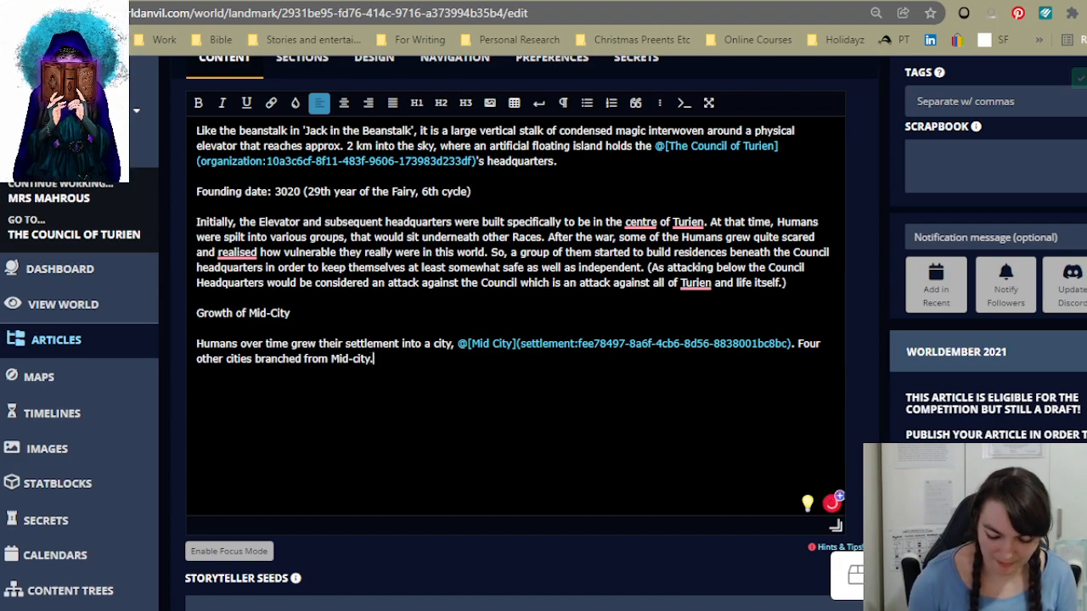
# Step: Correct "Mid-city" to "Mid City" at the end of the last sentence
pyautogui.press('Left')
pyautogui.press('Left')
pyautogui.press('Left')
pyautogui.press('Left')
pyautogui.press('Left')
pyautogui.press('BackSpace')
pyautogui.press('Delete')
pyautogui.write('C')
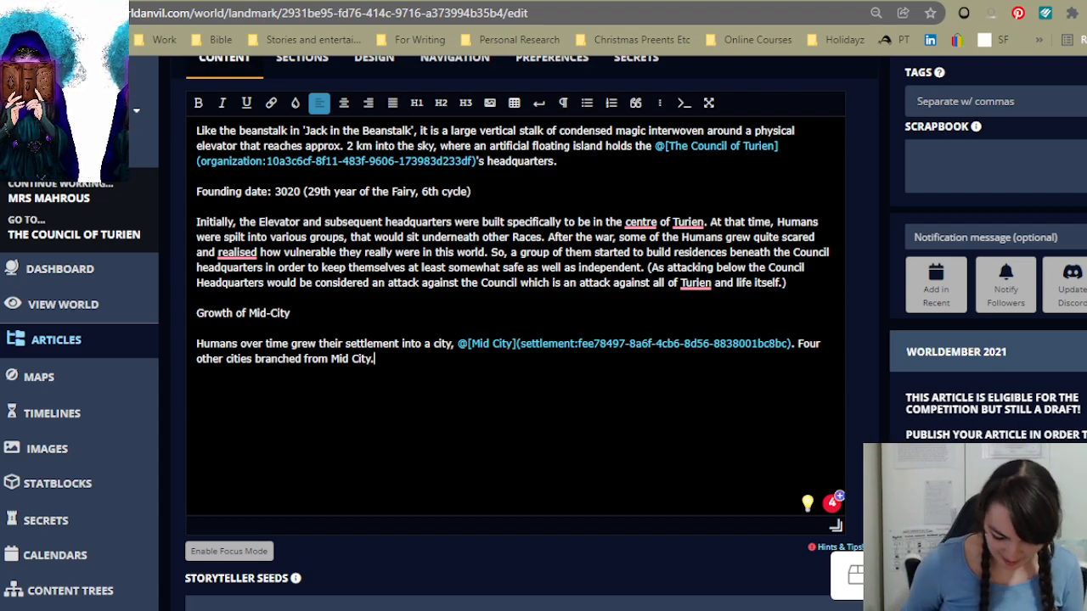
# Step: Replace the final full stop with an opening parenthesis and insert "Human" before "cities" in the last sentence
pyautogui.press('BackSpace')
pyautogui.write('(')
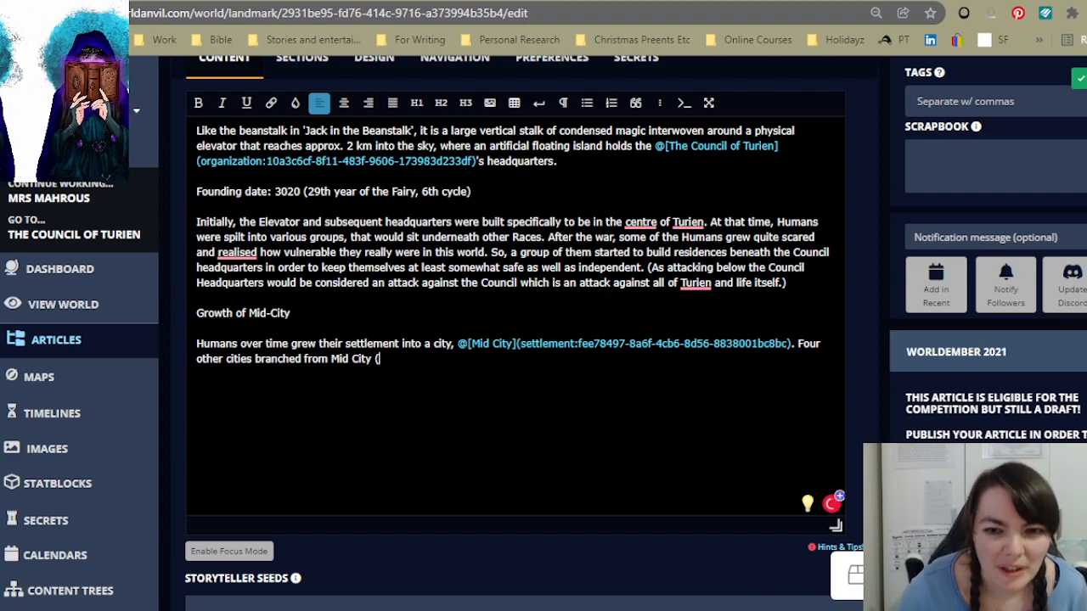
pyautogui.click(226, 359)
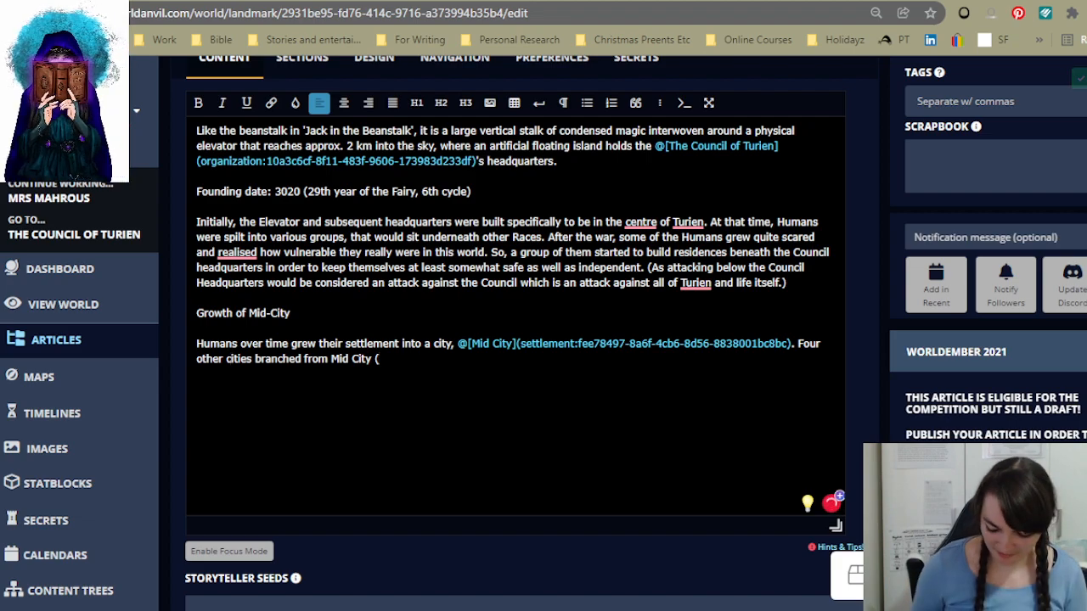
pyautogui.write('Human')
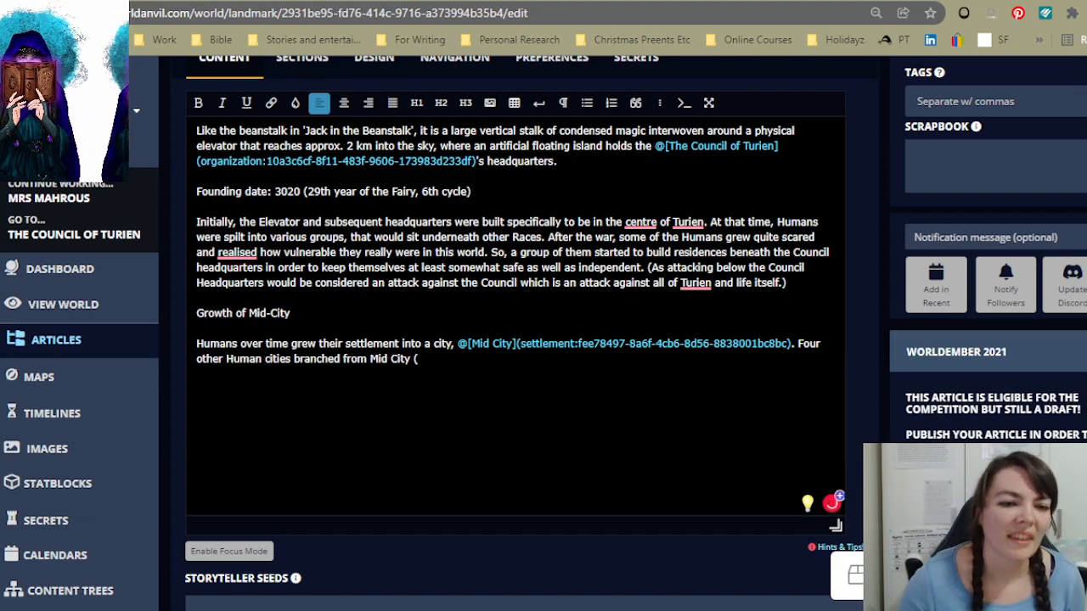
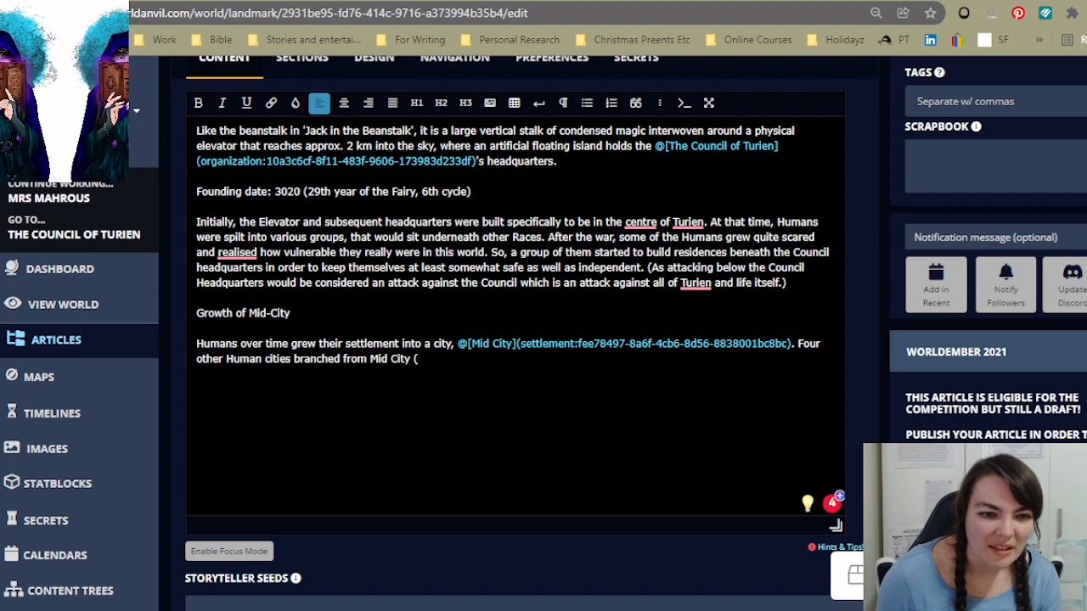
# Step: Insert a mention link to the South City location after the opening parenthesis
pyautogui.write('@')
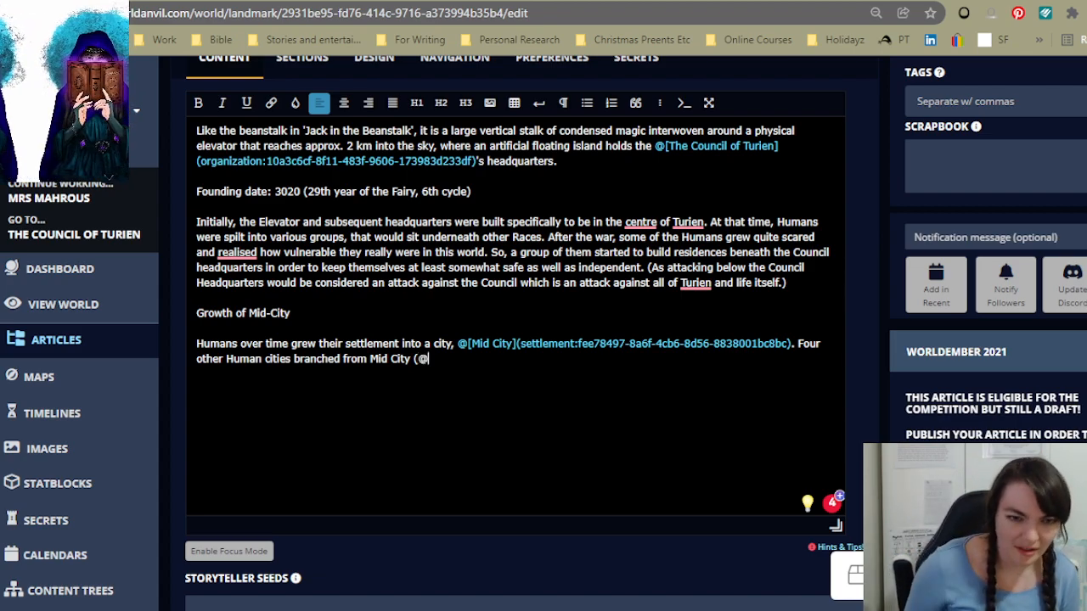
pyautogui.write('South')
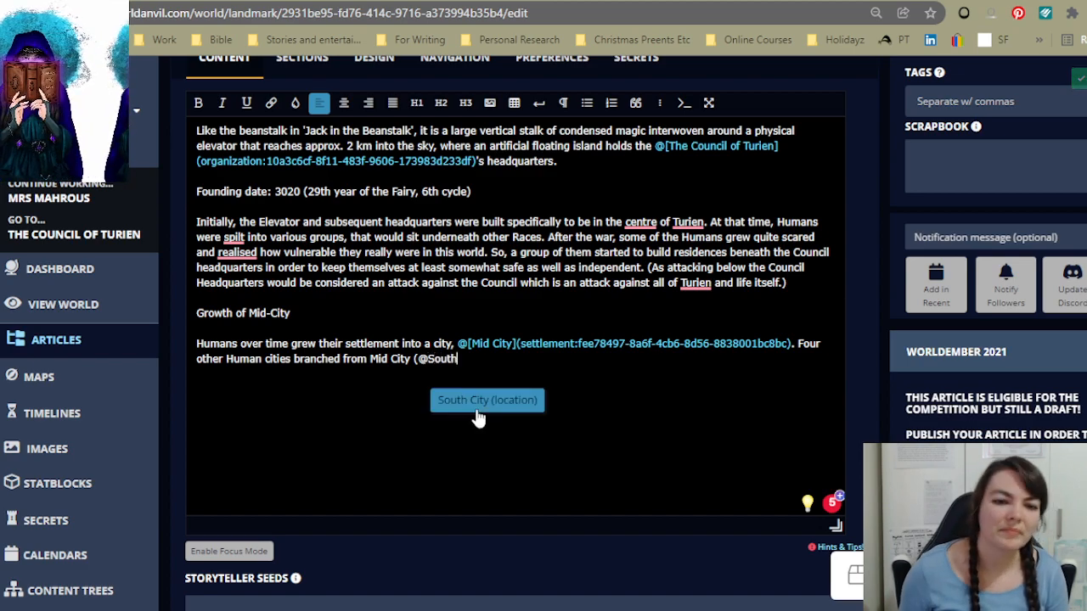
pyautogui.click(477, 405)
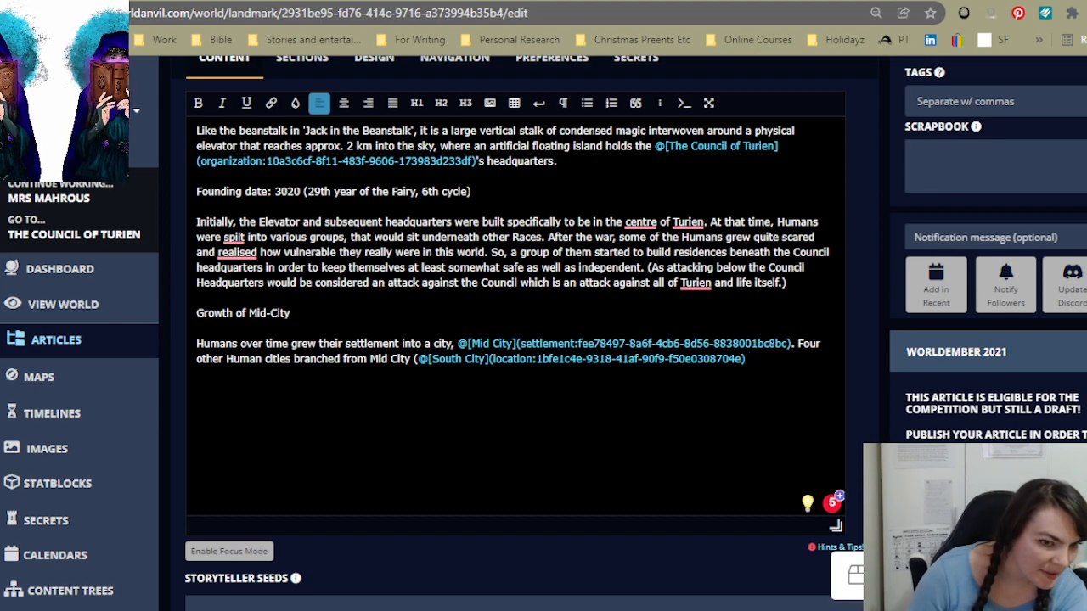
pyautogui.scroll(2, 510, 340)
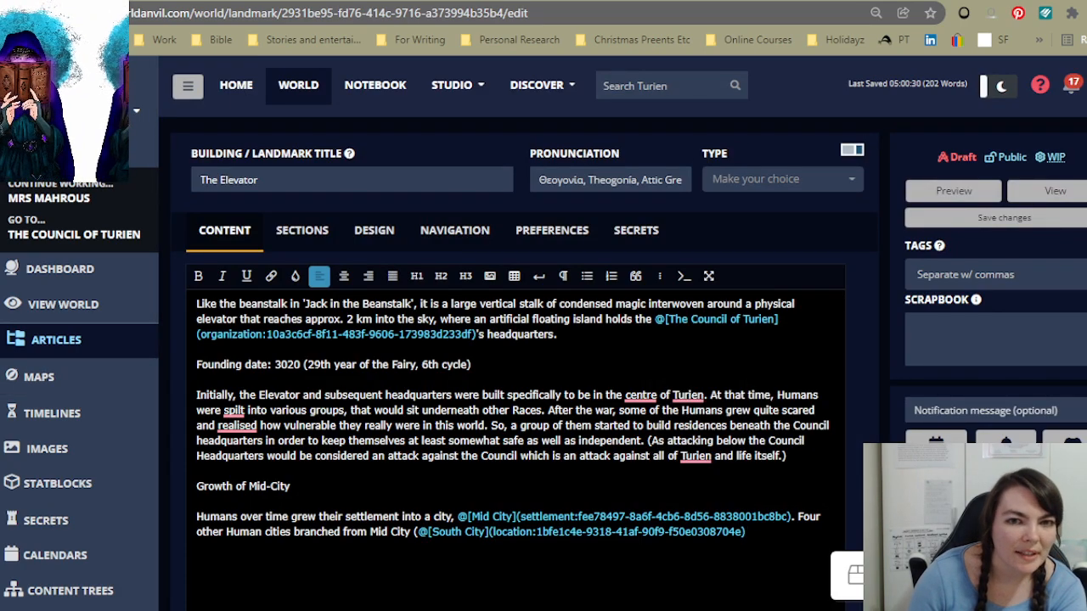
pyautogui.scroll(-2, 510, 340)
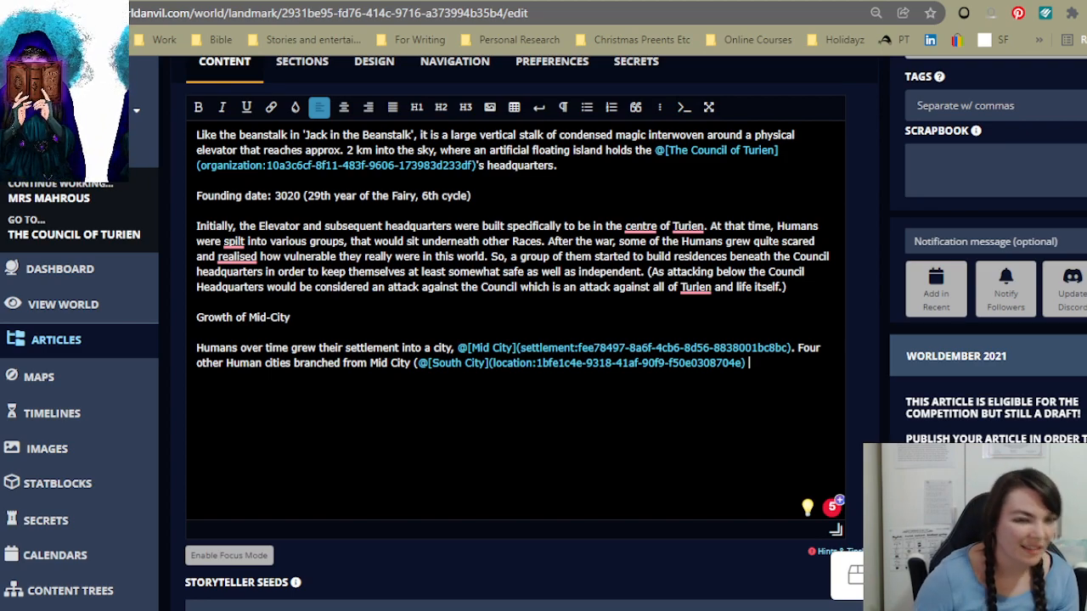
pyautogui.scroll(1, 509, 340)
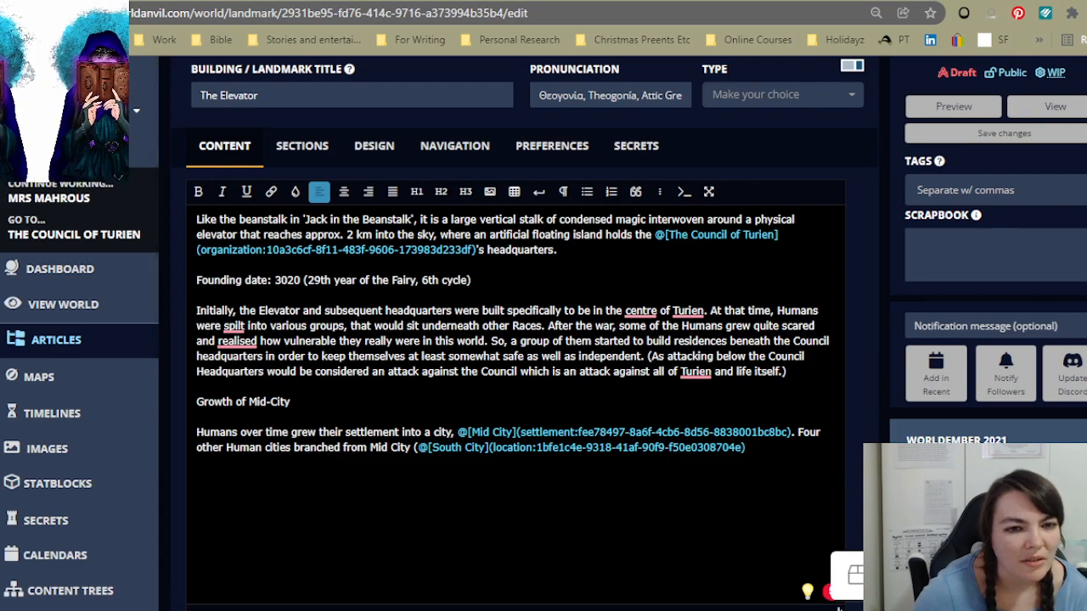
pyautogui.doubleClick(340, 280)
pyautogui.hotkey('shift', 'Left')
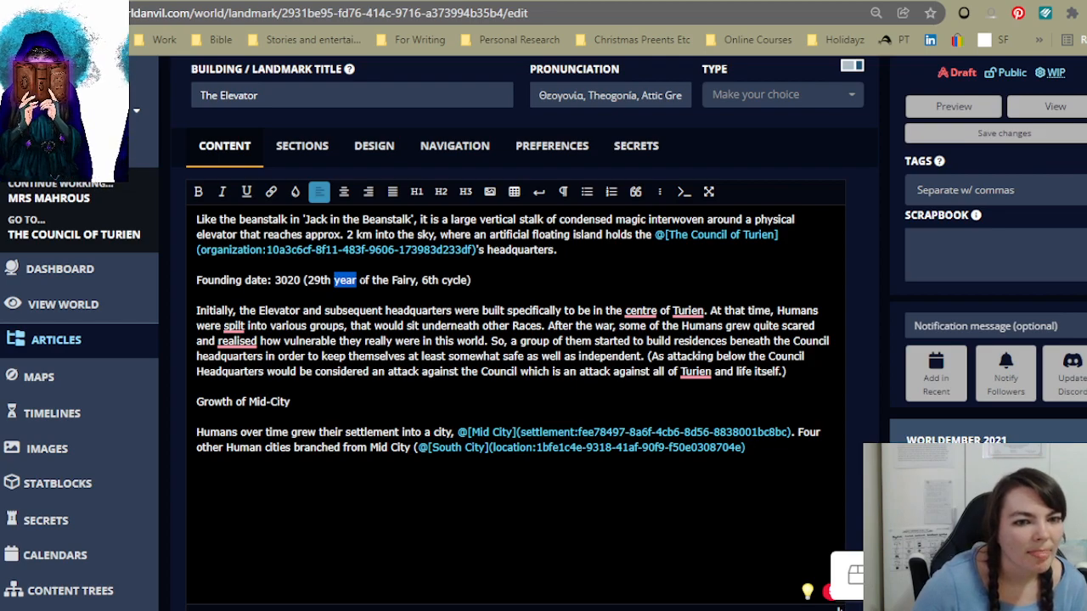
pyautogui.click(308, 280)
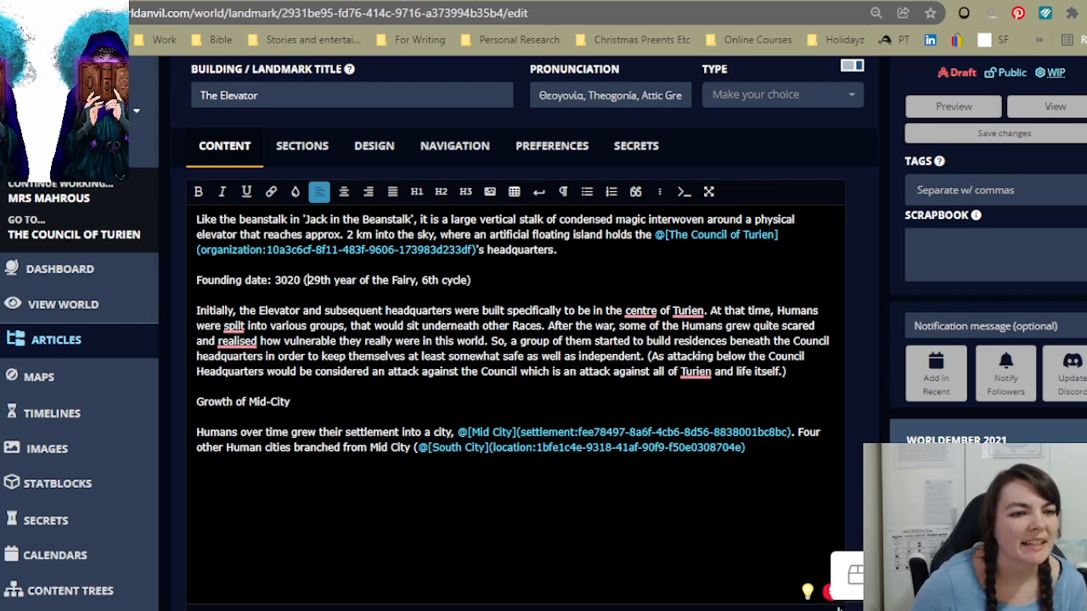
pyautogui.moveTo(367, 321)
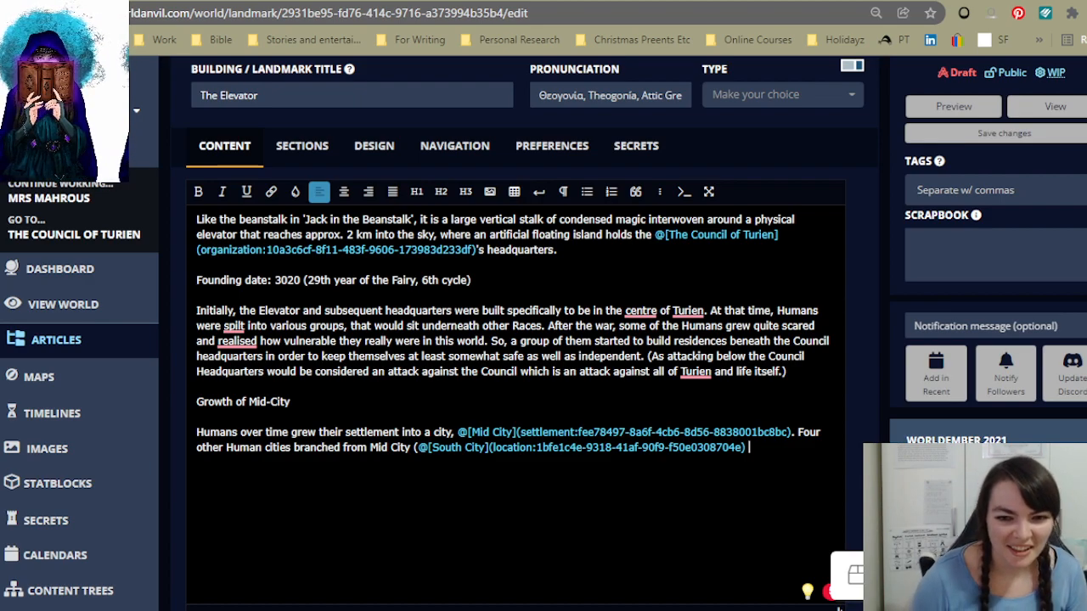
# Step: Add "where Mermaids trade," after the South City link
pyautogui.press('BackSpace')
pyautogui.write(',')
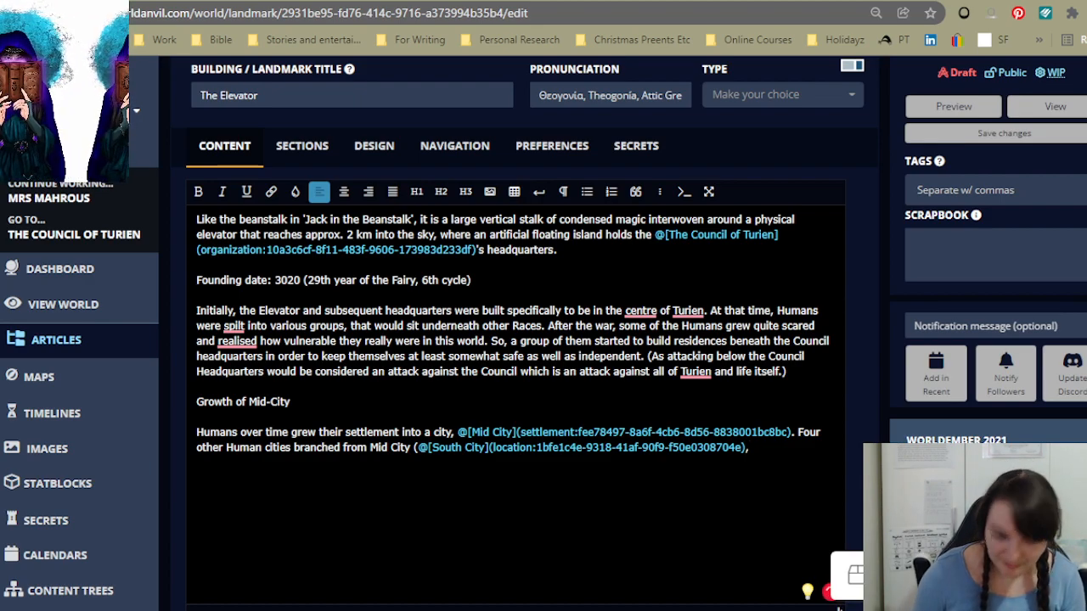
pyautogui.press('BackSpace')
pyautogui.write('where Mermaids')
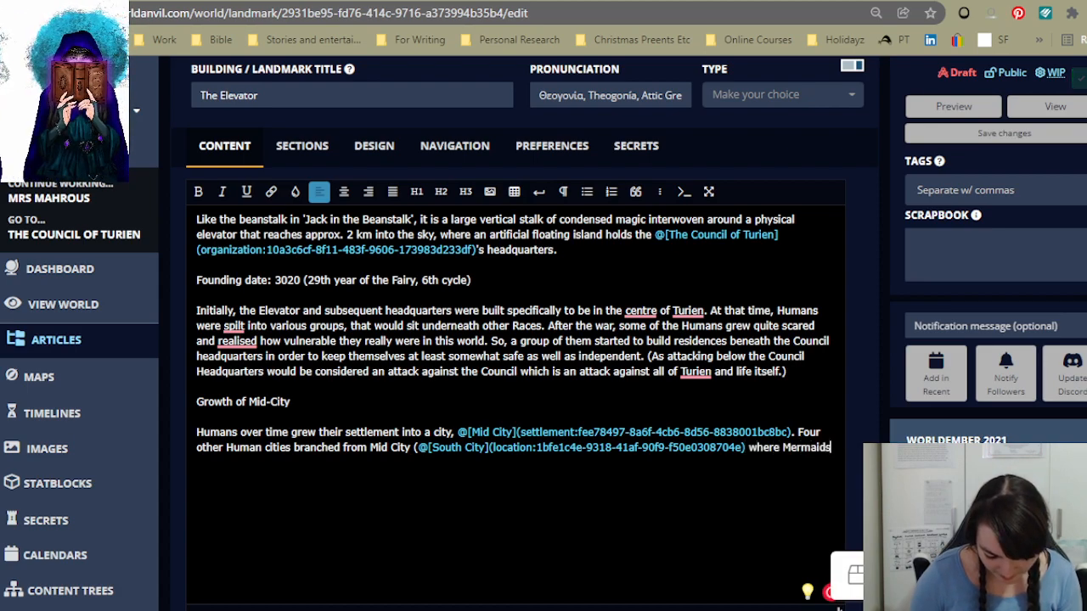
pyautogui.write(' trade,')
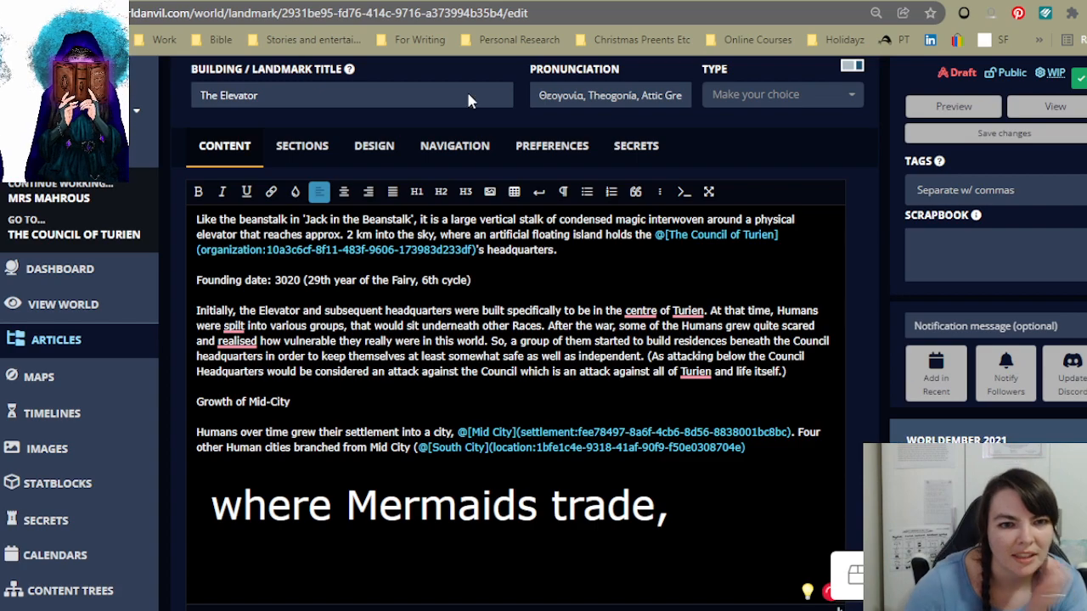
# Step: Try applying the H1 header format to the oversized "where Mermaids trade," text
pyautogui.click(417, 193)
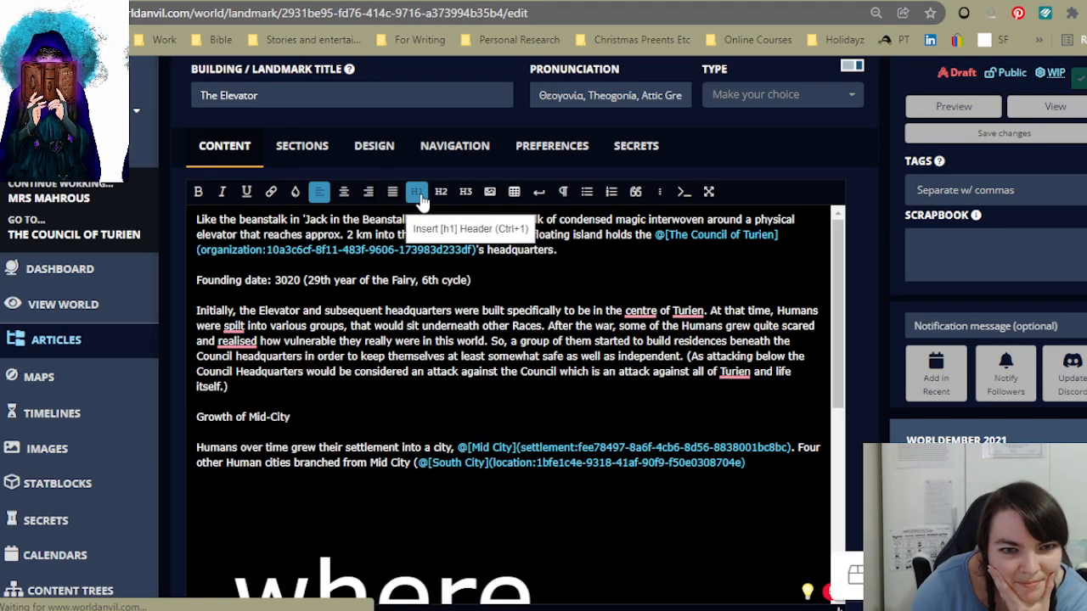
pyautogui.scroll(-3, 509, 374)
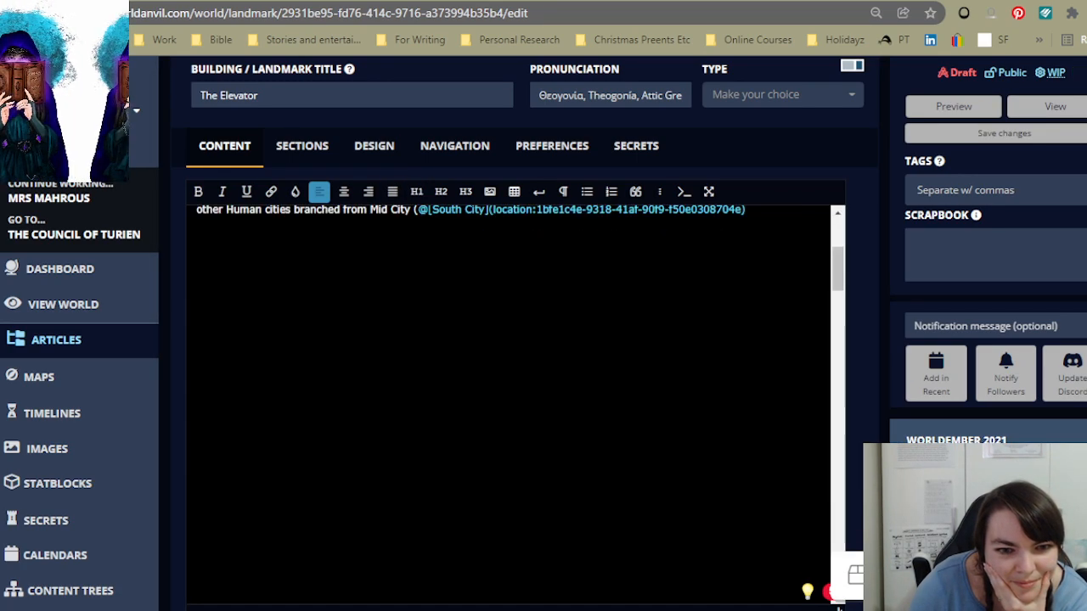
pyautogui.scroll(-10, 509, 373)
pyautogui.scroll(15, 510, 382)
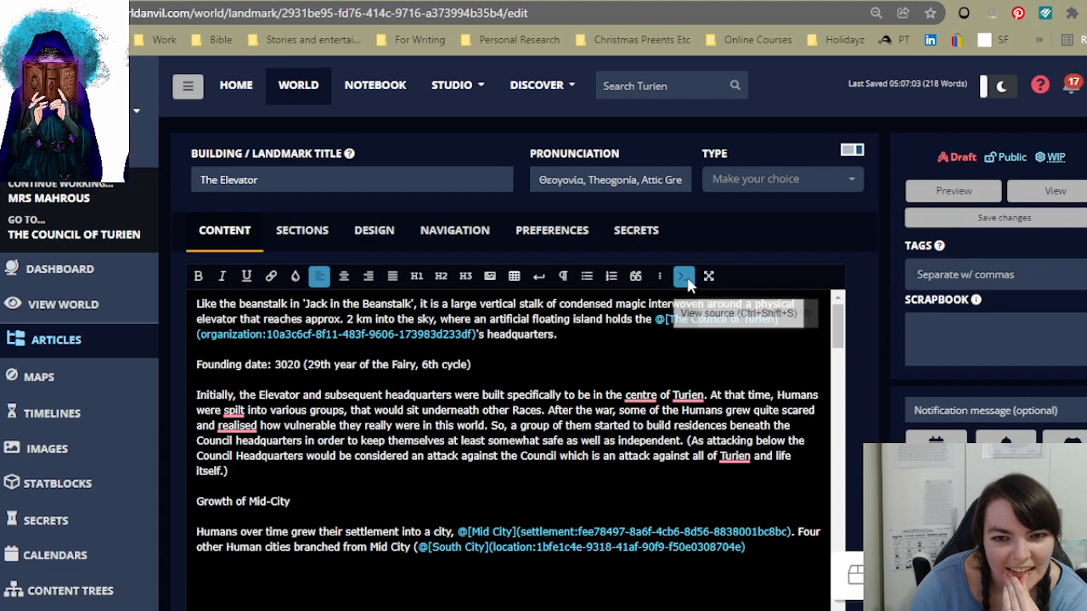
# Step: Remove the h2 tags around "where Mermaids trade," in the article's source code and return to the formatted view
pyautogui.click(686, 281)
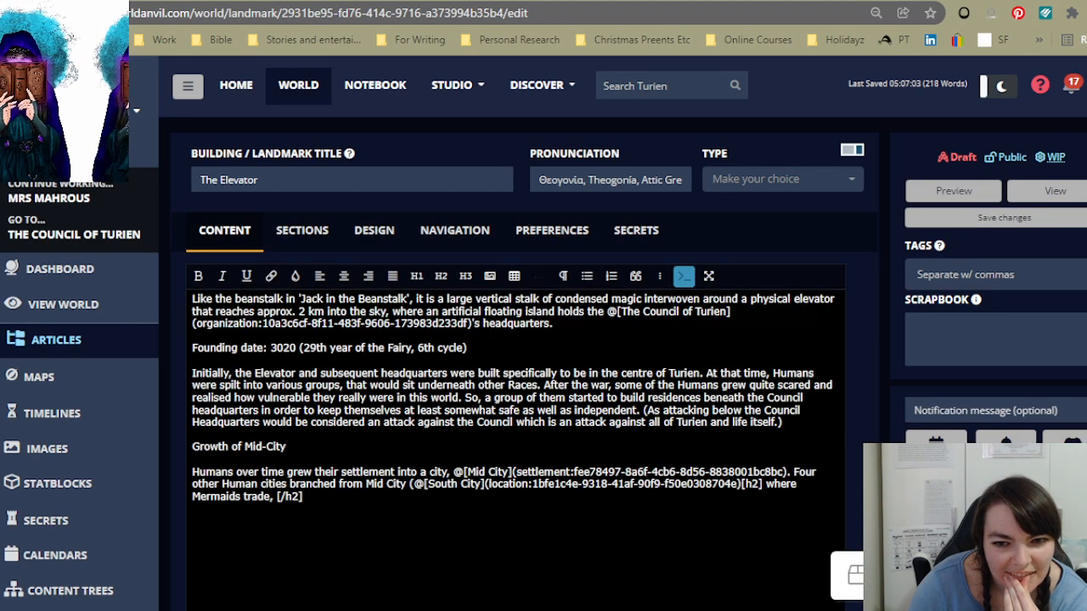
pyautogui.click(762, 483)
pyautogui.press('BackSpace')
pyautogui.press('BackSpace')
pyautogui.press('BackSpace')
pyautogui.press('BackSpace')
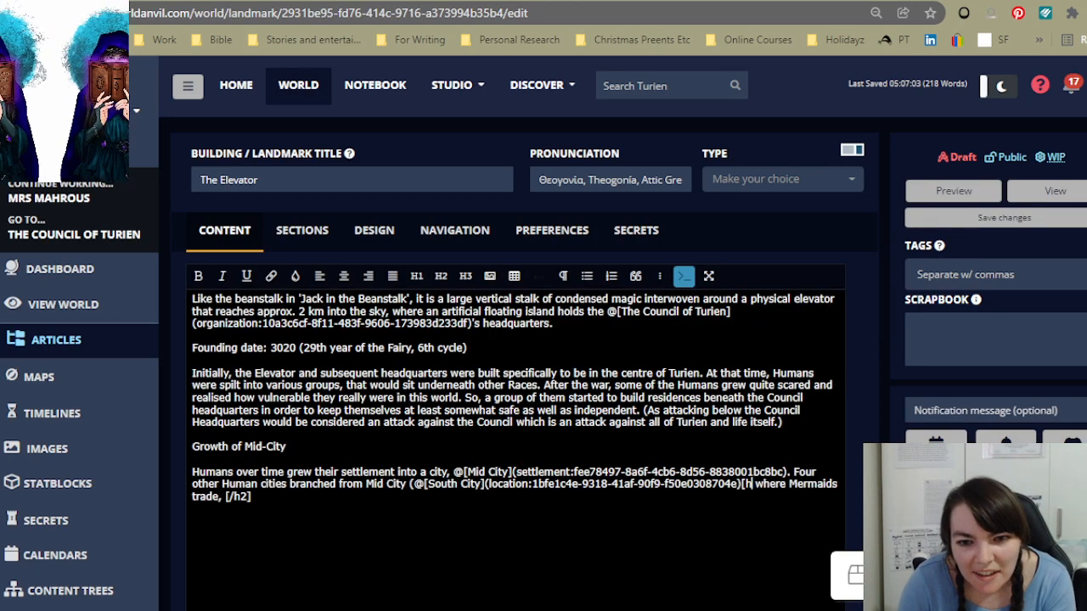
pyautogui.click(253, 497)
pyautogui.press('BackSpace')
pyautogui.press('BackSpace')
pyautogui.press('BackSpace')
pyautogui.press('BackSpace')
pyautogui.press('BackSpace')
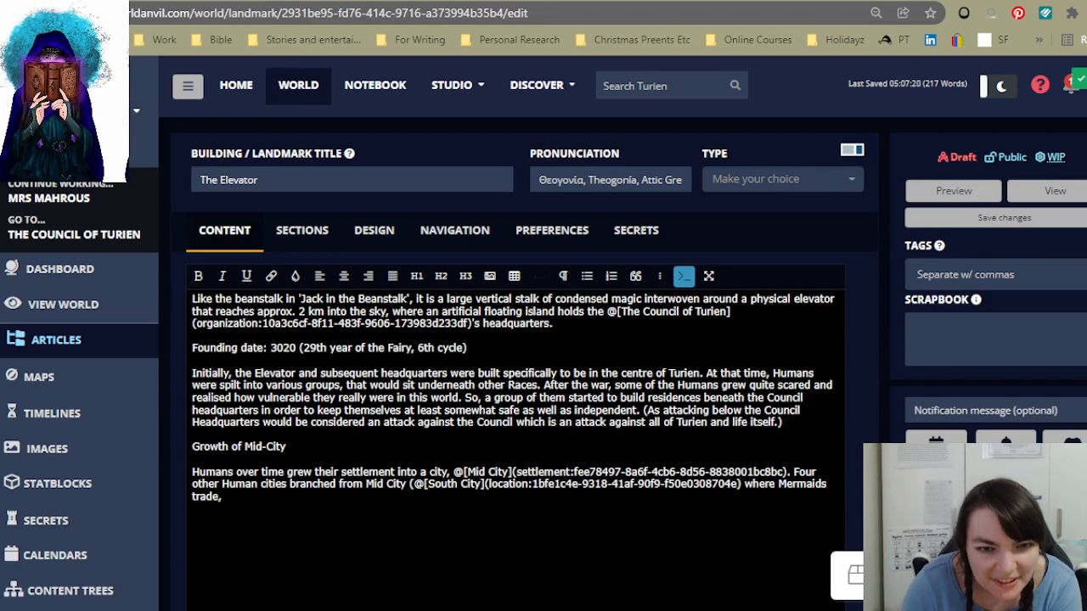
pyautogui.click(684, 278)
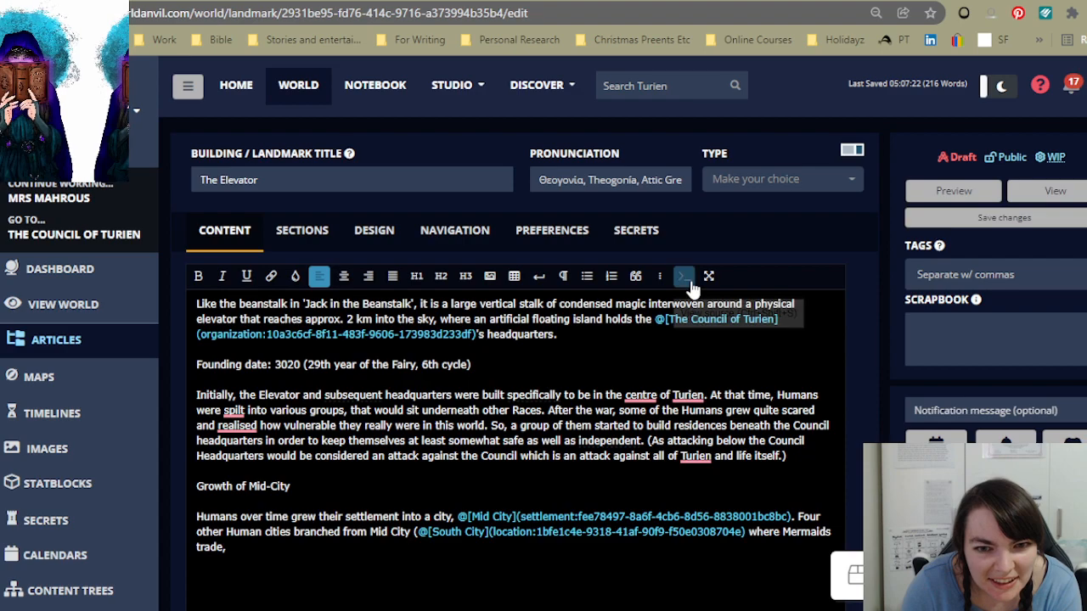
# Step: Insert a mention link to the North City location after "where Mermaids trade,"
pyautogui.scroll(-1, 858, 406)
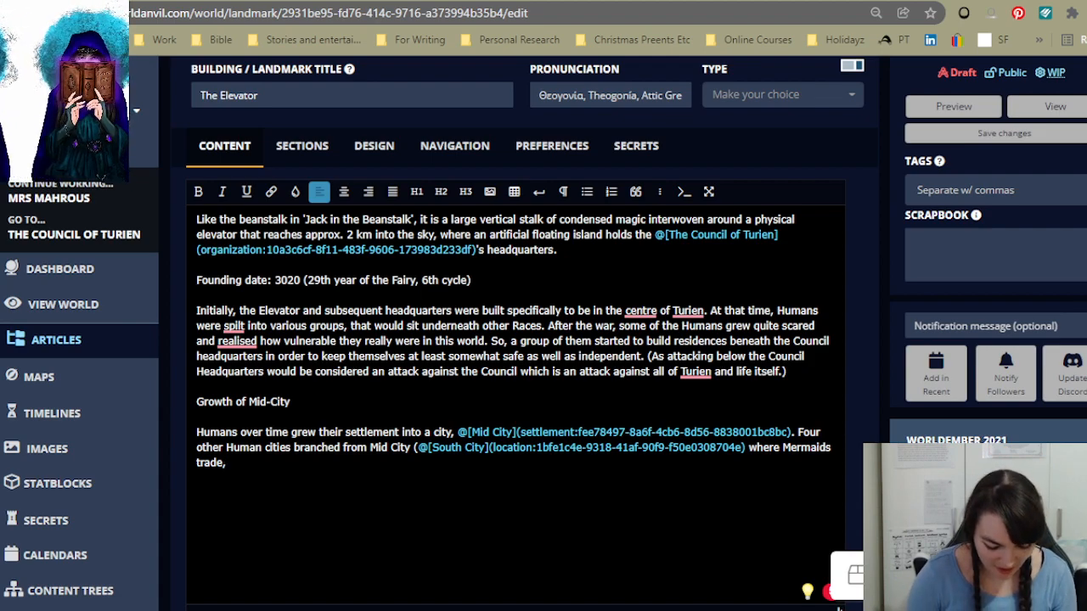
pyautogui.write('@')
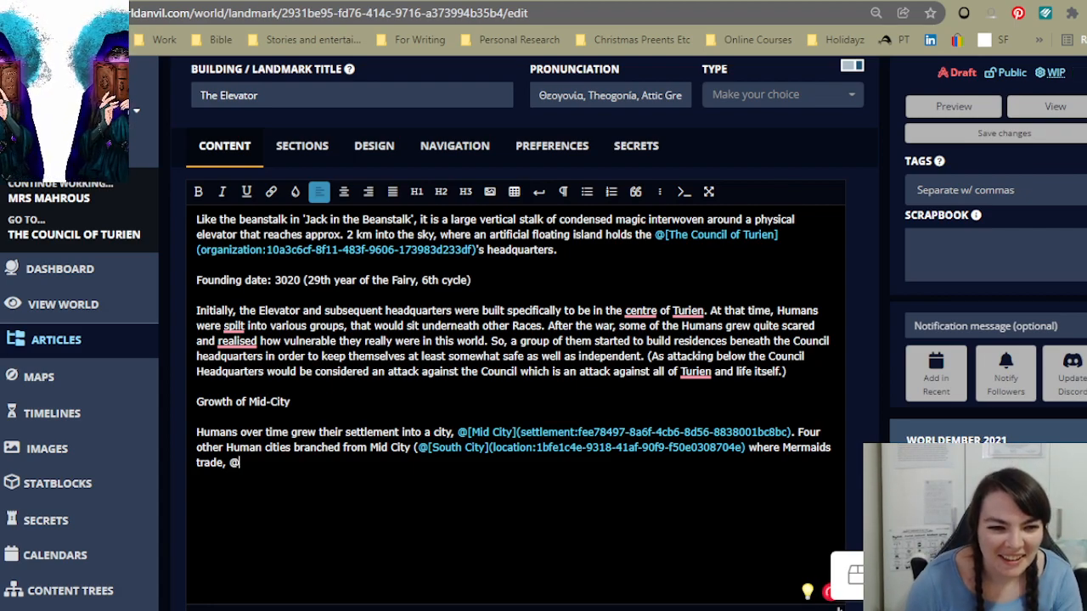
pyautogui.write('N')
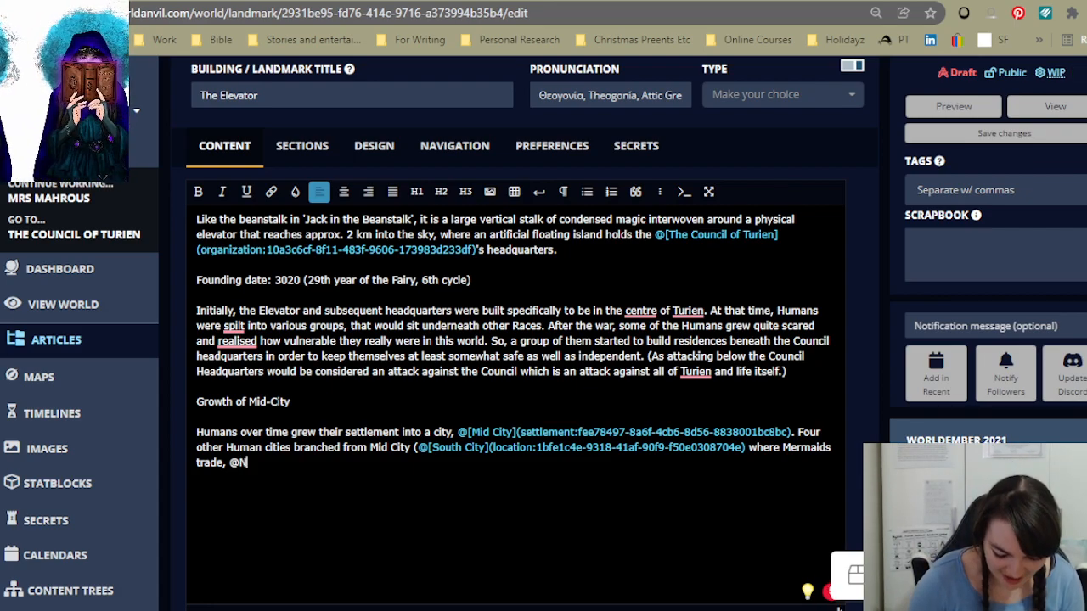
pyautogui.write('orth')
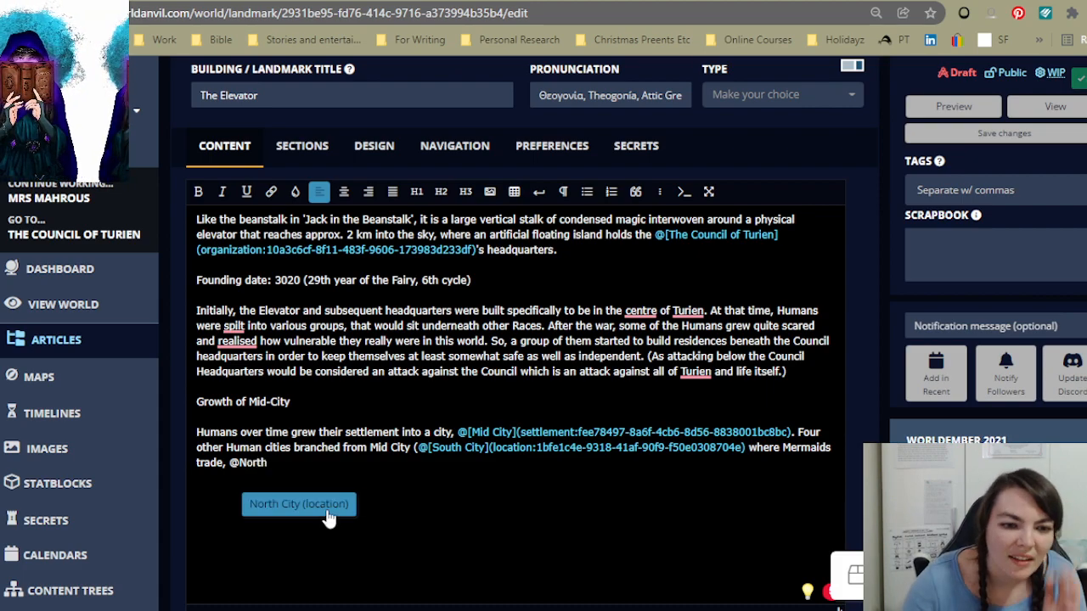
pyautogui.press('Return')
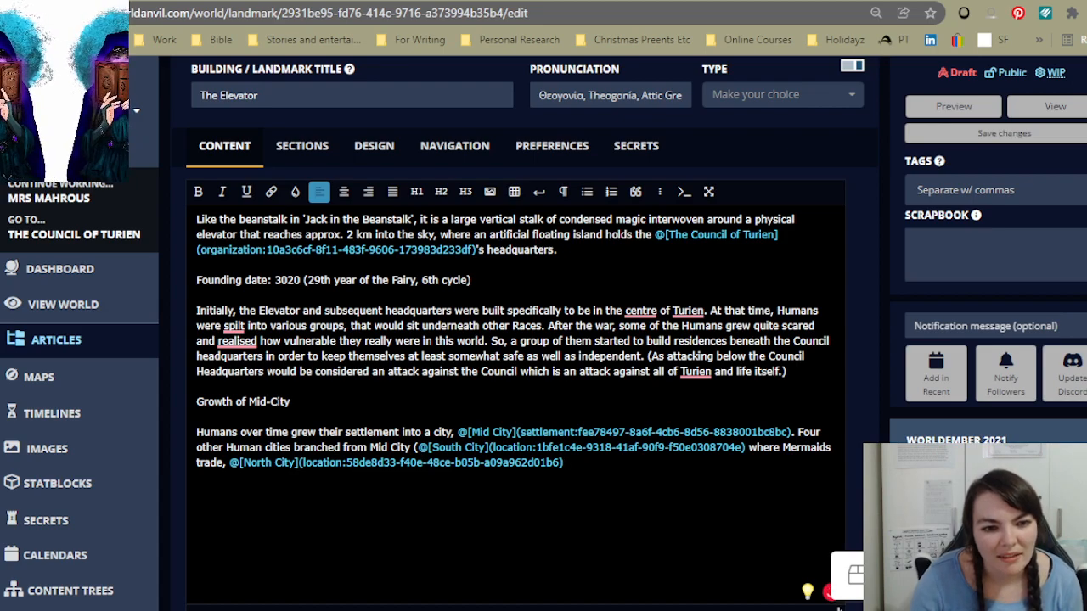
# Step: Add "where Beast-kin play," after the North City link and start another mention
pyautogui.write('where')
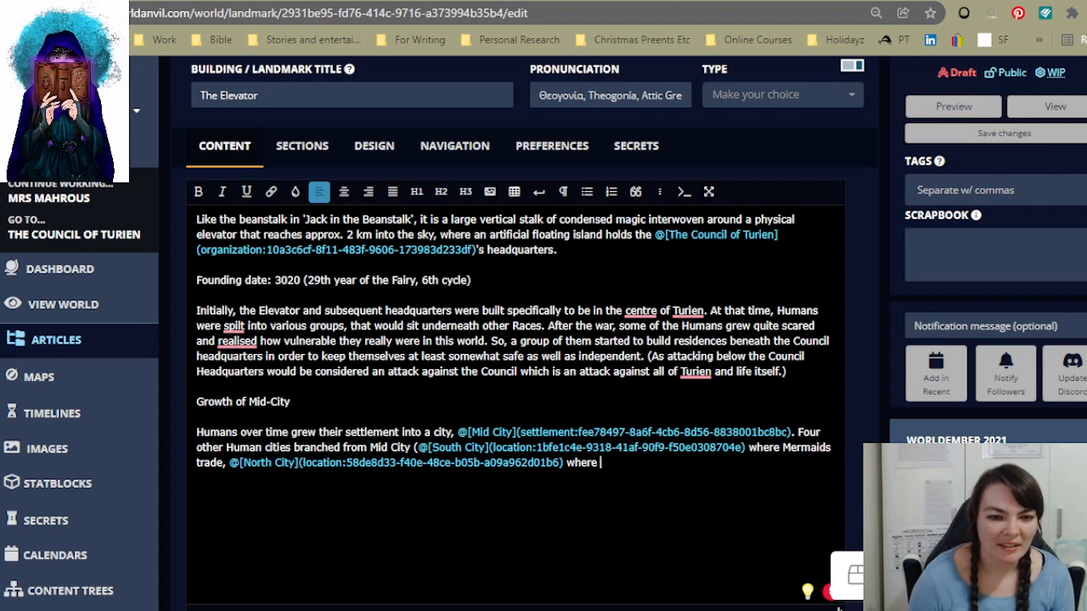
pyautogui.write('B')
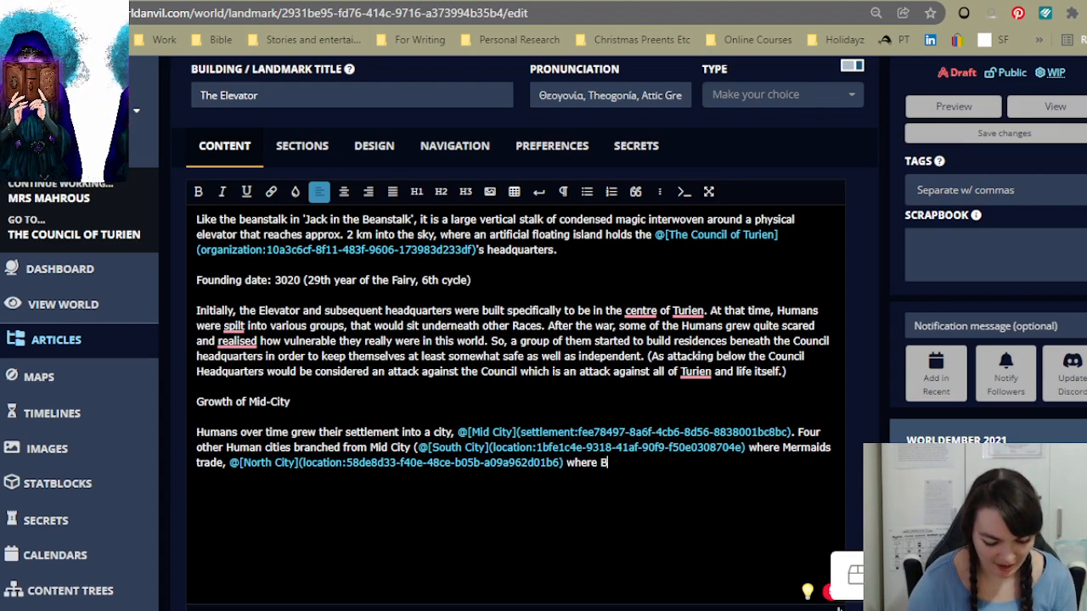
pyautogui.write('east-kin ')
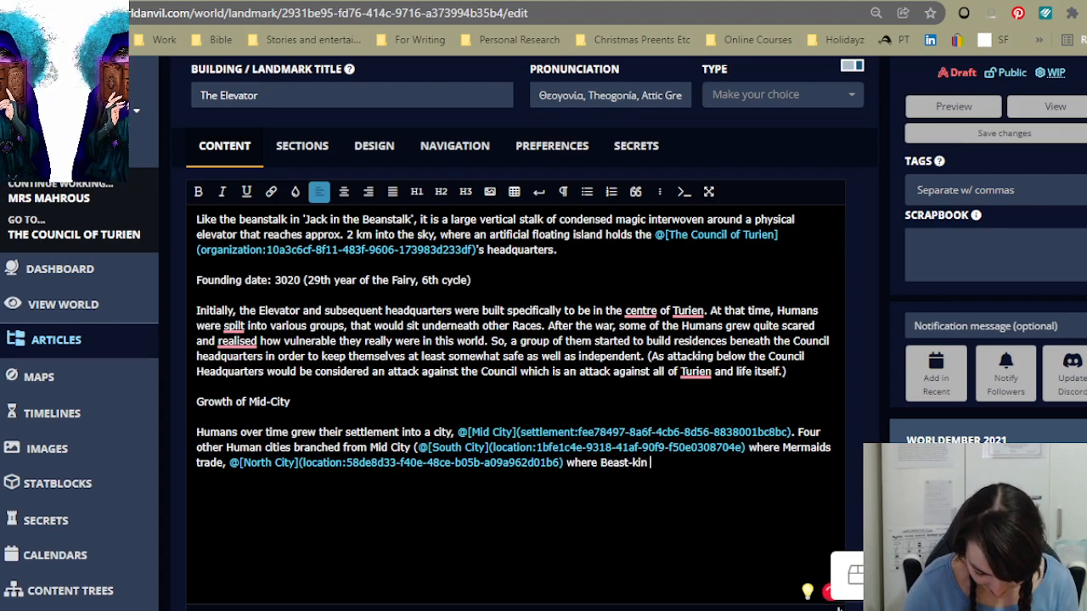
pyautogui.write('play, @')
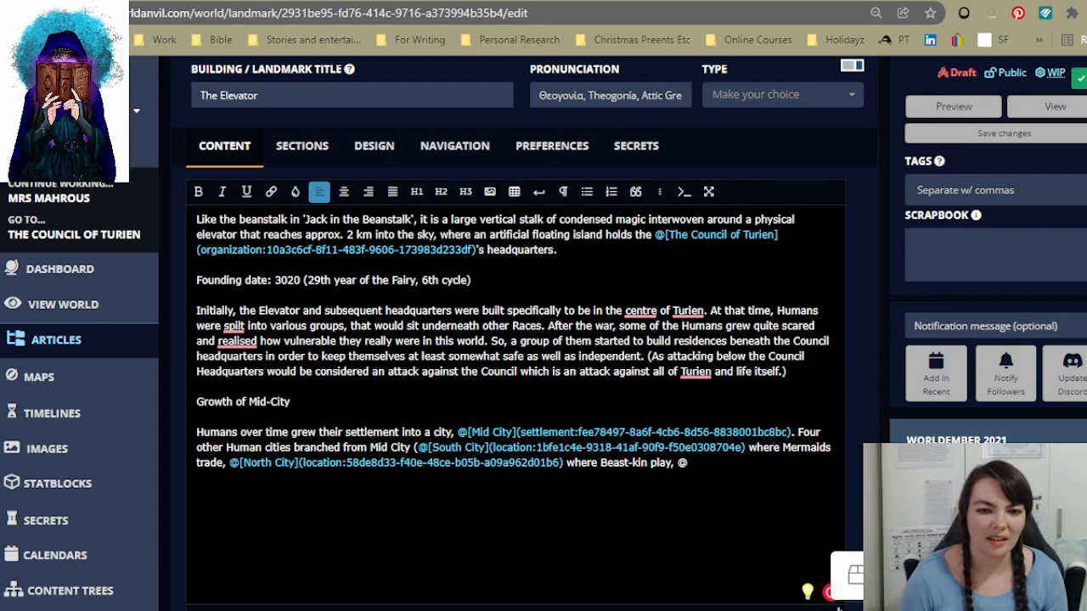
# Step: Complete the mention as a link to the East City location and add "where" after it
pyautogui.write('East')
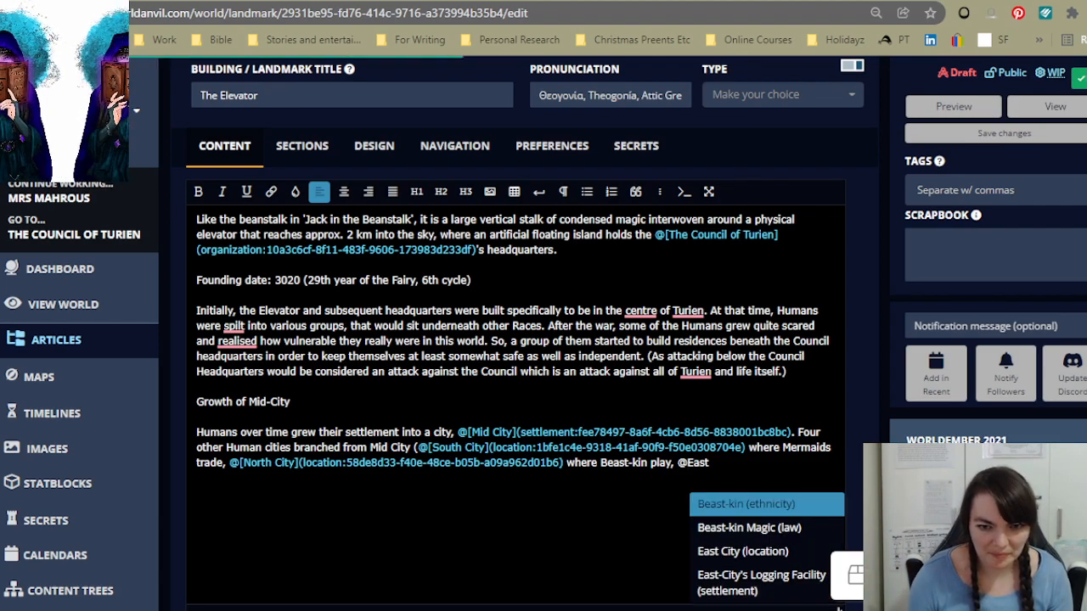
pyautogui.press('Down')
pyautogui.press('Down')
pyautogui.press('Return')
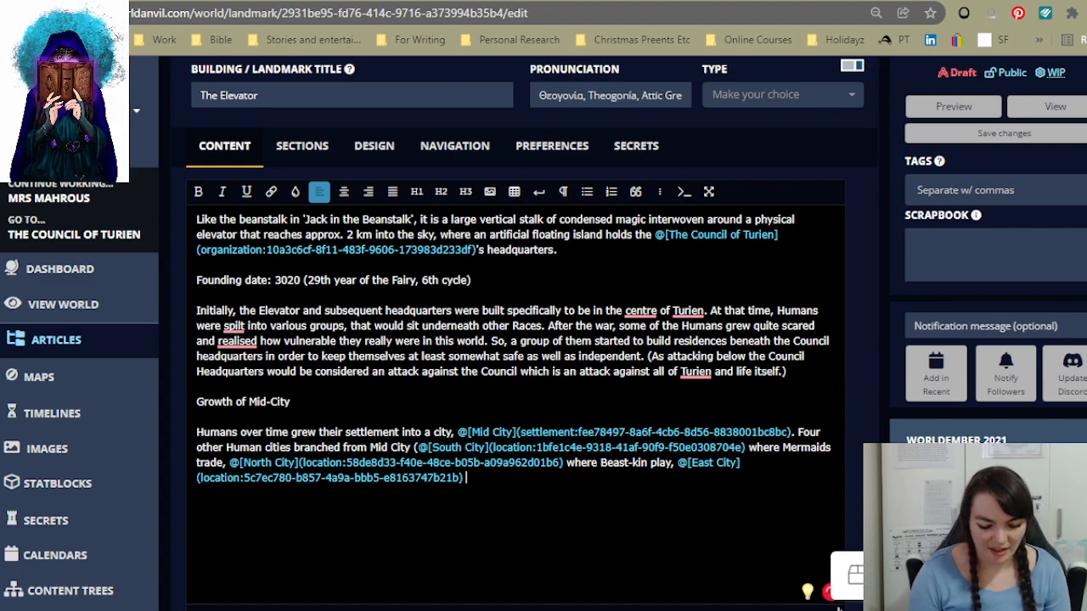
pyautogui.write('where')
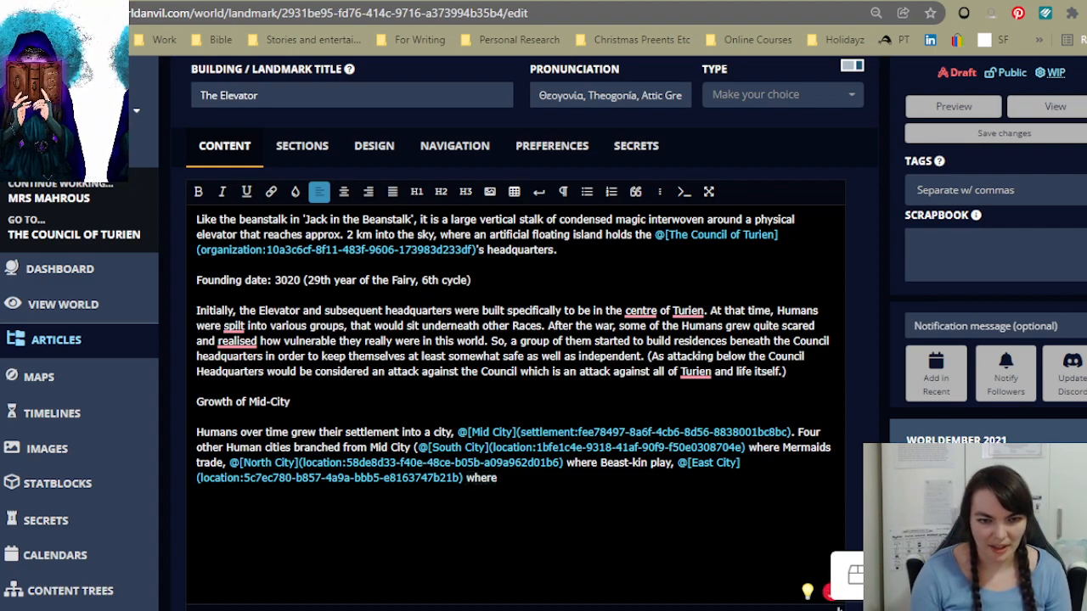
pyautogui.write(' the logging i')
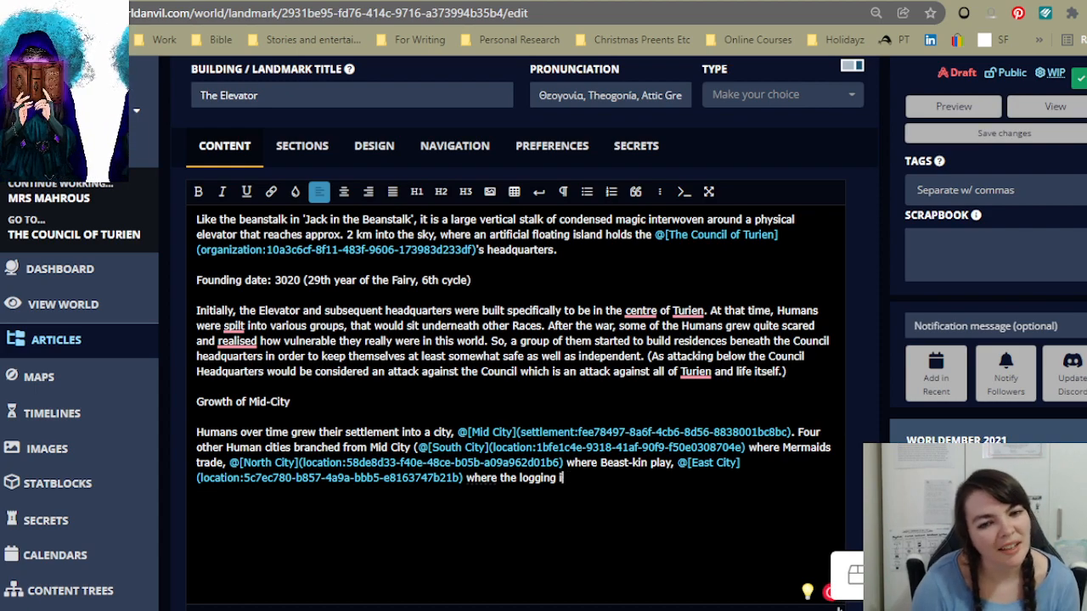
pyautogui.hotkey('ctrl', 'BackSpace')
pyautogui.press('BackSpace')
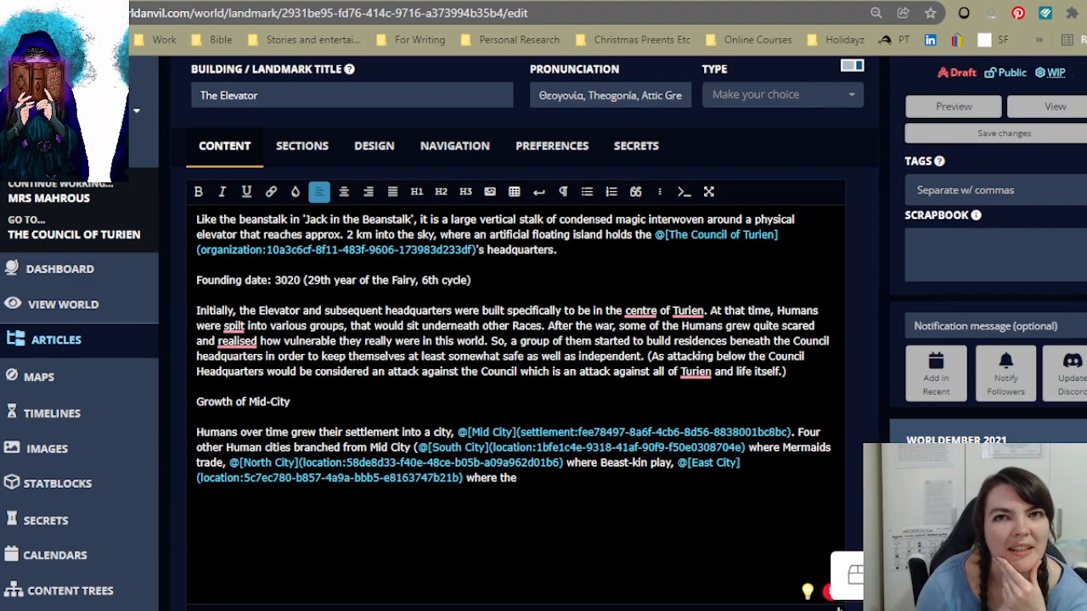
pyautogui.press('BackSpace')
pyautogui.press('BackSpace')
pyautogui.press('BackSpace')
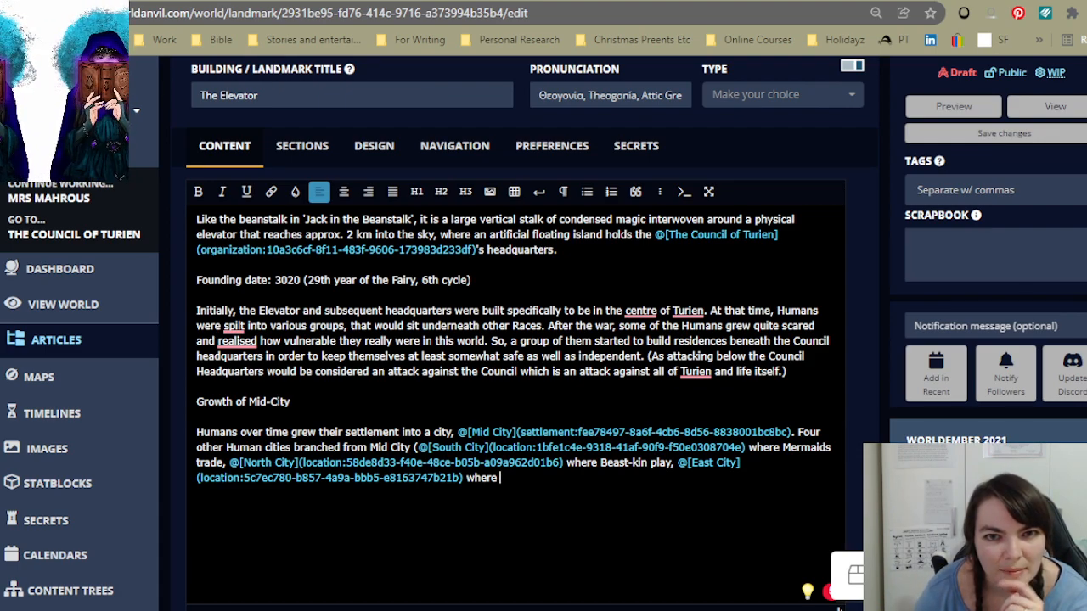
# Step: Search the web in a new browser tab for "define ethnicity" and read the definition
pyautogui.hotkey('ctrl', 't')
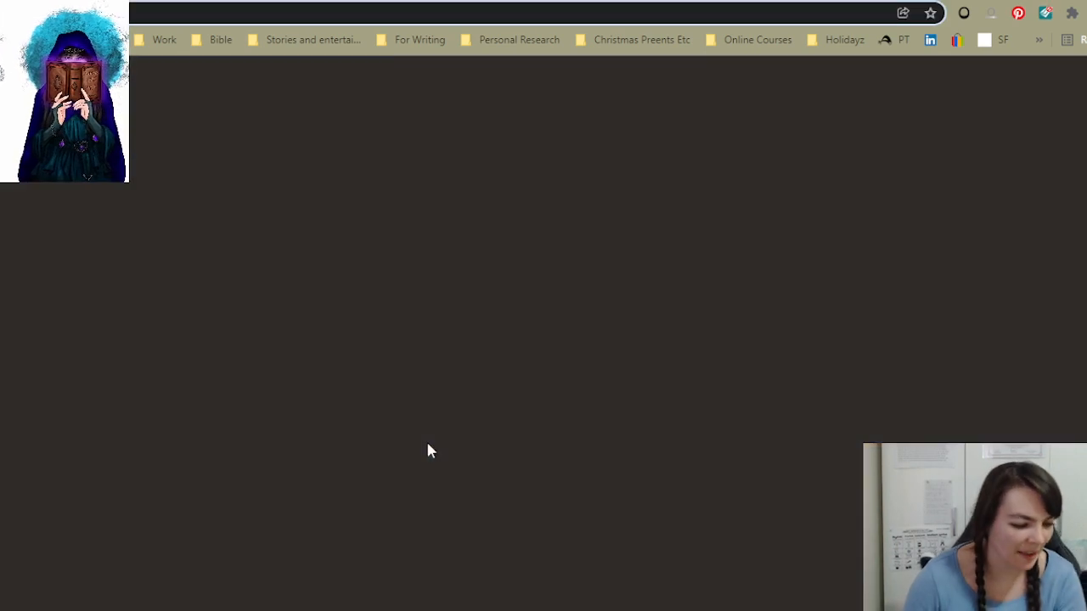
pyautogui.write('define ethniv')
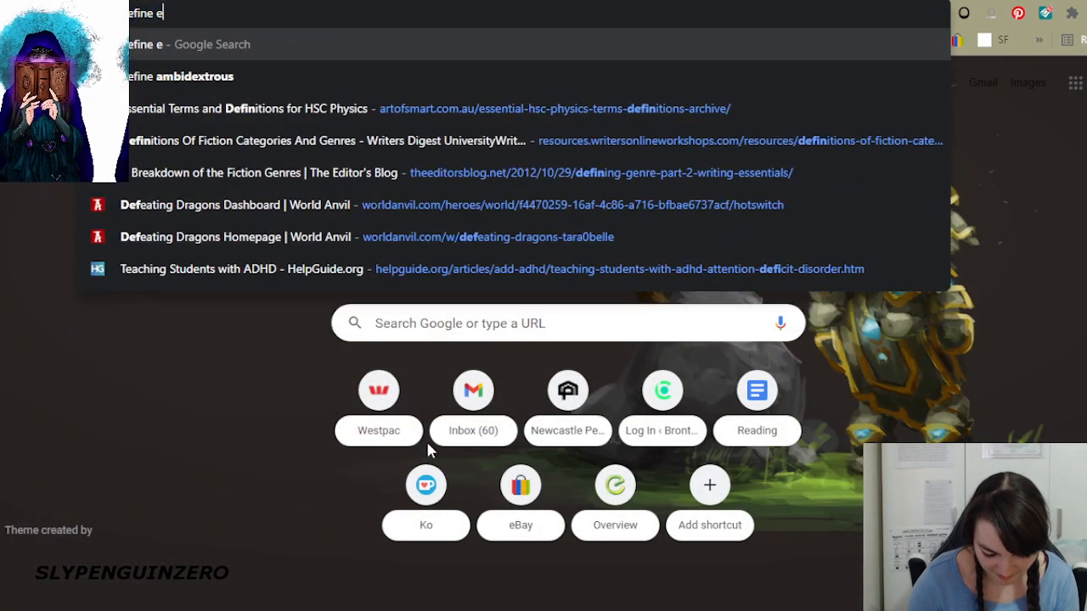
pyautogui.press('BackSpace')
pyautogui.write('ci')
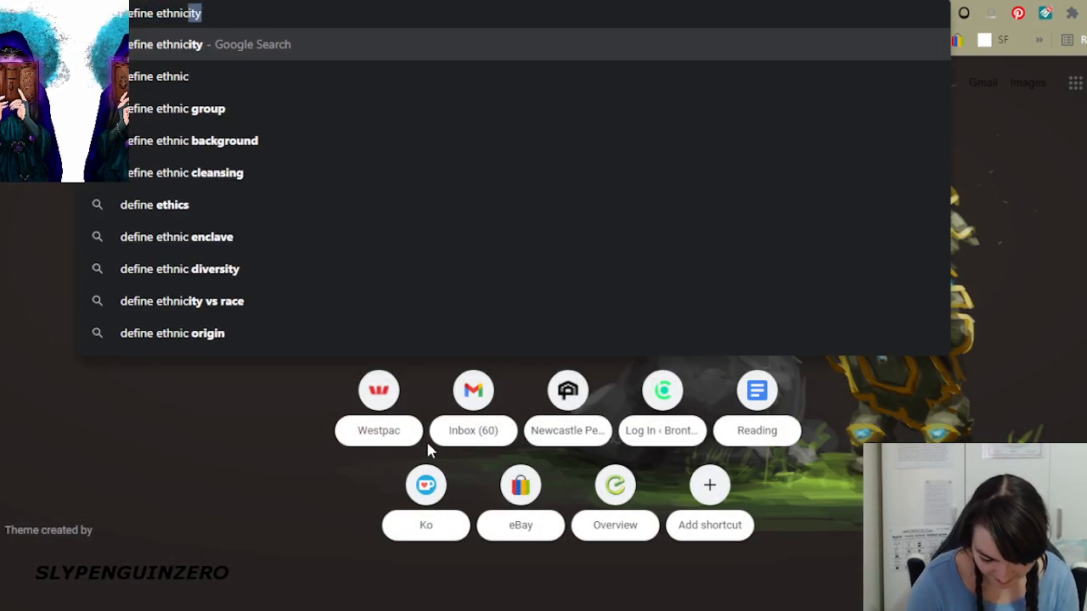
pyautogui.press('Return')
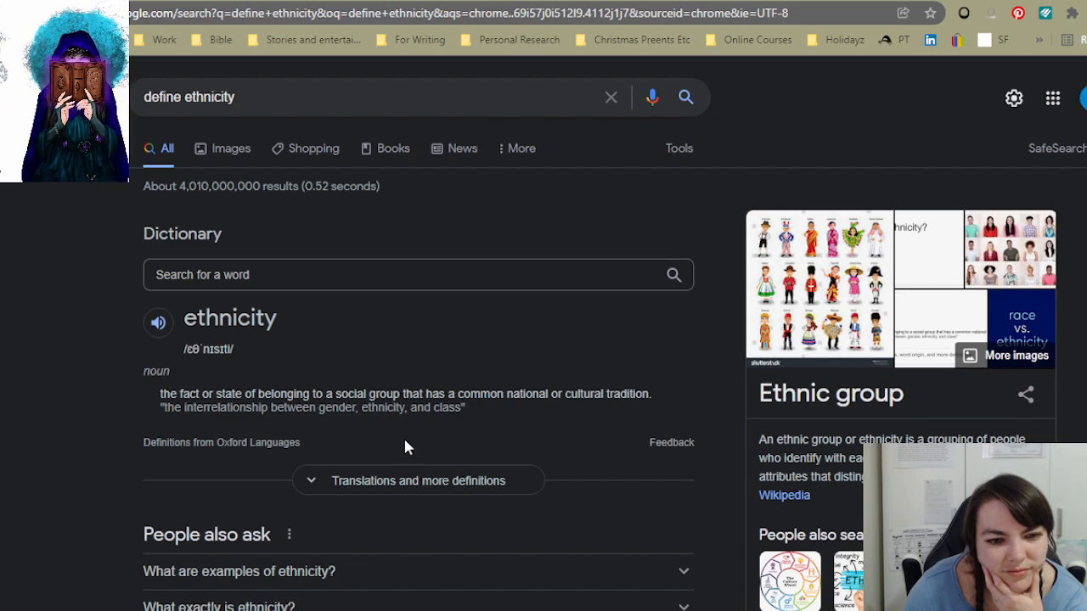
pyautogui.scroll(-3, 601, 424)
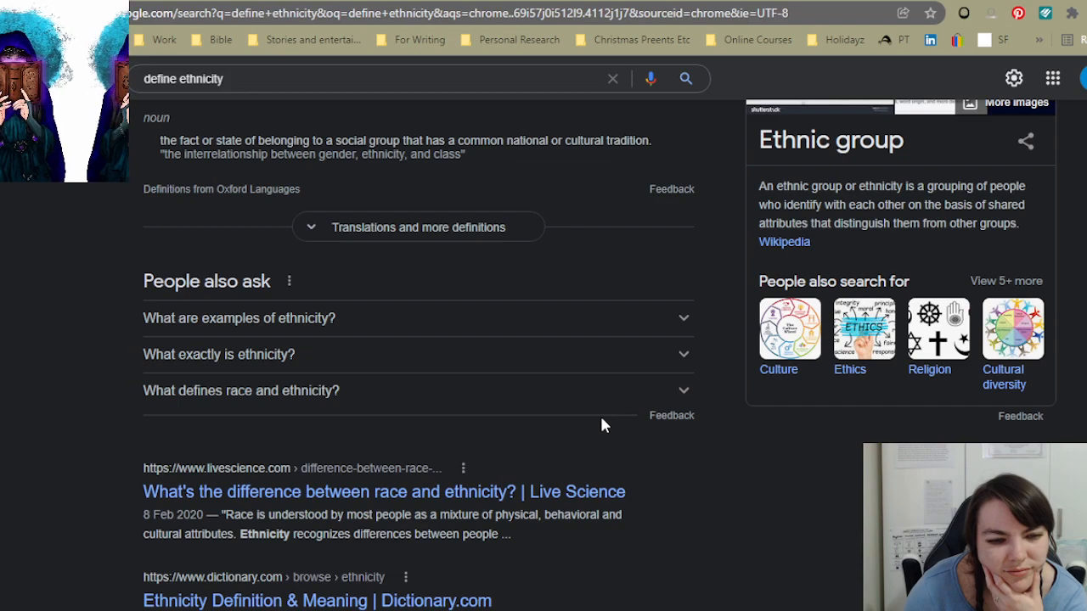
pyautogui.scroll(3, 622, 437)
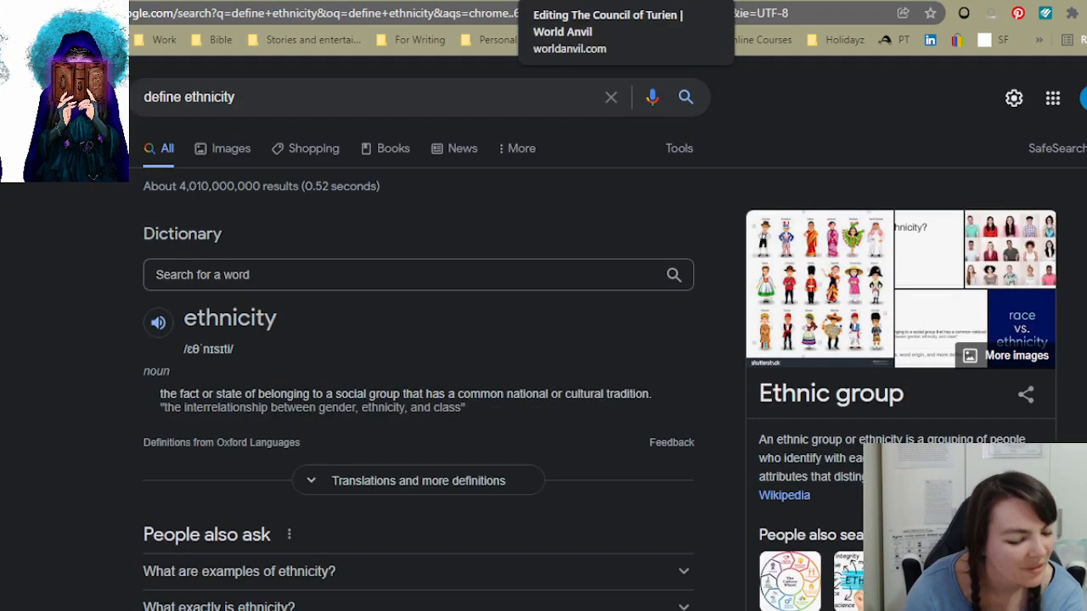
# Step: Correct the misspelled "pladeg" to "pledge" in the Council of Turien article's second paragraph and save the changes
pyautogui.click(573, 1)
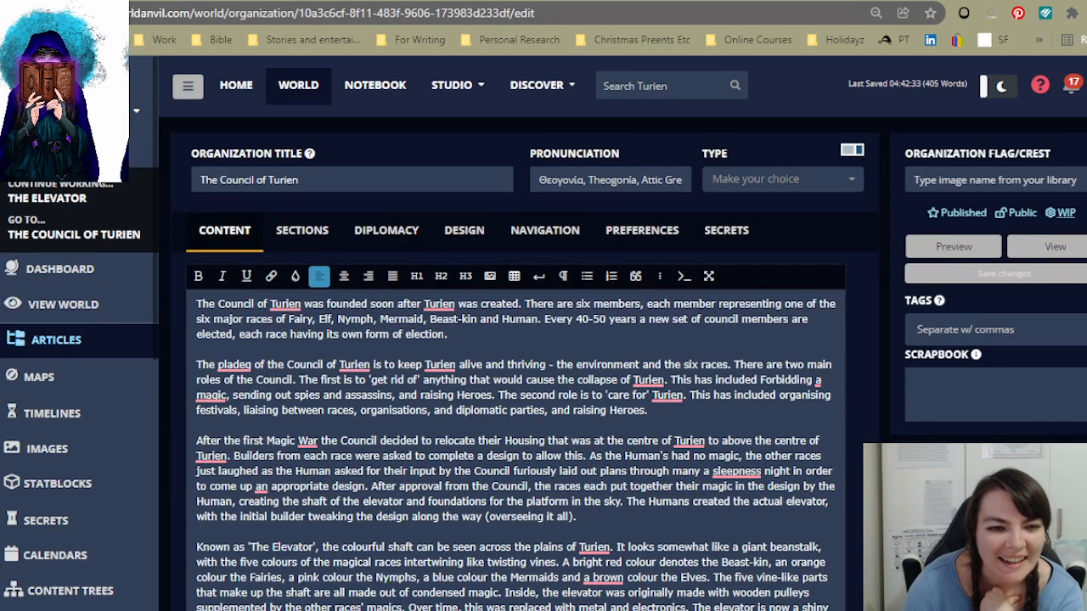
pyautogui.click(247, 365)
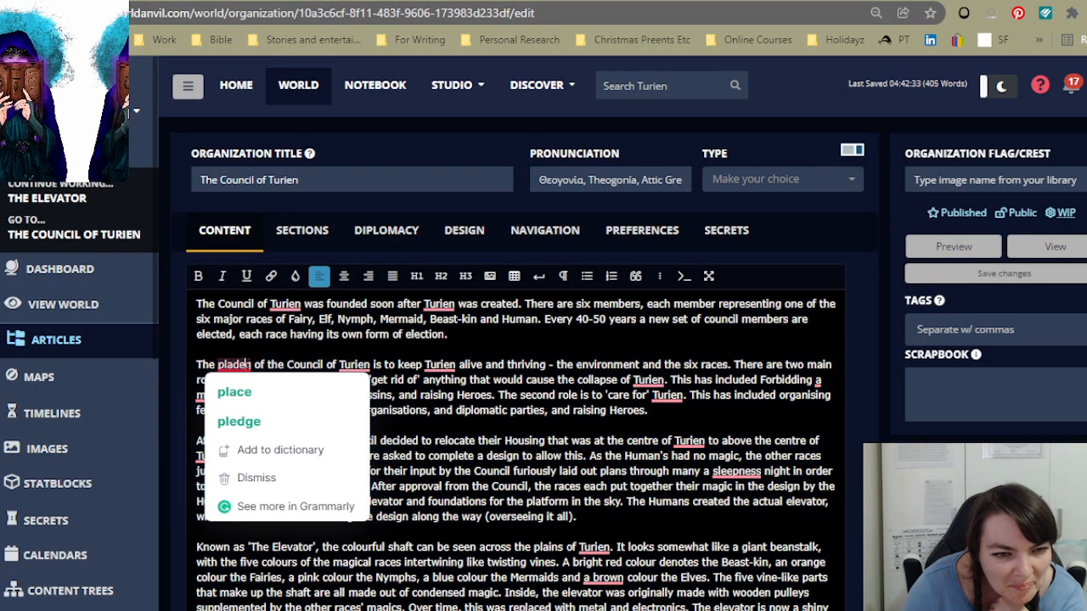
pyautogui.click(238, 421)
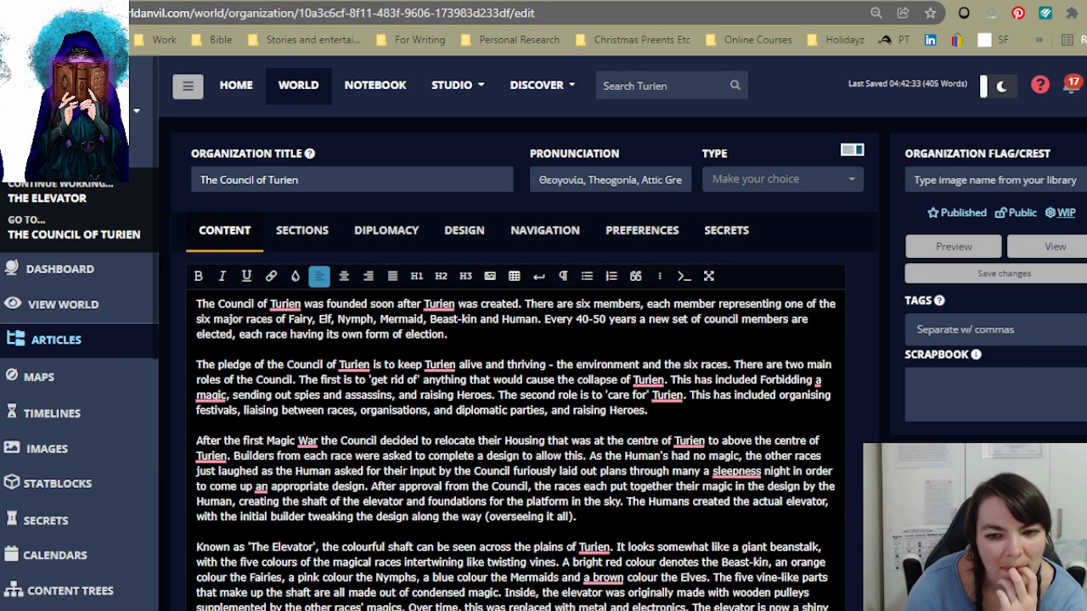
pyautogui.scroll(-2, 515, 407)
pyautogui.scroll(2, 515, 407)
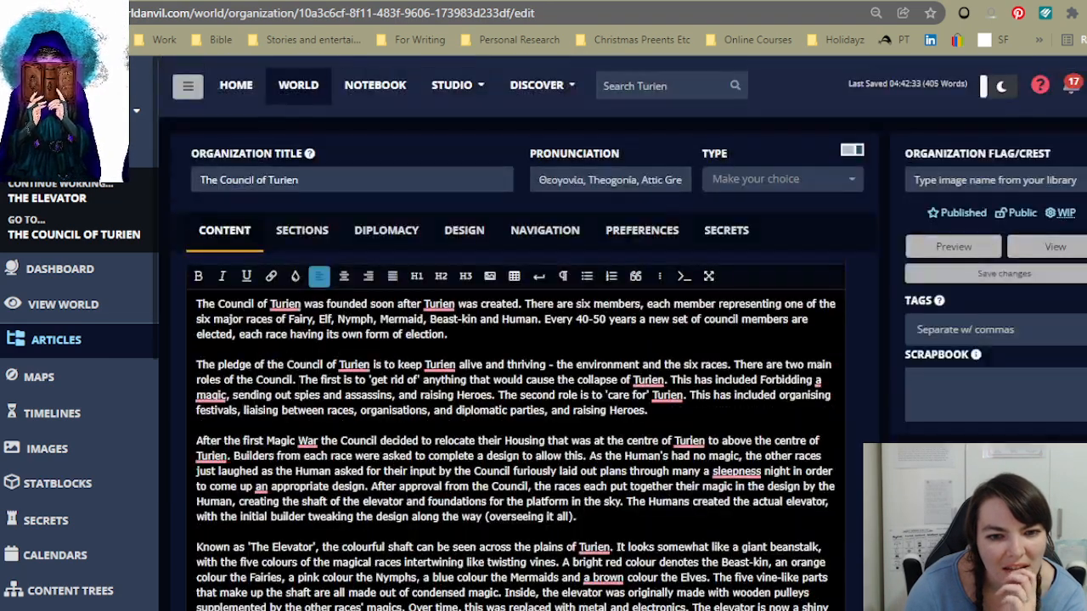
pyautogui.click(975, 277)
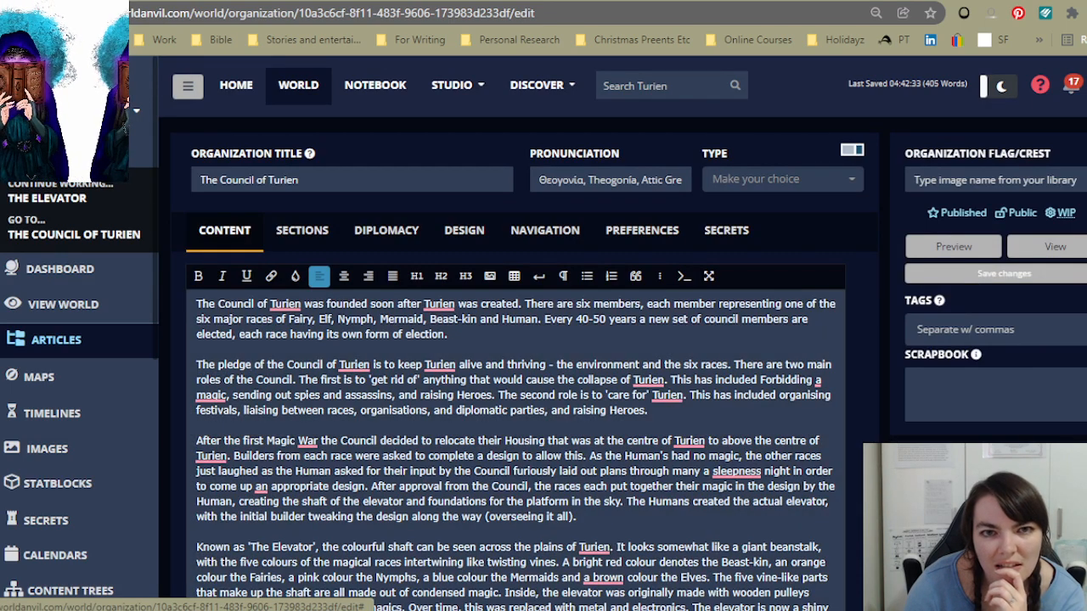
# Step: Return to The Elevator article's editor and review its text and the template fields below it
pyautogui.hotkey('ctrl', 'Tab')
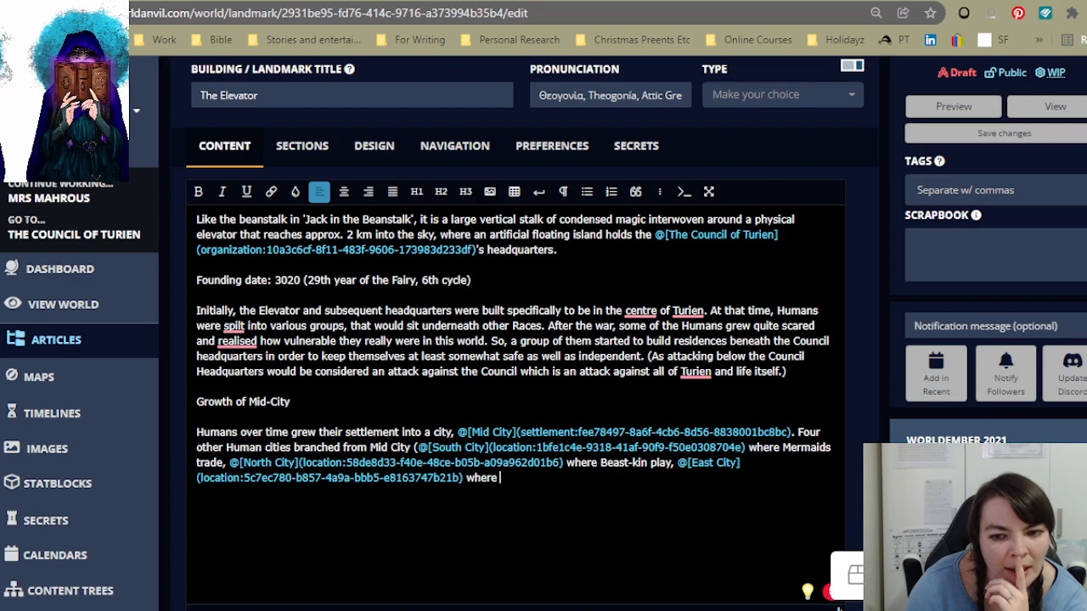
pyautogui.scroll(-15, 665, 482)
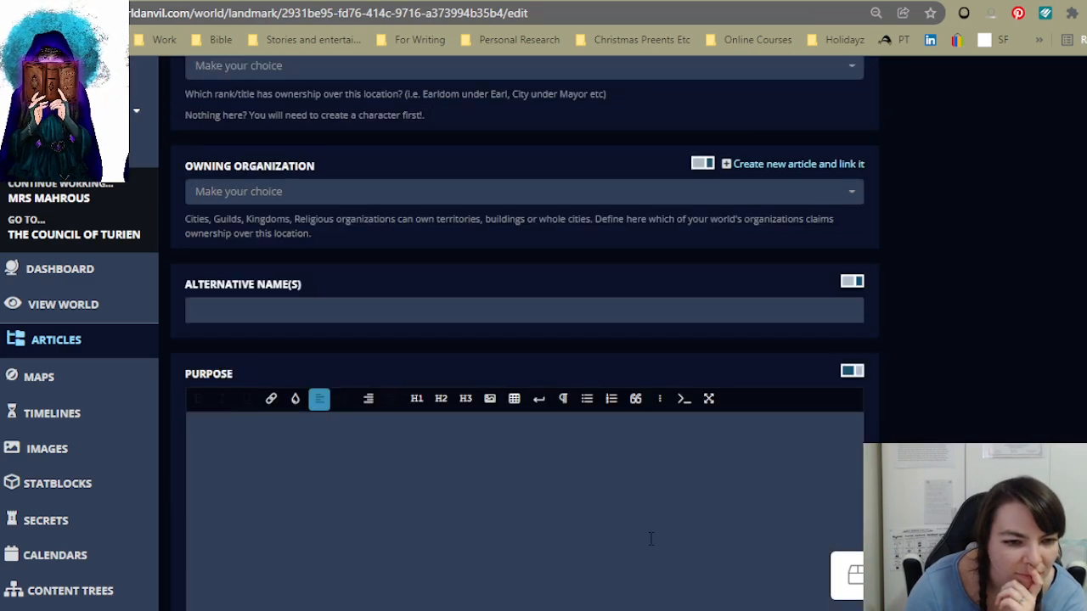
pyautogui.scroll(8, 654, 537)
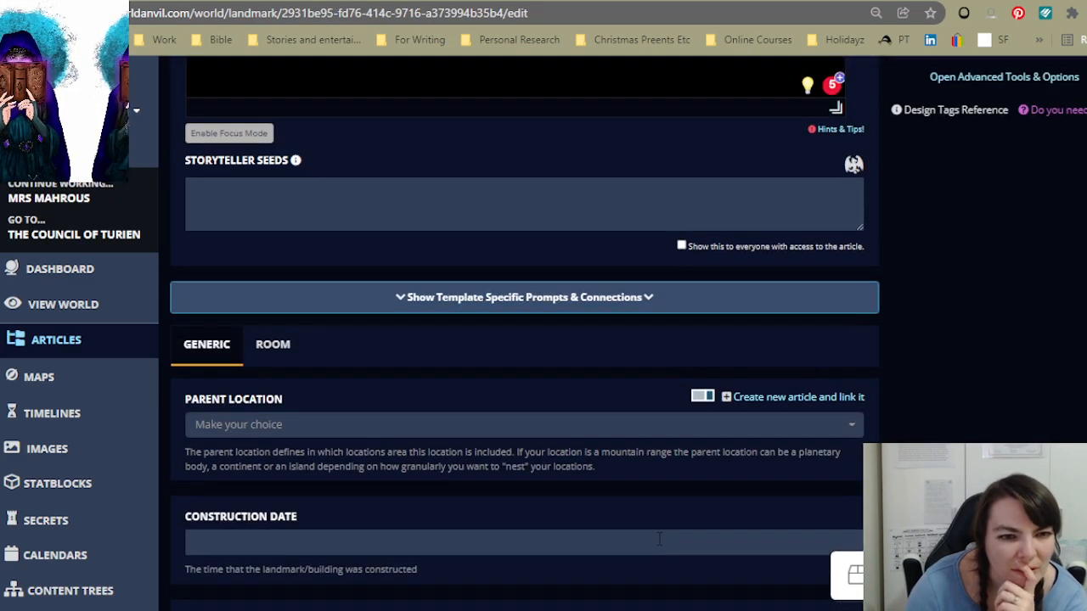
pyautogui.scroll(10, 658, 538)
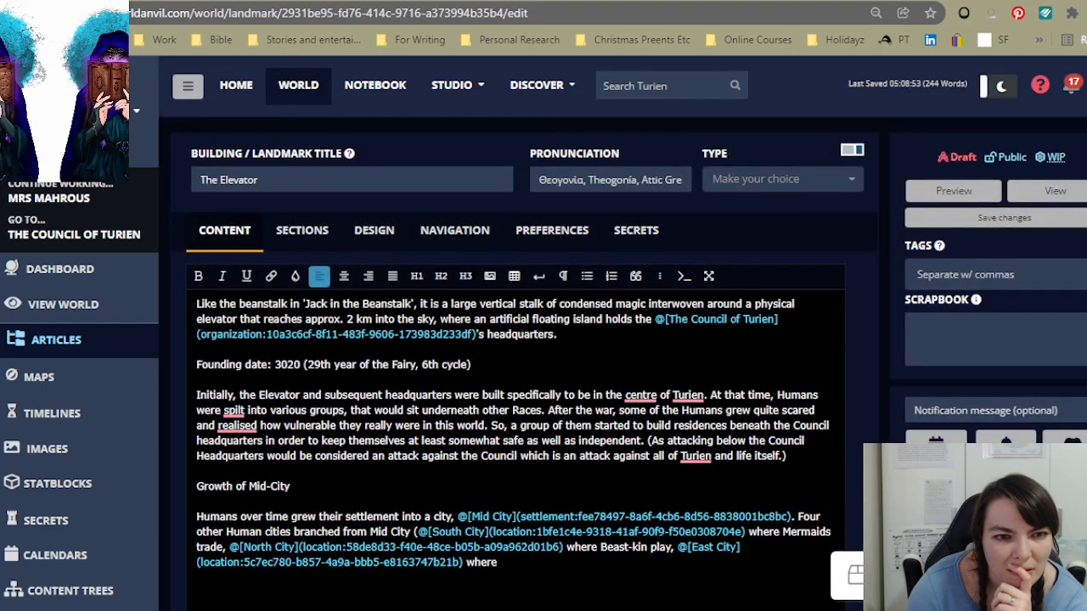
pyautogui.rightClick(74, 236)
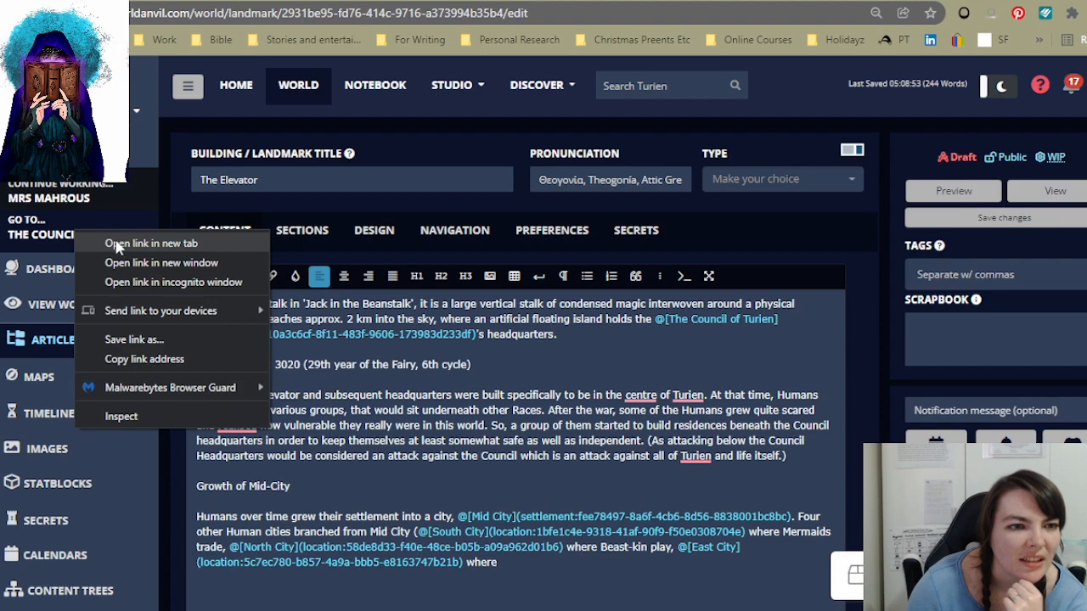
pyautogui.click(41, 191)
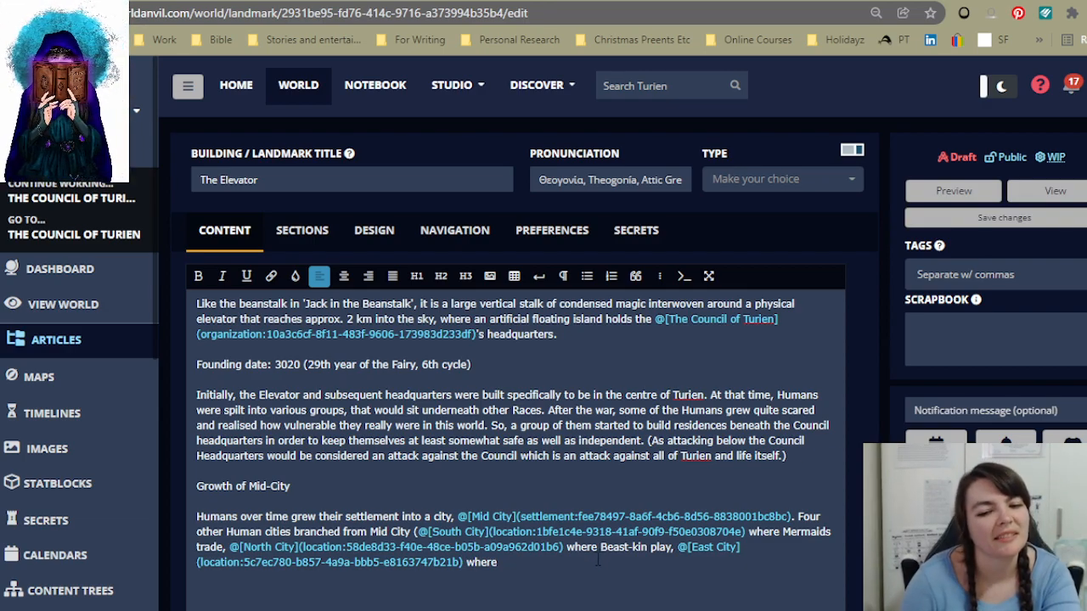
pyautogui.click(601, 556)
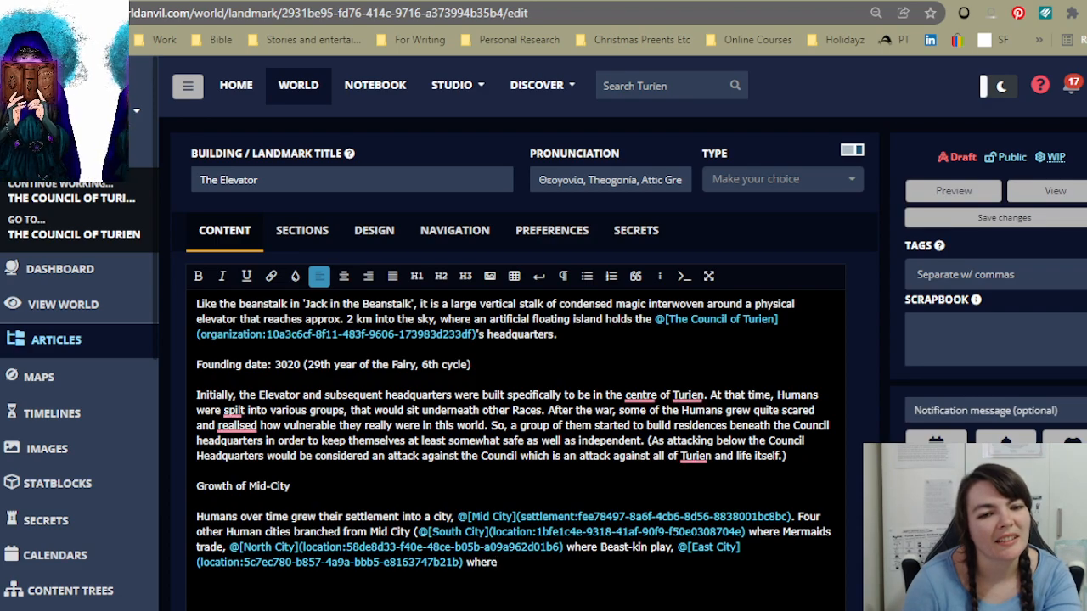
pyautogui.scroll(-2, 562, 569)
pyautogui.scroll(2, 565, 573)
pyautogui.scroll(1, 567, 578)
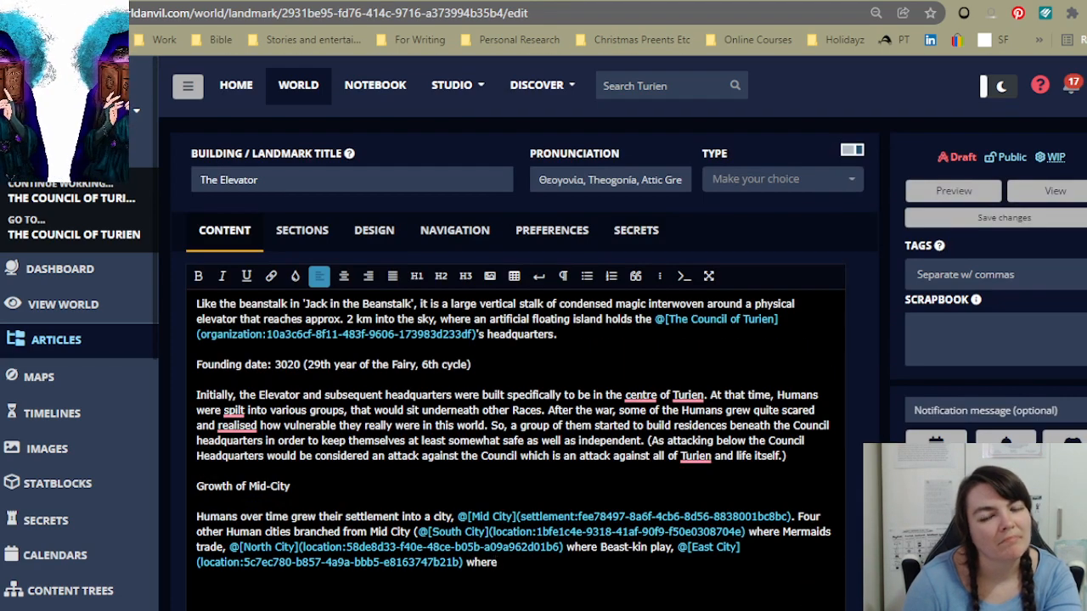
pyautogui.scroll(-3, 563, 577)
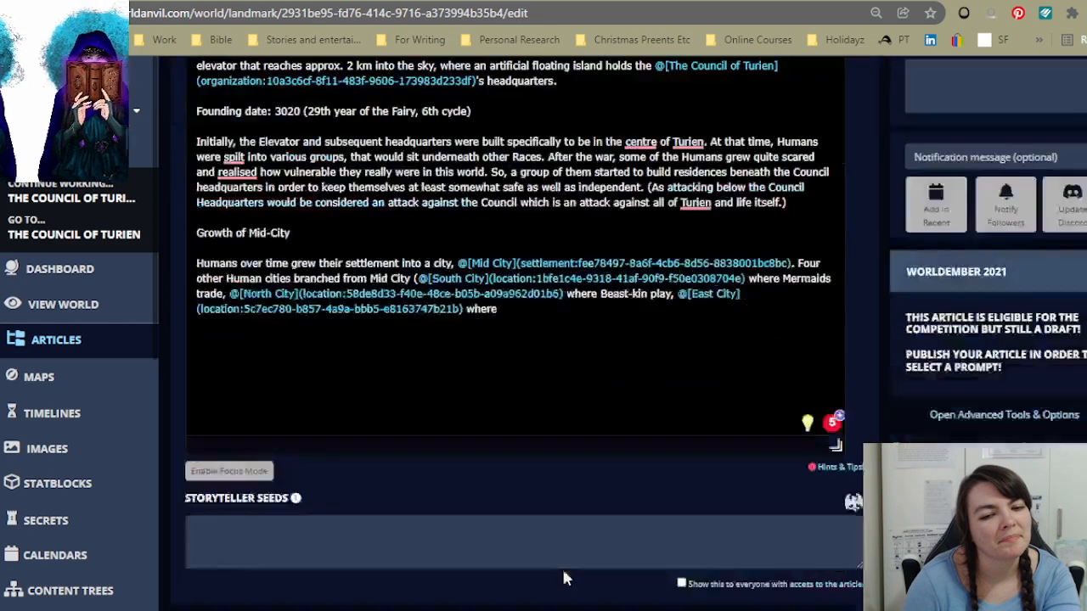
pyautogui.scroll(1, 551, 571)
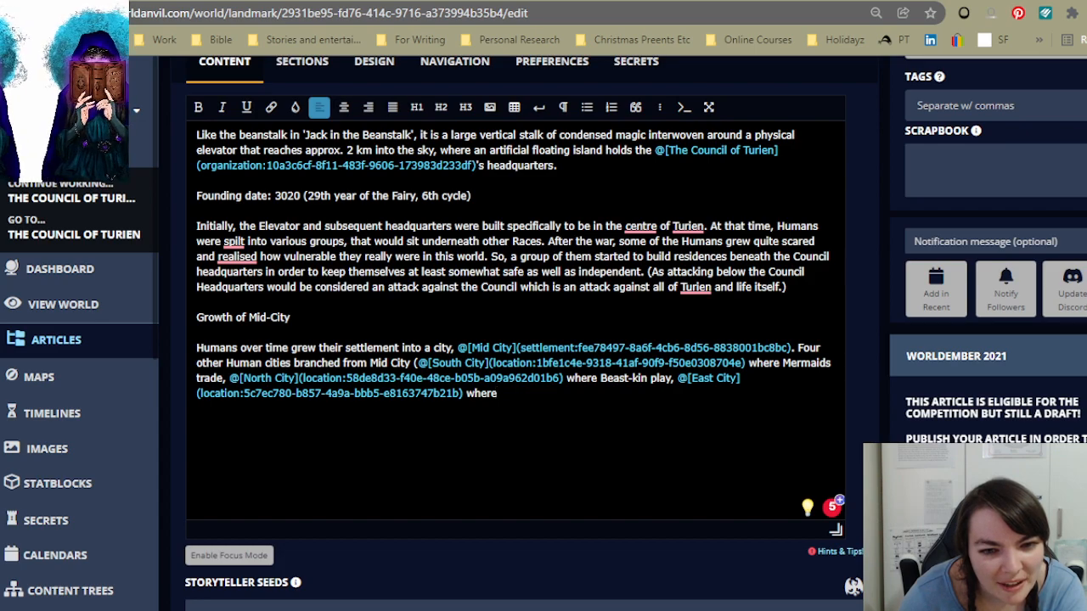
# Step: Replace "where" after the East City link with "next to the G"
pyautogui.press('BackSpace')
pyautogui.press('BackSpace')
pyautogui.press('BackSpace')
pyautogui.press('BackSpace')
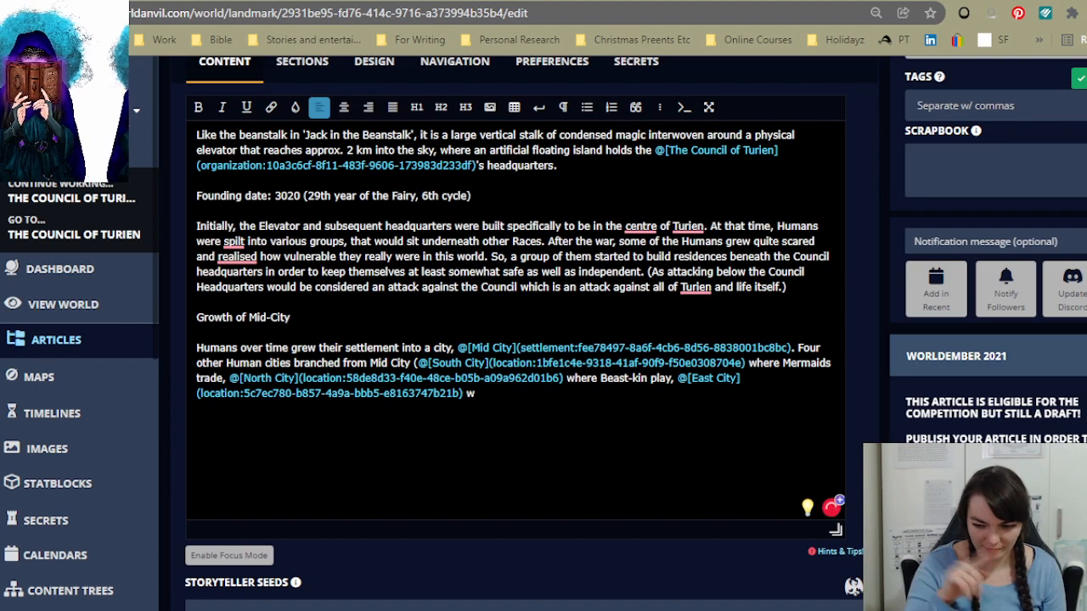
pyautogui.press('BackSpace')
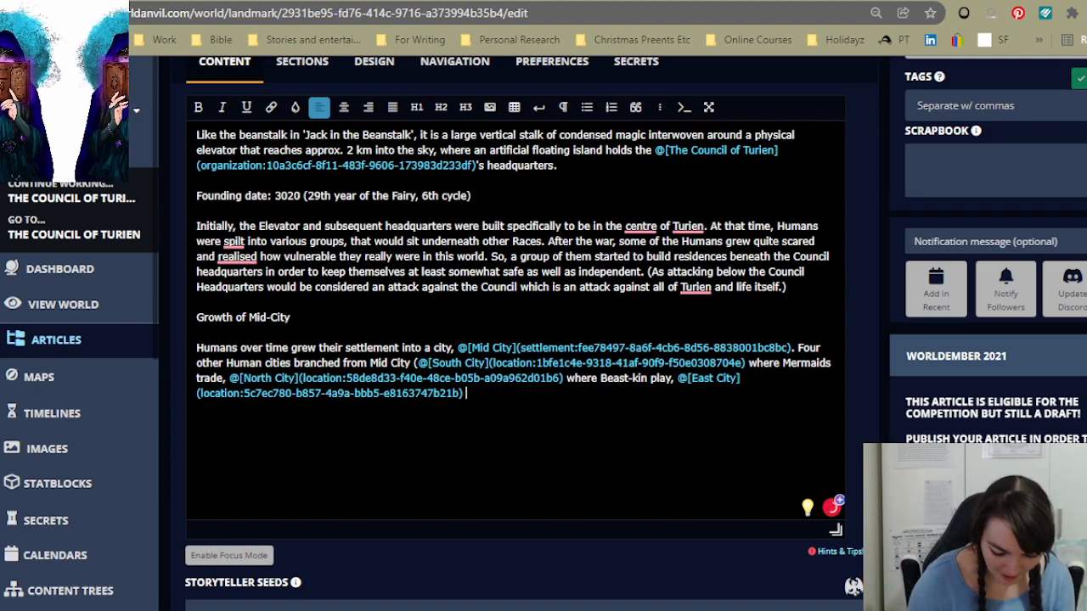
pyautogui.write('next to th')
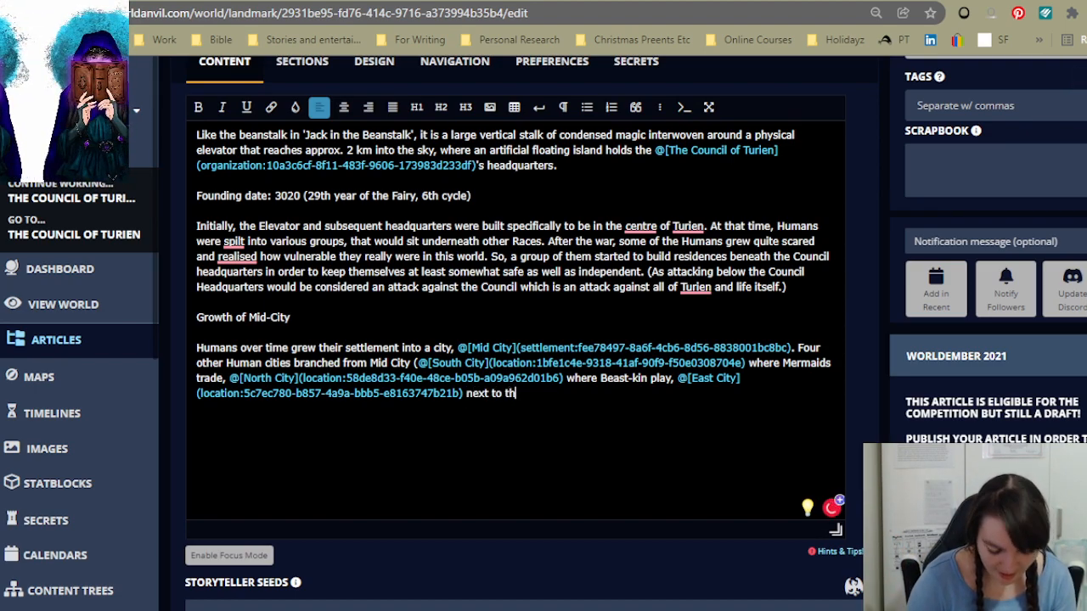
pyautogui.write('e G')
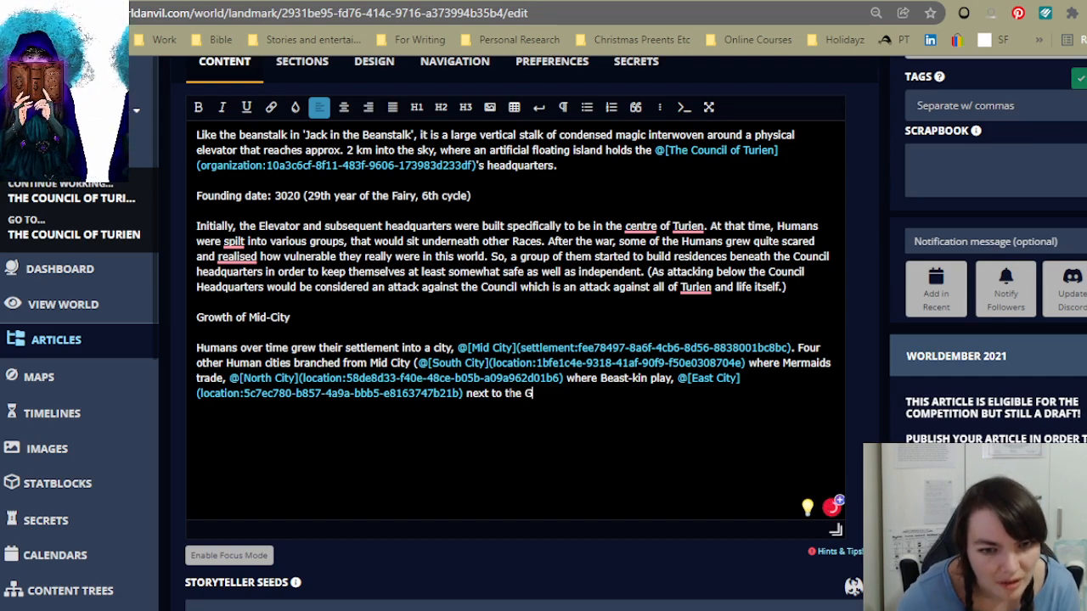
# Step: Change "next to" after the East City link to "closest to" and complete the phrase as "the Great Forest and"
pyautogui.moveTo(503, 394); pyautogui.dragTo(466, 394)
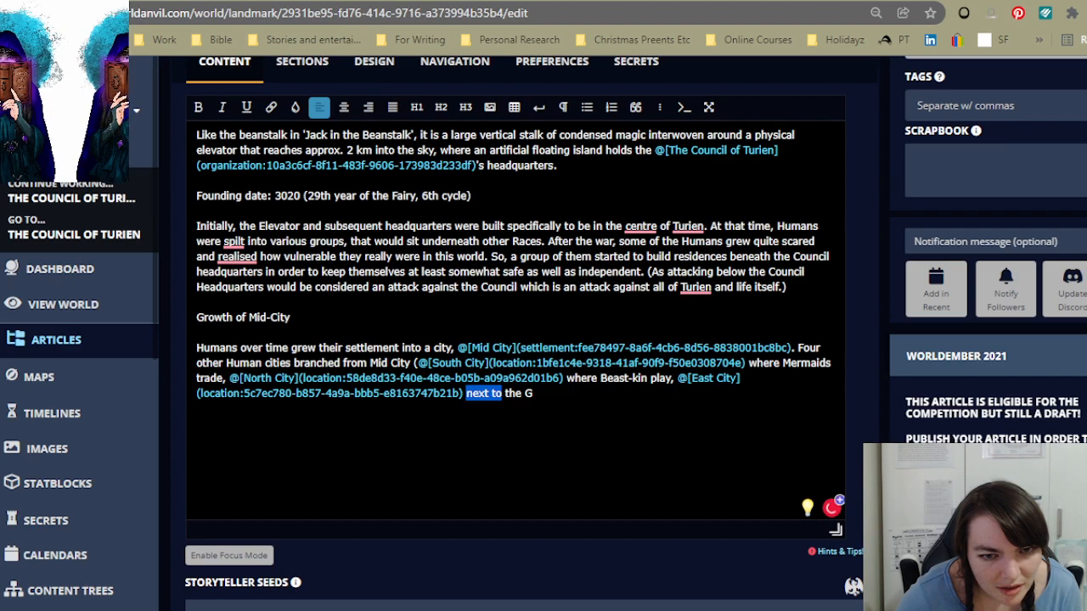
pyautogui.write('close')
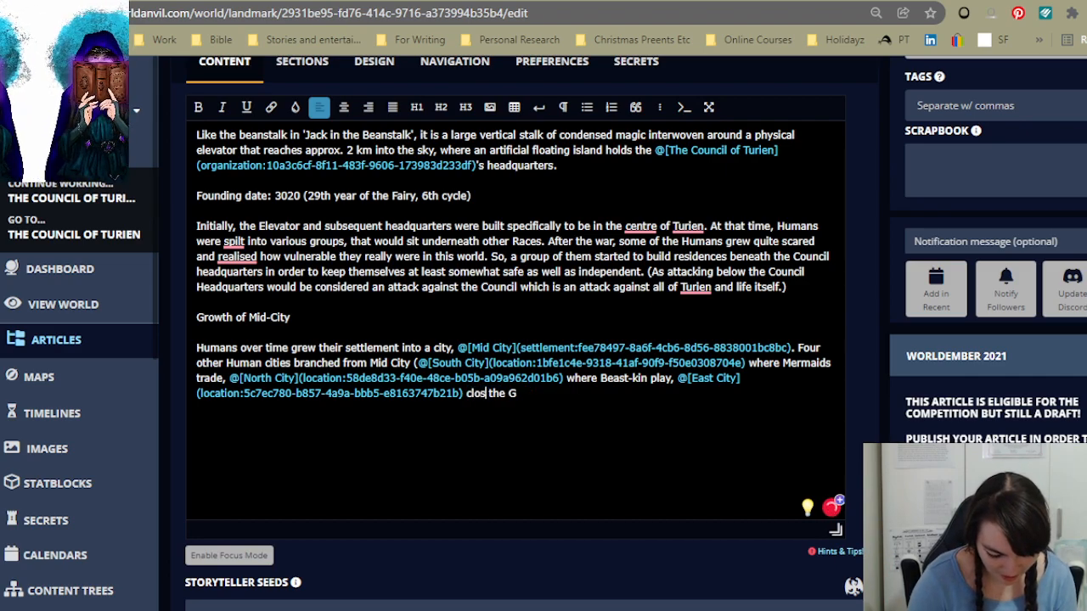
pyautogui.write('st')
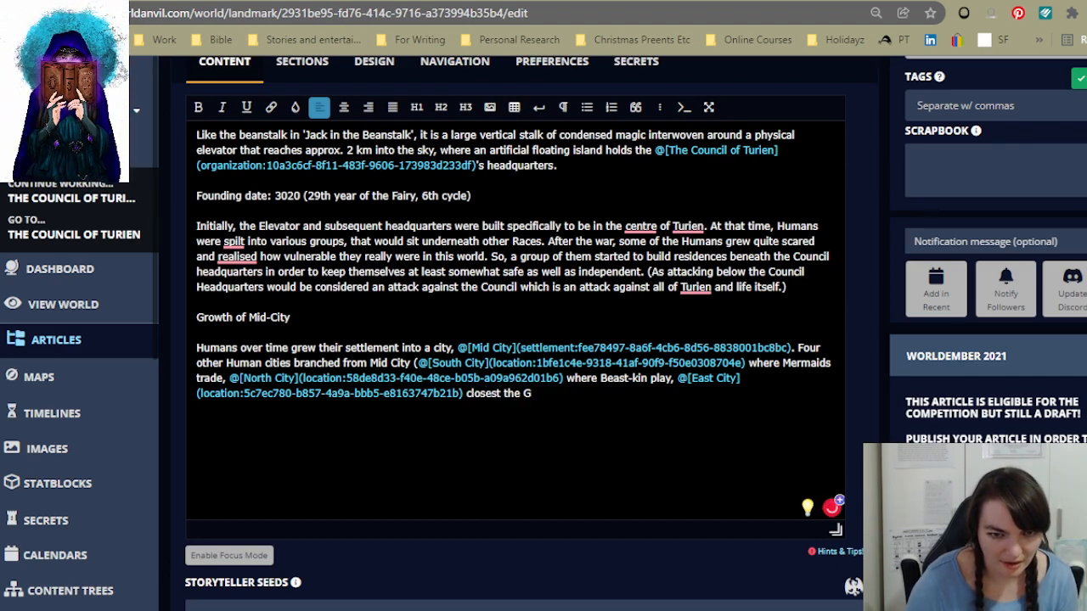
pyautogui.write(' to')
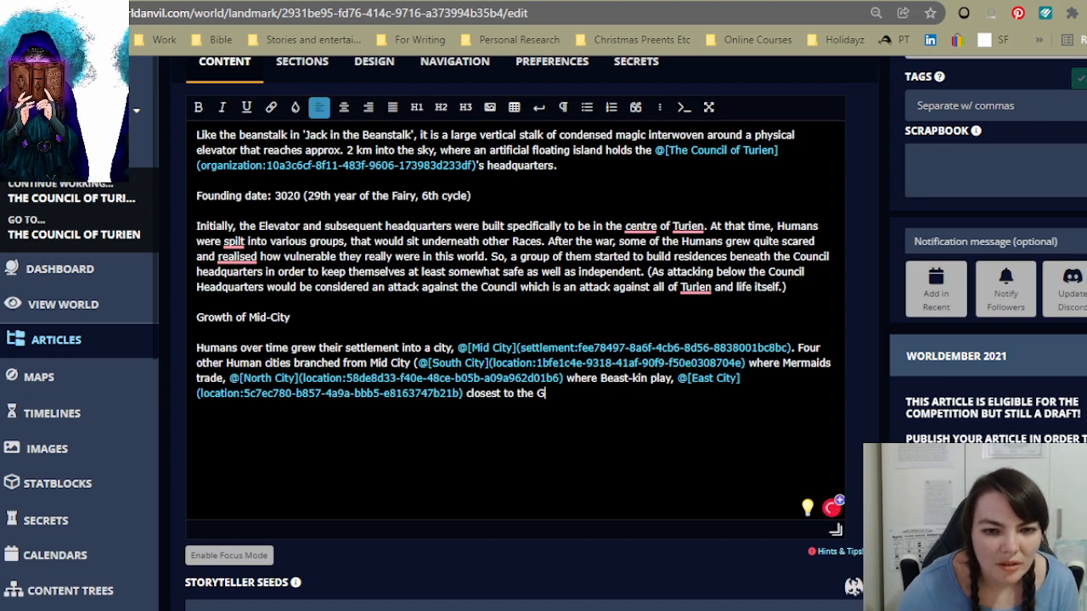
pyautogui.press('End')
pyautogui.write('reat Fo')
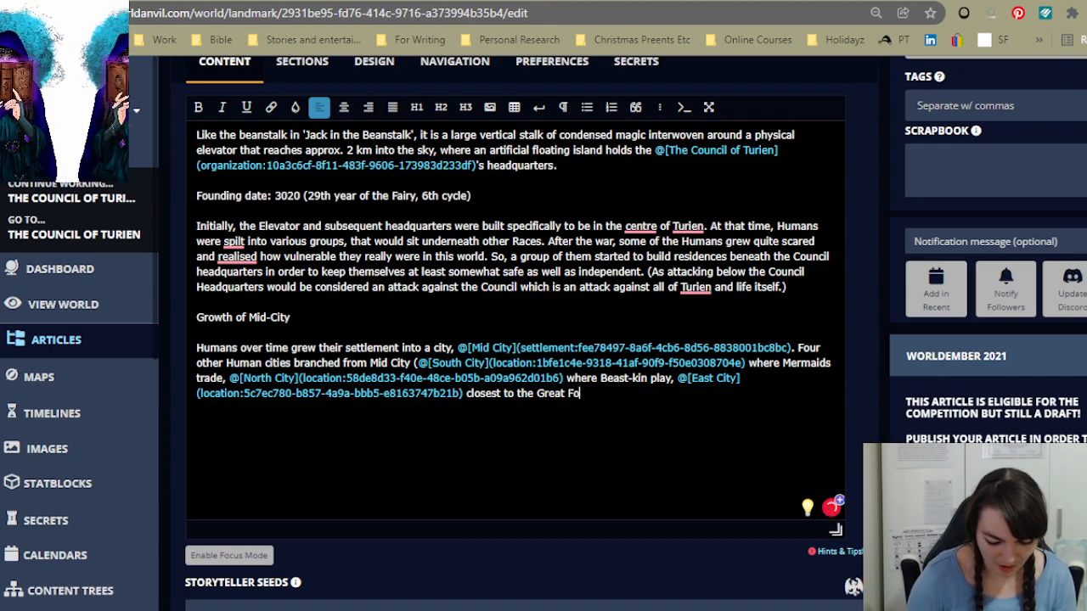
pyautogui.write('rest and')
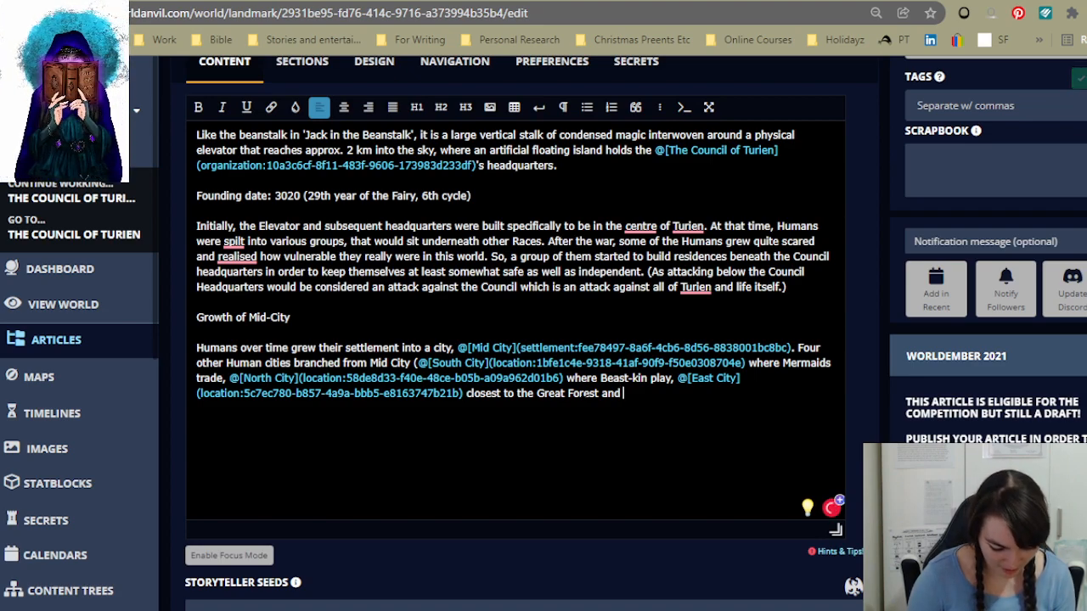
# Step: Insert a mention linking to the West City location after "the Great Forest and"
pyautogui.write(' @')
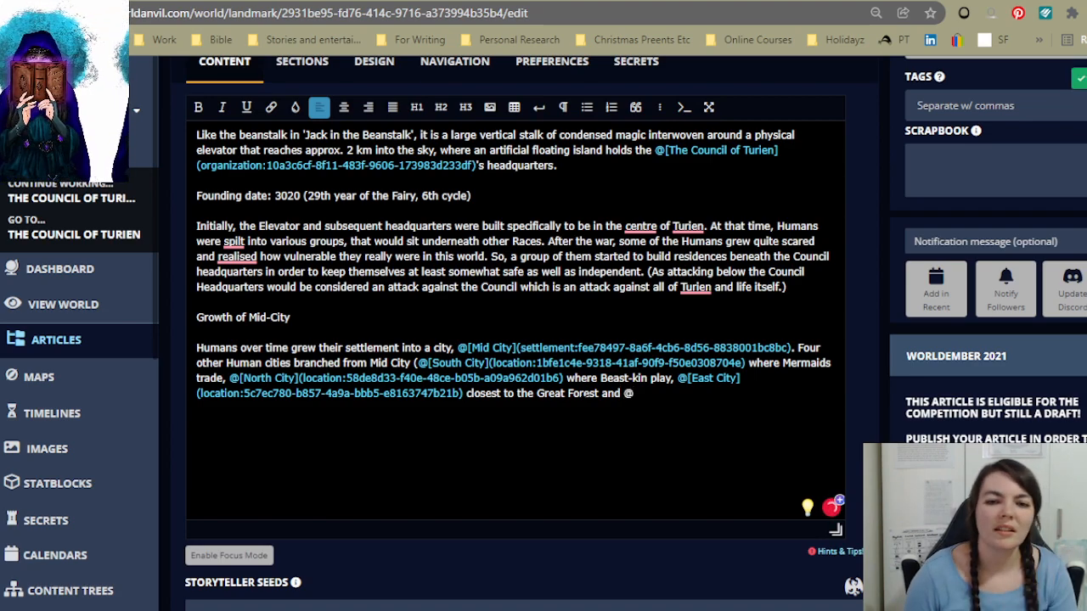
pyautogui.write('wes')
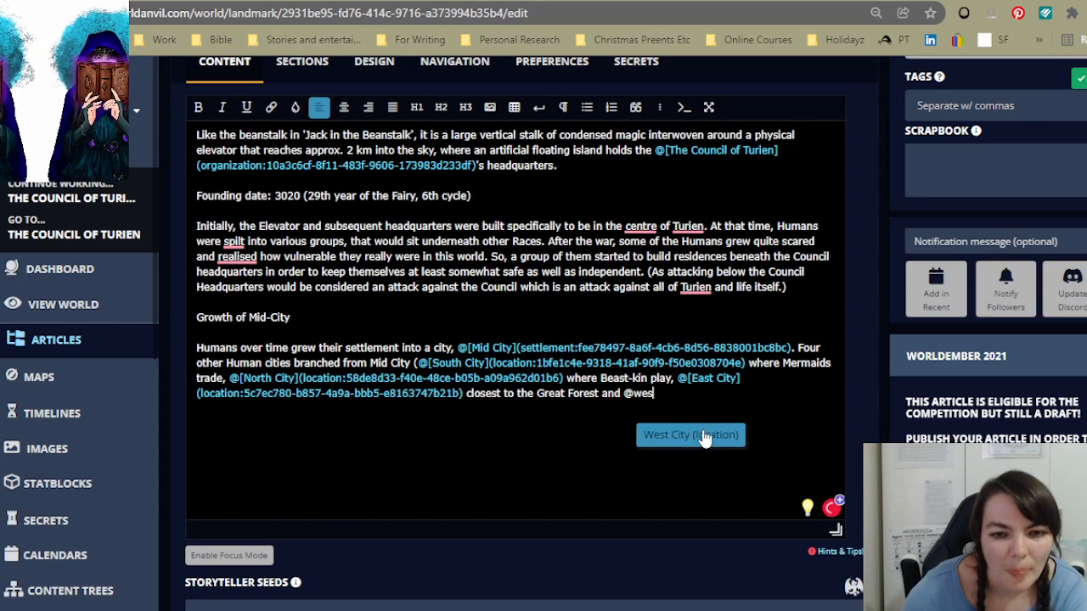
pyautogui.click(705, 436)
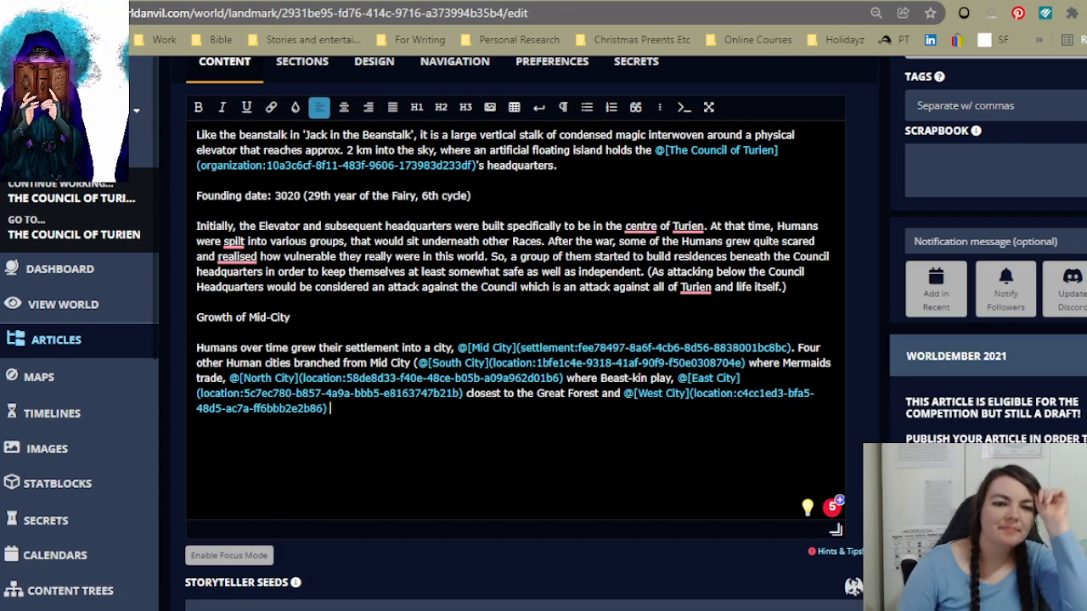
# Step: Add "near the Underground entrance" after the West City link, ending with a closing parenthesis and full stop
pyautogui.write('near ')
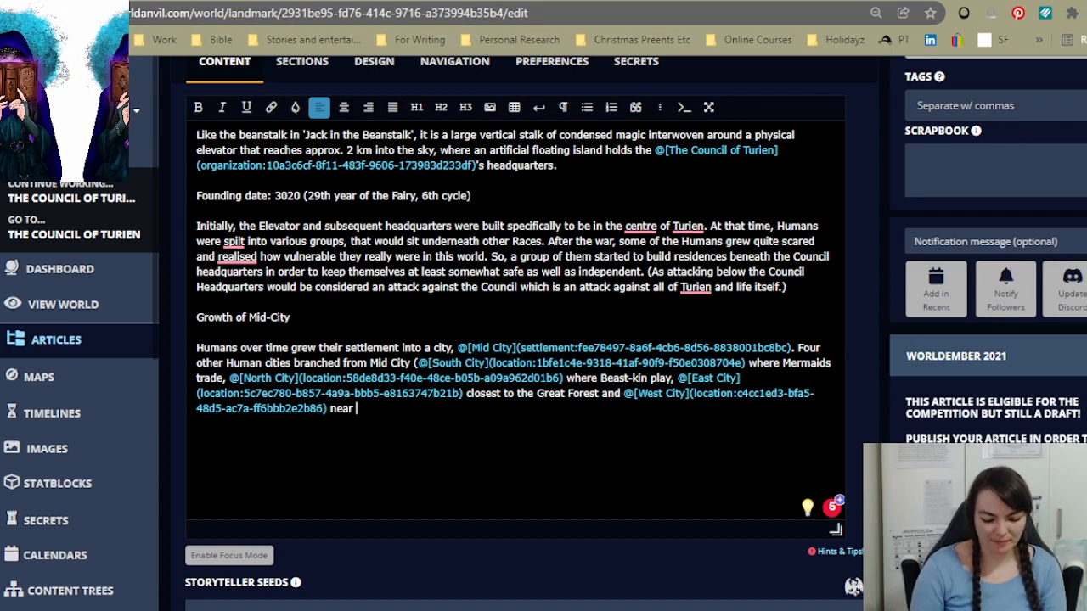
pyautogui.write('the Underground')
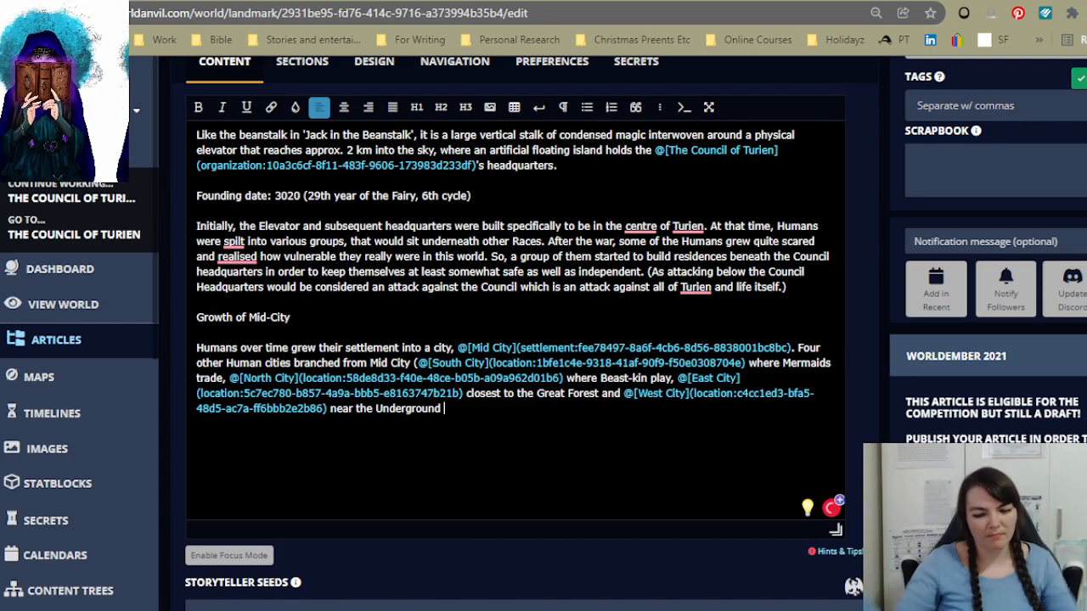
pyautogui.write('entr')
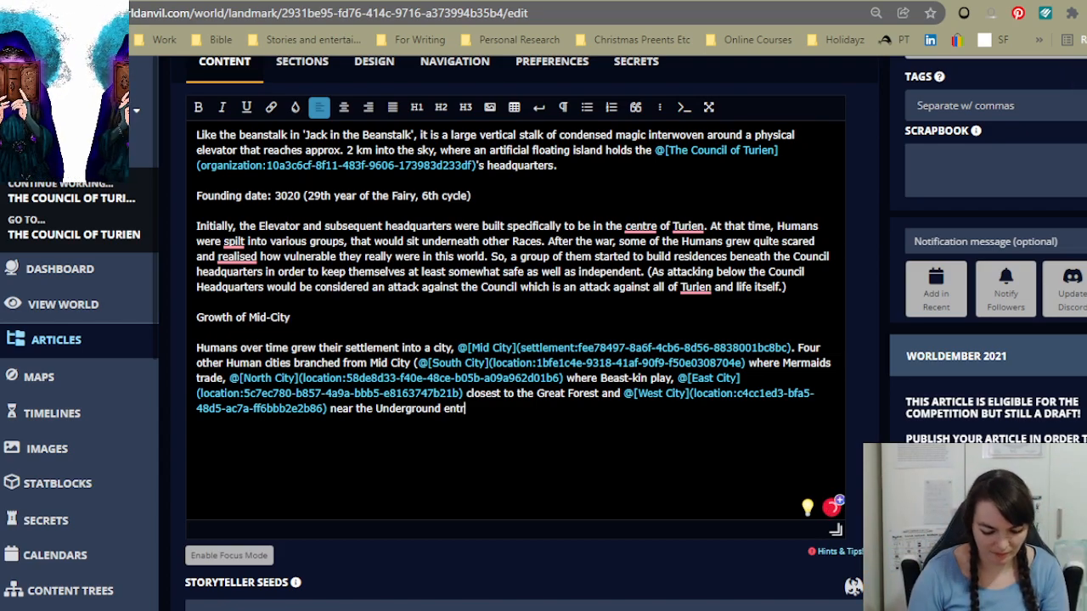
pyautogui.write('ance.')
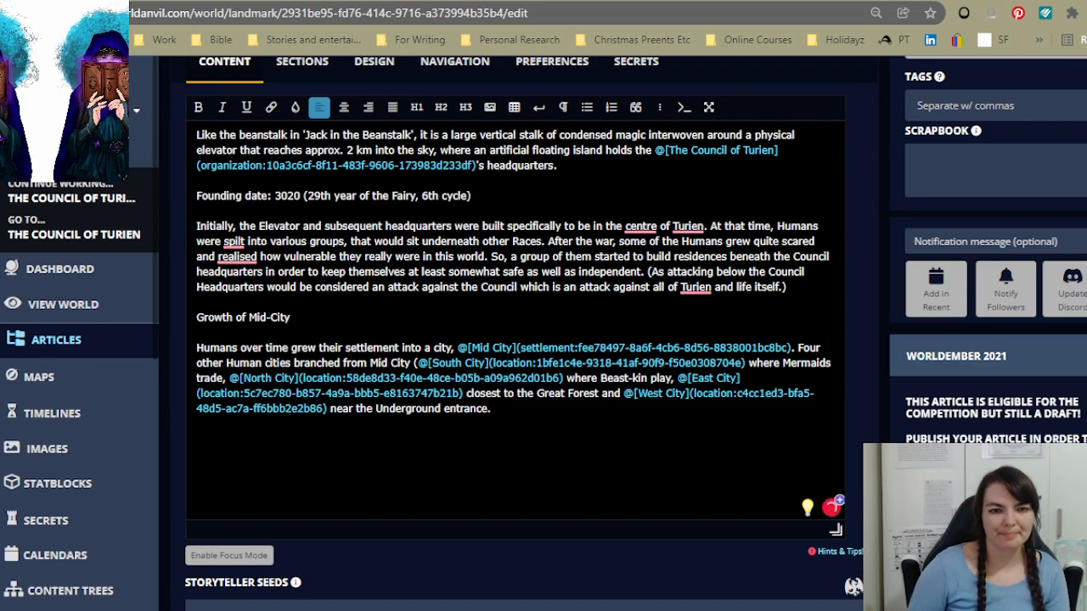
pyautogui.press('Return')
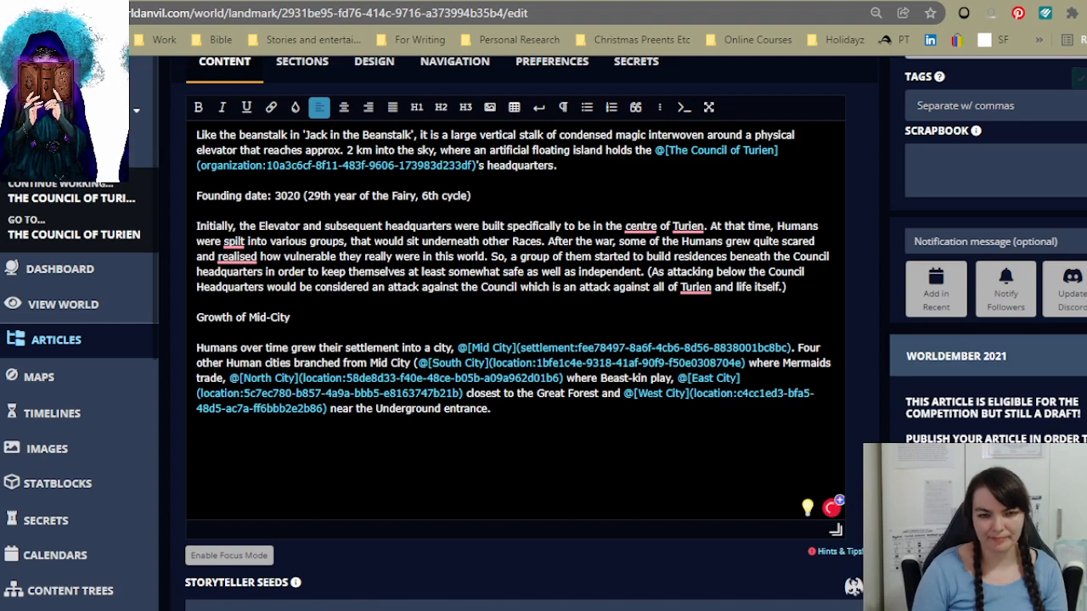
pyautogui.press('BackSpace')
pyautogui.write('.')
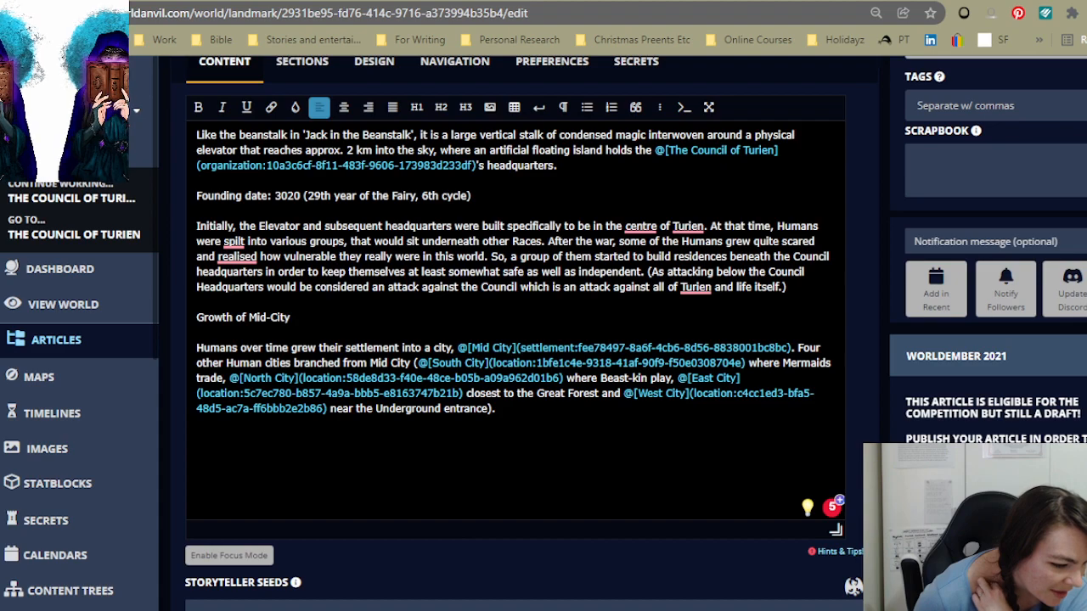
# Step: Start a new paragraph below the one about the four Human cities with the words "As their"
pyautogui.press('Return')
pyautogui.press('Return')
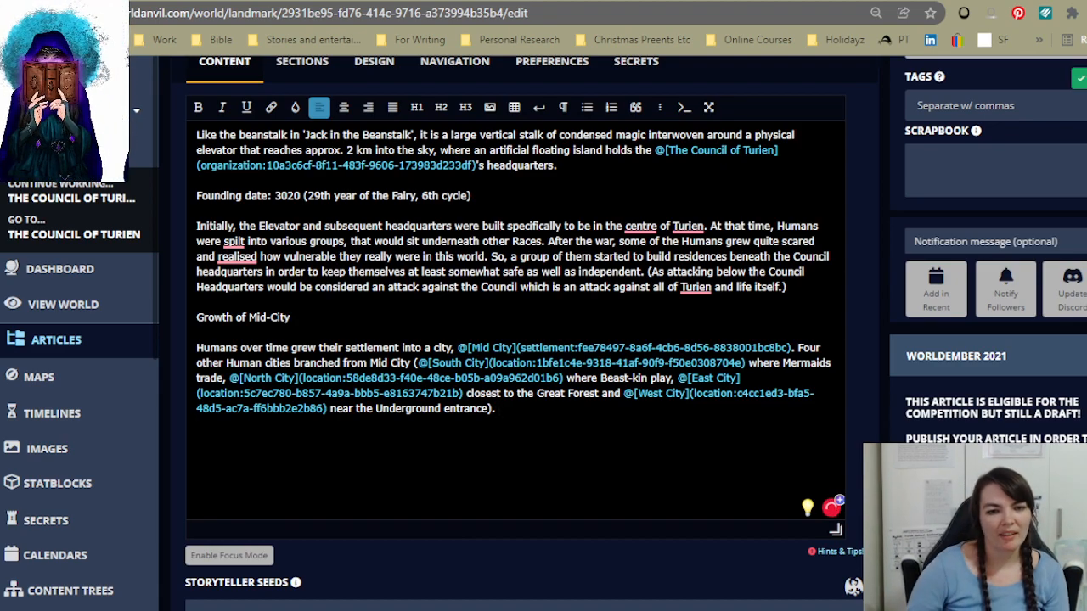
pyautogui.scroll(1, 509, 339)
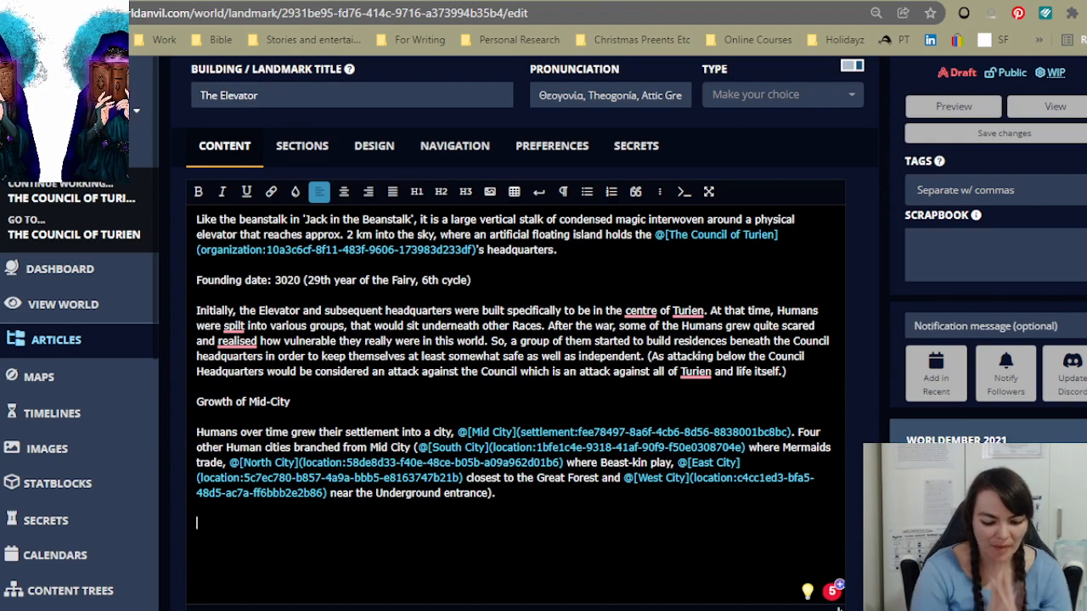
pyautogui.write('As their city gre')
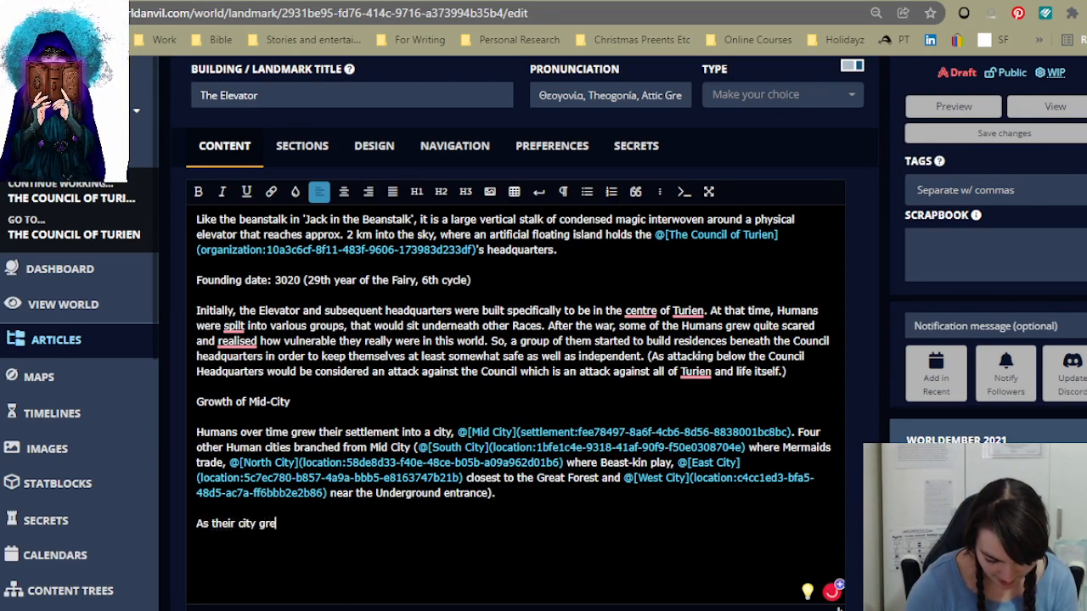
pyautogui.press('BackSpace')
pyautogui.press('BackSpace')
pyautogui.press('BackSpace')
pyautogui.press('BackSpace')
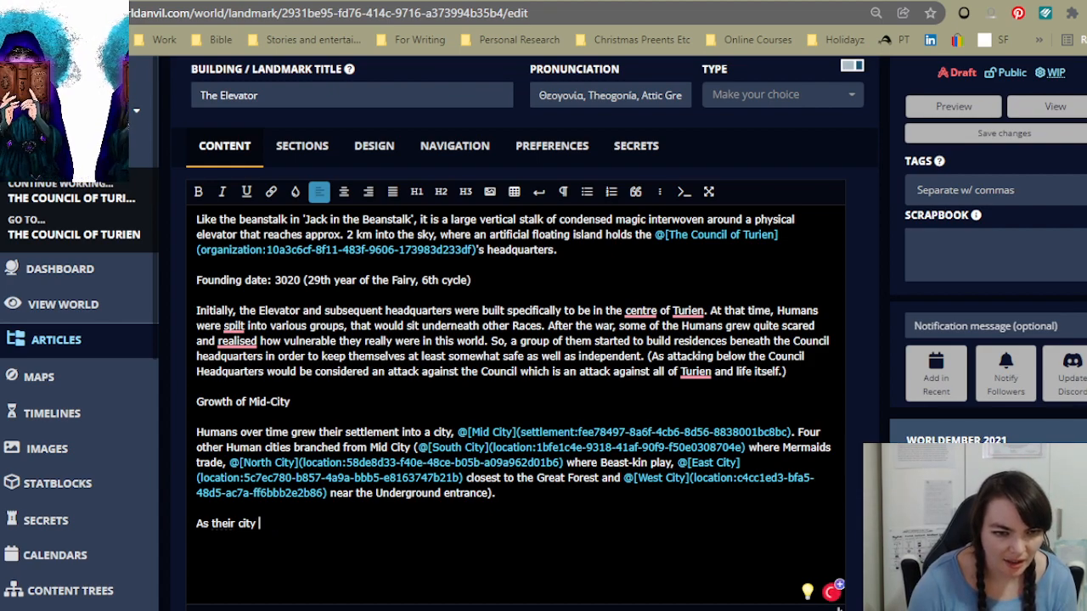
pyautogui.press('BackSpace')
pyautogui.press('BackSpace')
pyautogui.press('BackSpace')
pyautogui.press('BackSpace')
pyautogui.press('BackSpace')
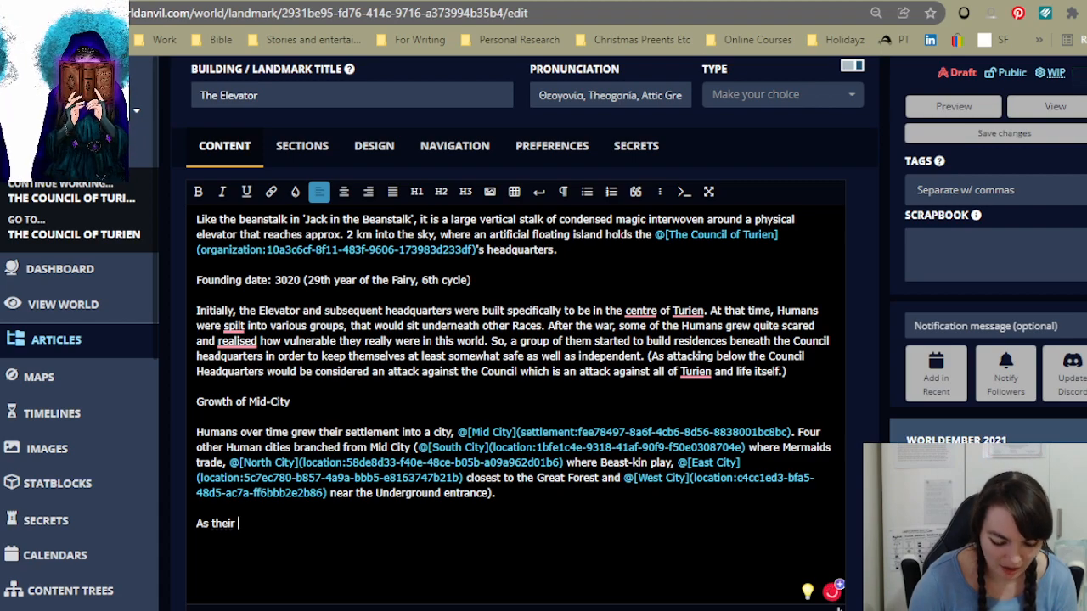
# Step: Complete the sentence with "city and population grew, so too, did their independence and reliance on the Council."
pyautogui.write('city and po')
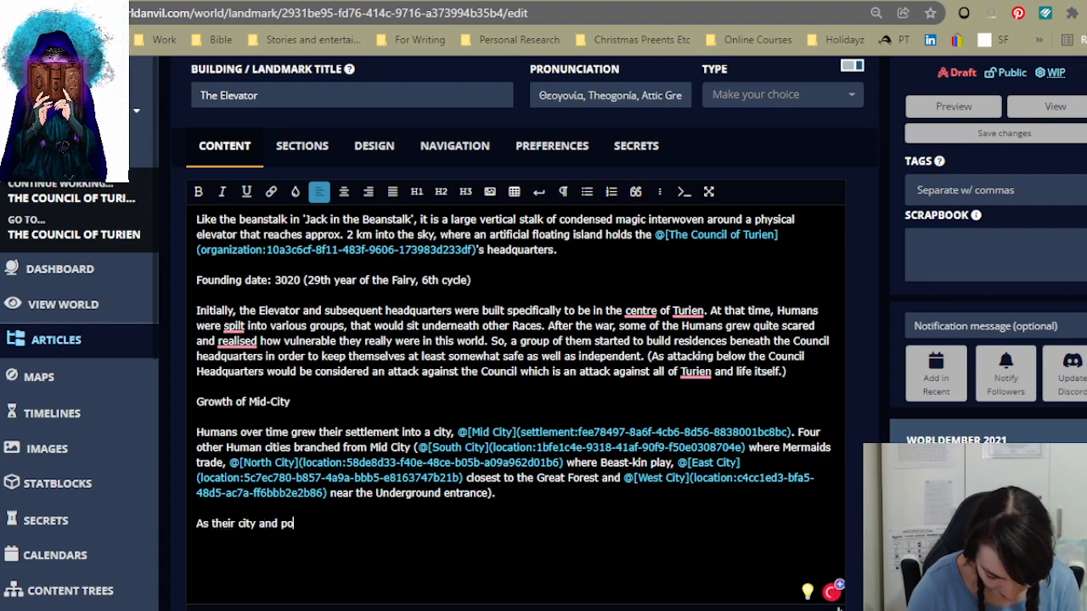
pyautogui.write('pulation g')
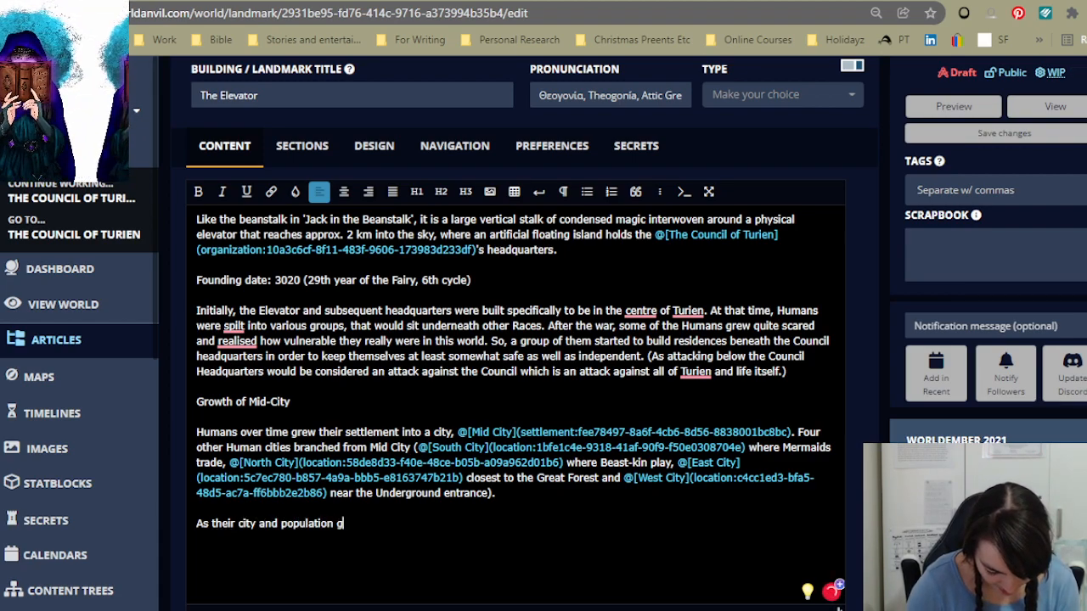
pyautogui.write('rew, so too')
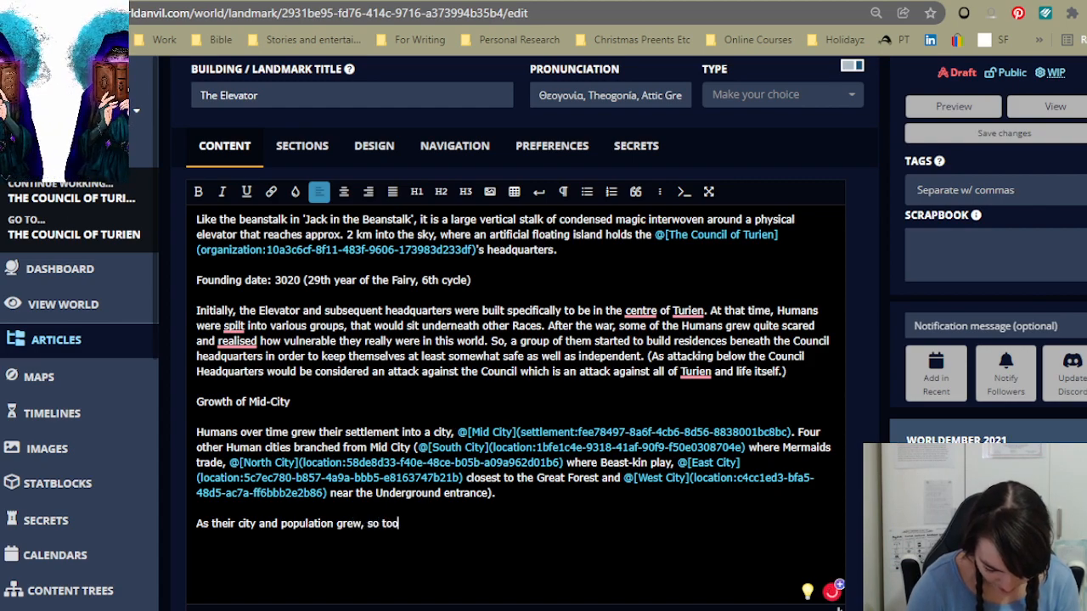
pyautogui.write(', did t')
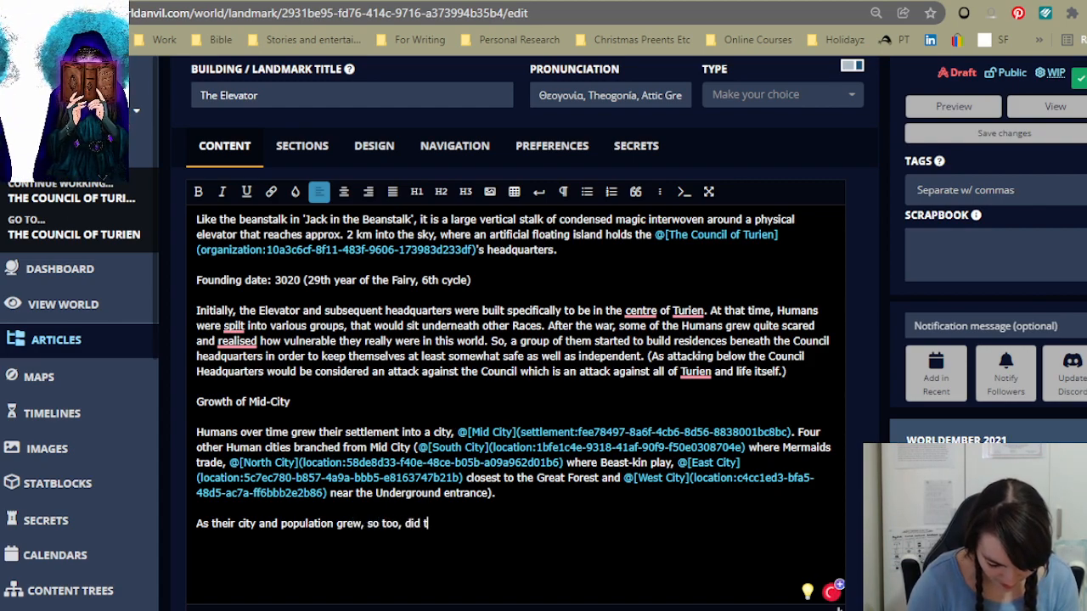
pyautogui.write('heir indepen')
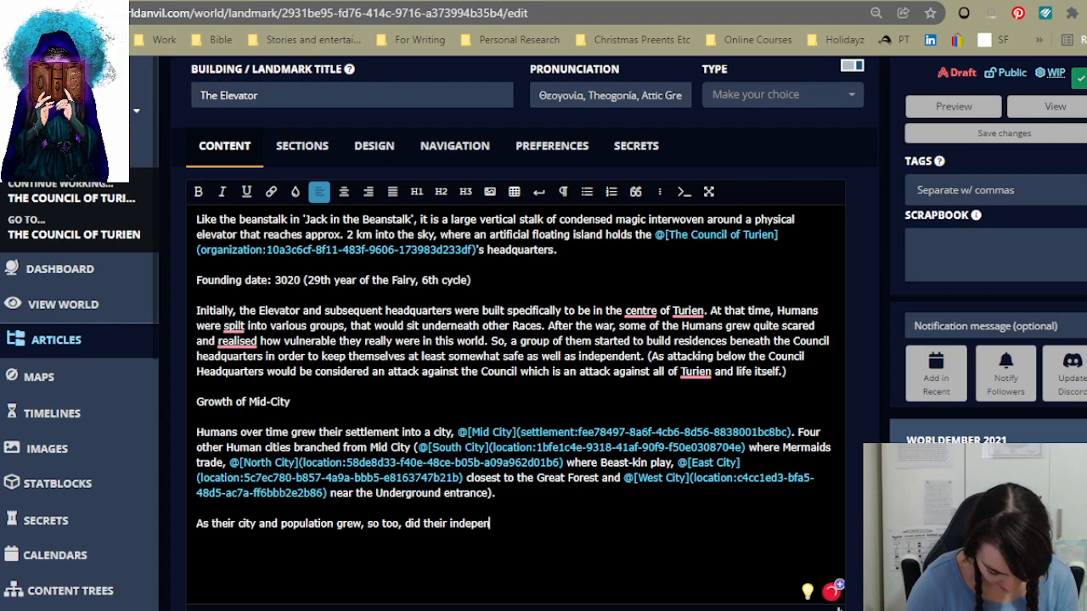
pyautogui.write('dence.')
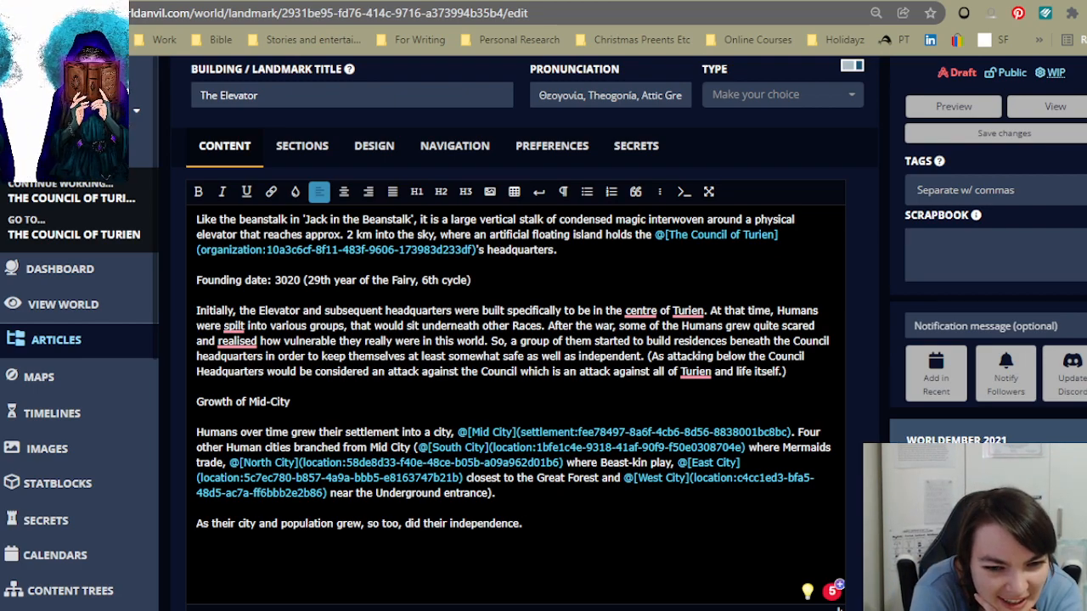
pyautogui.press('BackSpace')
pyautogui.write('and reliance on the Council.')
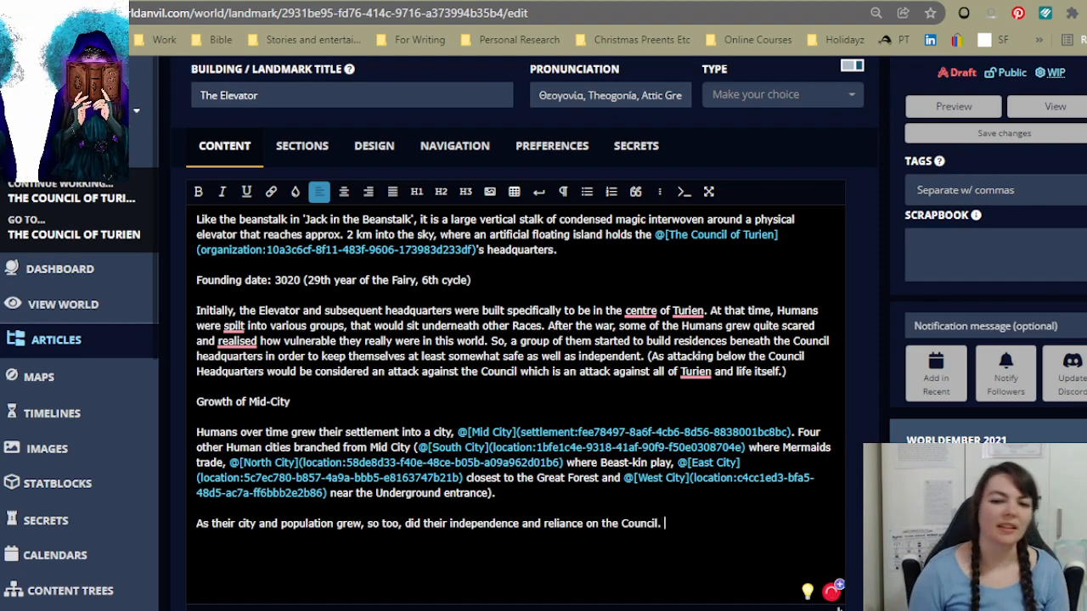
# Step: Add the heading line "Council Living Quarters" below the independence sentence, followed by a blank line
pyautogui.press('Return')
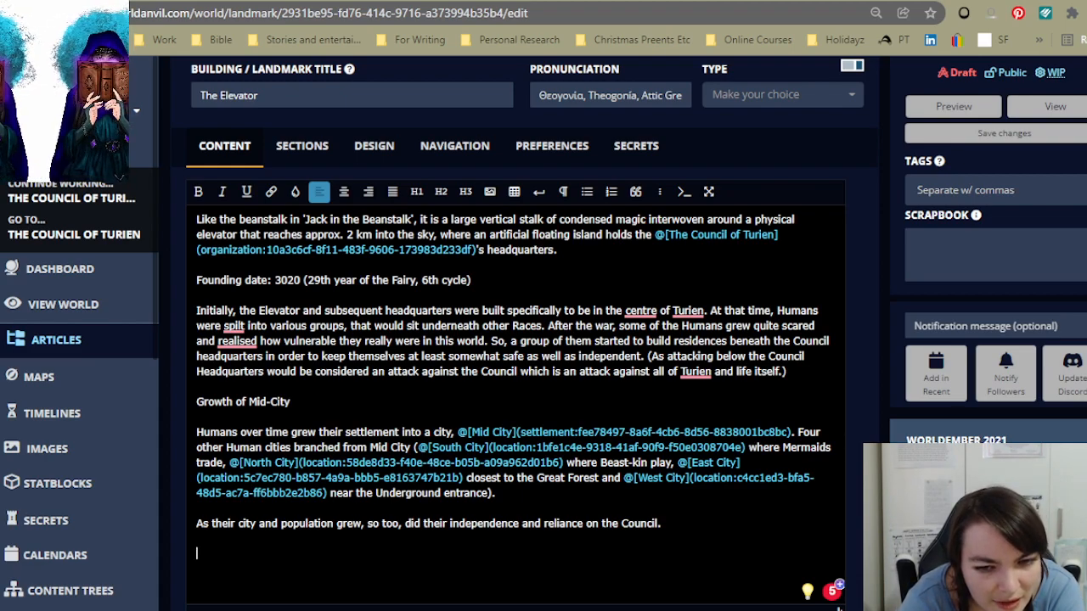
pyautogui.write('Council L')
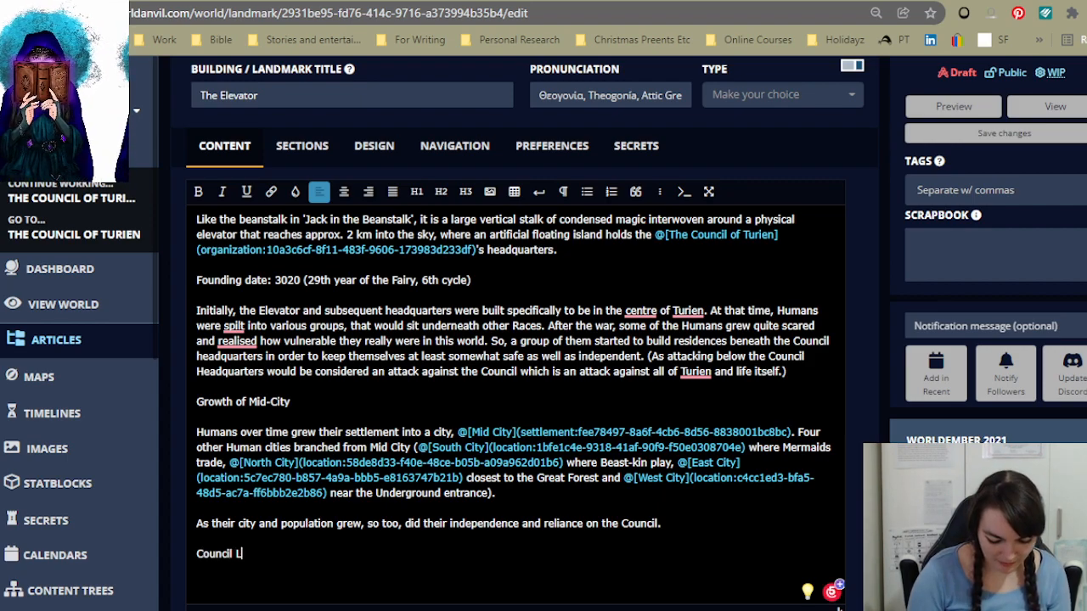
pyautogui.write('iving Quarters')
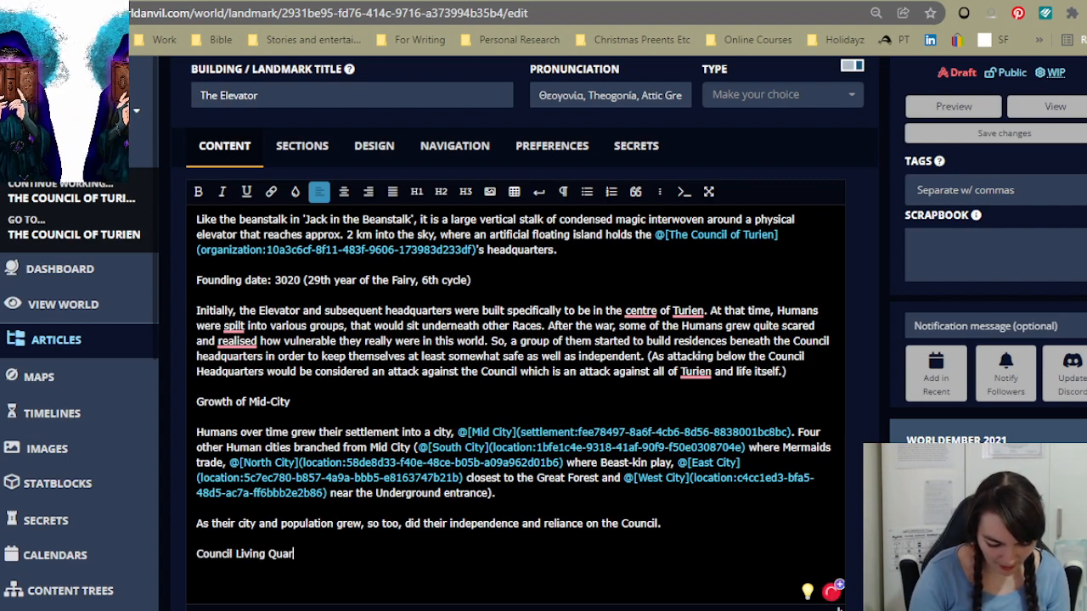
pyautogui.press('Return')
pyautogui.press('Return')
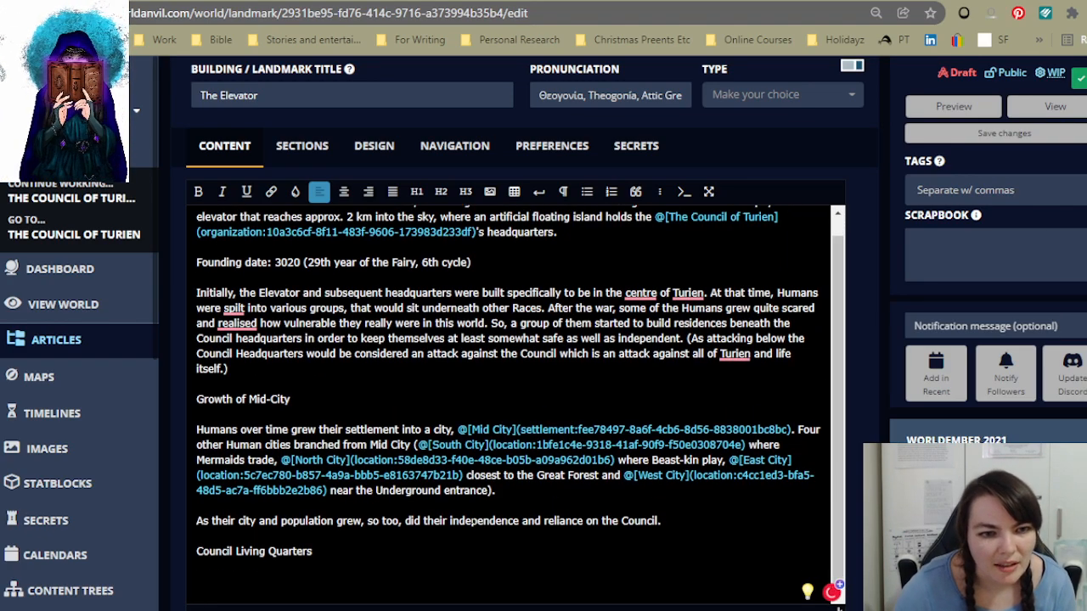
# Step: Begin the paragraph under Council Living Quarters with "The Council members,", dropping the drafted words "and other staff"
pyautogui.scroll(-1, 472, 528)
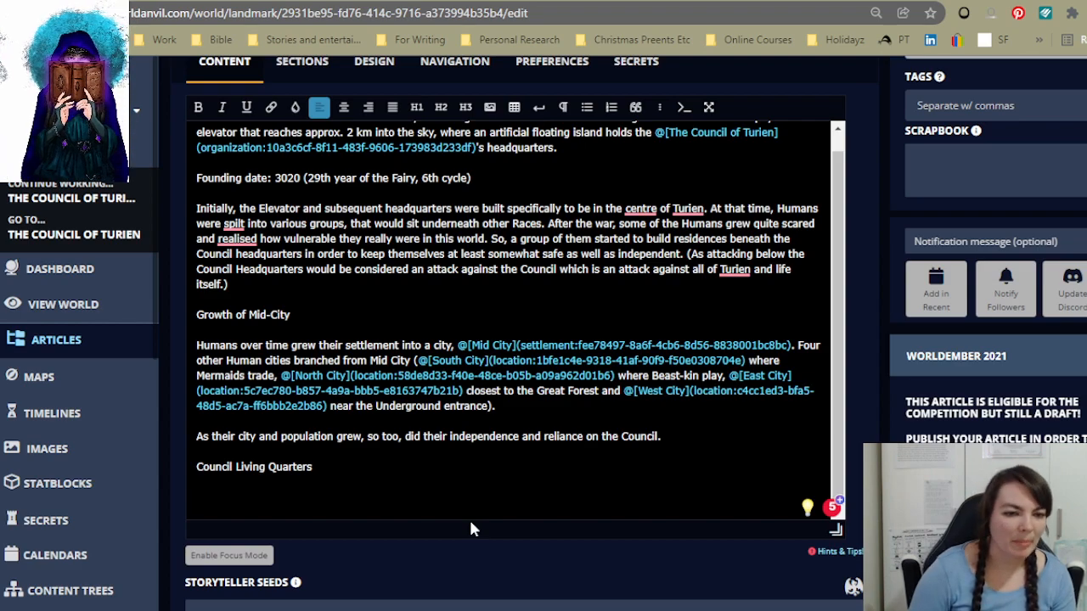
pyautogui.press('Up')
pyautogui.press('Down')
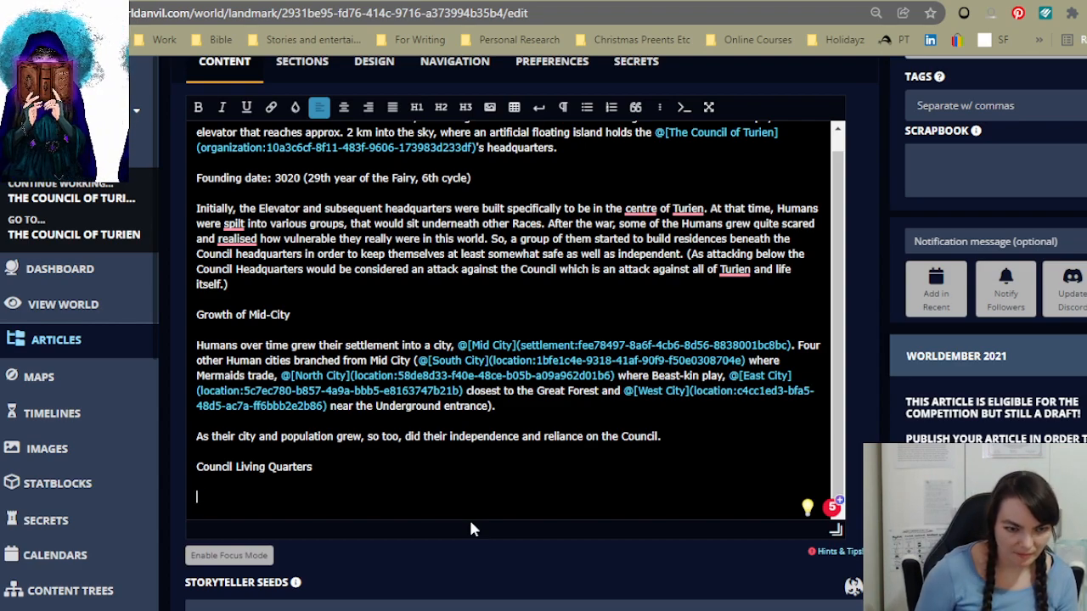
pyautogui.write('The')
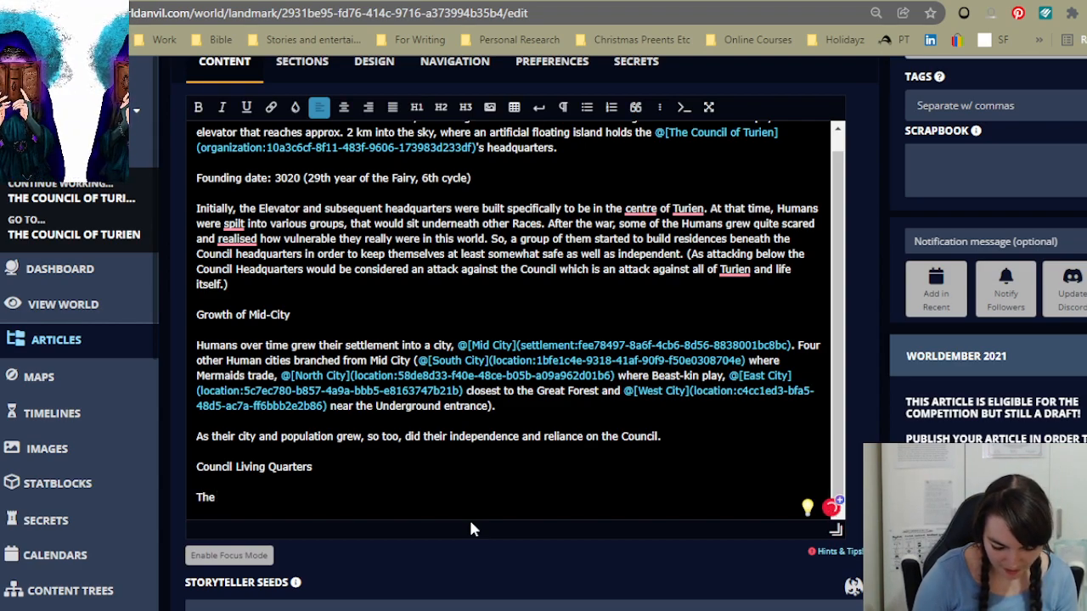
pyautogui.write(' Council mem')
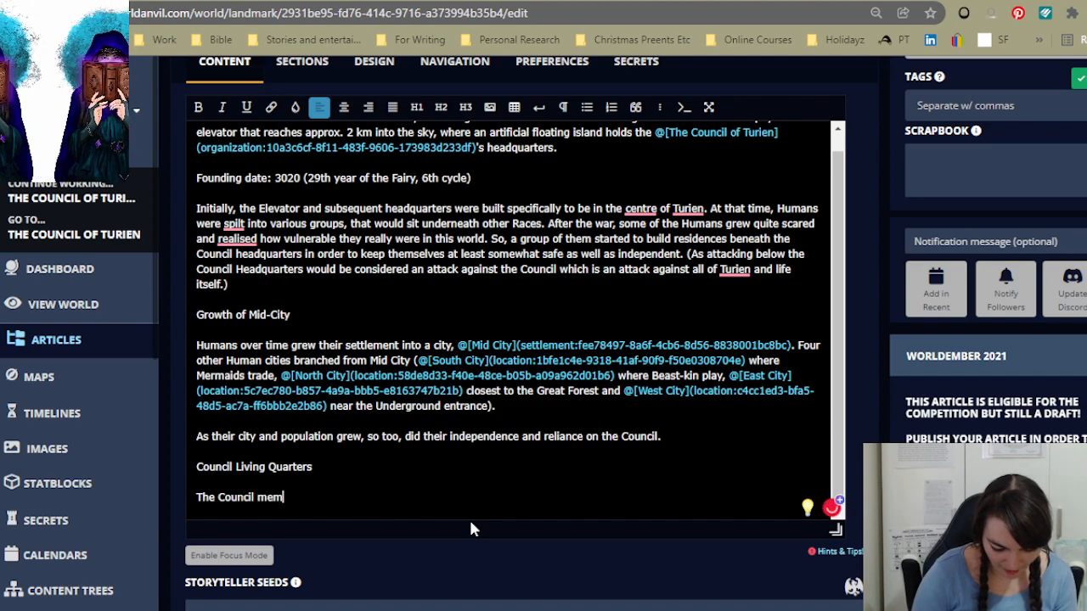
pyautogui.write('bers, and o')
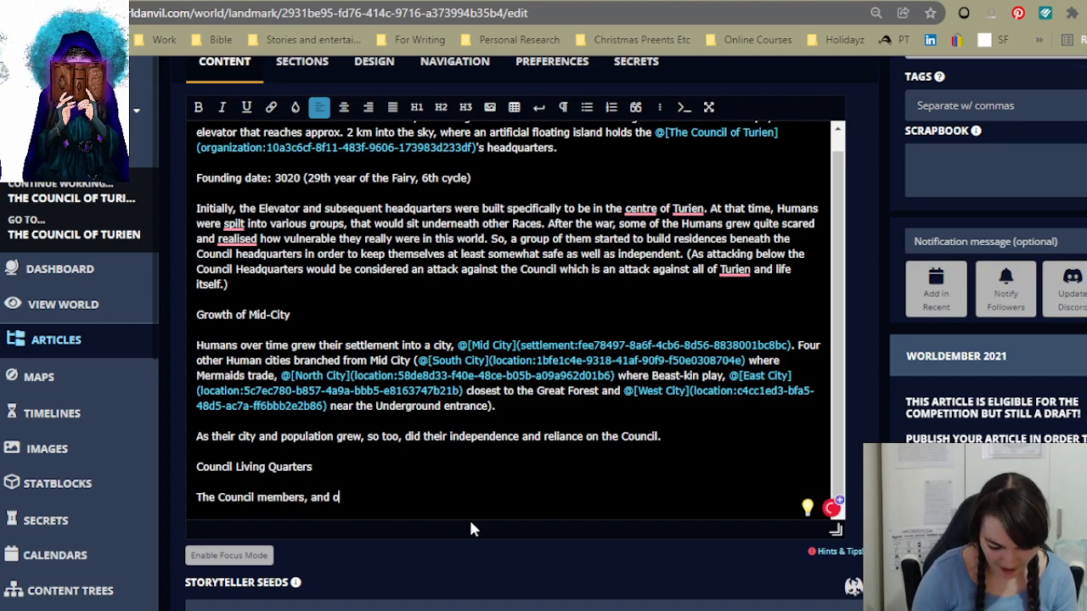
pyautogui.write('ther staff')
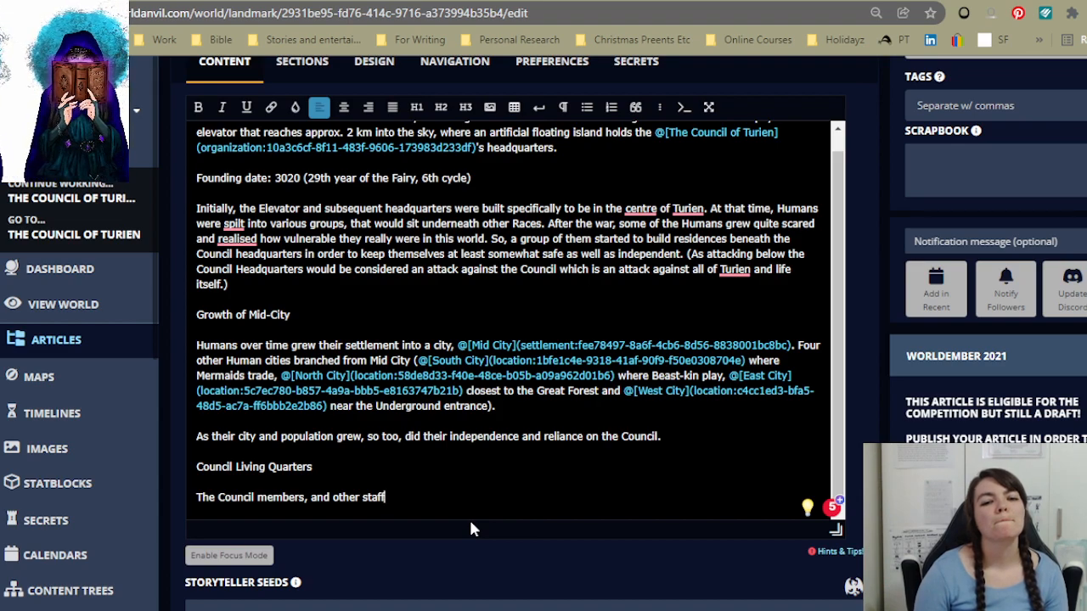
pyautogui.moveTo(311, 497); pyautogui.dragTo(386, 498)
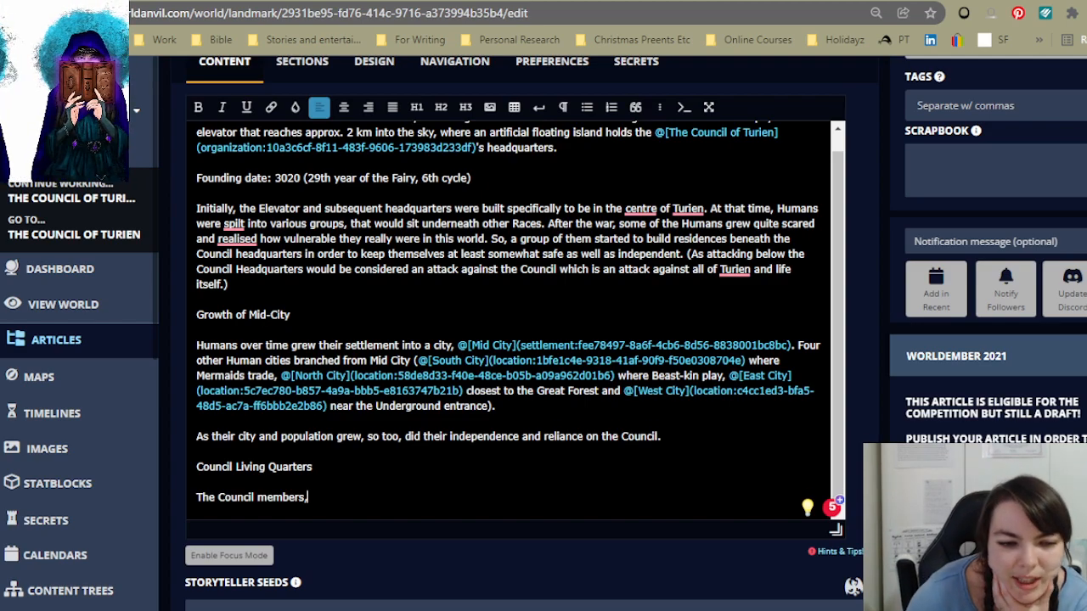
# Step: Extend the sentence after "The Council members," with "one of each Major Race,"
pyautogui.scroll(-1, 418, 522)
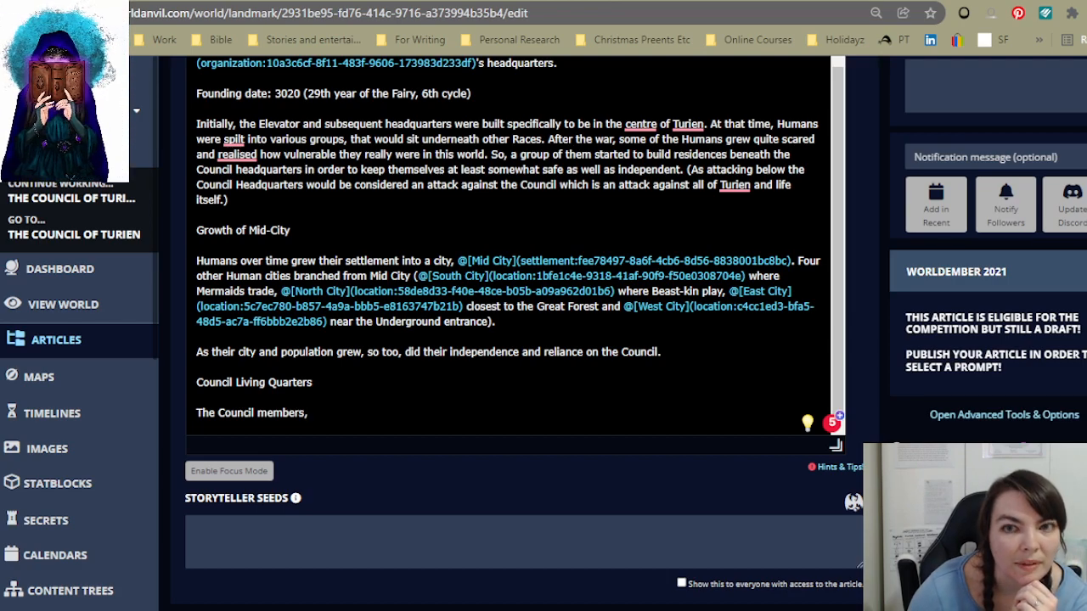
pyautogui.scroll(-1, 370, 473)
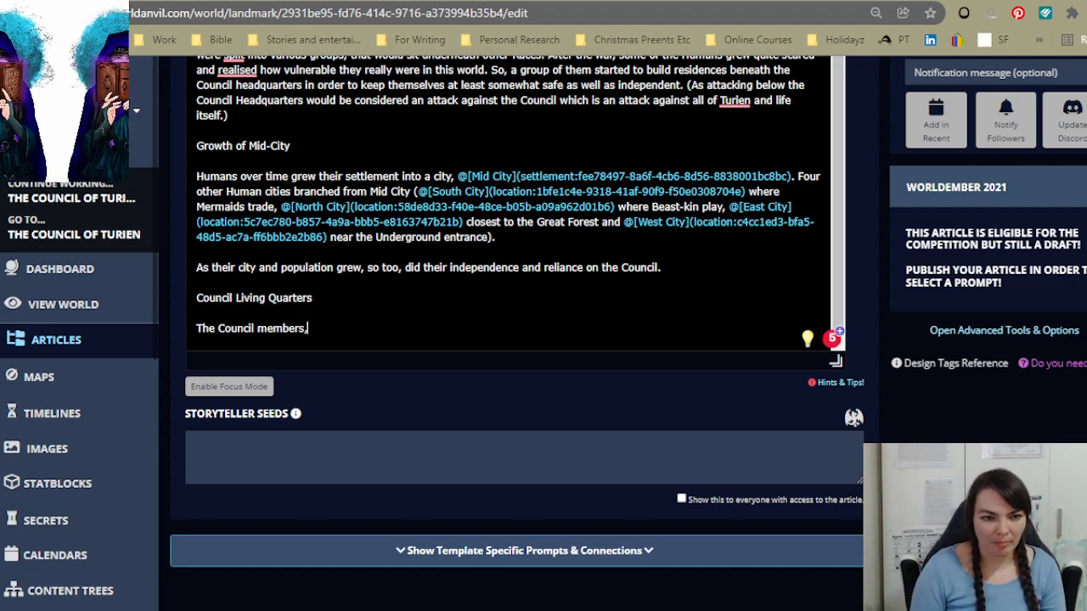
pyautogui.write('Council members, one of each ')
pyautogui.write('Race,')
pyautogui.press('Left')
pyautogui.press('Left')
pyautogui.press('Left')
pyautogui.press('Left')
pyautogui.press('Left')
pyautogui.write('Major')
pyautogui.press('Right')
pyautogui.press('Right')
pyautogui.press('Right')
pyautogui.press('Right')
pyautogui.press('Right')
pyautogui.press('Left')
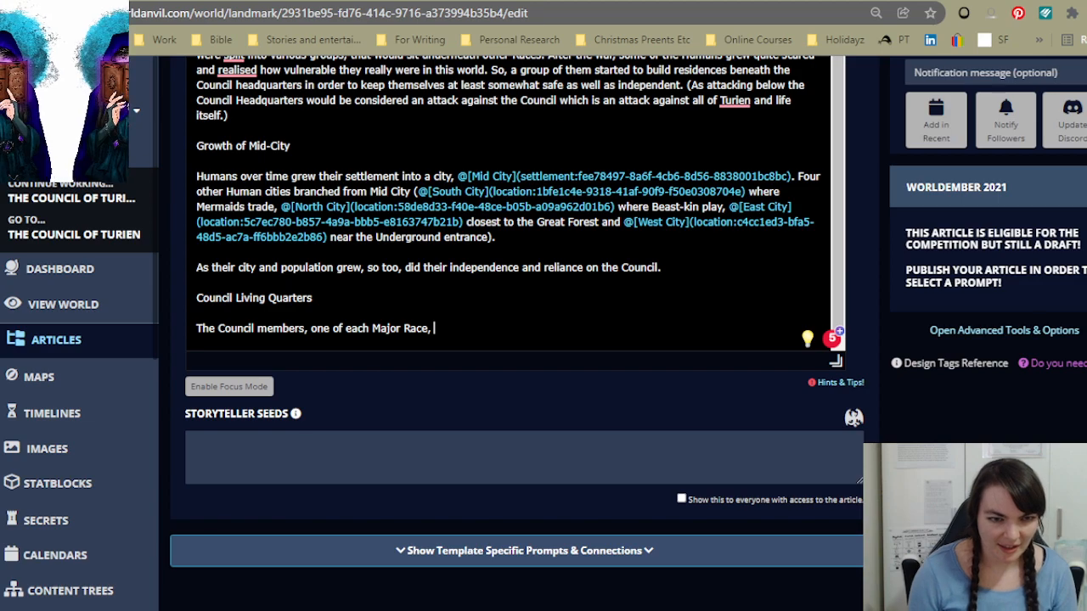
# Step: Continue the Council members sentence with "each have a permanent living quarters in the Council Headquarters"
pyautogui.write('each have a ')
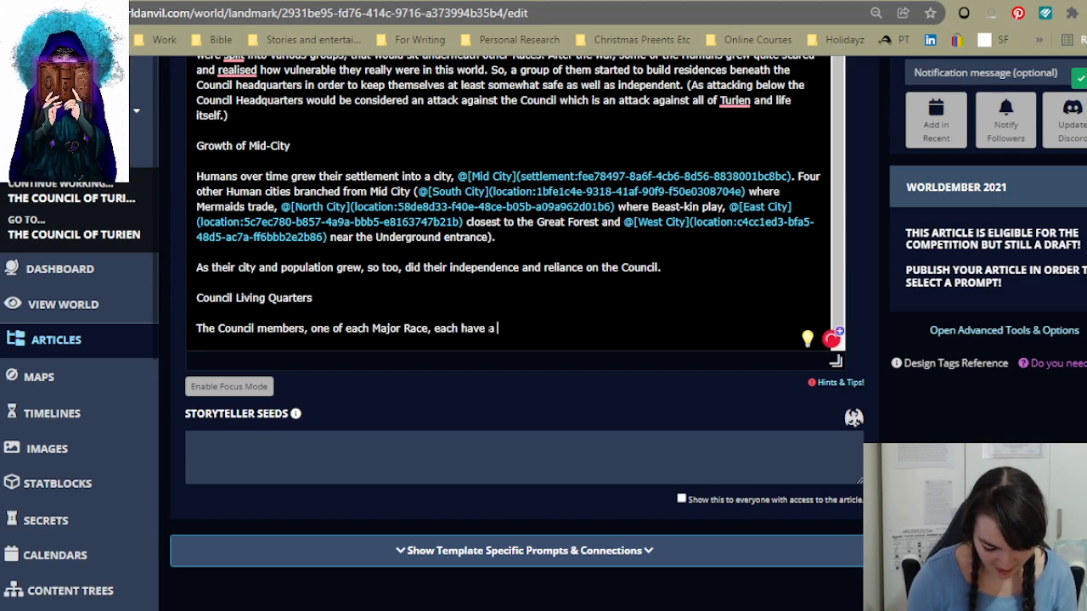
pyautogui.write('perman')
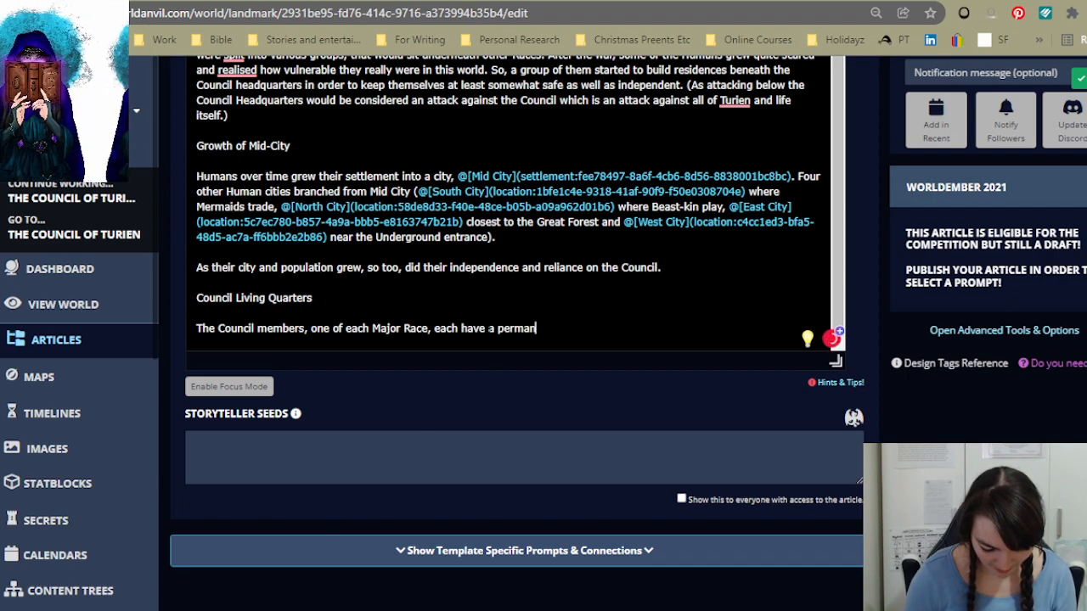
pyautogui.write('ent living q')
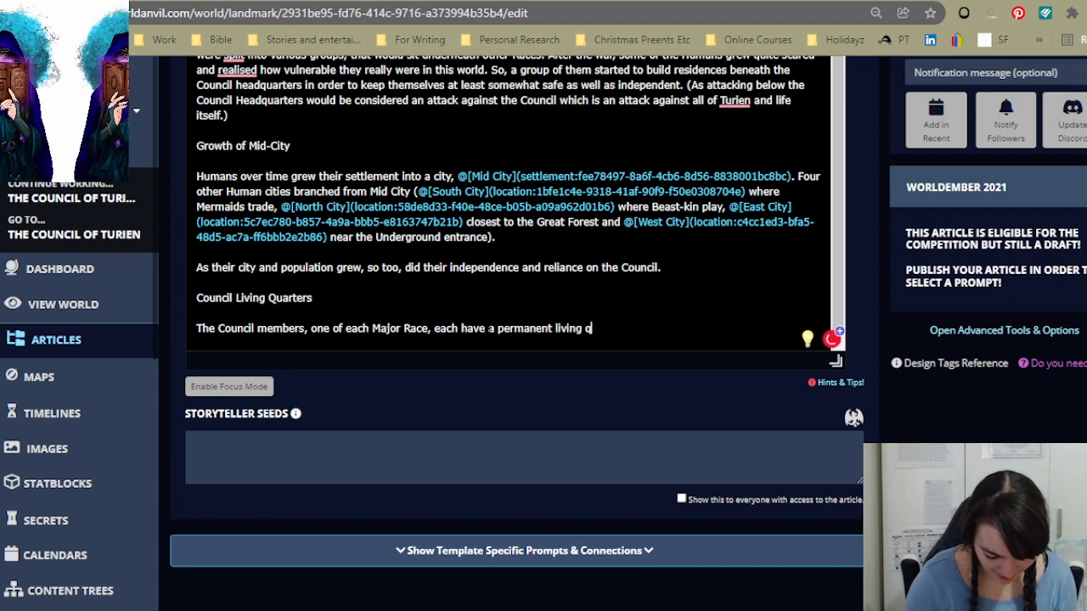
pyautogui.write('uarters in the')
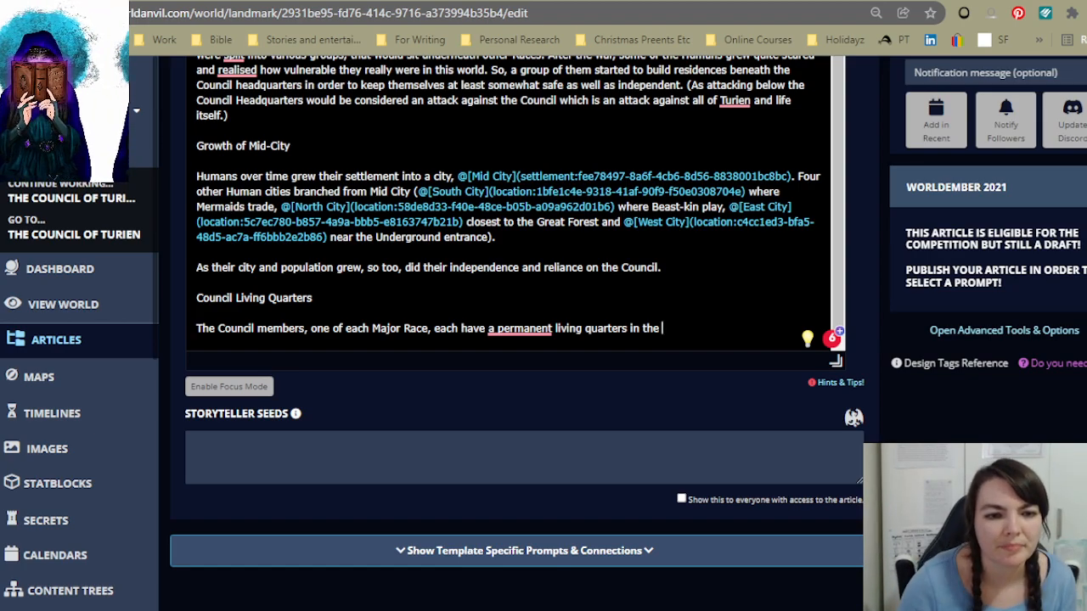
pyautogui.press('Return')
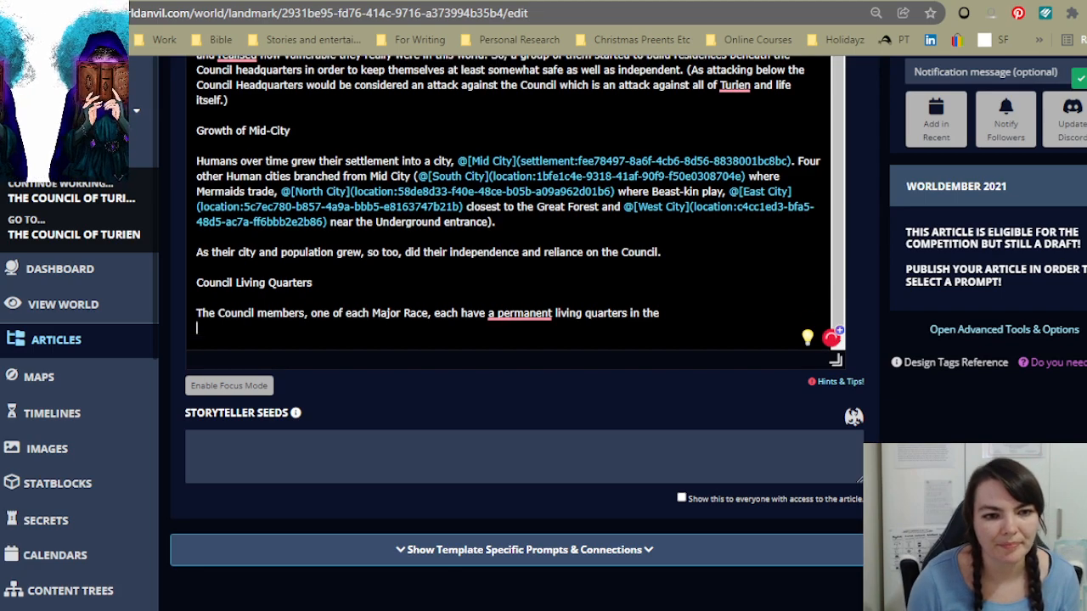
pyautogui.press('BackSpace')
pyautogui.write('Council Headquarters')
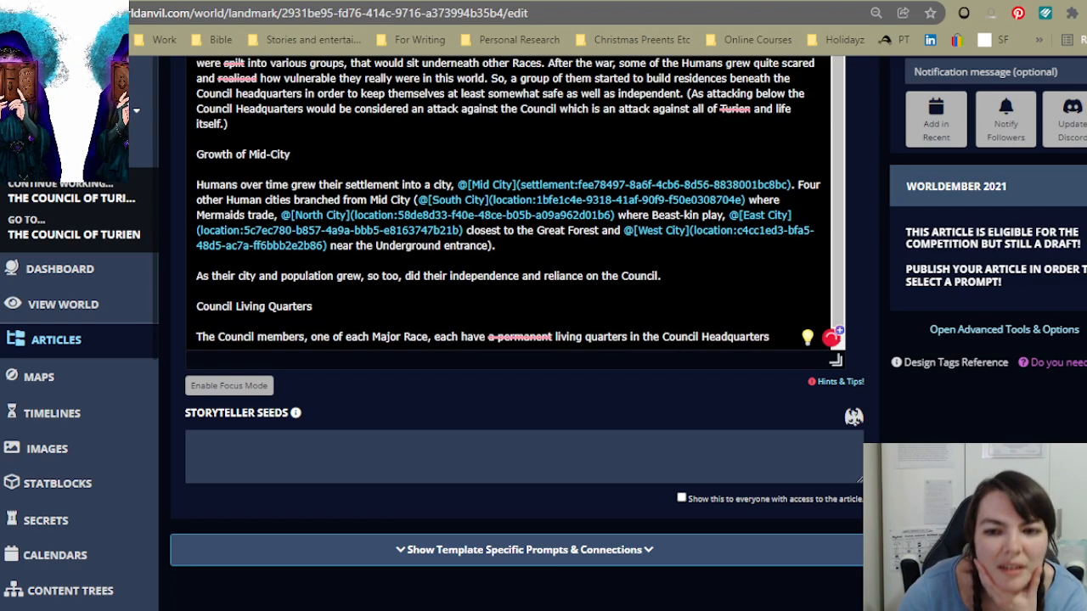
# Step: Look through the article's preferences and secrets, ending on its basic design settings
pyautogui.scroll(4, 563, 241)
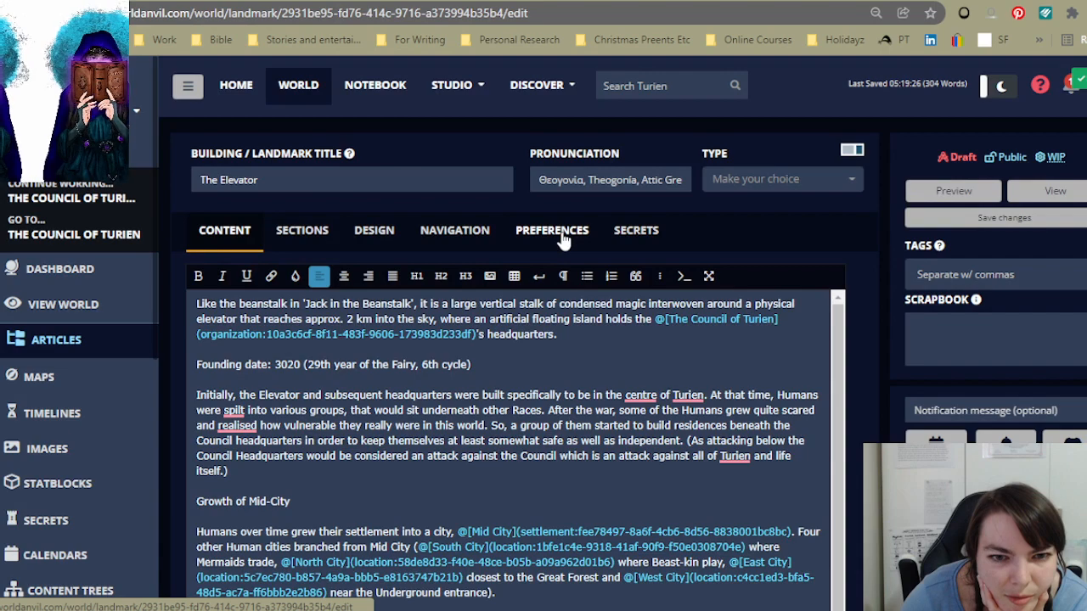
pyautogui.click(562, 241)
pyautogui.click(636, 242)
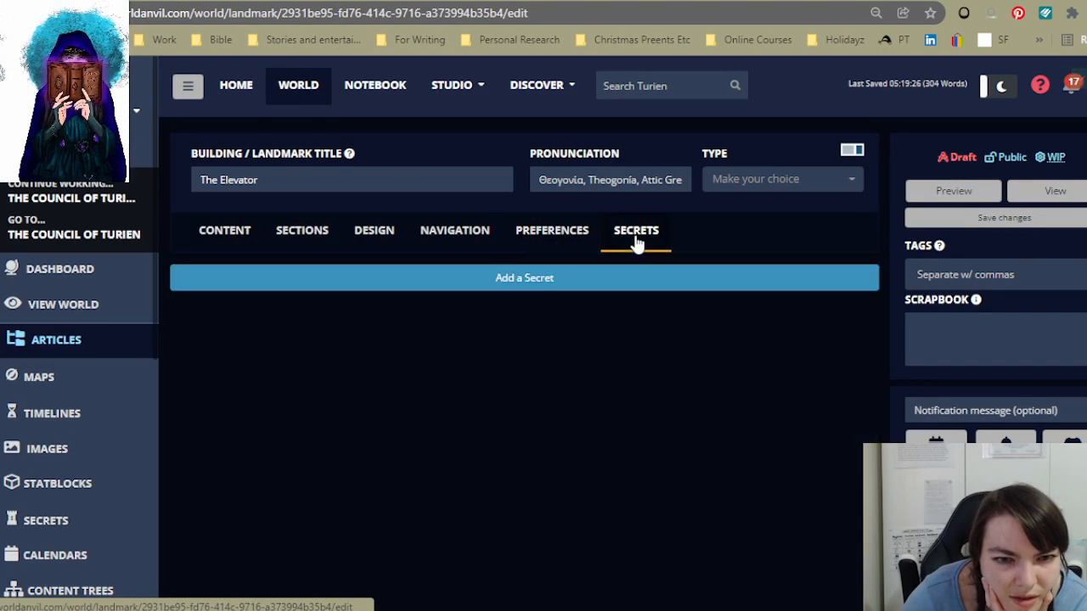
pyautogui.click(365, 235)
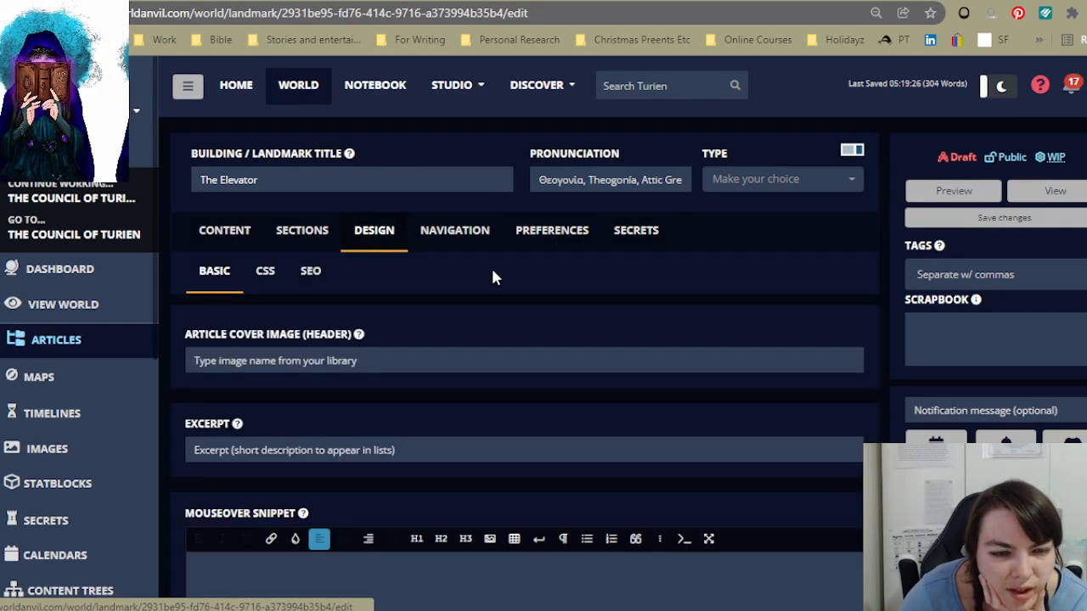
# Step: Check the article's basic navigation settings and read the explanation of Storyteller Seeds under the main content
pyautogui.click(474, 236)
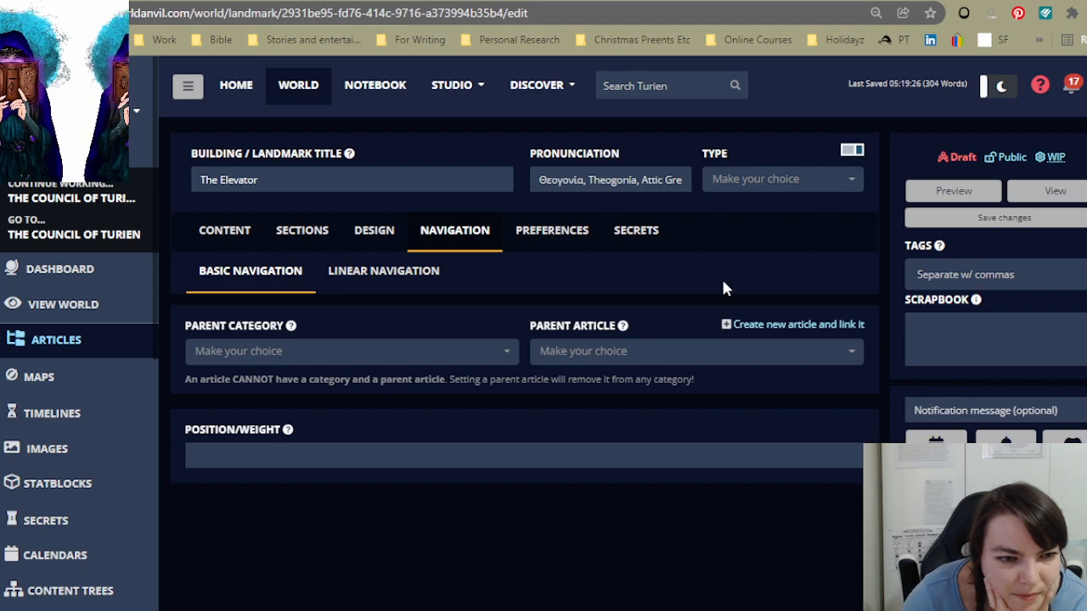
pyautogui.click(293, 240)
pyautogui.click(233, 238)
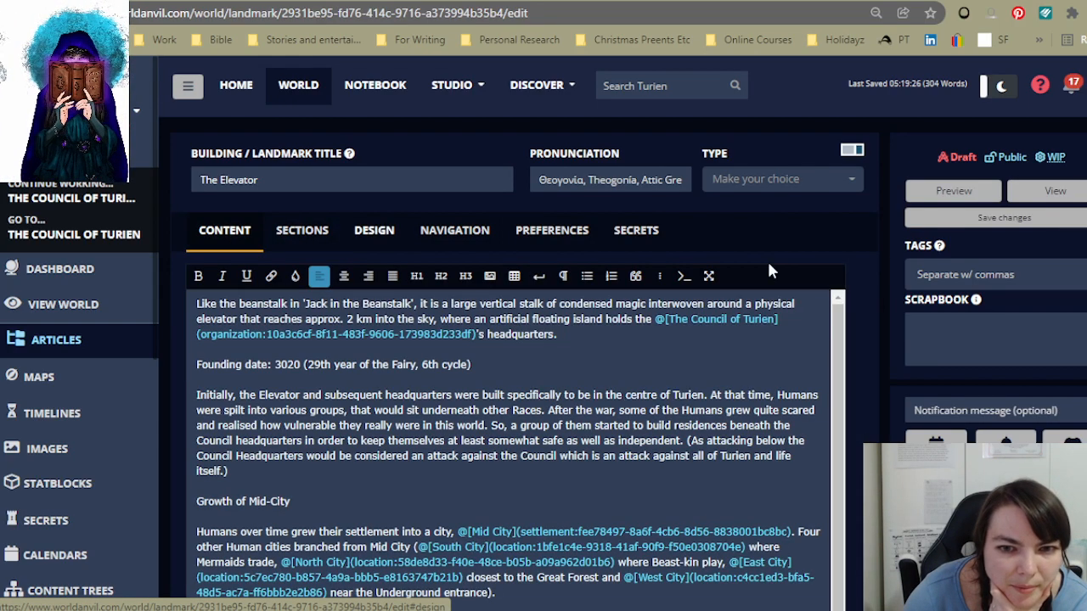
pyautogui.scroll(-5, 756, 255)
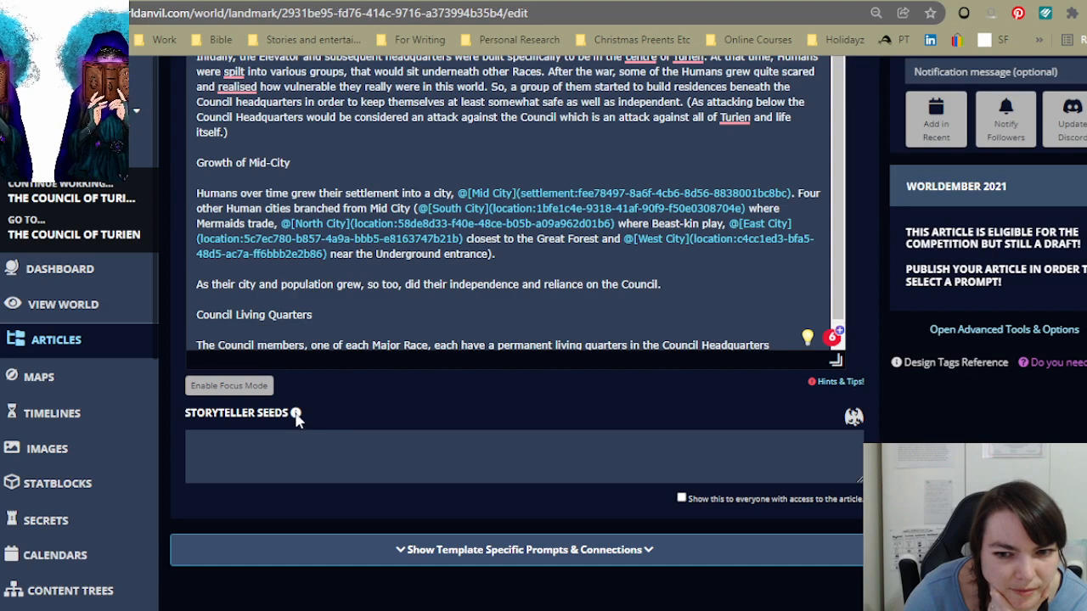
pyautogui.moveTo(296, 414)
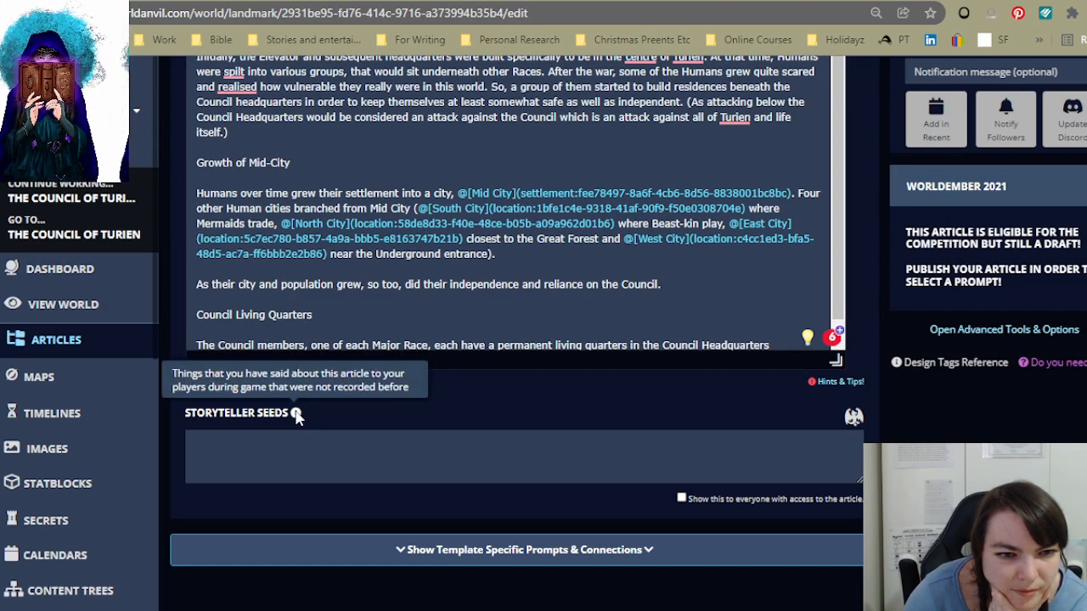
# Step: Enter the Storyteller Seeds question "Is Council Headquarters a particular building, or the whole artificial Island?"
pyautogui.click(297, 457)
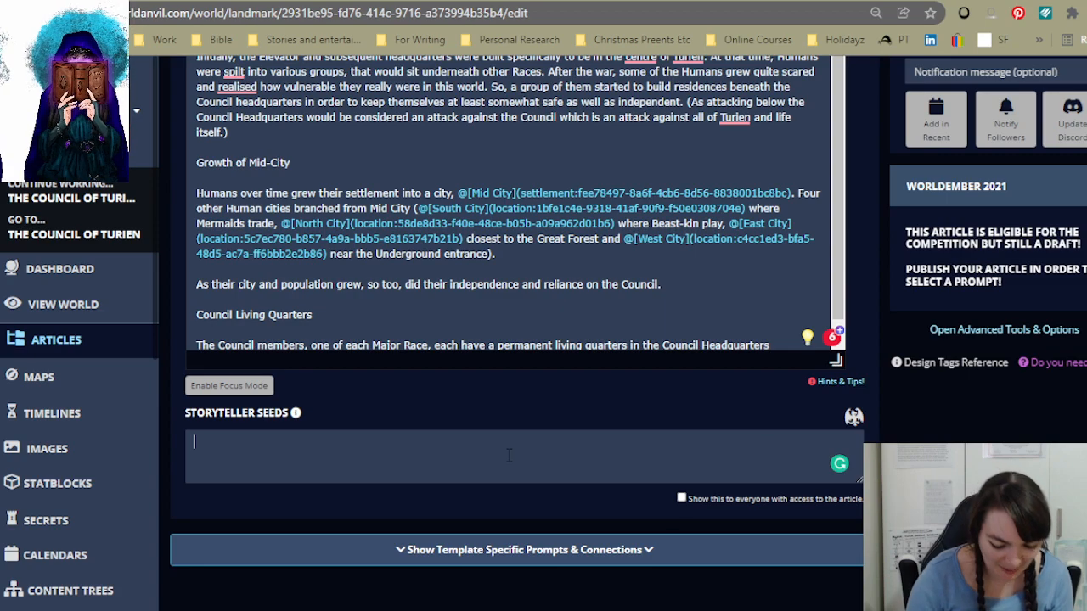
pyautogui.write('Is')
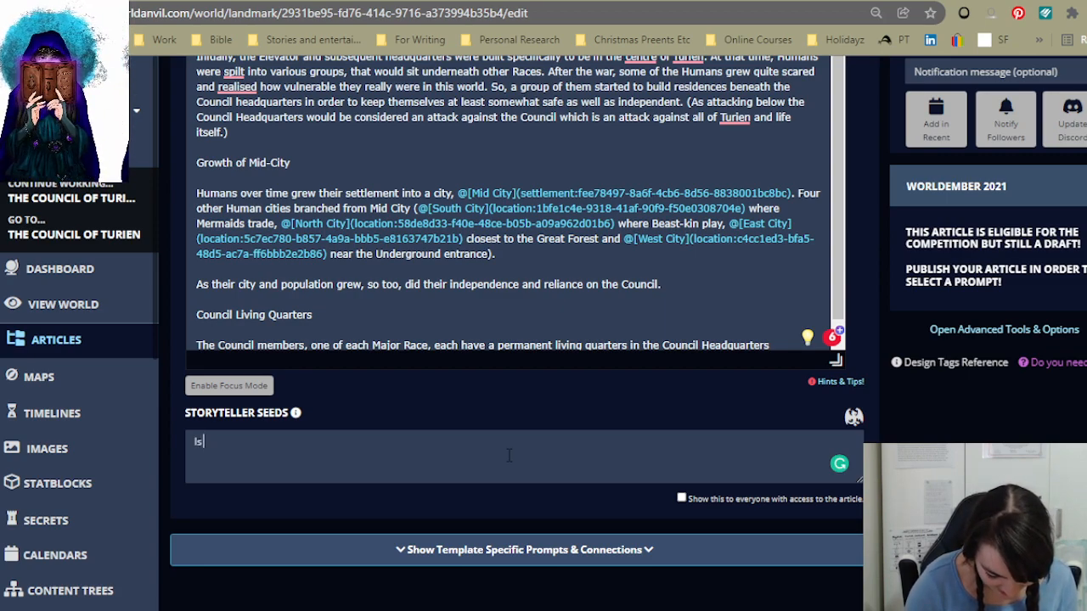
pyautogui.write(' Council ')
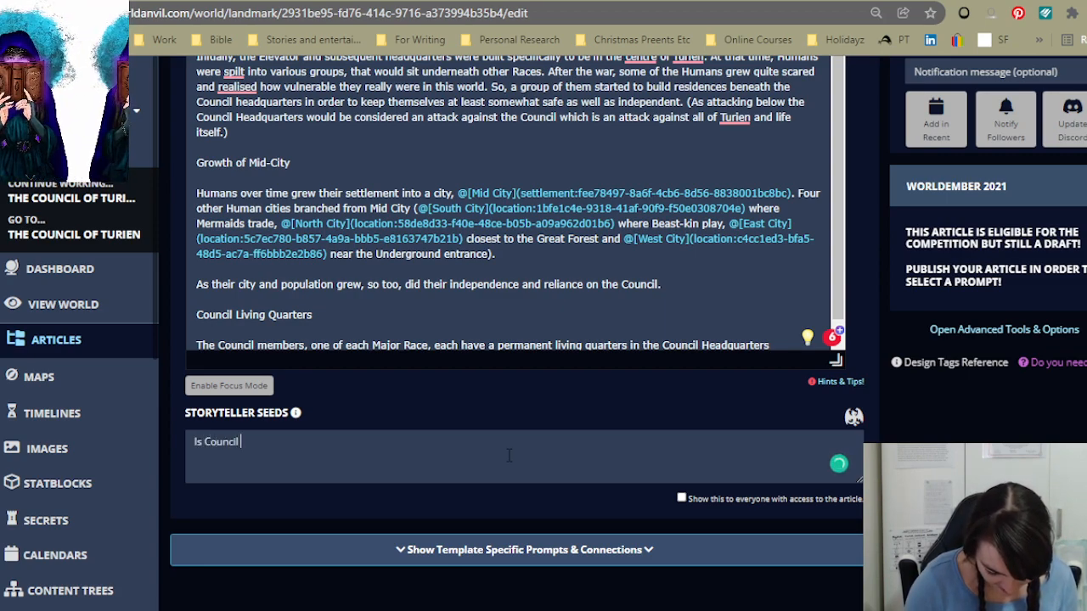
pyautogui.write('Headquarte')
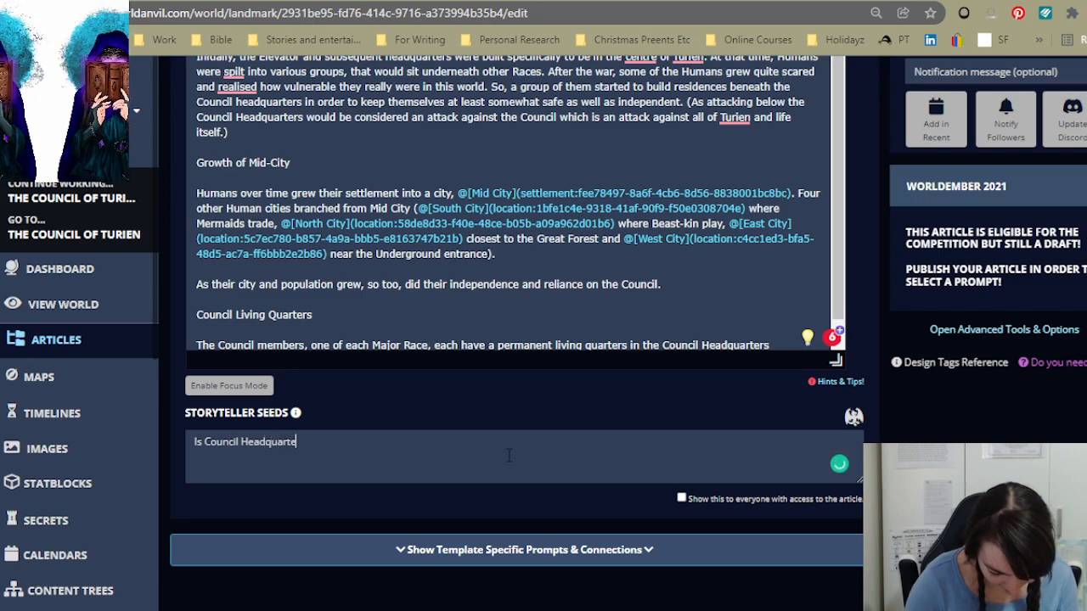
pyautogui.write('rs a buil')
pyautogui.press('BackSpace')
pyautogui.press('BackSpace')
pyautogui.press('BackSpace')
pyautogui.press('BackSpace')
pyautogui.press('BackSpace')
pyautogui.write('par')
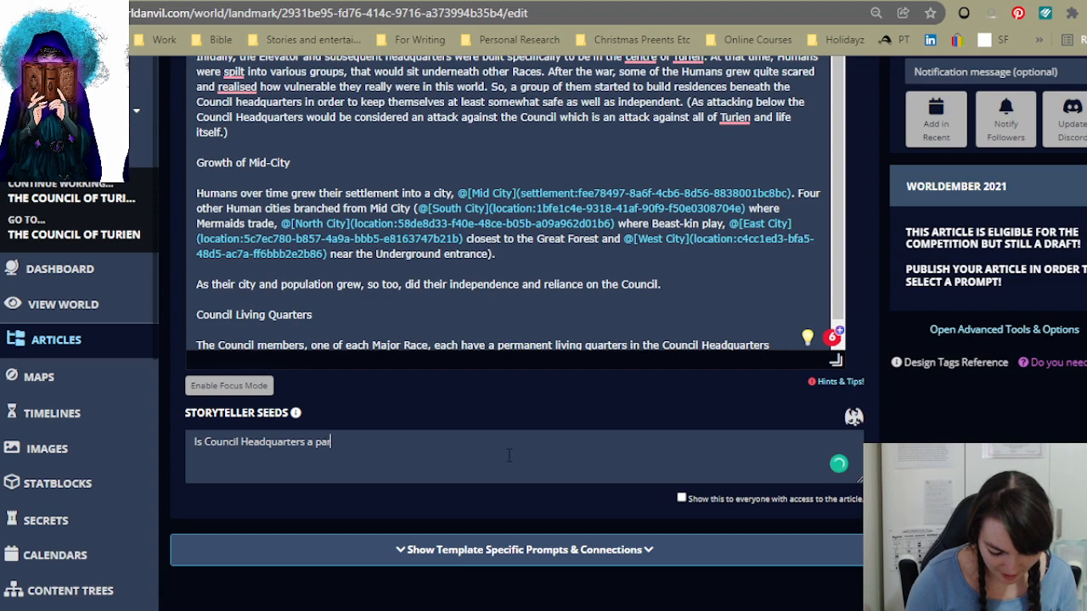
pyautogui.write('ticular b')
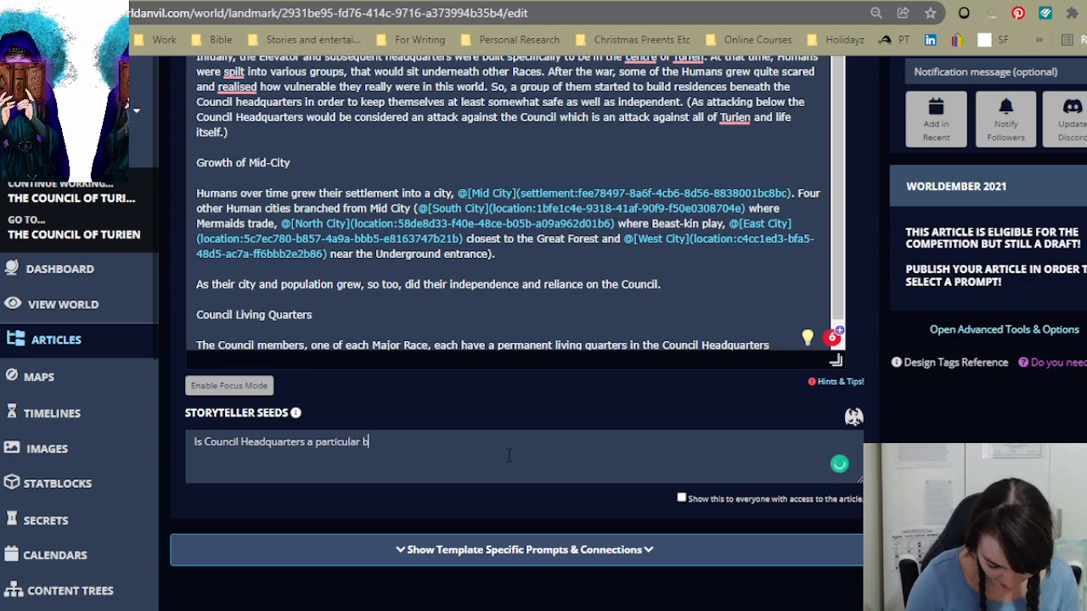
pyautogui.write('uilding, or ')
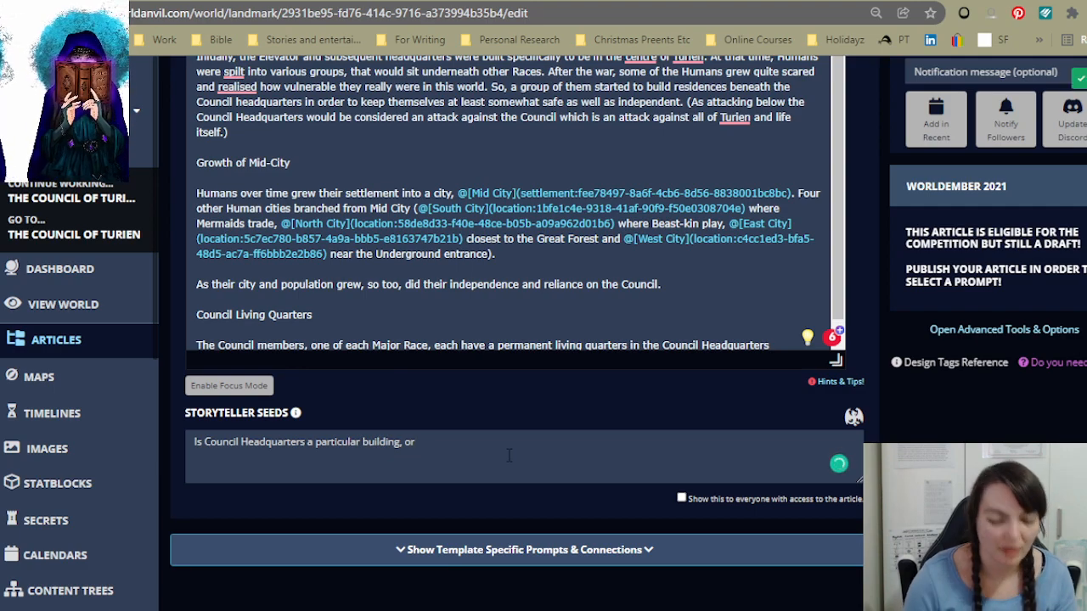
pyautogui.write('the whole artificial Islamd?')
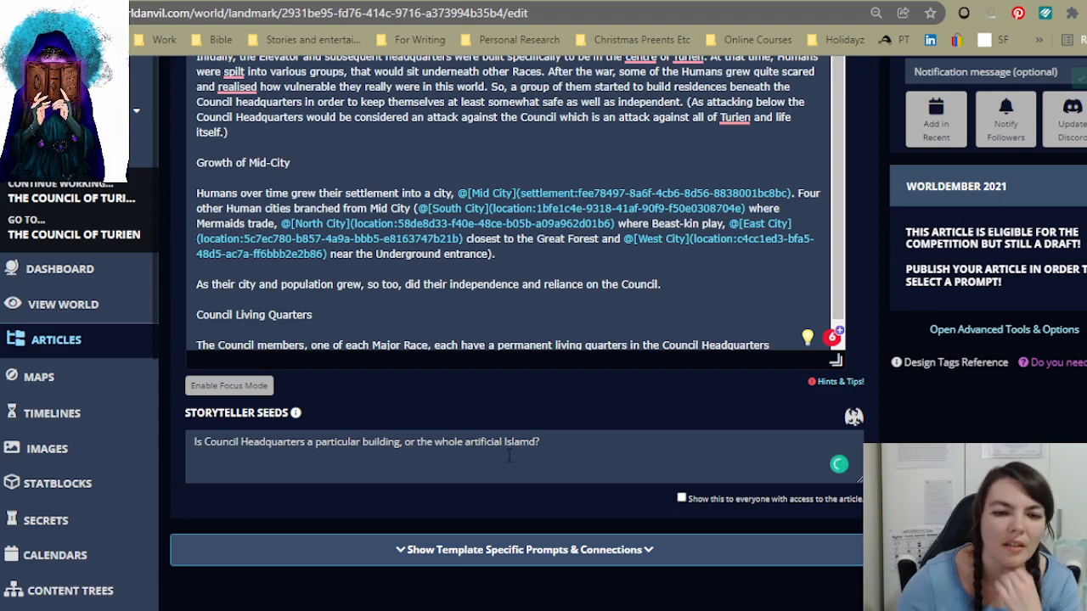
pyautogui.moveTo(520, 443); pyautogui.dragTo(531, 442)
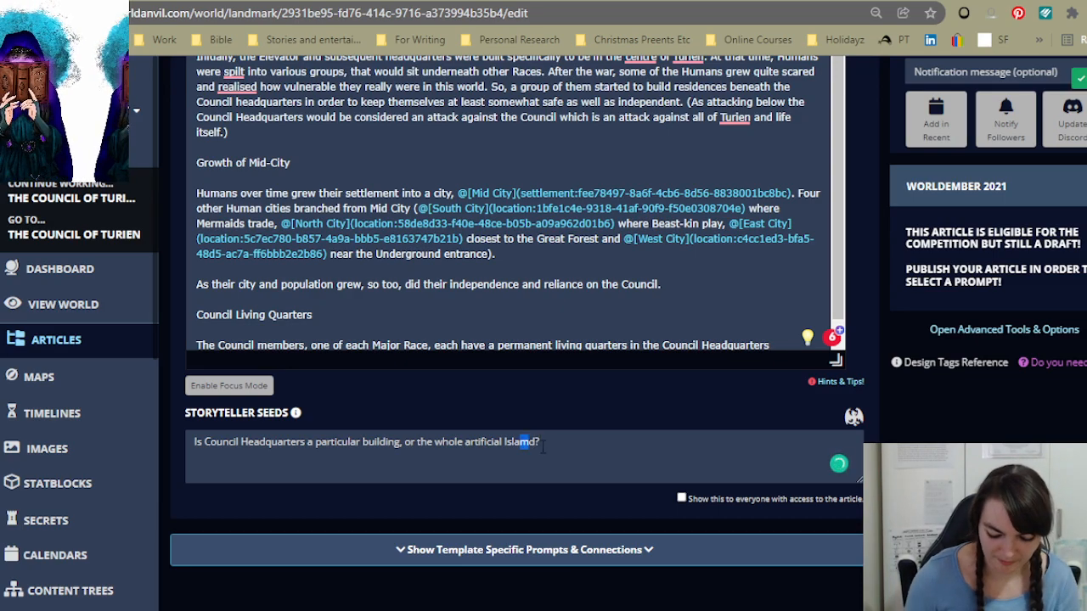
pyautogui.write('an')
# Step: Correct "a permanent living quarters" to "permanent living quarters" in the Council members sentence
pyautogui.scroll(1, 594, 382)
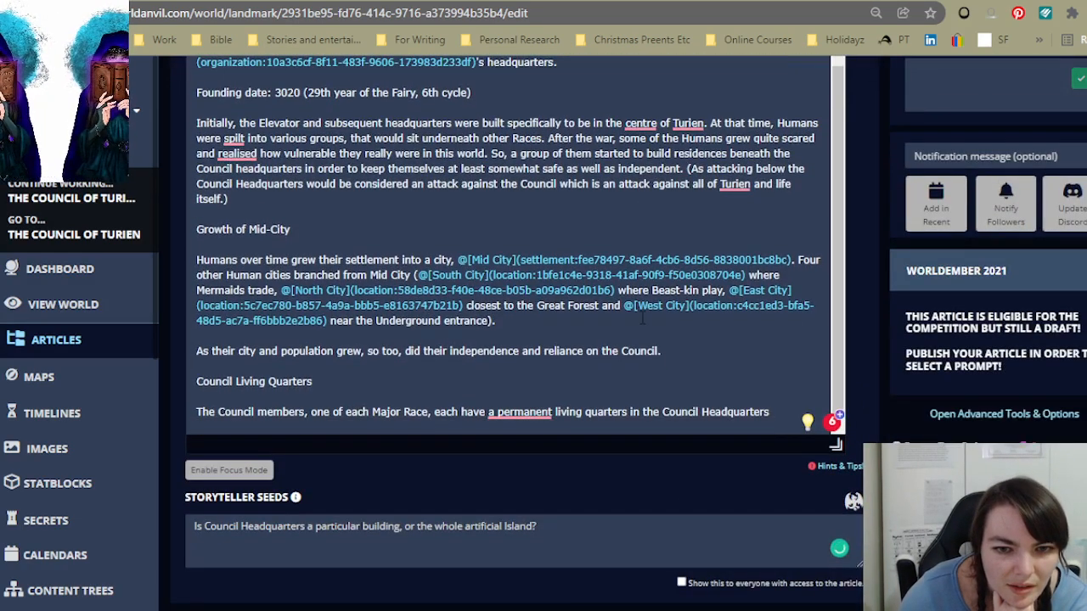
pyautogui.scroll(-1, 642, 318)
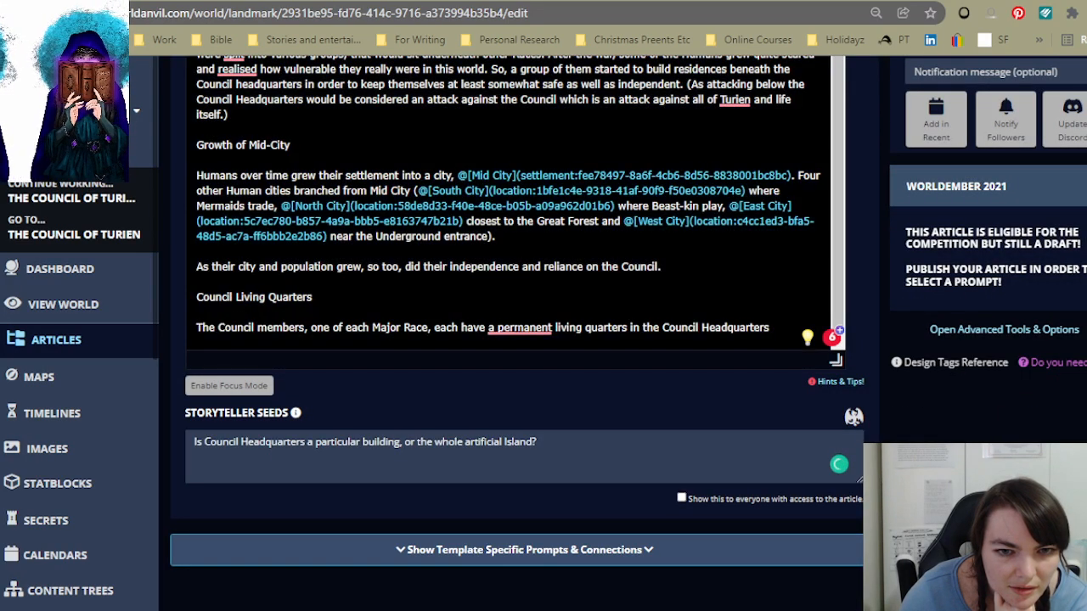
pyautogui.click(493, 328)
pyautogui.press('BackSpace')
pyautogui.press('BackSpace')
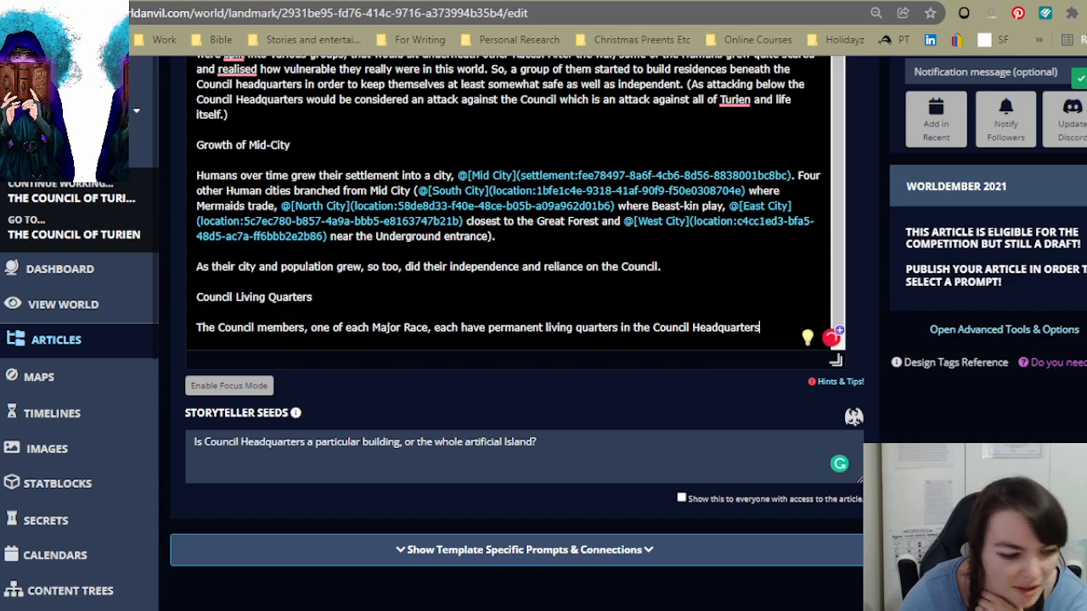
# Step: Continue the living quarters paragraph with "There is also a staff area on the Island, as well as one below, in Mid City (next to the University)."
pyautogui.click(760, 328)
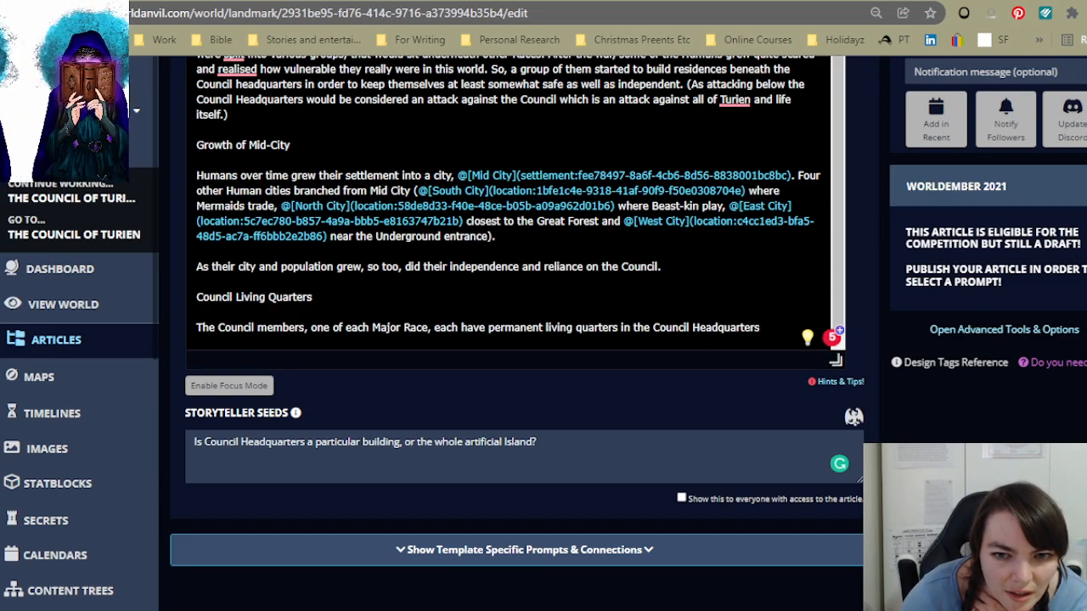
pyautogui.write('There ')
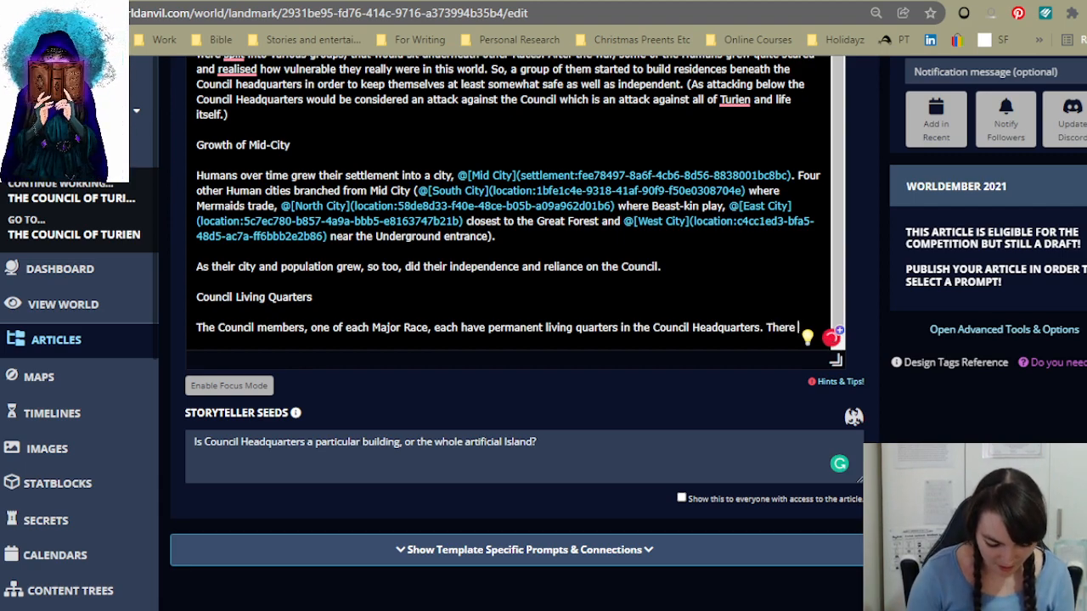
pyautogui.write('is also a staff area')
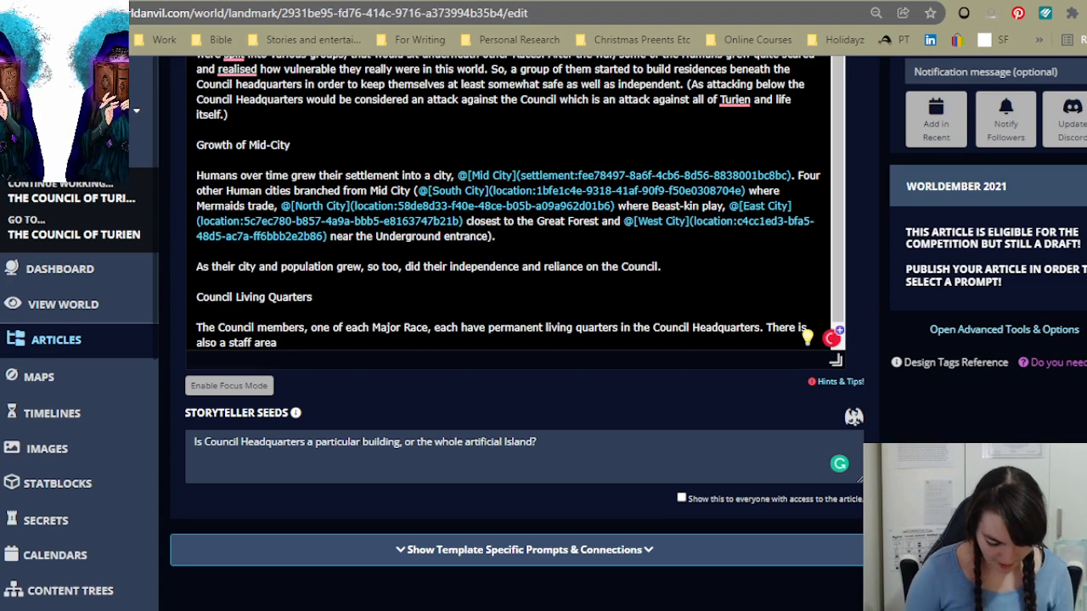
pyautogui.write(' on the ')
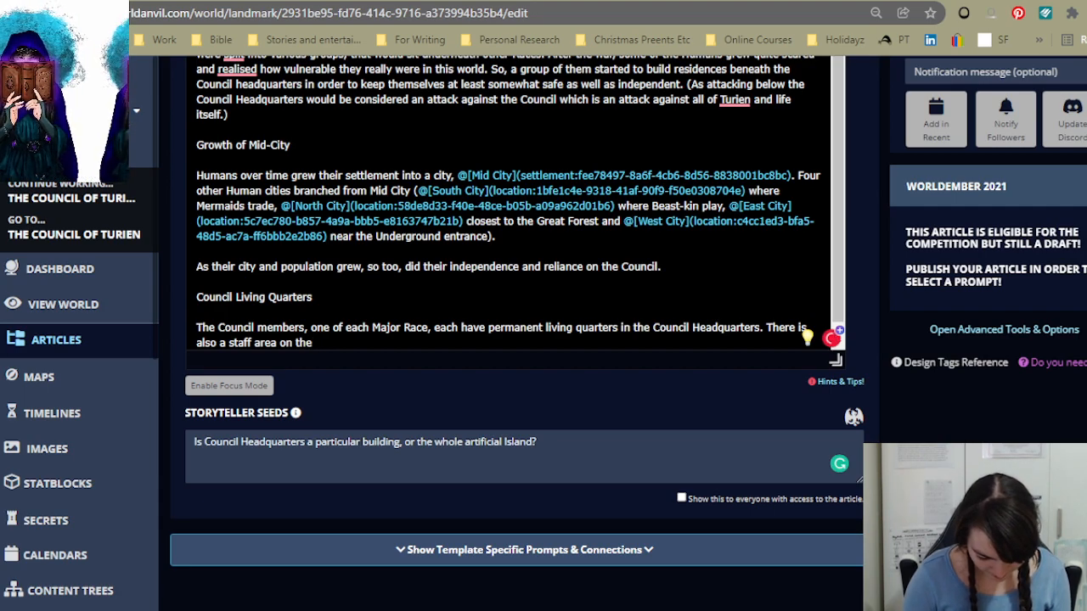
pyautogui.write('Island, as well as one below,')
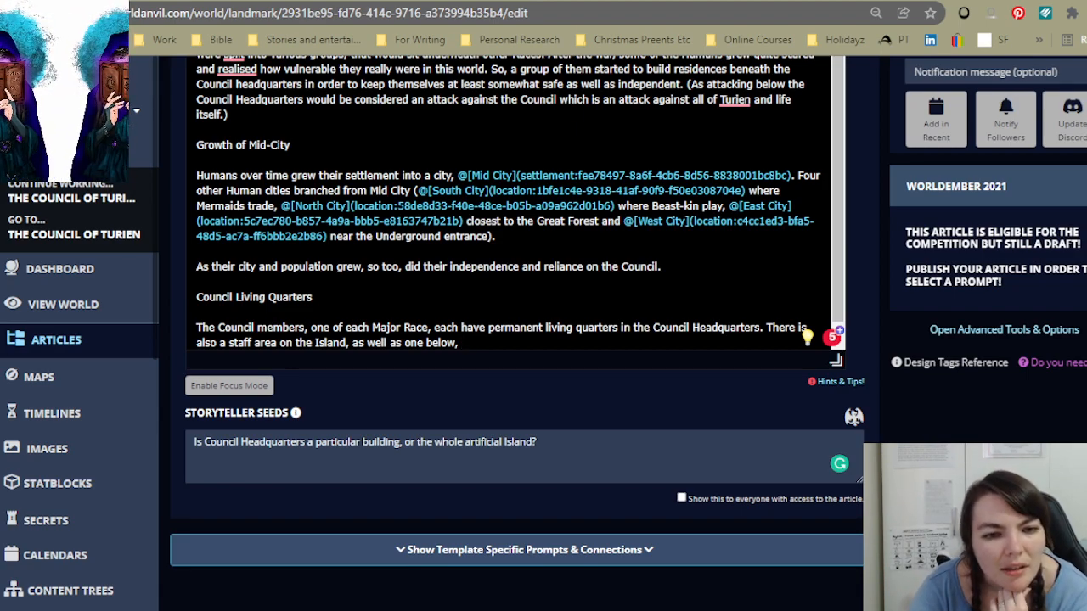
pyautogui.write('in Mid City (next to the University).')
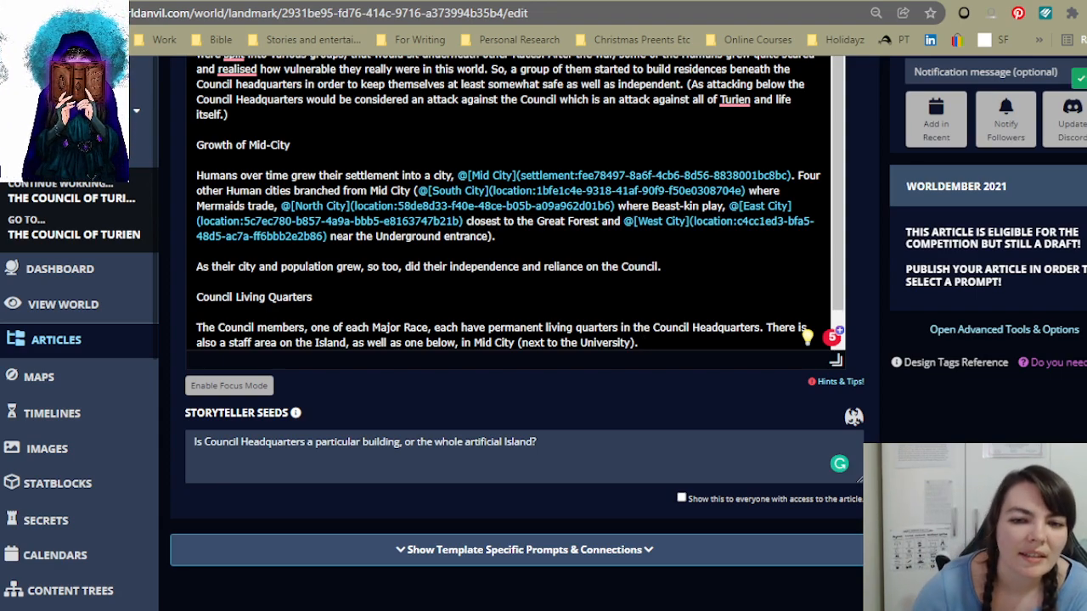
pyautogui.press('Return')
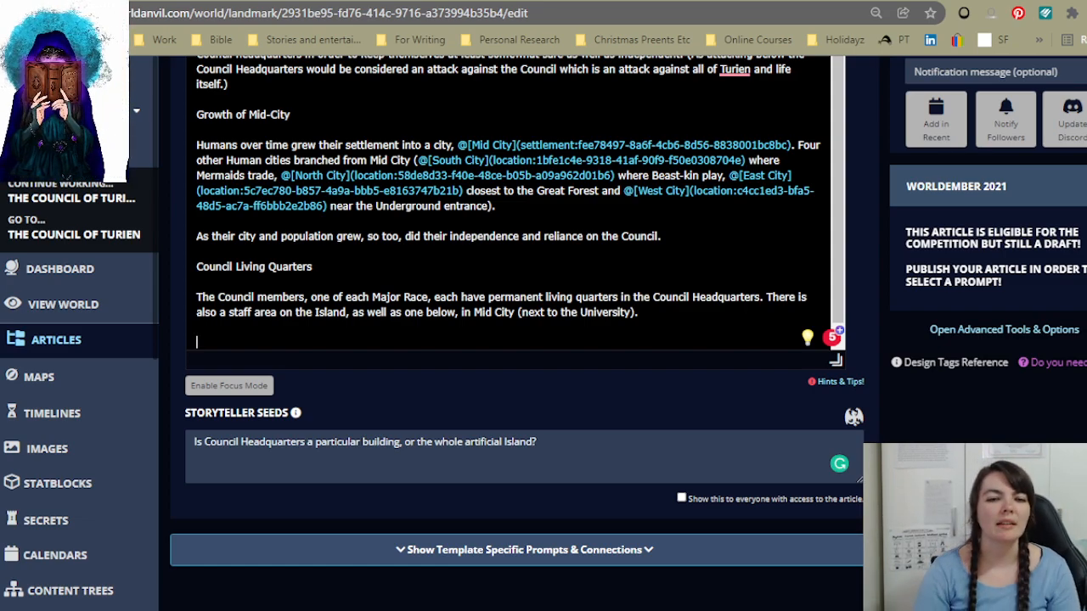
pyautogui.press('BackSpace')
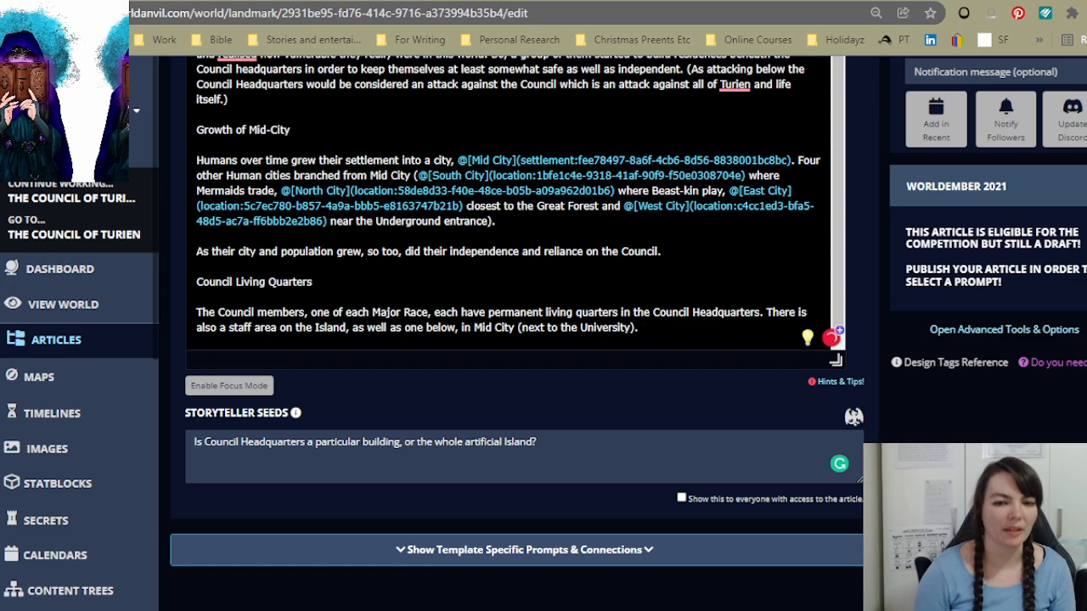
# Step: Continue the living quarters paragraph with "Thus, the non-Human races are not directly engaging with the Humans of Mid City"
pyautogui.write('Thus')
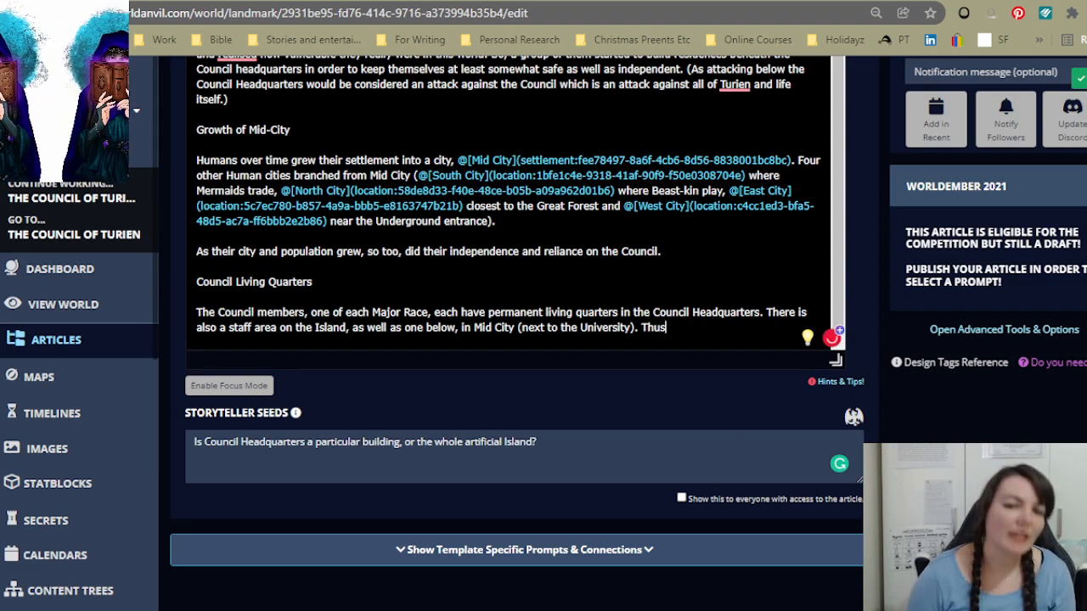
pyautogui.write(', the ')
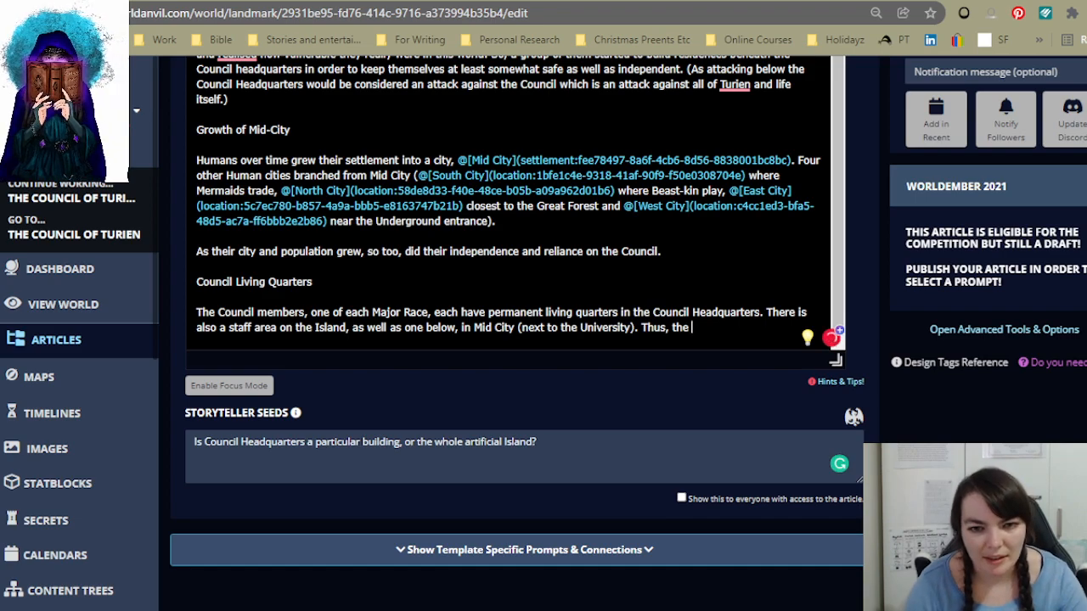
pyautogui.write('non-Human races')
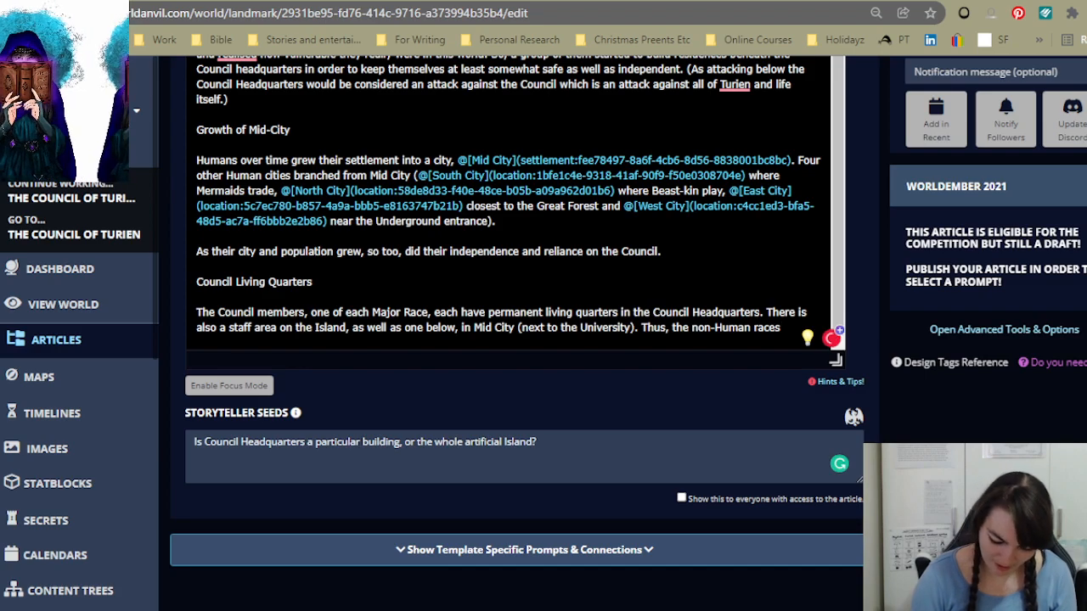
pyautogui.write('are not directly')
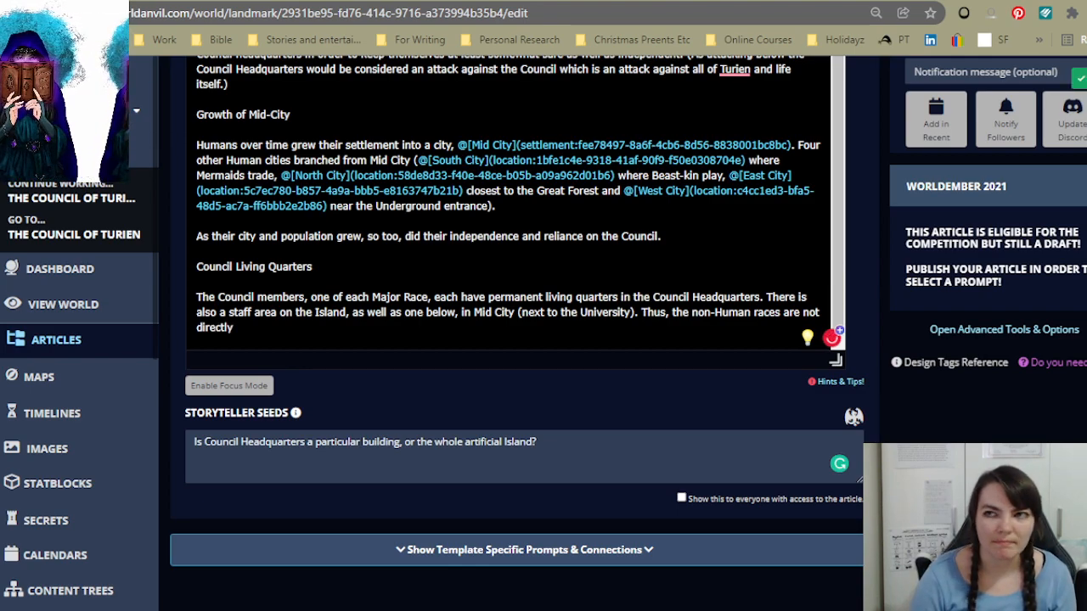
pyautogui.write(' eng')
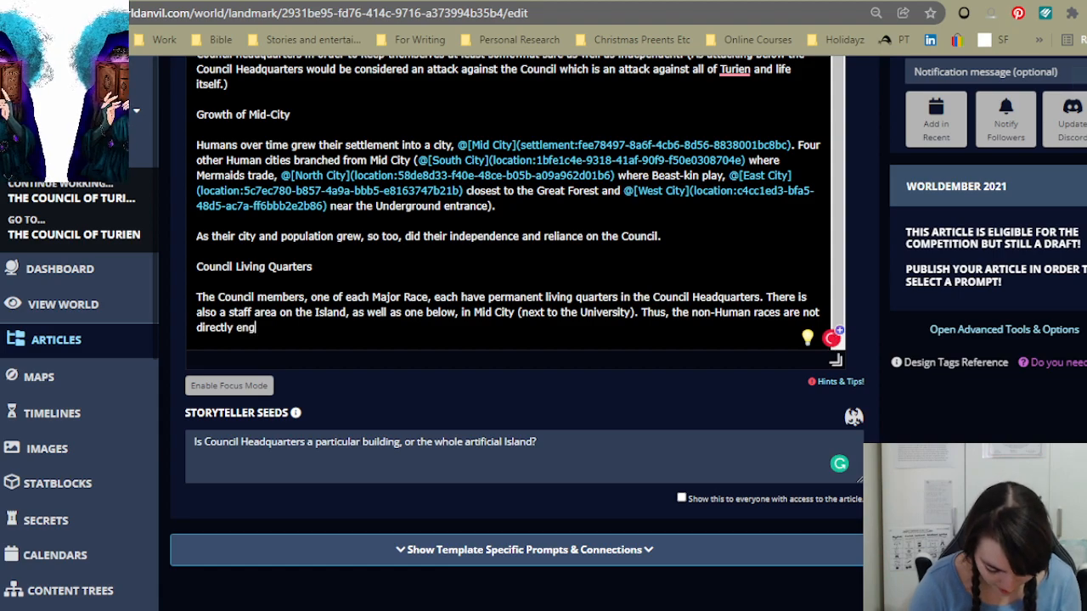
pyautogui.write('ageing w')
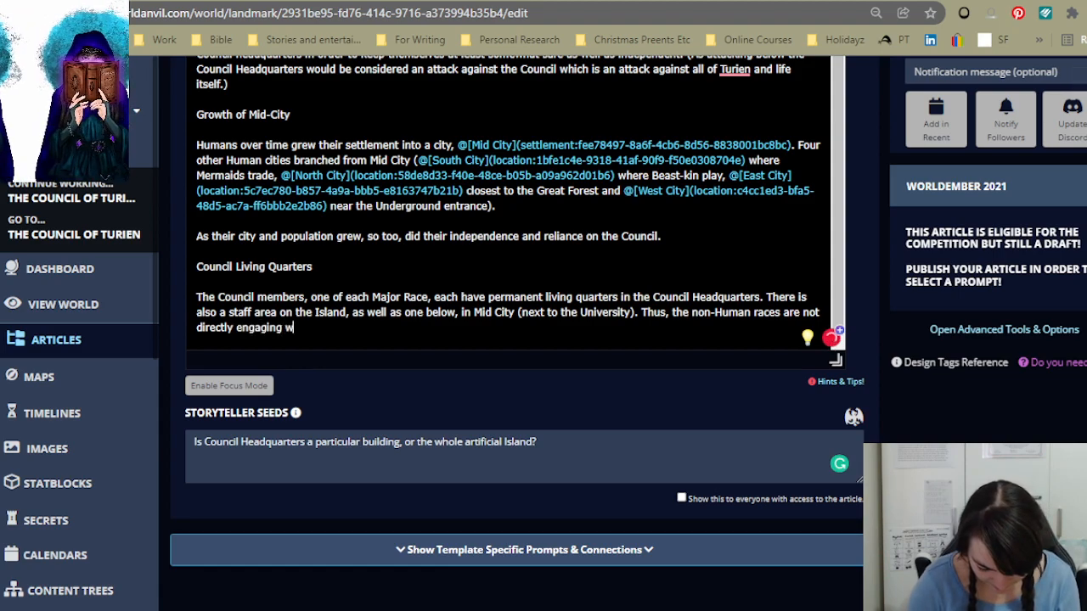
pyautogui.write('ith the Huamn')
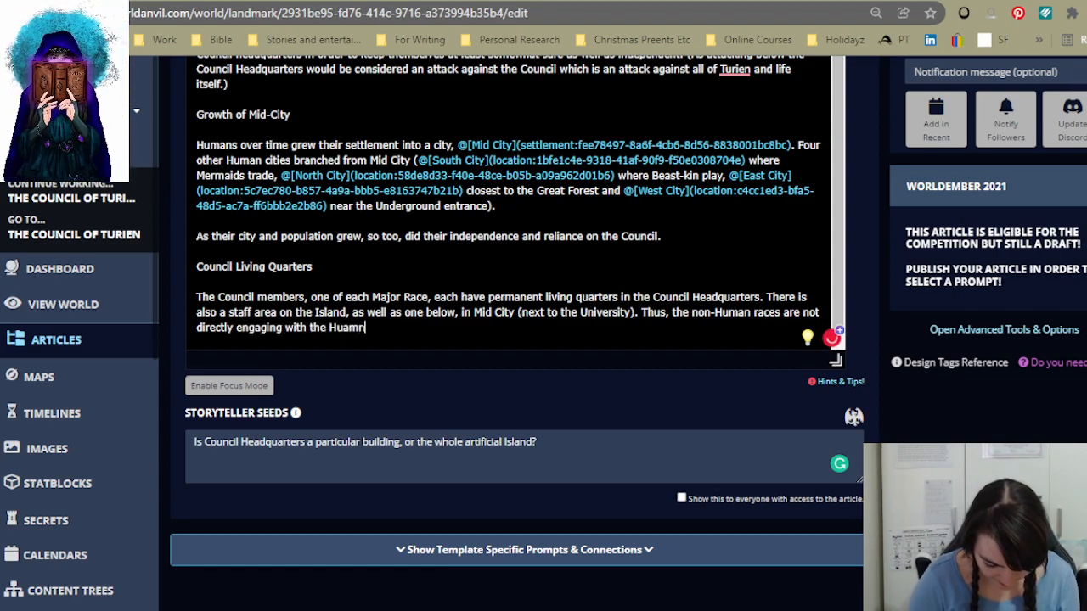
pyautogui.write('s of Mid City')
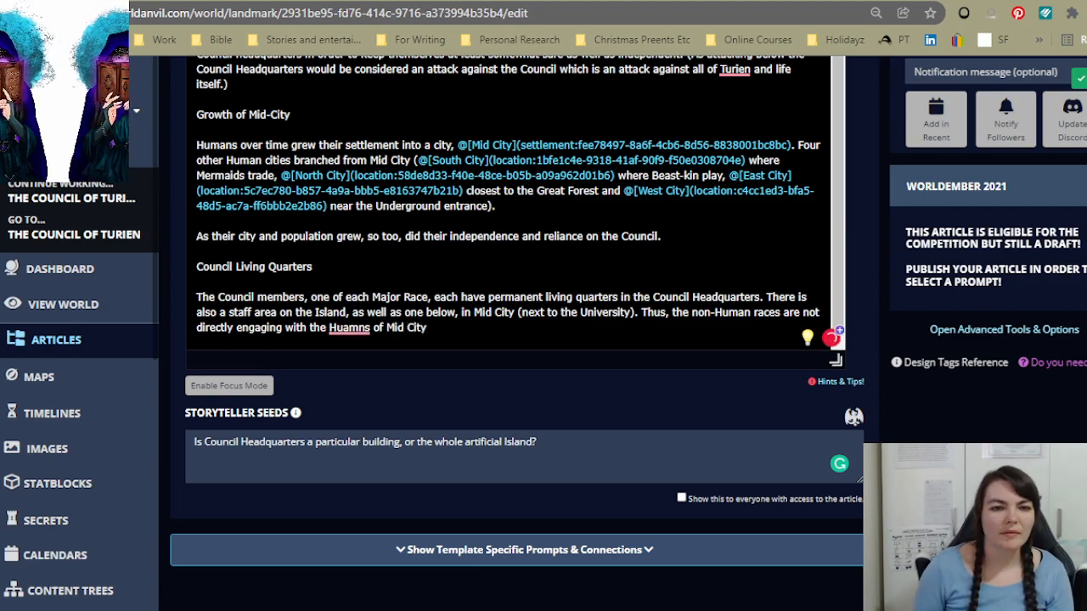
# Step: Correct the misspelled "Humans" in the last sentence and finish that sentence with "on a regular basis."
pyautogui.moveTo(349, 327)
pyautogui.click(355, 354)
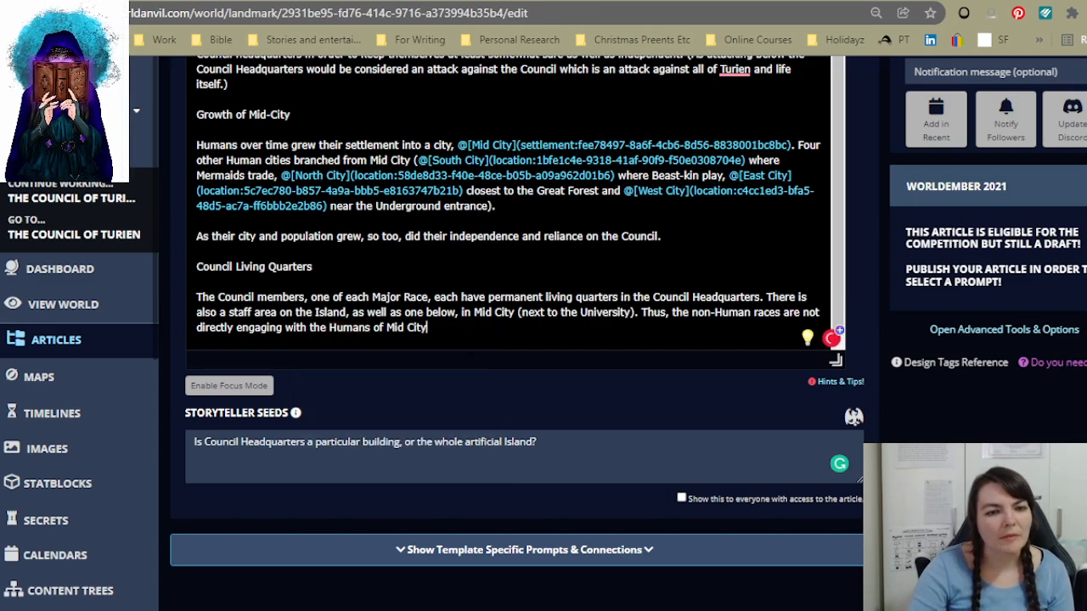
pyautogui.write('on a ')
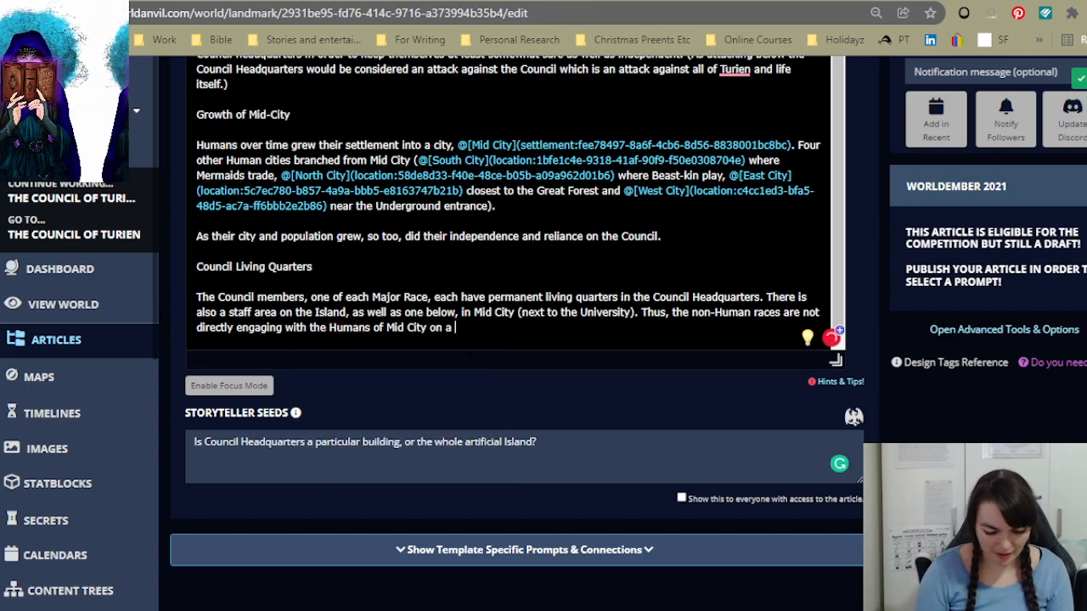
pyautogui.write('regular bas')
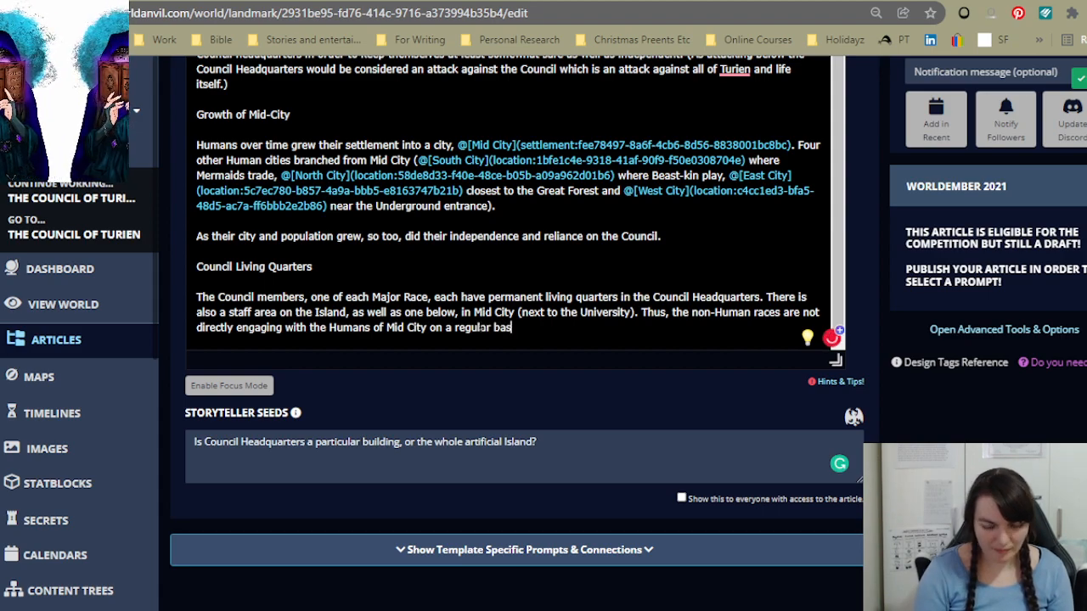
pyautogui.write('is.')
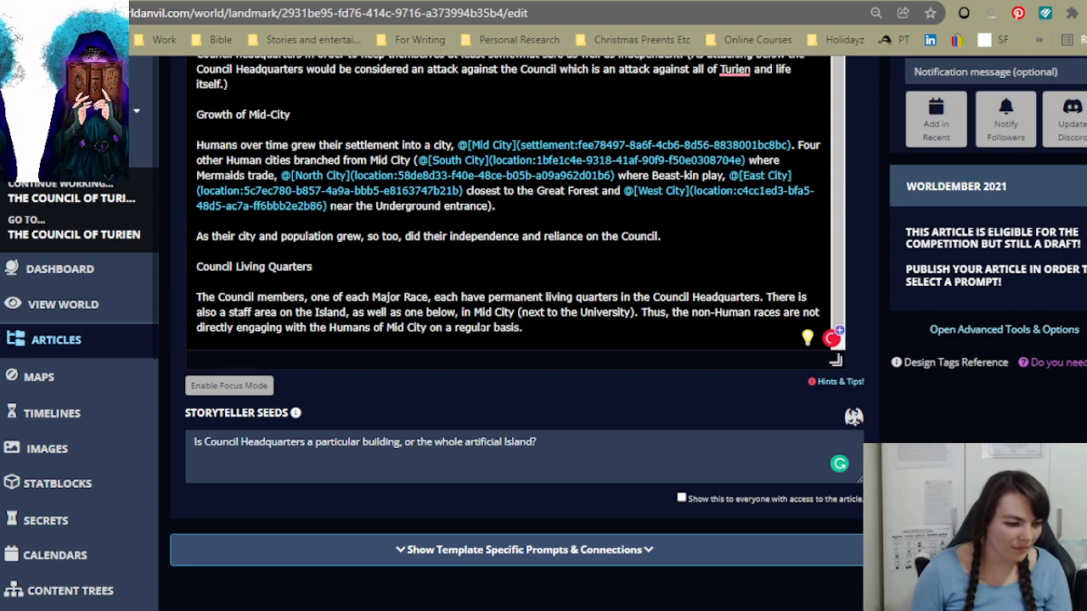
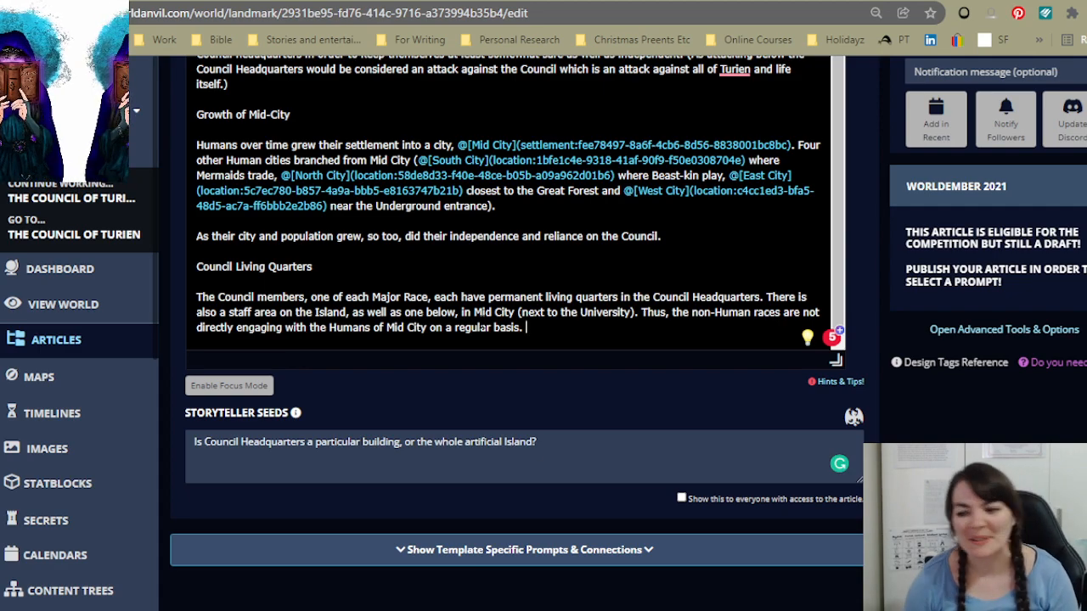
pyautogui.scroll(1, 510, 204)
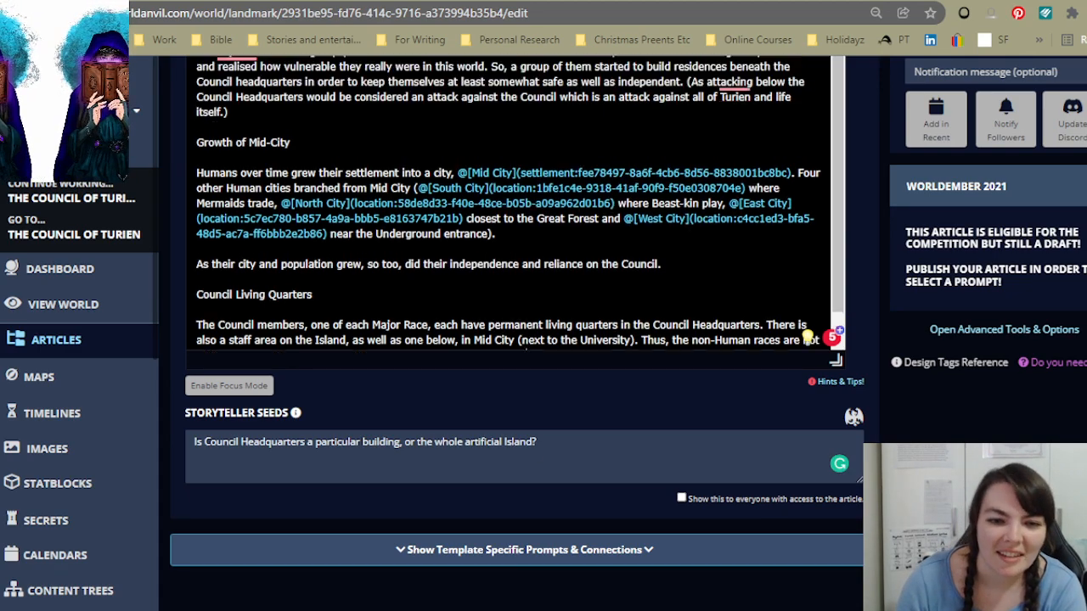
pyautogui.scroll(-1, 509, 204)
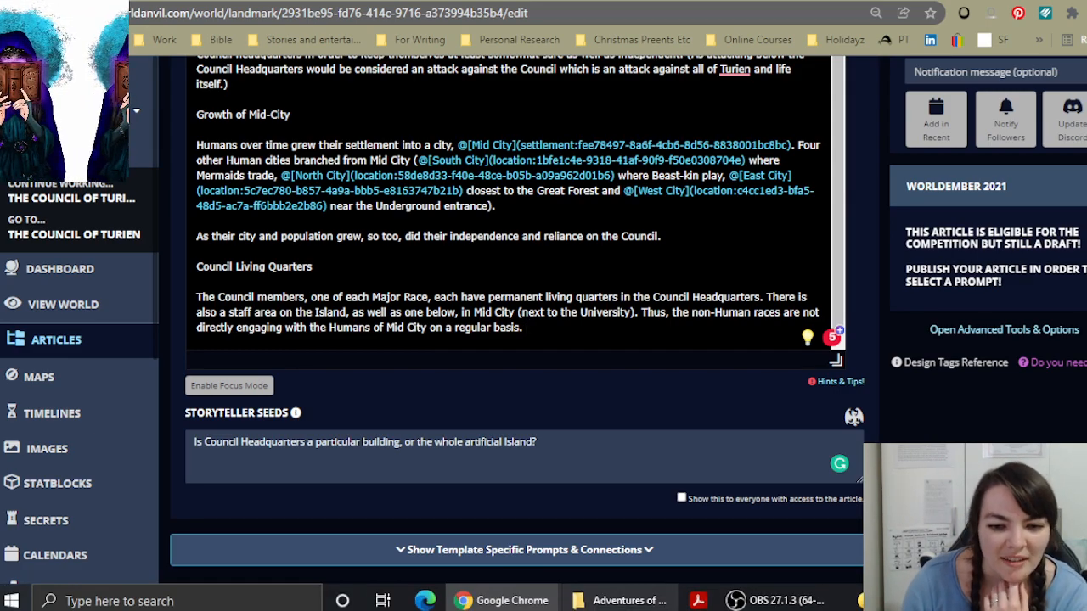
pyautogui.click(777, 601)
pyautogui.click(1015, 372)
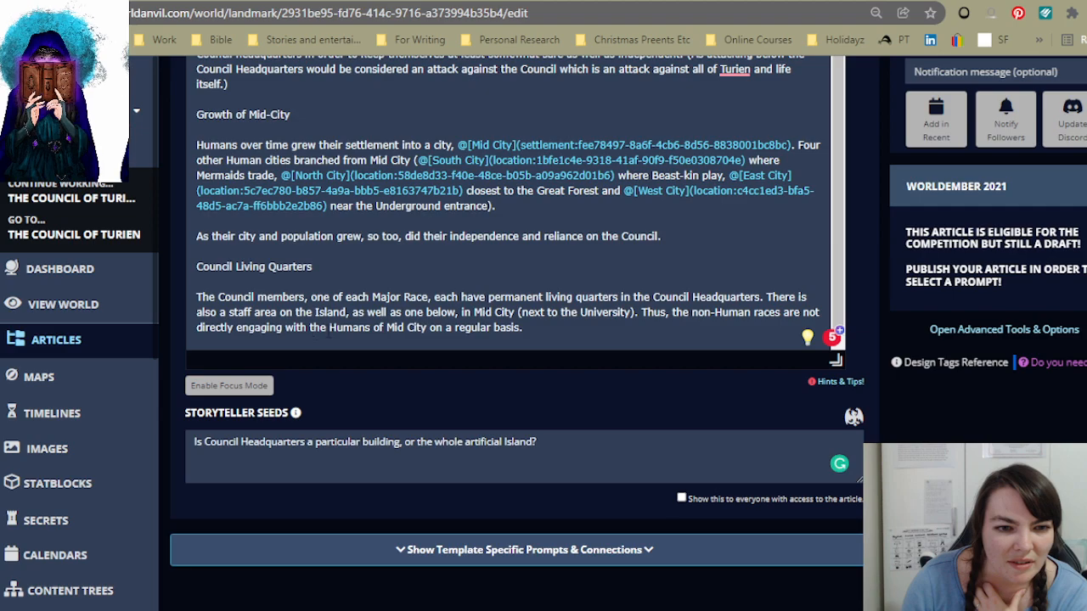
# Step: Start a new paragraph below the living quarters text with "How do Humans view the other Races Above them"
pyautogui.click(591, 328)
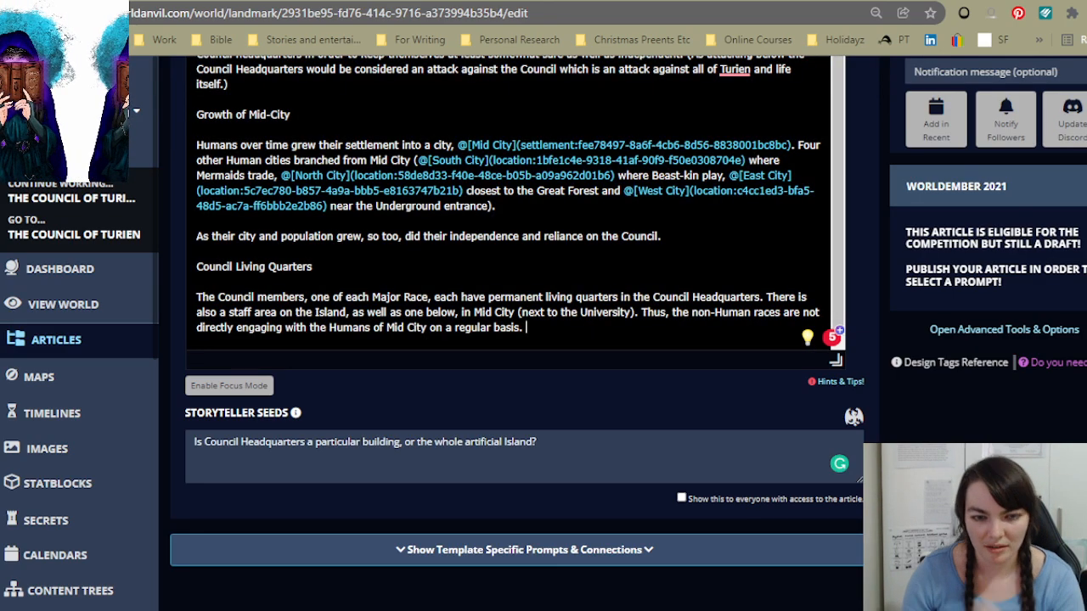
pyautogui.press('Return')
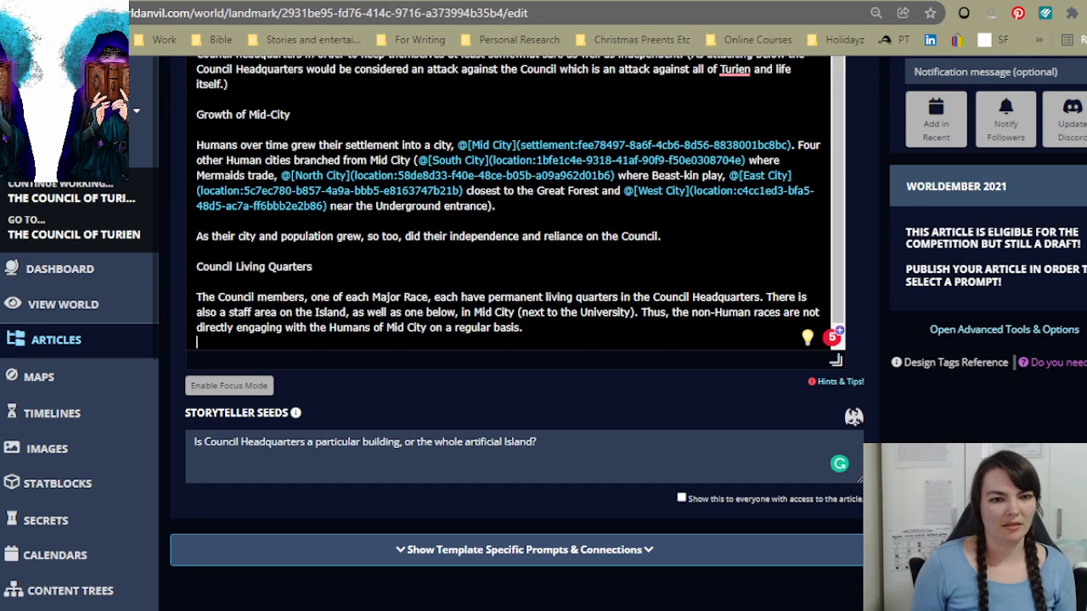
pyautogui.write('How')
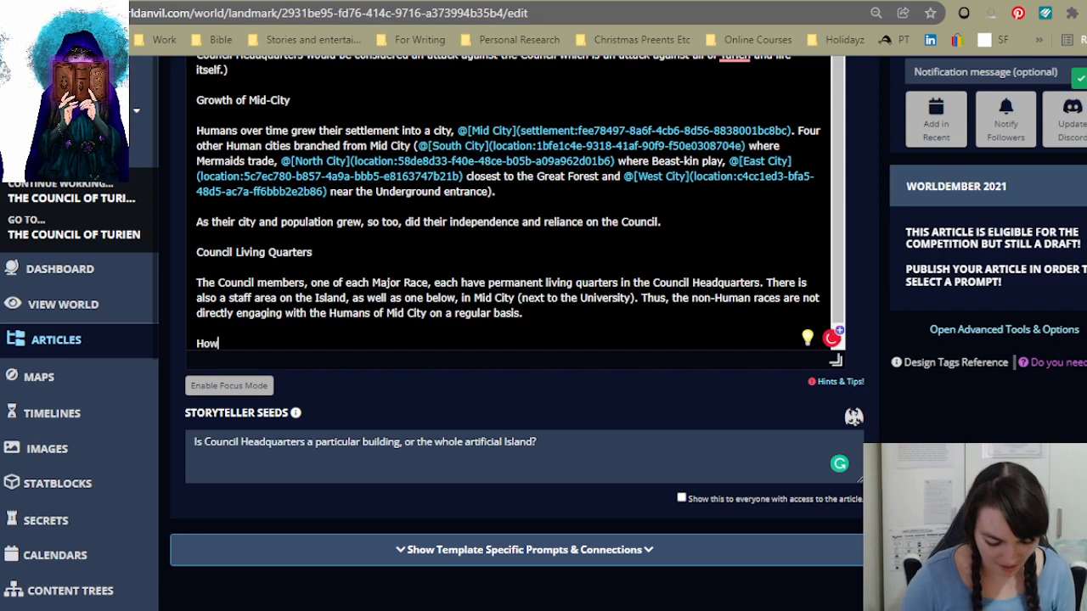
pyautogui.write(' do Hu')
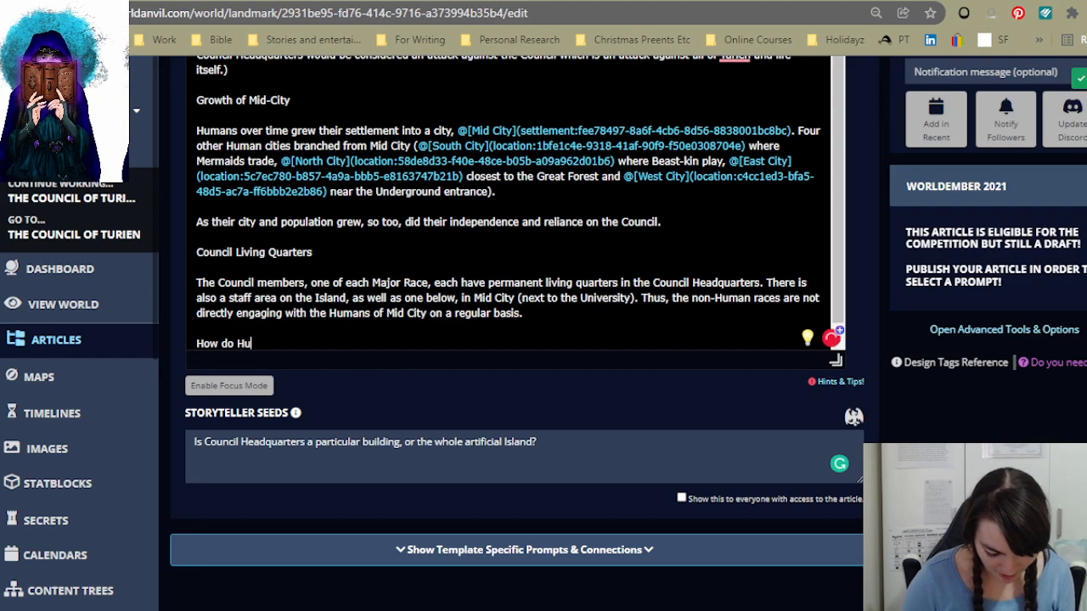
pyautogui.write('mans view the')
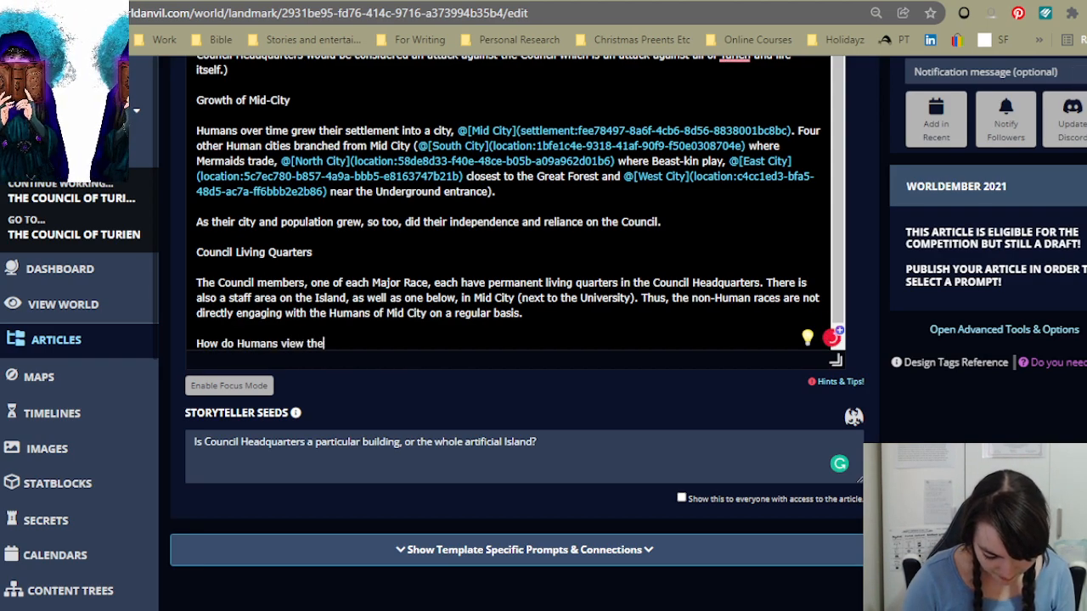
pyautogui.write(' other Races ')
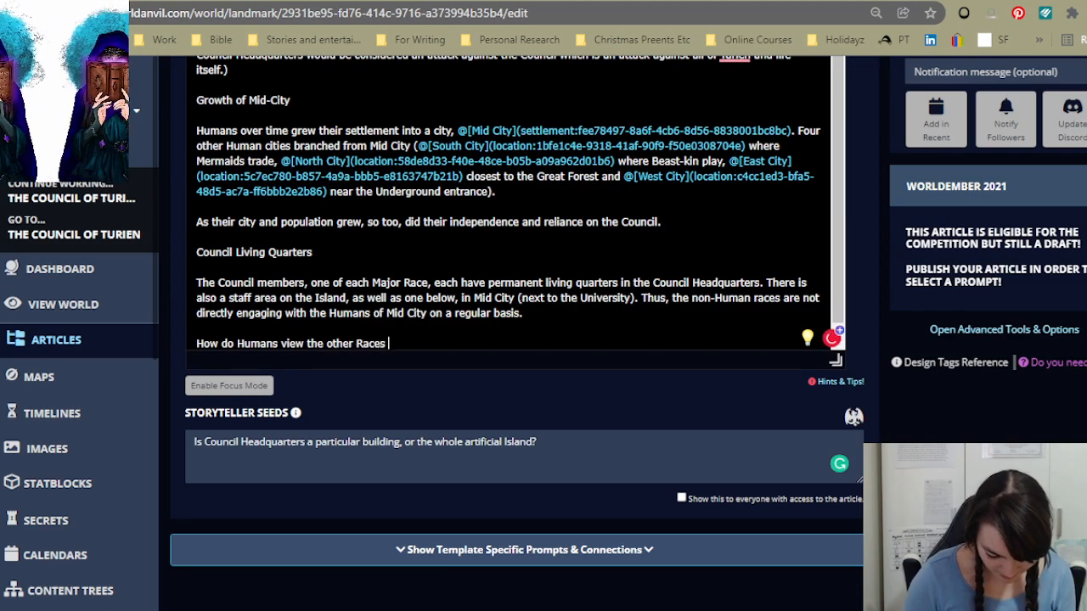
pyautogui.write('Above them')
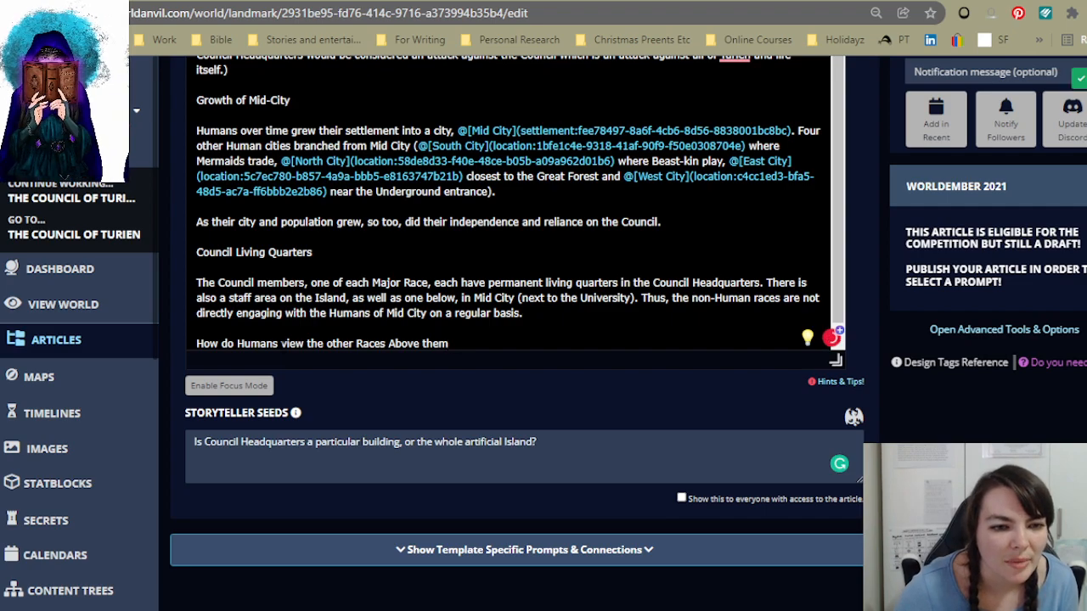
# Step: Replace "the other Races Above them" in the new question with "living under the Council of Turien?"
pyautogui.hotkey('ctrl', 'shift', 'Left')
pyautogui.hotkey('ctrl', 'shift', 'Left')
pyautogui.hotkey('ctrl', 'shift', 'Left')
pyautogui.hotkey('ctrl', 'shift', 'Left')
pyautogui.hotkey('ctrl', 'shift', 'Left')
pyautogui.hotkey('ctrl', 'shift', 'Left')
pyautogui.click(356, 327)
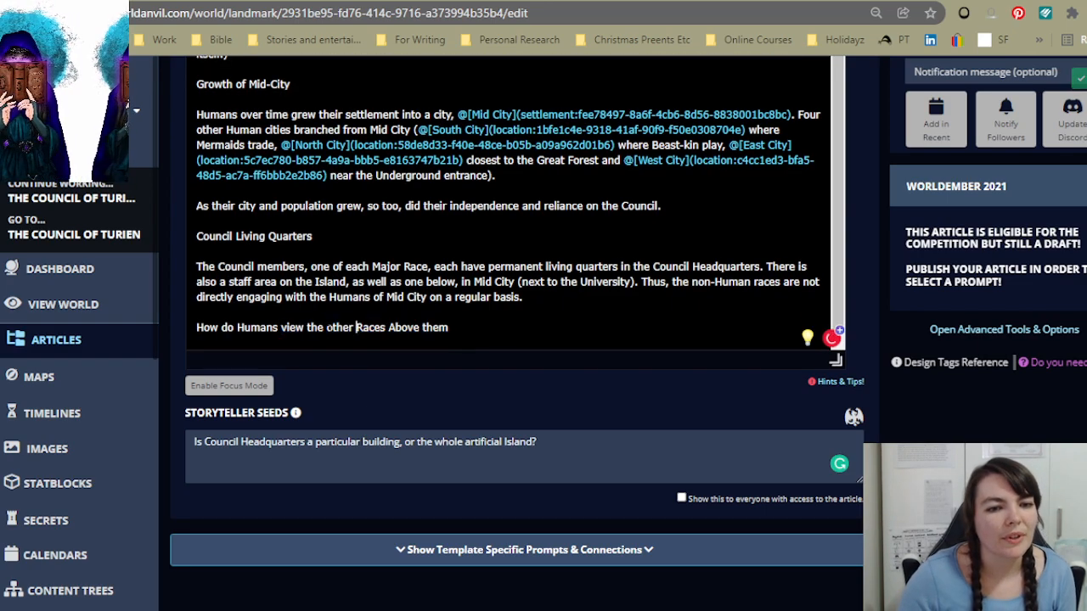
pyautogui.moveTo(306, 328); pyautogui.dragTo(450, 328)
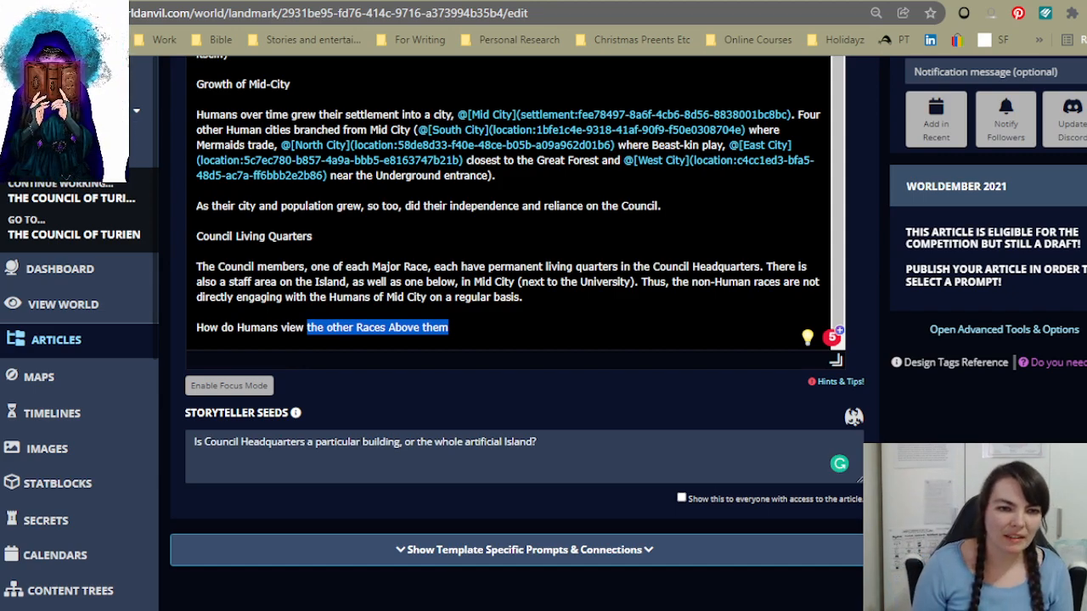
pyautogui.write('livi')
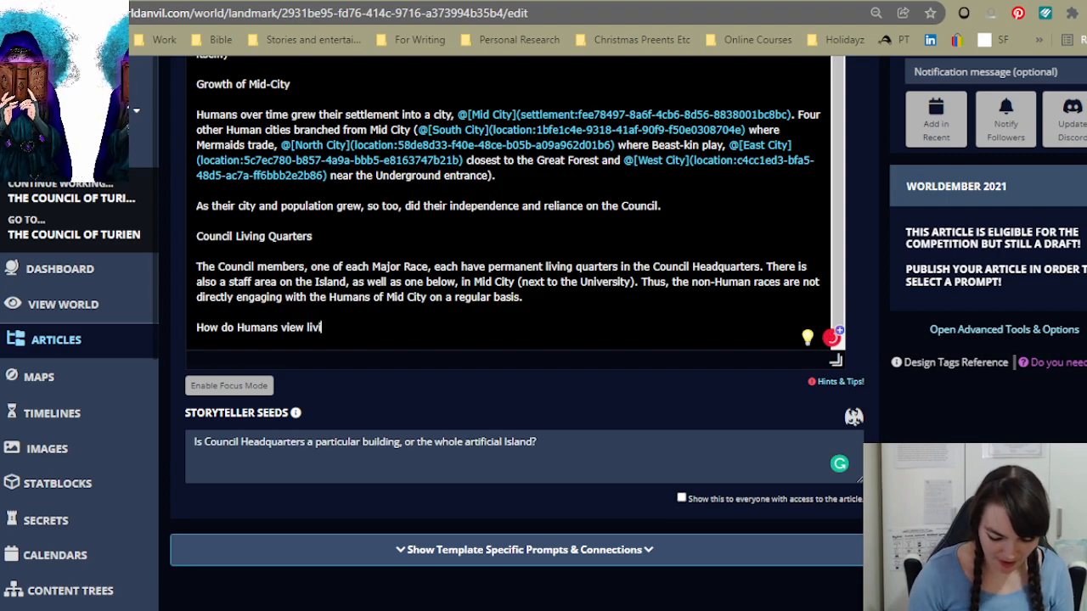
pyautogui.write('ng under the ')
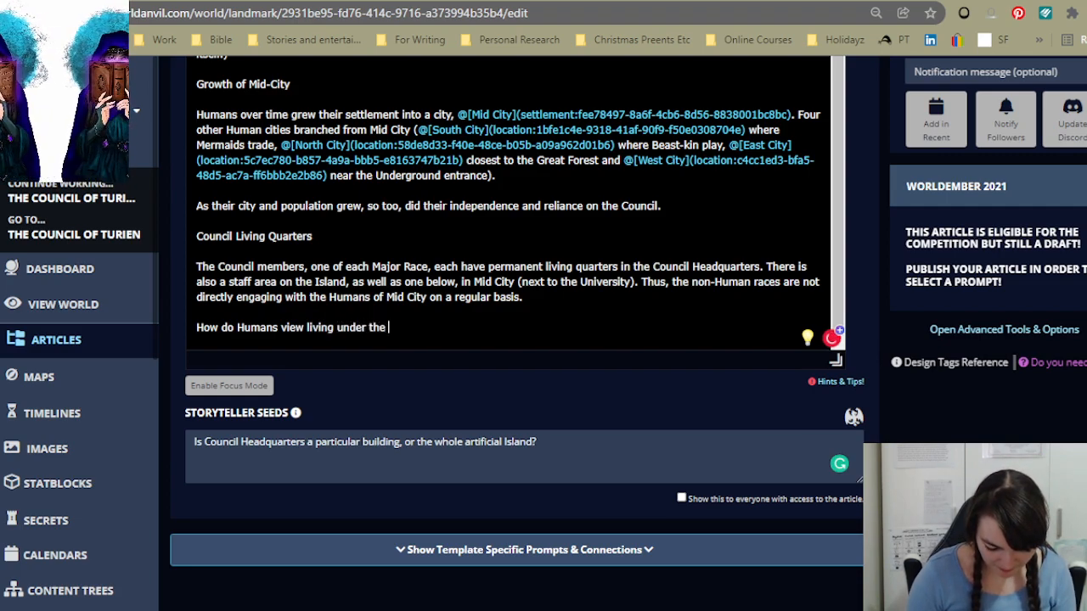
pyautogui.write('Council of T')
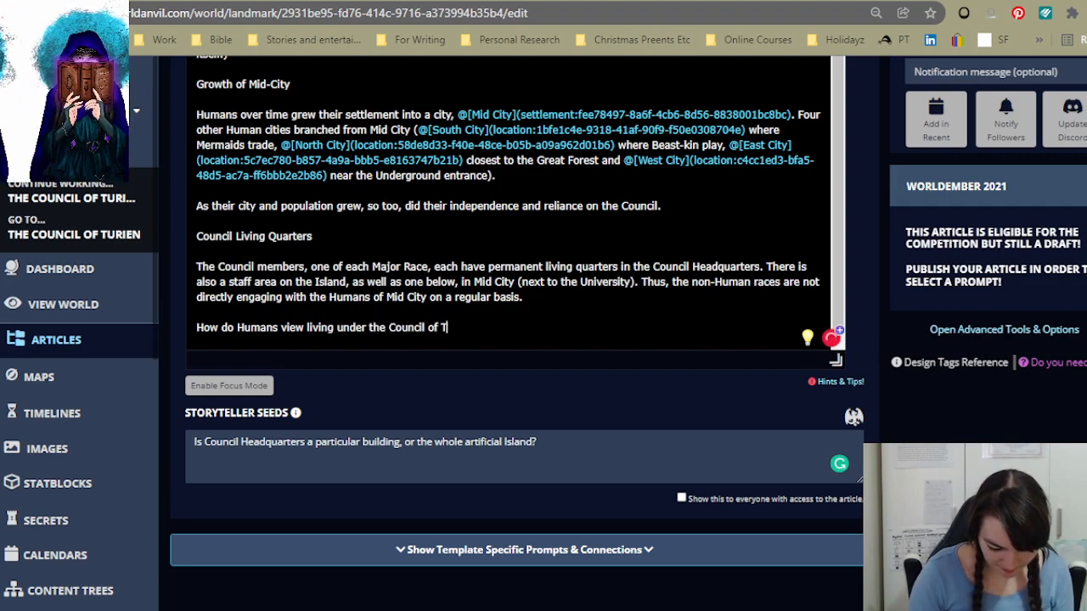
pyautogui.write('urien?')
# Step: Add the dashed line "- Some Humans feel honoured that they live close to the overarching governors of the world." below the question
pyautogui.press('Return')
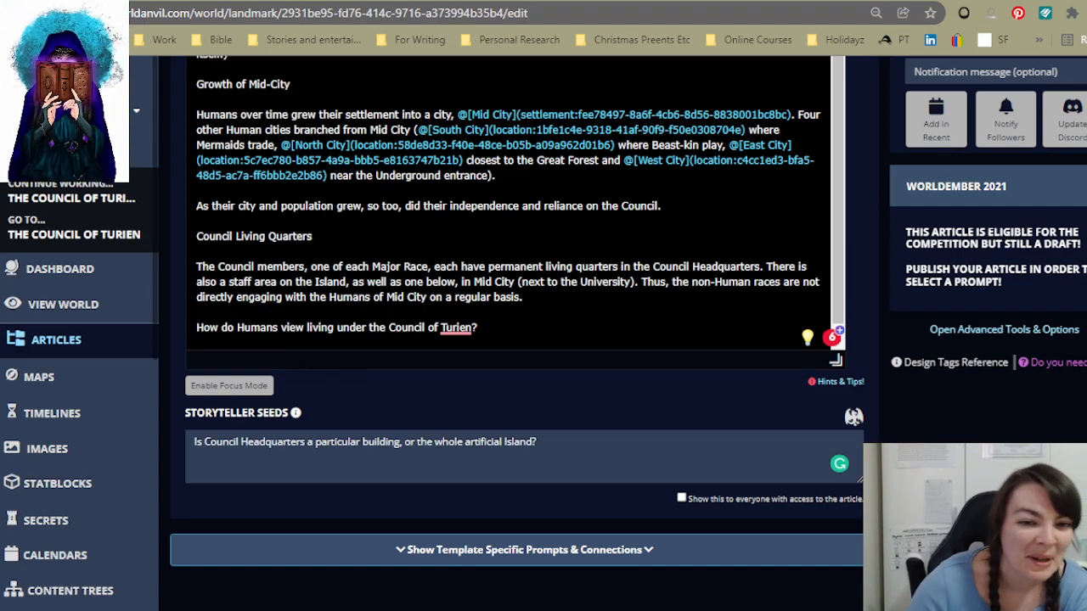
pyautogui.press('Return')
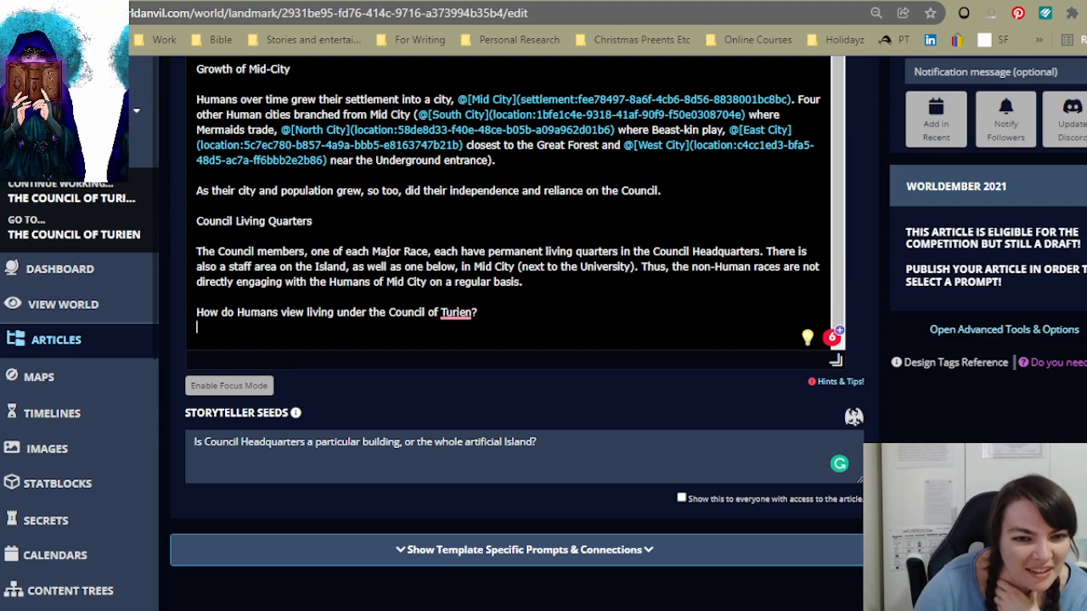
pyautogui.write('- ')
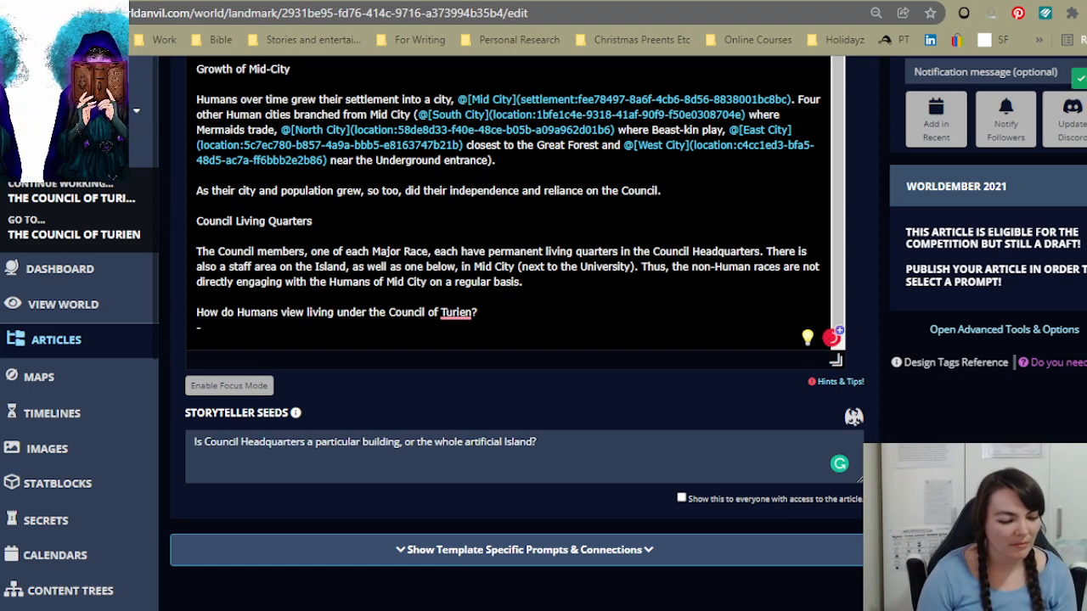
pyautogui.write('Some')
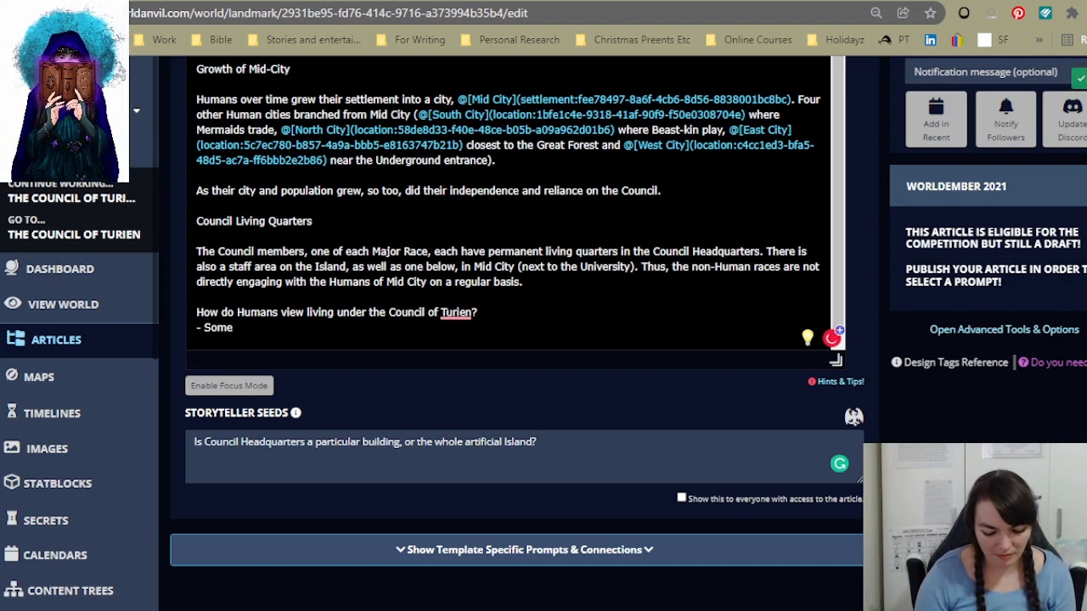
pyautogui.write(' Humans f')
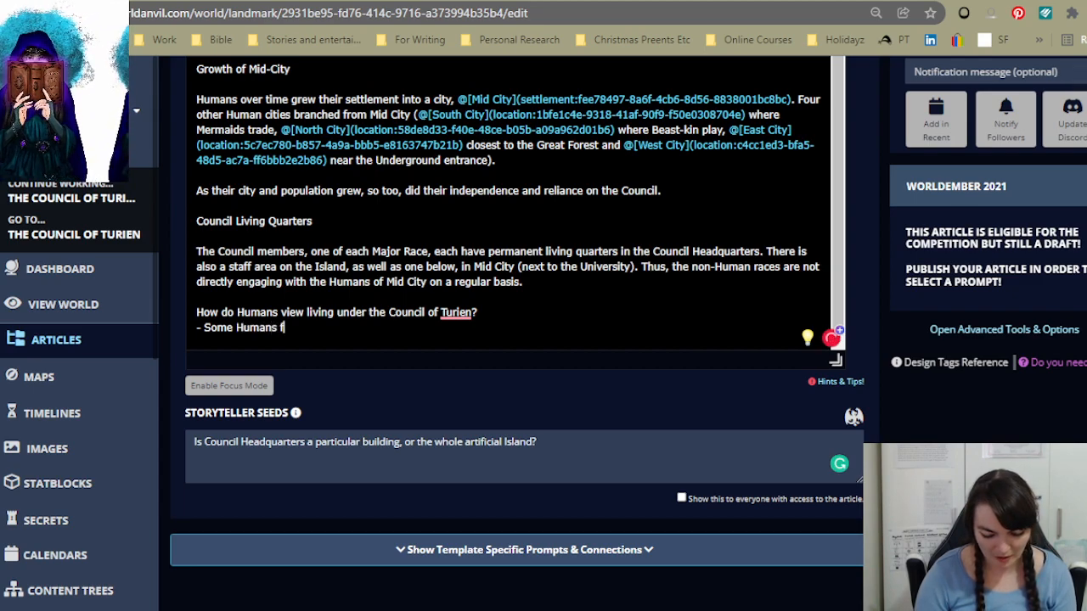
pyautogui.write('eel honoured')
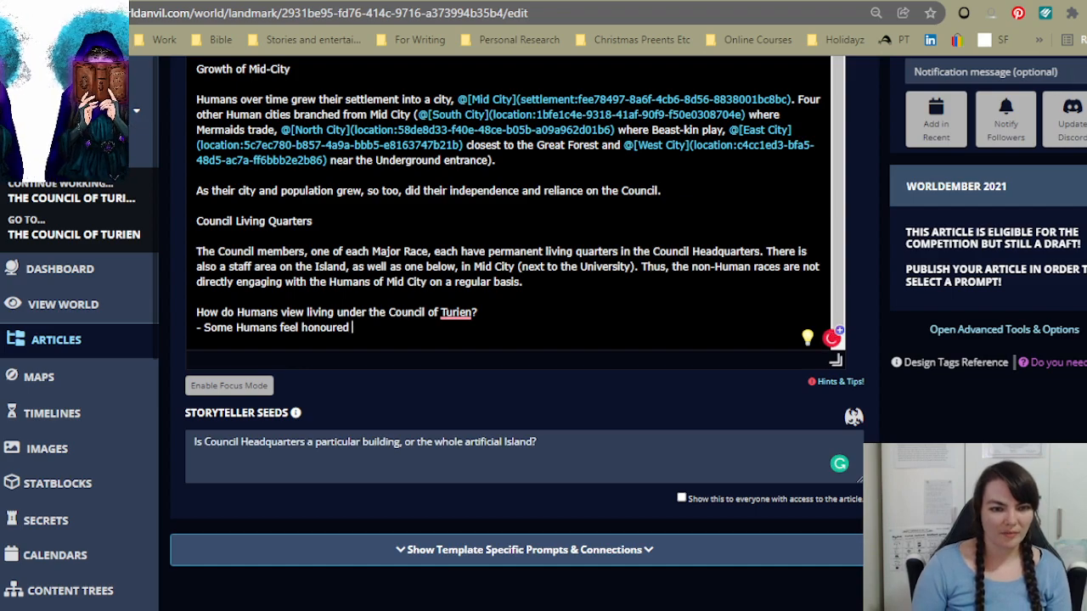
pyautogui.write(' that they live close to the')
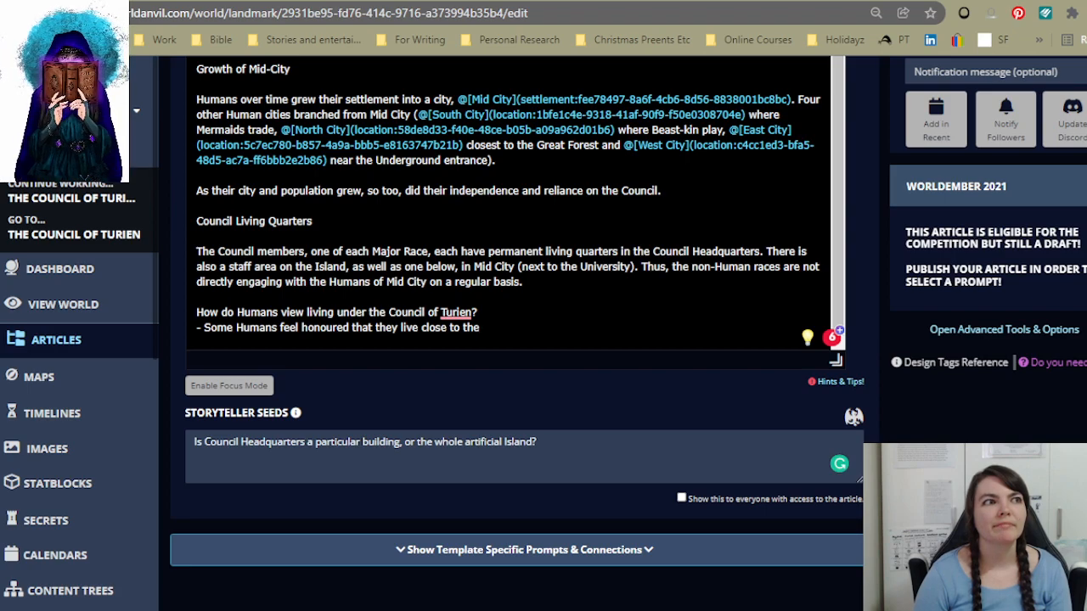
pyautogui.write('overarching governors of the world.')
# Step: Add a second dashed line reading "- Some feel safe (reasons why the city started are still valid)"
pyautogui.press('Return')
pyautogui.write('- Soe')
pyautogui.press('BackSpace')
pyautogui.write('me feel da')
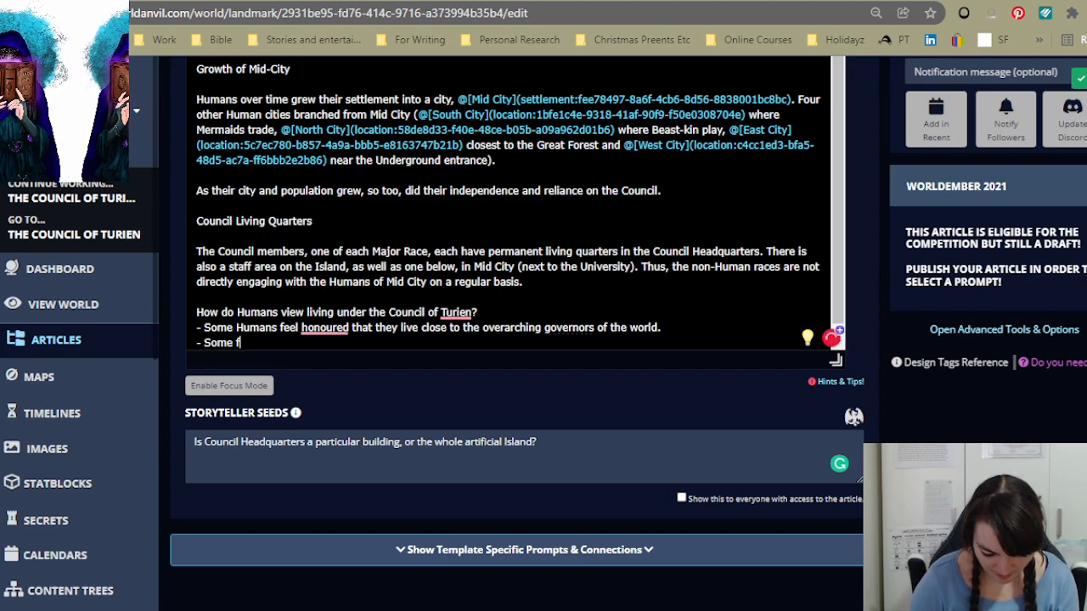
pyautogui.press('BackSpace')
pyautogui.press('BackSpace')
pyautogui.write('safe ')
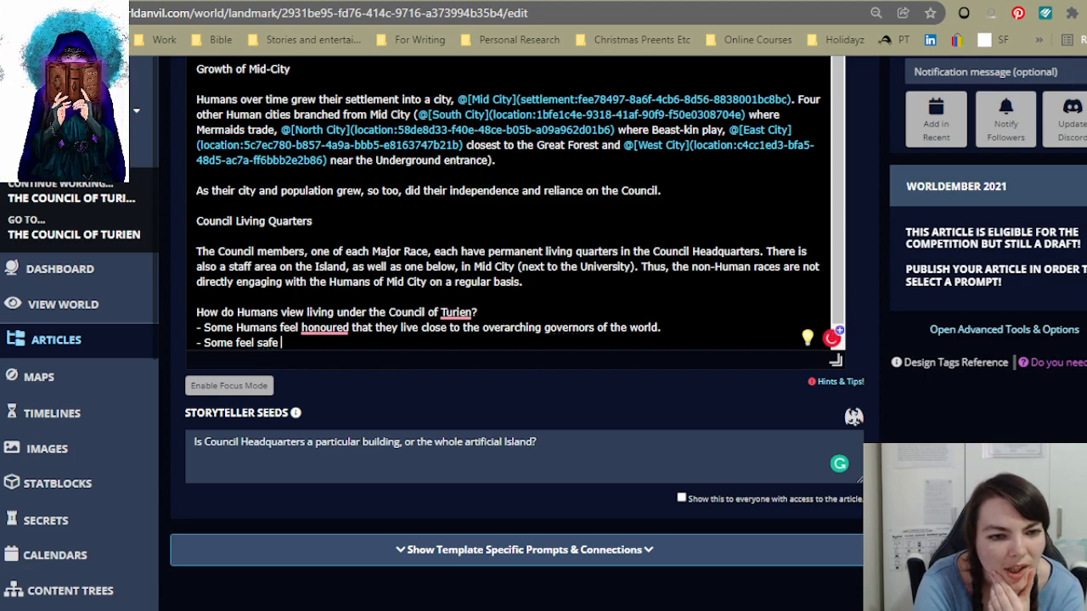
pyautogui.write('(re')
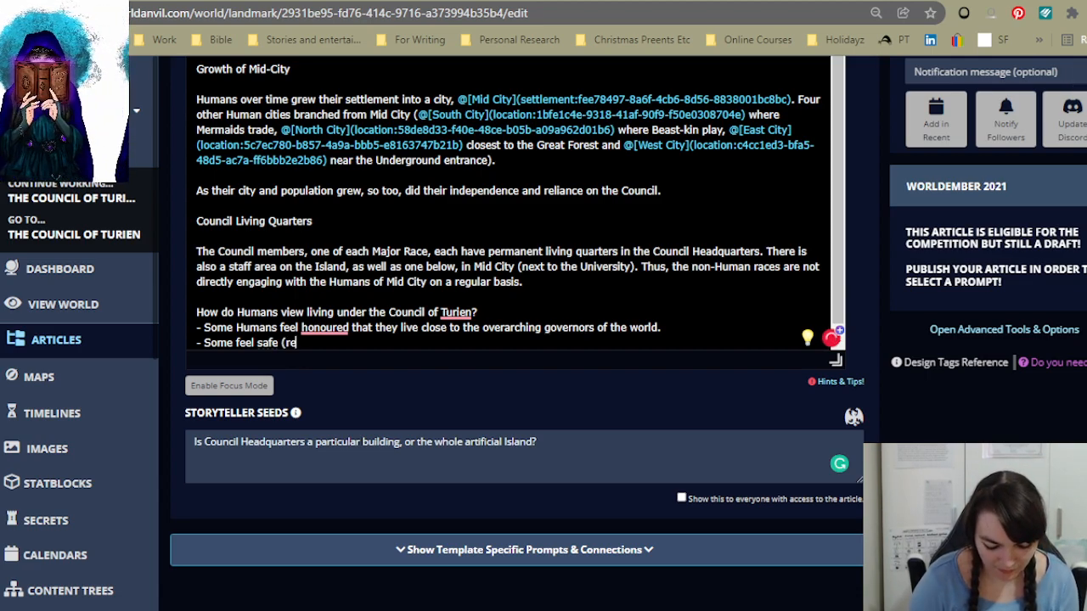
pyautogui.write('asons why ')
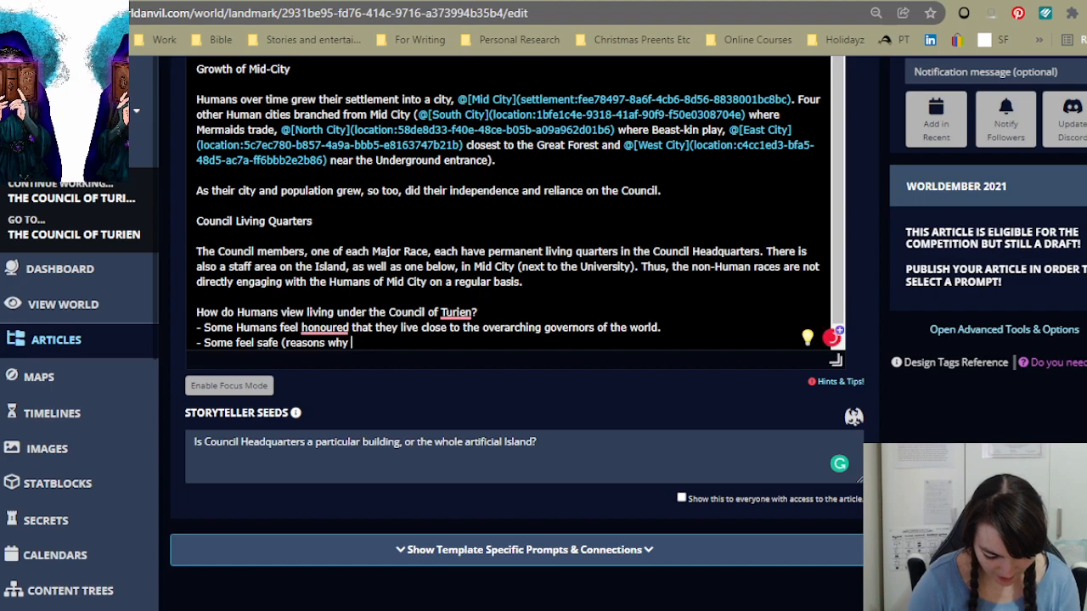
pyautogui.write('the city st')
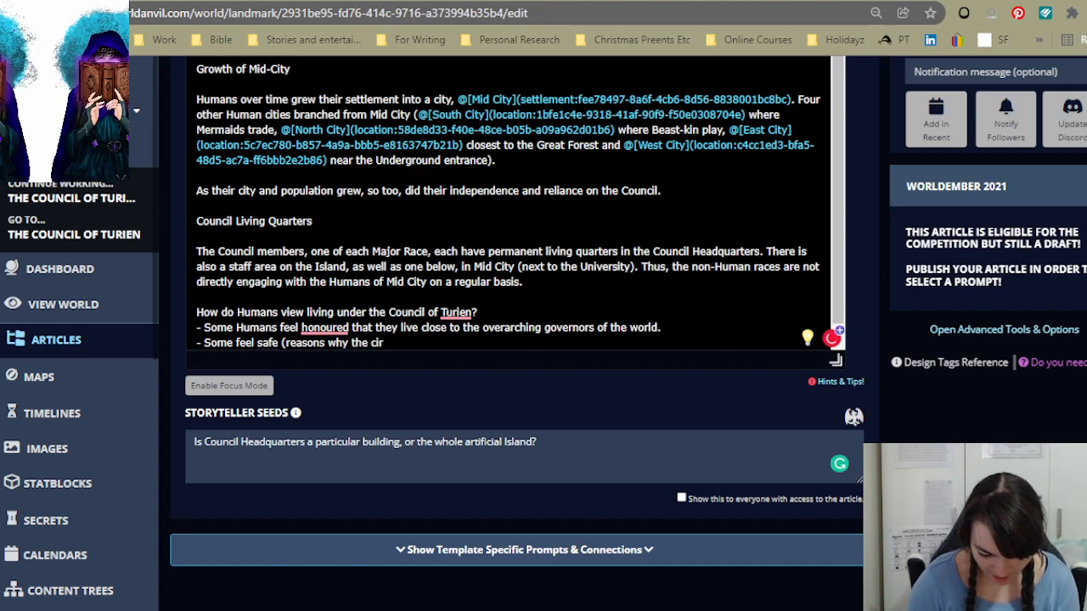
pyautogui.write('arted ')
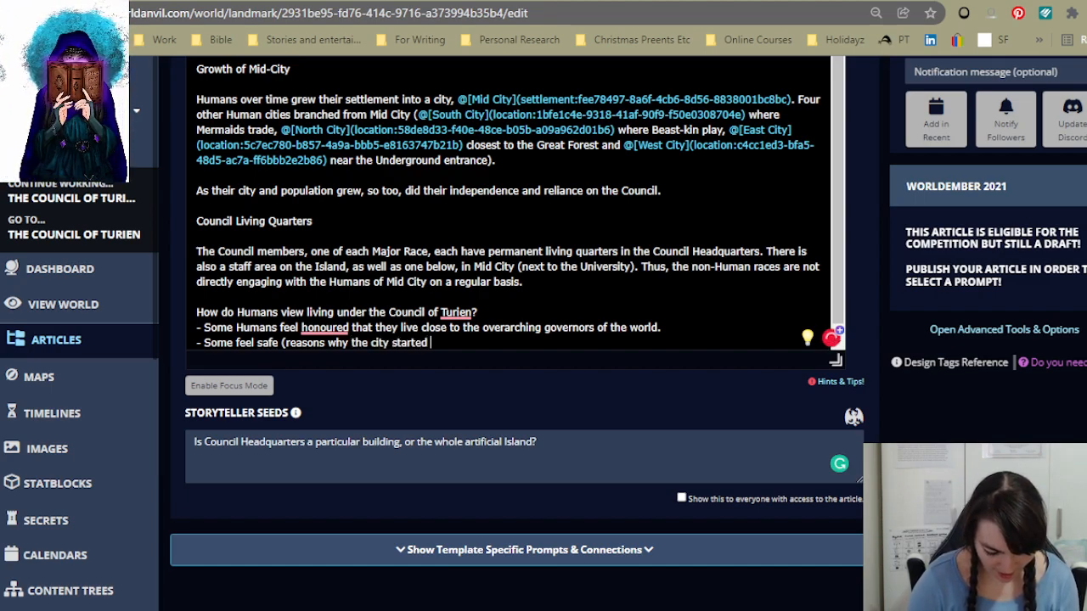
pyautogui.write('are still v')
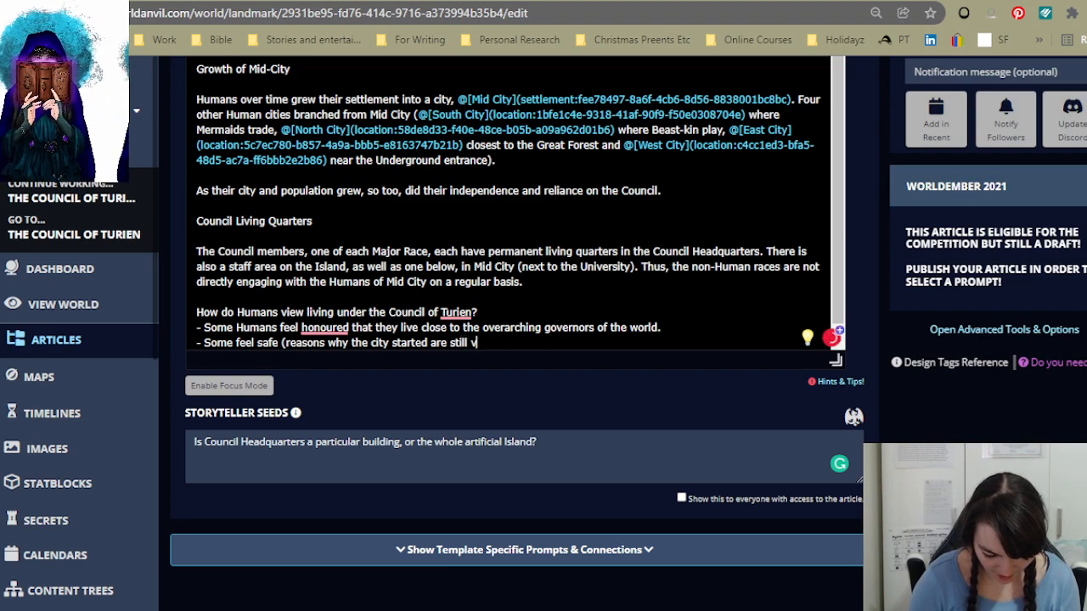
pyautogui.write('alid)')
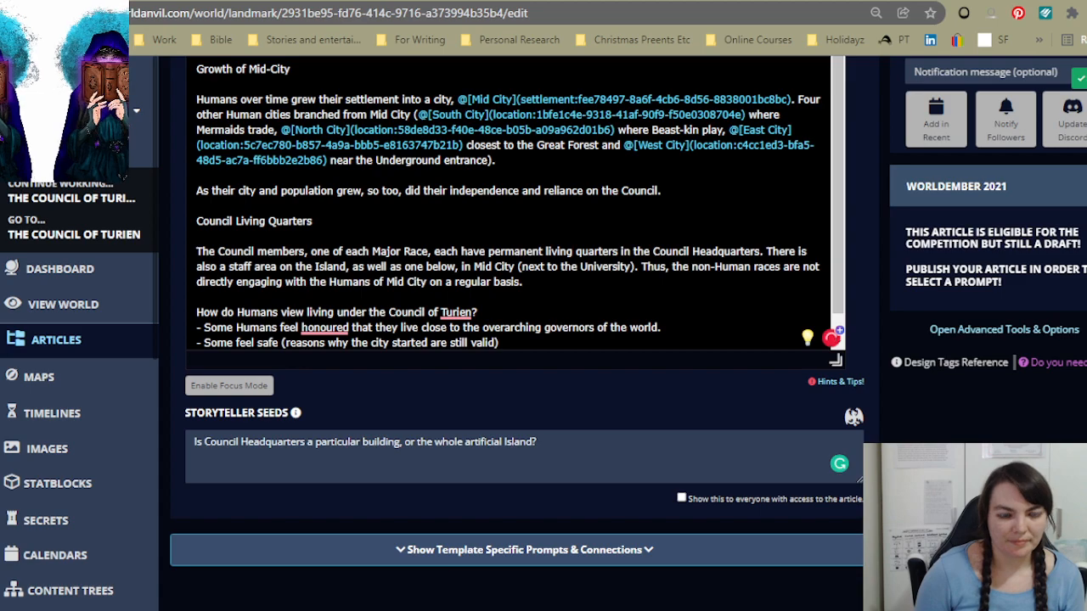
# Step: Start a third dashed line with "- A lot don't realise any significance to the Council being above them,"
pyautogui.press('Return')
pyautogui.write('-')
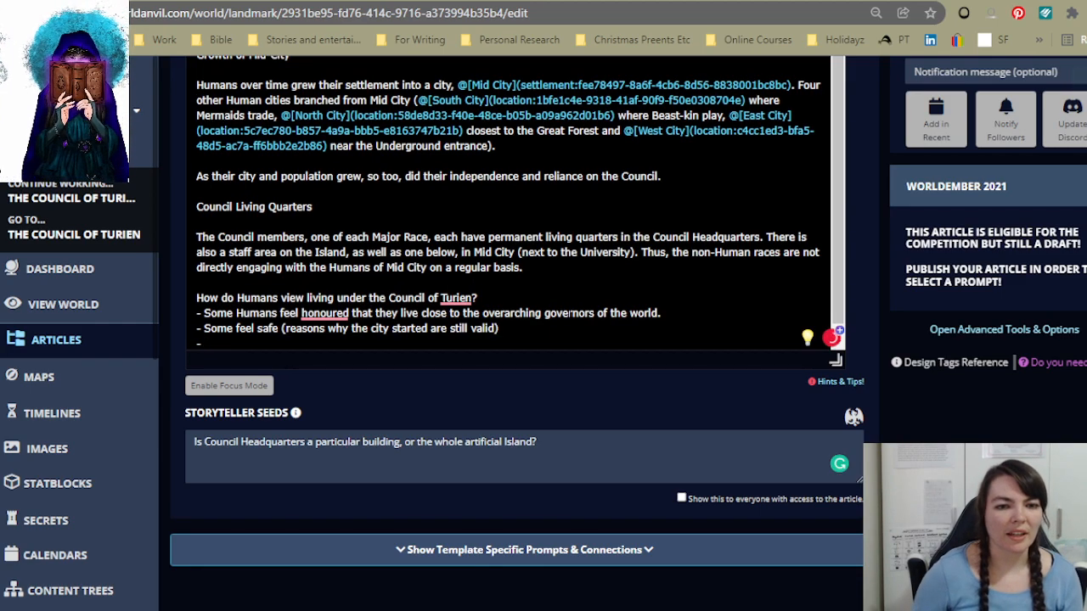
pyautogui.scroll(-1, 515, 203)
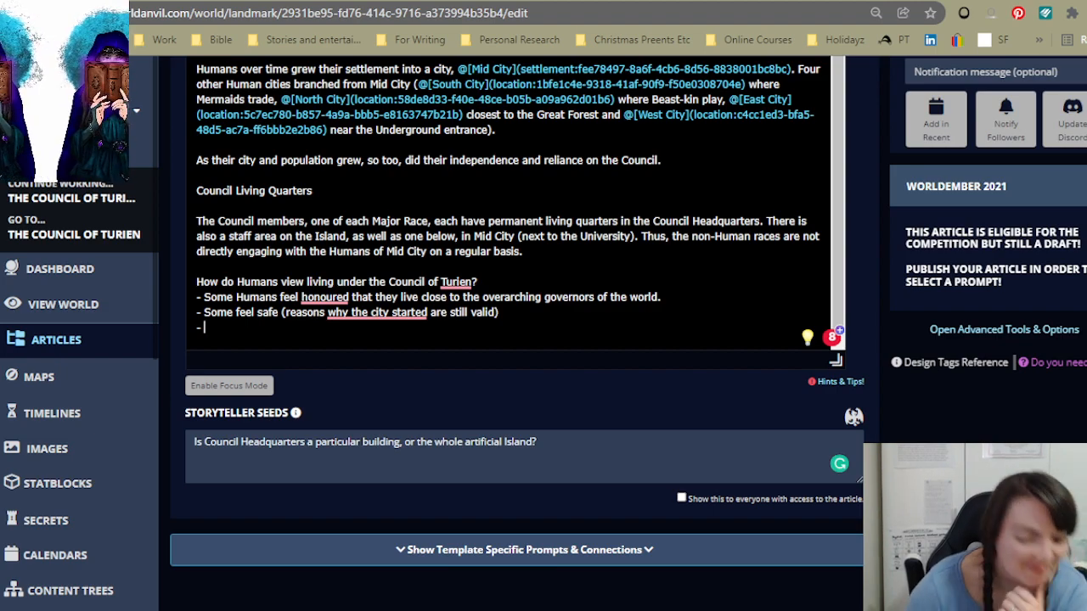
pyautogui.write('A ')
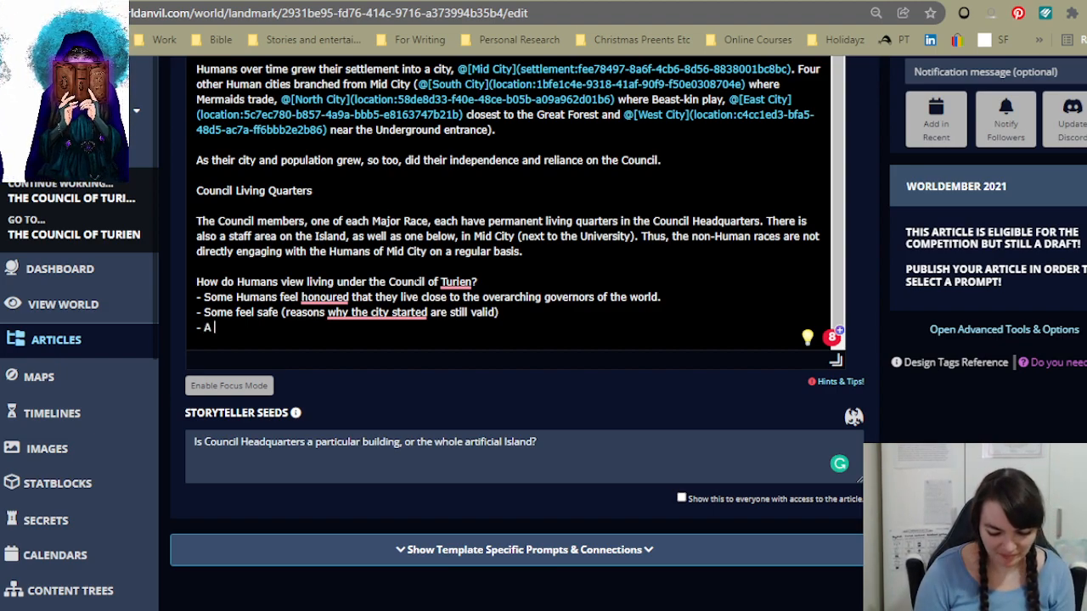
pyautogui.write("lot don't re")
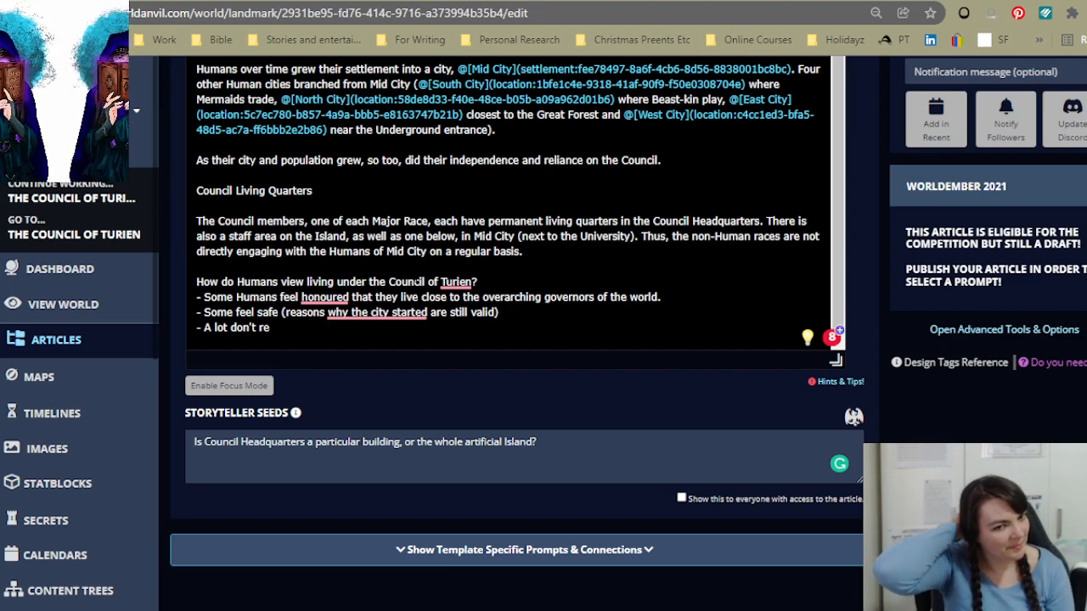
pyautogui.write('alise')
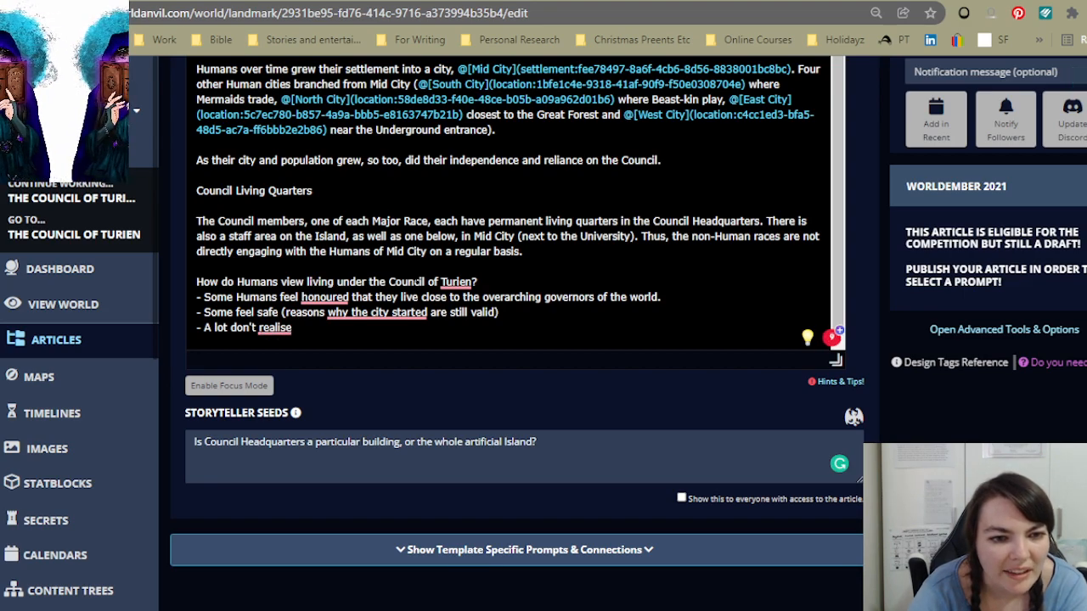
pyautogui.write('any ')
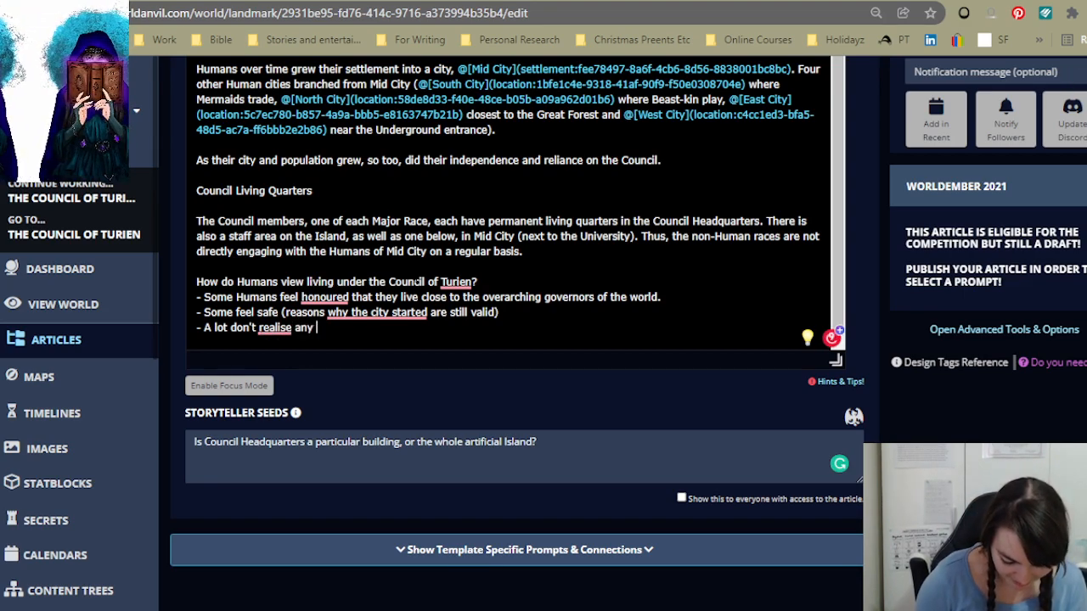
pyautogui.write('significan')
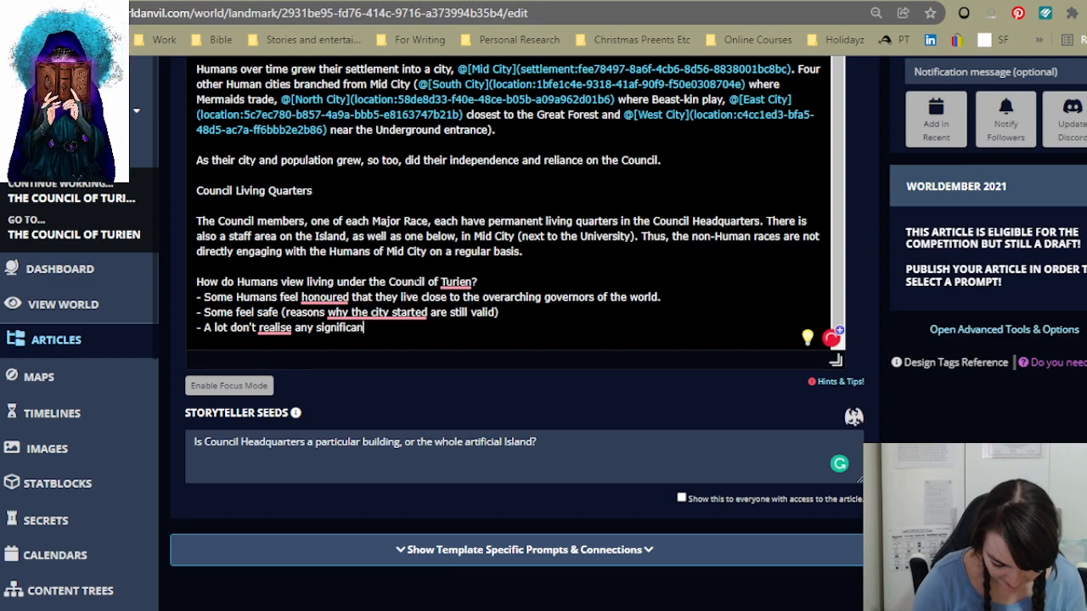
pyautogui.write('ce to the ')
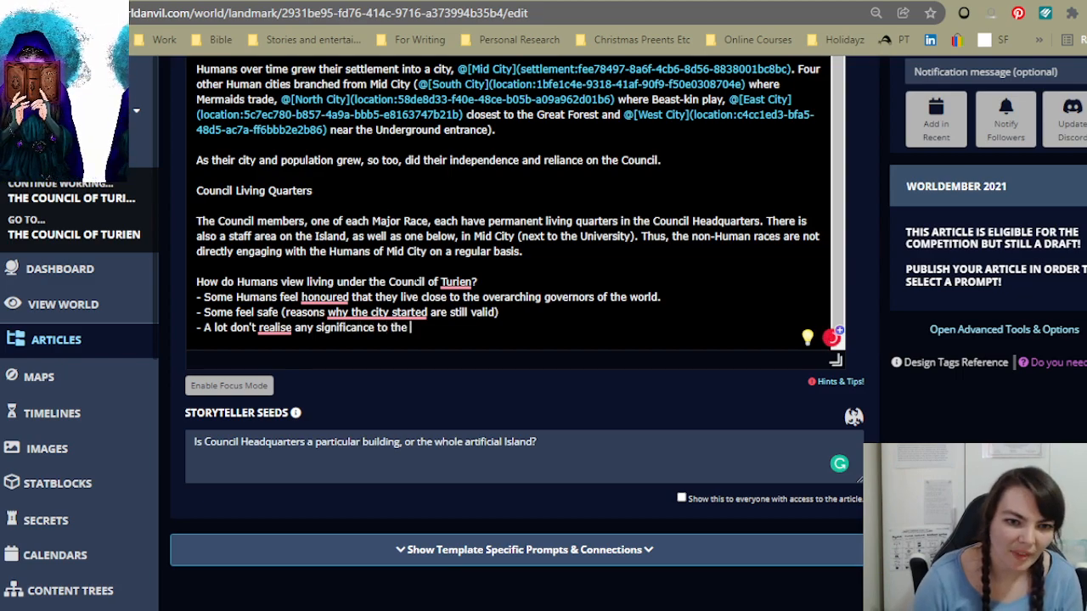
pyautogui.write('Council b')
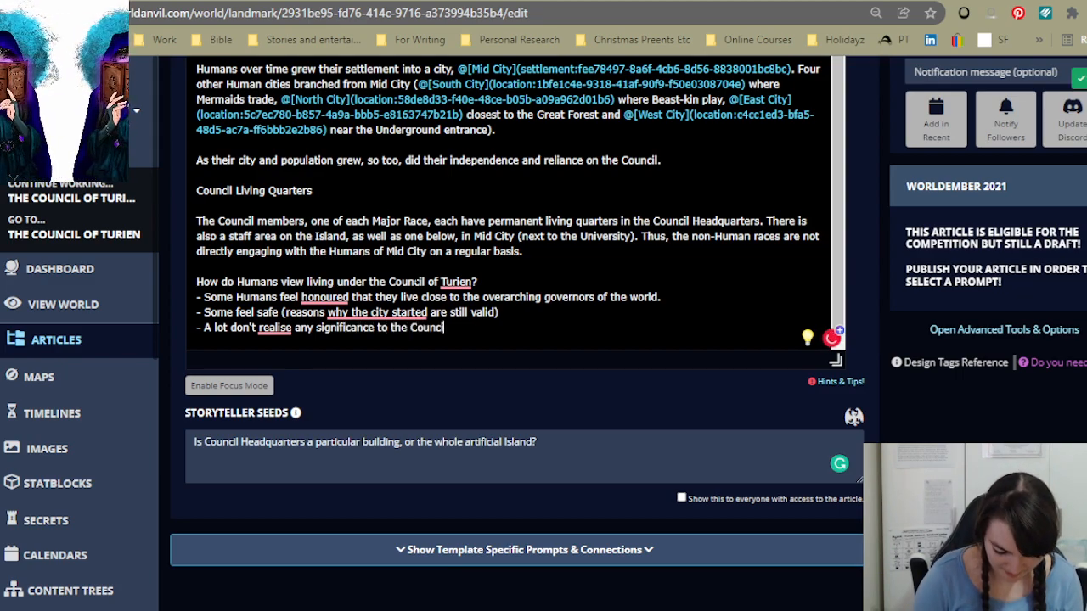
pyautogui.write('eing abov')
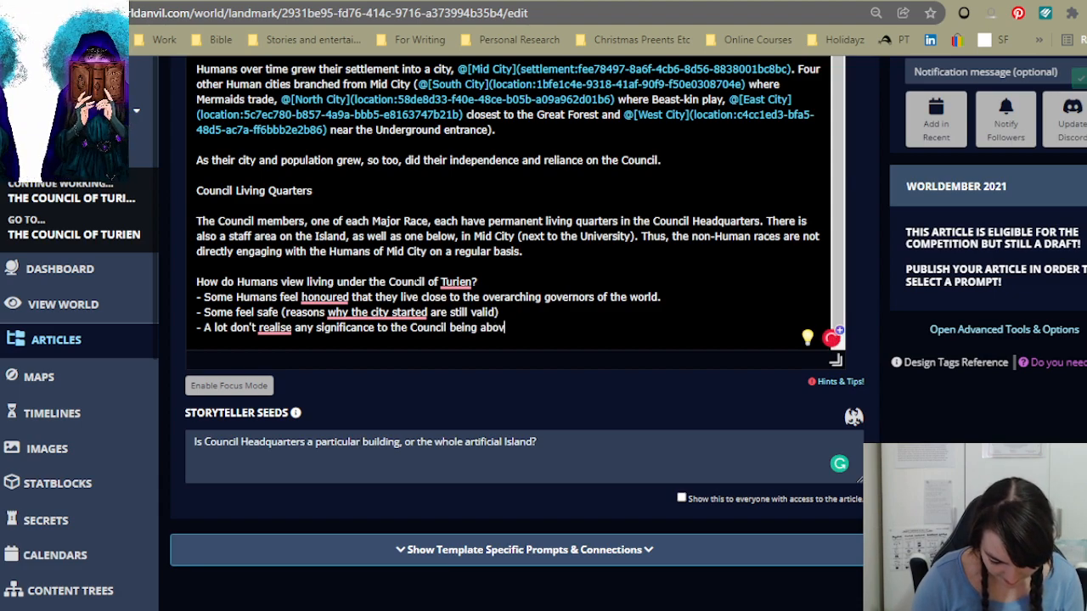
pyautogui.write('e them, un')
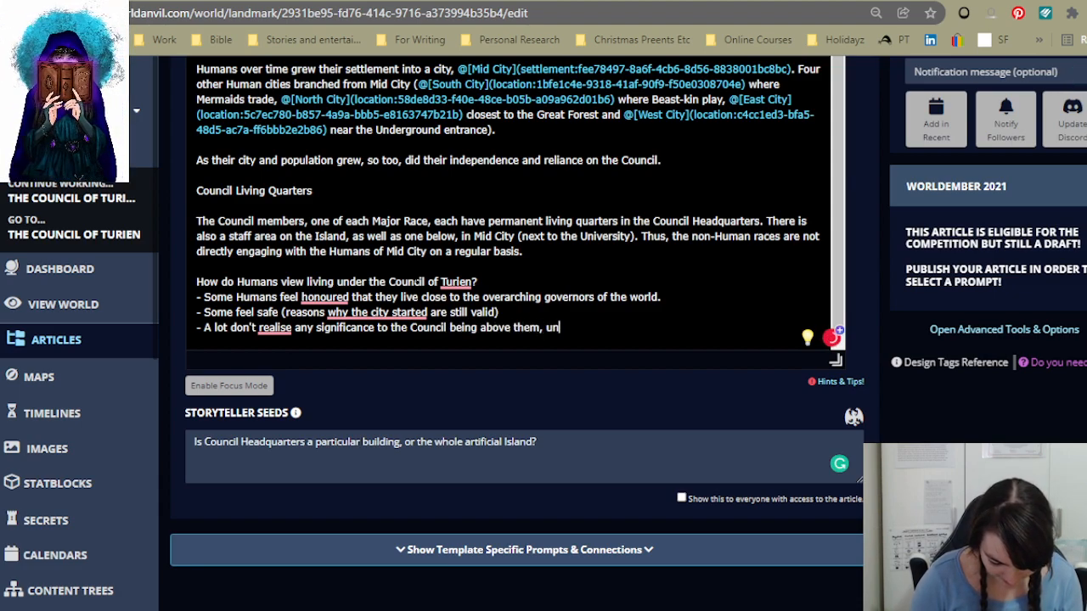
# Step: Continue the third dashed line with "unless they are specifically looking at the Elevator, and even that"
pyautogui.write('less t')
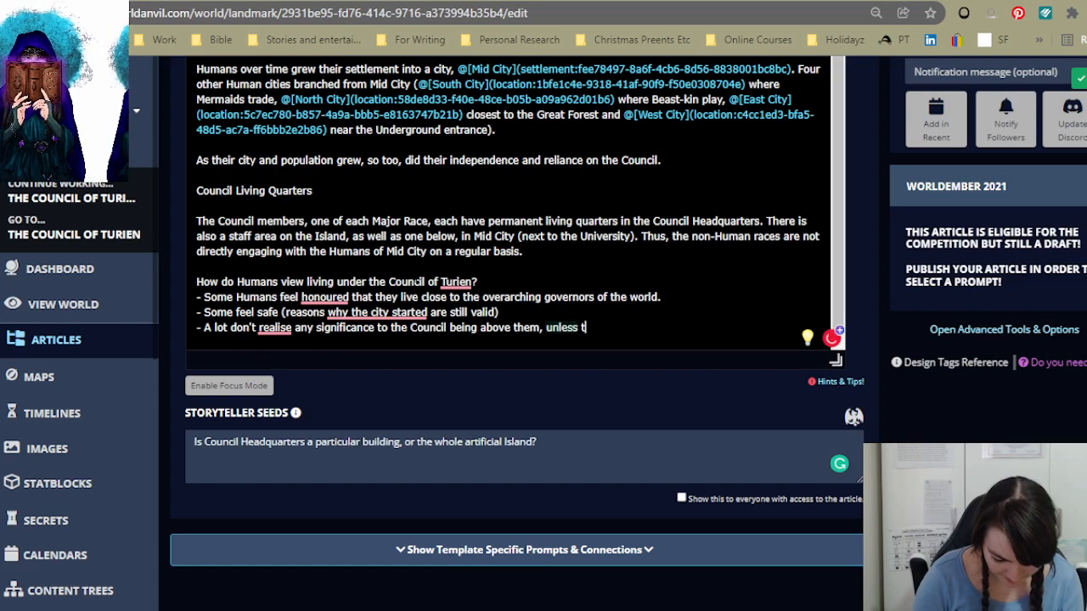
pyautogui.write('hey are speci')
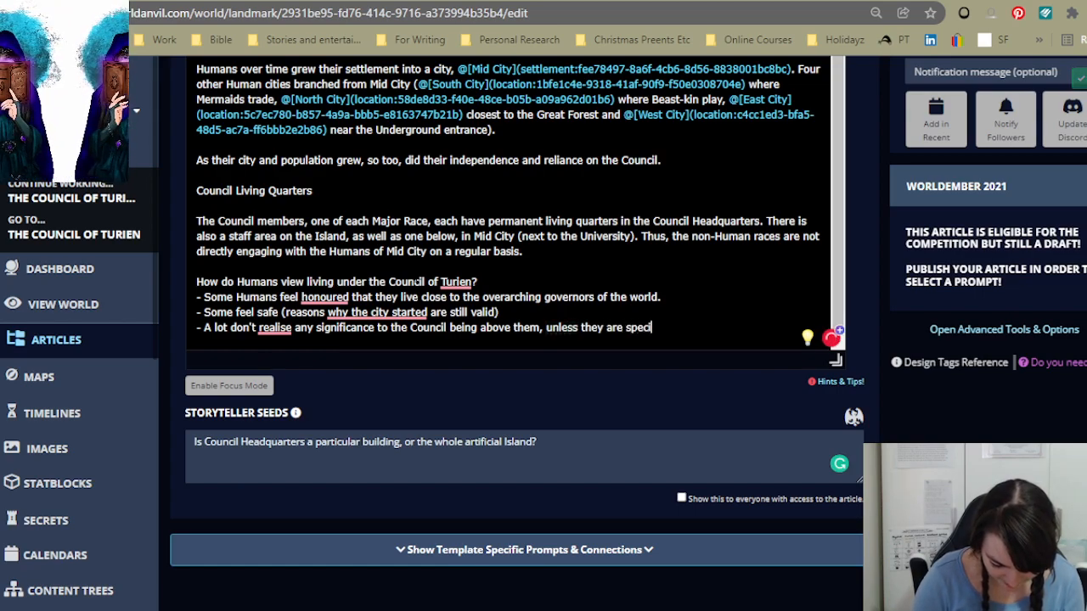
pyautogui.write('fically look')
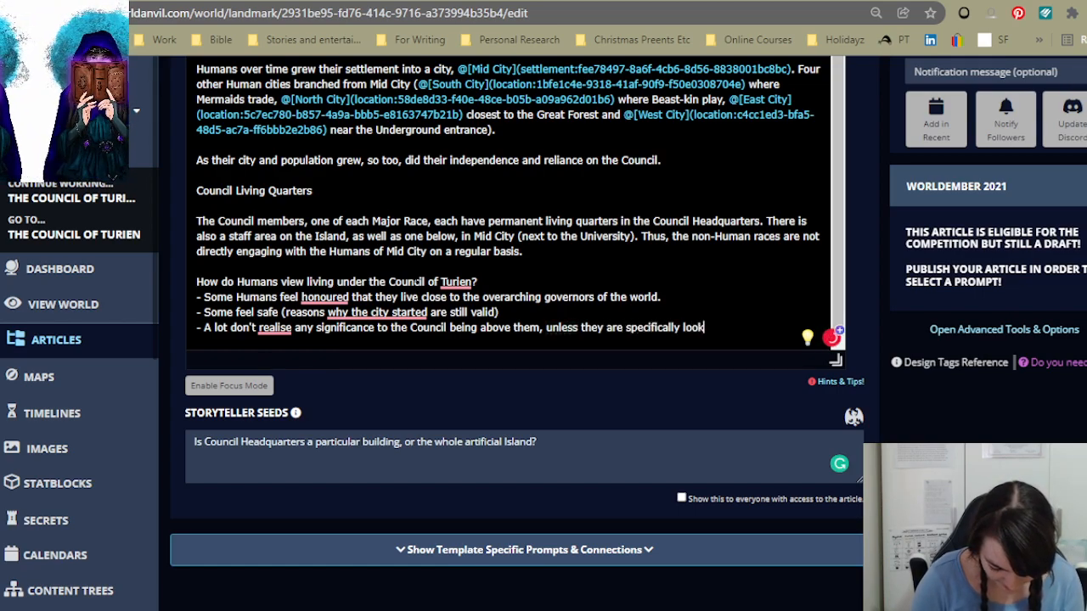
pyautogui.write('ing at the E')
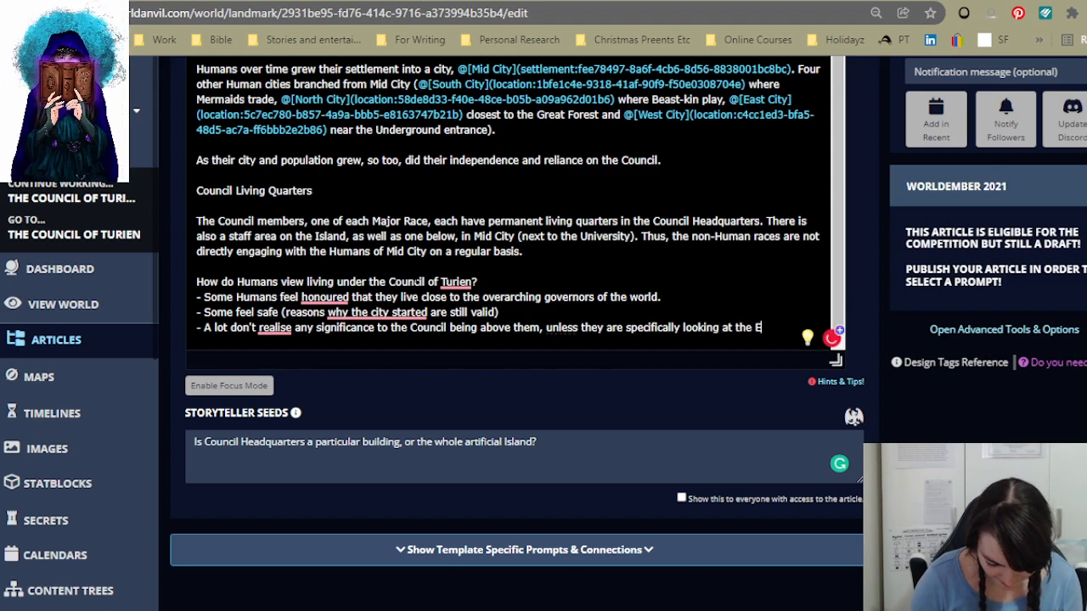
pyautogui.write('levator, and t')
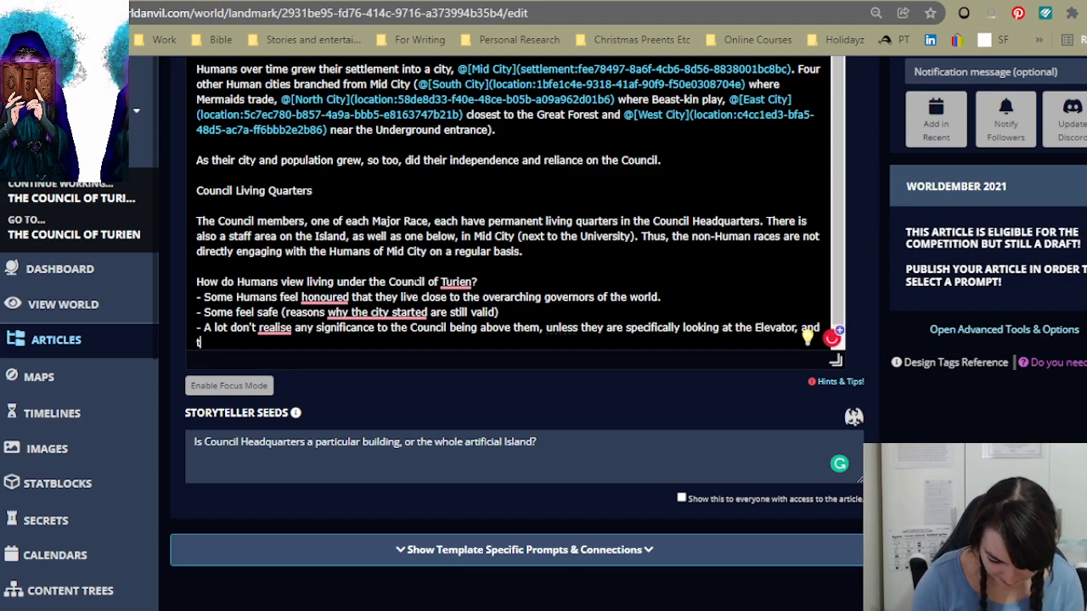
pyautogui.press('BackSpace')
pyautogui.write('even that ')
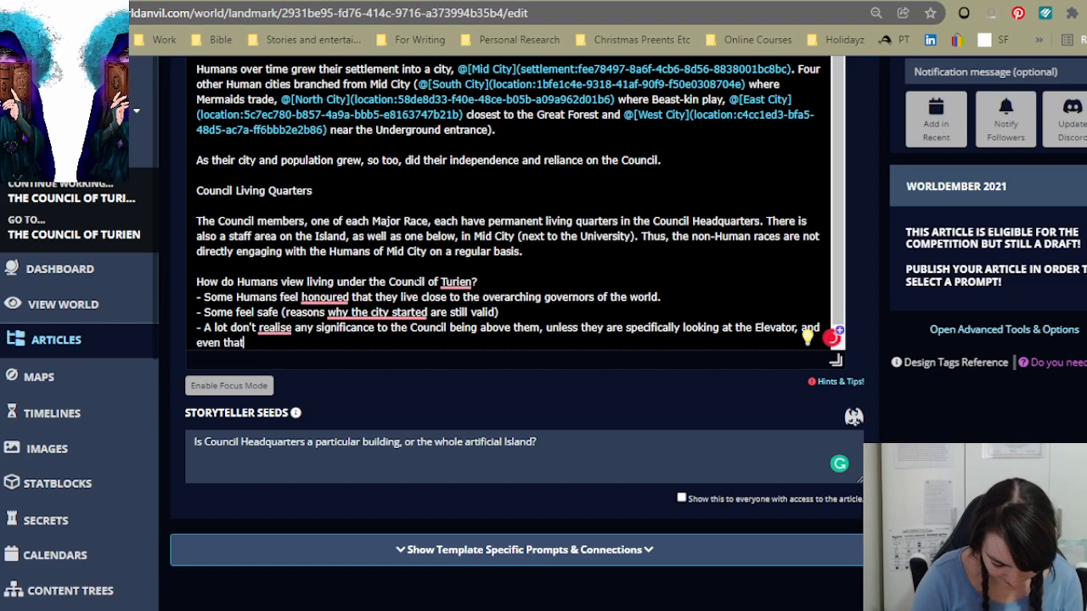
# Step: Finish the third dashed line with "is just part of the view."
pyautogui.write('is more of')
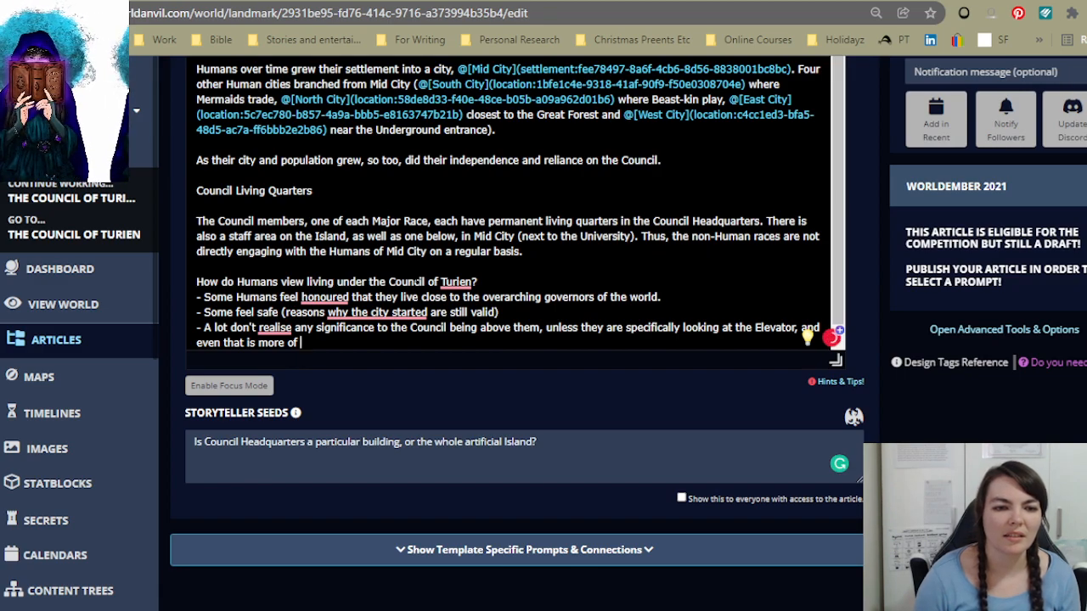
pyautogui.press('Home')
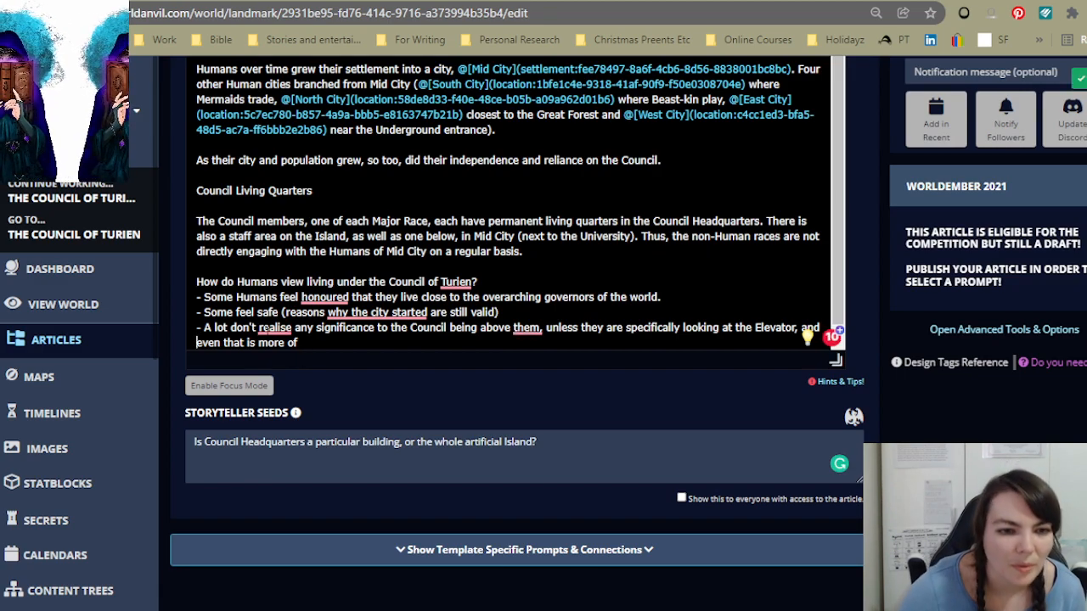
pyautogui.moveTo(274, 328)
pyautogui.press('End')
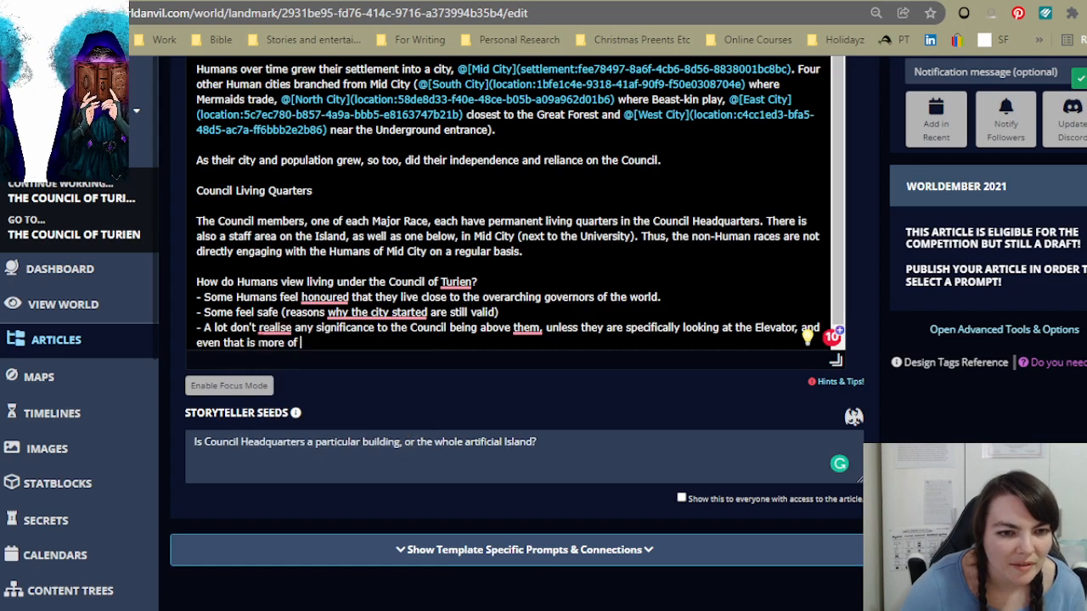
pyautogui.hotkey('ctrl', 'shift', 'Left')
pyautogui.hotkey('ctrl', 'shift', 'Left')
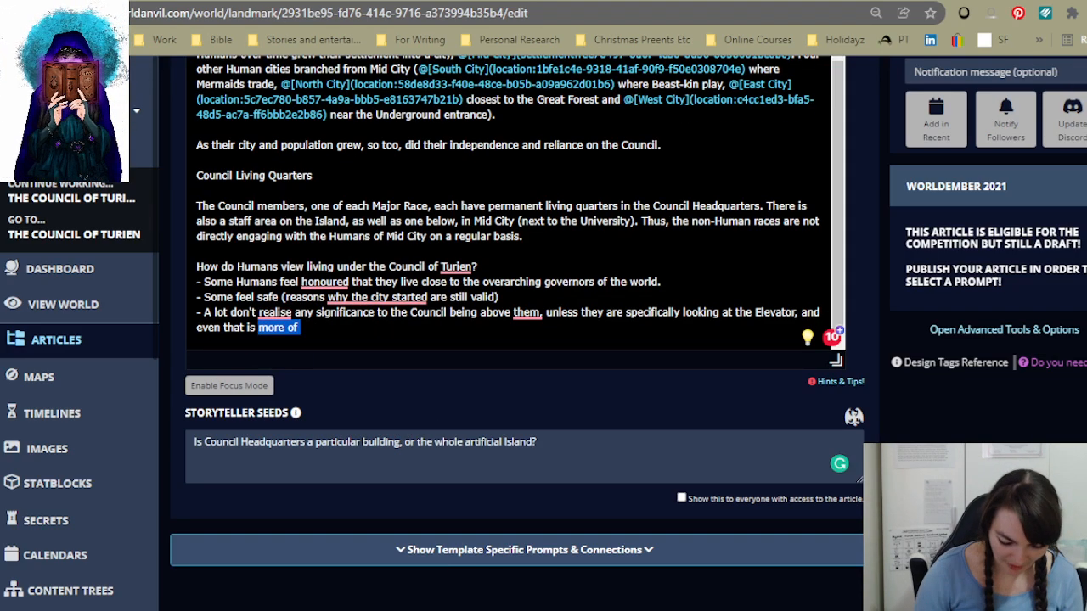
pyautogui.write('just part of the view.')
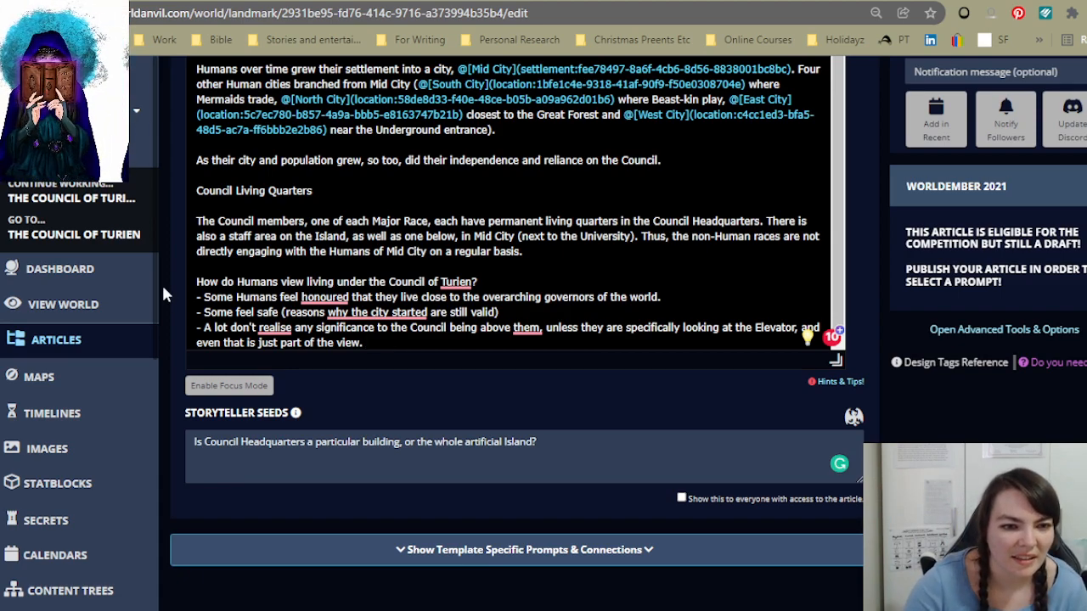
# Step: Reword "even that is" in the third dashed line to "even then it is" and add a new line below it
pyautogui.click(243, 342)
pyautogui.press('BackSpace')
pyautogui.press('BackSpace')
pyautogui.write('en')
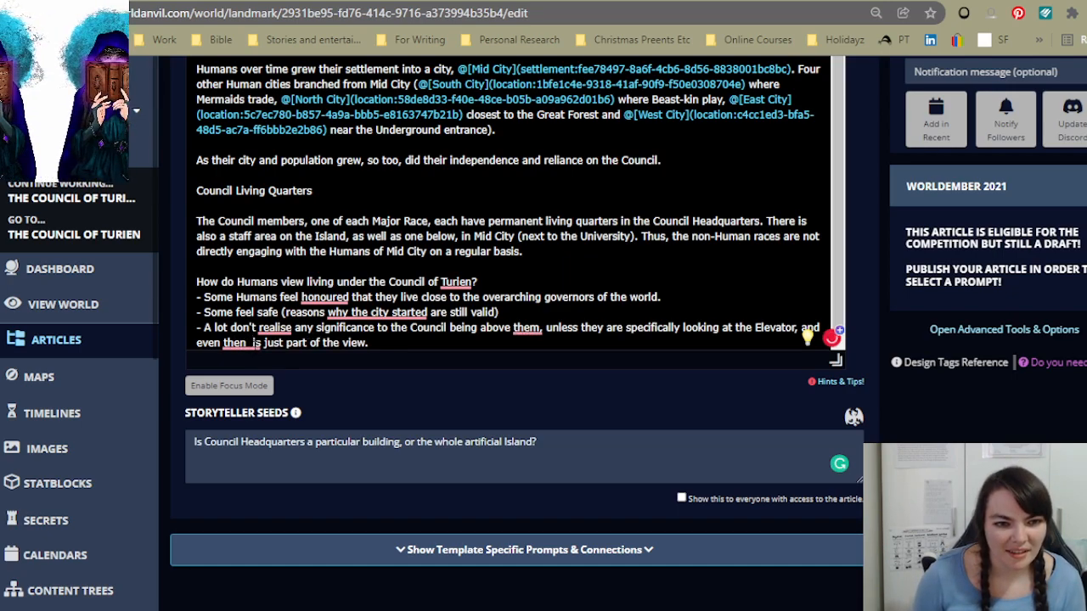
pyautogui.write(' it')
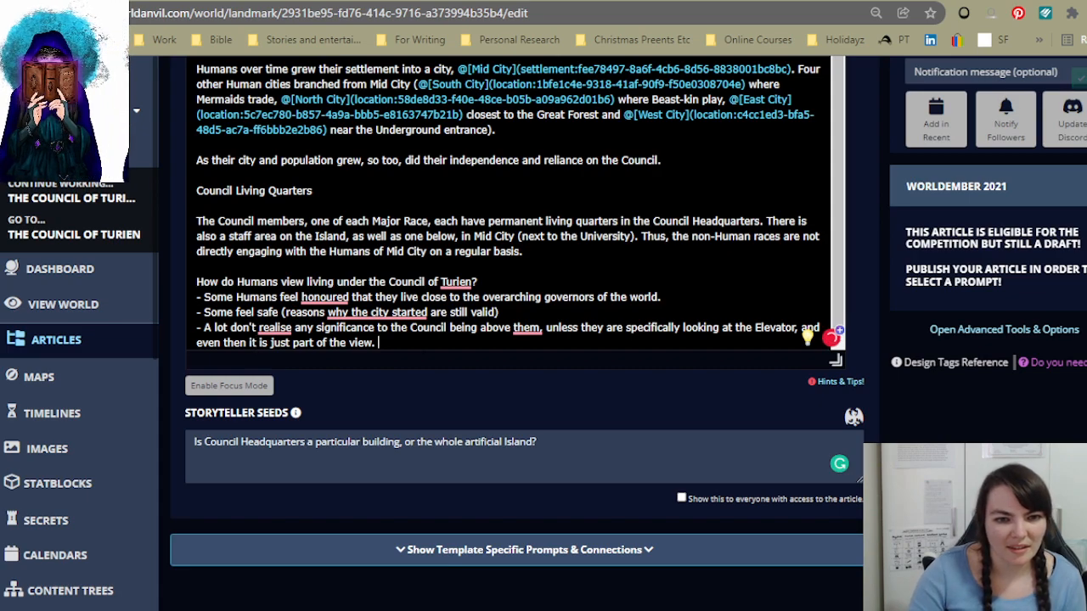
pyautogui.press('Return')
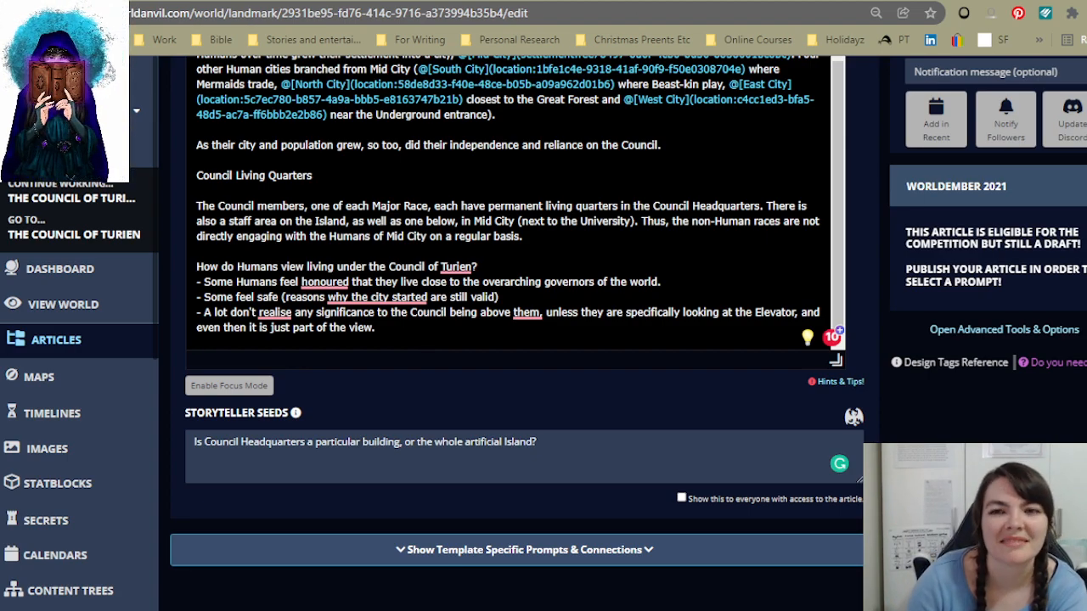
# Step: Go to youtube.com in the "define ethnicity" search page and open the "Soon May a Coffee Quills Come" video from the notifications
pyautogui.click(794, 1)
pyautogui.click(693, 15)
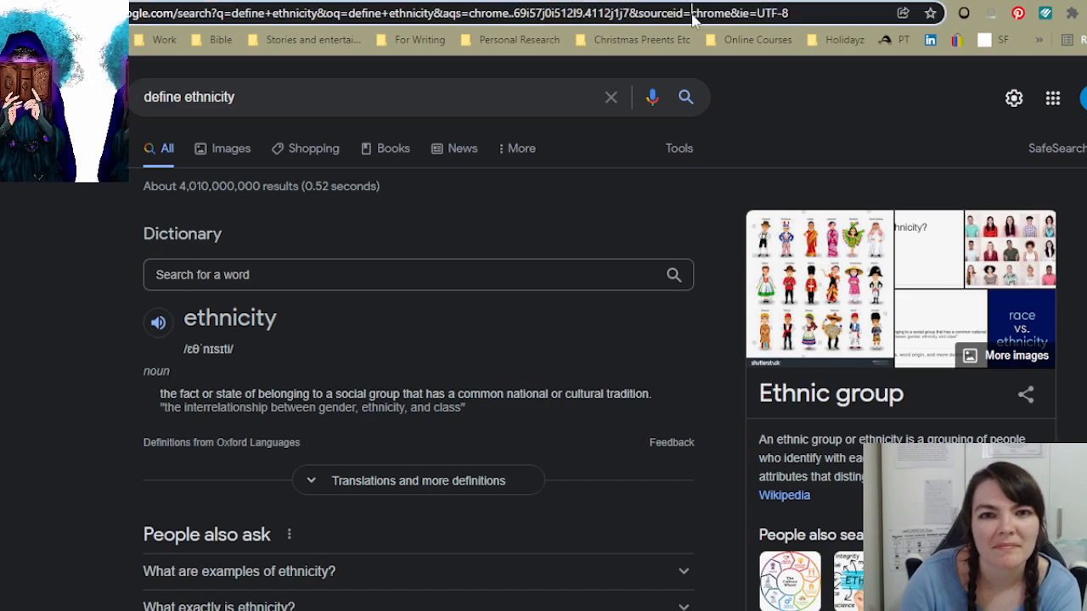
pyautogui.write('youtube.com')
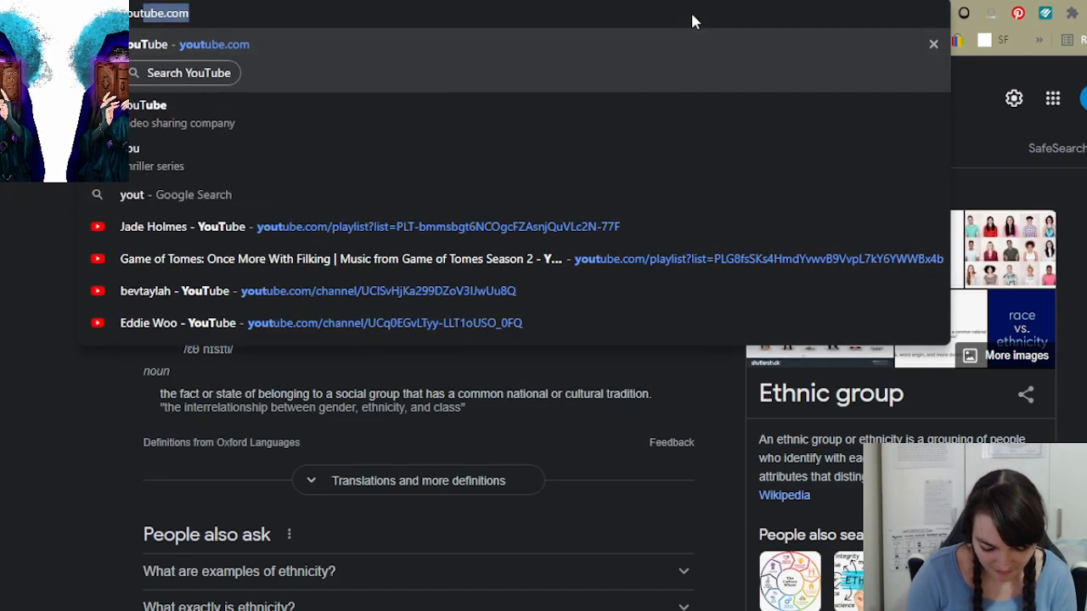
pyautogui.press('Return')
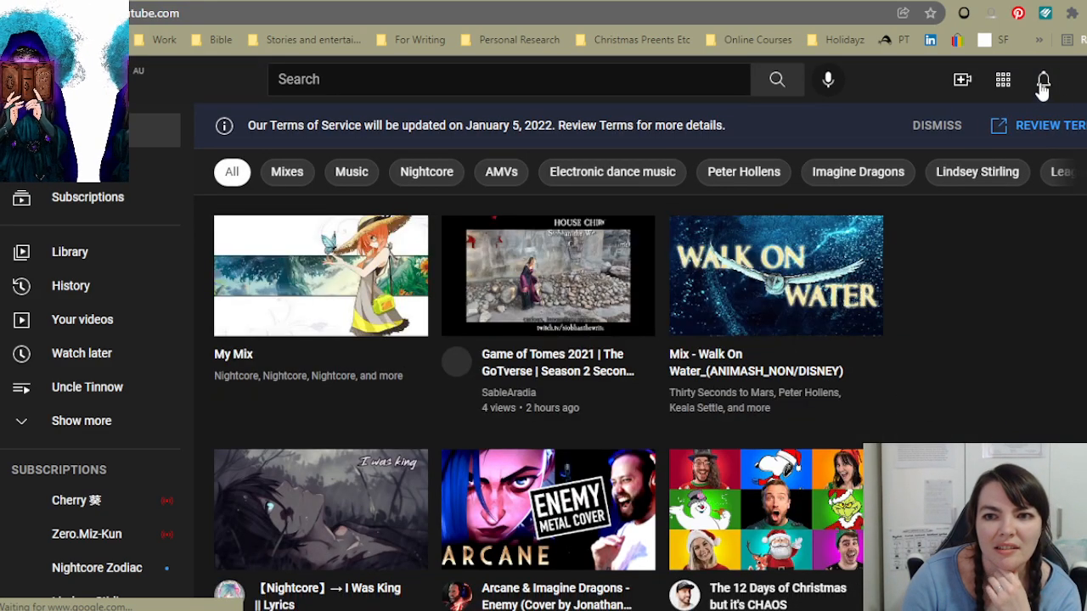
pyautogui.click(1042, 81)
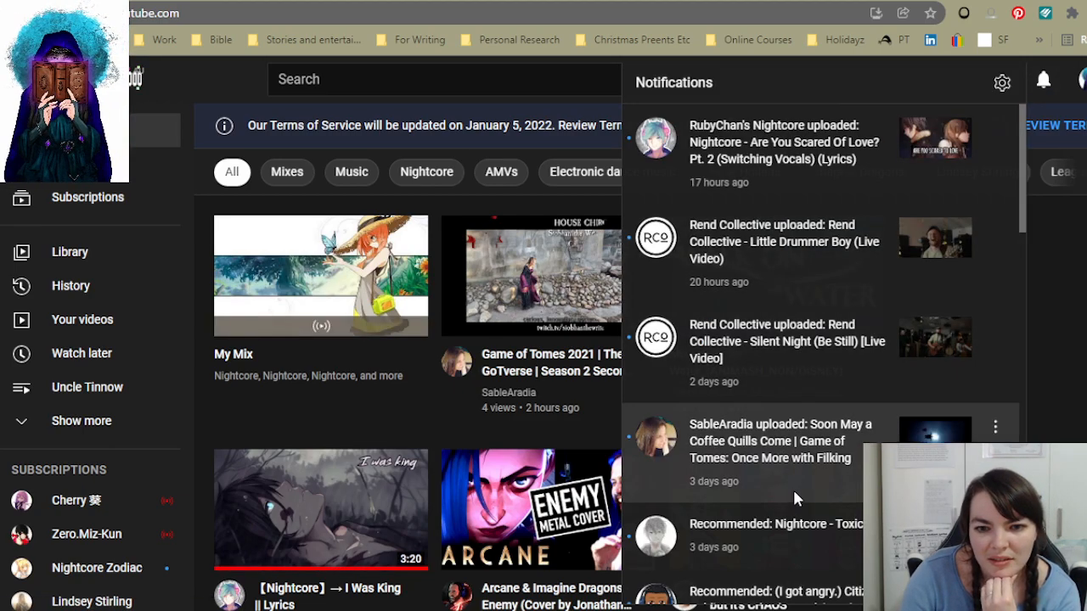
pyautogui.click(643, 448)
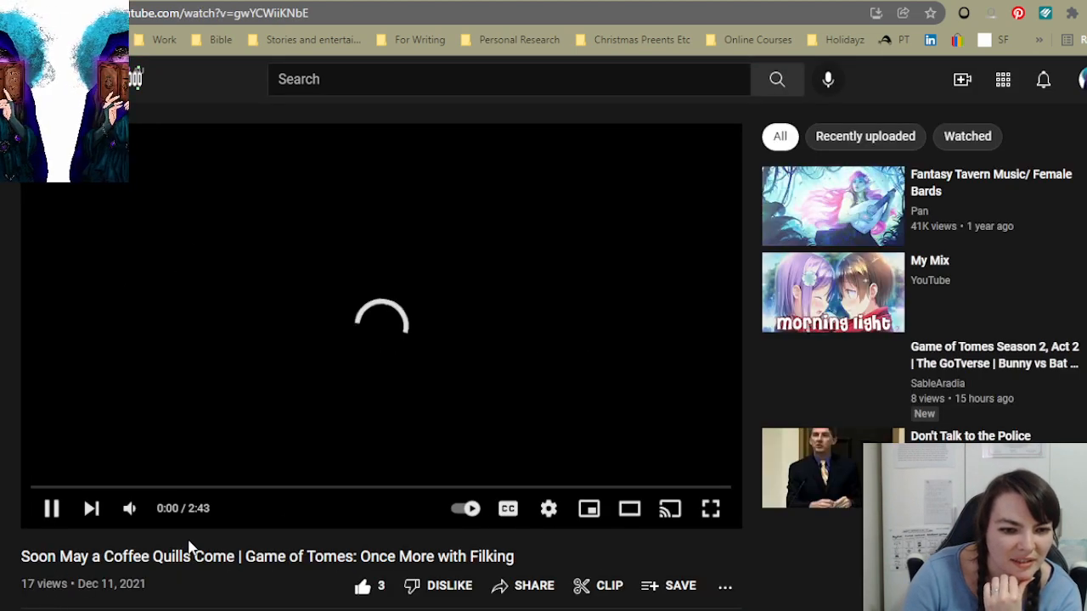
# Step: Visit the uploader's channel and open the "Home Among the Cavern" video from its uploads
pyautogui.scroll(-4, 189, 551)
pyautogui.click(116, 311)
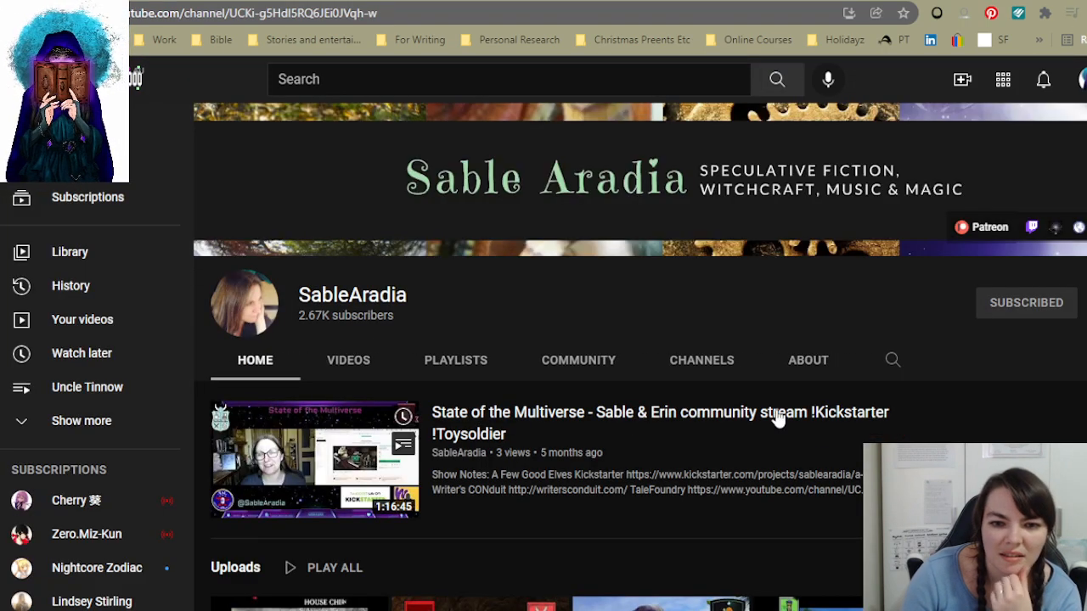
pyautogui.scroll(-2, 807, 391)
pyautogui.scroll(-2, 828, 380)
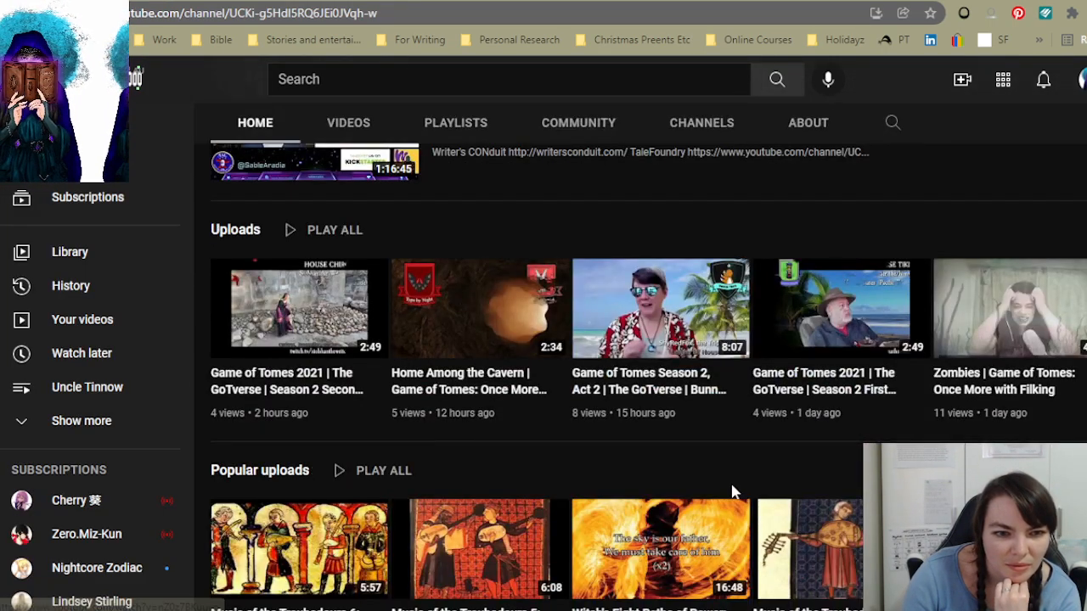
pyautogui.click(479, 310)
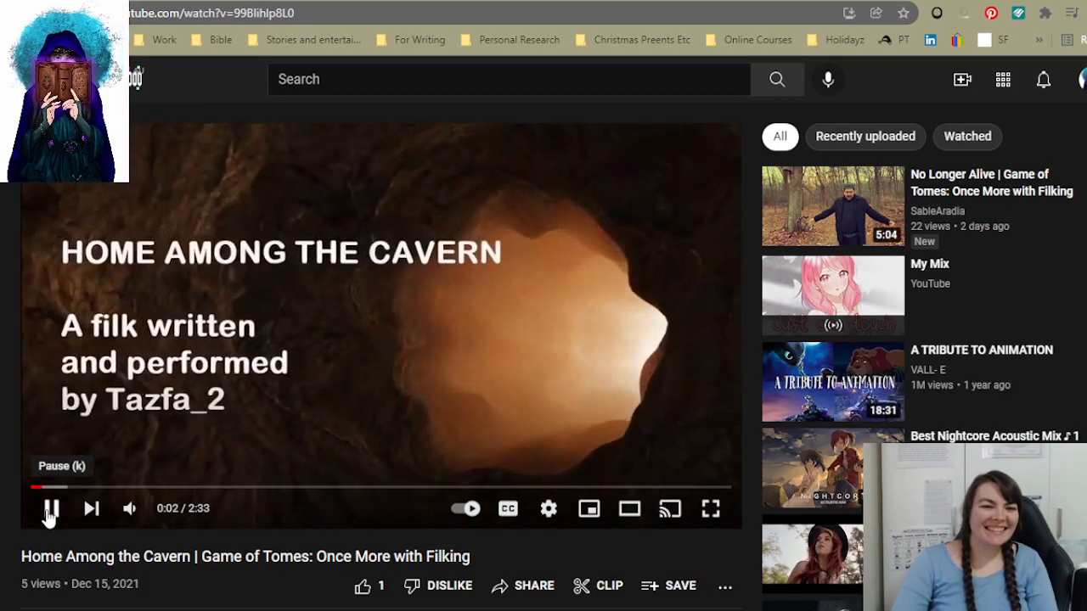
# Step: Check the "Home Among the Cavern" video's description and credits, and pause the video
pyautogui.scroll(-3, 49, 517)
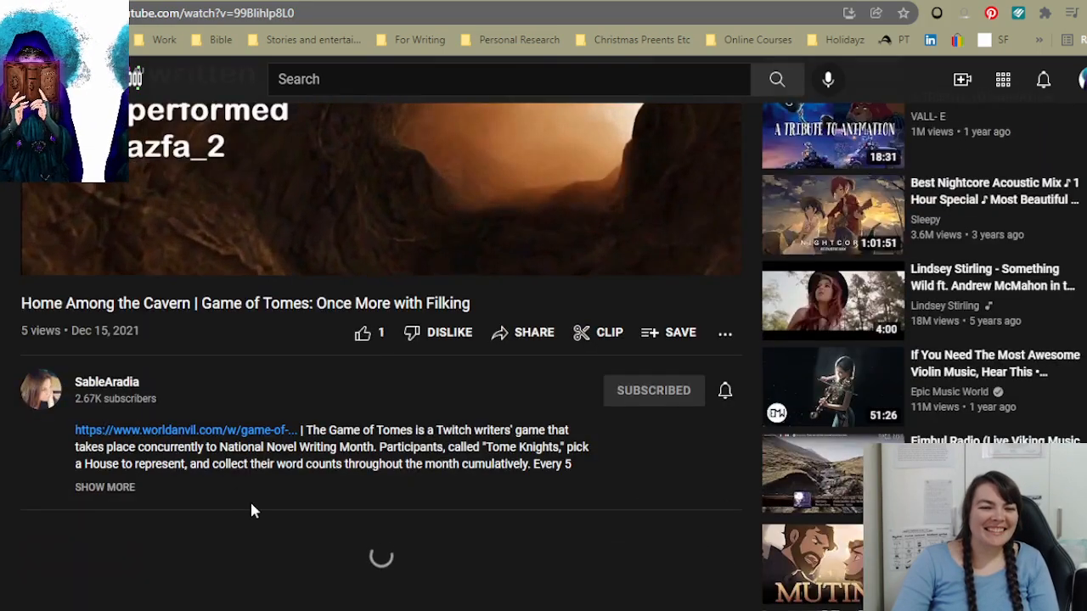
pyautogui.scroll(-2, 441, 509)
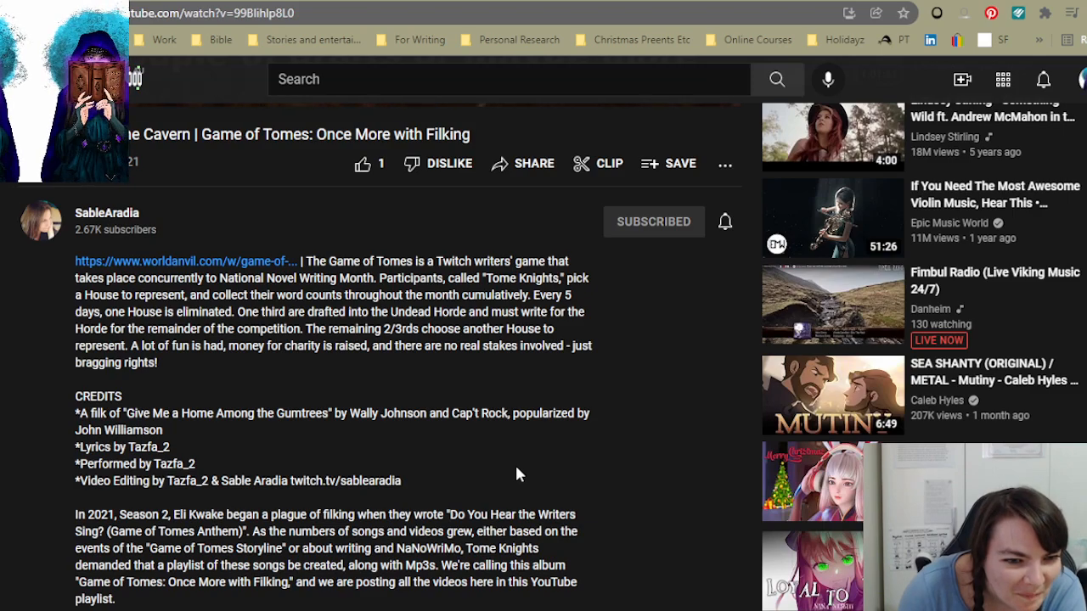
pyautogui.scroll(1, 516, 469)
pyautogui.scroll(4, 515, 473)
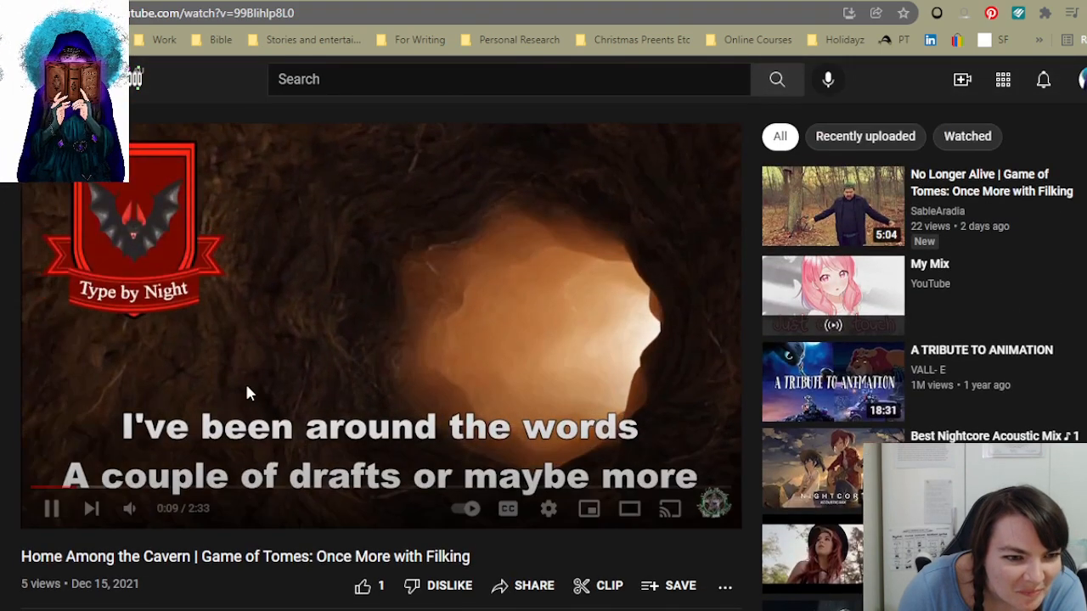
pyautogui.click(50, 508)
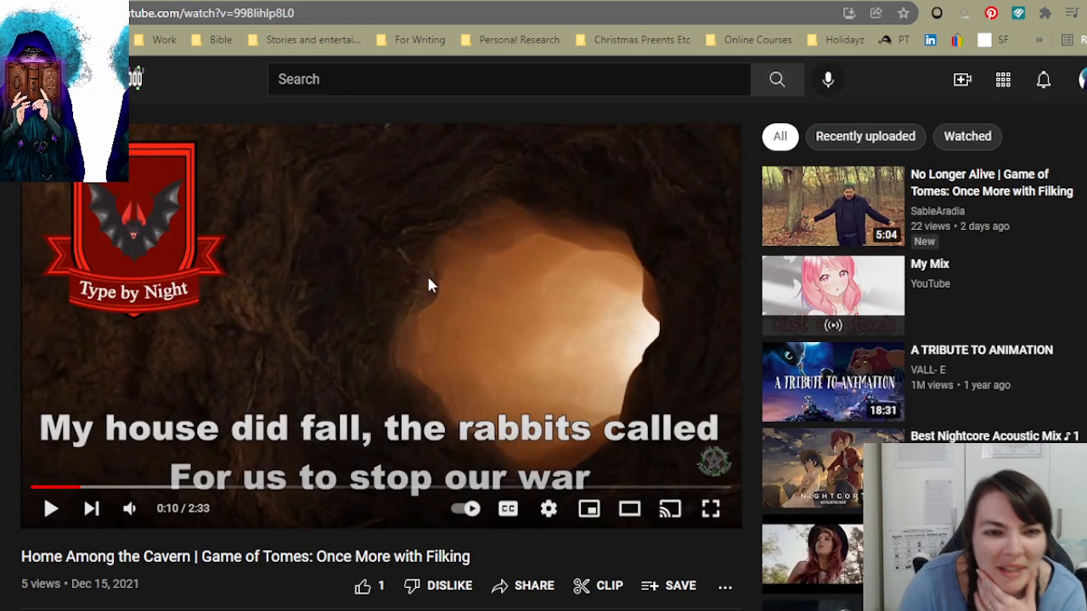
# Step: Review the full description of the paused video again and return to the World Anvil article on the Elevator
pyautogui.scroll(-2, 412, 286)
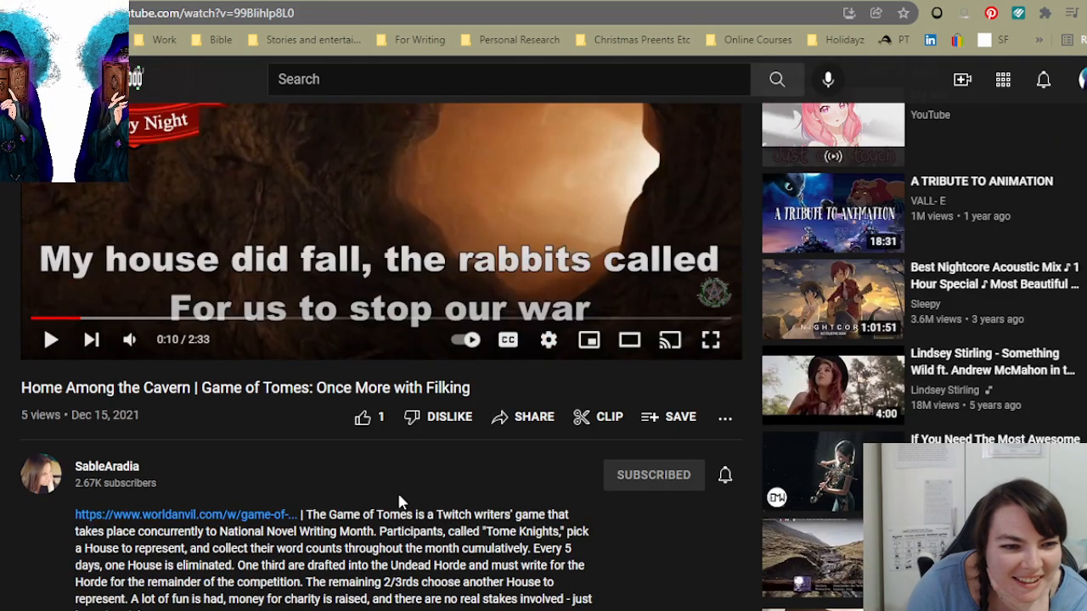
pyautogui.scroll(-2, 400, 504)
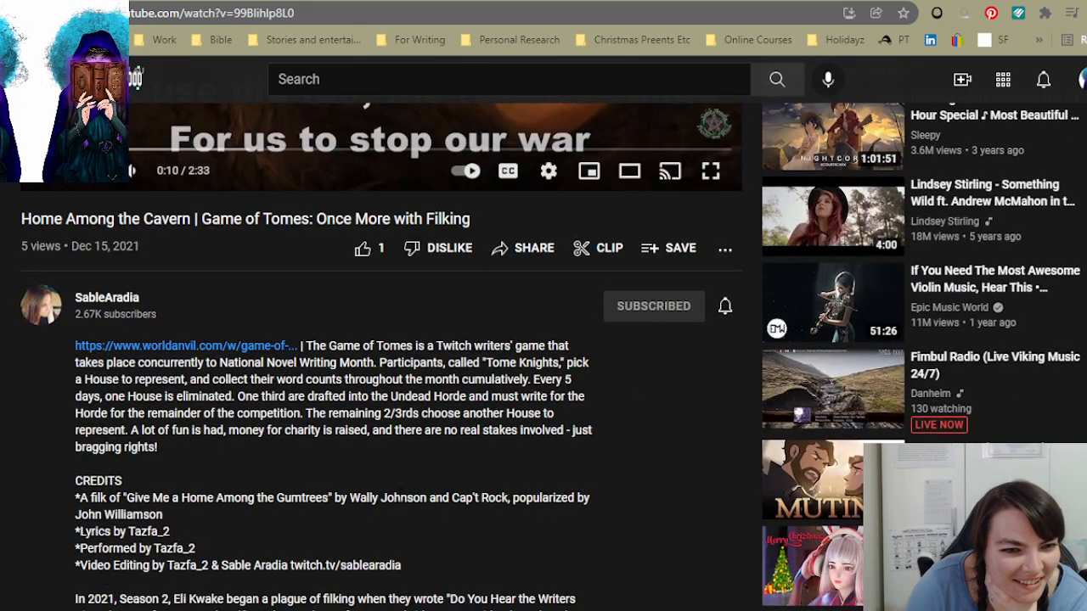
pyautogui.scroll(-4, 535, 477)
pyautogui.scroll(-1, 534, 478)
pyautogui.scroll(9, 532, 466)
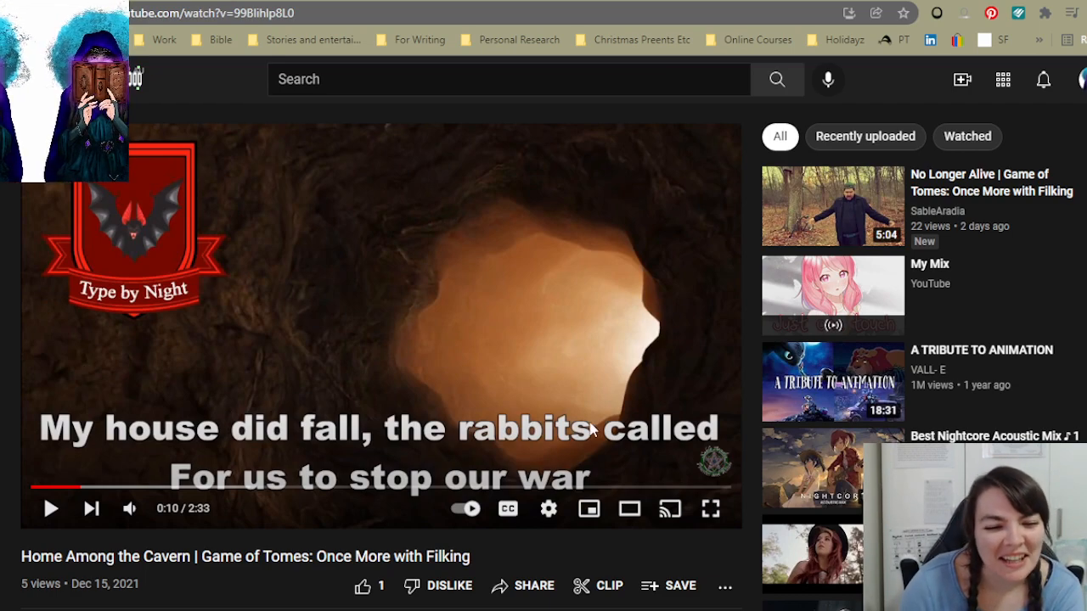
pyautogui.moveTo(715, 466)
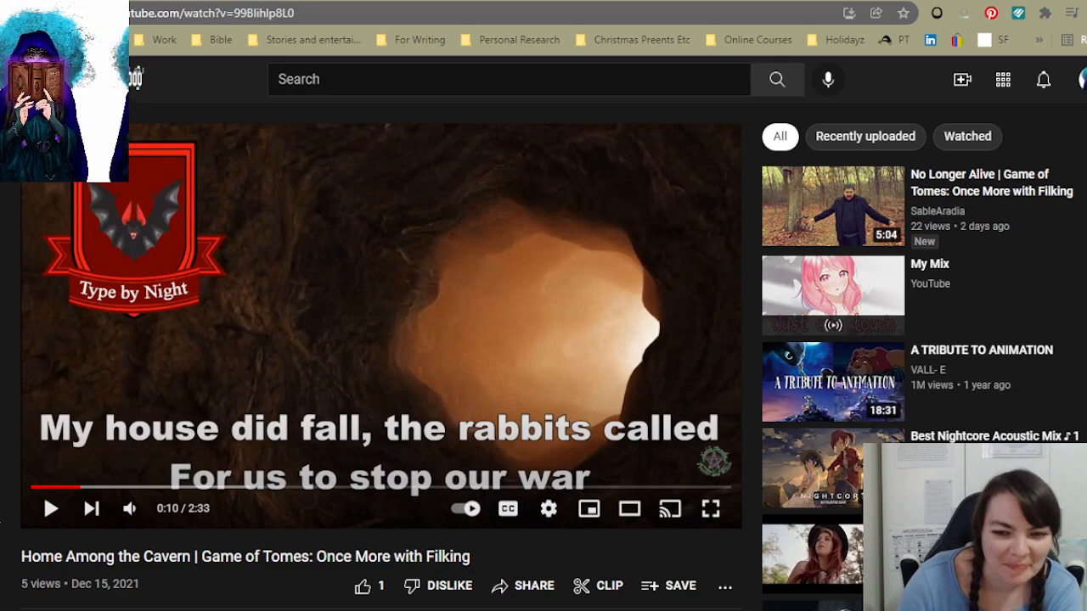
pyautogui.scroll(-4, 43, 494)
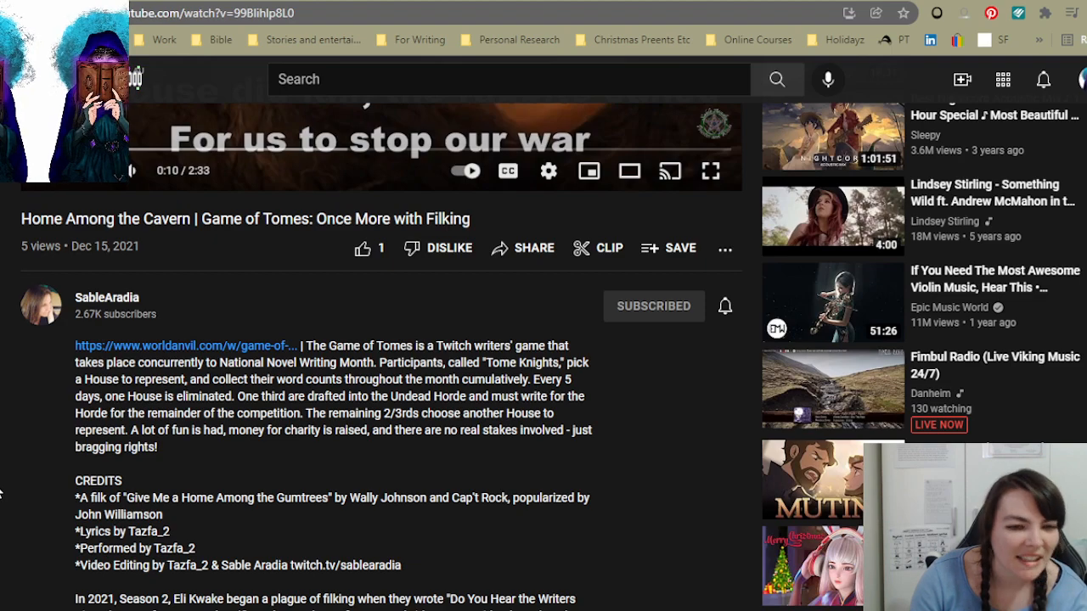
pyautogui.scroll(4, 2, 492)
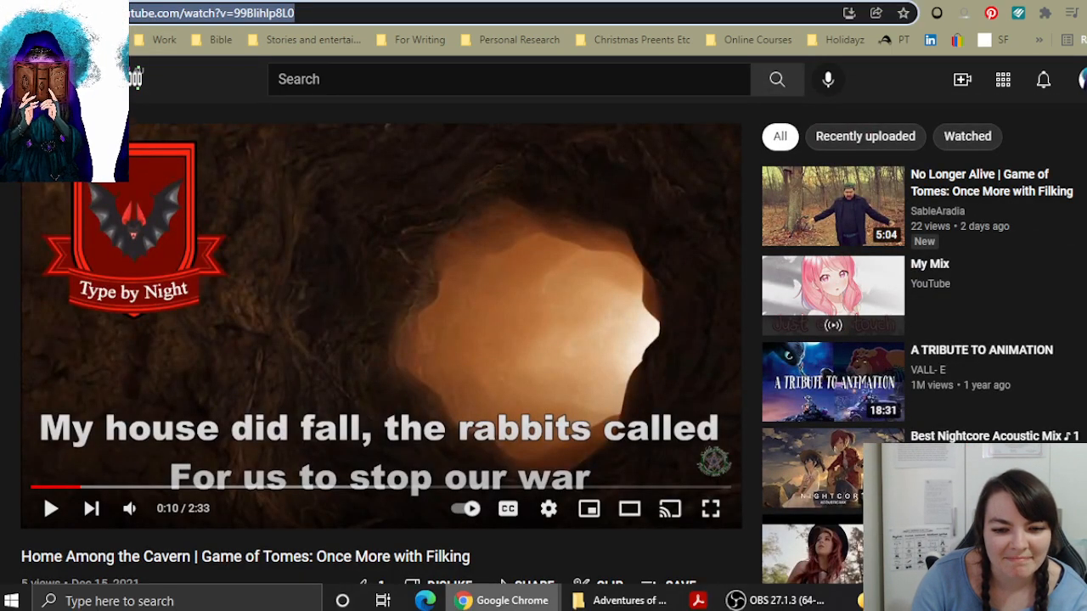
pyautogui.moveTo(501, 600)
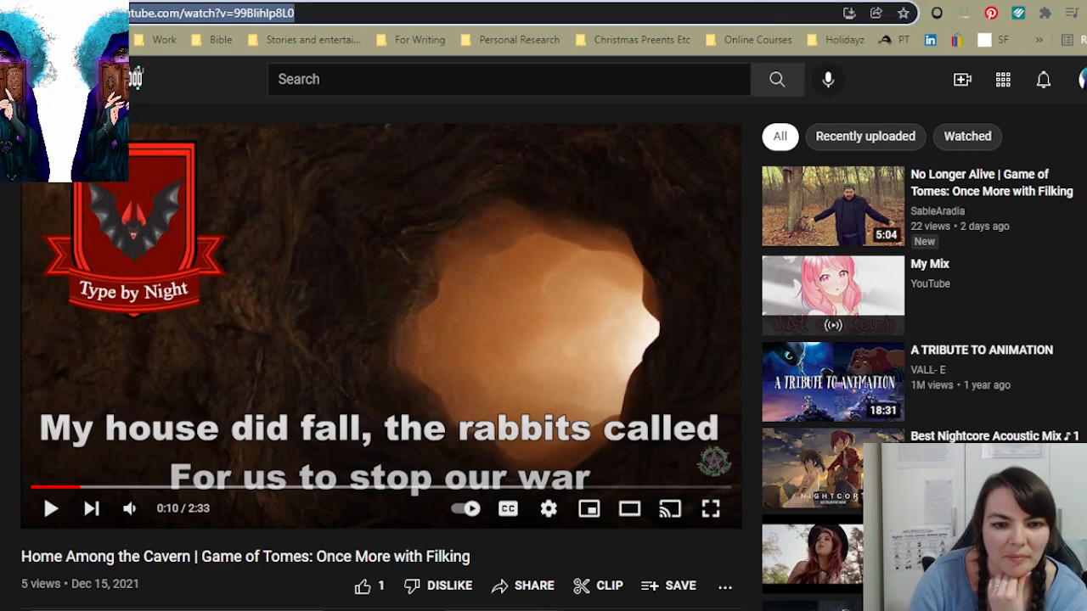
pyautogui.moveTo(499, 604)
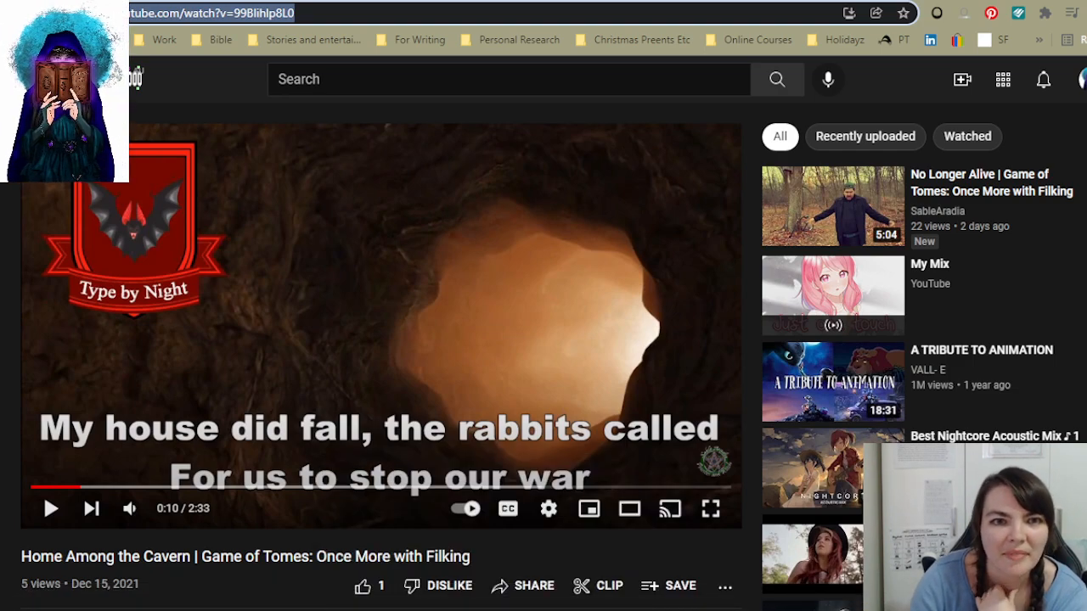
pyautogui.hotkey('ctrl', 'Tab')
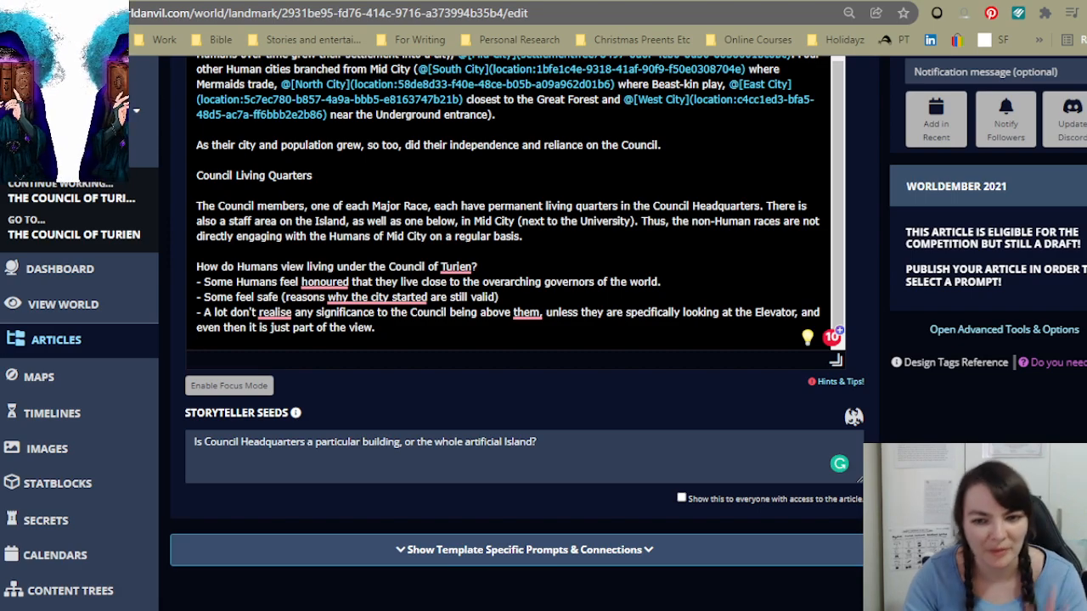
# Step: Add the heading "The Elevator itself" below the bullet list and insert a blank line after the question about how Humans view the Council
pyautogui.moveTo(396, 297)
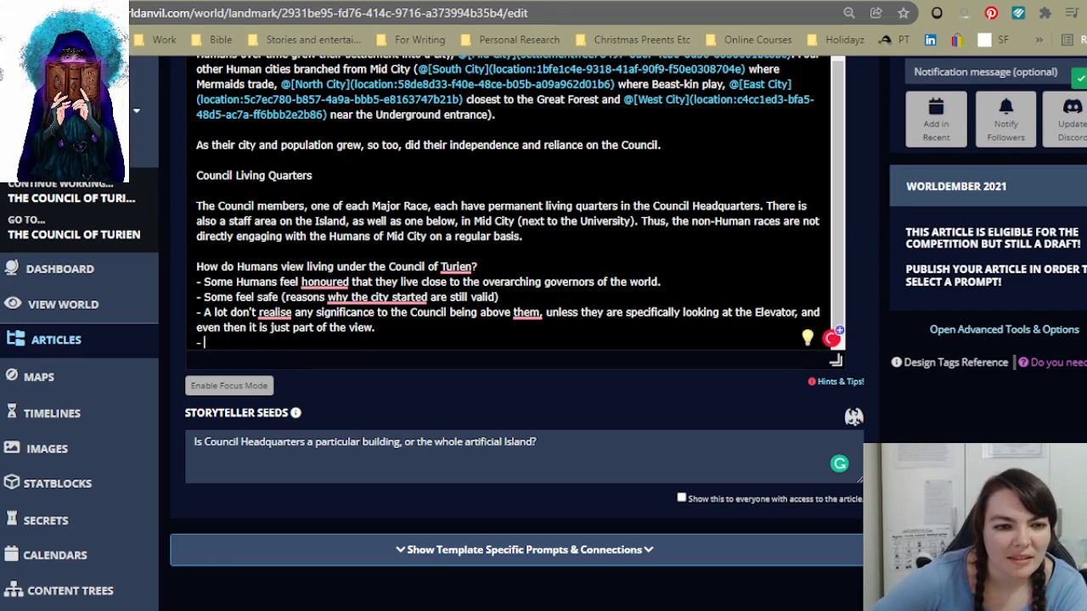
pyautogui.press('BackSpace')
pyautogui.press('BackSpace')
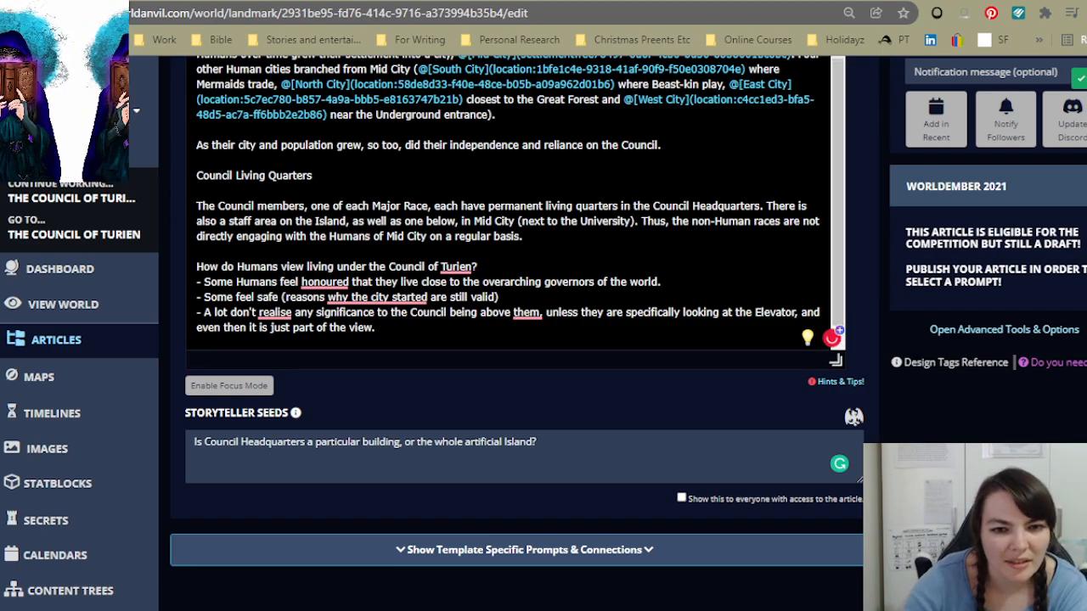
pyautogui.press('Return')
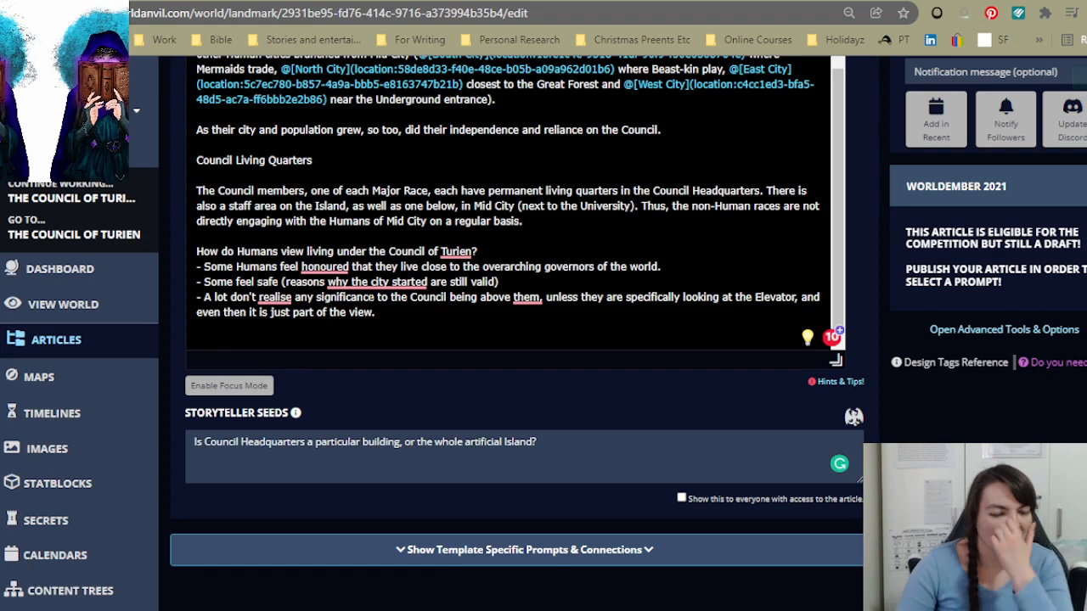
pyautogui.write('The Elev')
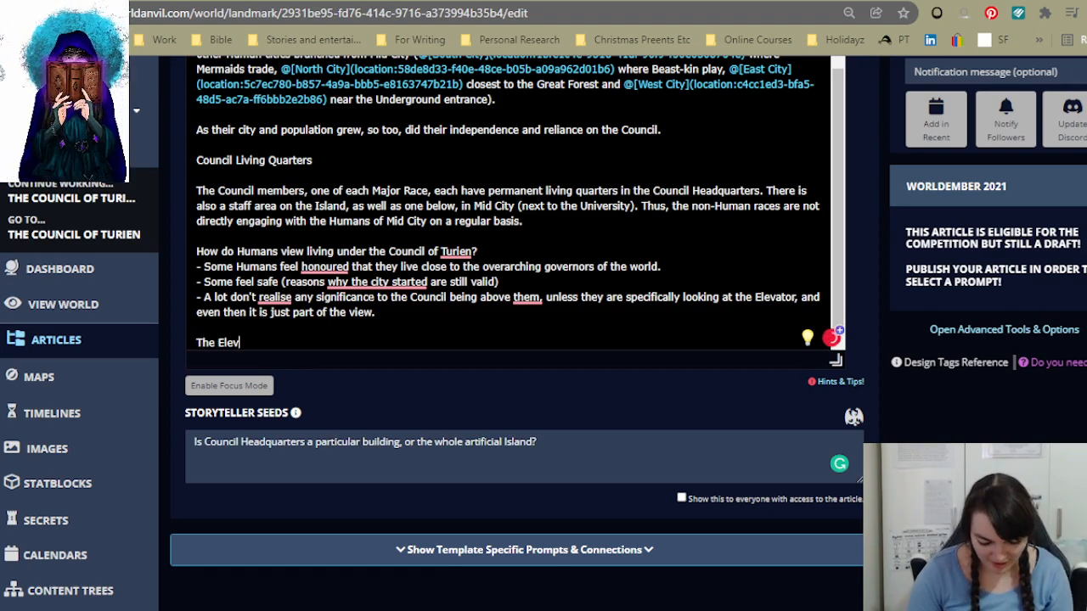
pyautogui.write('ator itsel')
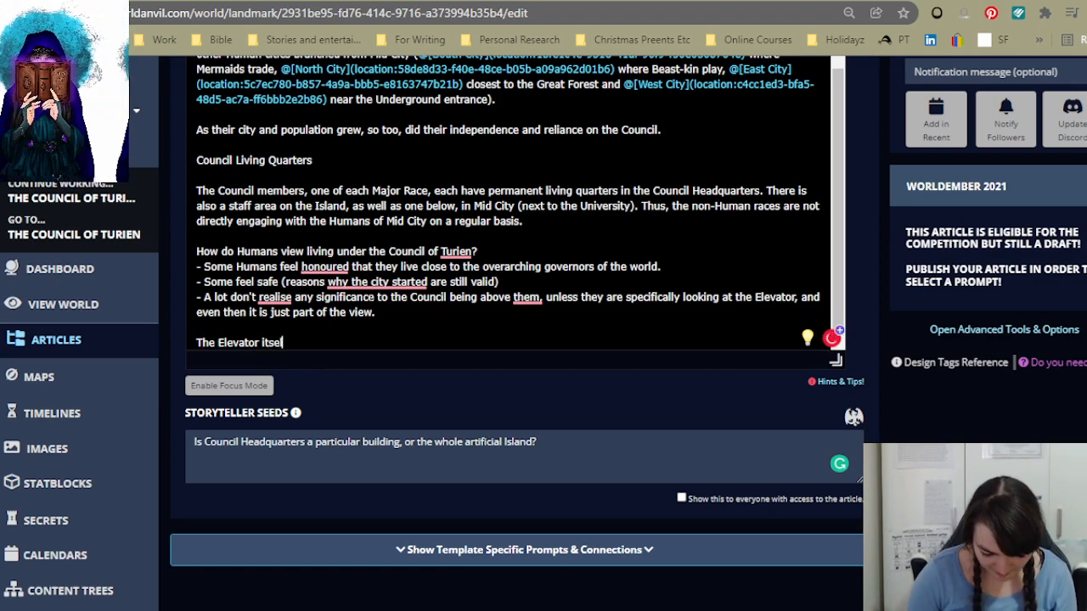
pyautogui.write('f.')
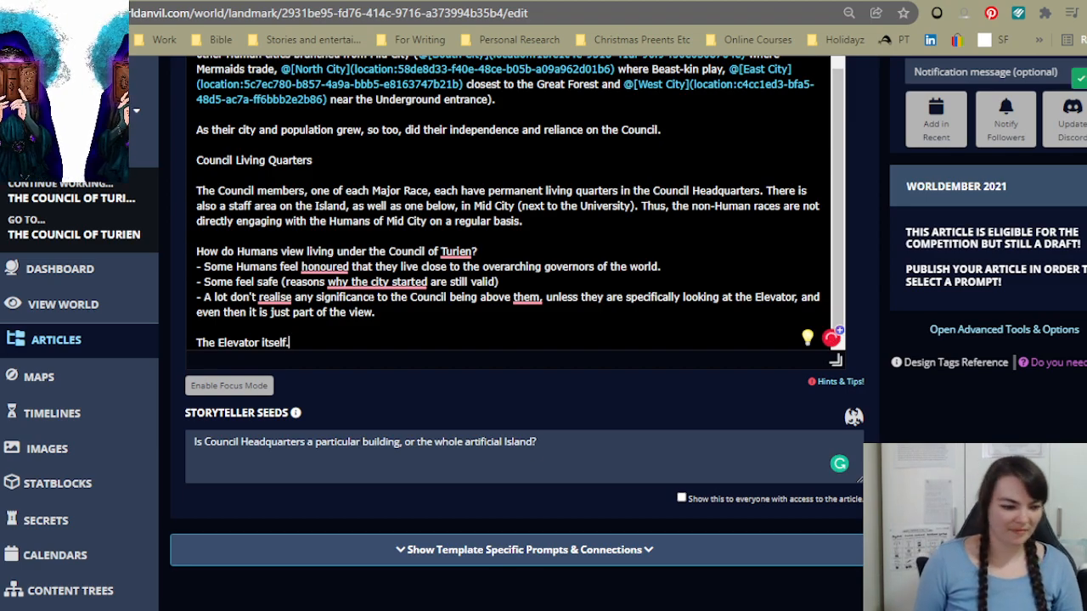
pyautogui.press('BackSpace')
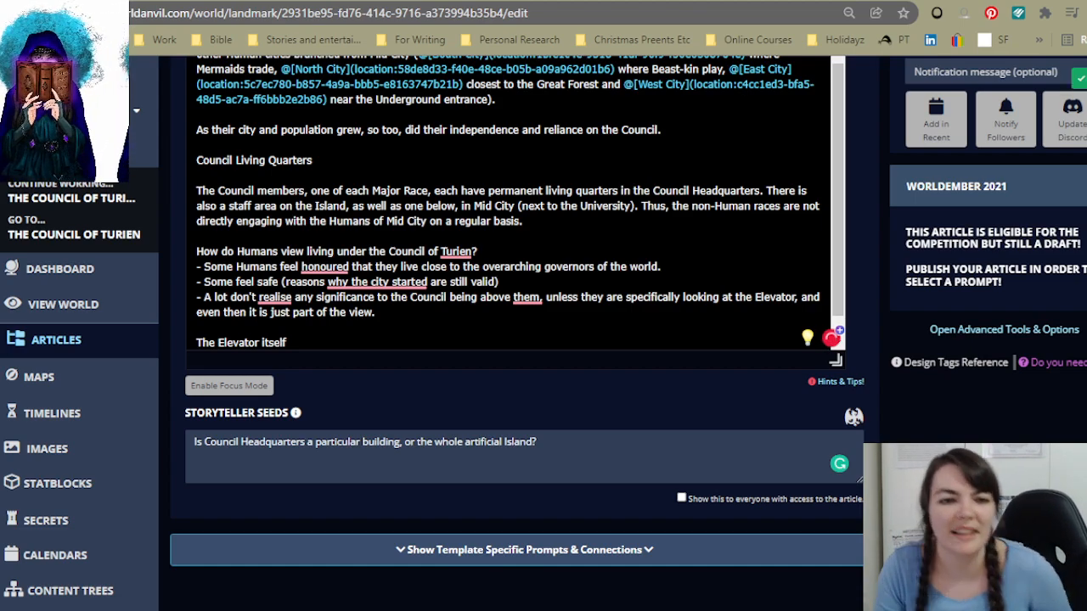
pyautogui.click(478, 252)
pyautogui.press('Return')
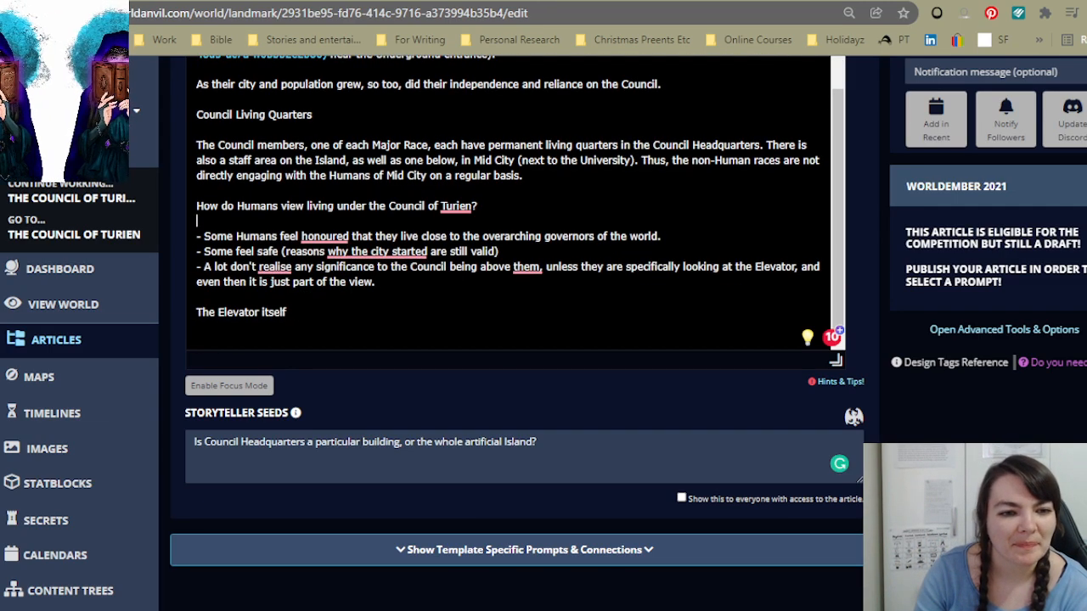
# Step: Under "The Elevator itself", write "Man-made average elevator in the middle, with silver doors. It is fully automatic." and accept the hyphen correction
pyautogui.click(287, 312)
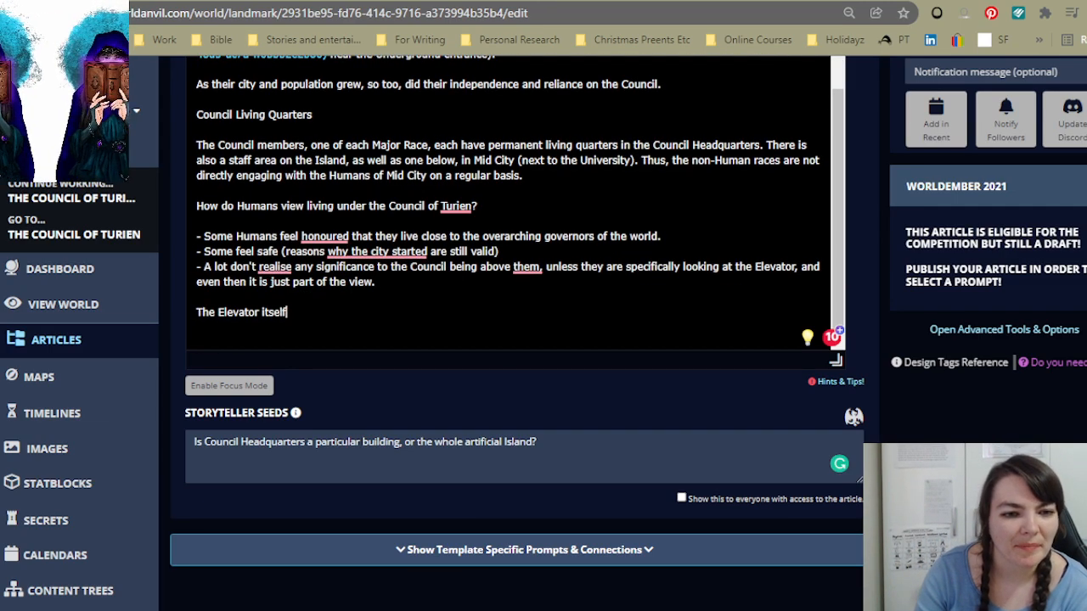
pyautogui.press('Return')
pyautogui.press('Return')
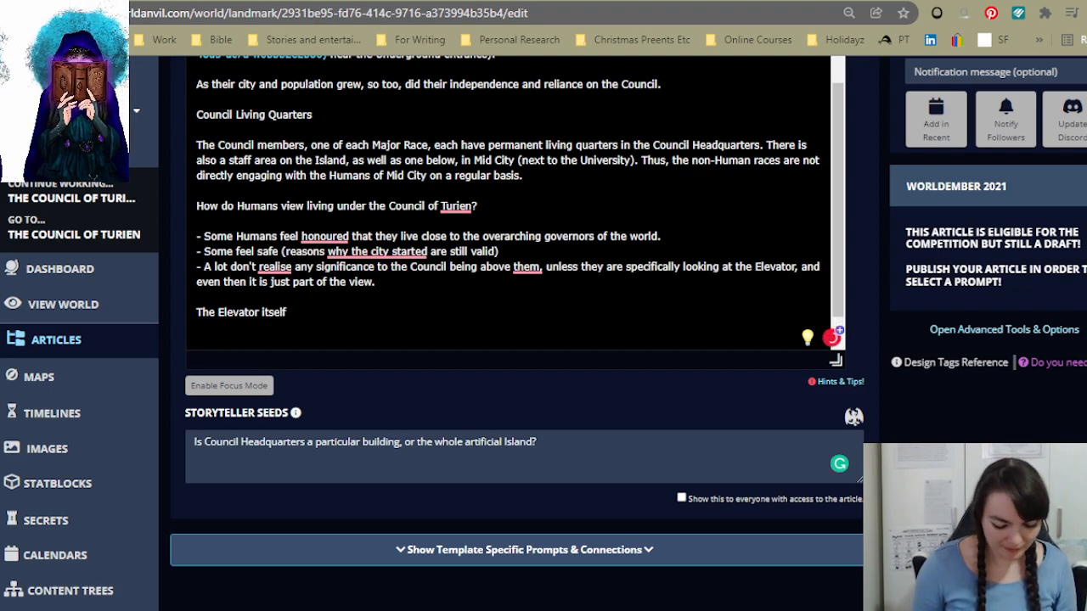
pyautogui.write('Man made')
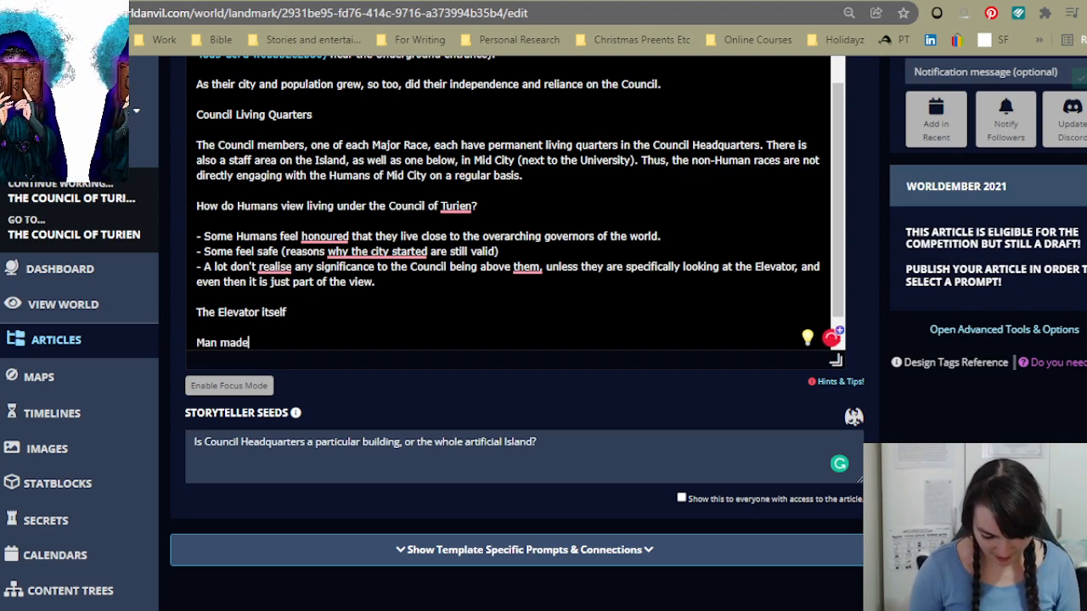
pyautogui.write(' average elevator in the middle')
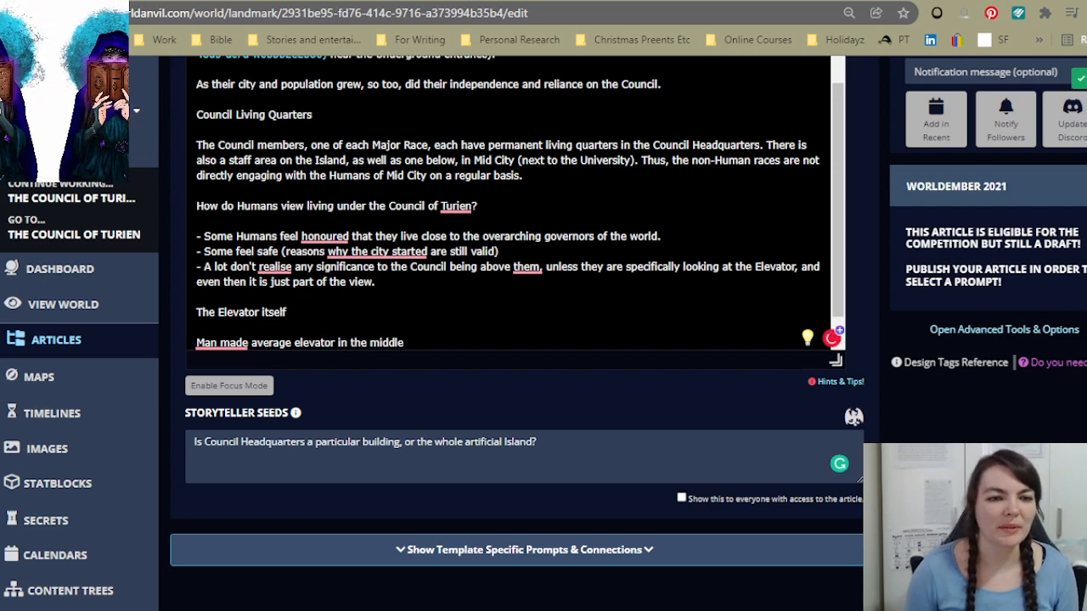
pyautogui.write(', w')
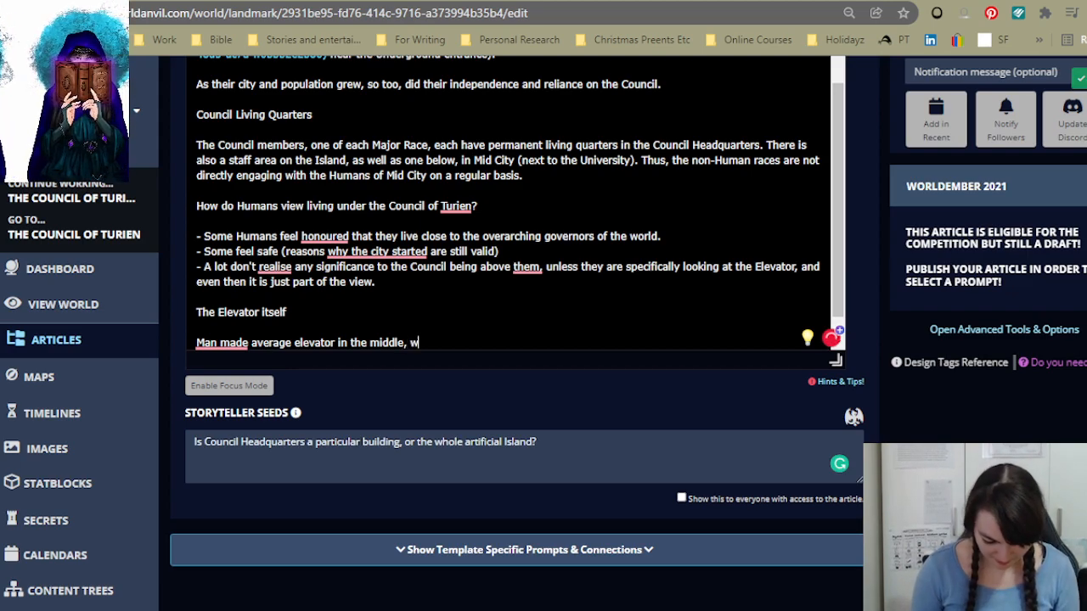
pyautogui.write('ith silver door')
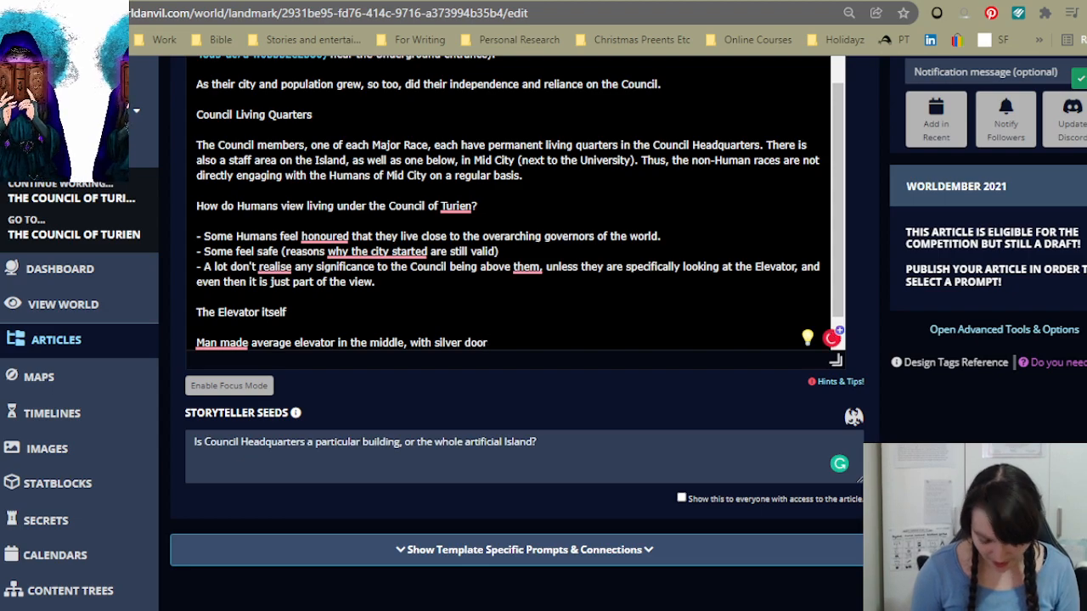
pyautogui.write('s. I')
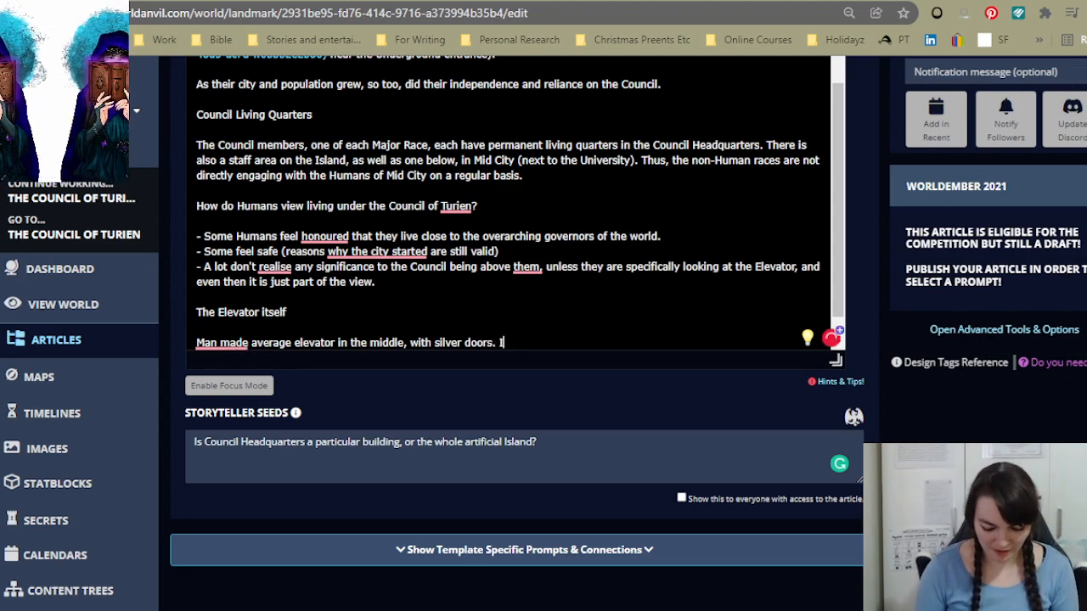
pyautogui.write('t is full')
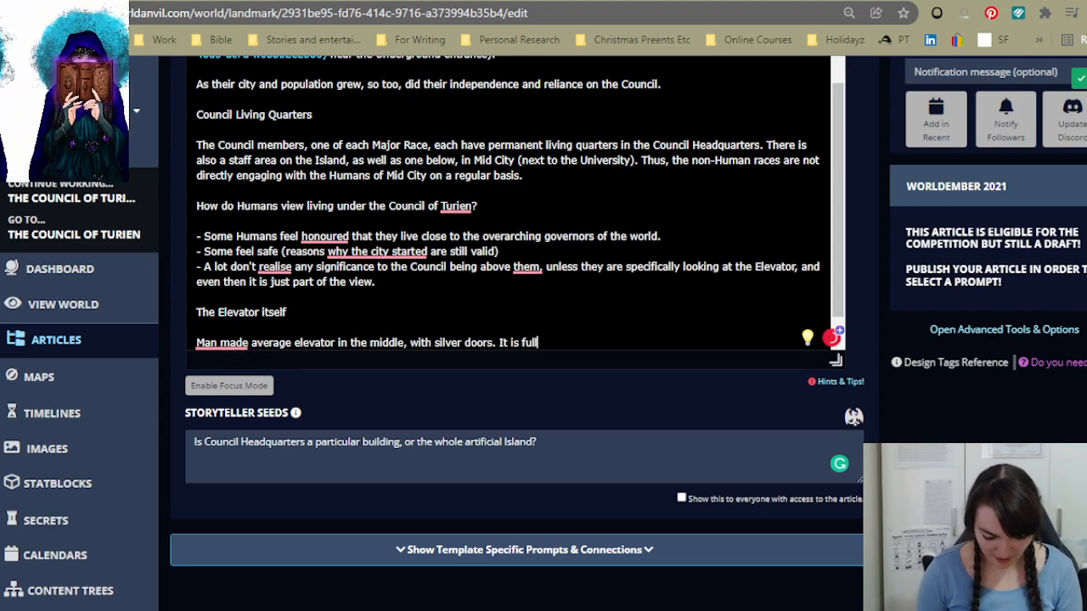
pyautogui.write('y automa')
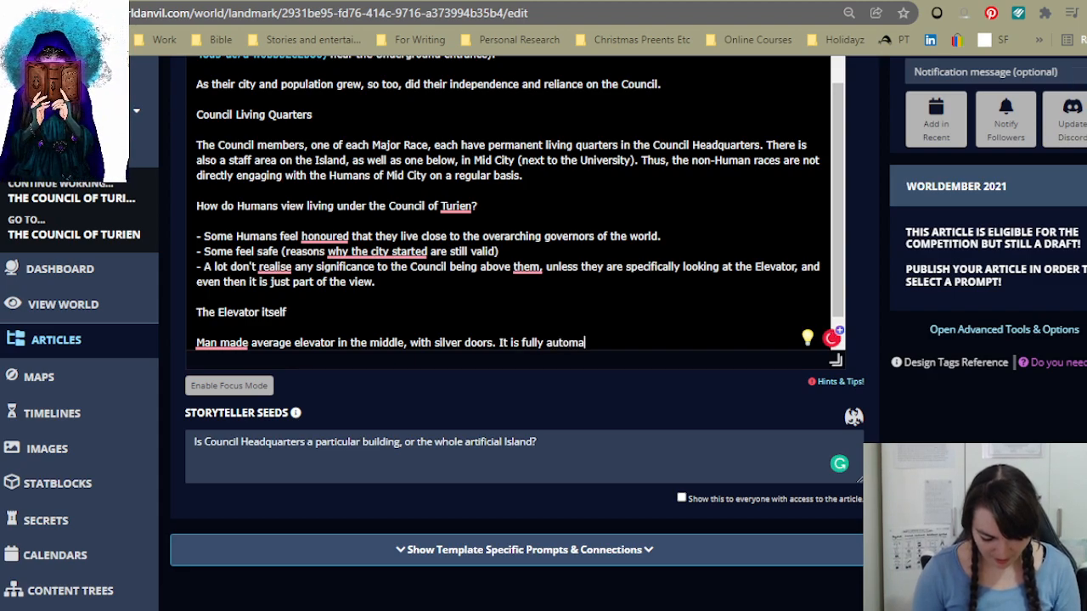
pyautogui.write('tiv.')
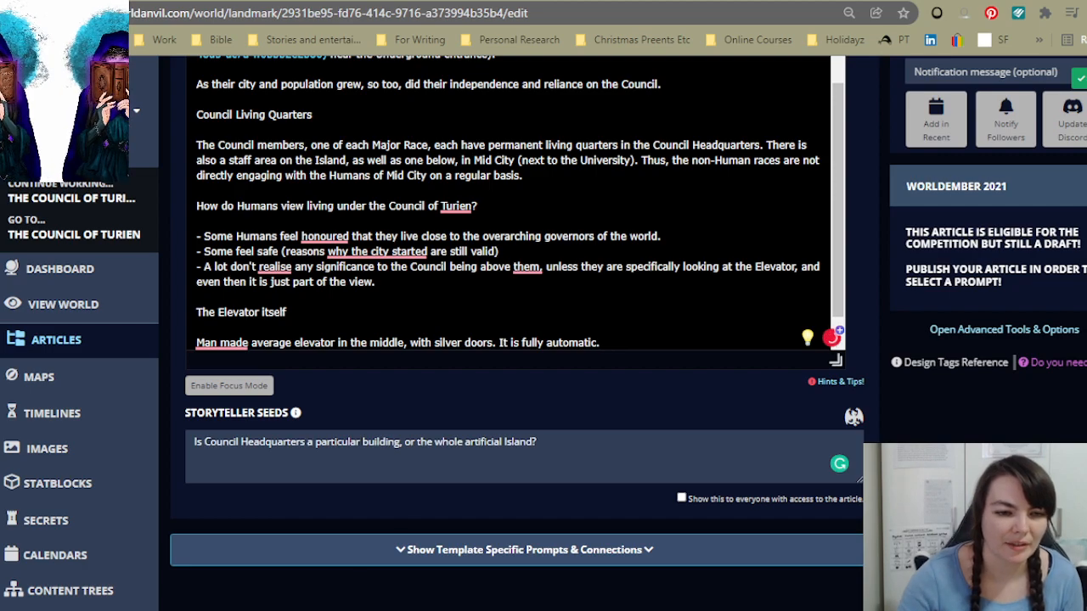
pyautogui.moveTo(220, 343)
pyautogui.click(228, 381)
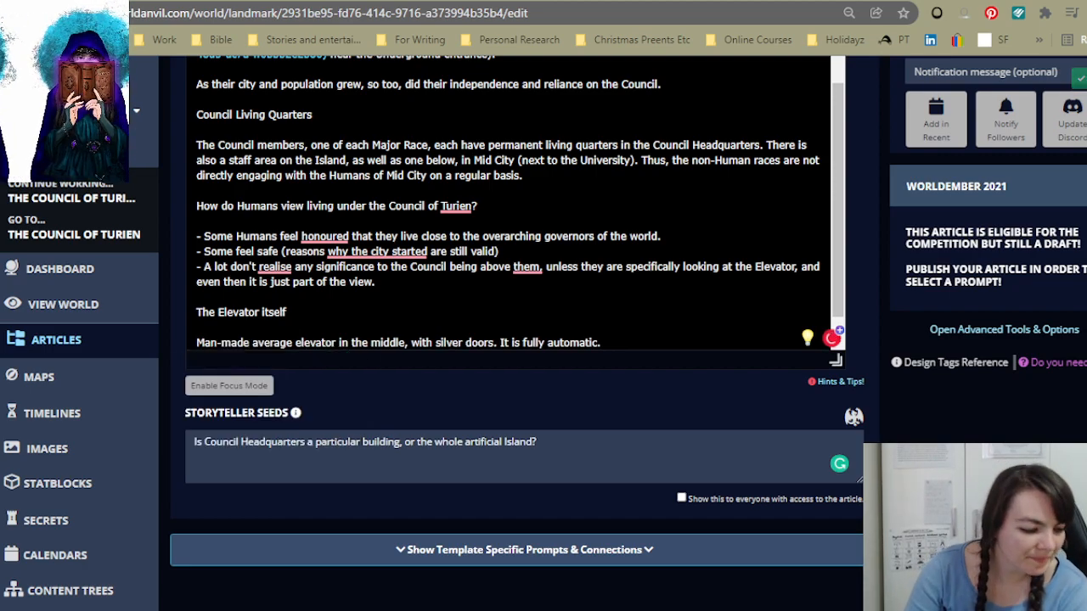
# Step: Begin a new sentence with "Surrounding this" at the end of the paragraph describing the elevator
pyautogui.click(604, 343)
pyautogui.scroll(-1, 604, 343)
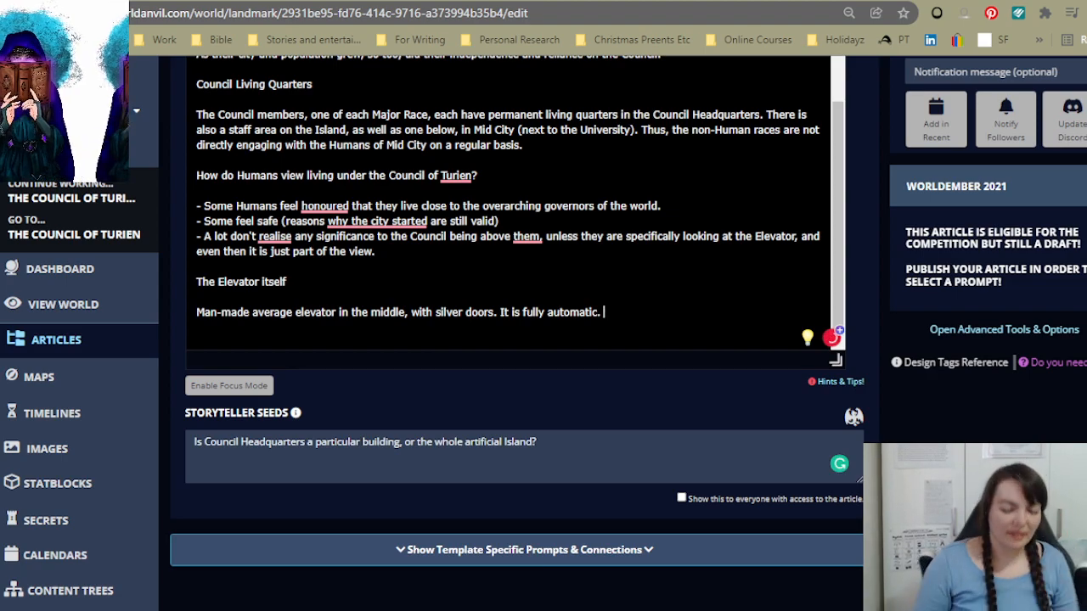
pyautogui.write('Surroun')
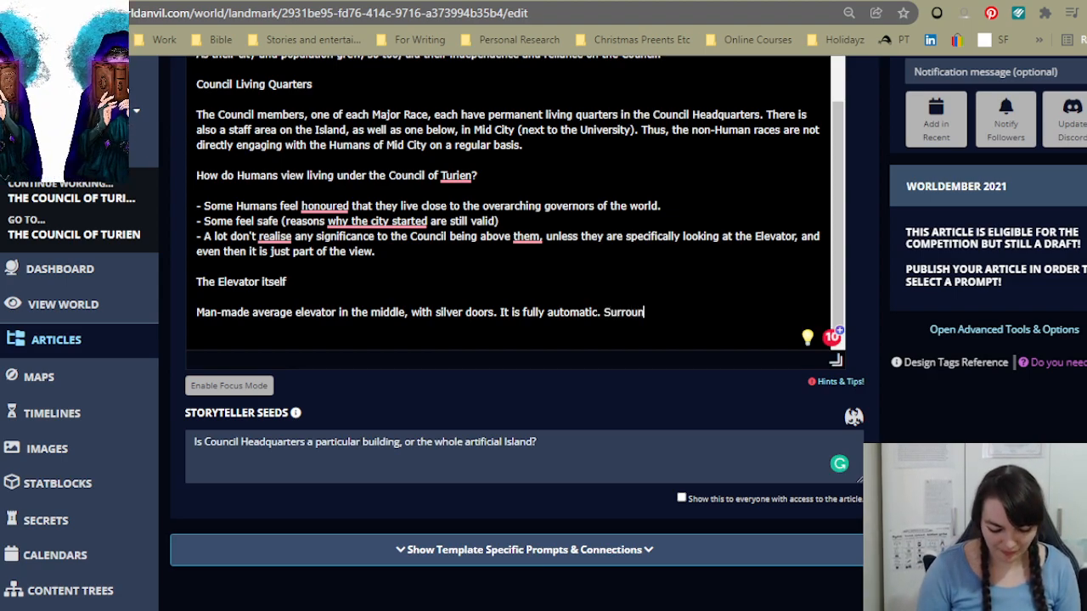
pyautogui.write('ding this')
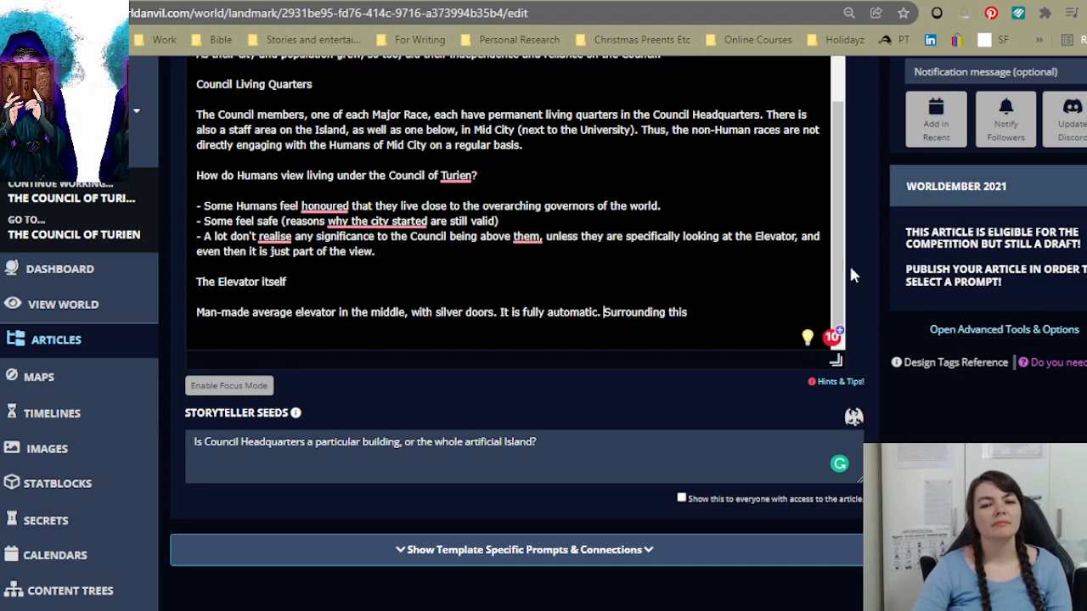
# Step: Before "Surrounding this", insert "Humans, at the very least, have to use this to get up and down." and leave blank lines below the paragraph
pyautogui.write('Humans ')
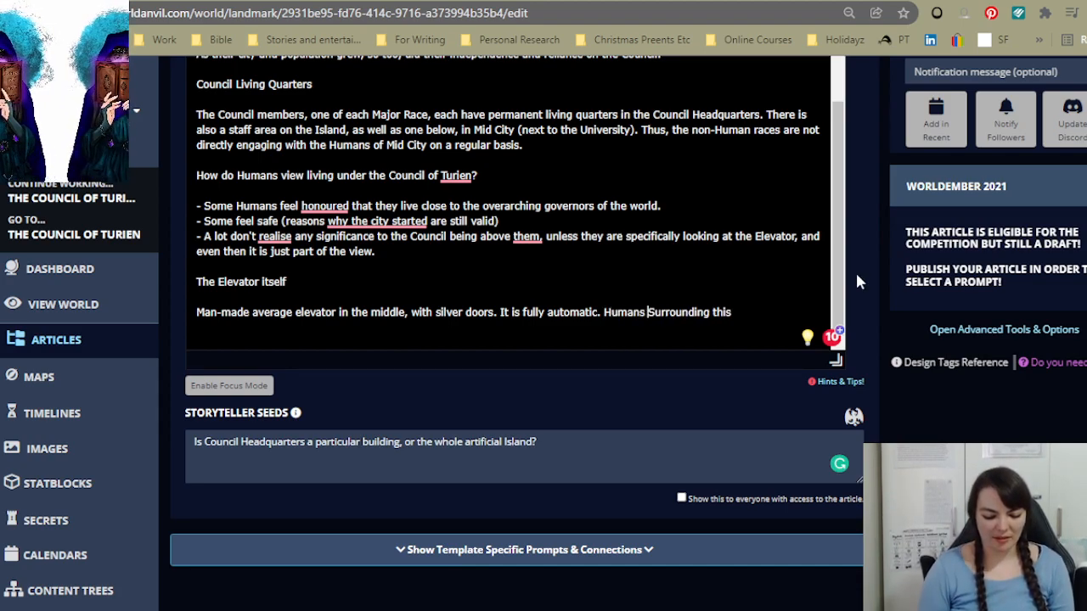
pyautogui.write(', at the very ')
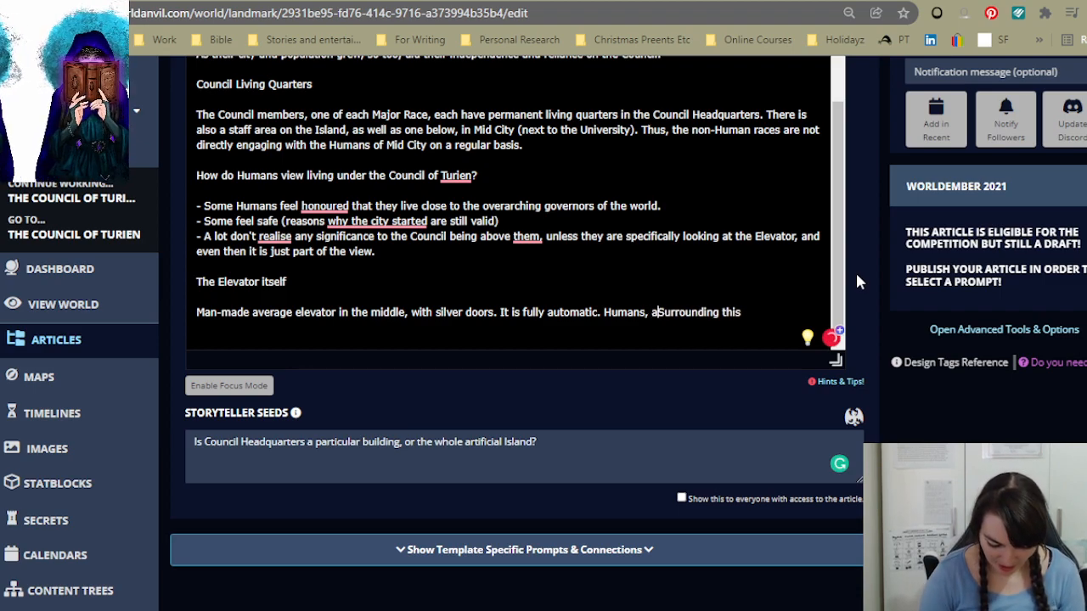
pyautogui.write('least, have')
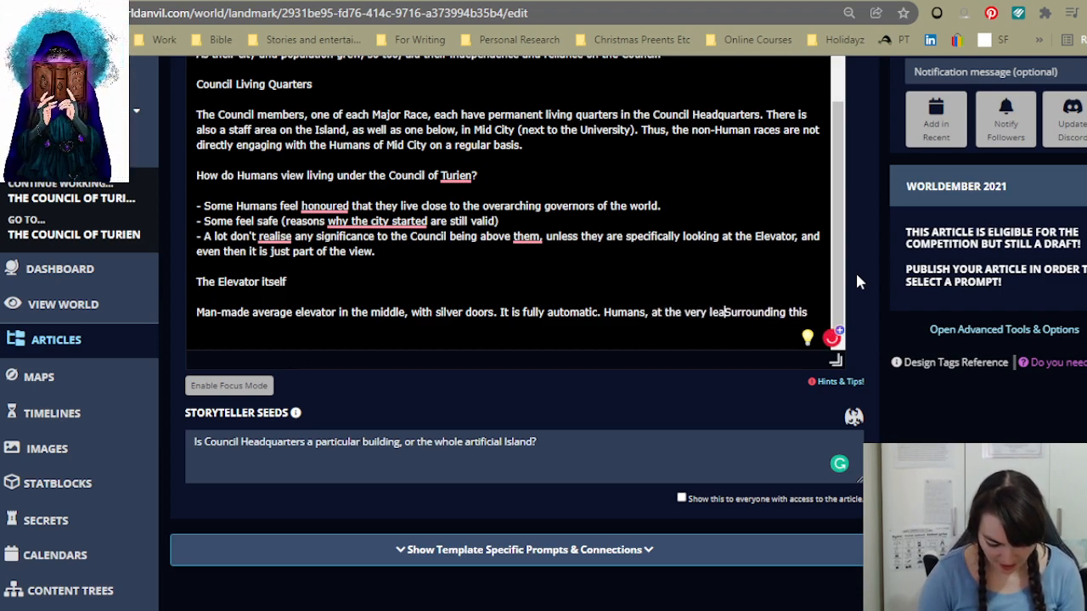
pyautogui.write(' to use this ')
pyautogui.write('to get up and ')
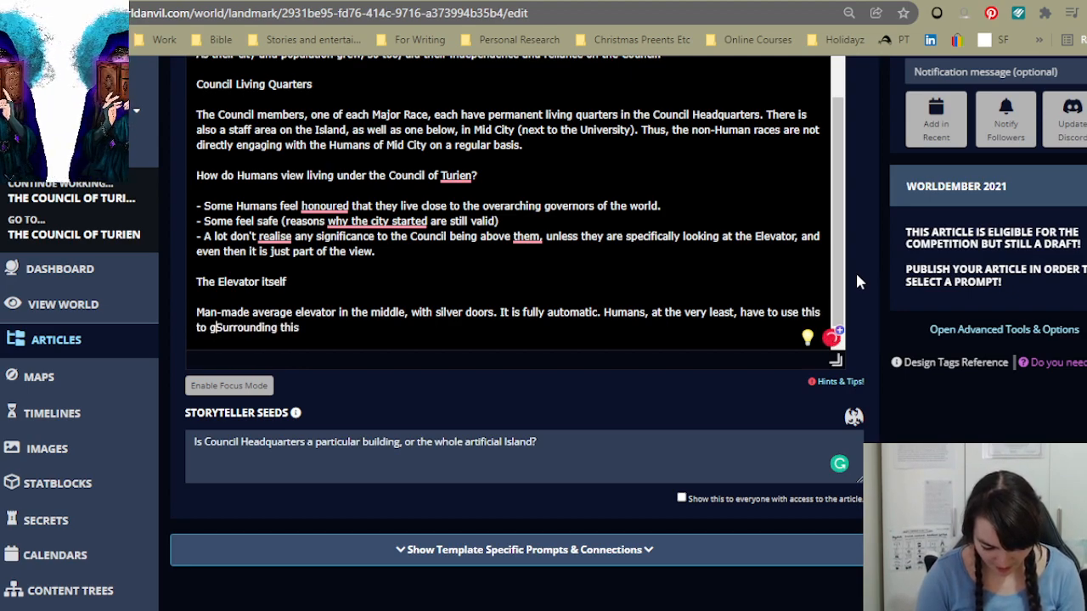
pyautogui.write('dopwn.')
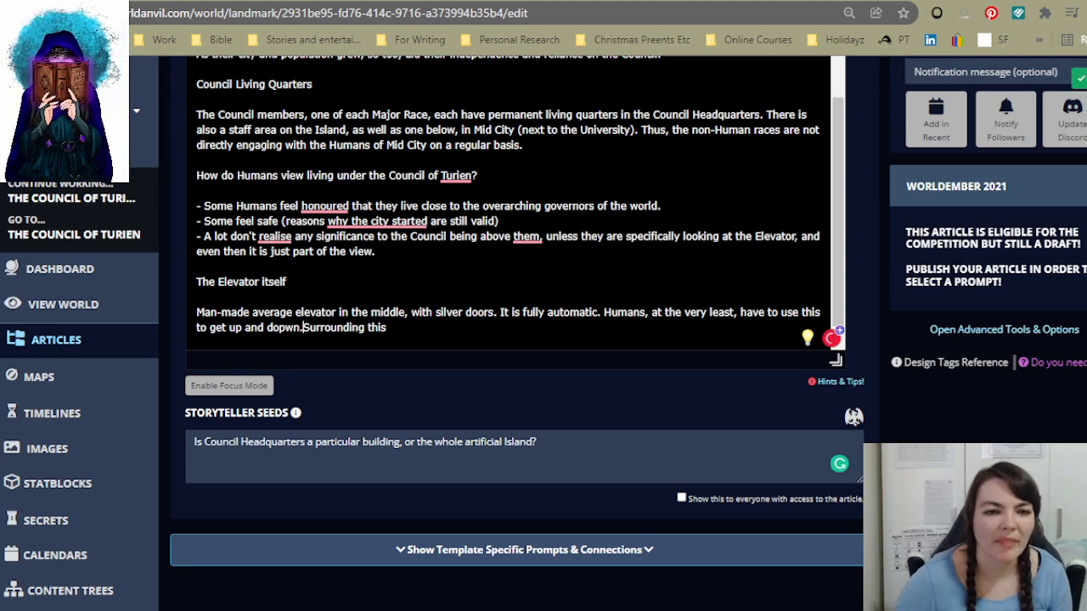
pyautogui.press('BackSpace')
pyautogui.press('BackSpace')
pyautogui.press('BackSpace')
pyautogui.press('BackSpace')
pyautogui.write('wn.')
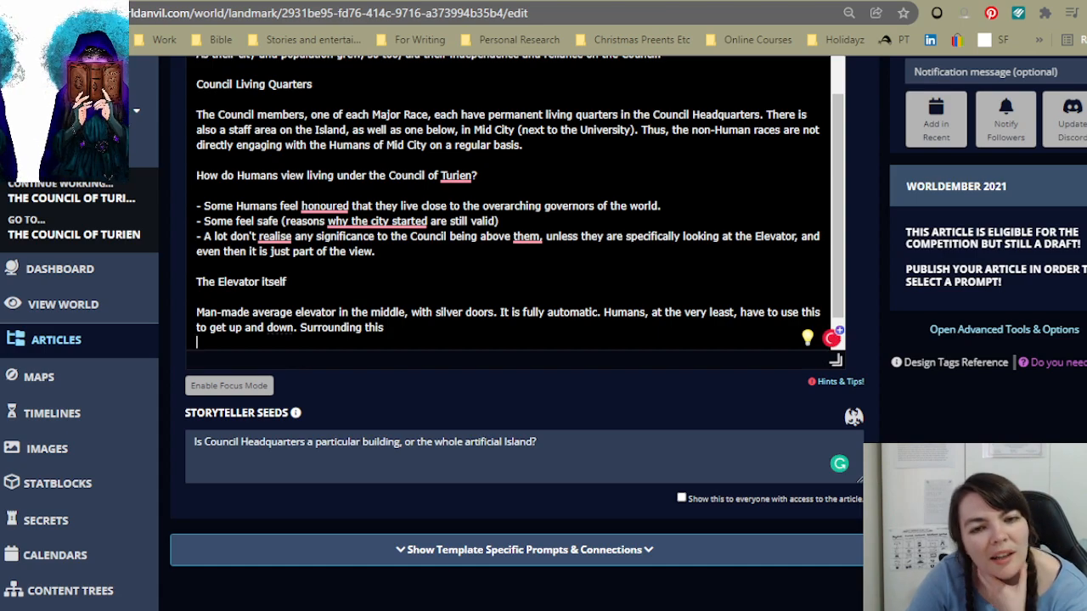
pyautogui.press('Return')
pyautogui.press('Return')
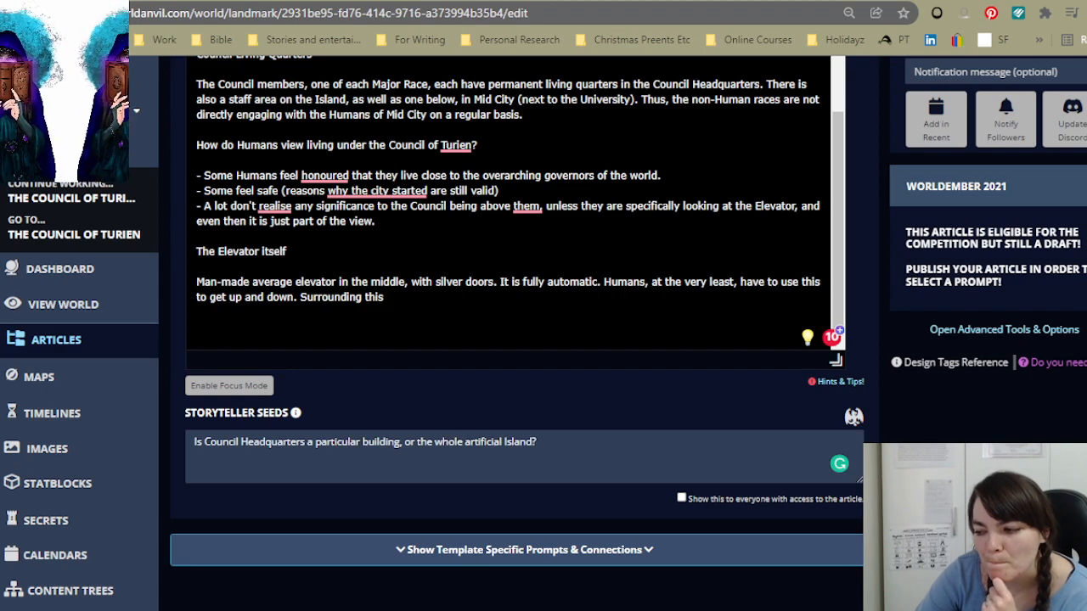
pyautogui.rightClick(546, 311)
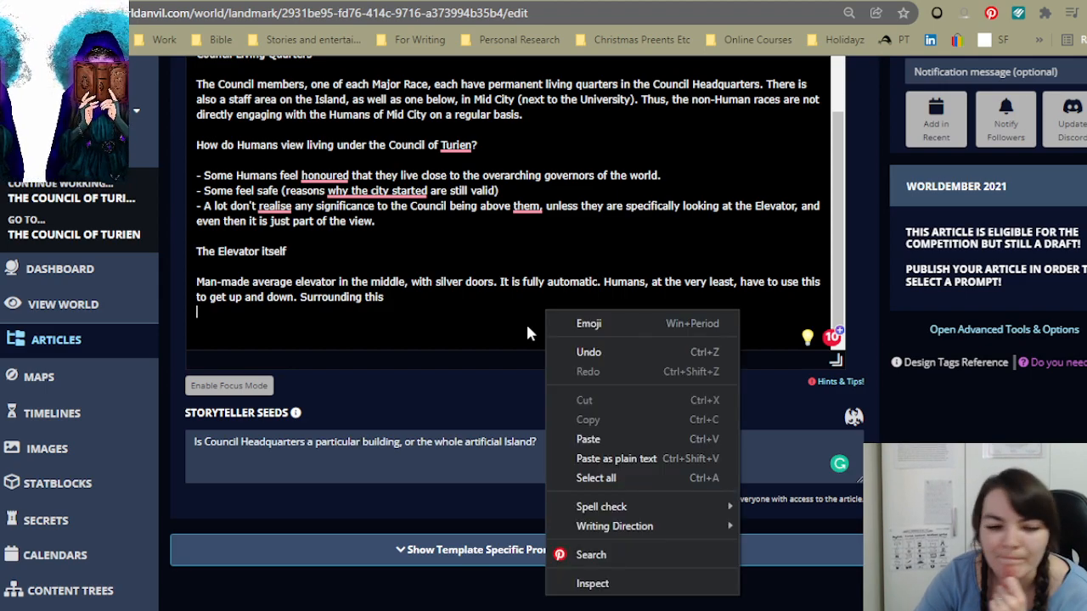
pyautogui.click(415, 305)
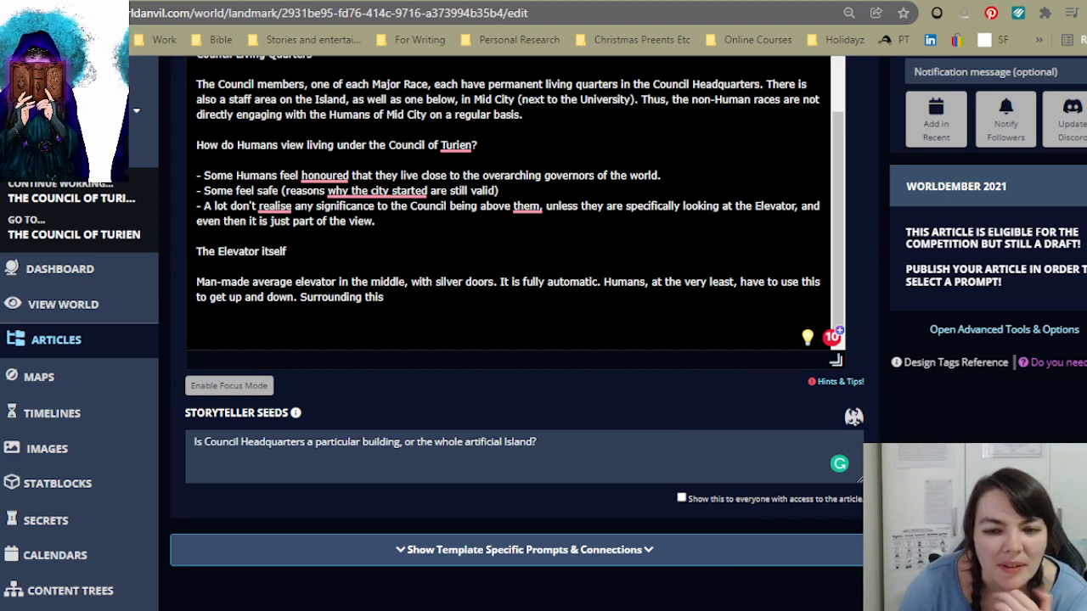
pyautogui.moveTo(299, 297); pyautogui.dragTo(327, 297)
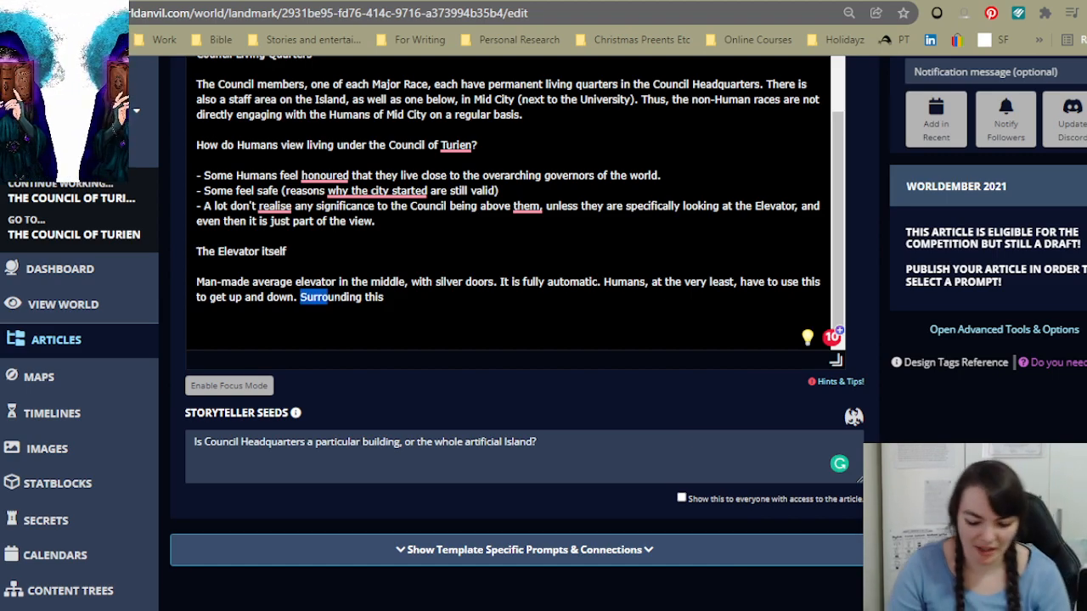
pyautogui.click(300, 297)
pyautogui.press('Return')
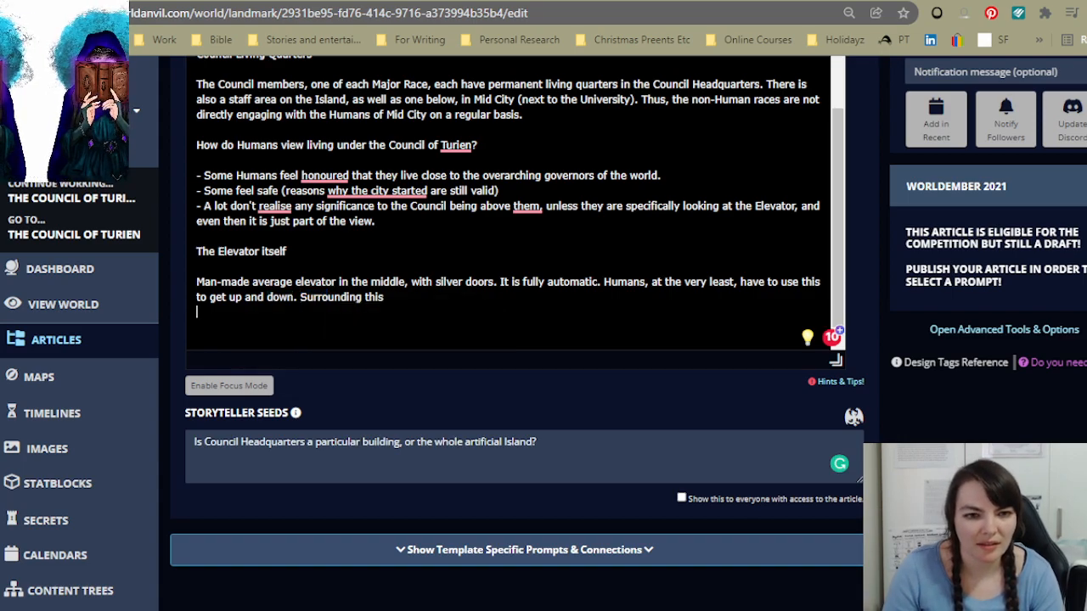
# Step: Save the changes to the article and return to its text on the growth of Mid-City
pyautogui.scroll(4, 509, 204)
pyautogui.scroll(4, 1068, 123)
pyautogui.click(1001, 217)
pyautogui.click(1013, 223)
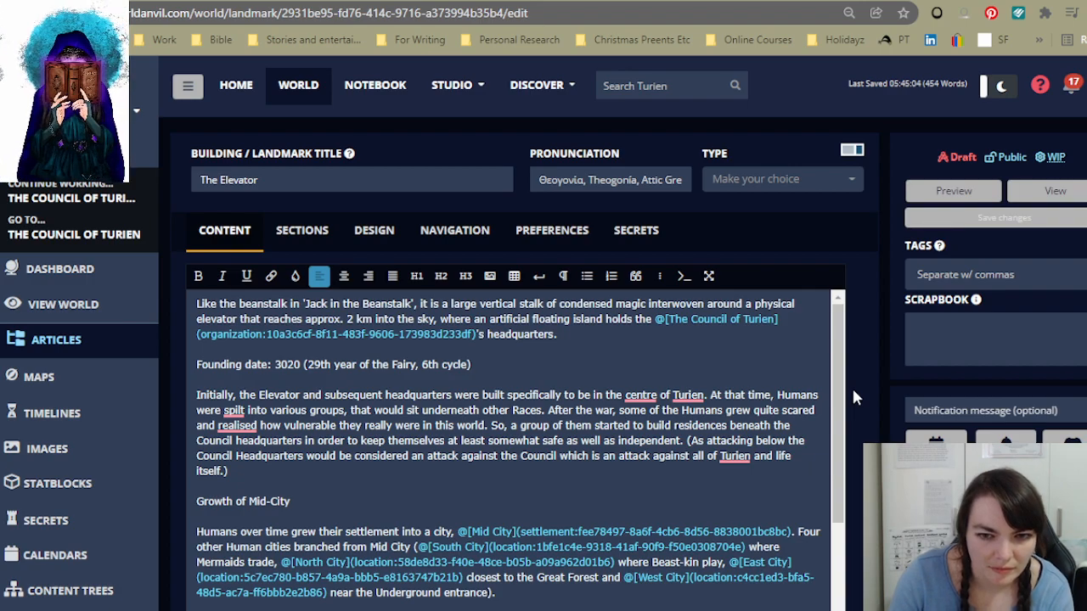
pyautogui.scroll(-3, 852, 386)
pyautogui.scroll(-1, 858, 390)
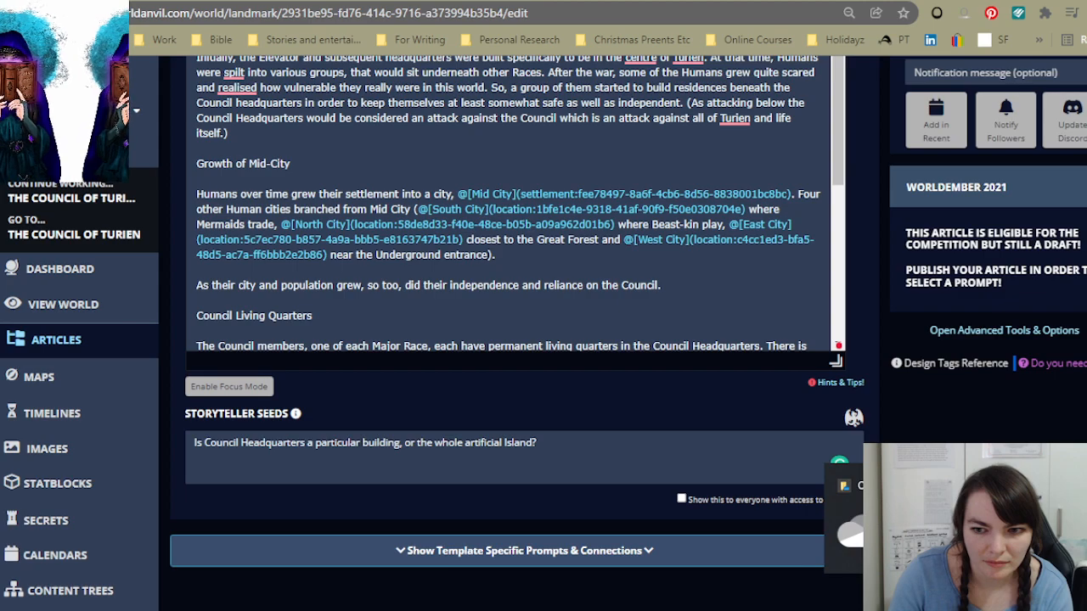
# Step: Below the line ending in "Surrounding this", write "are the 5 condensed strands of racial magic." and replace "5" with "five"
pyautogui.scroll(-2, 787, 255)
pyautogui.scroll(-1, 788, 254)
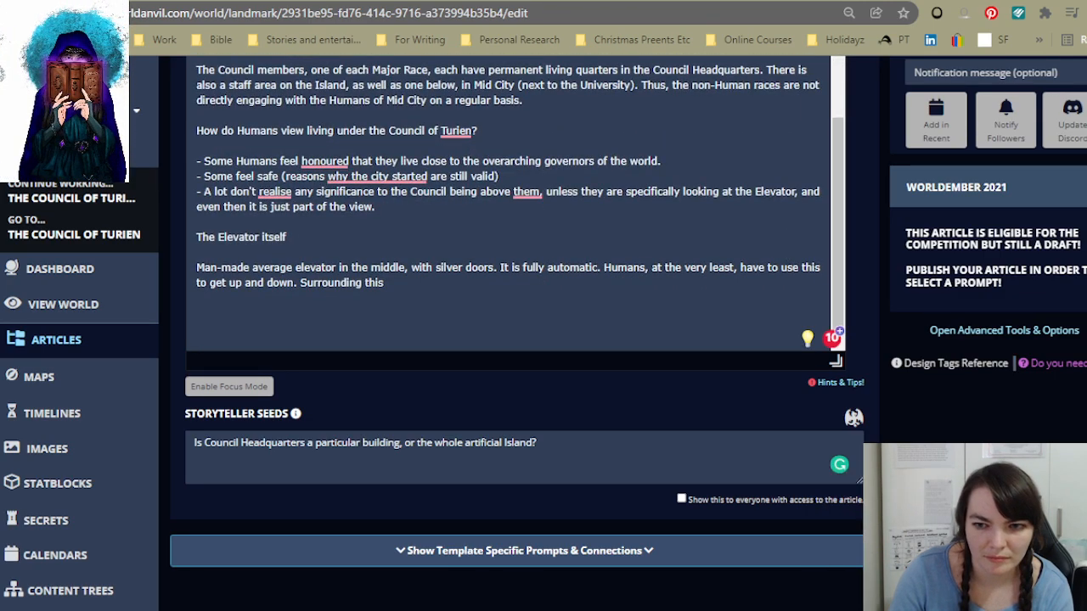
pyautogui.click(331, 309)
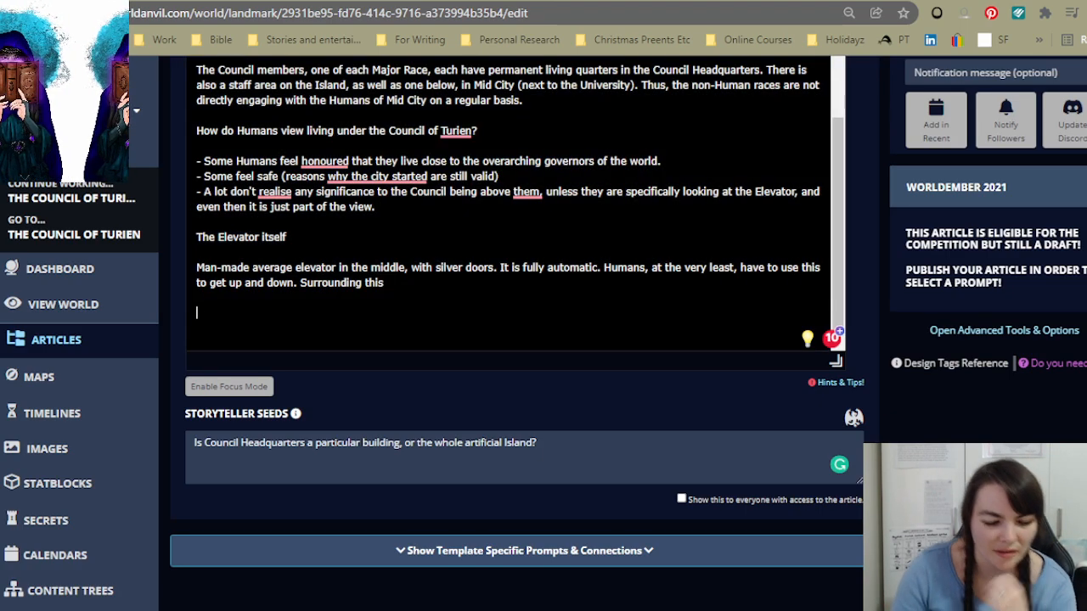
pyautogui.press('Return')
pyautogui.press('Return')
pyautogui.write('ar')
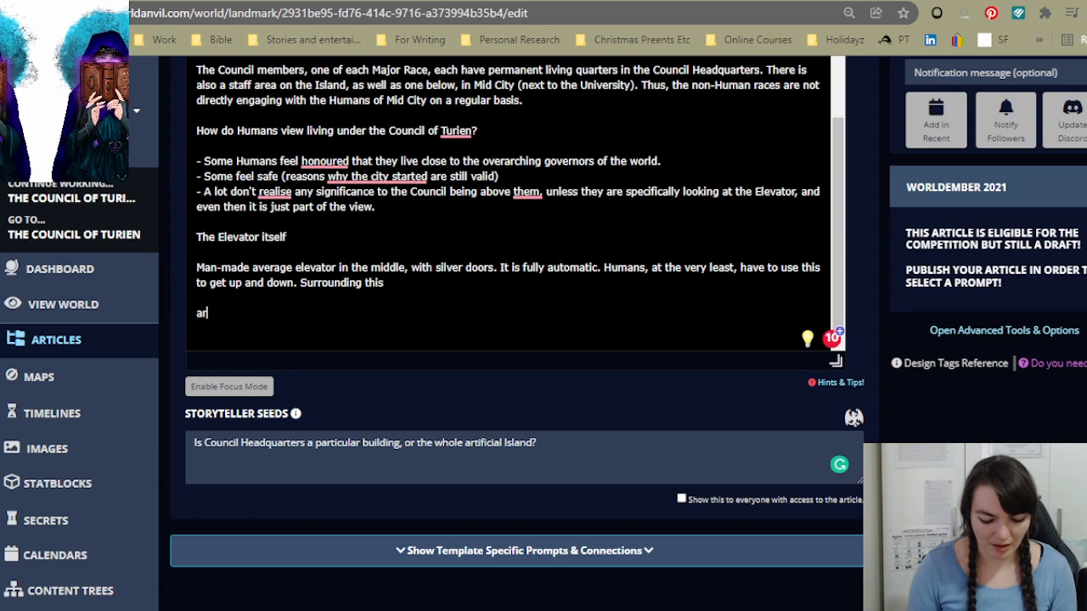
pyautogui.write('e the ')
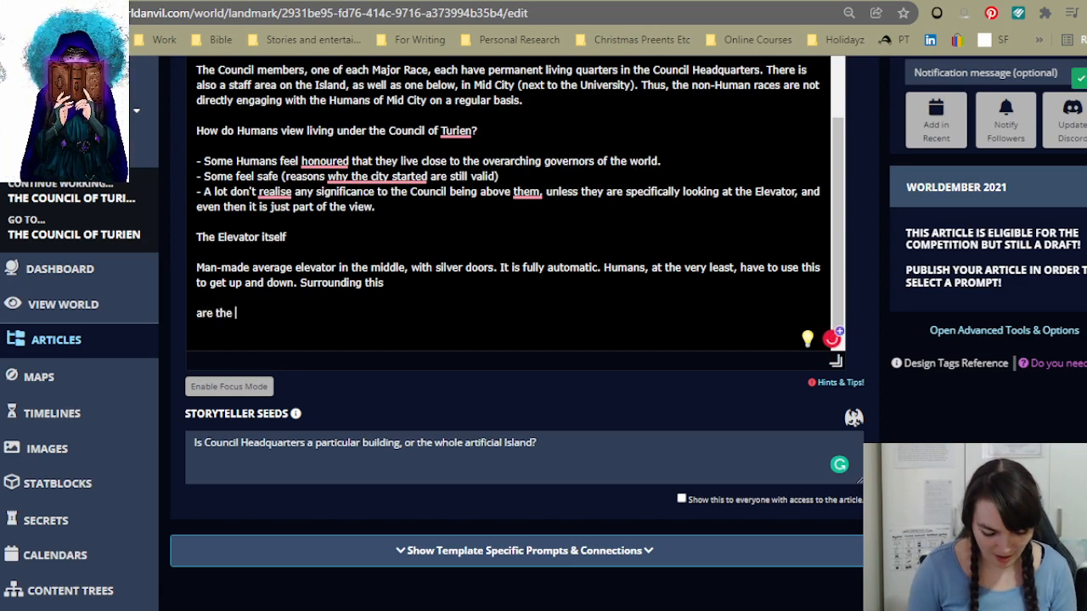
pyautogui.write('5 conden')
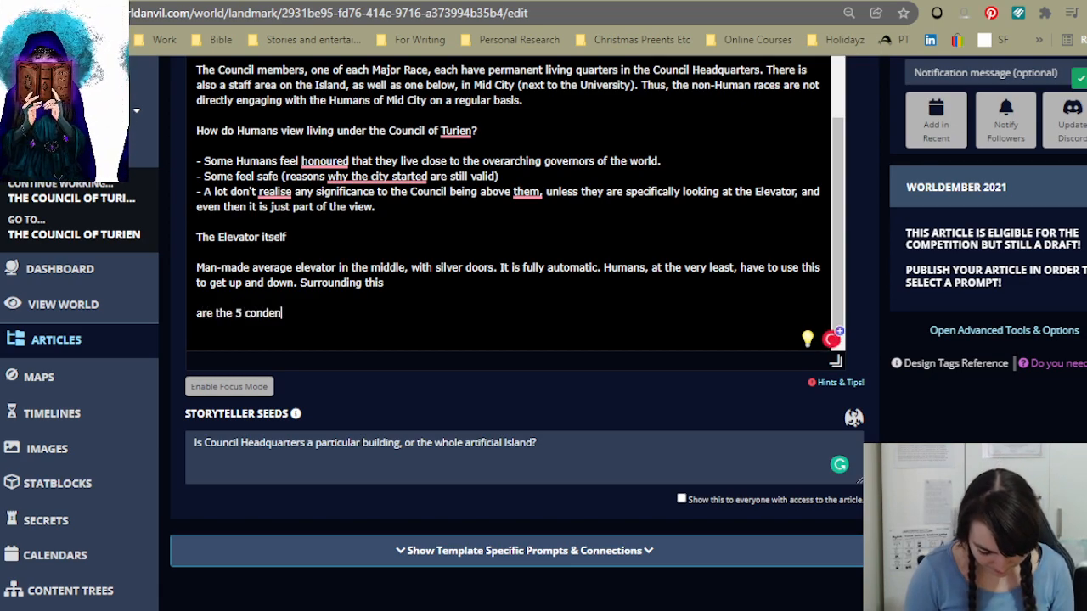
pyautogui.write('sed strands ')
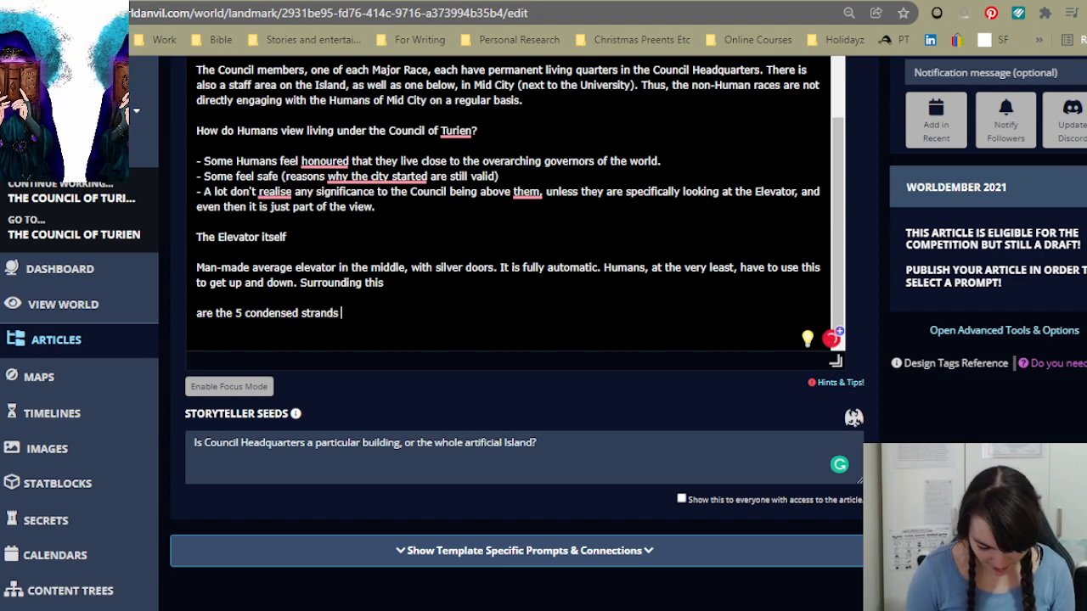
pyautogui.write('of rac')
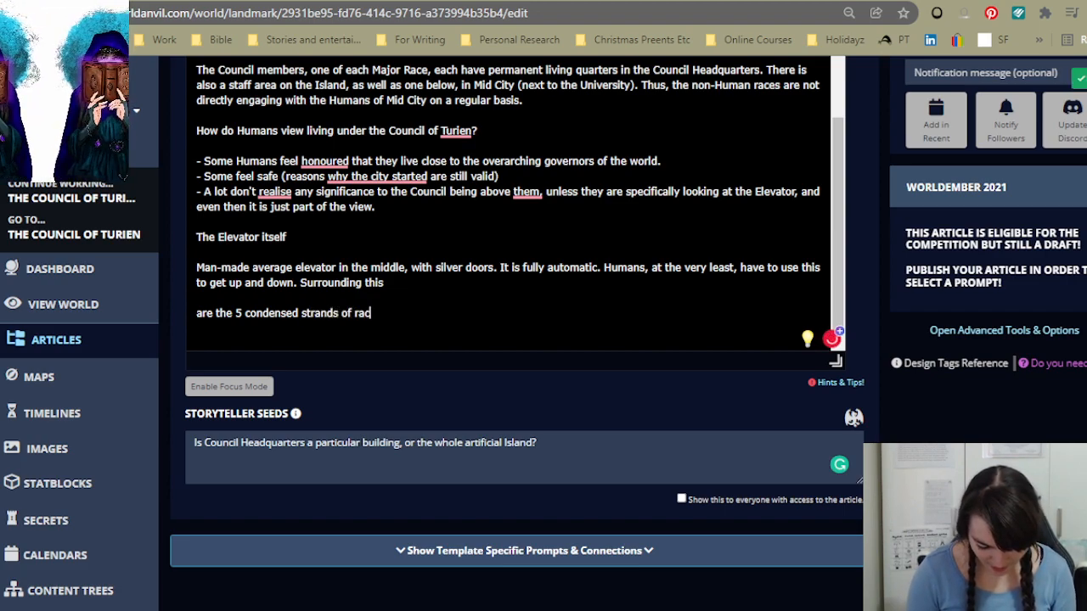
pyautogui.write('ial magic.')
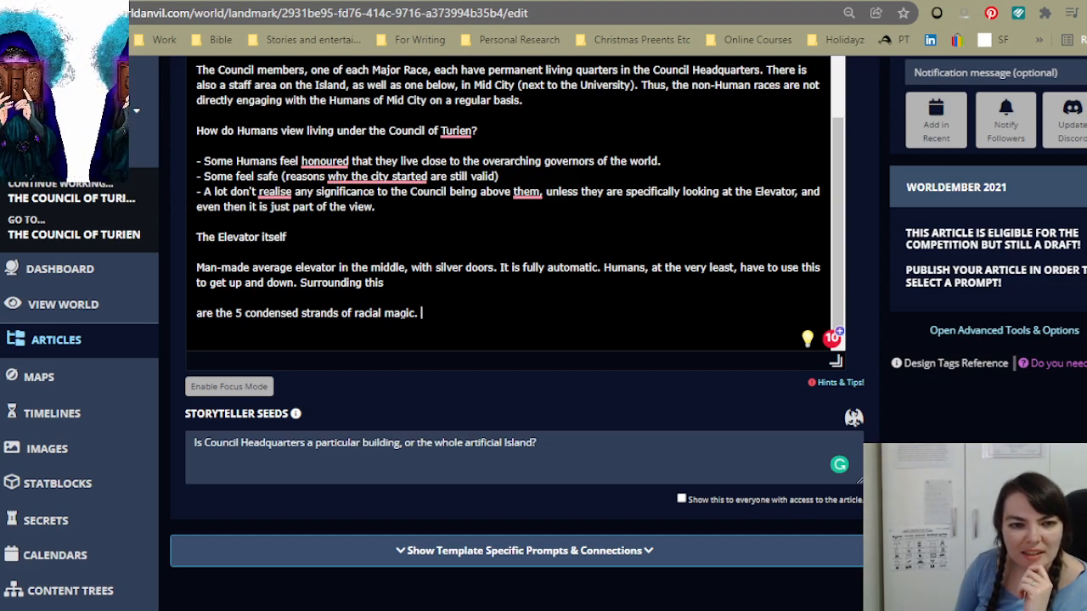
pyautogui.hotkey('shift', 'Left')
pyautogui.write('five')
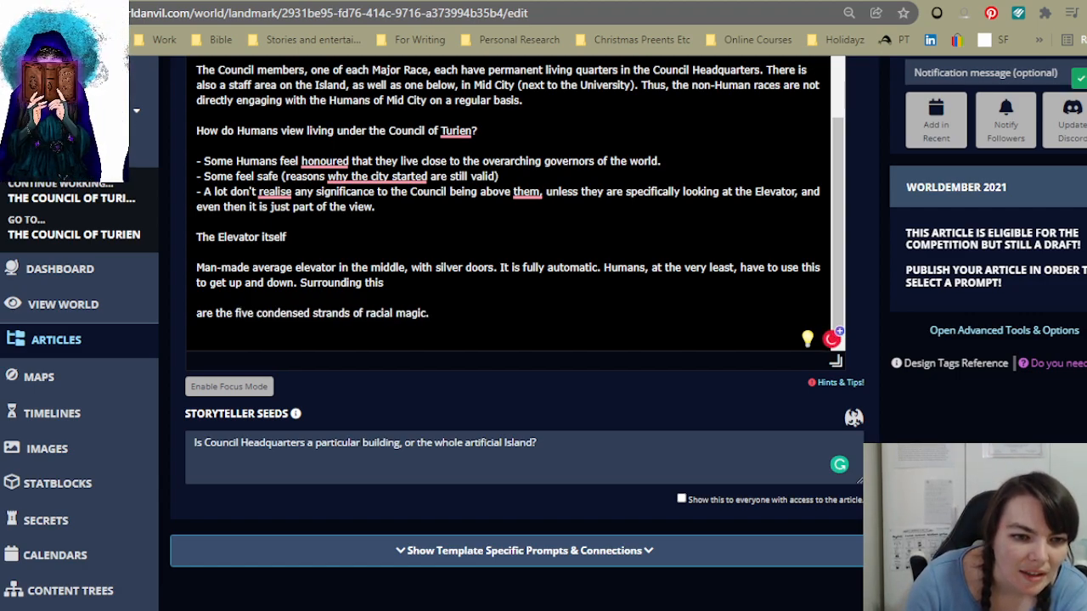
# Step: After the sentence on racial magic, add "These can also be used as elevators, as a kind of magic slide"
pyautogui.write(' condensed strands of racial magic. These can a')
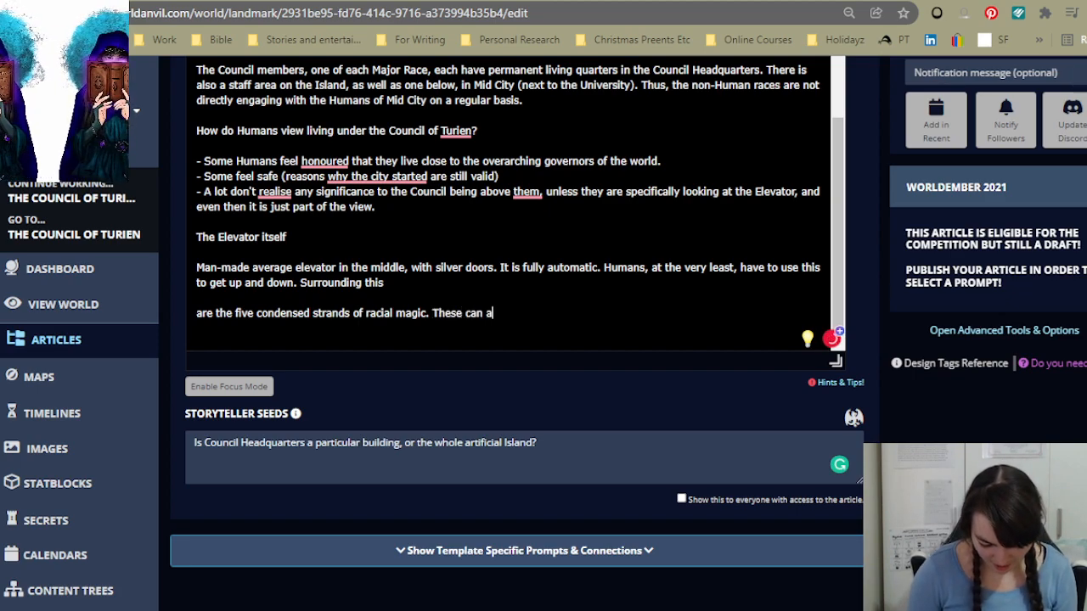
pyautogui.write('lso be use')
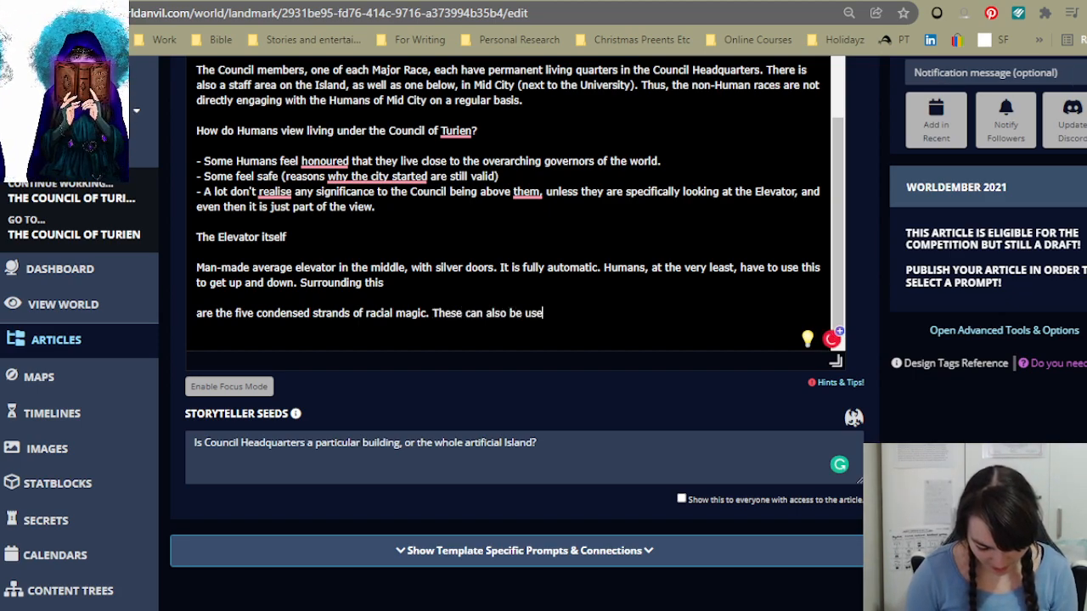
pyautogui.write('d as elevat')
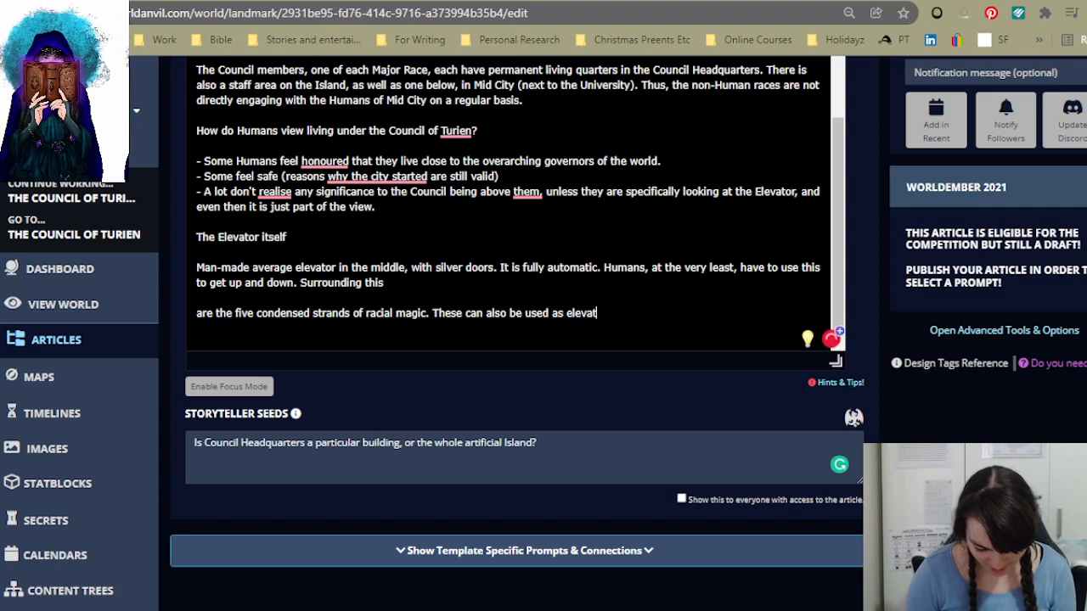
pyautogui.write('ors, as a ')
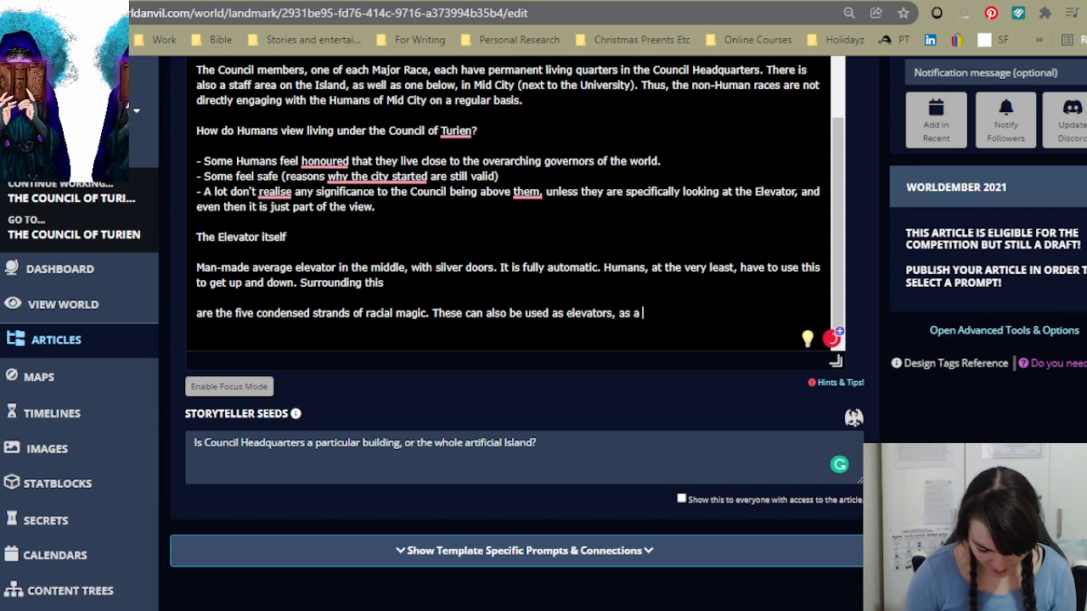
pyautogui.write('kin')
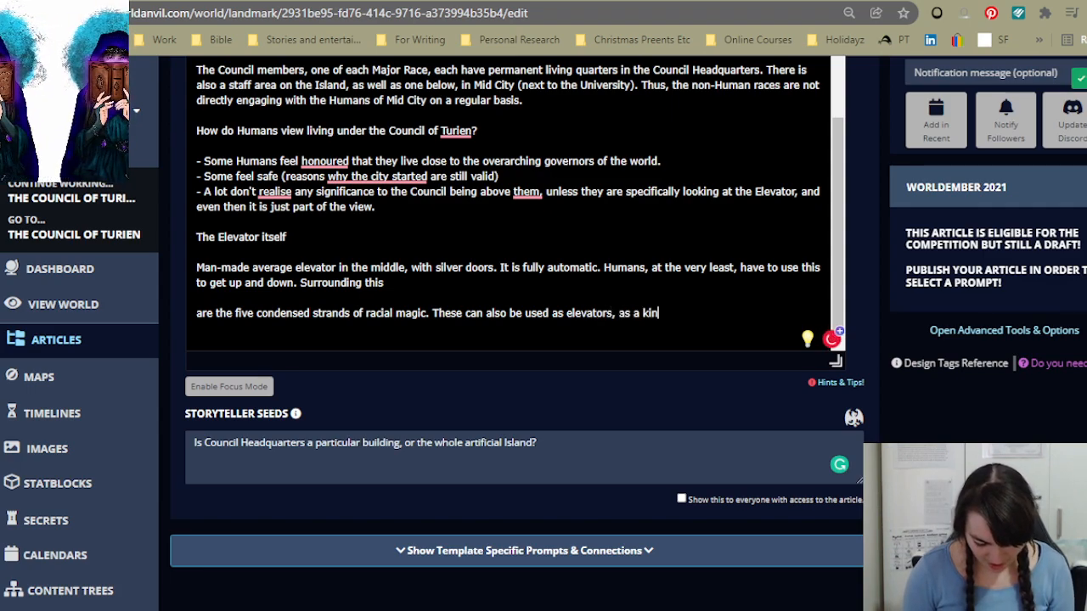
pyautogui.write('d of magic ')
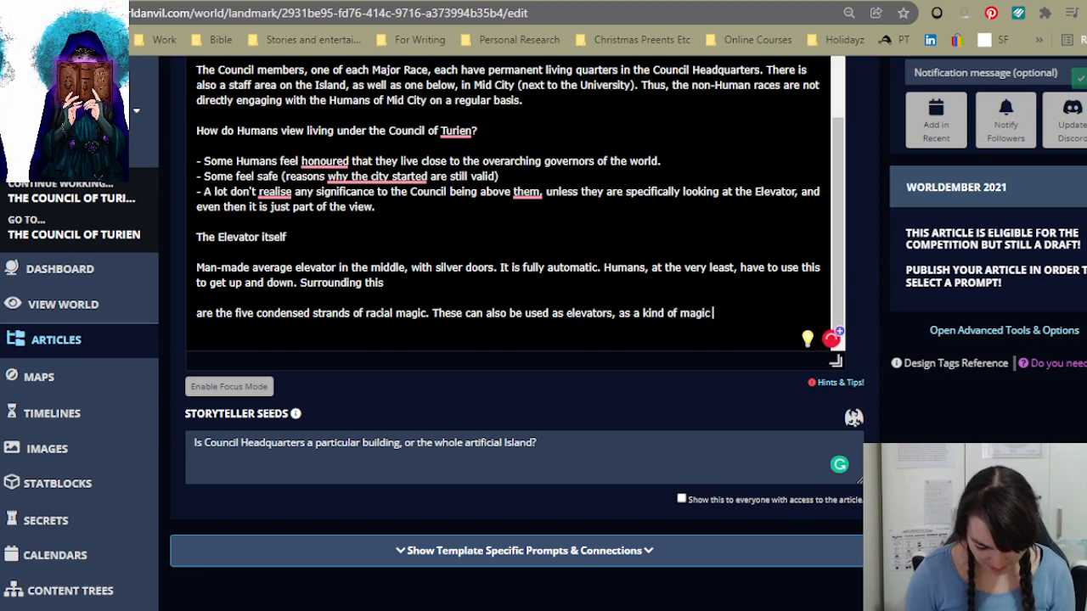
pyautogui.write('slide')
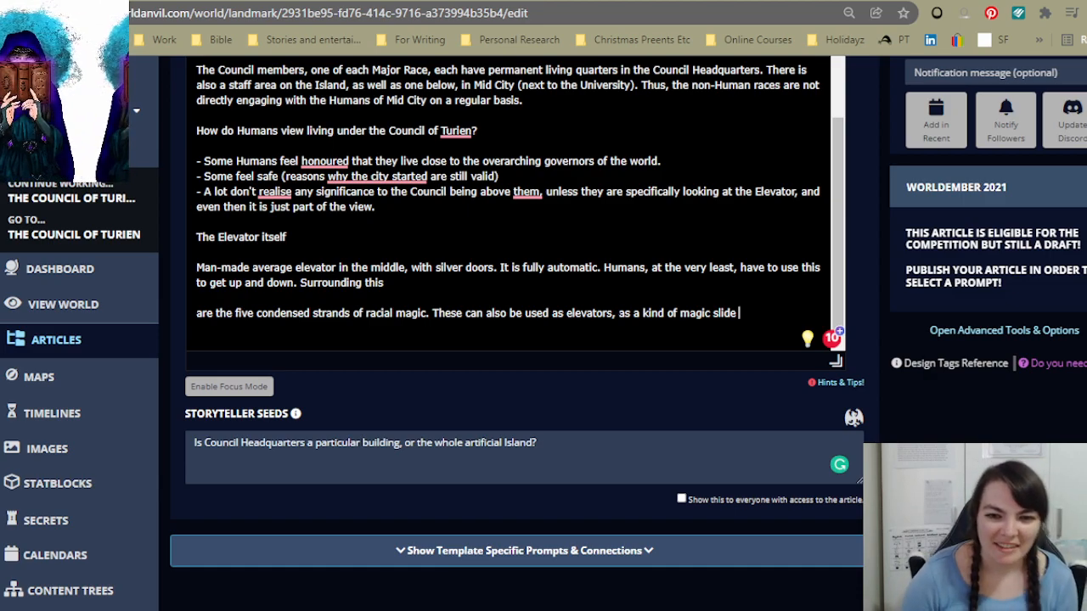
# Step: Continue with "that also allows those of the major race to travel up and down their racial magic colour." and replace "colour" with "strand"
pyautogui.write('tha')
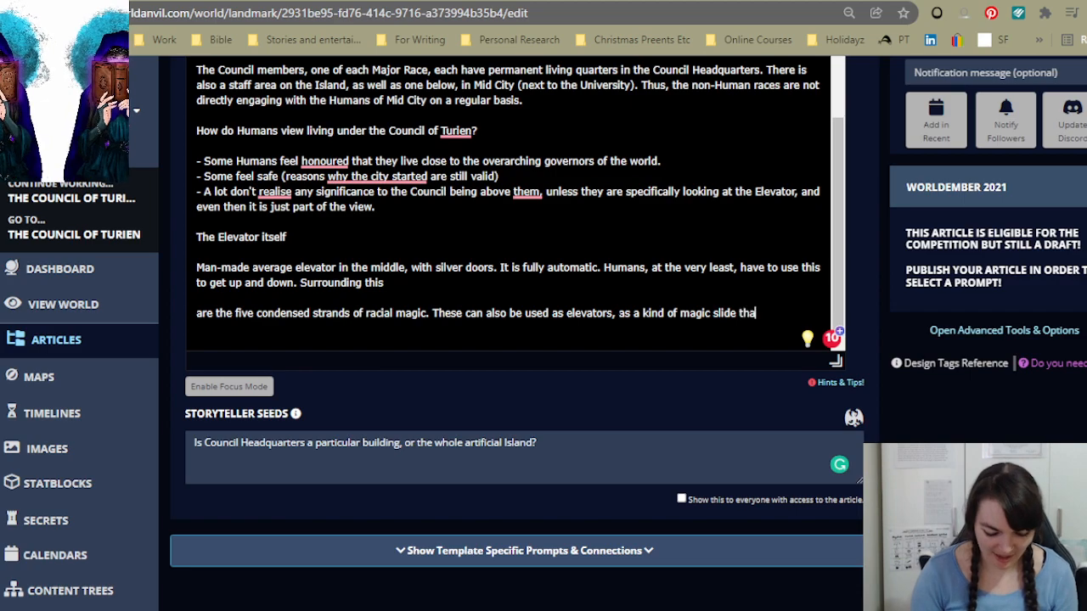
pyautogui.write('t also allows ')
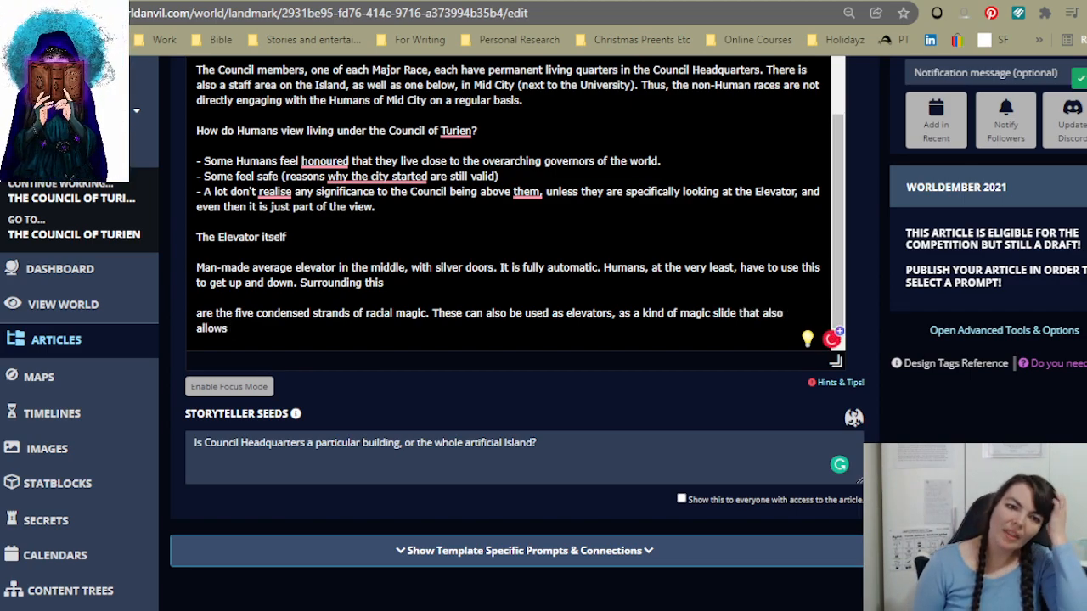
pyautogui.write('those of the')
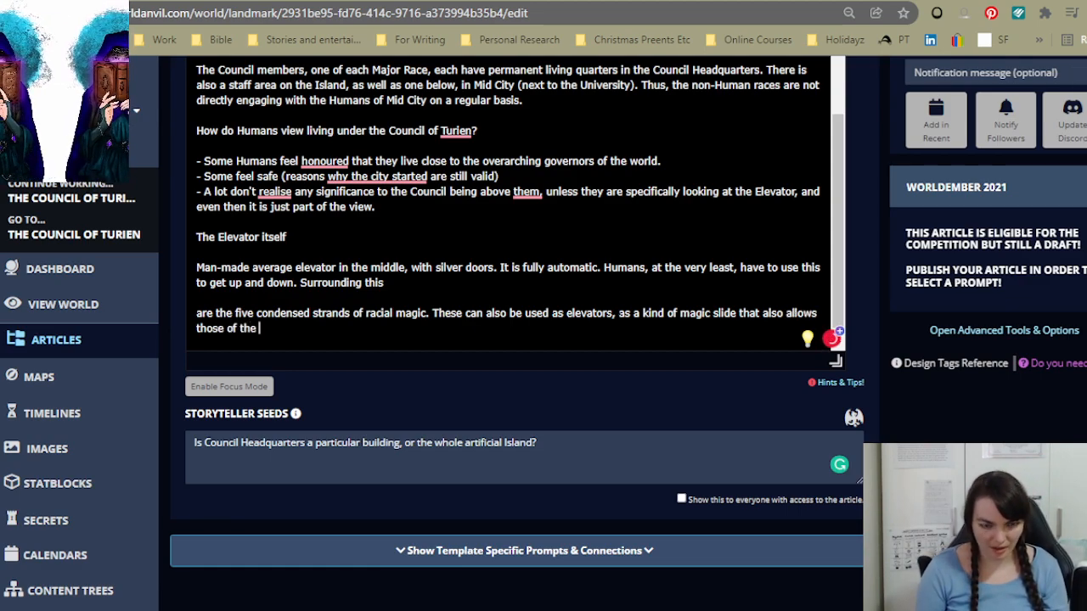
pyautogui.write(' major race to')
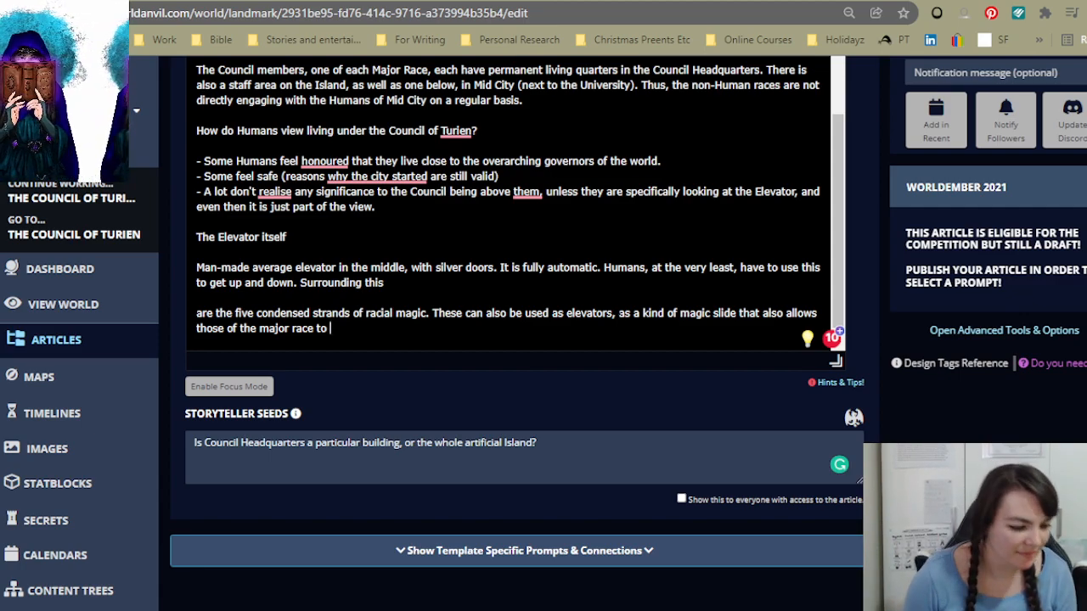
pyautogui.write('travel ')
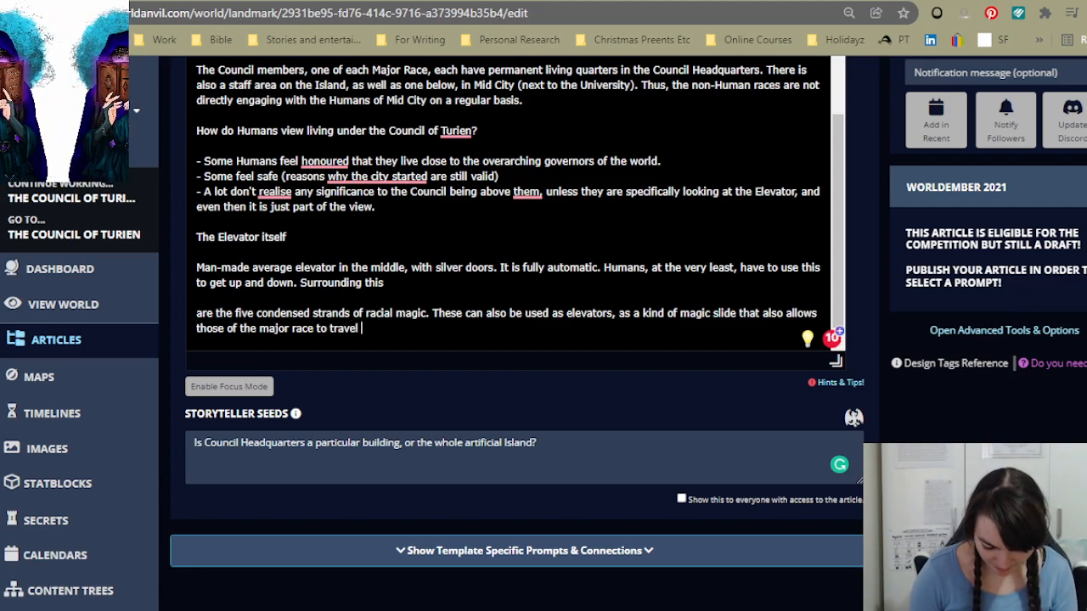
pyautogui.write('up and down')
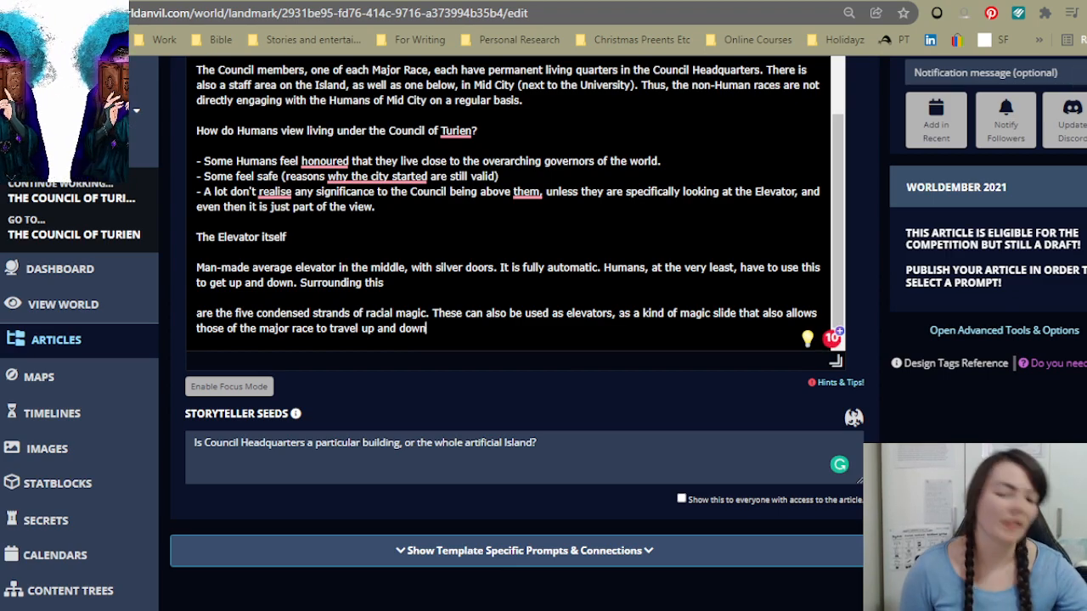
pyautogui.write('the')
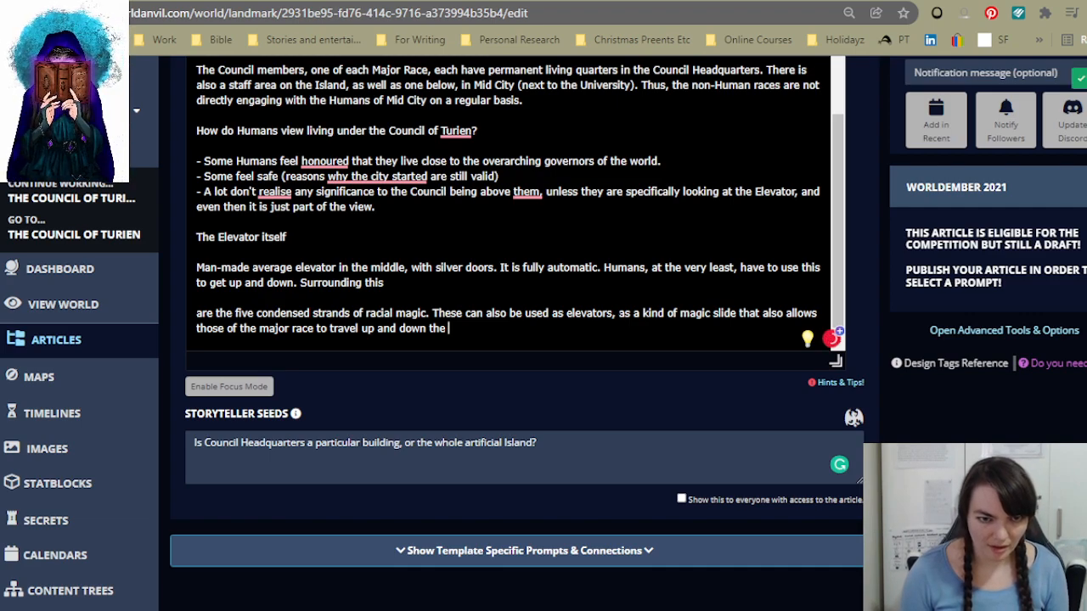
pyautogui.press('BackSpace')
pyautogui.write('ir racial magic colour.')
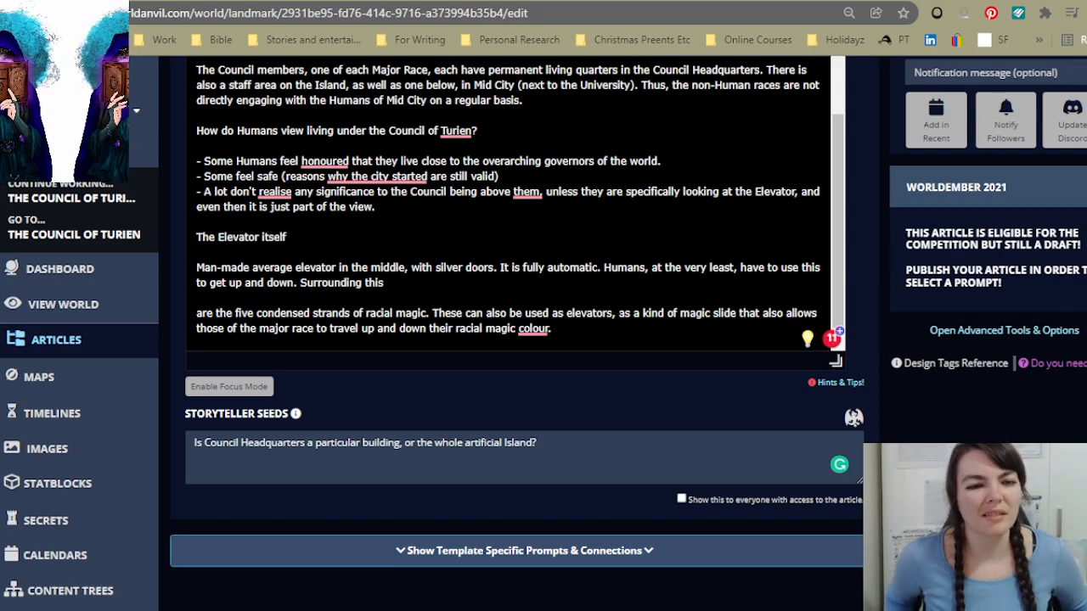
pyautogui.moveTo(519, 329); pyautogui.dragTo(549, 328)
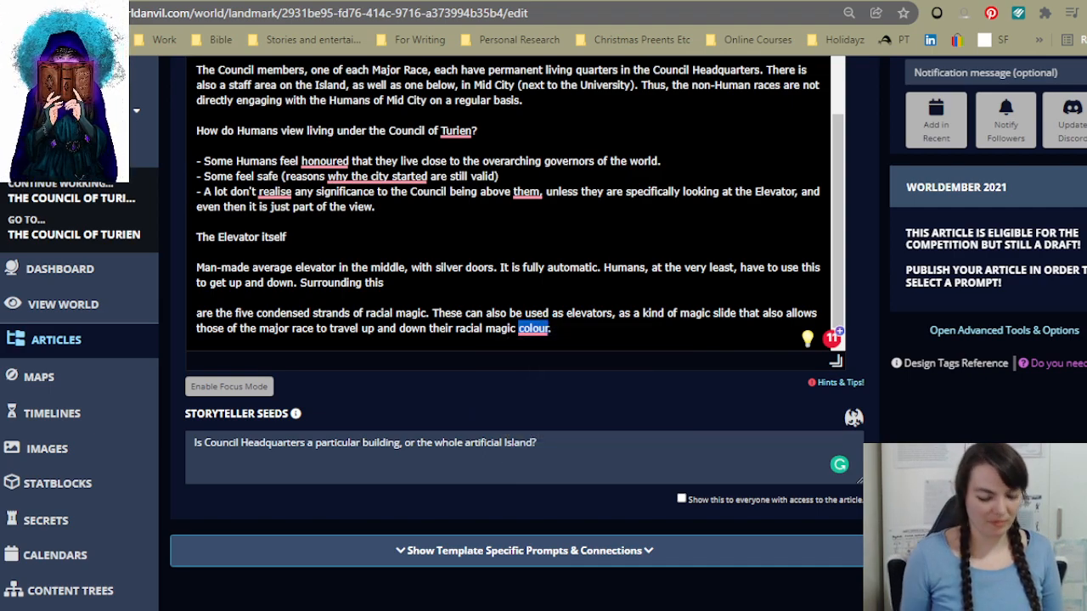
pyautogui.write('strand')
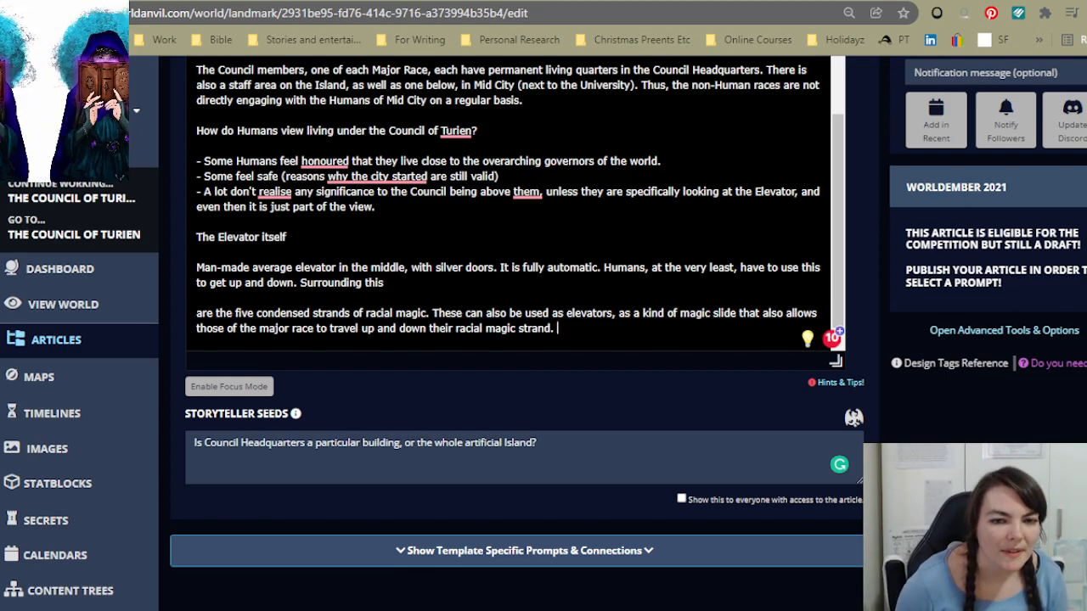
# Step: Add the sentence "Those with blood of two or more races have to use the man-made elevator section." at the end of the paragraph
pyautogui.write('Those with ')
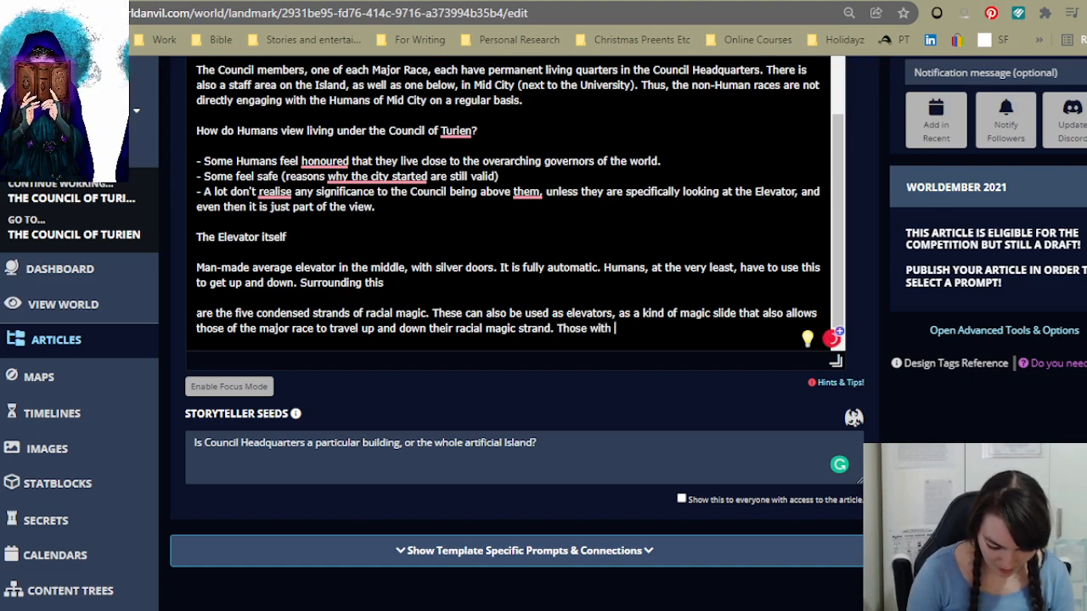
pyautogui.write('blood of two r')
pyautogui.press('BackSpace')
pyautogui.write('or more races')
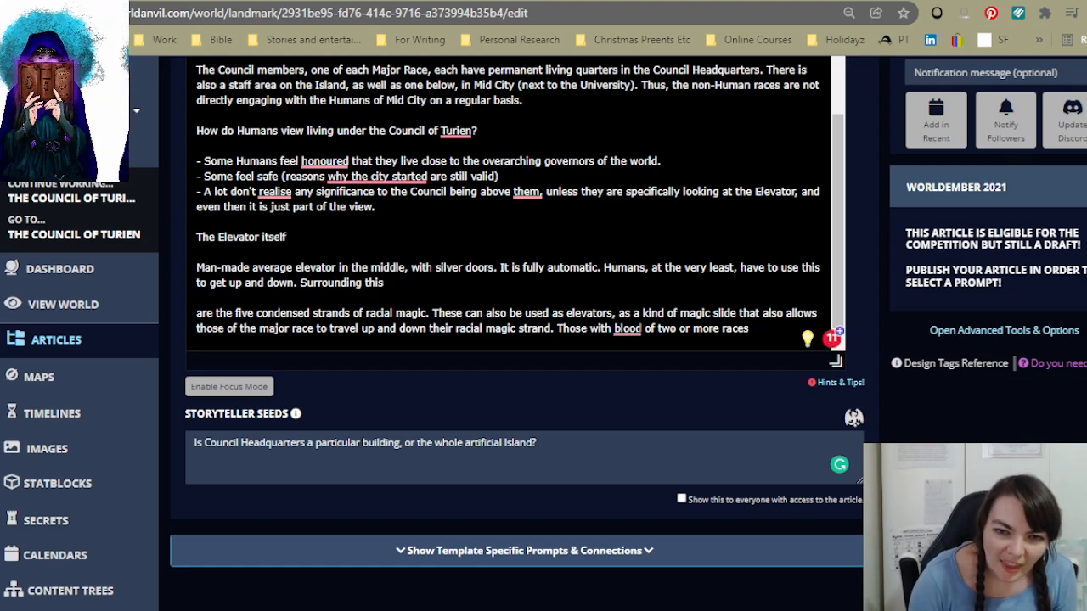
pyautogui.write('have')
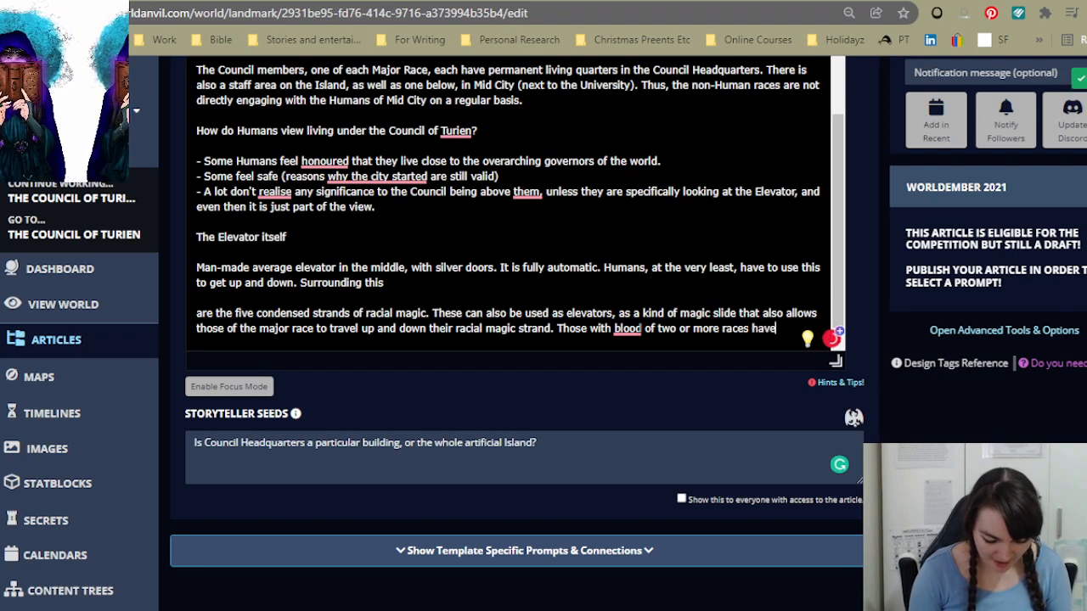
pyautogui.write(' to use the ')
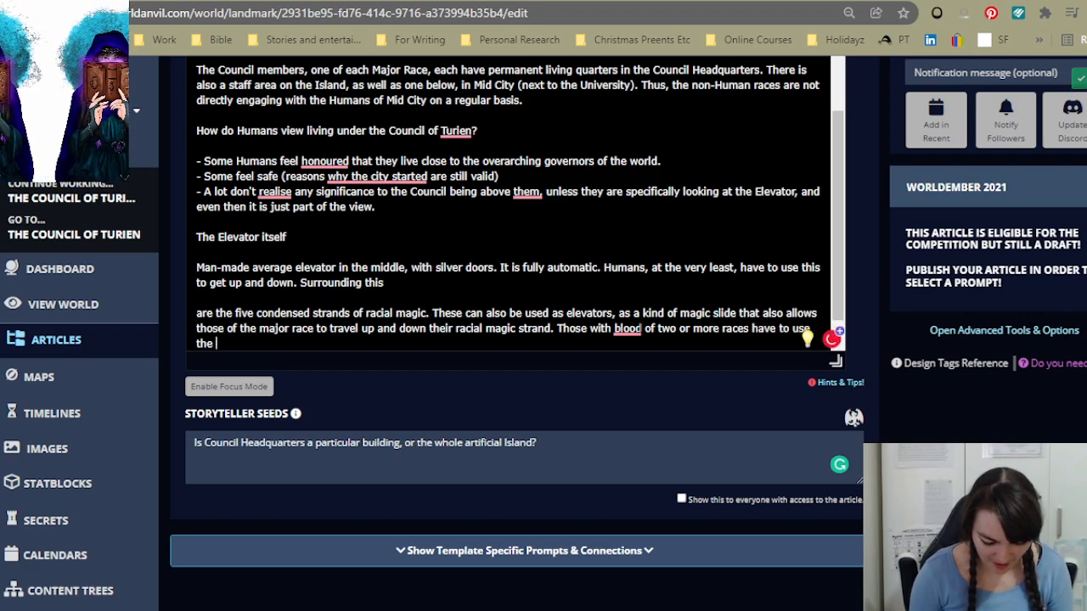
pyautogui.write('man-mad')
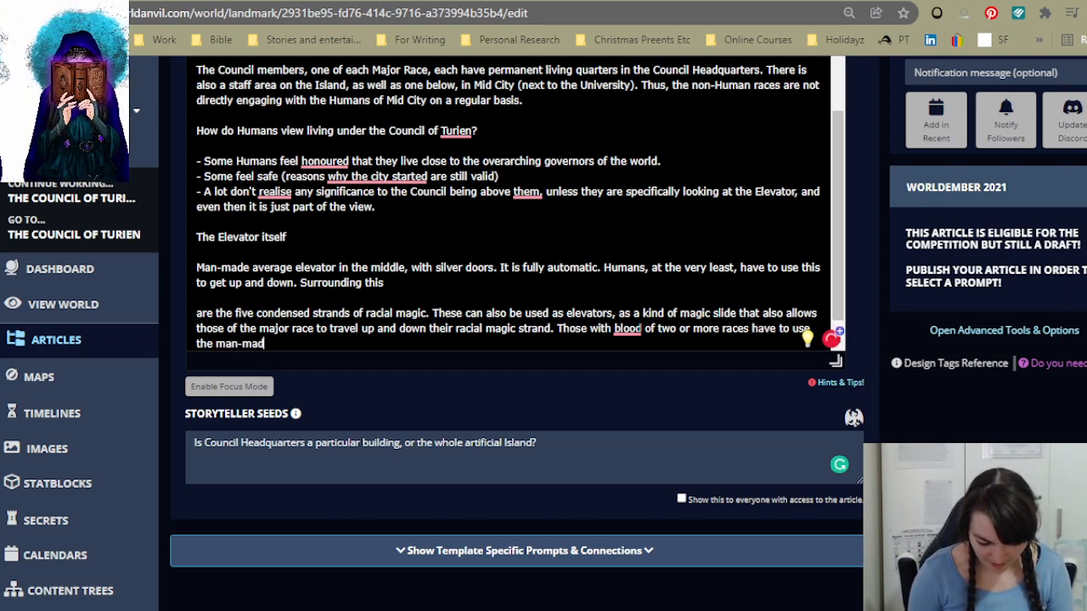
pyautogui.write('e elevator ')
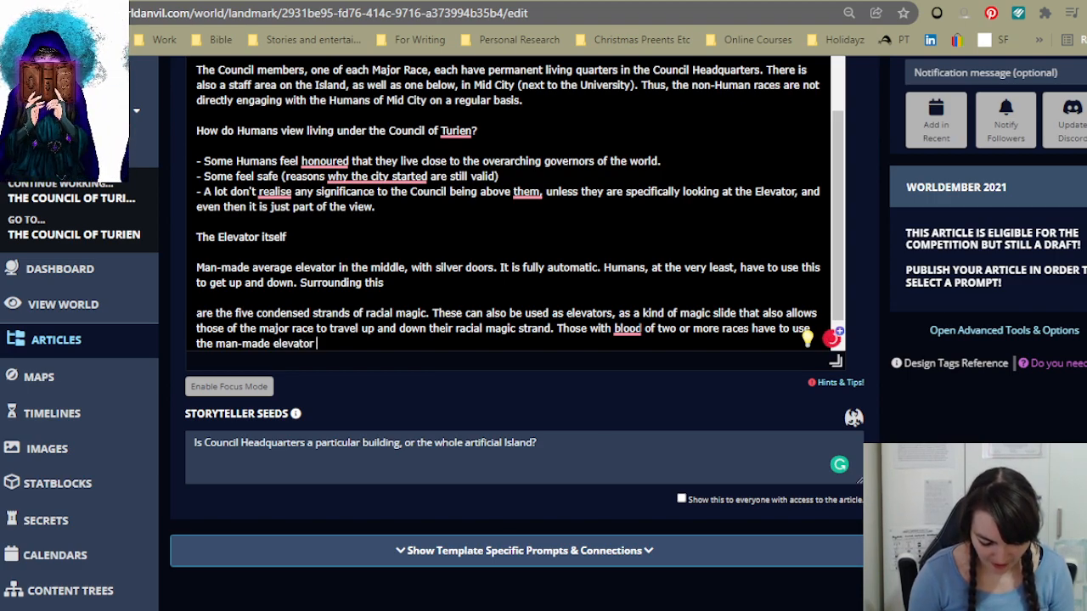
pyautogui.write('section.')
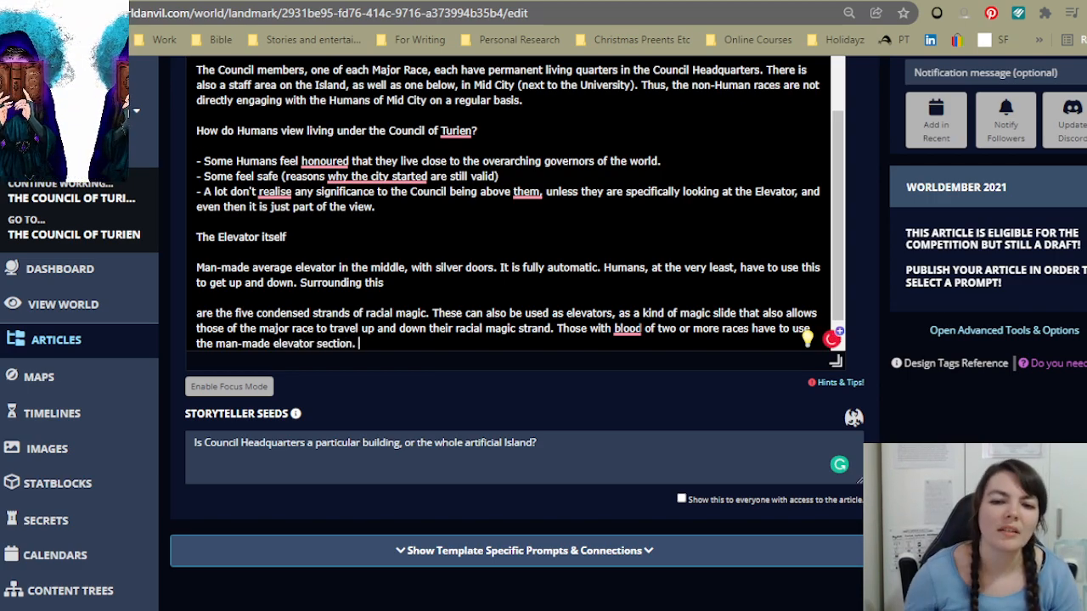
# Step: Accept the Grammarly suggestion to add "the" before "blood" in the last sentence
pyautogui.moveTo(628, 329)
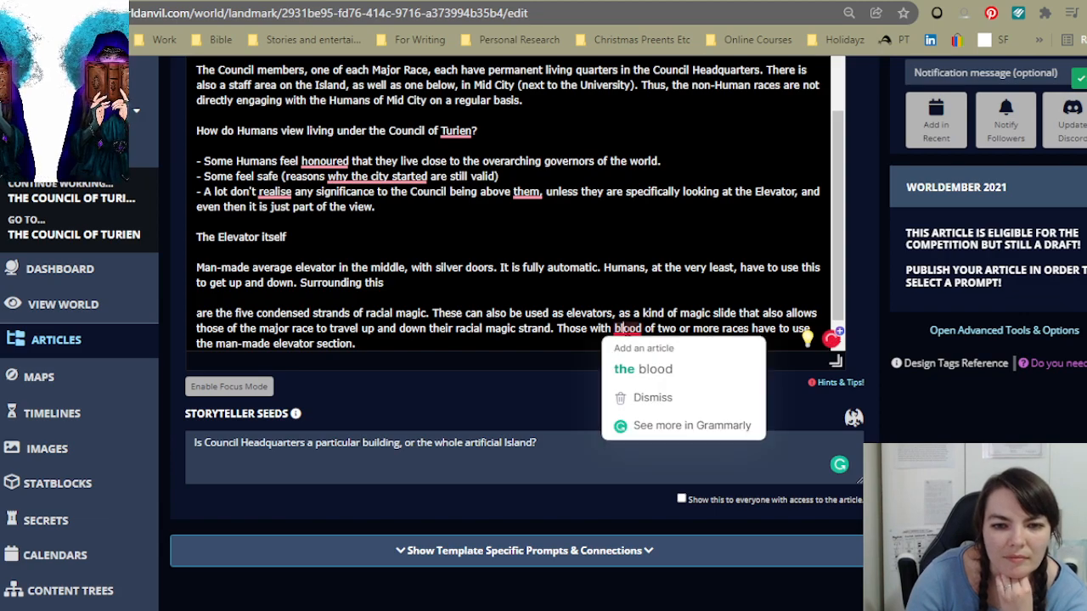
pyautogui.click(633, 367)
pyautogui.scroll(-1, 514, 203)
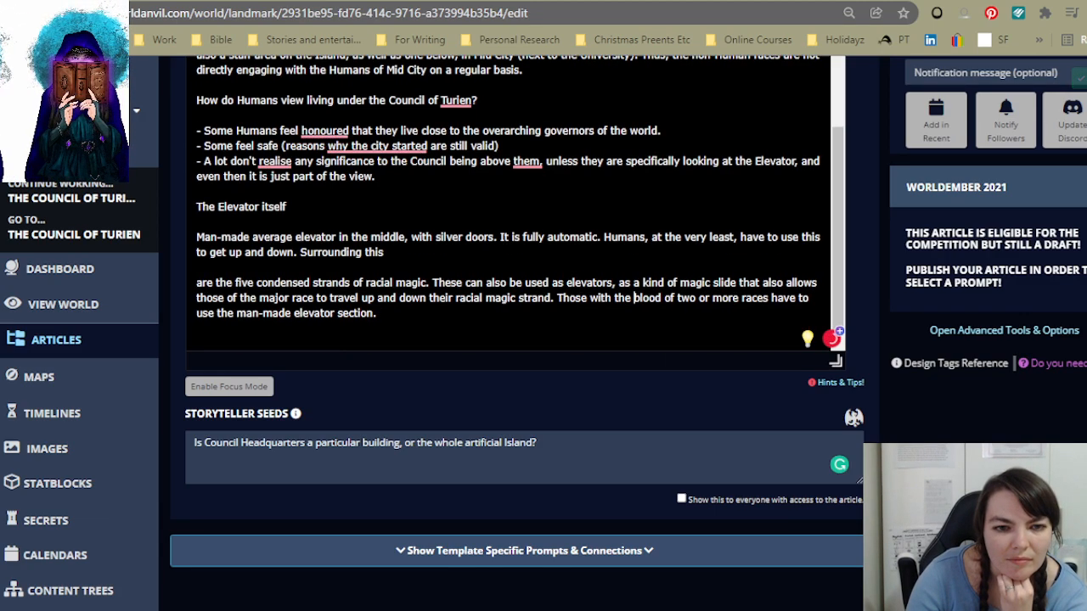
# Step: Save the changes made to The Elevator article
pyautogui.click(197, 329)
pyautogui.scroll(10, 639, 275)
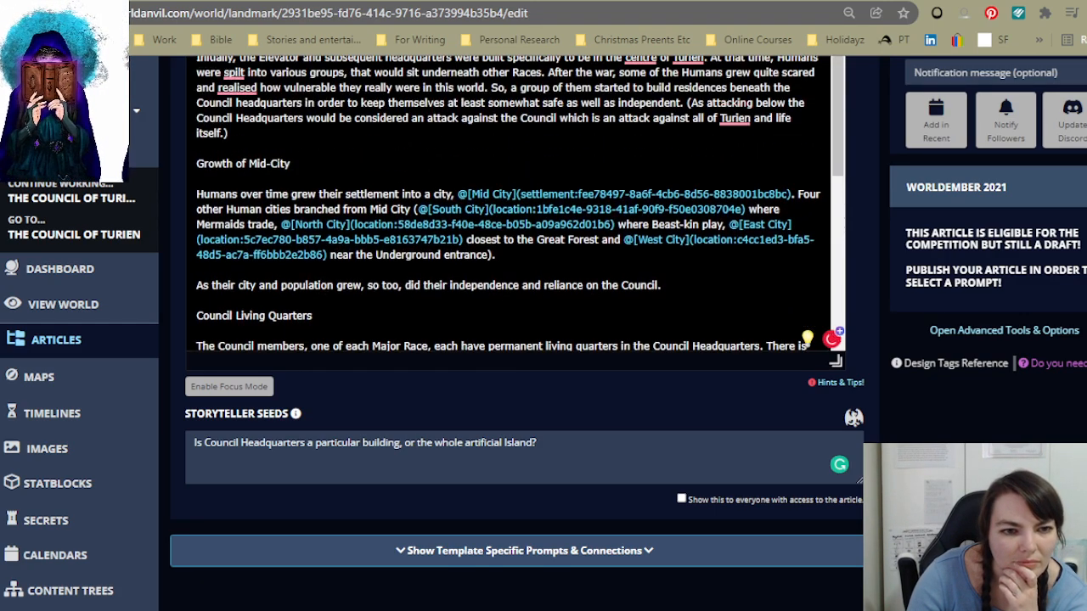
pyautogui.scroll(-10, 639, 275)
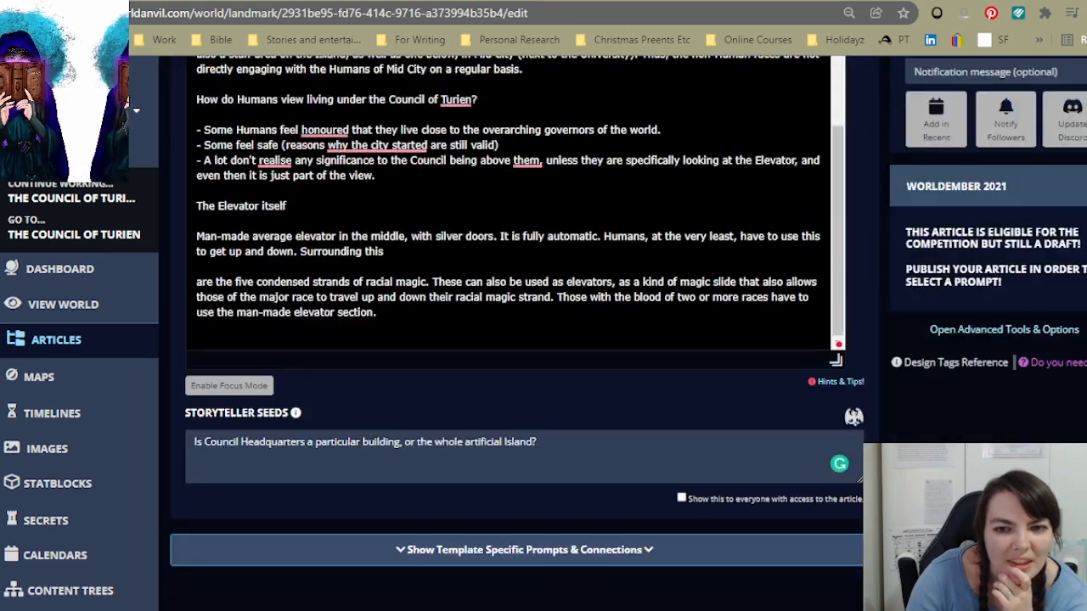
pyautogui.scroll(10, 513, 254)
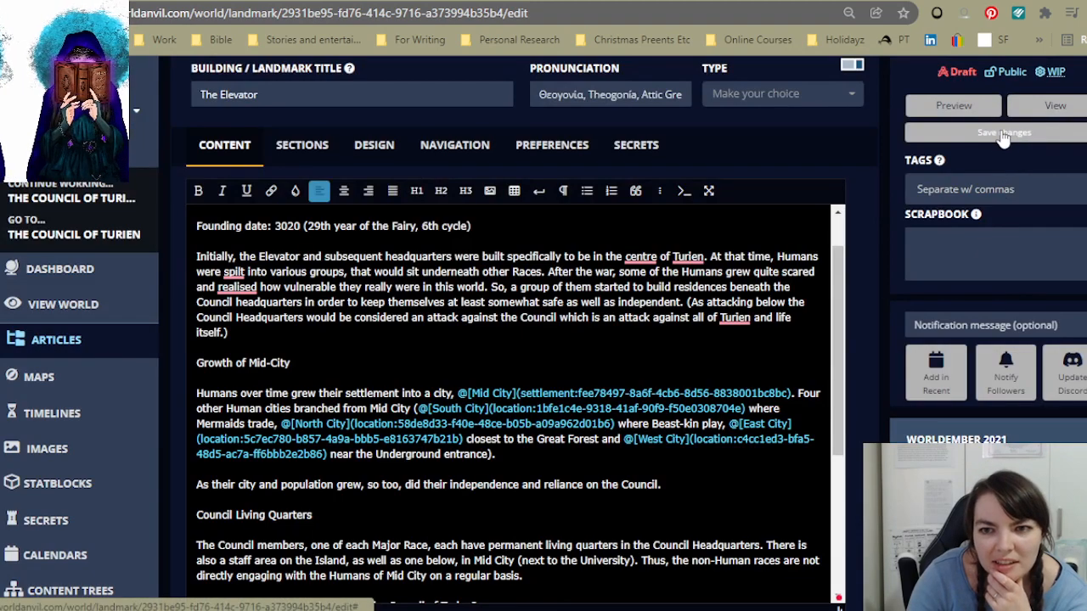
pyautogui.click(1002, 133)
pyautogui.scroll(1, 746, 388)
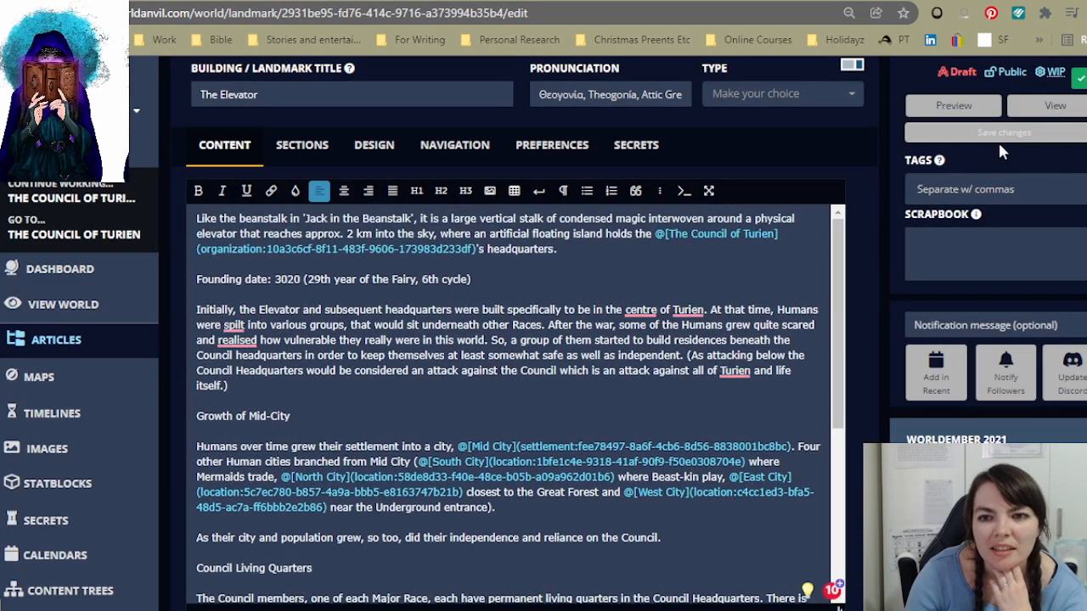
# Step: Preview the article, check its text down to the final paragraph, and return to editing the landmark
pyautogui.scroll(1, 1018, 152)
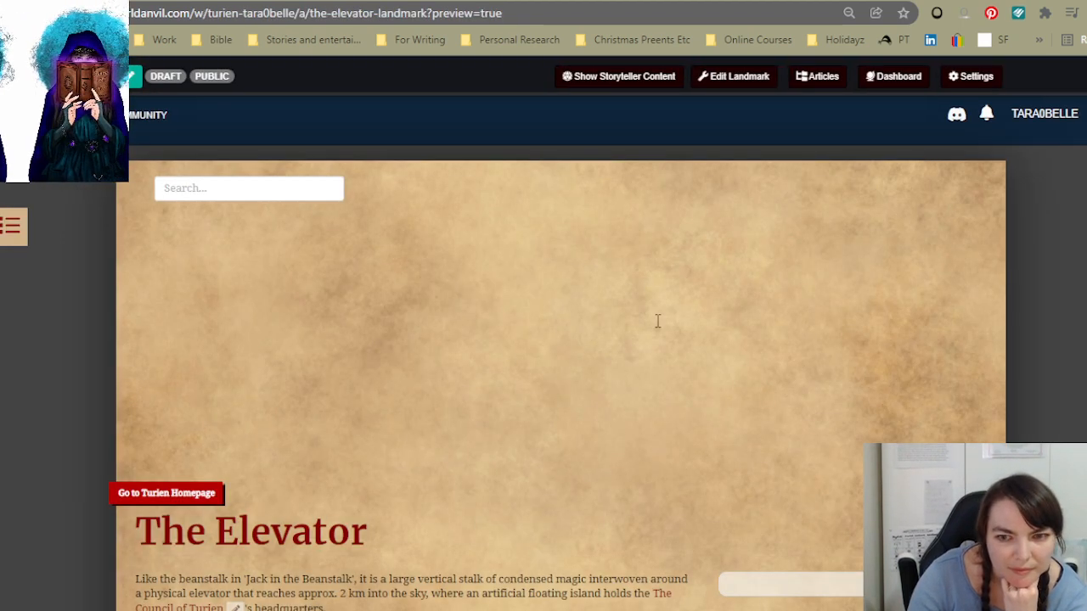
pyautogui.scroll(-5, 657, 315)
pyautogui.scroll(-4, 763, 318)
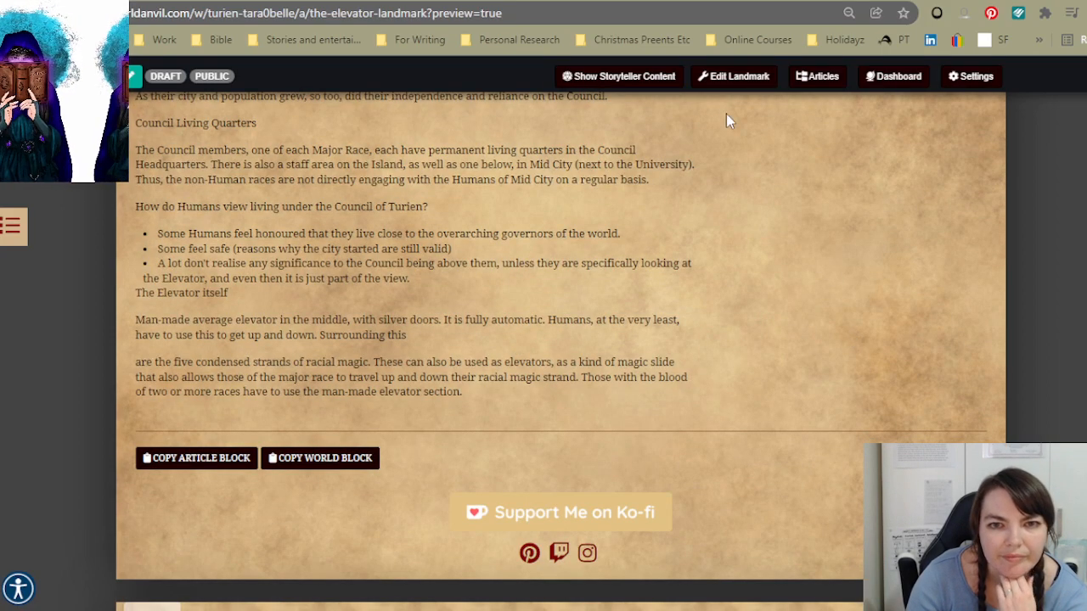
pyautogui.click(732, 76)
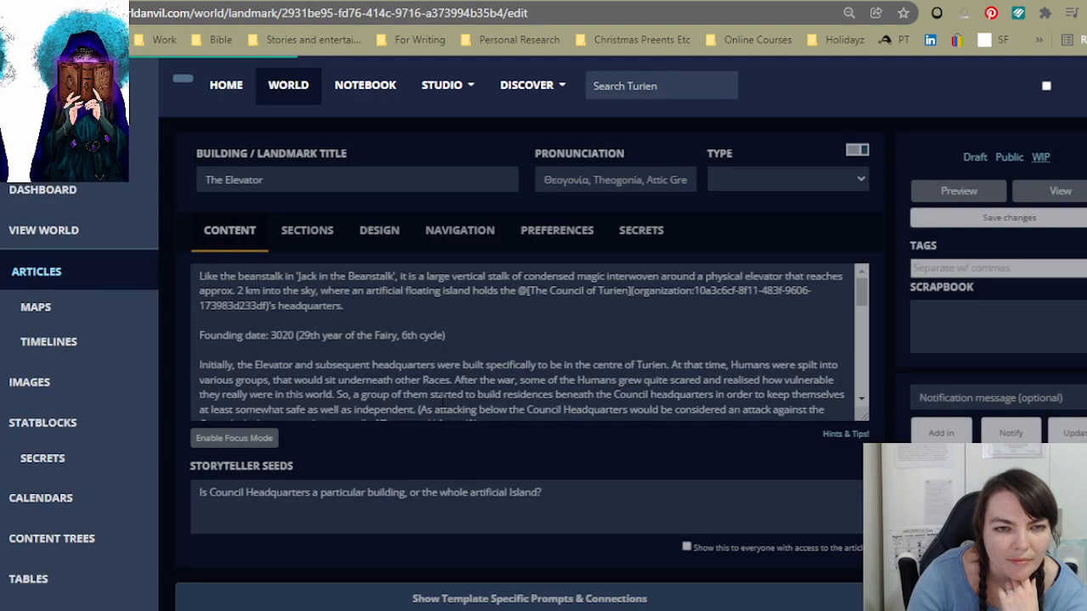
# Step: Remove the line breaks after "Surrounding this" so the sentence runs straight on into "are the five condensed strands of racial magic"
pyautogui.scroll(-10, 526, 339)
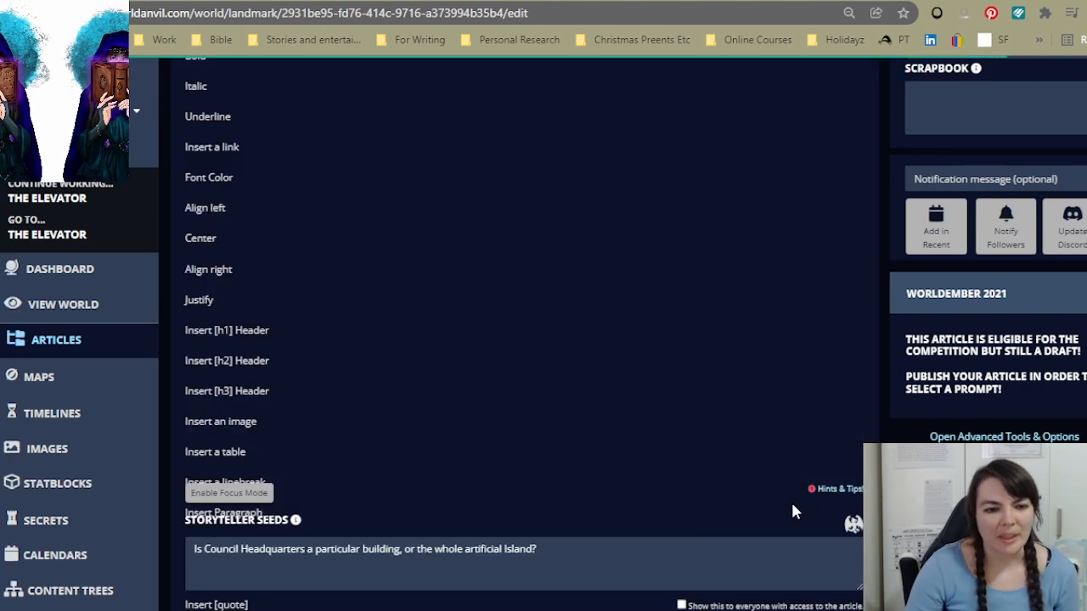
pyautogui.scroll(-1, 786, 476)
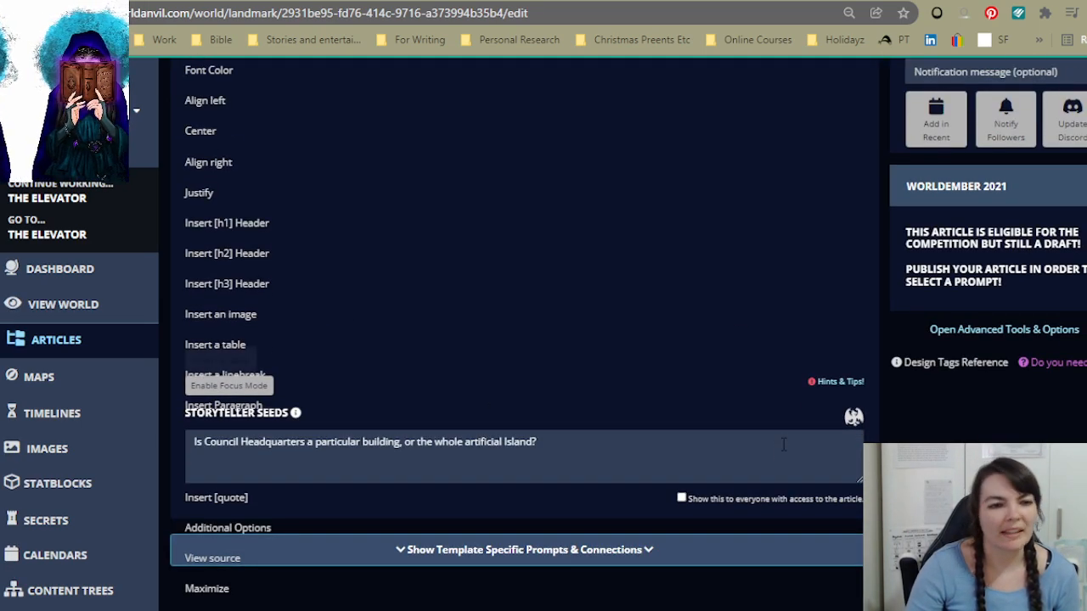
pyautogui.scroll(-5, 602, 260)
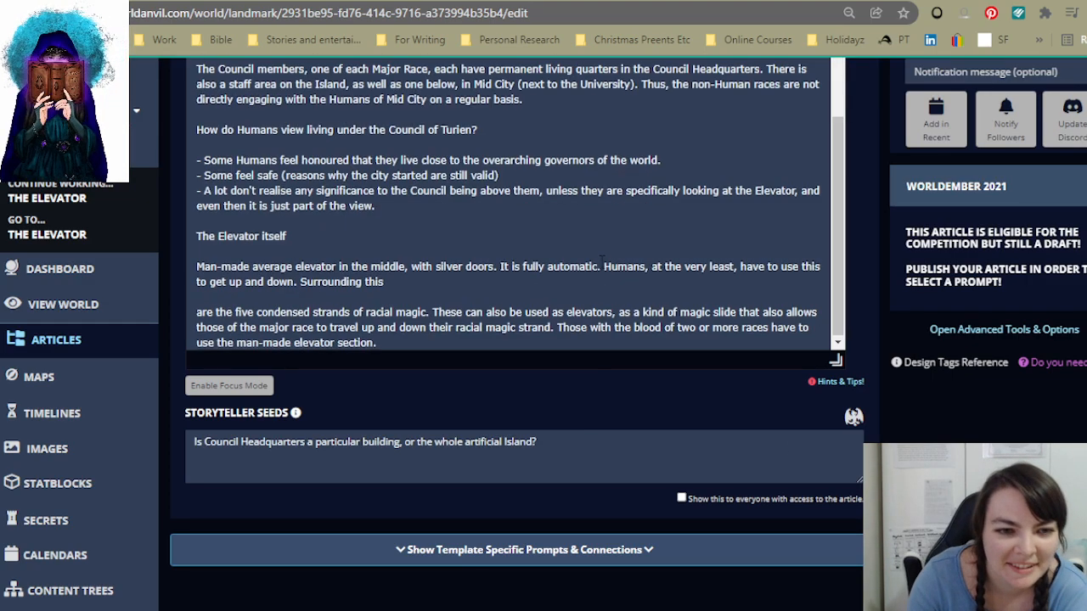
pyautogui.click(526, 266)
pyautogui.click(384, 282)
pyautogui.press('Delete')
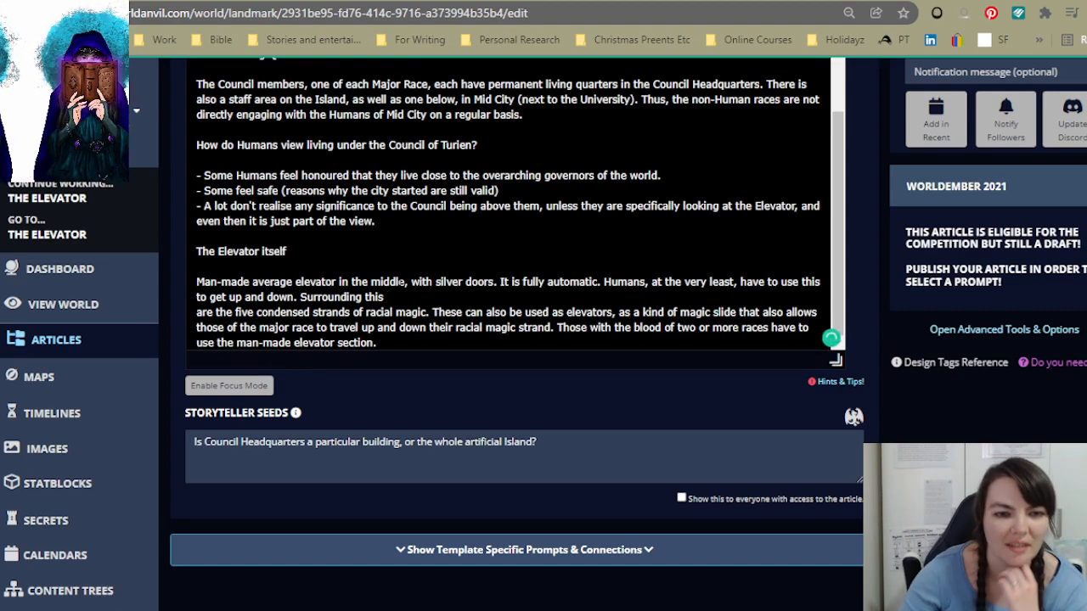
pyautogui.press('Delete')
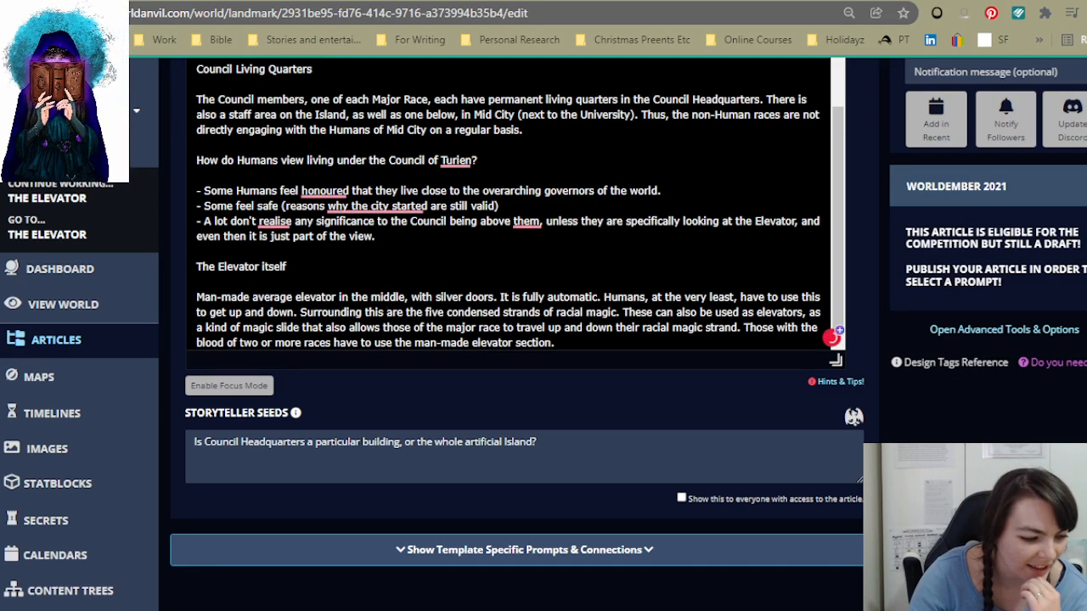
# Step: Try the Grammarly suggestion removing the comma after "them" in the third bullet about Humans' views, and put the comma back
pyautogui.scroll(3, 509, 204)
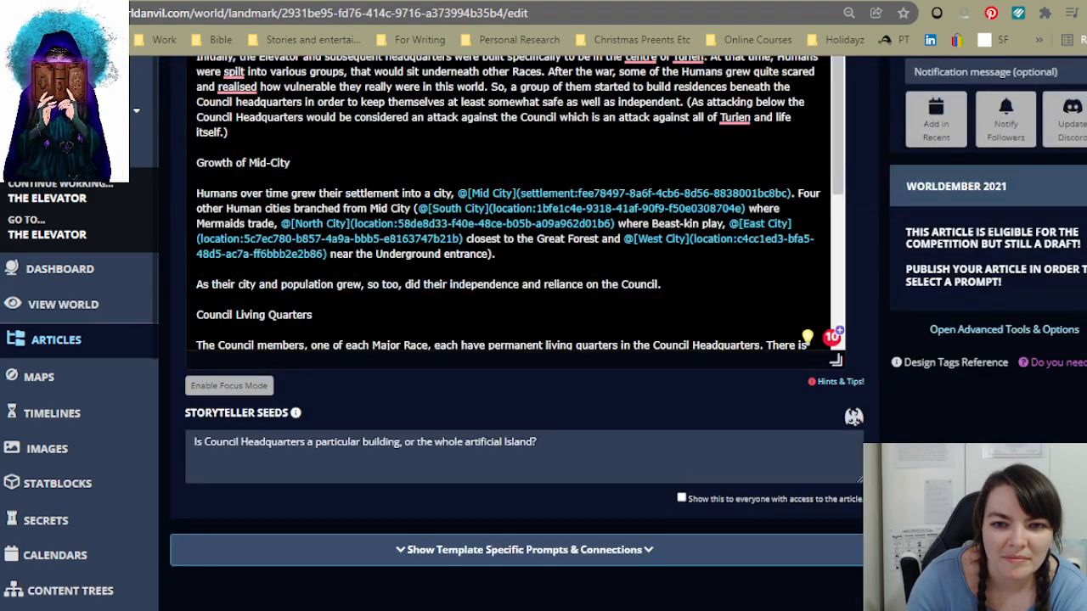
pyautogui.scroll(-3, 510, 203)
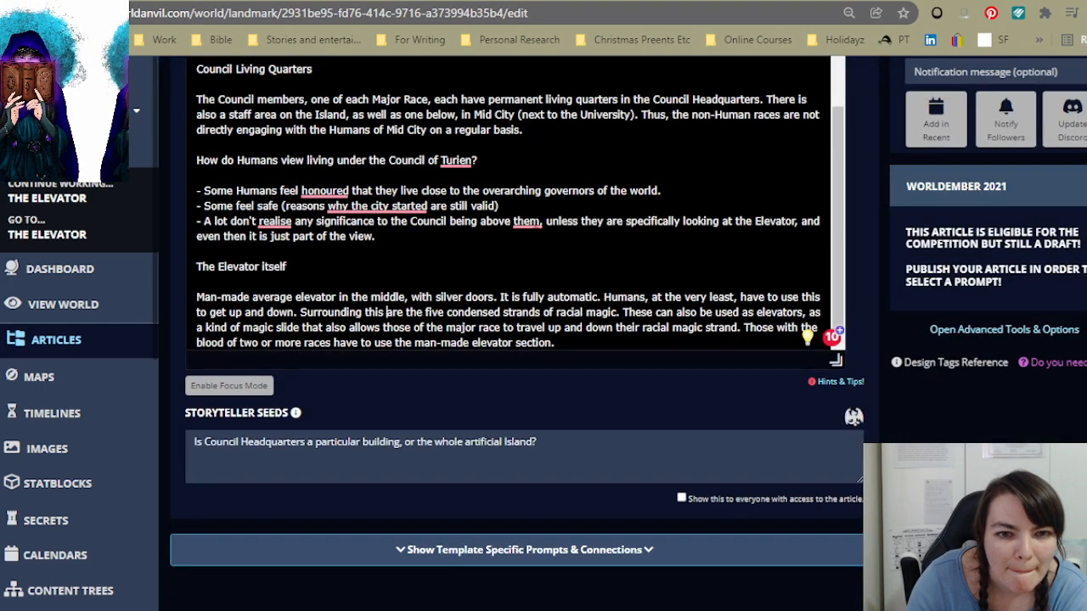
pyautogui.moveTo(528, 222)
pyautogui.click(533, 262)
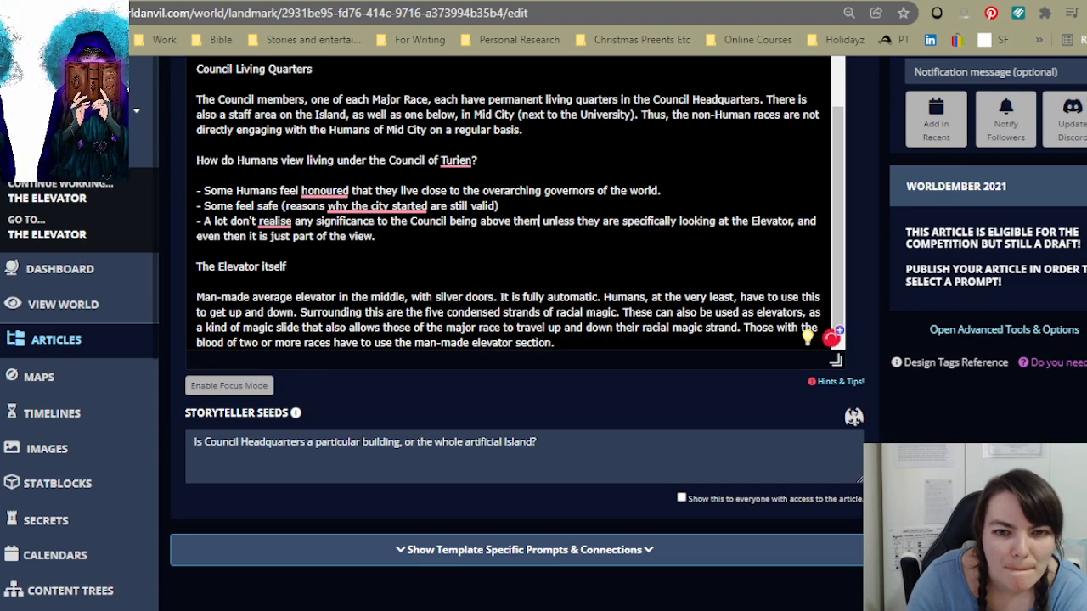
pyautogui.write(',')
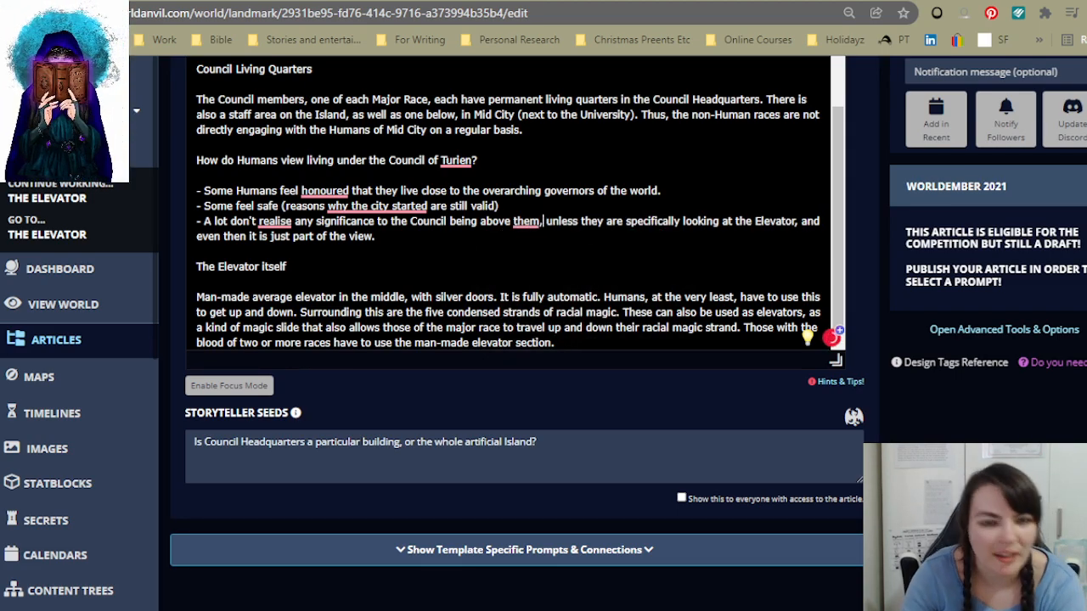
# Step: Save the article with its rejoined elevator paragraph
pyautogui.scroll(10, 684, 284)
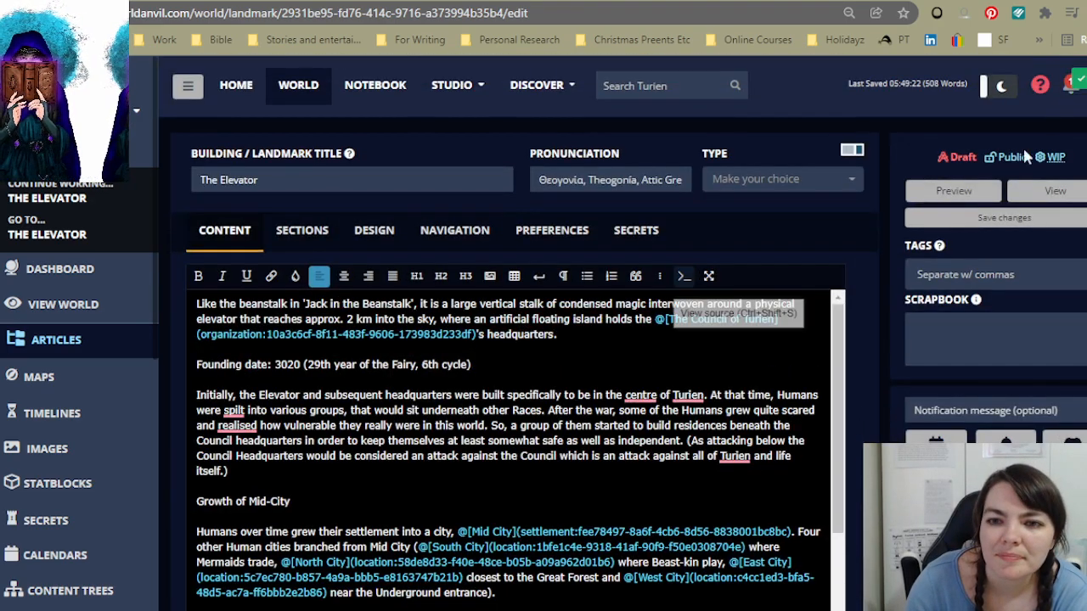
pyautogui.click(996, 222)
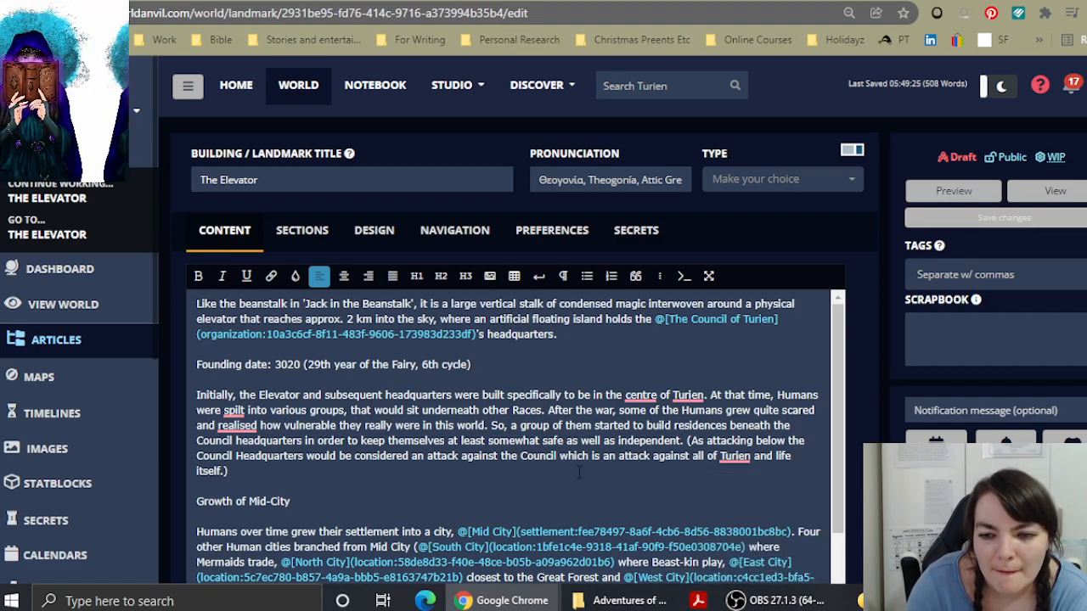
pyautogui.scroll(-3, 509, 442)
pyautogui.scroll(-4, 509, 331)
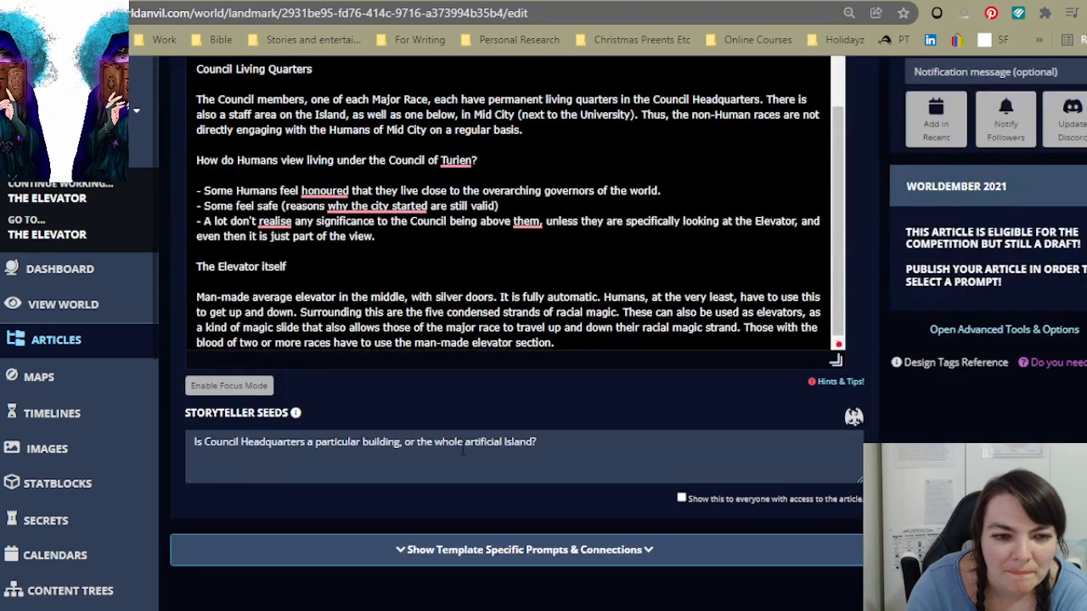
pyautogui.scroll(8, 509, 331)
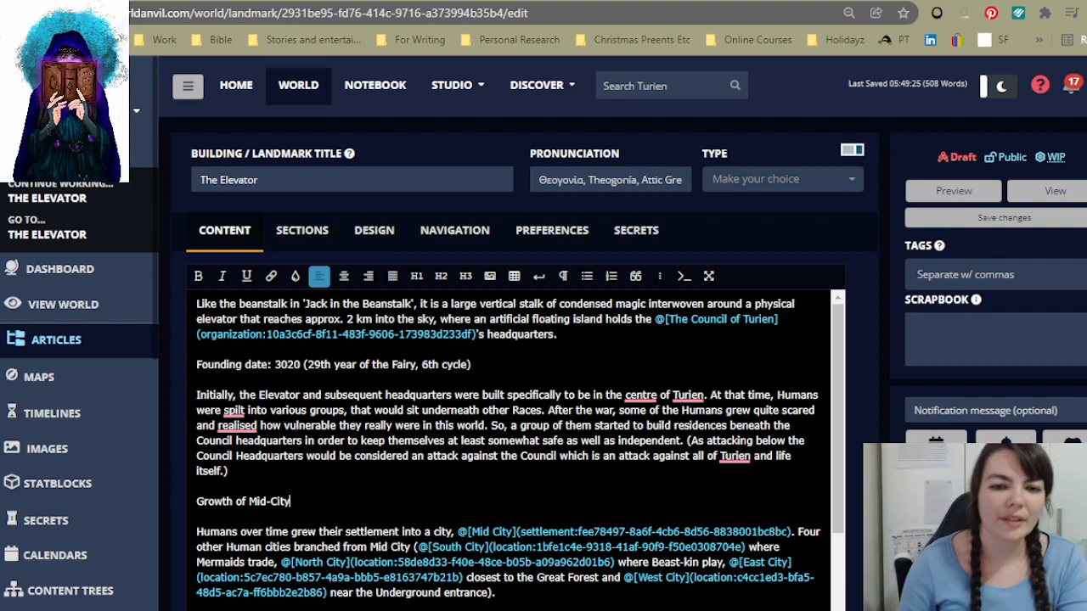
pyautogui.scroll(-3, 510, 450)
pyautogui.scroll(3, 510, 438)
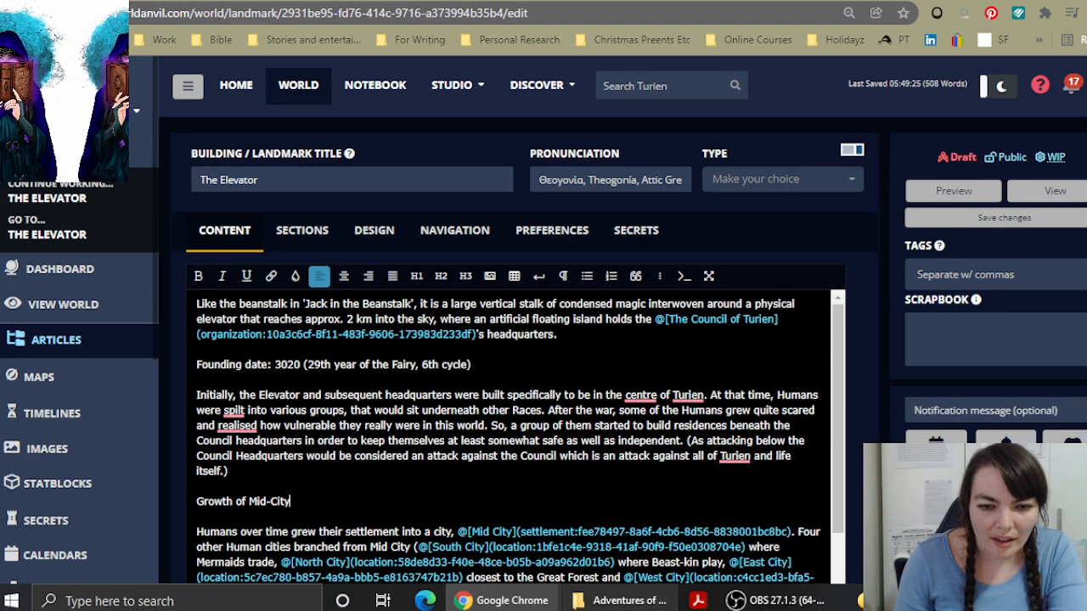
# Step: Switch to the "Adventures of a Magical Teacher" folder window
pyautogui.moveTo(623, 600)
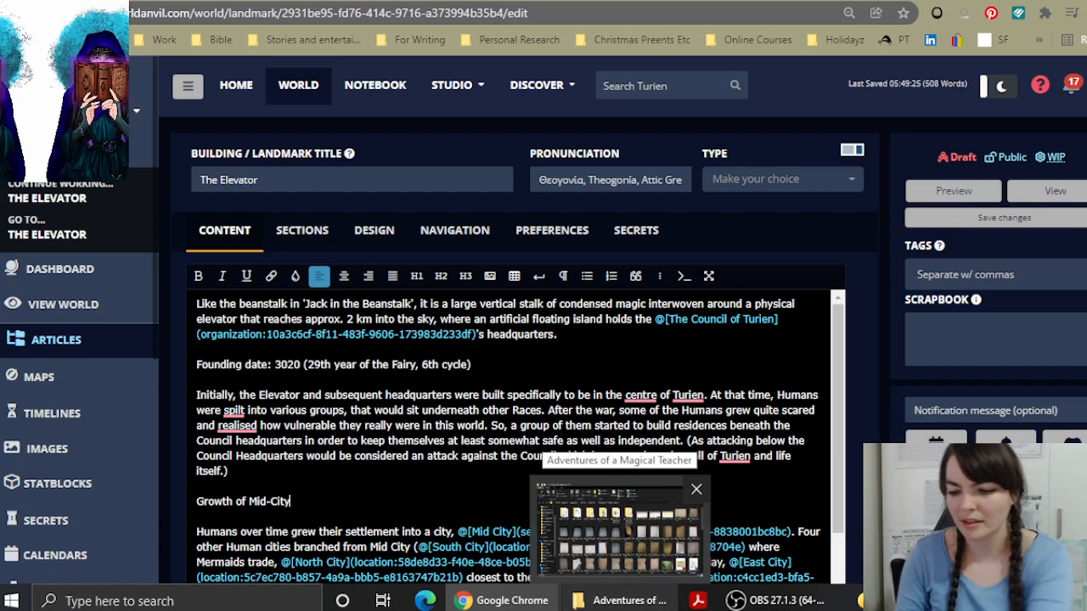